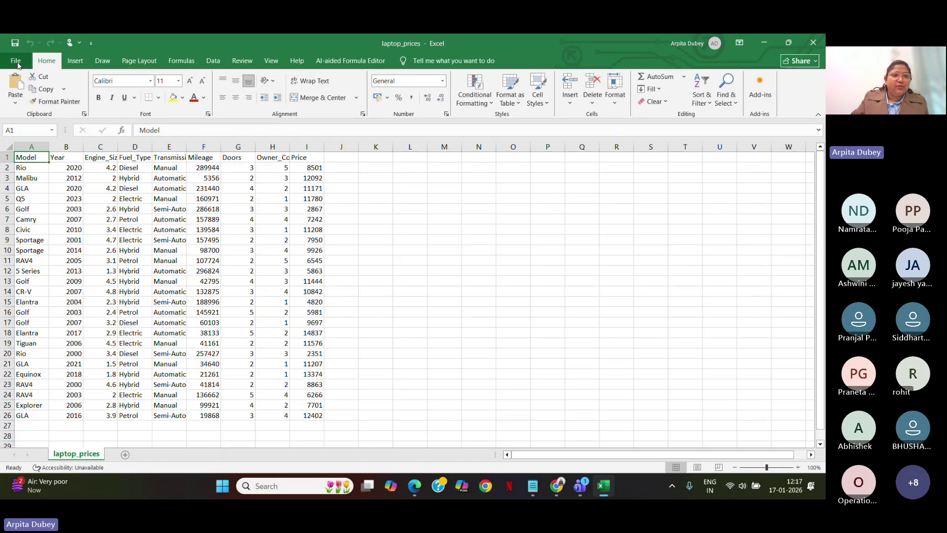
# Browse the available workbook templates and create a new blank workbook
pyautogui.click(17, 61)
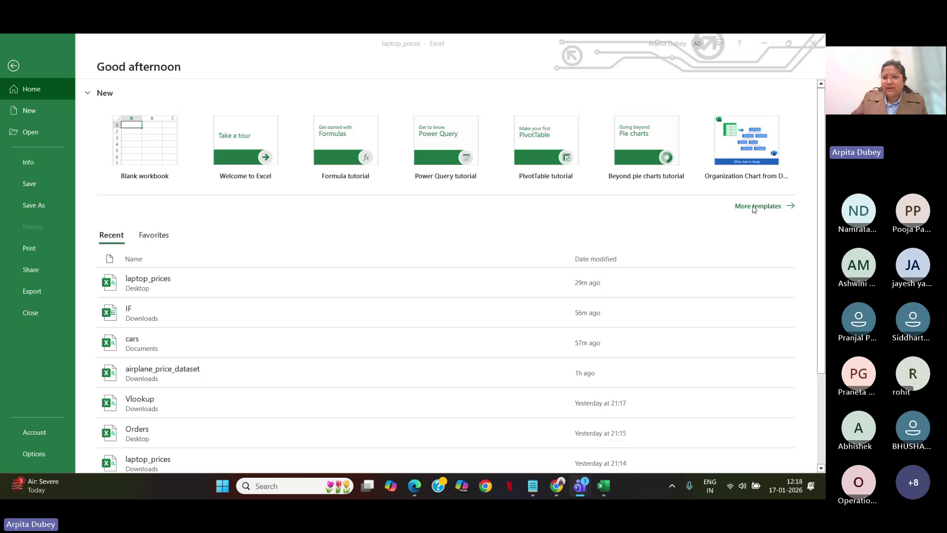
pyautogui.hotkey('alt', 'Tab')
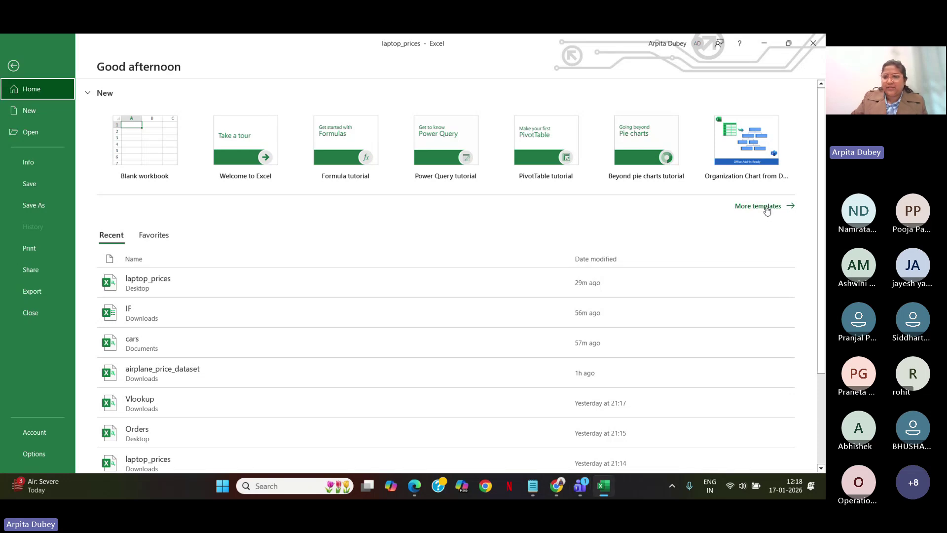
pyautogui.click(767, 210)
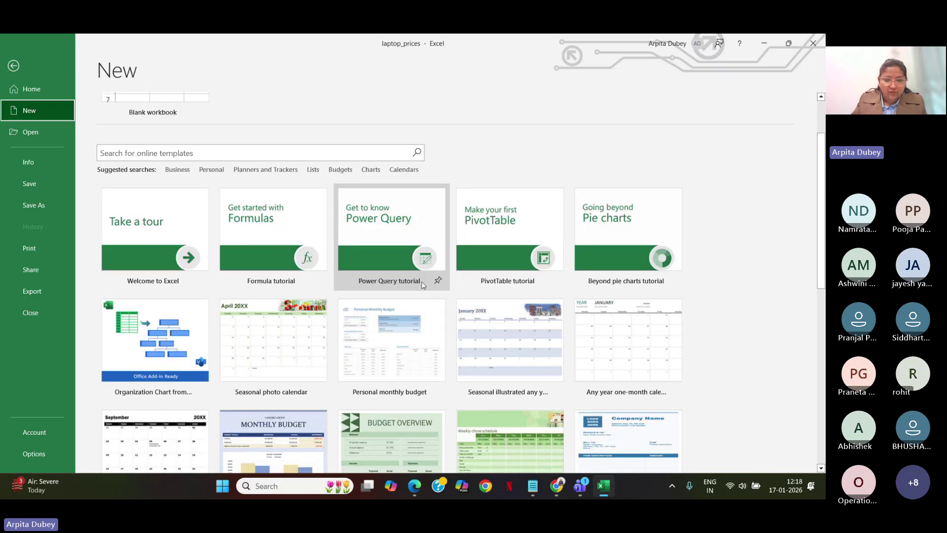
pyautogui.scroll(-3, 508, 355)
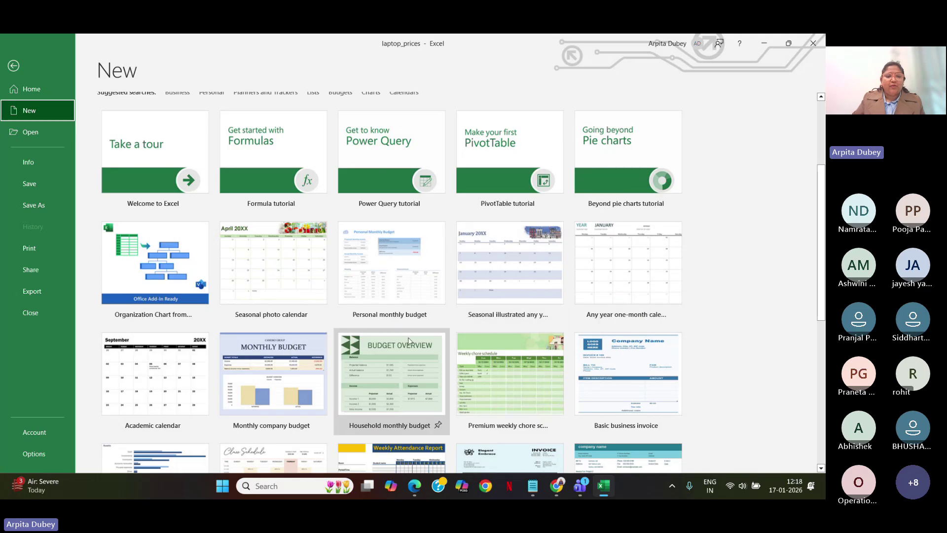
pyautogui.scroll(-2, 409, 343)
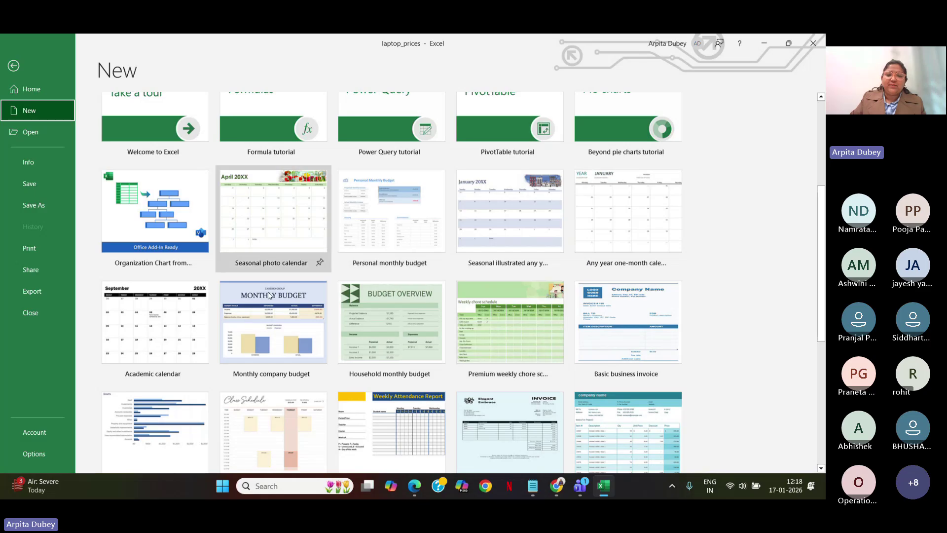
pyautogui.scroll(-2, 510, 276)
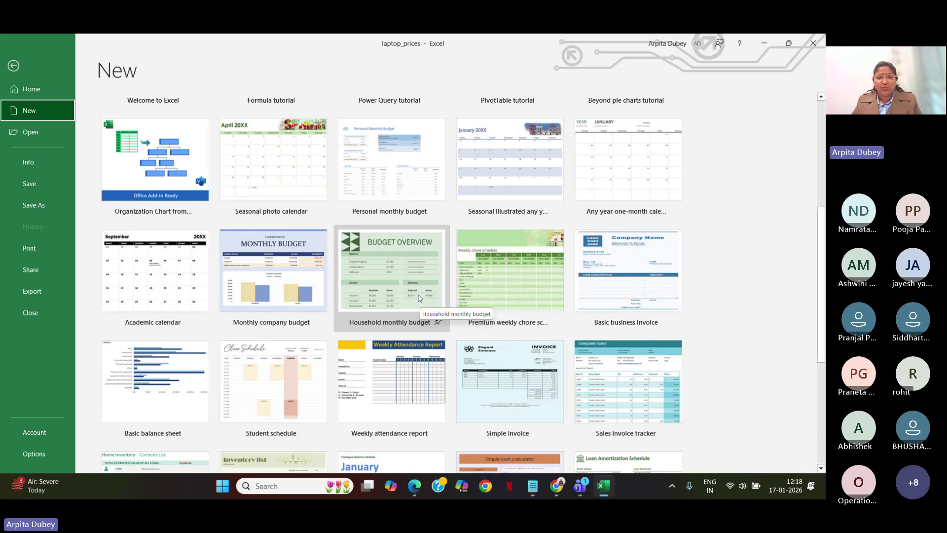
pyautogui.scroll(-5, 418, 297)
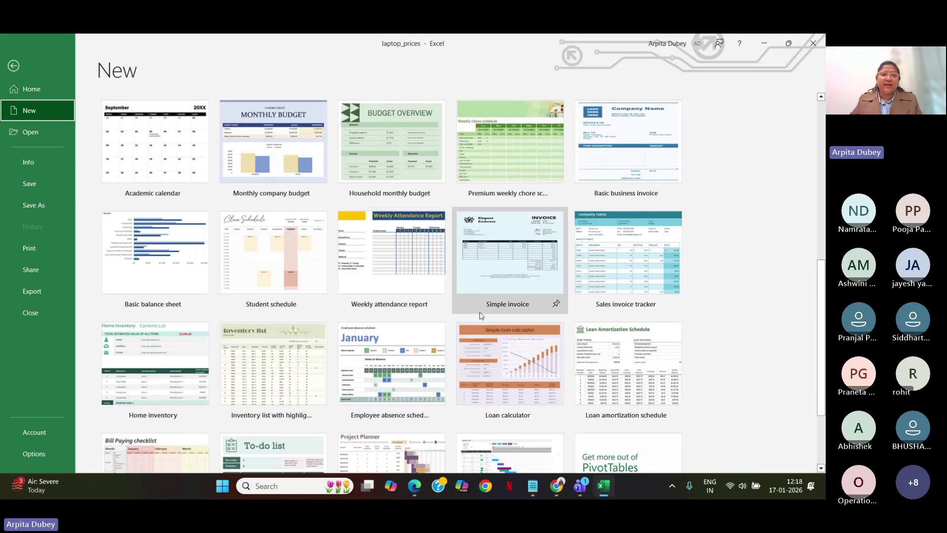
pyautogui.scroll(12, 489, 318)
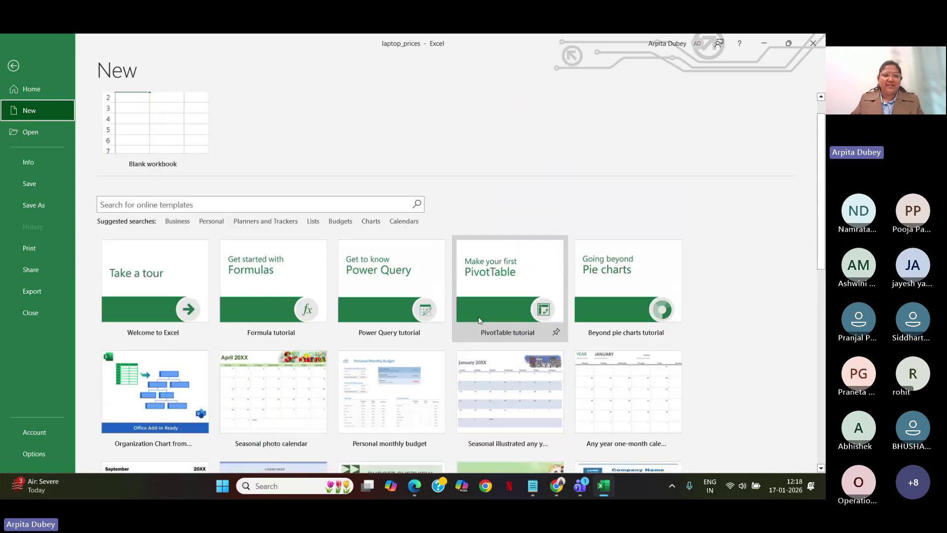
pyautogui.scroll(1, 479, 320)
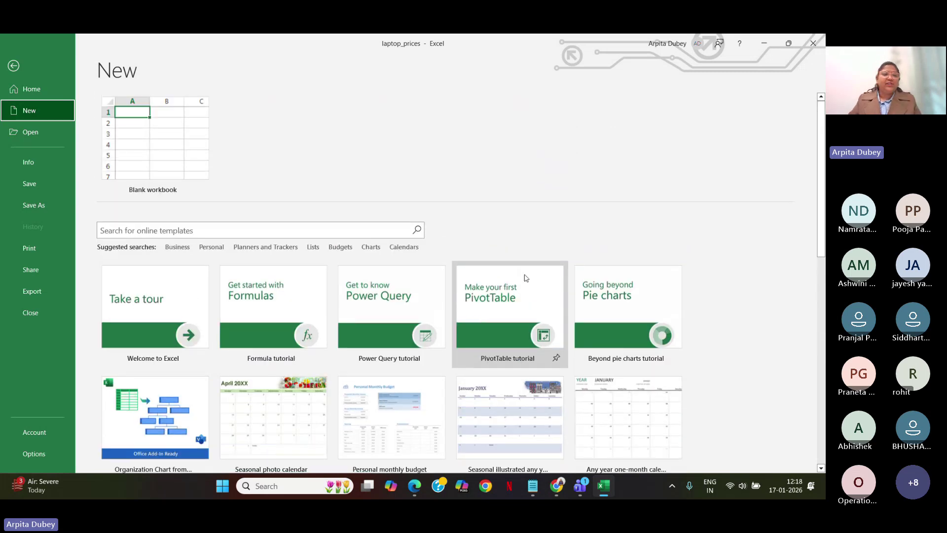
pyautogui.click(139, 164)
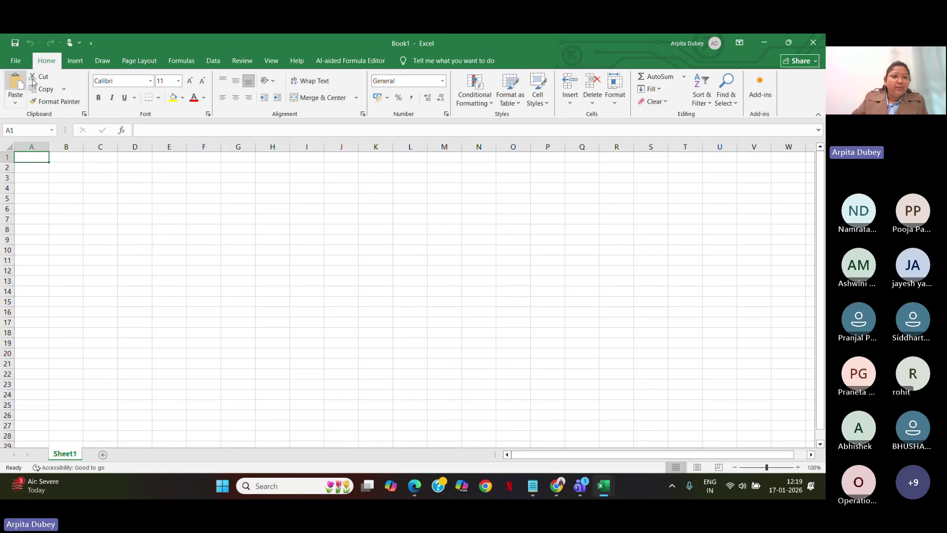
# Examine the ribbon commands from Insert through Help, plus the Home fill colour palette
pyautogui.click(82, 64)
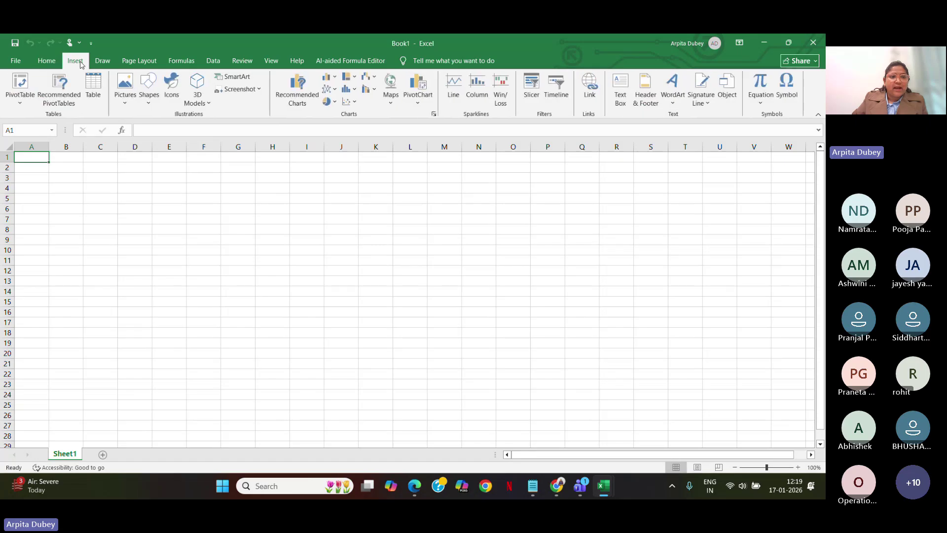
pyautogui.click(103, 62)
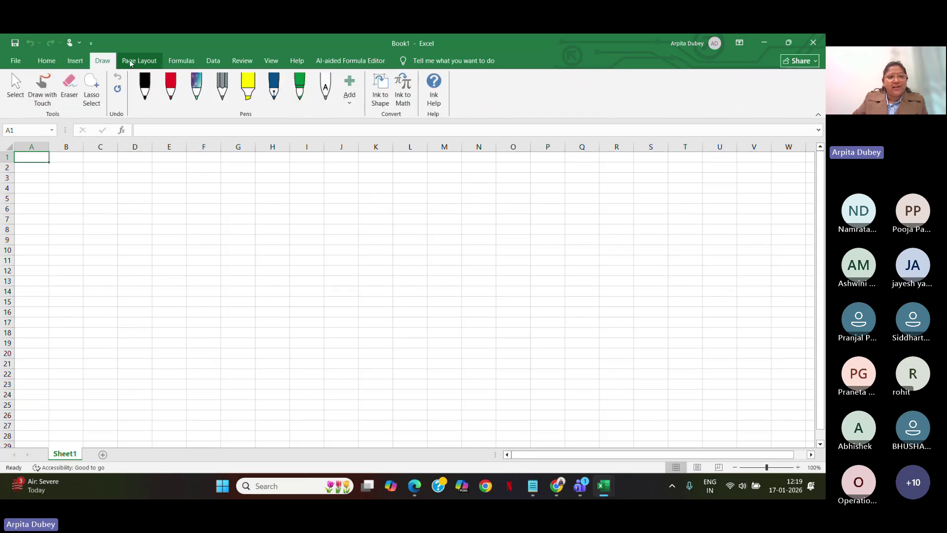
pyautogui.click(138, 61)
pyautogui.click(192, 64)
pyautogui.click(214, 62)
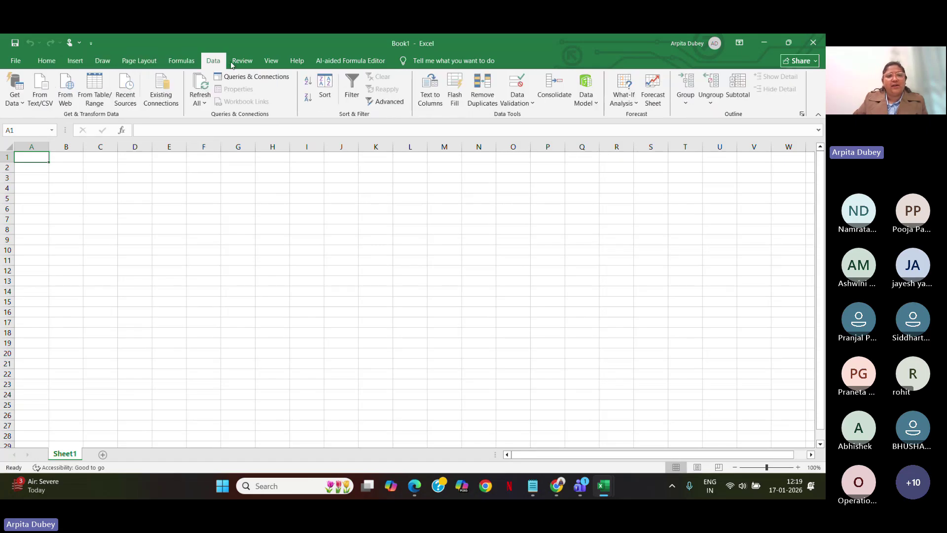
pyautogui.click(276, 61)
pyautogui.click(297, 60)
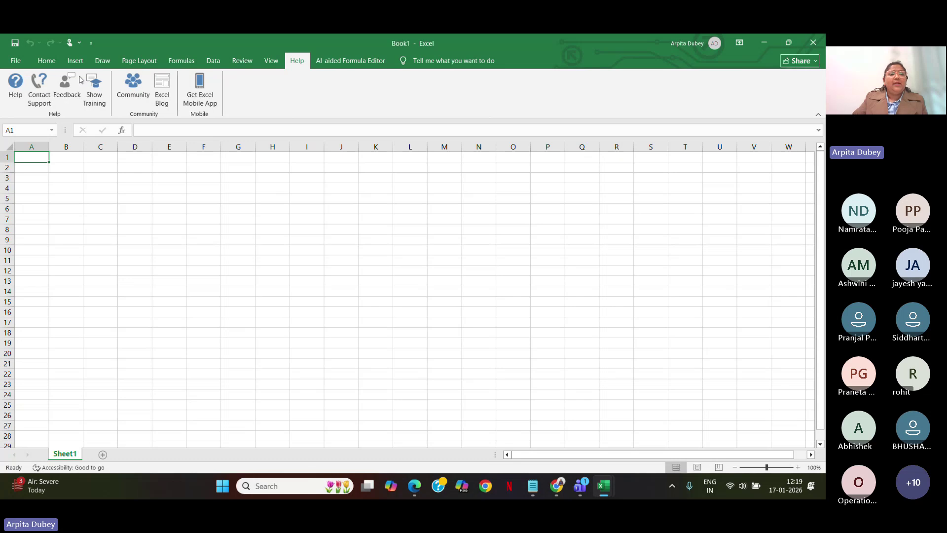
pyautogui.click(47, 61)
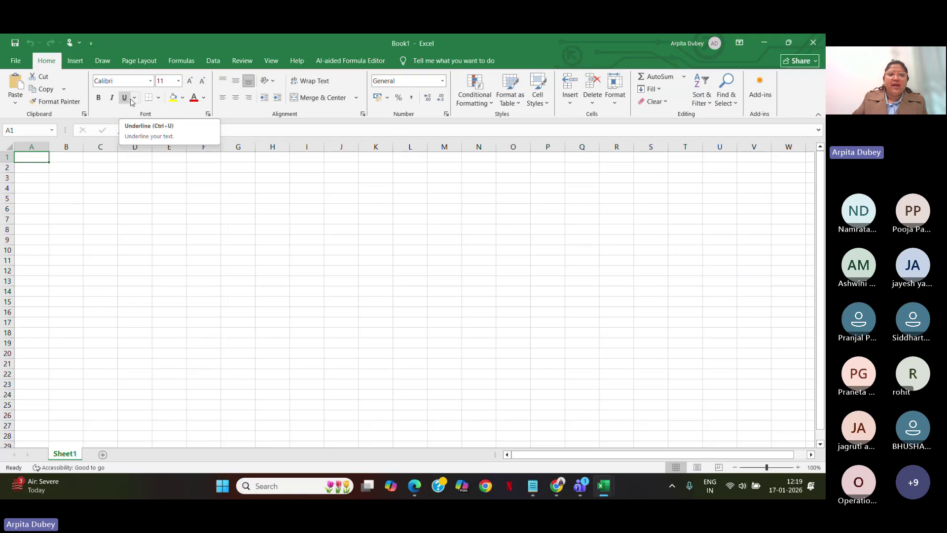
pyautogui.click(182, 98)
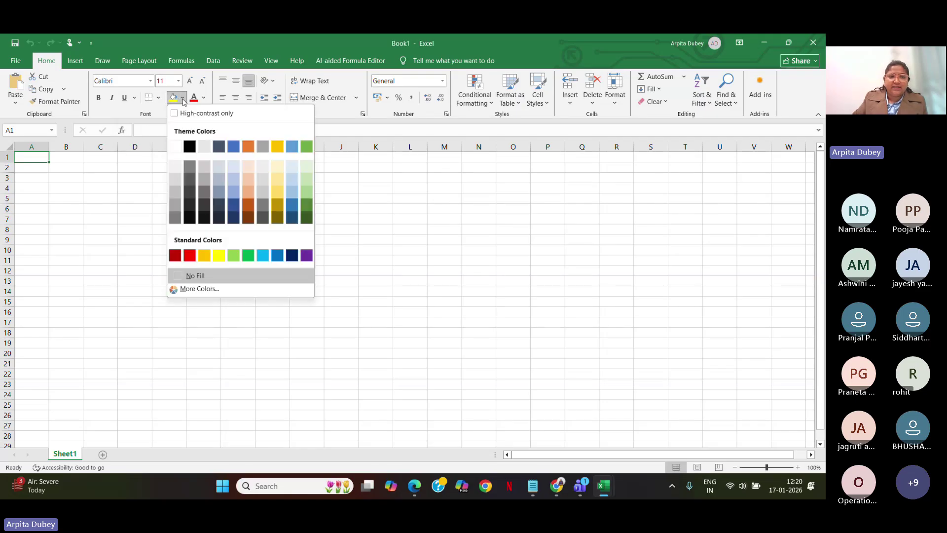
pyautogui.click(114, 213)
# Select cells B2, H14, B3, D3 and C10 in turn, ending on B3, to check each cell's address
pyautogui.click(56, 168)
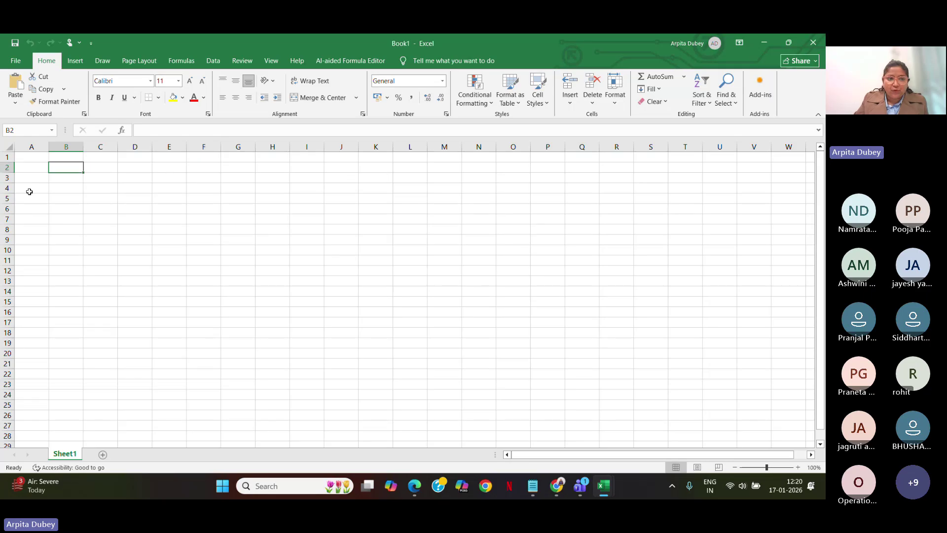
pyautogui.click(259, 289)
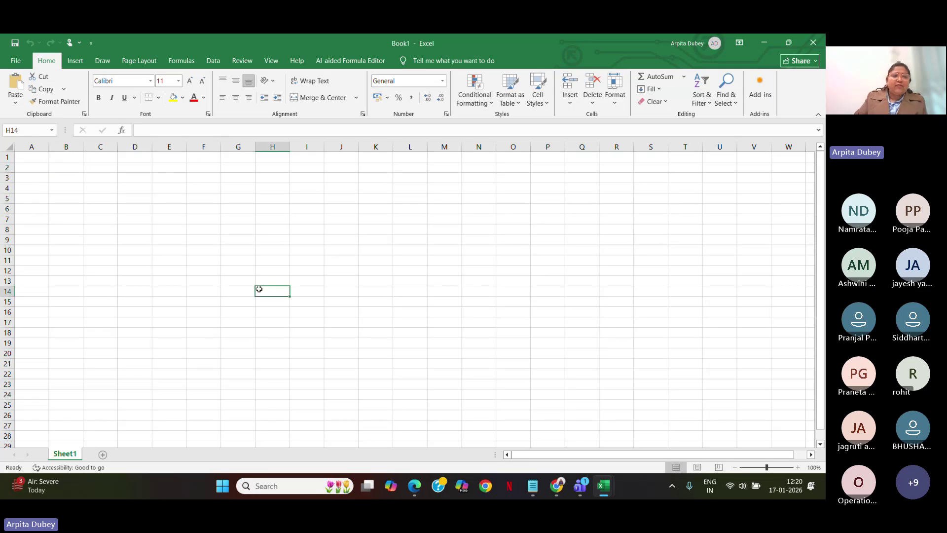
pyautogui.click(73, 178)
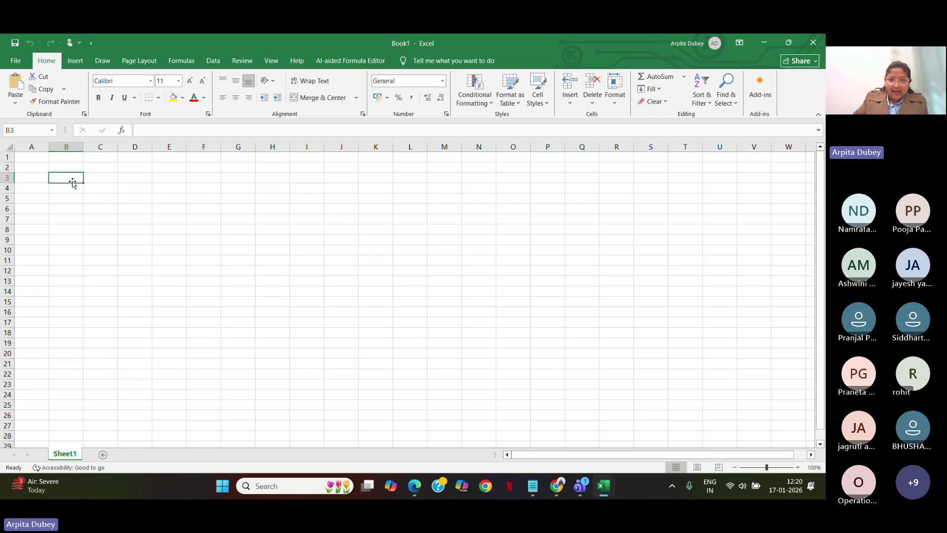
pyautogui.press('Right')
pyautogui.press('Right')
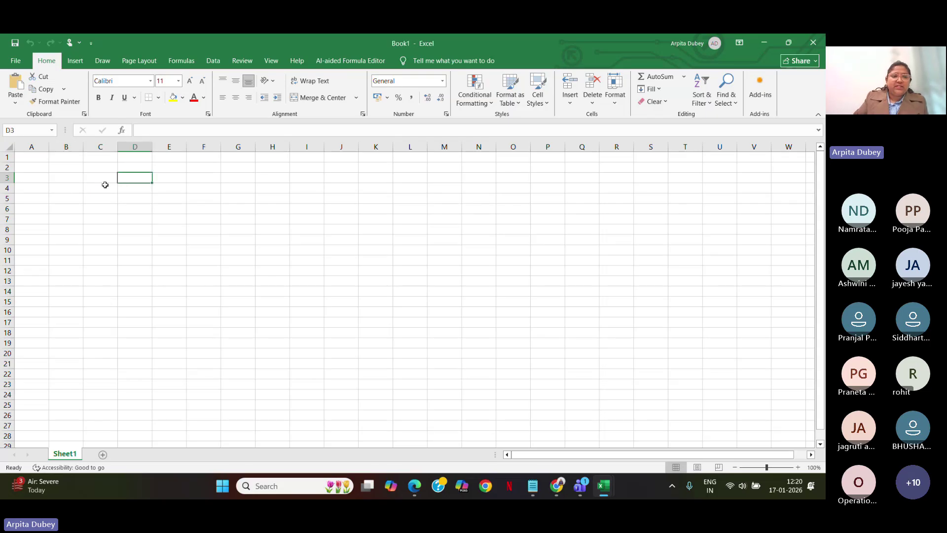
pyautogui.click(70, 179)
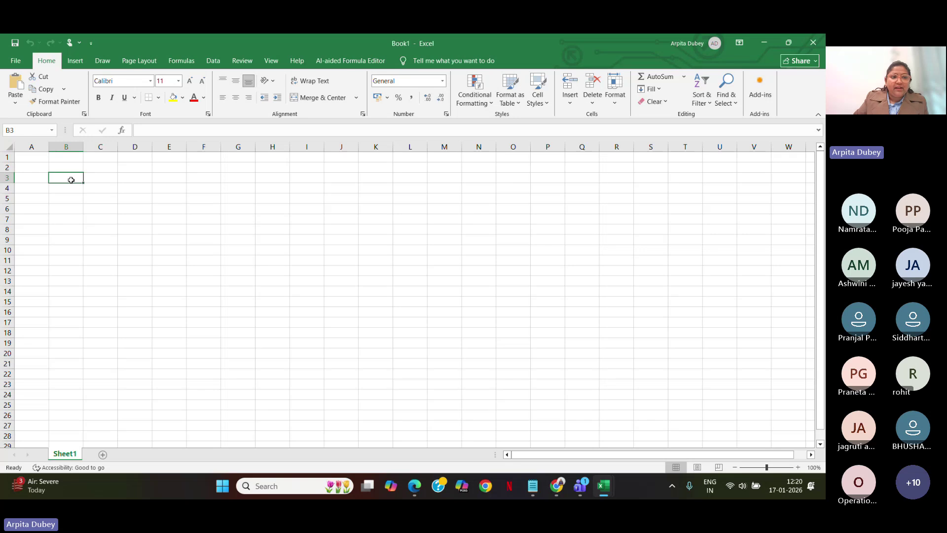
pyautogui.click(18, 130)
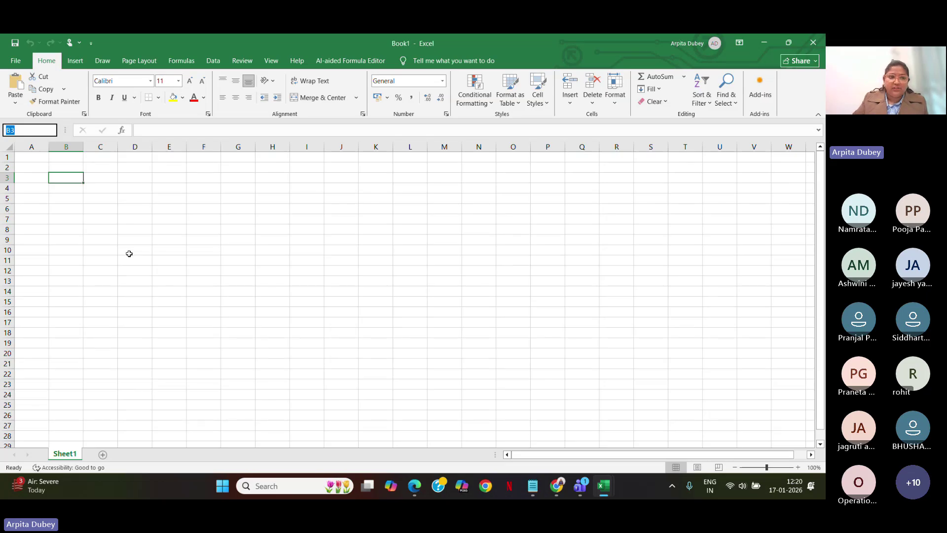
pyautogui.click(106, 251)
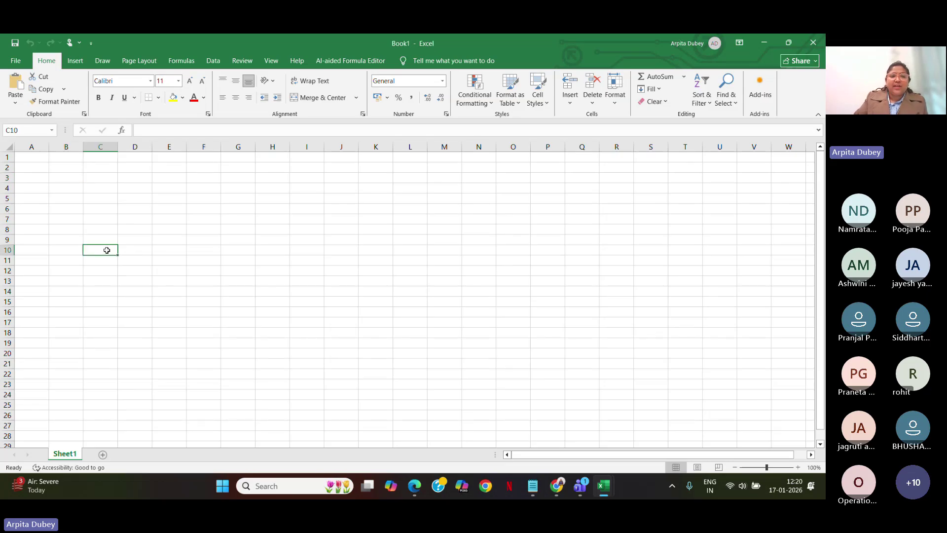
pyautogui.click(60, 177)
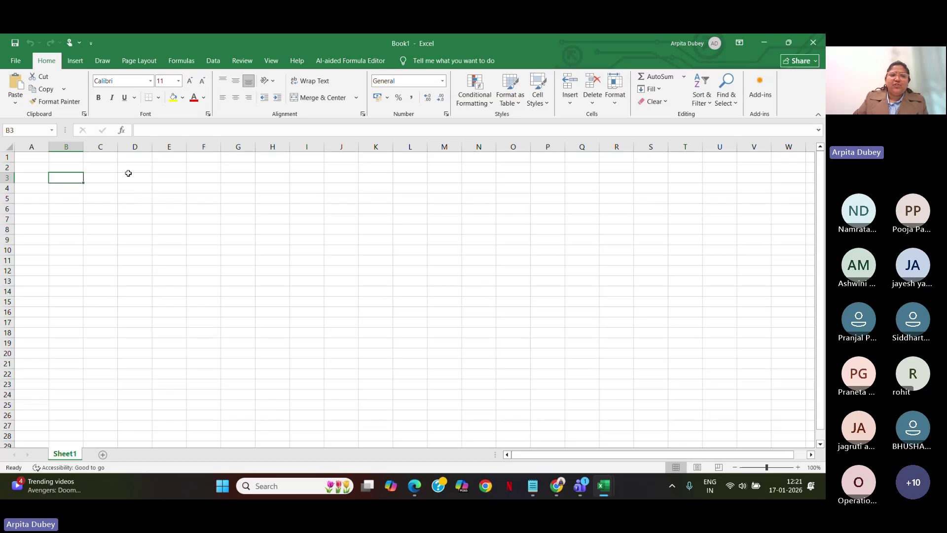
# Insert a new column at column D of the blank sheet
pyautogui.click(136, 146)
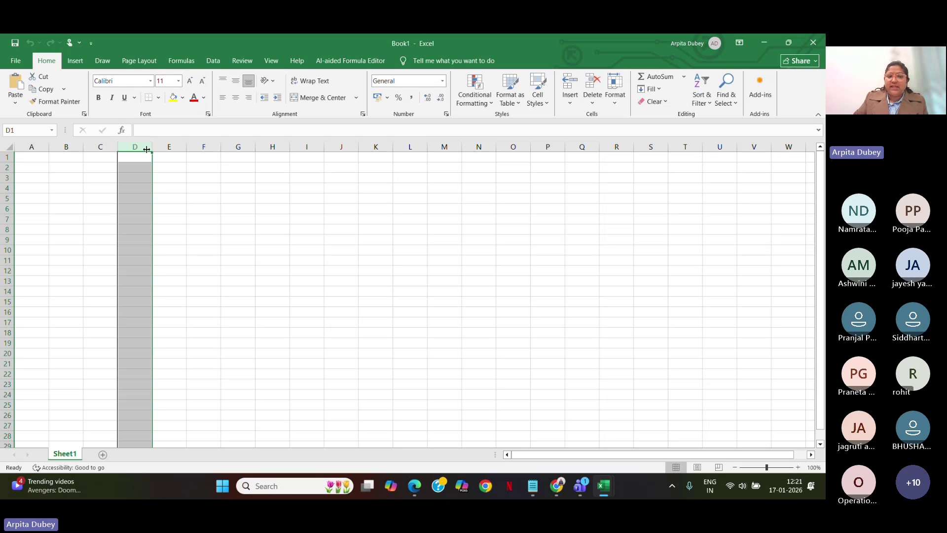
pyautogui.rightClick(145, 148)
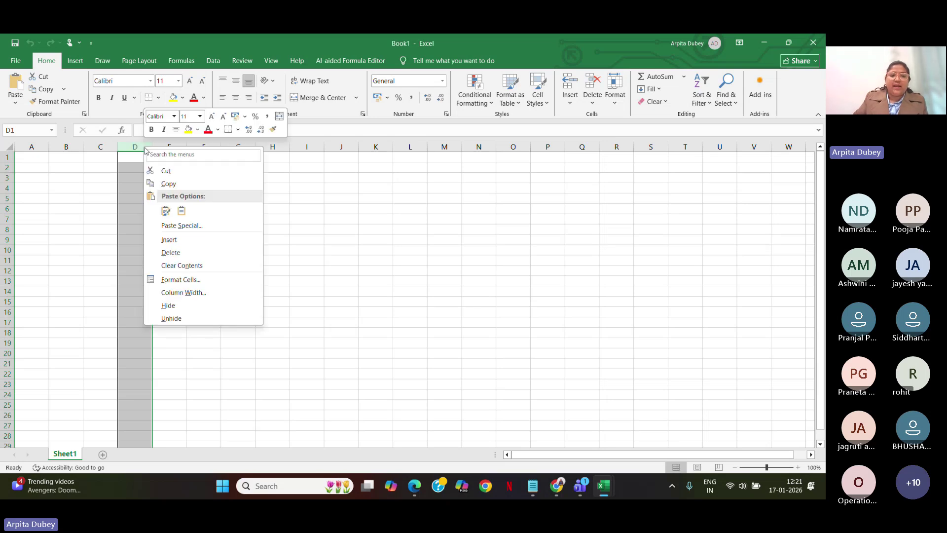
pyautogui.click(169, 240)
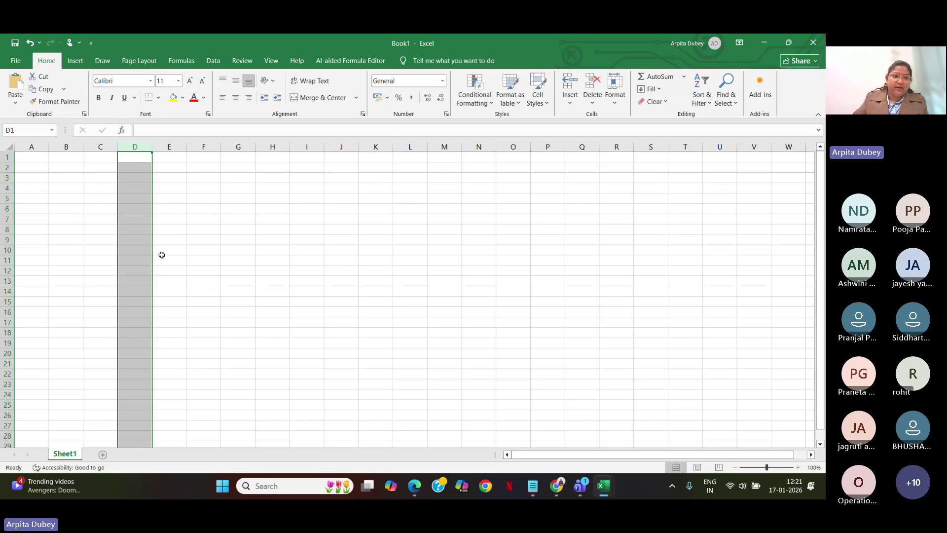
pyautogui.click(199, 260)
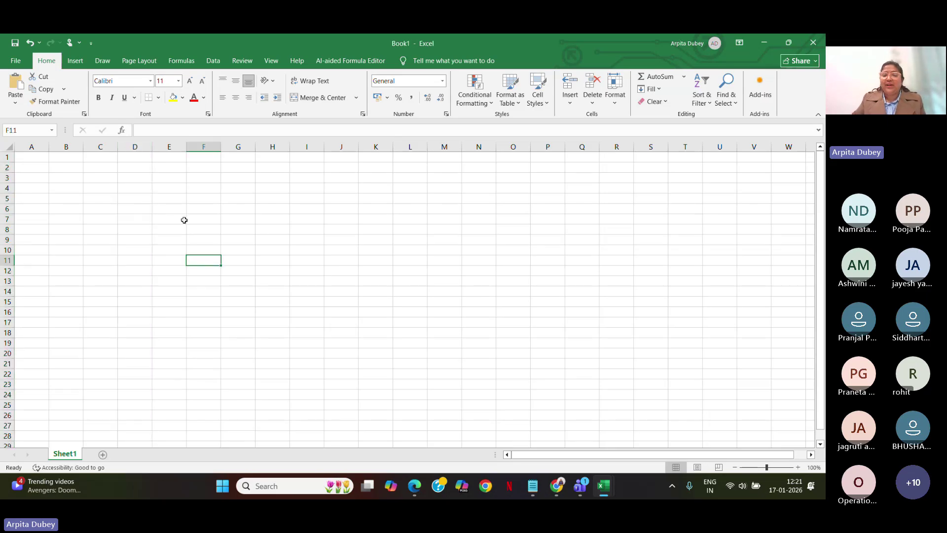
# Insert a new row at row 7 of the blank sheet
pyautogui.click(7, 220)
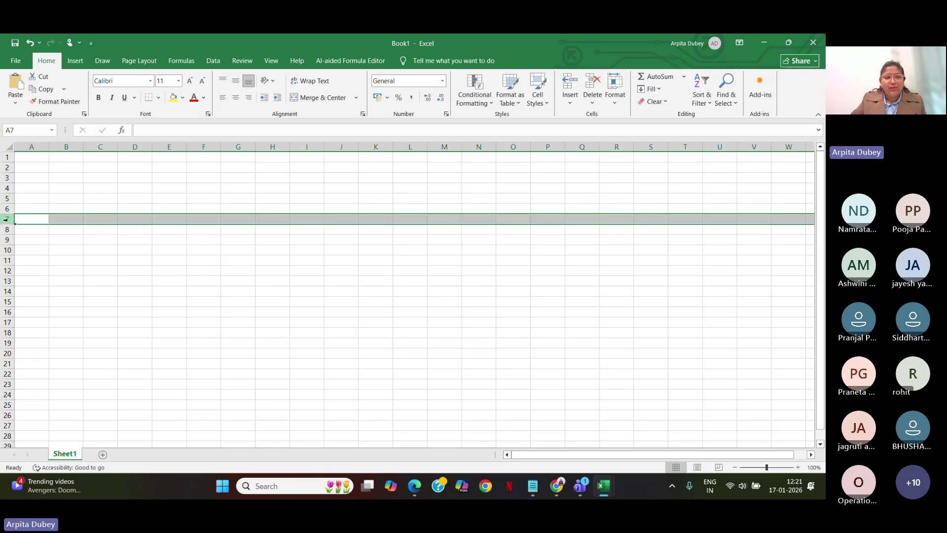
pyautogui.rightClick(7, 219)
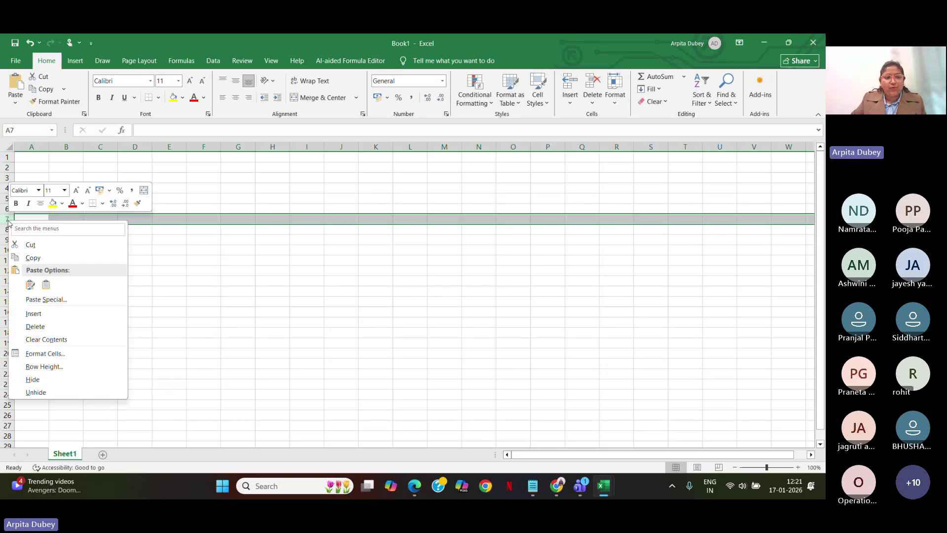
pyautogui.click(48, 316)
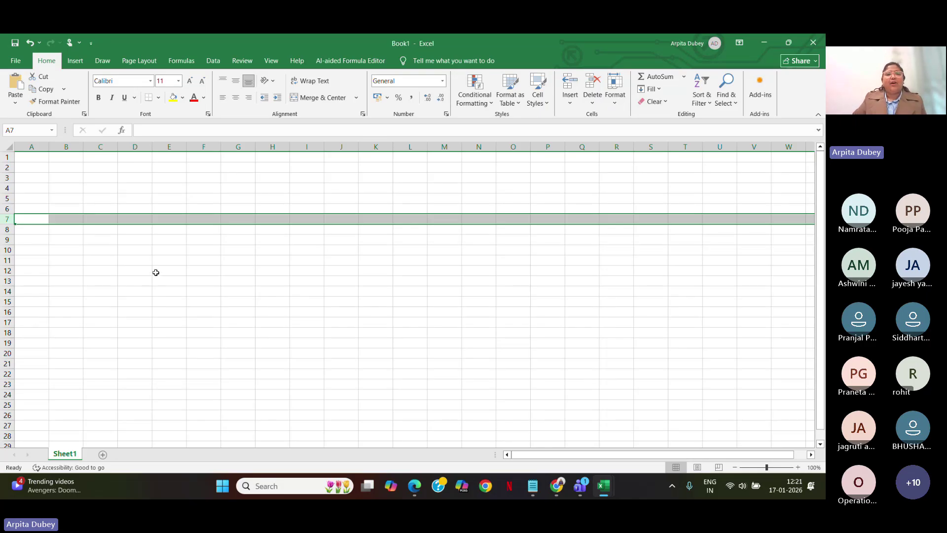
pyautogui.click(244, 298)
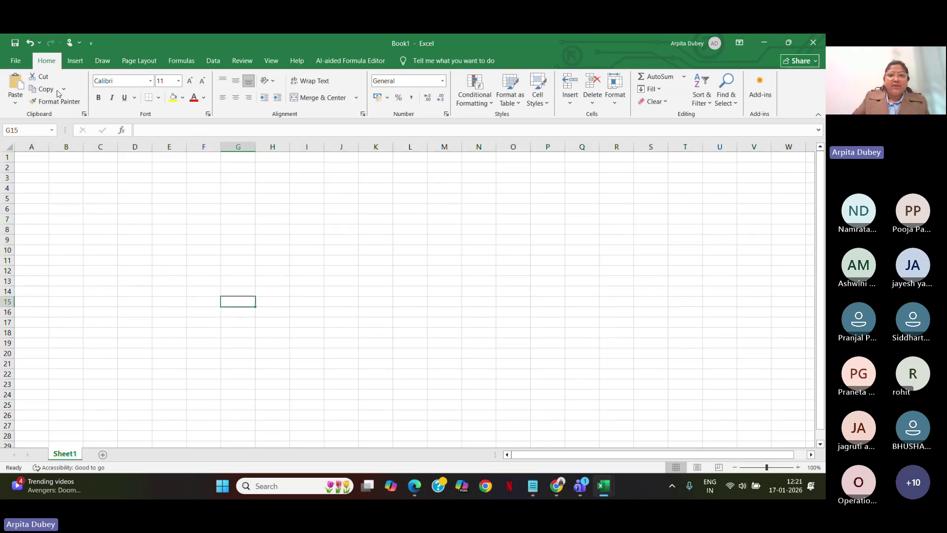
# Return to the laptop_prices workbook and add a new worksheet after the existing one
pyautogui.click(769, 41)
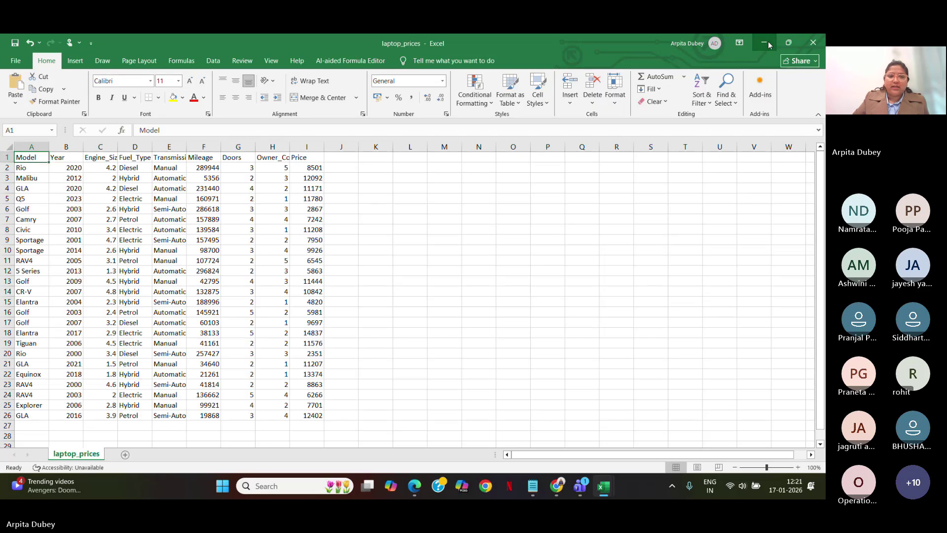
pyautogui.click(517, 288)
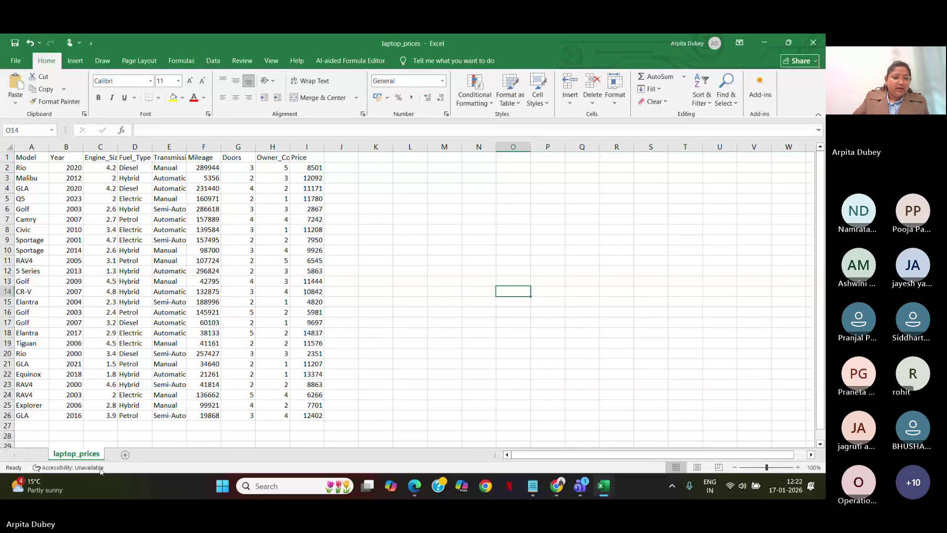
pyautogui.click(125, 454)
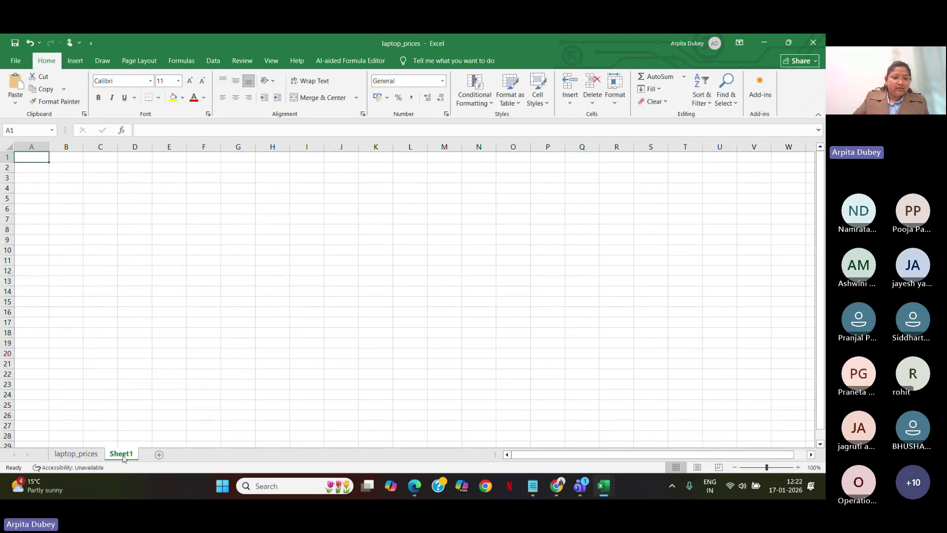
# Reopen laptop_prices from the recent files, show its laptop_prices sheet and glance at the IF workbook
pyautogui.click(17, 62)
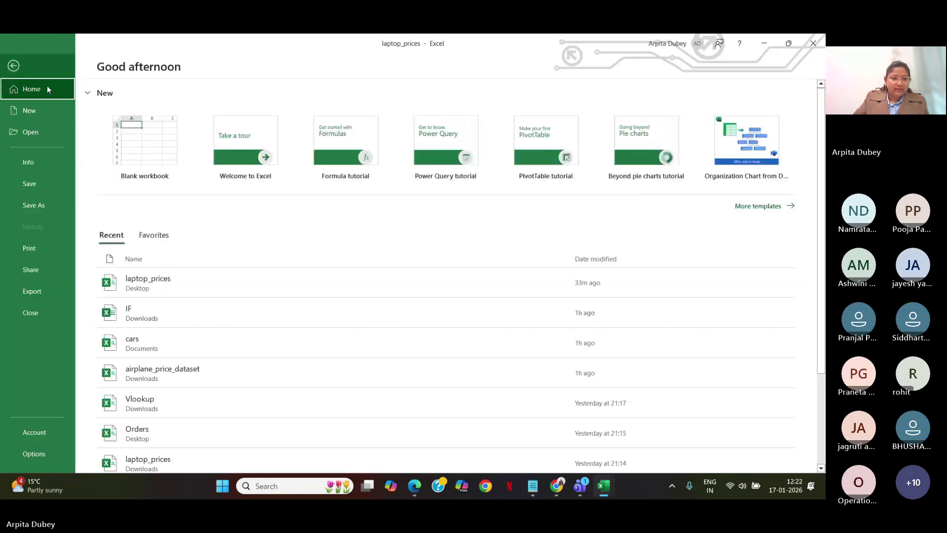
pyautogui.click(191, 277)
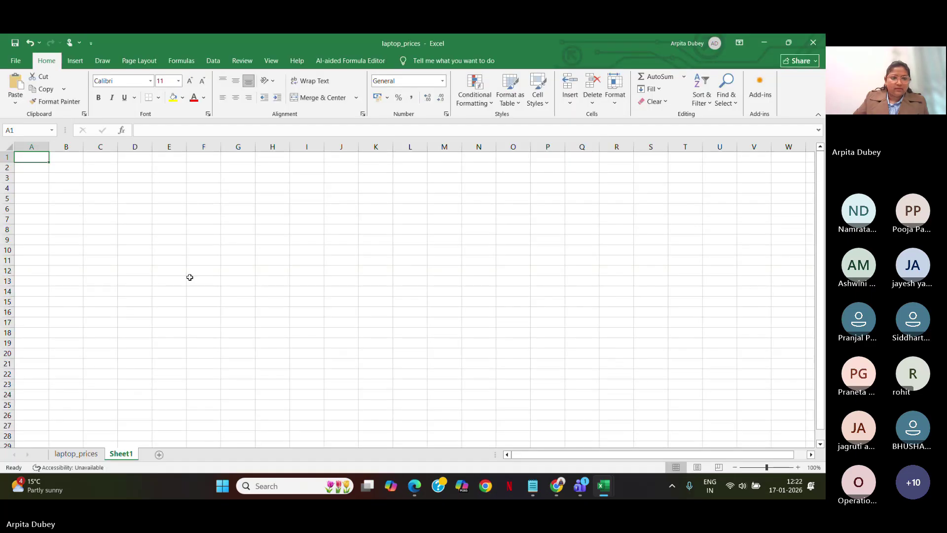
pyautogui.click(73, 453)
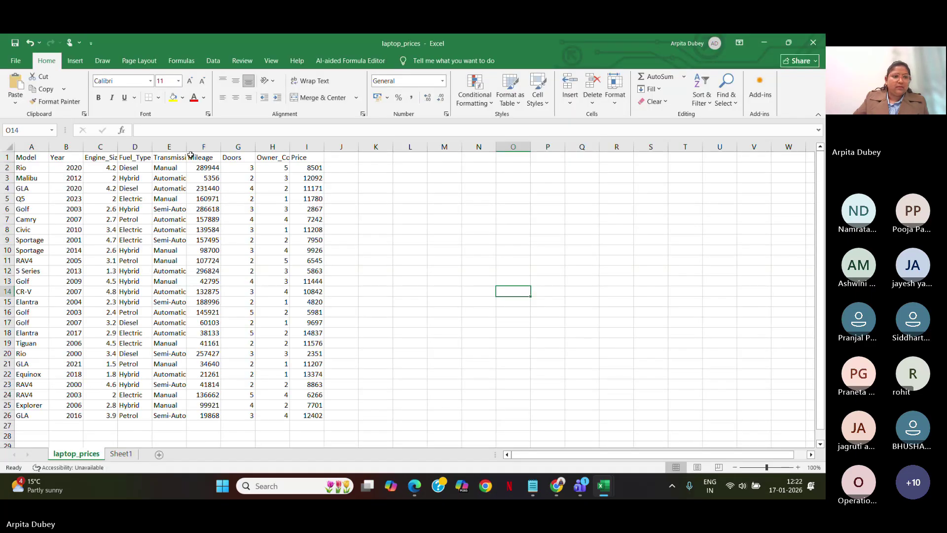
pyautogui.click(16, 60)
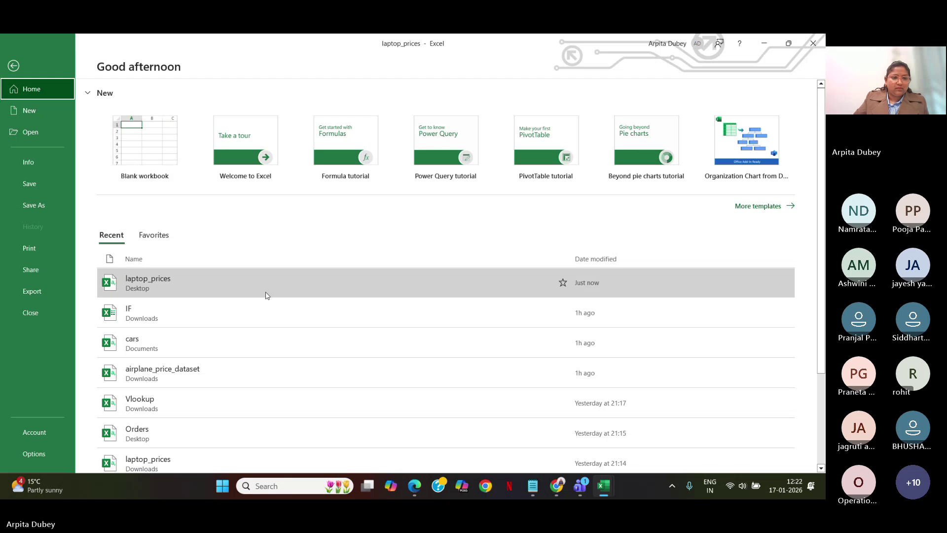
pyautogui.scroll(-1, 202, 287)
pyautogui.click(193, 286)
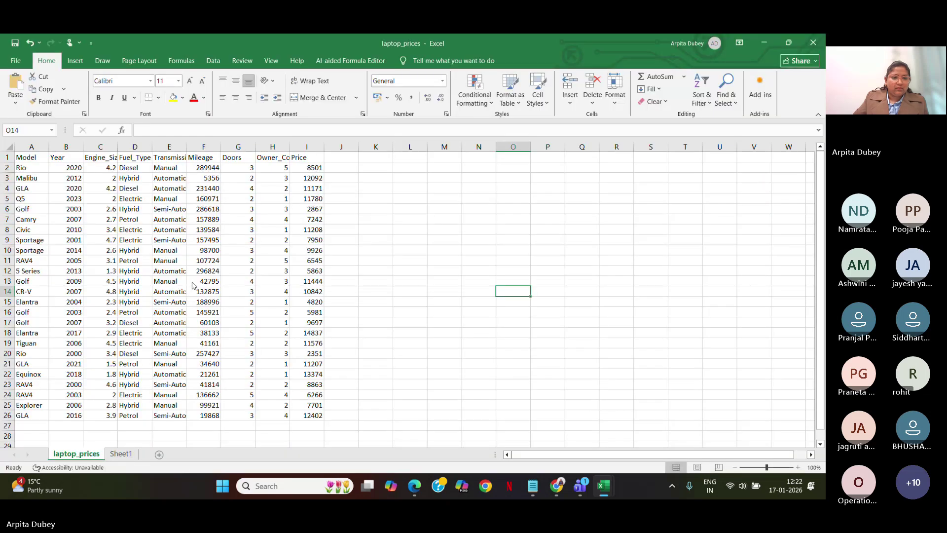
pyautogui.click(525, 265)
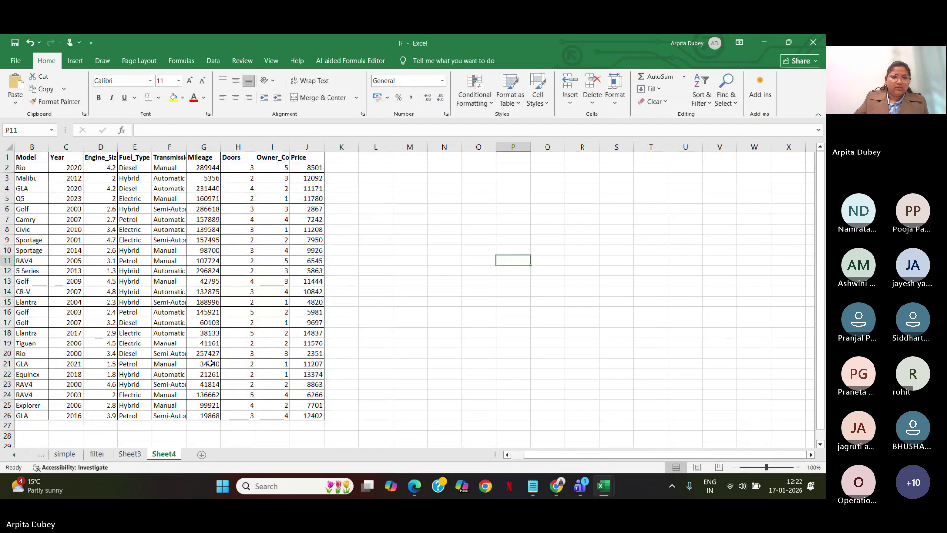
pyautogui.click(769, 43)
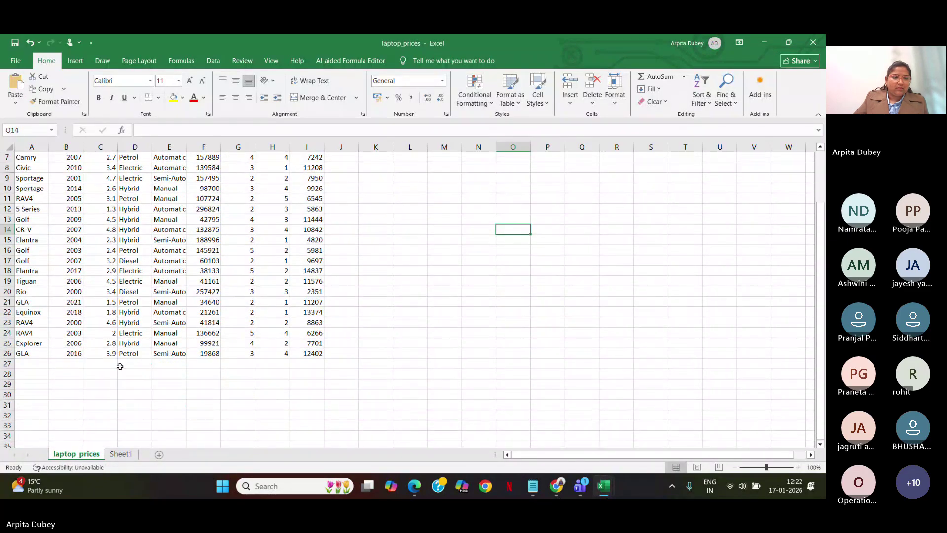
# Switch between the laptop_prices sheet and Sheet1 to compare both worksheets, ending on laptop_prices
pyautogui.scroll(2, 119, 370)
pyautogui.click(120, 453)
pyautogui.click(72, 454)
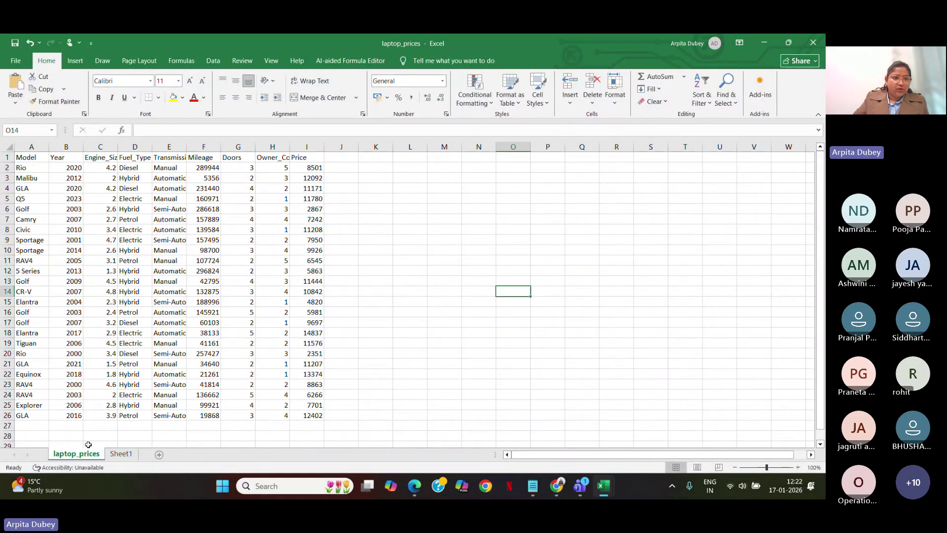
pyautogui.scroll(-1, 79, 457)
pyautogui.scroll(1, 79, 456)
pyautogui.click(121, 454)
pyautogui.click(83, 455)
# Rename the laptop_prices worksheet as Car_Price
pyautogui.doubleClick(100, 454)
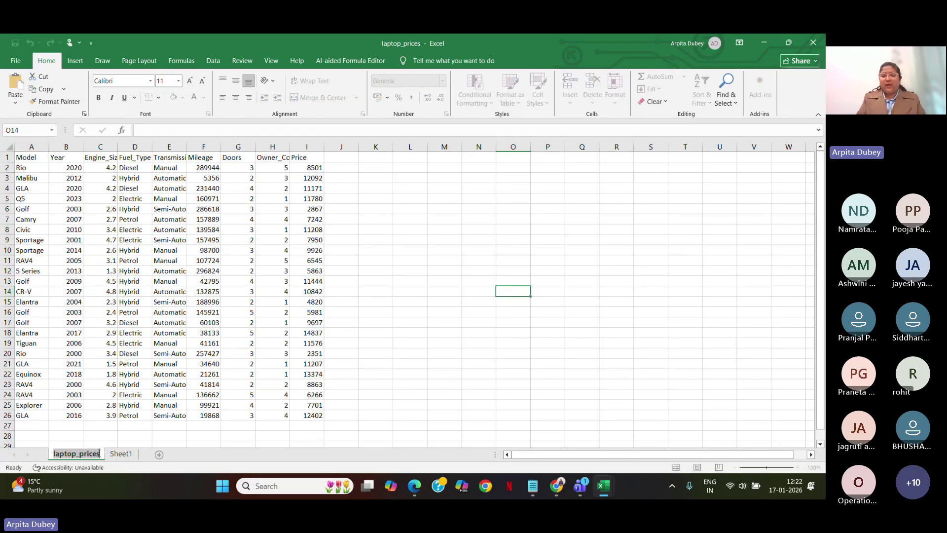
pyautogui.press('BackSpace')
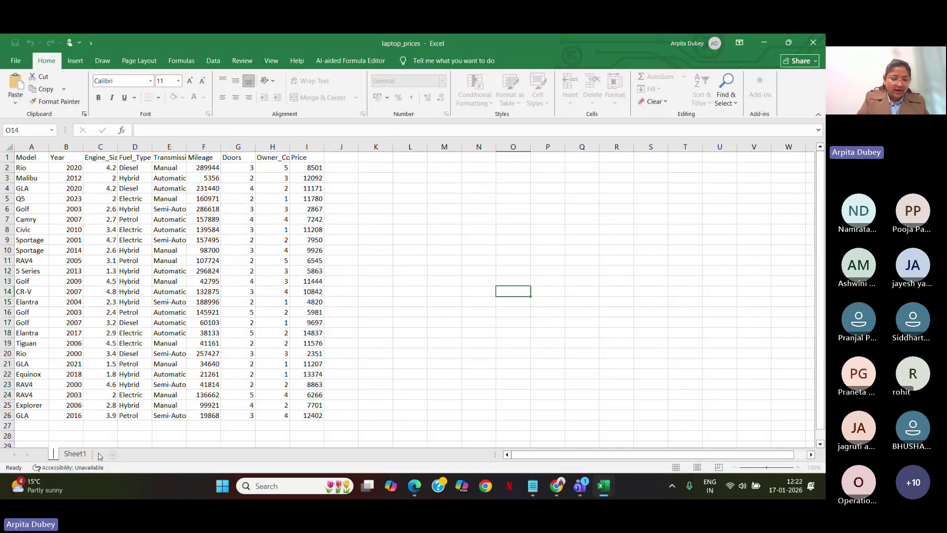
pyautogui.write('car')
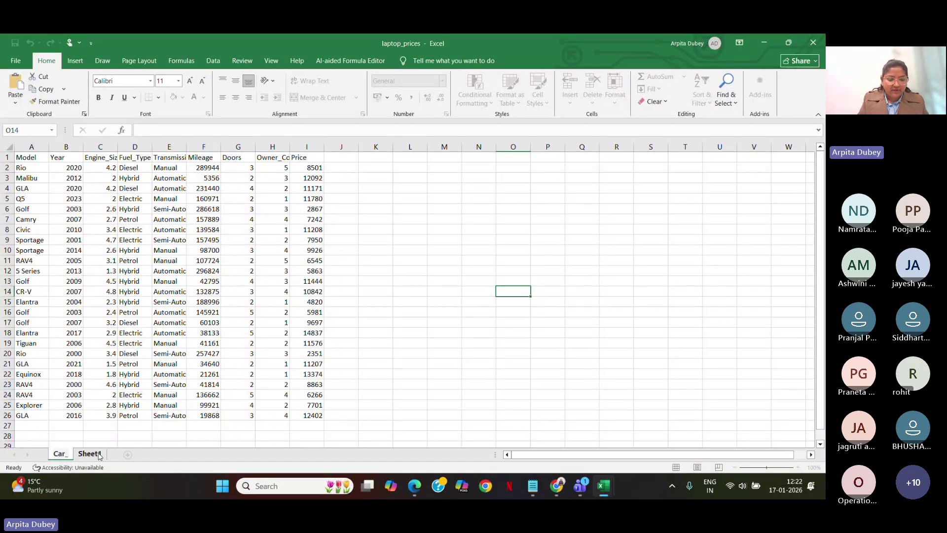
pyautogui.write('_Pri')
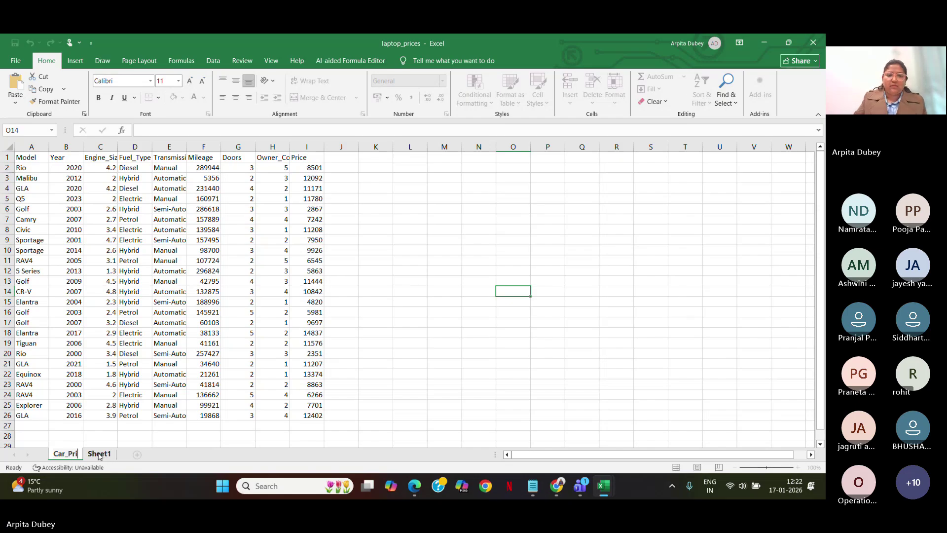
pyautogui.write('ce')
pyautogui.click(522, 344)
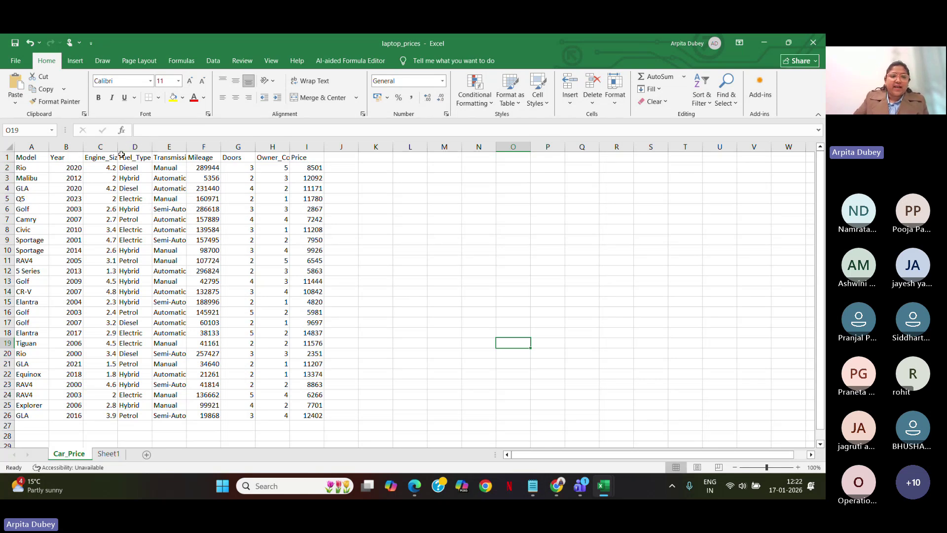
# Widen columns C, E and H so the Engine_Size, Transmission and Owner_Count headers fit
pyautogui.moveTo(119, 148); pyautogui.dragTo(128, 148)
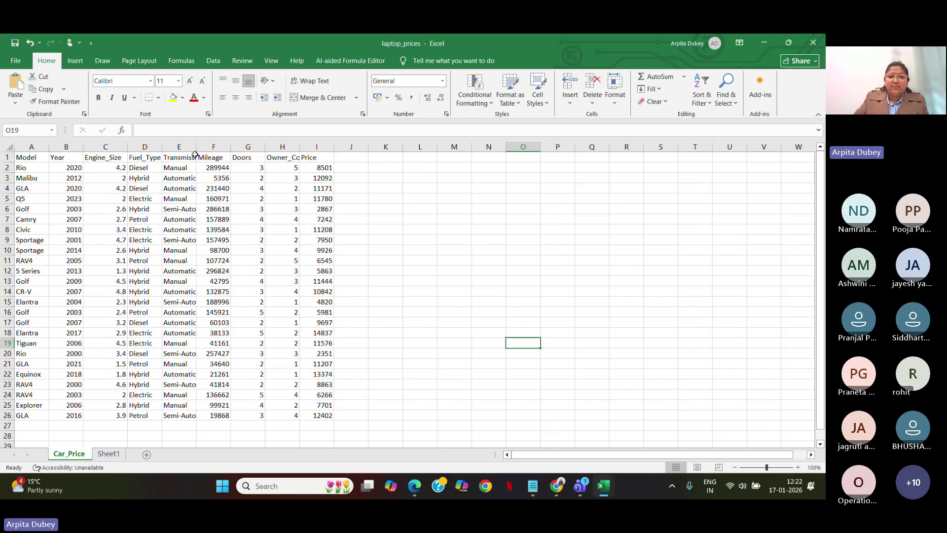
pyautogui.moveTo(197, 148); pyautogui.dragTo(206, 151)
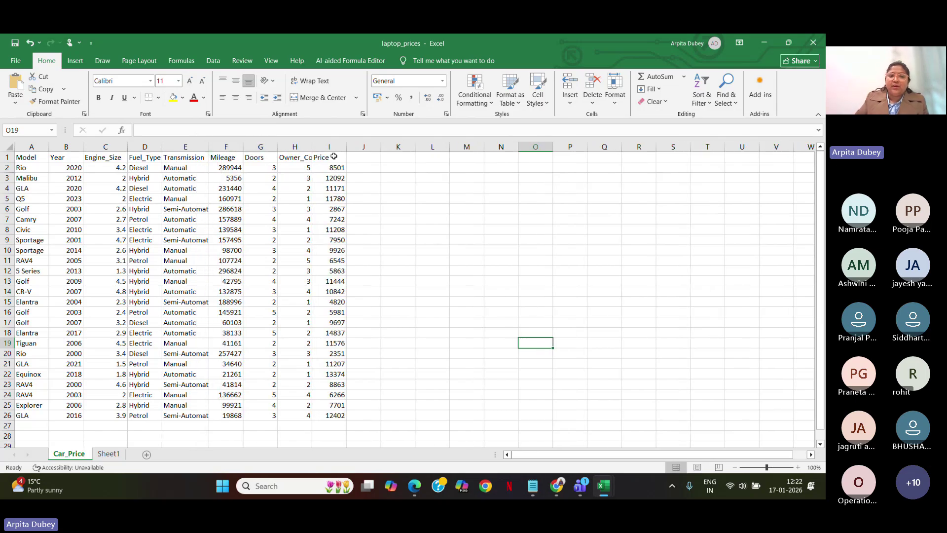
pyautogui.moveTo(312, 147); pyautogui.dragTo(338, 153)
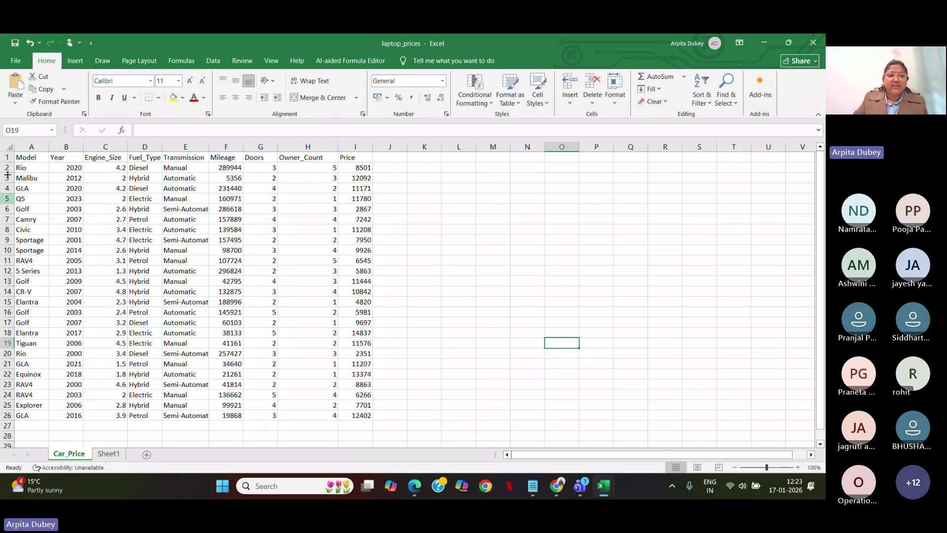
# Apply All Borders to the whole car data table, cells A1:I26
pyautogui.click(40, 161)
pyautogui.moveTo(40, 160); pyautogui.dragTo(363, 419)
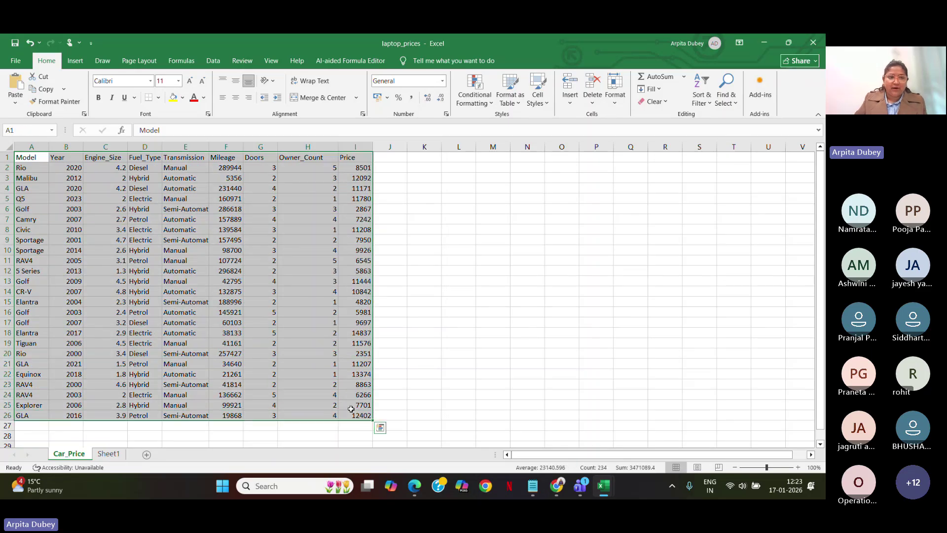
pyautogui.click(159, 99)
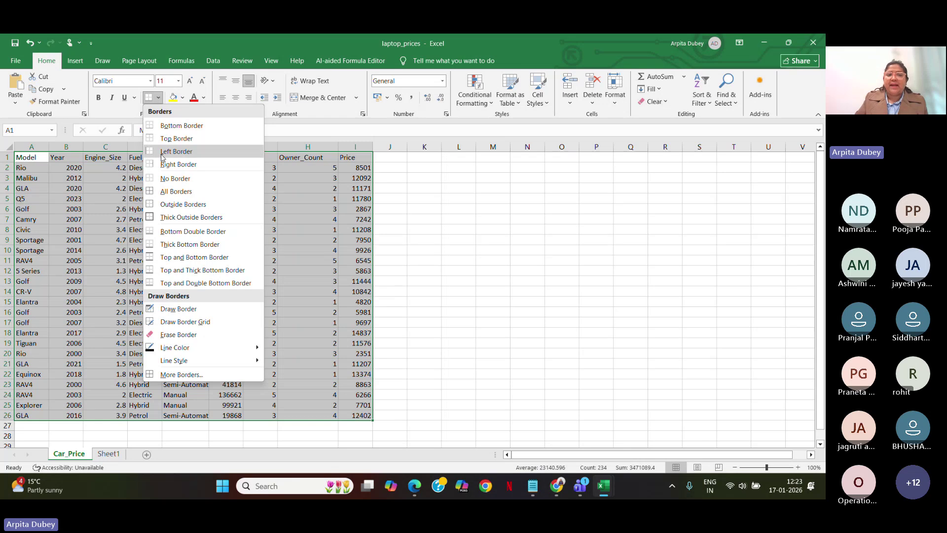
pyautogui.click(166, 192)
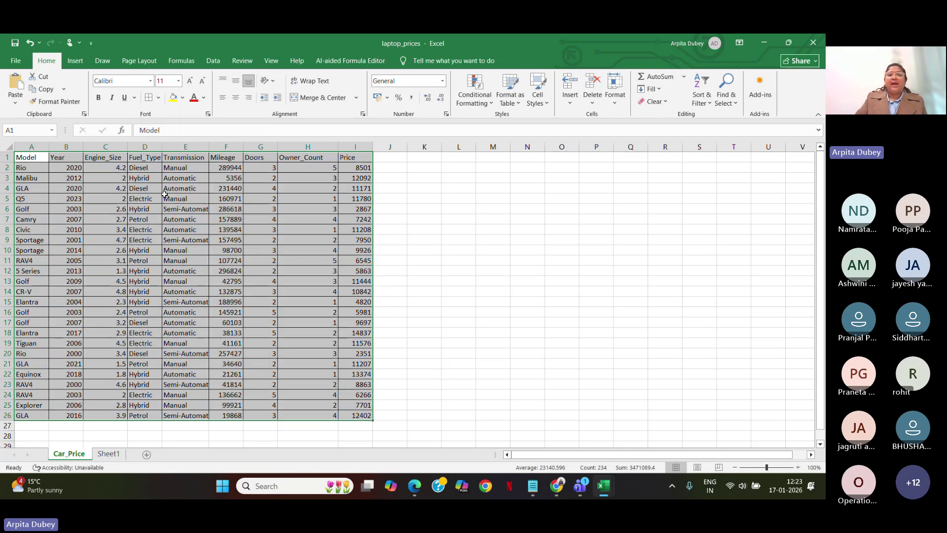
pyautogui.click(507, 262)
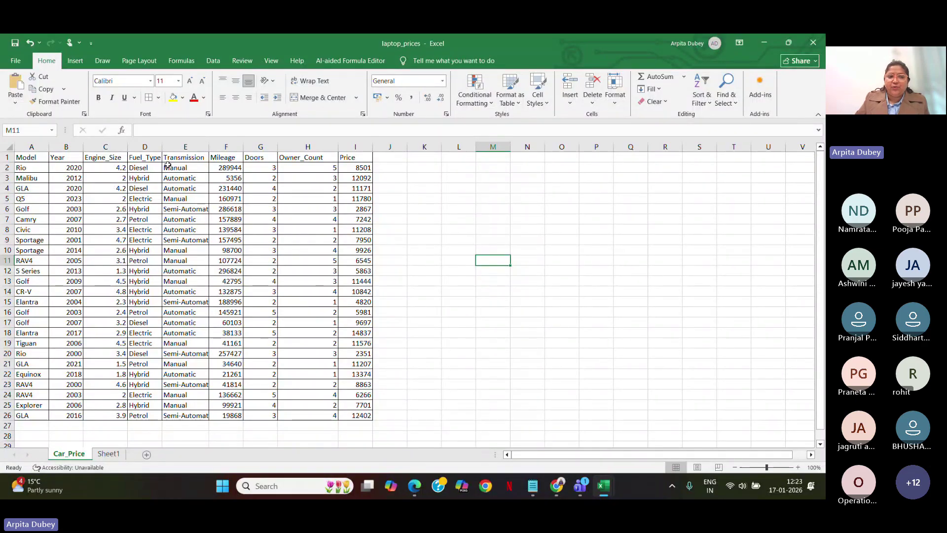
# Make the header cells A1:I1 bold and widen column D so the Fuel_Type header fits
pyautogui.moveTo(23, 158); pyautogui.dragTo(341, 158)
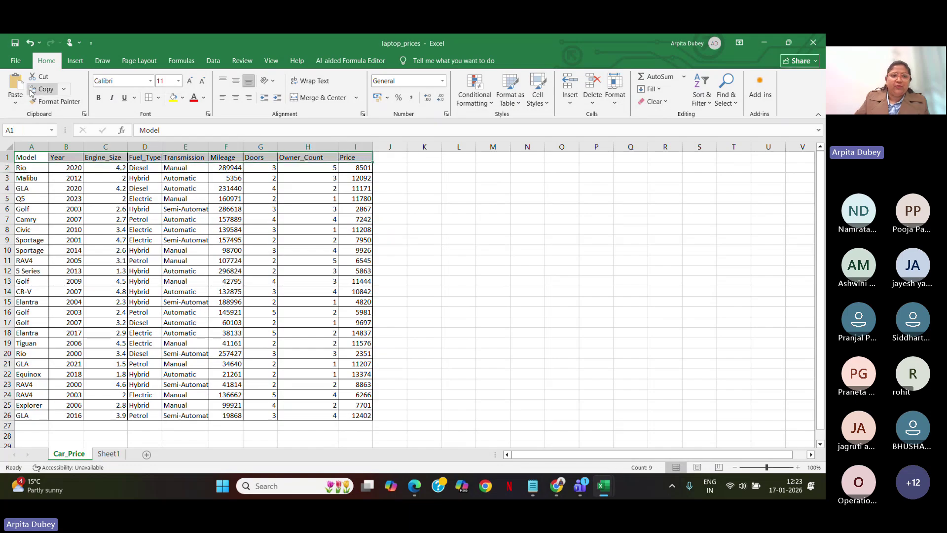
pyautogui.click(98, 99)
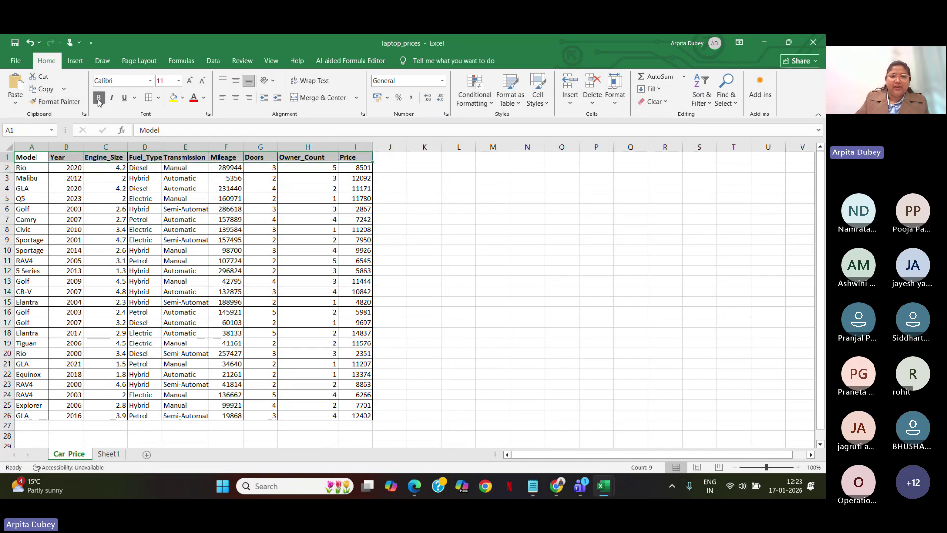
pyautogui.click(520, 324)
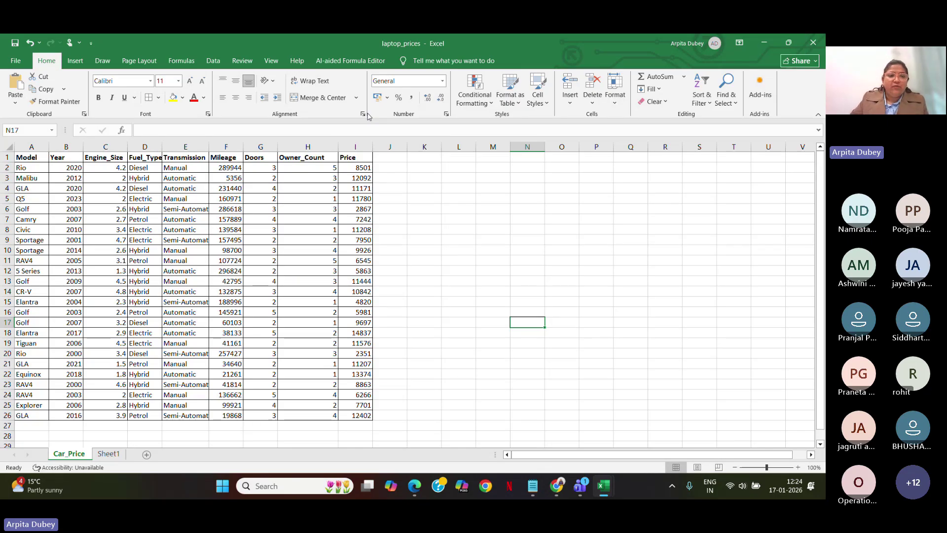
pyautogui.moveTo(162, 146); pyautogui.dragTo(177, 150)
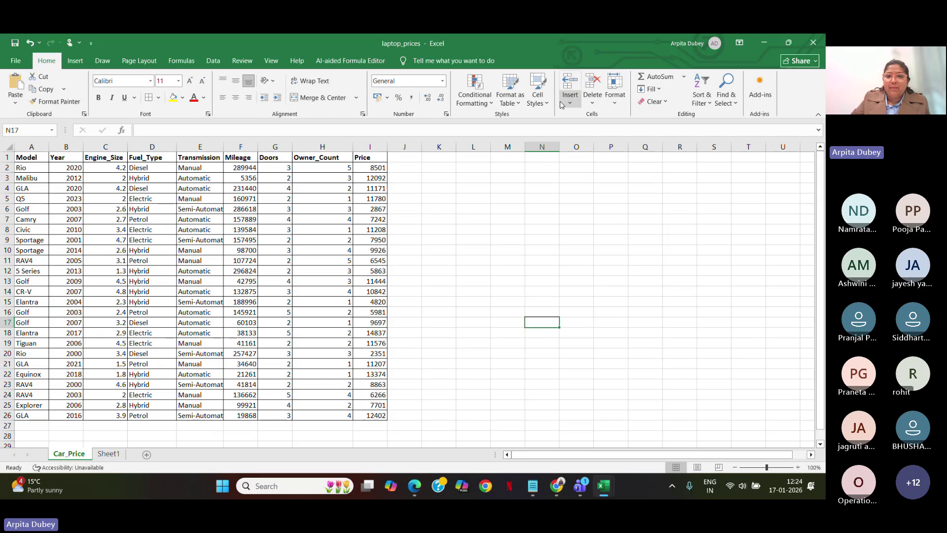
# Examine the Conditional Formatting options under Highlight Cells Rules and Top/Bottom Rules without applying any
pyautogui.click(471, 103)
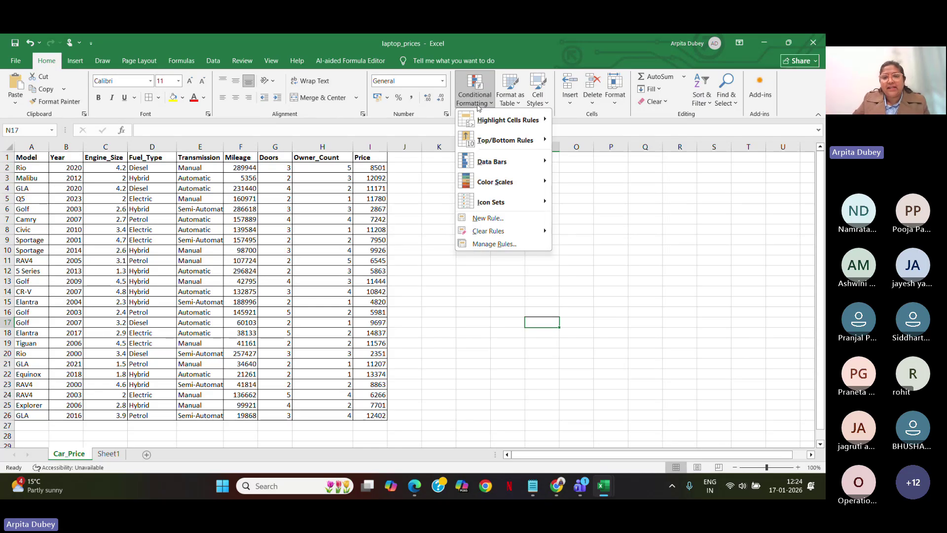
pyautogui.moveTo(491, 120)
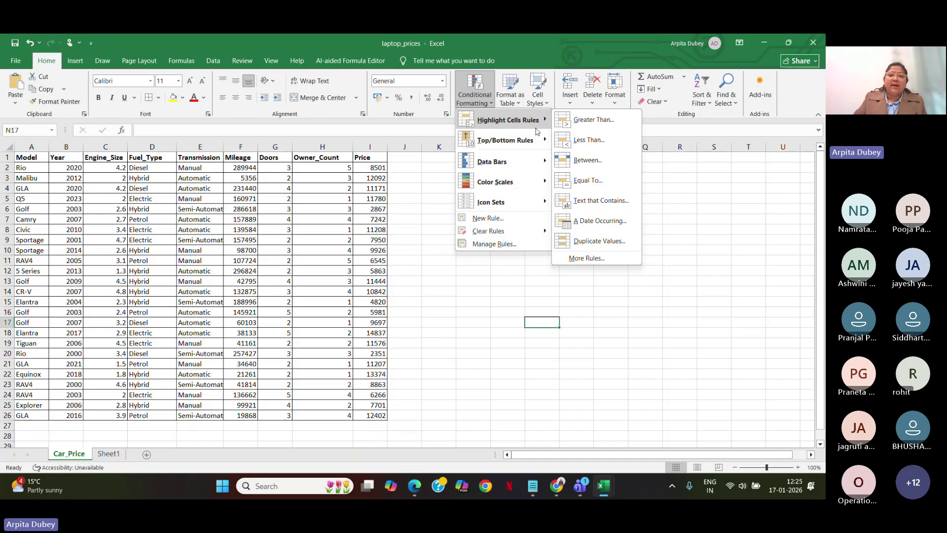
pyautogui.moveTo(533, 141)
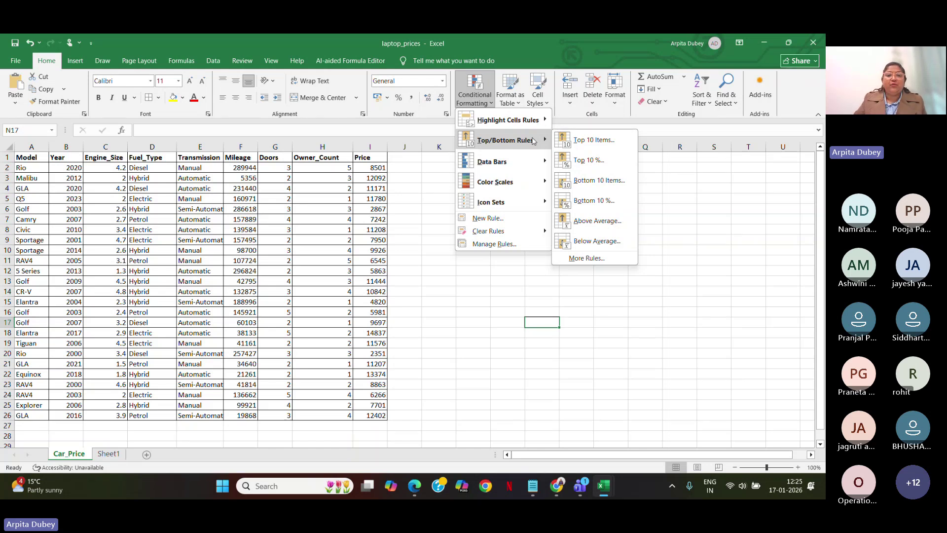
pyautogui.moveTo(517, 125)
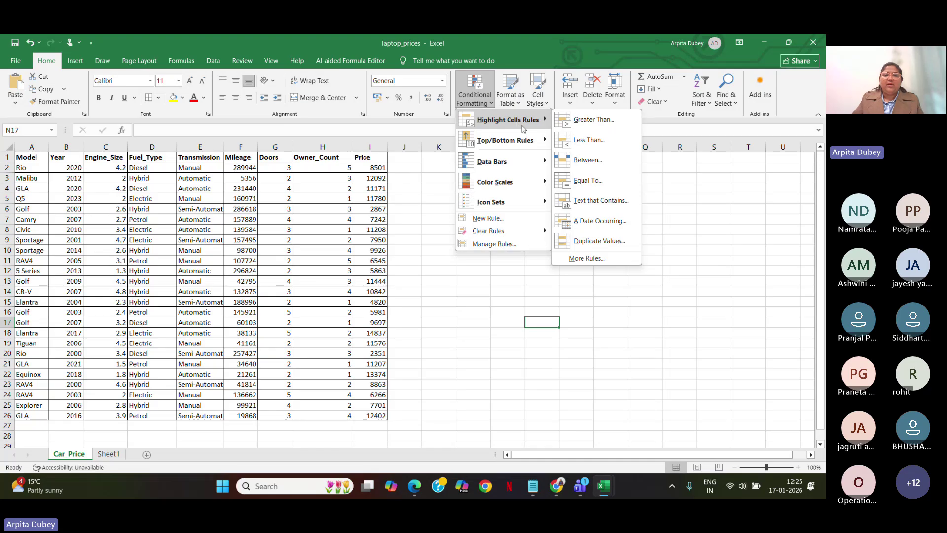
pyautogui.click(484, 349)
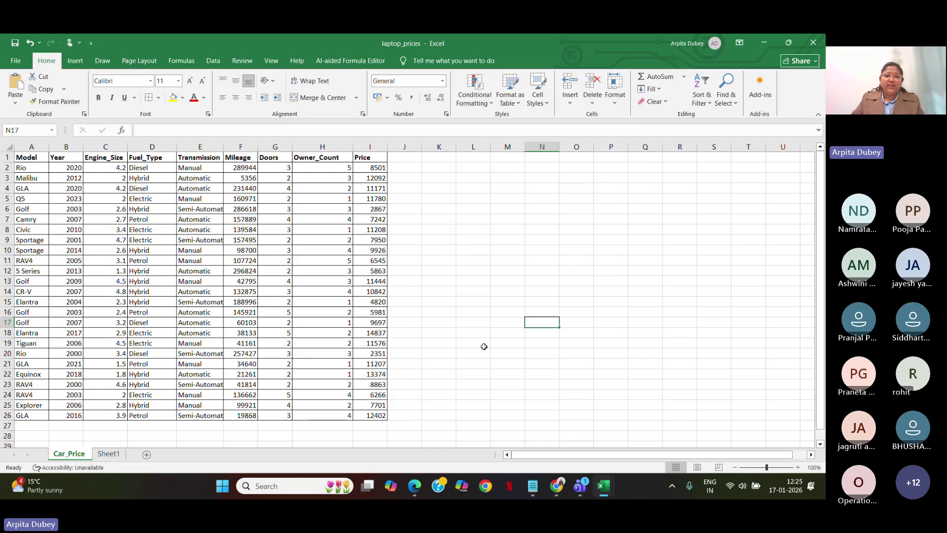
# Start a Greater Than highlight rule for the Price cells I1:I26 and move its dialog beside the Price column
pyautogui.click(381, 160)
pyautogui.moveTo(383, 164); pyautogui.dragTo(382, 415)
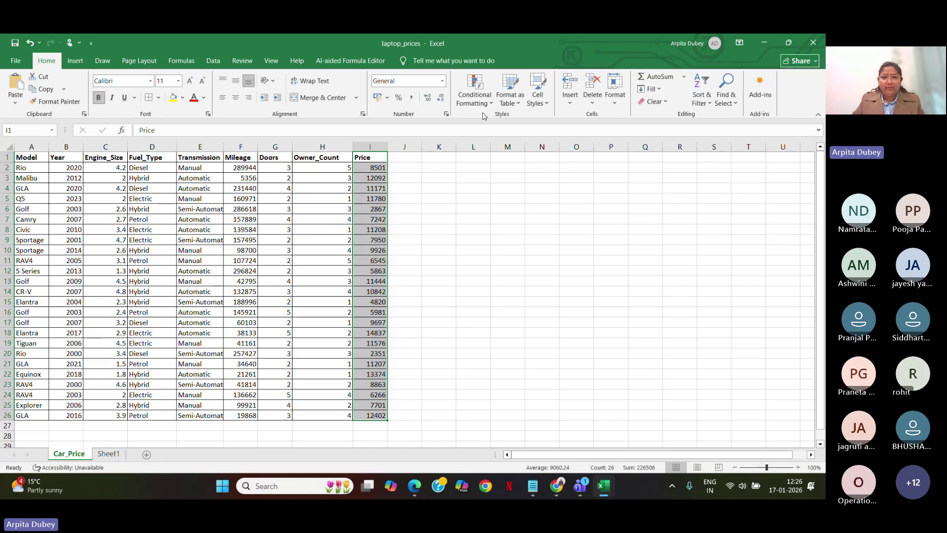
pyautogui.click(474, 95)
pyautogui.moveTo(480, 123)
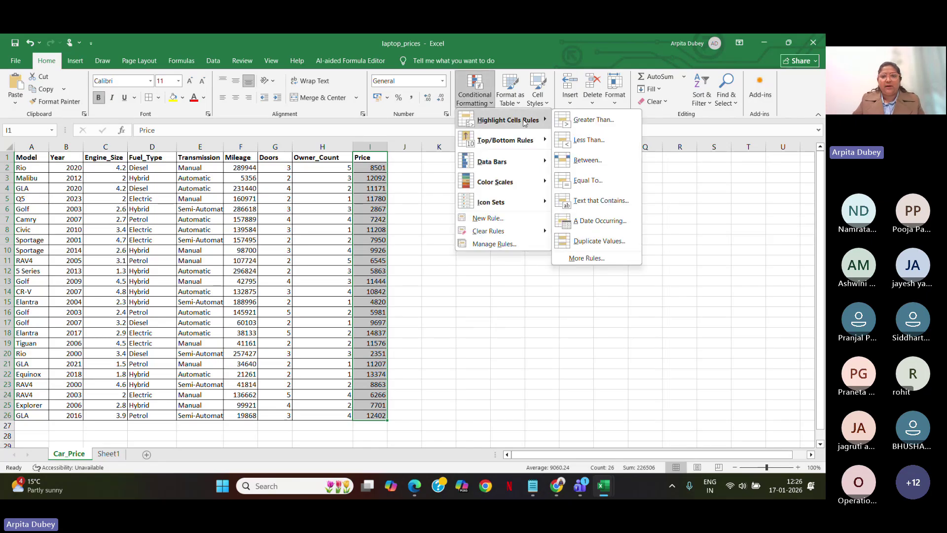
pyautogui.click(587, 123)
pyautogui.moveTo(656, 260); pyautogui.dragTo(419, 180)
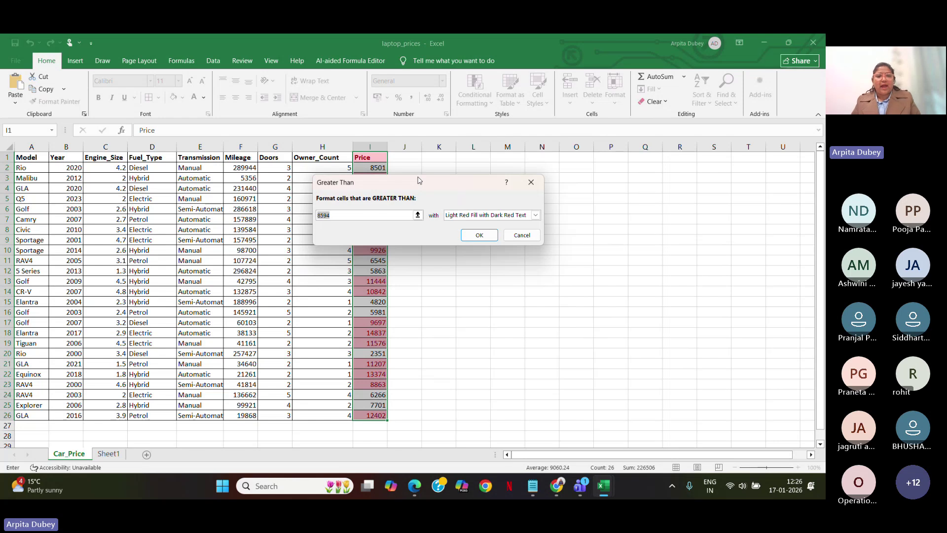
# Set the Greater Than rule to highlight Price cells above 8000 with Green Fill with Dark Green Text and apply it
pyautogui.click(345, 216)
pyautogui.press('BackSpace')
pyautogui.press('BackSpace')
pyautogui.press('BackSpace')
pyautogui.press('BackSpace')
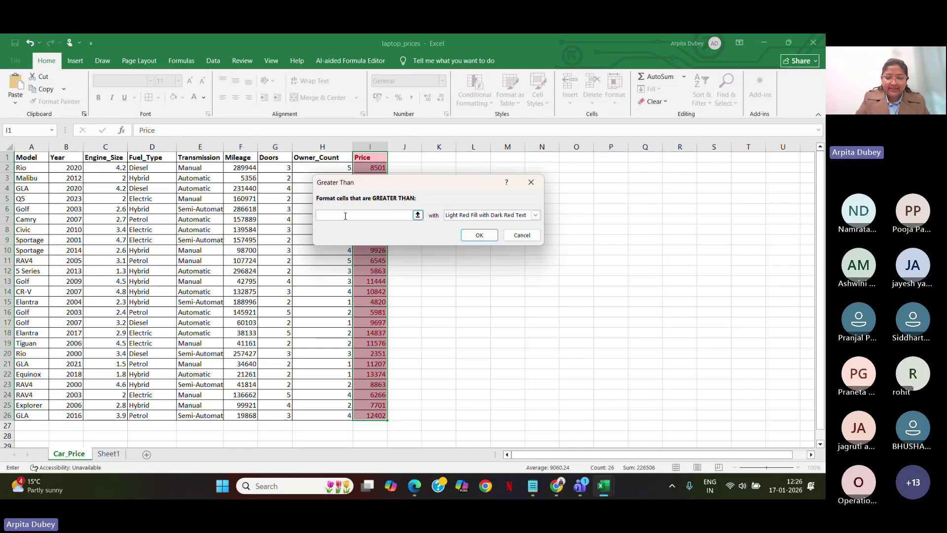
pyautogui.write('8000')
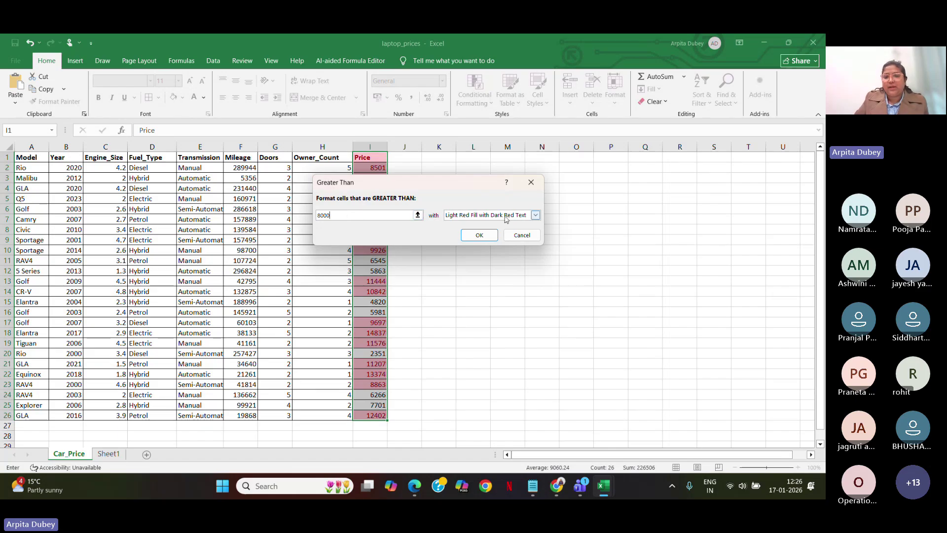
pyautogui.click(536, 215)
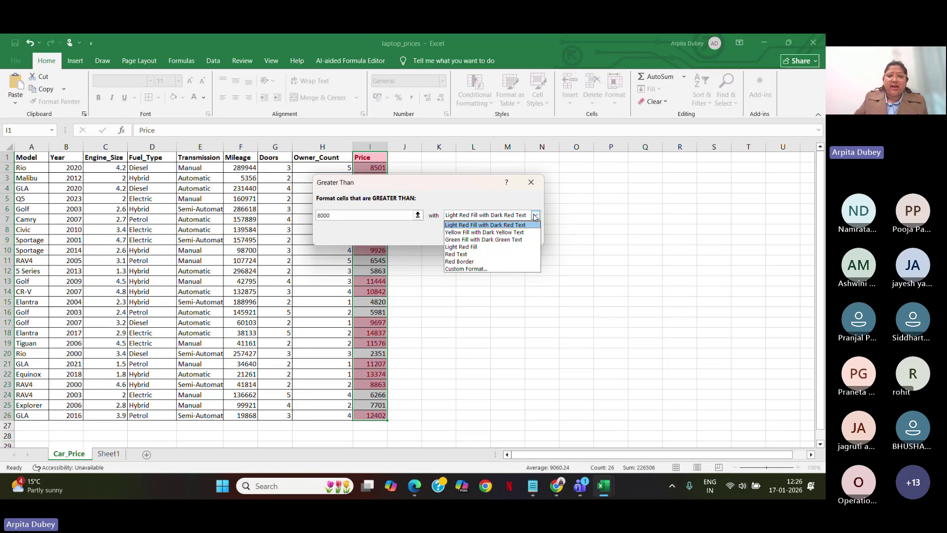
pyautogui.click(508, 242)
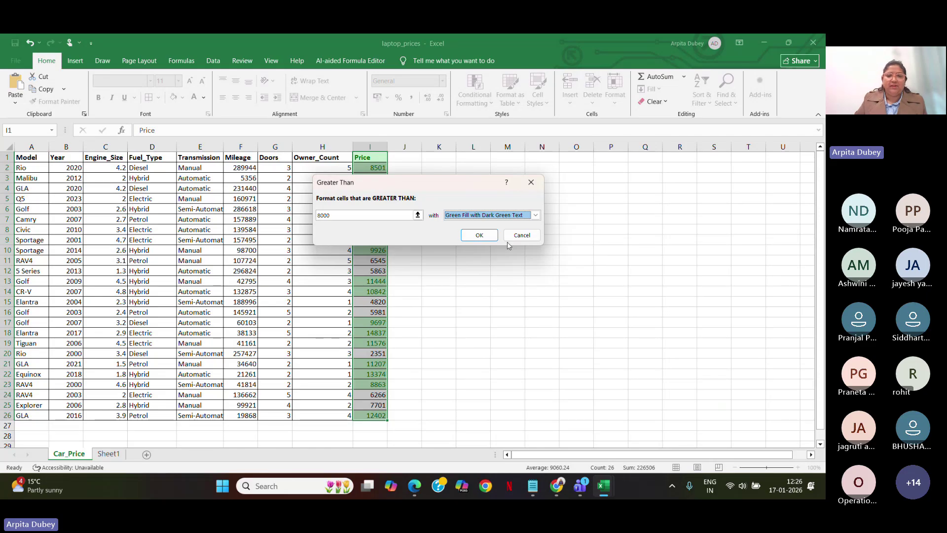
pyautogui.click(480, 236)
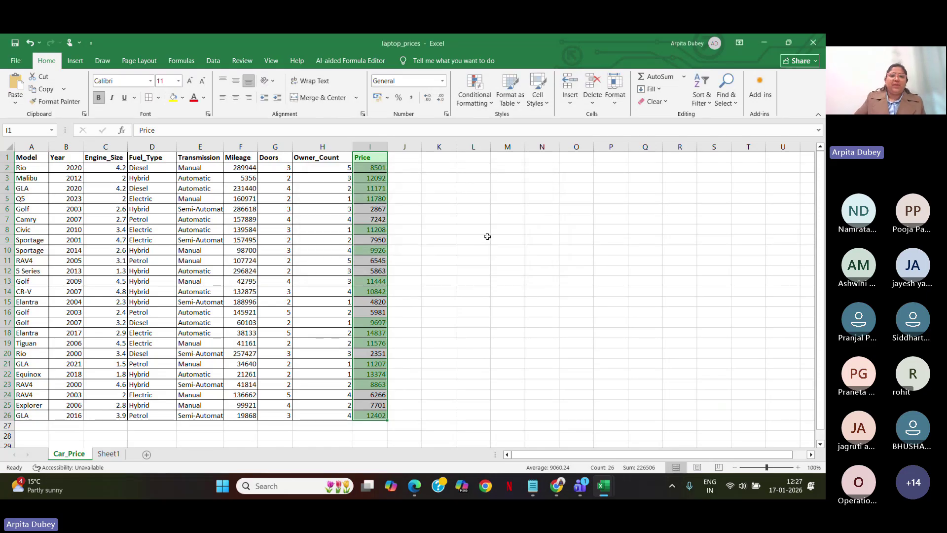
pyautogui.click(463, 239)
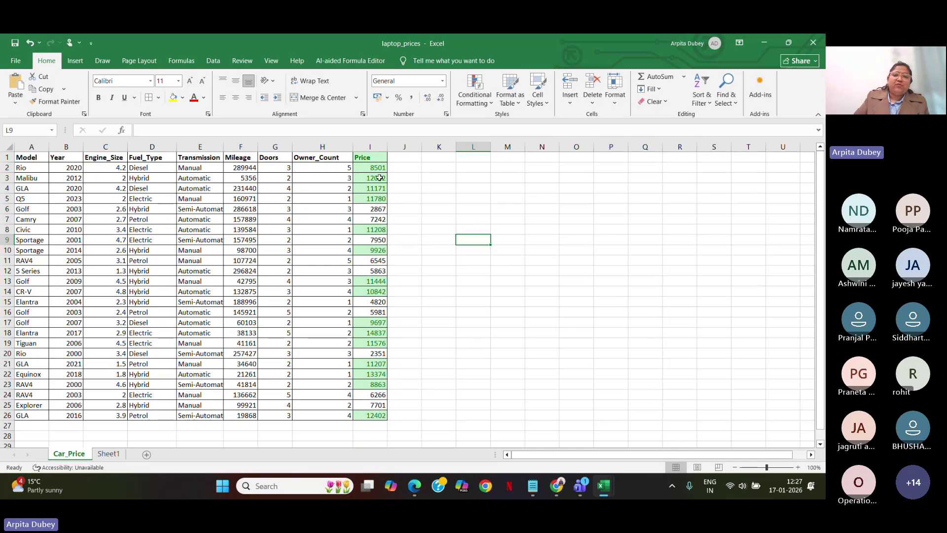
# Clear the Greater Than conditional formatting rule from the Price cells I1:I26 only
pyautogui.moveTo(379, 158); pyautogui.dragTo(370, 415)
pyautogui.click(481, 101)
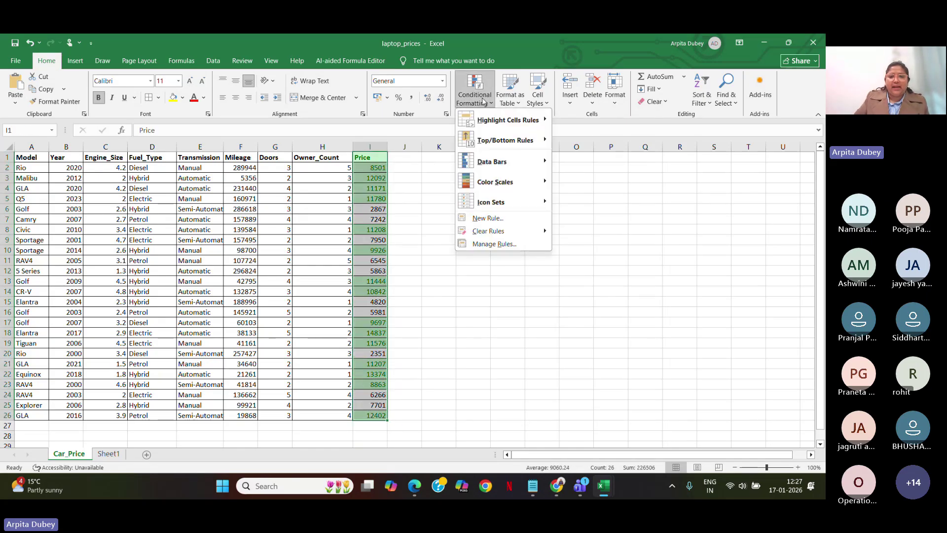
pyautogui.moveTo(481, 232)
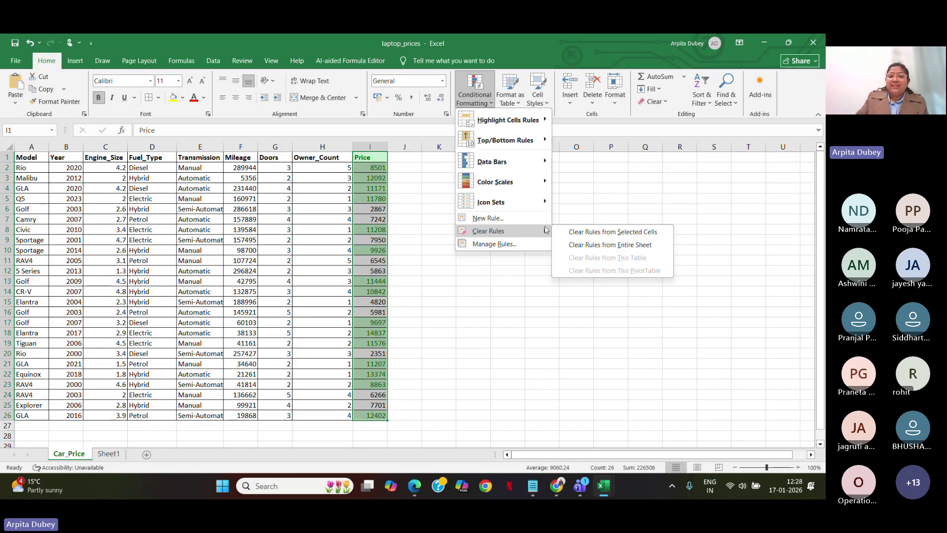
pyautogui.click(570, 236)
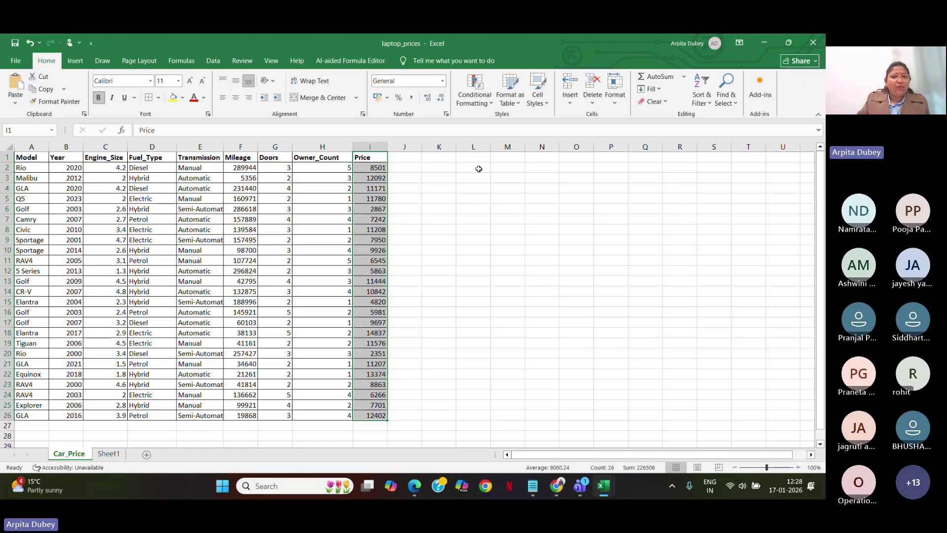
# Apply a Less Than highlight rule to the Price cells for values below 8000 with Yellow Fill with Dark Yellow Text
pyautogui.click(476, 101)
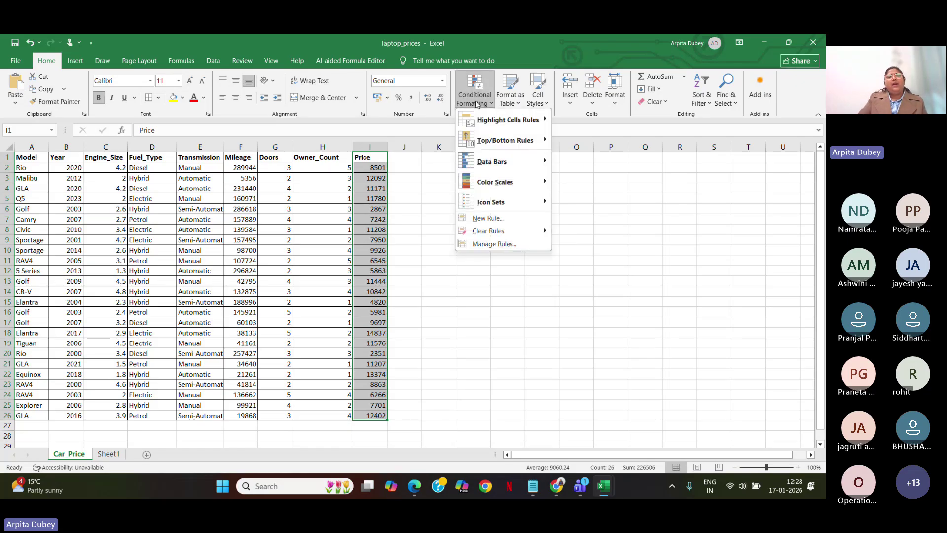
pyautogui.moveTo(508, 120)
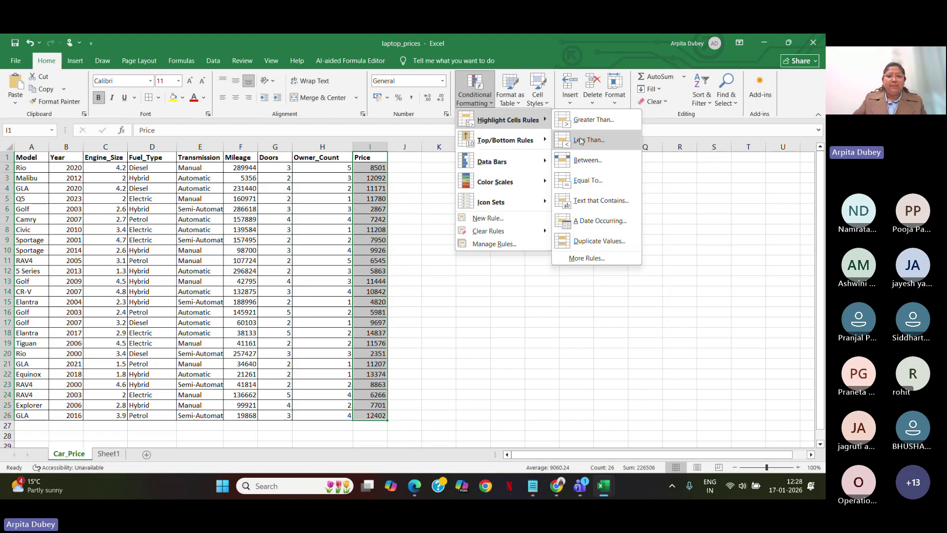
pyautogui.click(581, 141)
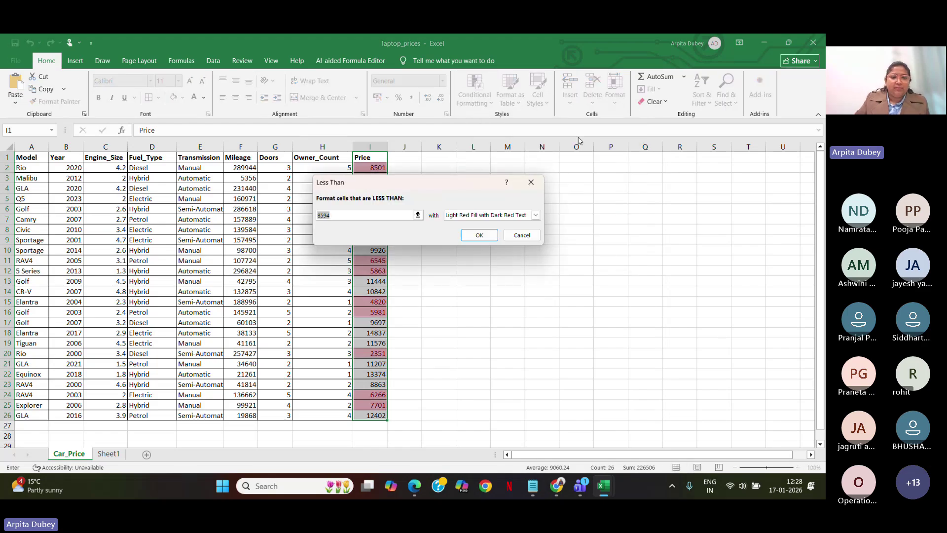
pyautogui.press('BackSpace')
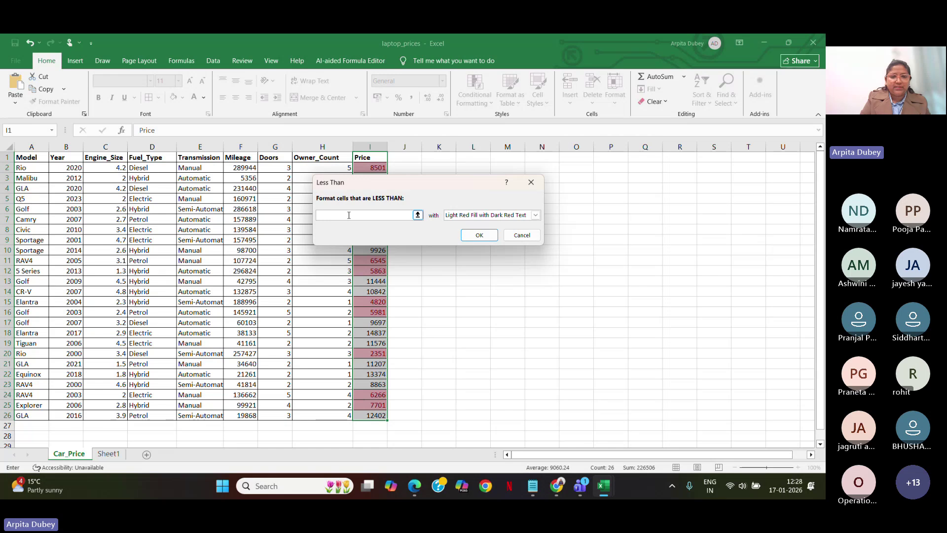
pyautogui.write('8000')
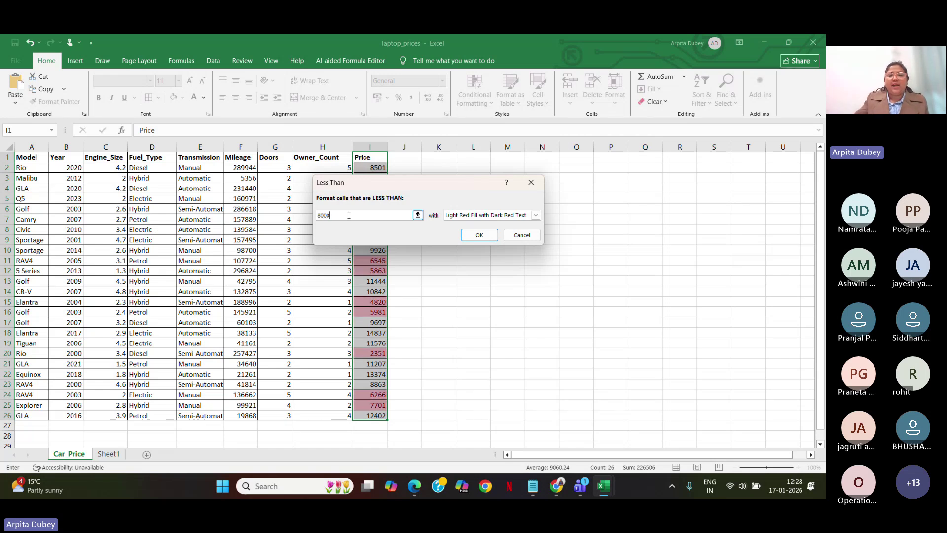
pyautogui.click(535, 215)
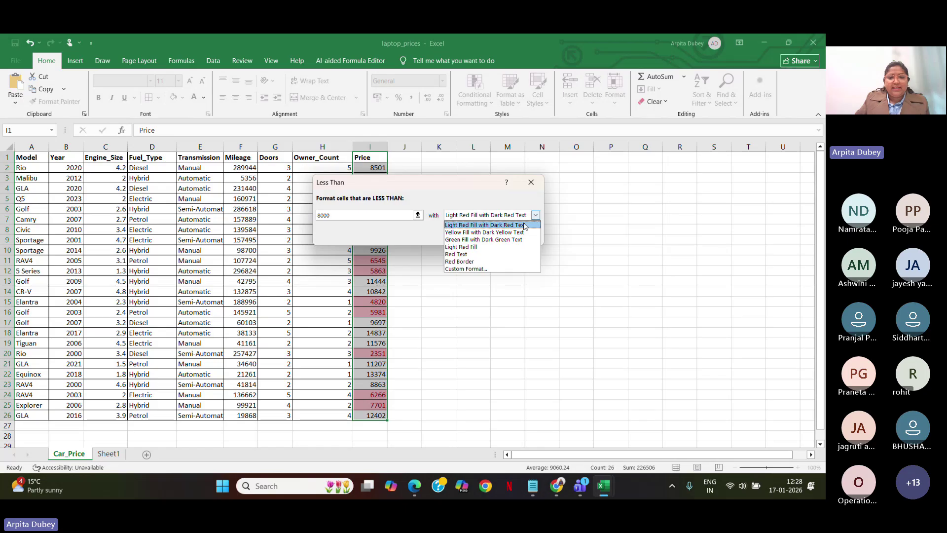
pyautogui.click(497, 233)
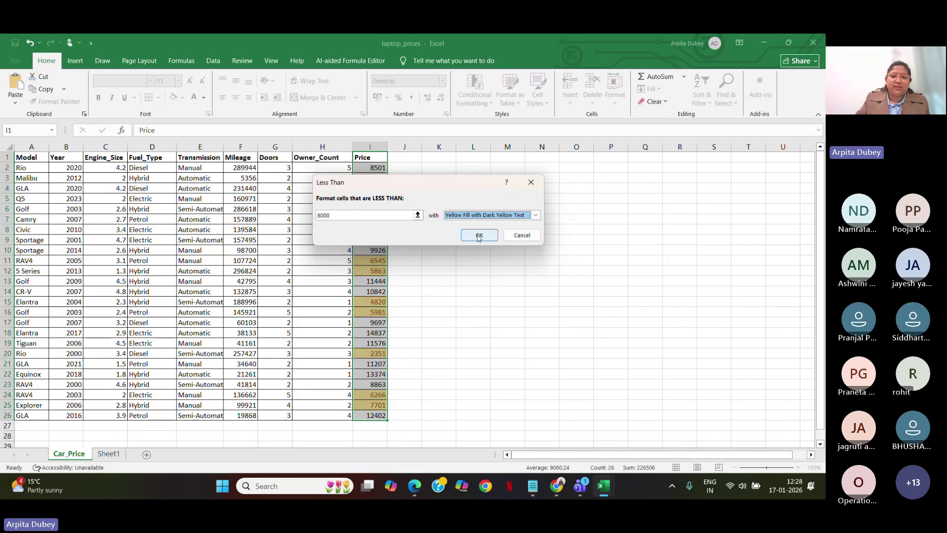
pyautogui.click(478, 235)
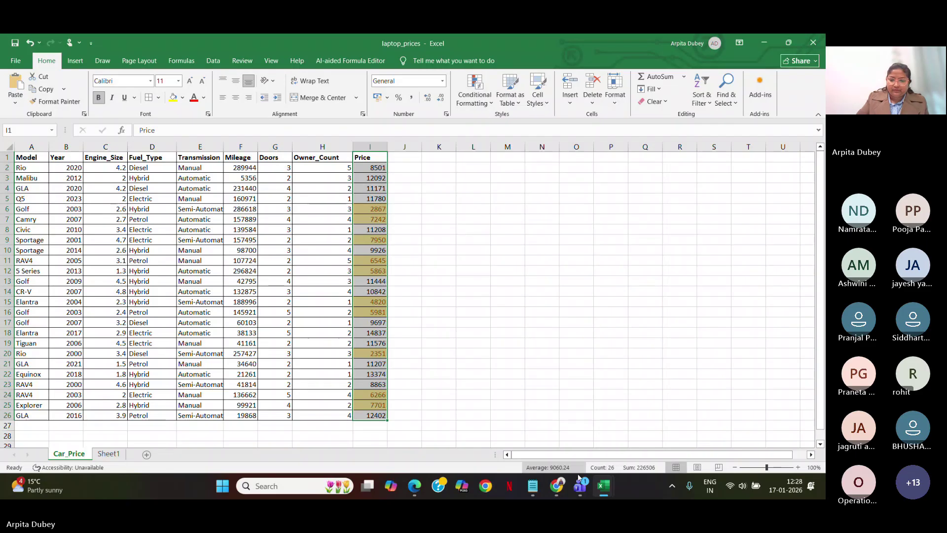
# Switch to the Teams meeting window to check its chat, and return to the Excel workbook
pyautogui.moveTo(586, 486)
pyautogui.click(495, 450)
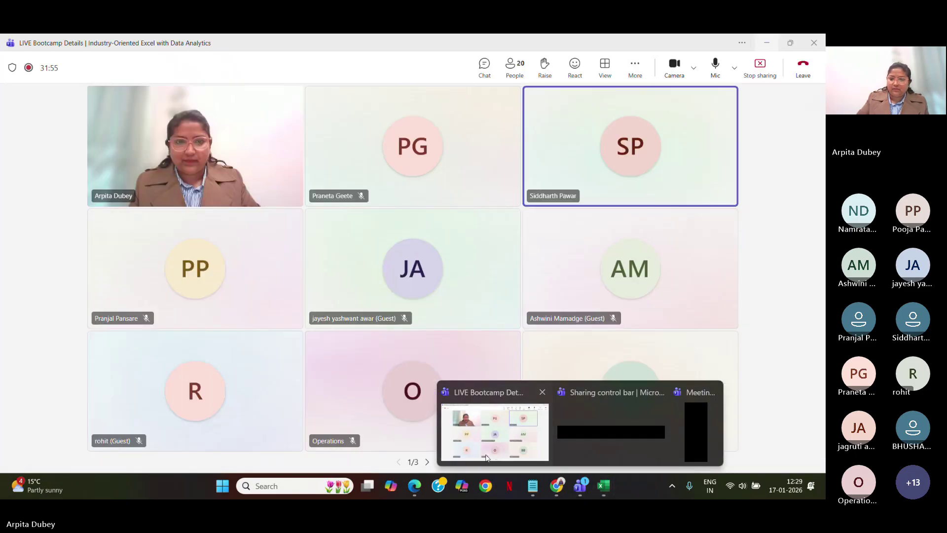
pyautogui.click(486, 69)
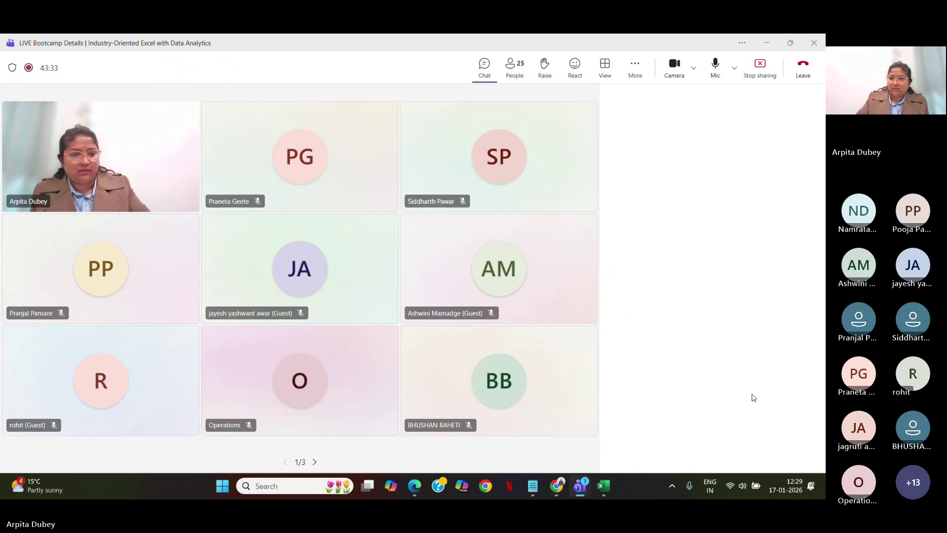
pyautogui.click(767, 43)
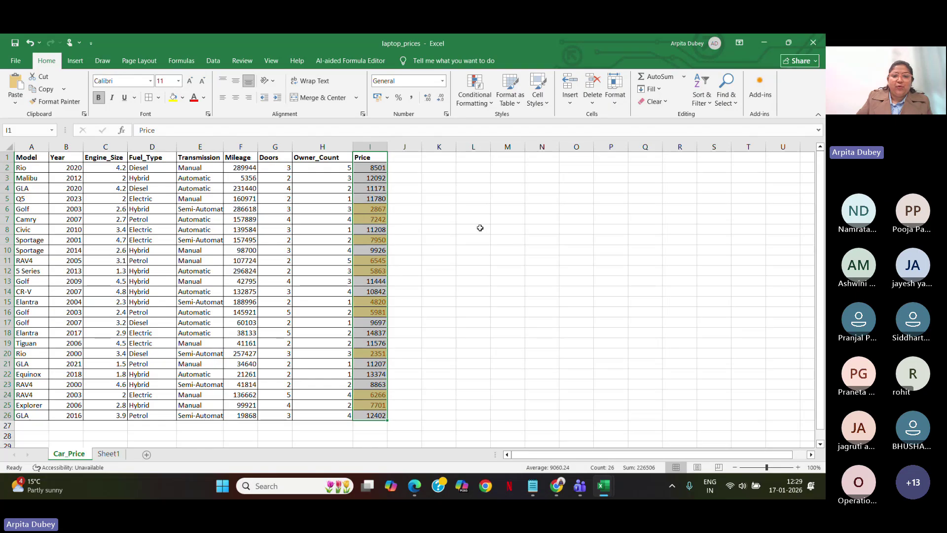
# Clear the Less Than conditional formatting rule from the selected Price cells
pyautogui.click(474, 106)
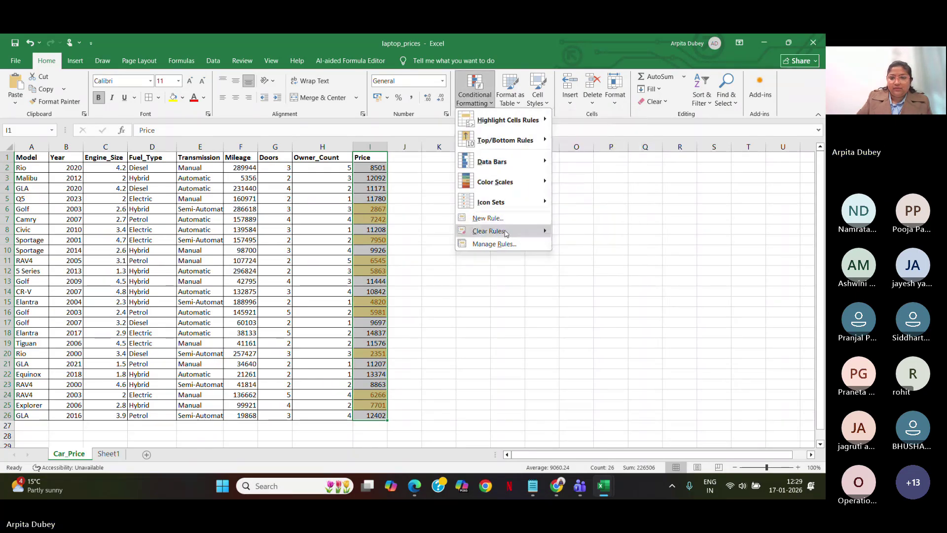
pyautogui.moveTo(506, 233)
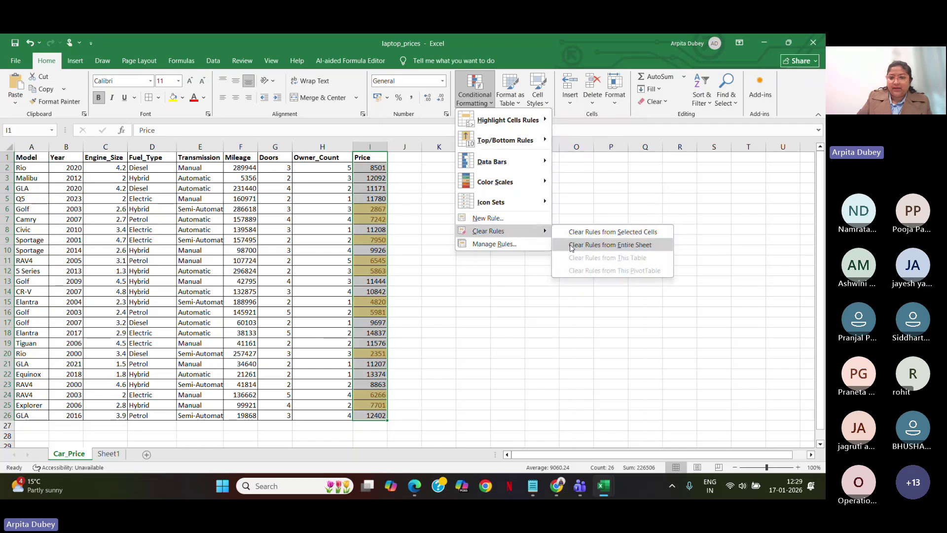
pyautogui.click(575, 234)
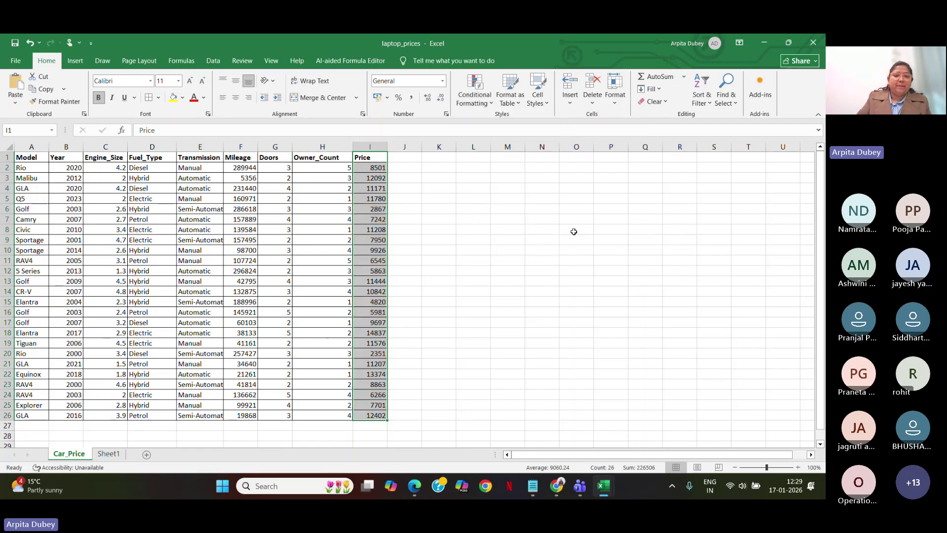
# Apply a Between highlight rule to the Price cells for values from 8000 to 10000 with Light Red Fill with Dark Red Text
pyautogui.click(479, 101)
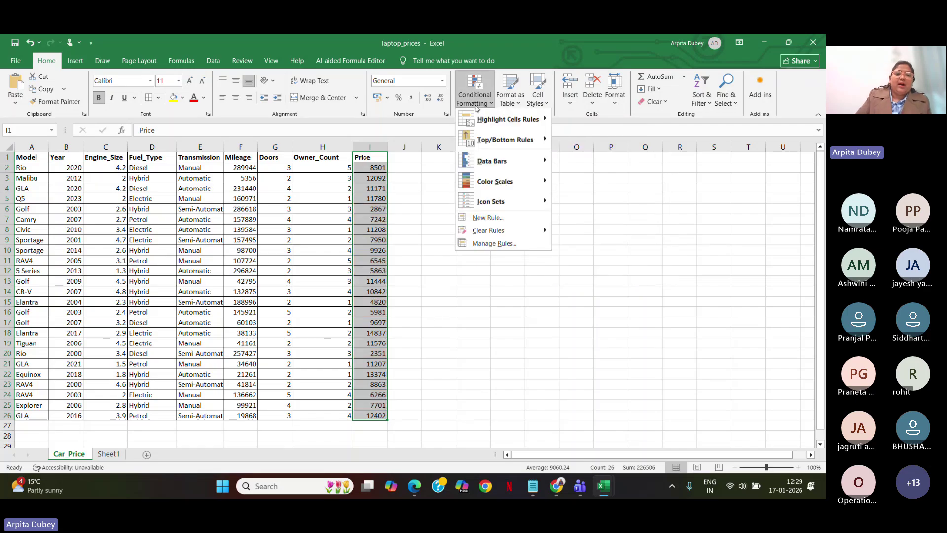
pyautogui.moveTo(494, 129)
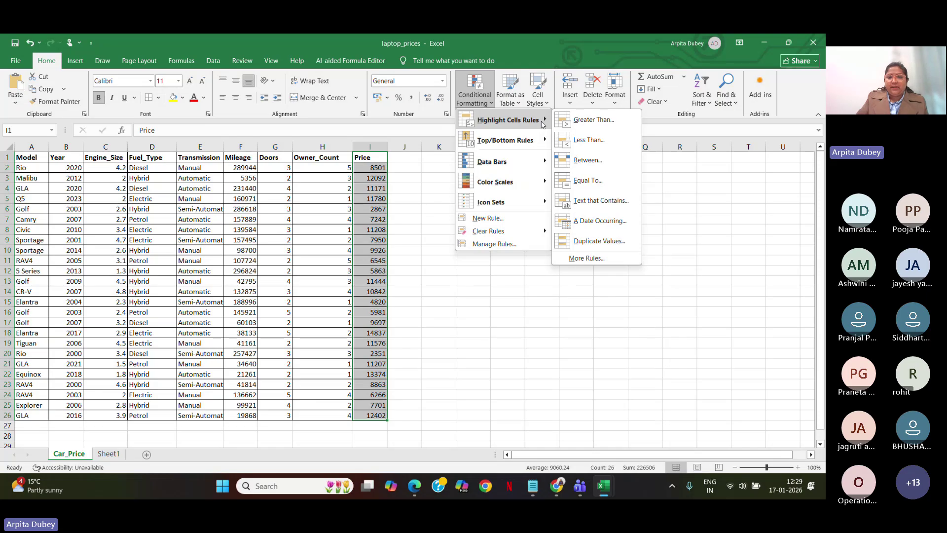
pyautogui.click(580, 163)
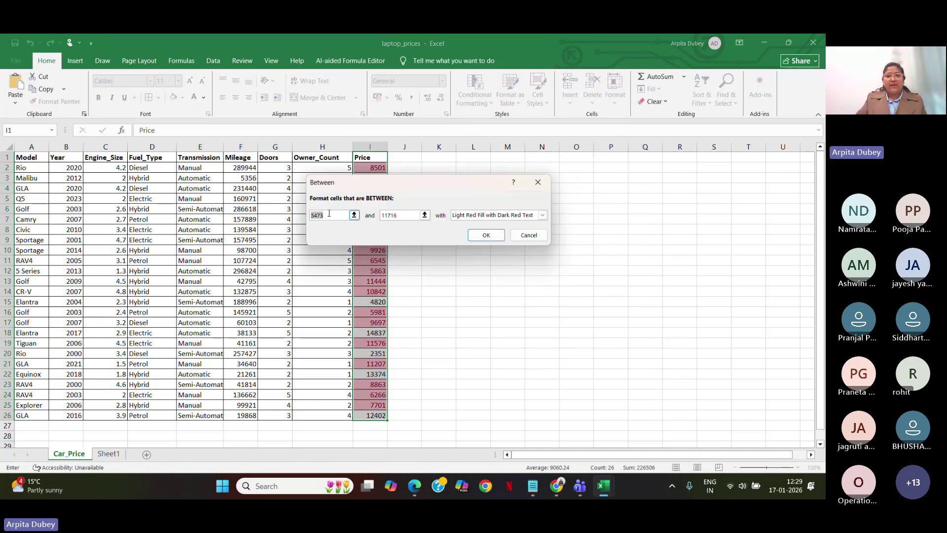
pyautogui.press('BackSpace')
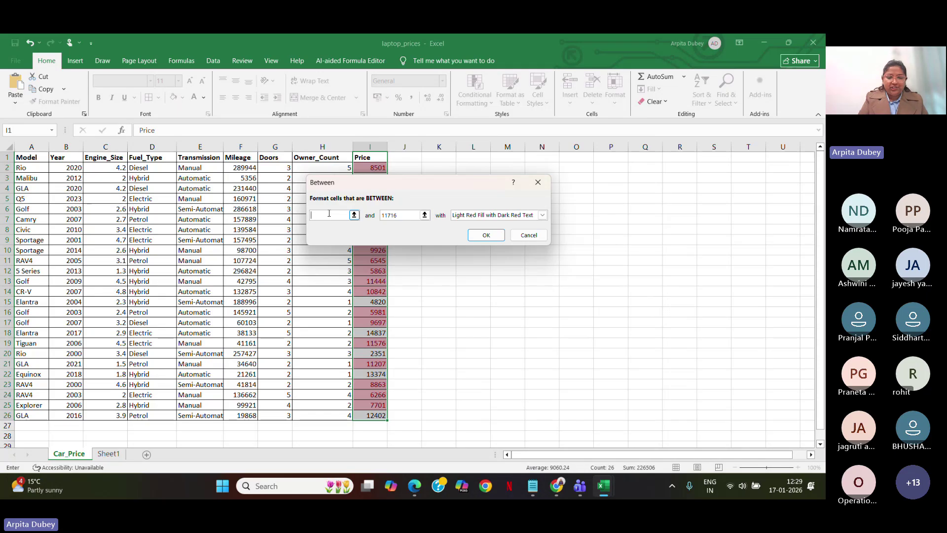
pyautogui.write('8000')
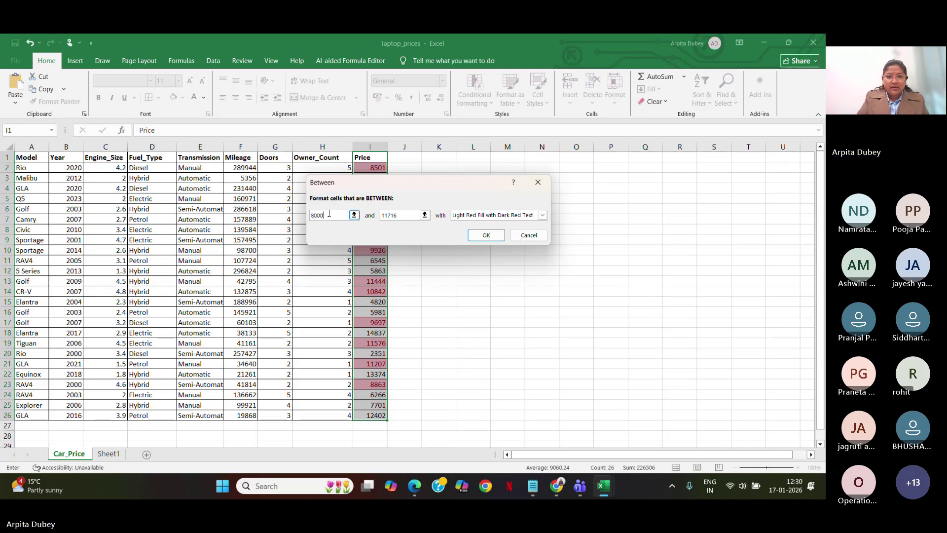
pyautogui.click(405, 216)
pyautogui.press('BackSpace')
pyautogui.press('BackSpace')
pyautogui.press('BackSpace')
pyautogui.press('BackSpace')
pyautogui.press('BackSpace')
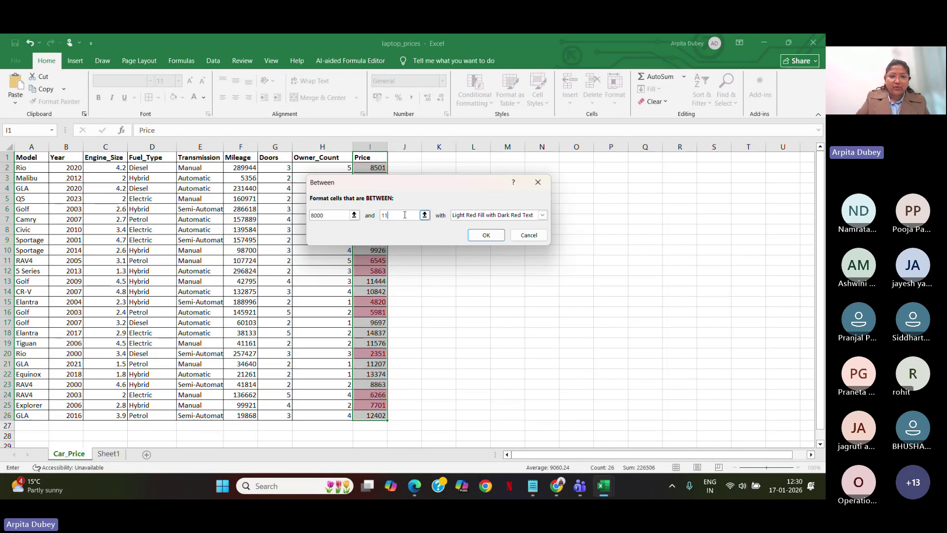
pyautogui.write('1000')
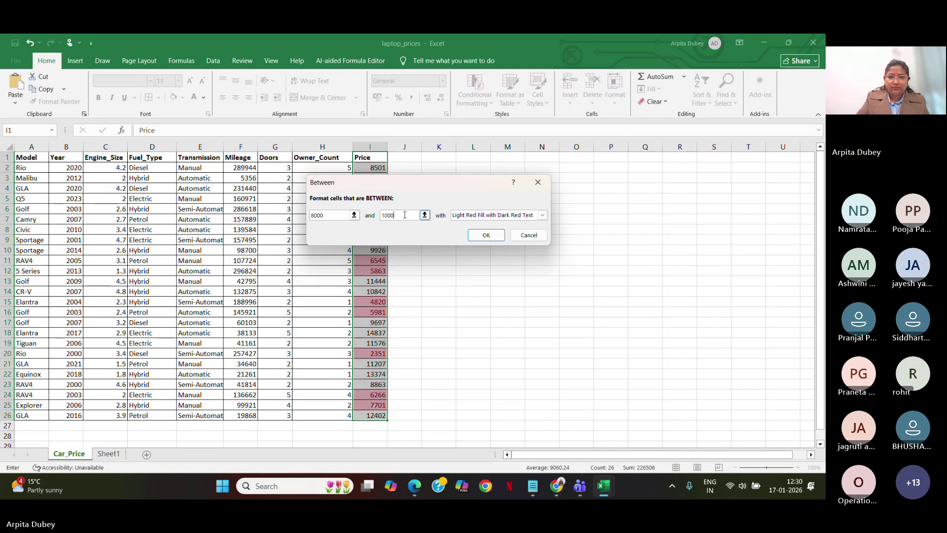
pyautogui.write('0')
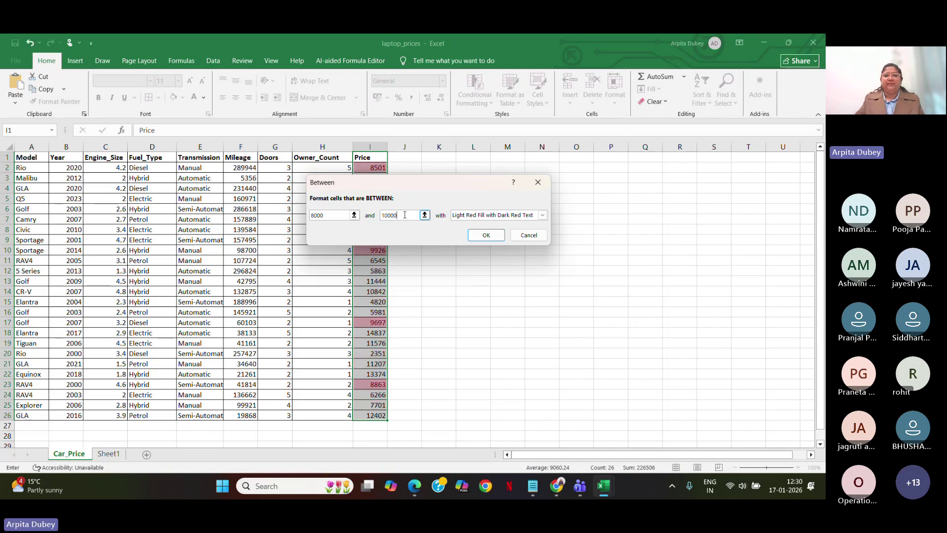
pyautogui.click(485, 238)
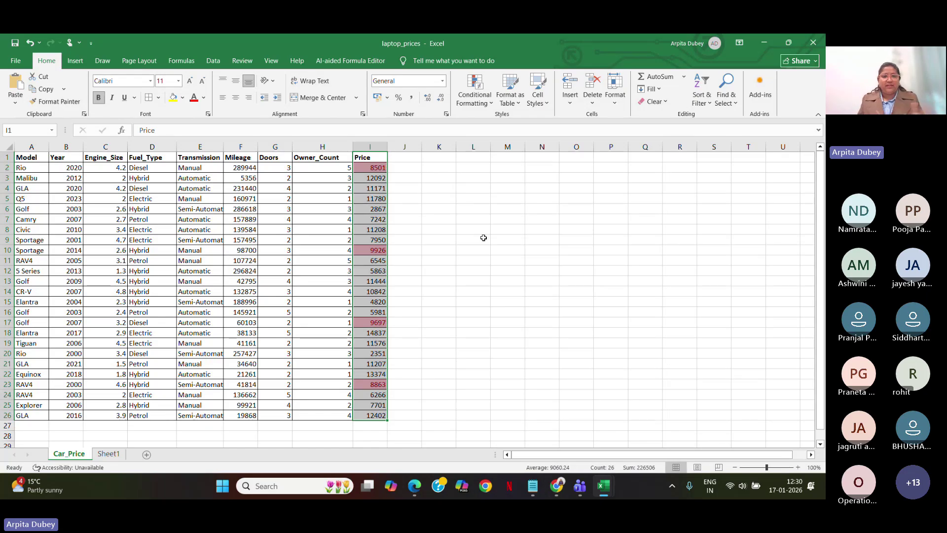
# Clear the Between conditional formatting rule from the selected Price cells
pyautogui.click(469, 105)
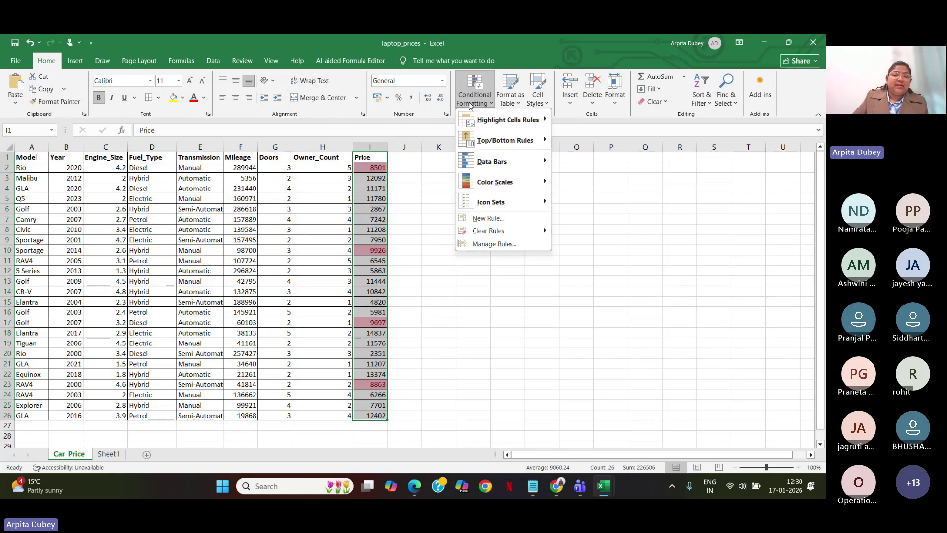
pyautogui.moveTo(514, 231)
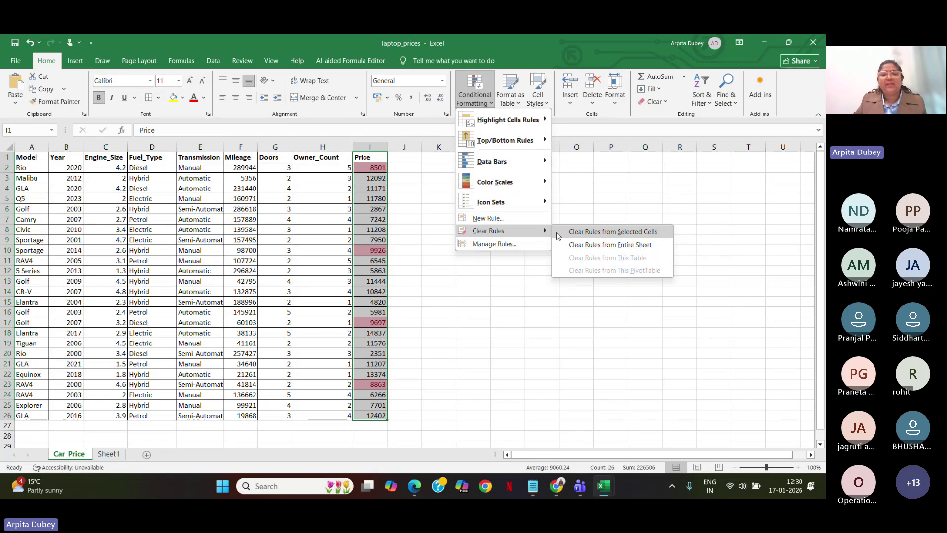
pyautogui.click(586, 235)
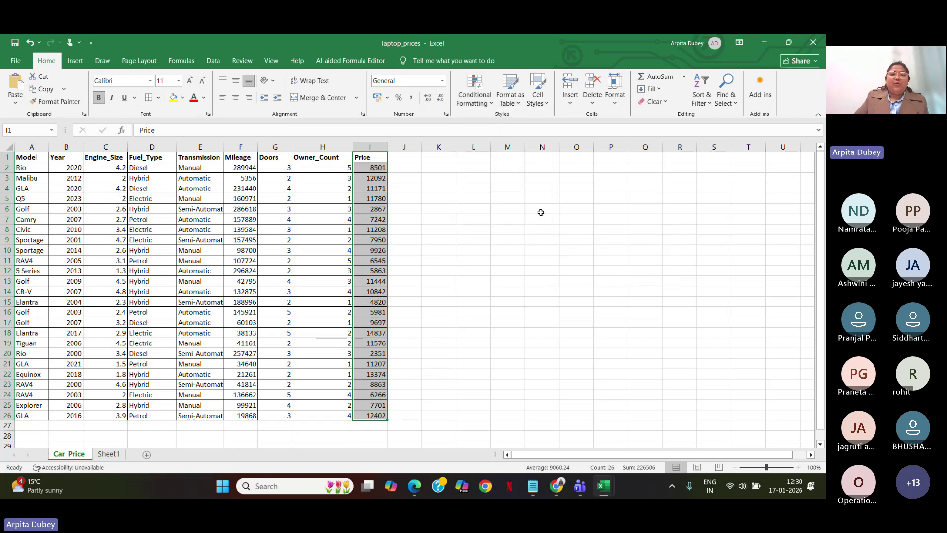
pyautogui.click(475, 91)
pyautogui.moveTo(485, 119)
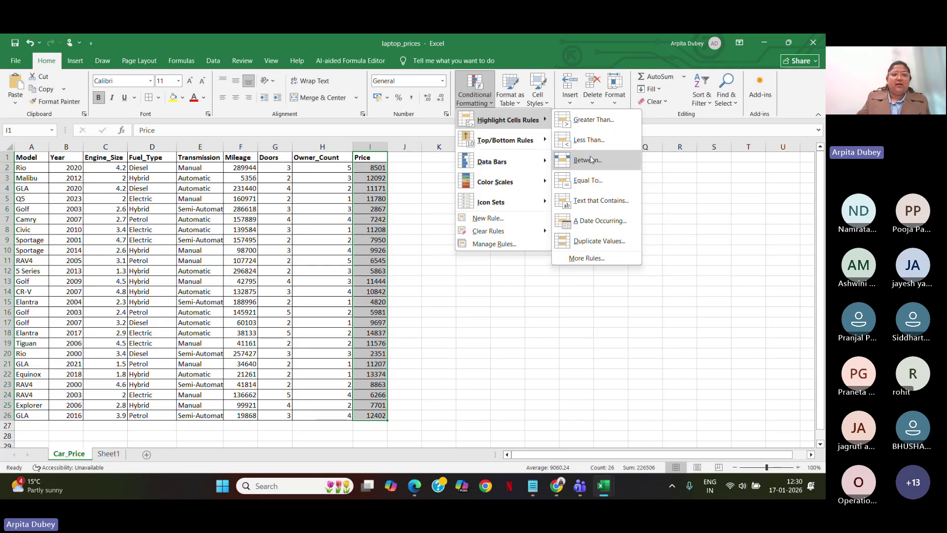
pyautogui.click(368, 166)
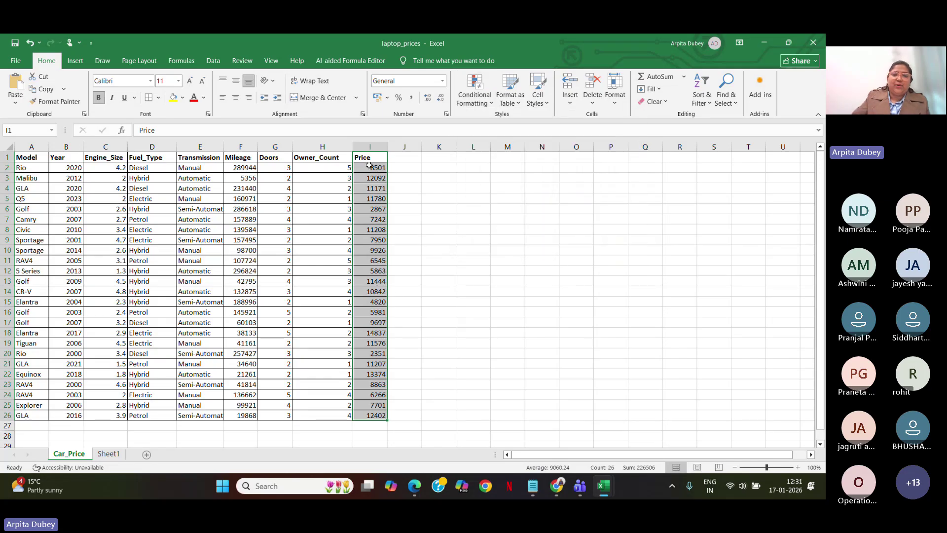
pyautogui.click(365, 165)
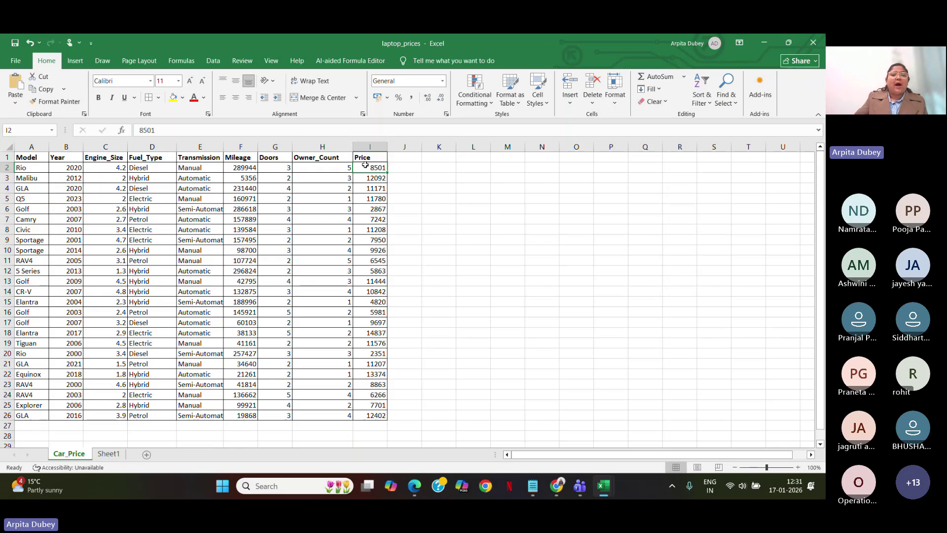
pyautogui.click(480, 101)
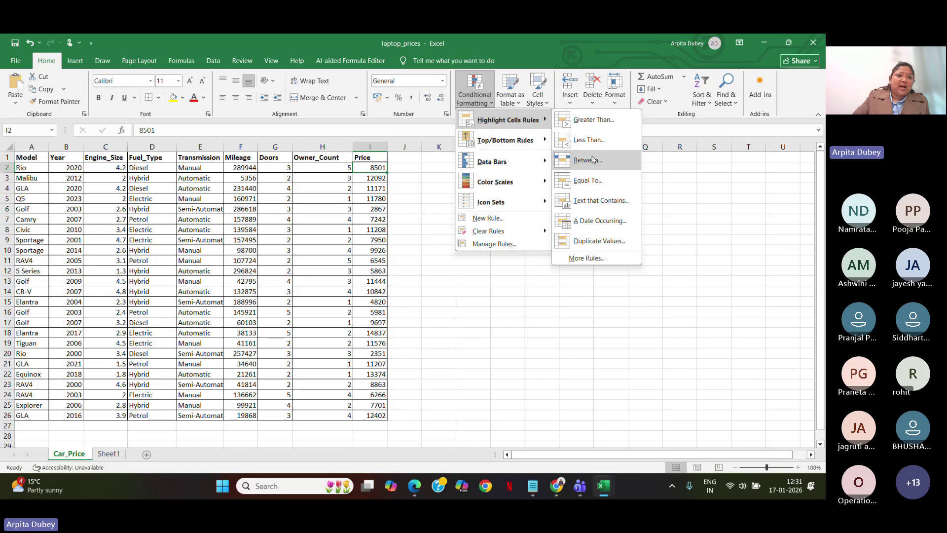
pyautogui.click(472, 343)
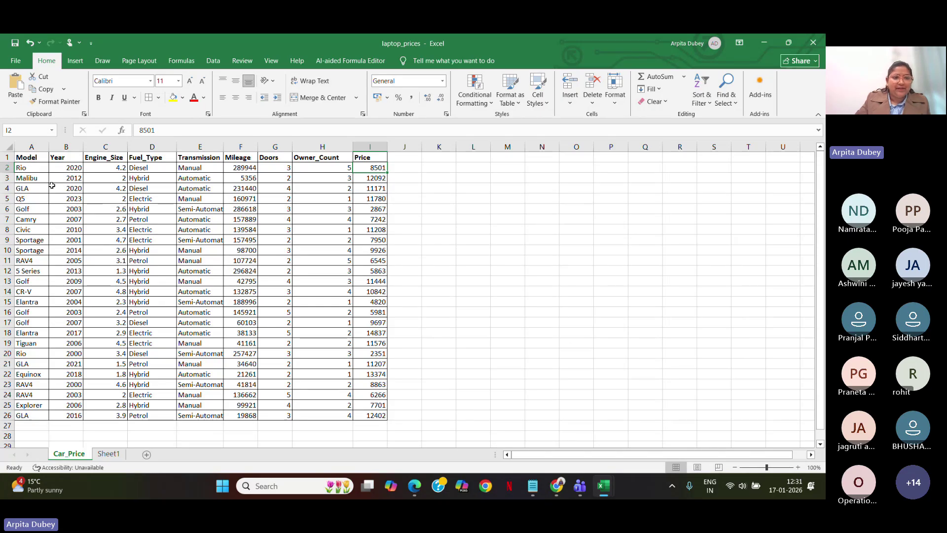
# Start a Text that Contains highlight rule on the Model column cells with Rio as the text to match
pyautogui.click(39, 158)
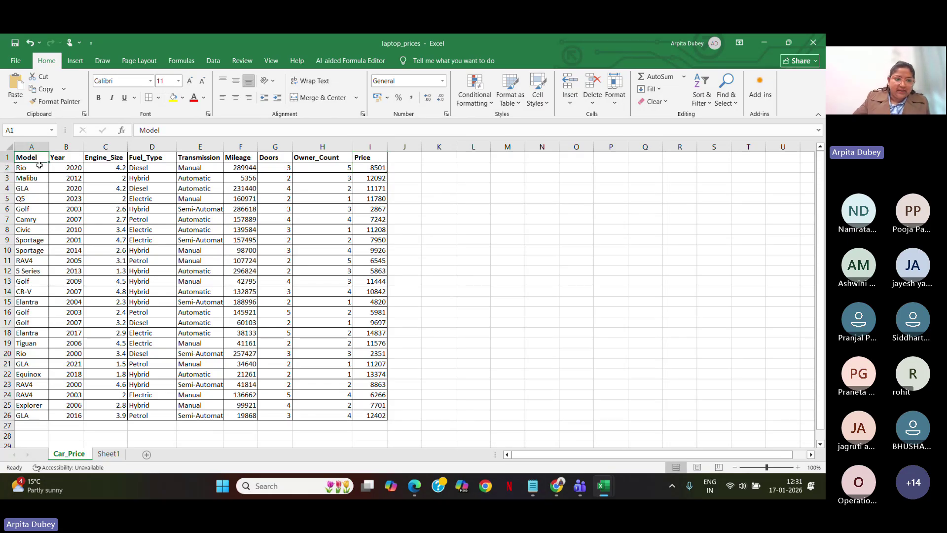
pyautogui.hotkey('ctrl', 'shift', 'Down')
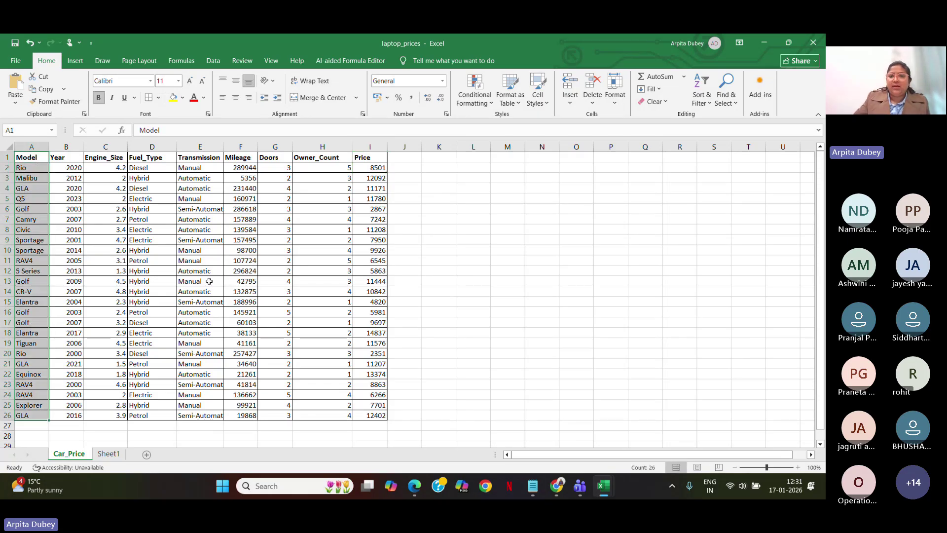
pyautogui.click(468, 102)
pyautogui.moveTo(494, 124)
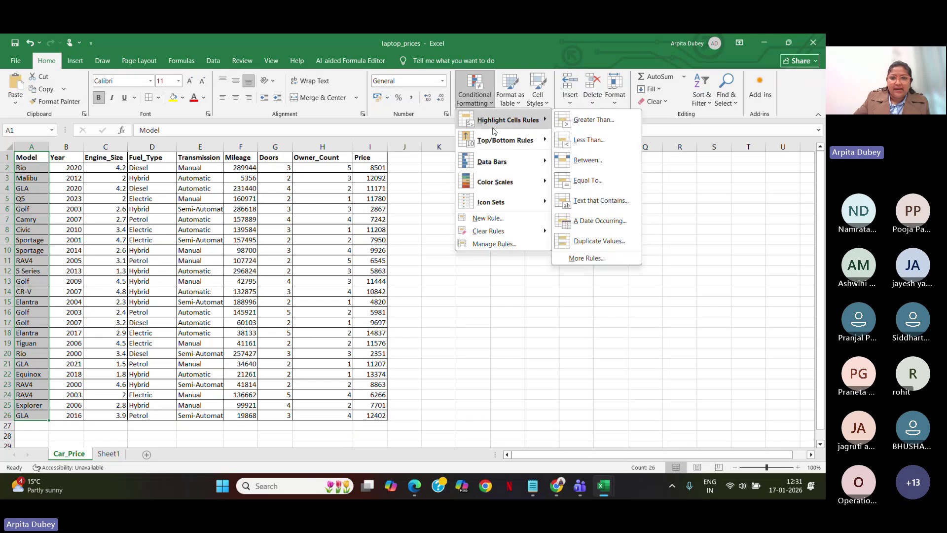
pyautogui.click(591, 201)
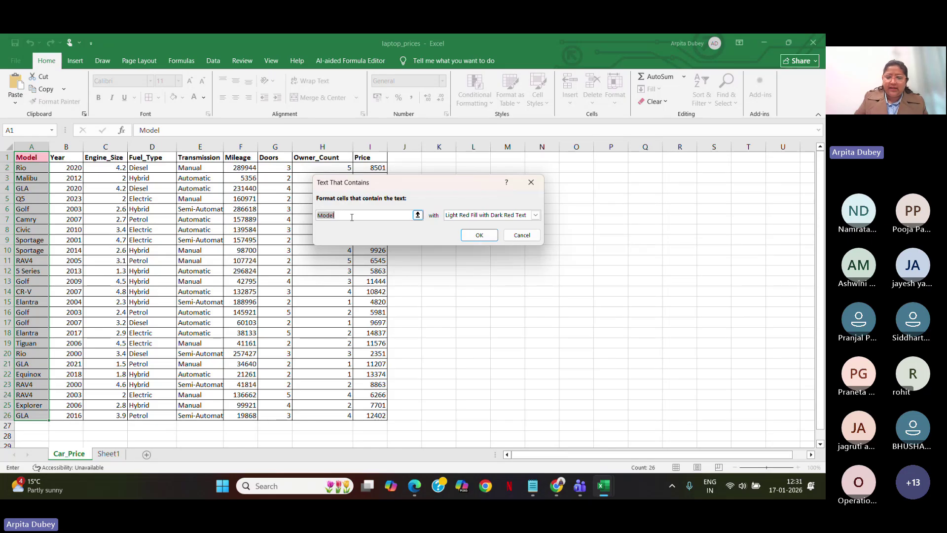
pyautogui.press('BackSpace')
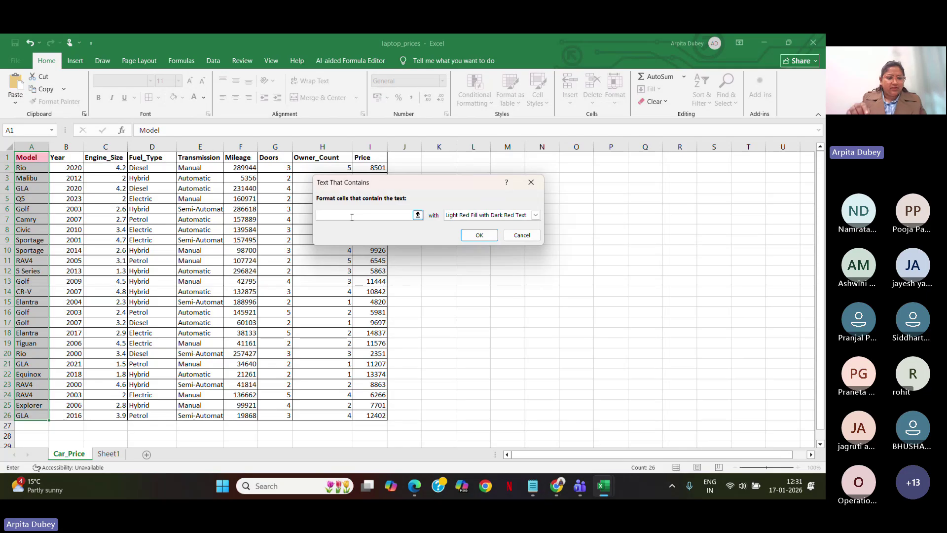
pyautogui.write('Rio')
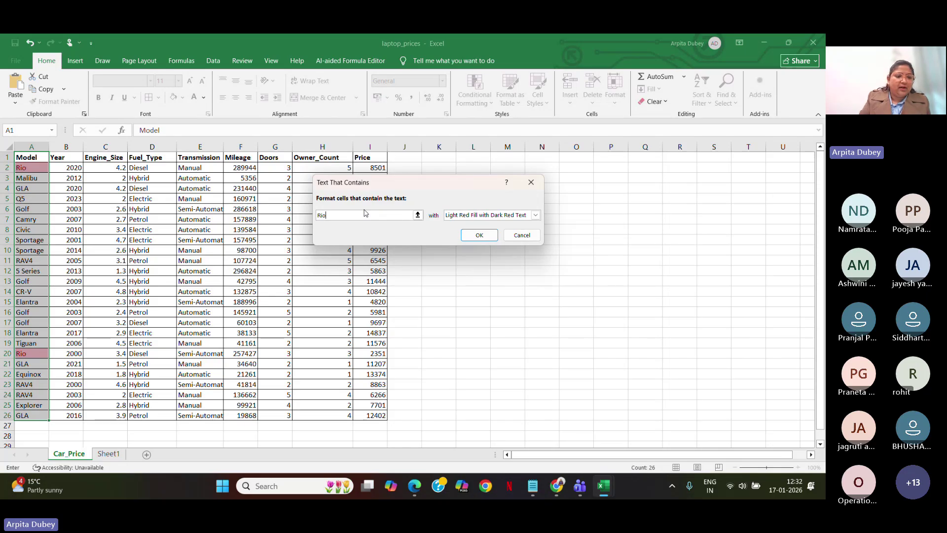
# Change the Text that Contains rule's match text to Golf and apply it to the Model cells with Red Text
pyautogui.press('BackSpace')
pyautogui.press('BackSpace')
pyautogui.press('BackSpace')
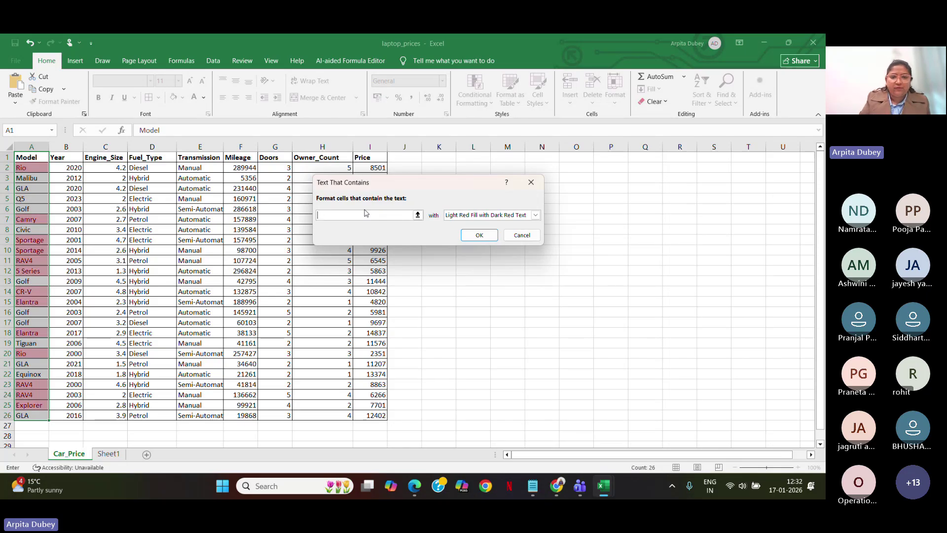
pyautogui.write('Golf')
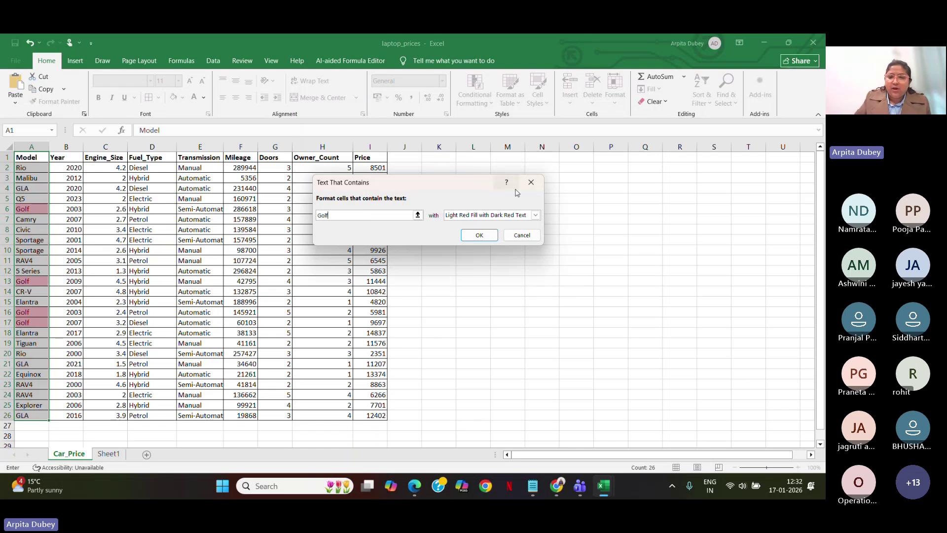
pyautogui.click(536, 215)
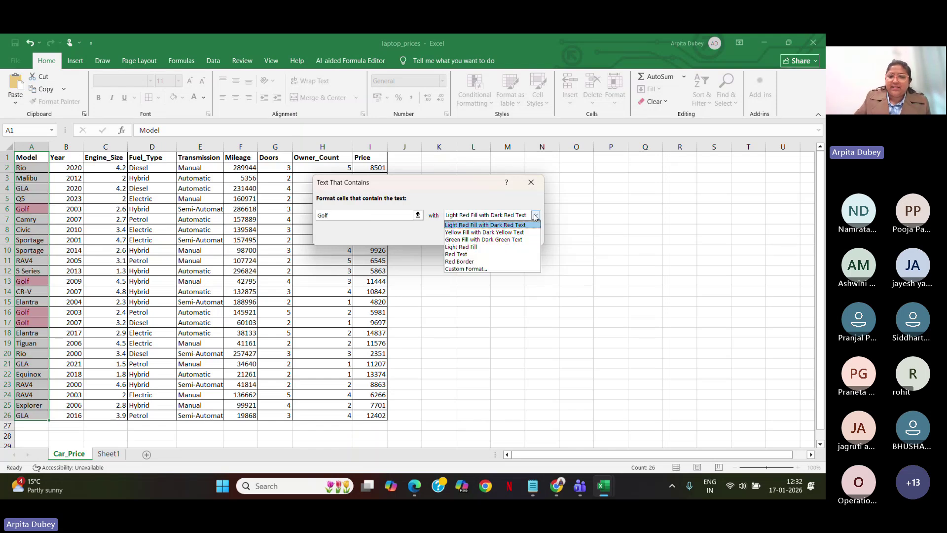
pyautogui.click(491, 254)
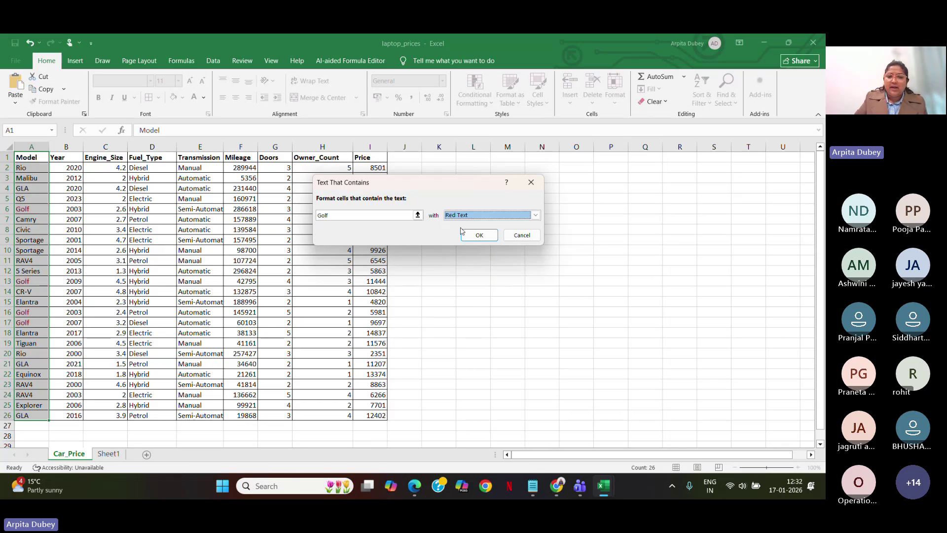
pyautogui.click(482, 235)
pyautogui.click(505, 250)
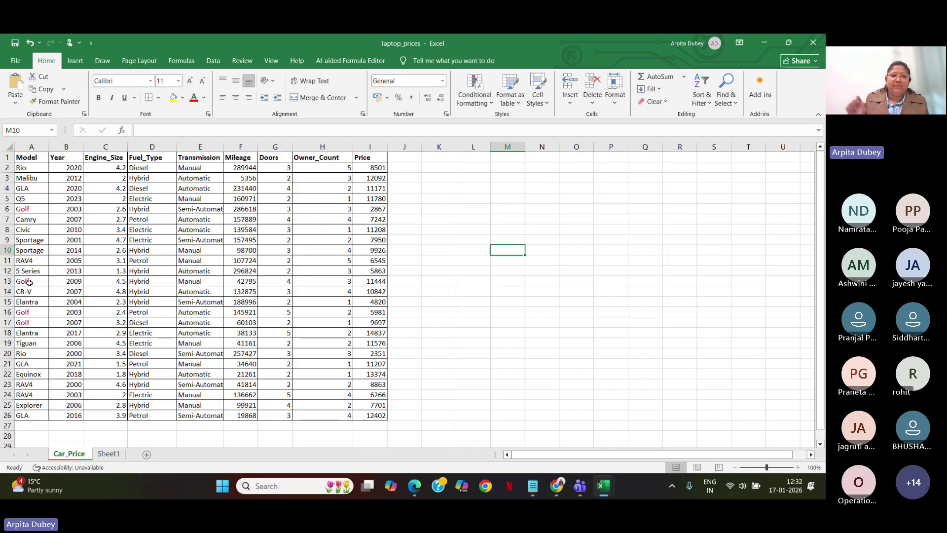
# Clear the Text that Contains conditional formatting rule from the Model cells A1:A26
pyautogui.moveTo(40, 158); pyautogui.dragTo(27, 417)
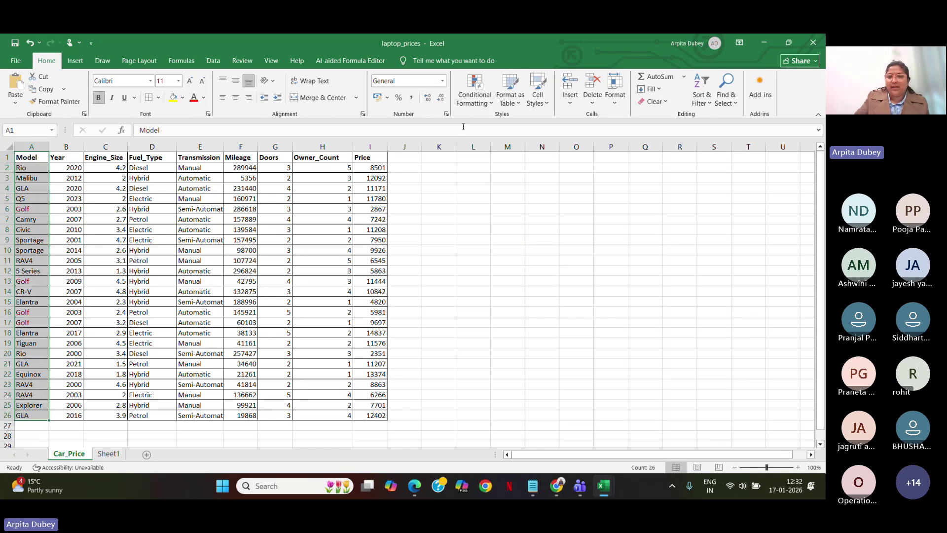
pyautogui.click(475, 96)
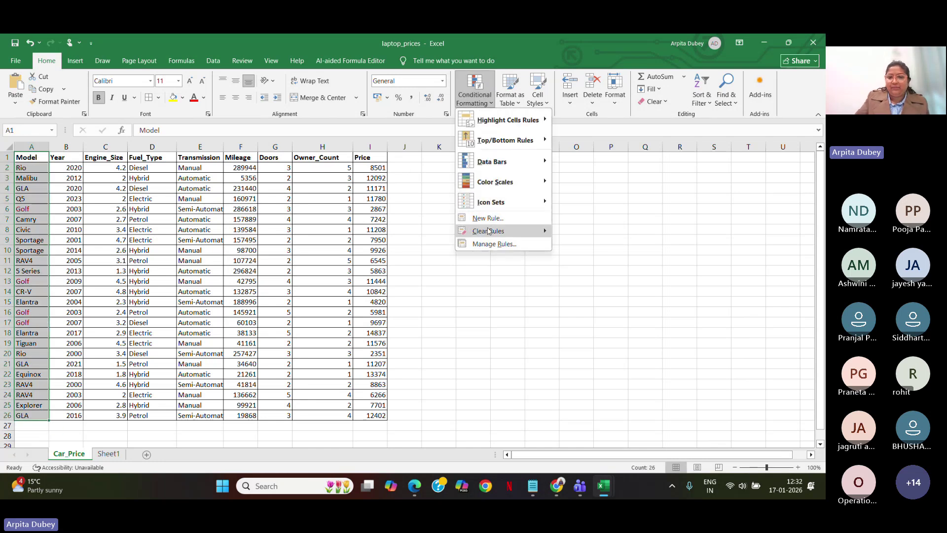
pyautogui.moveTo(489, 231)
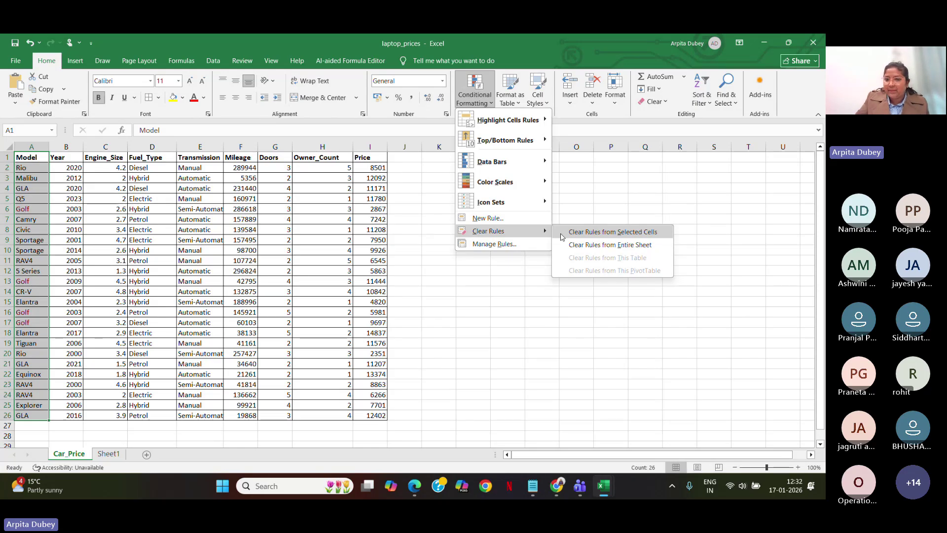
pyautogui.click(597, 231)
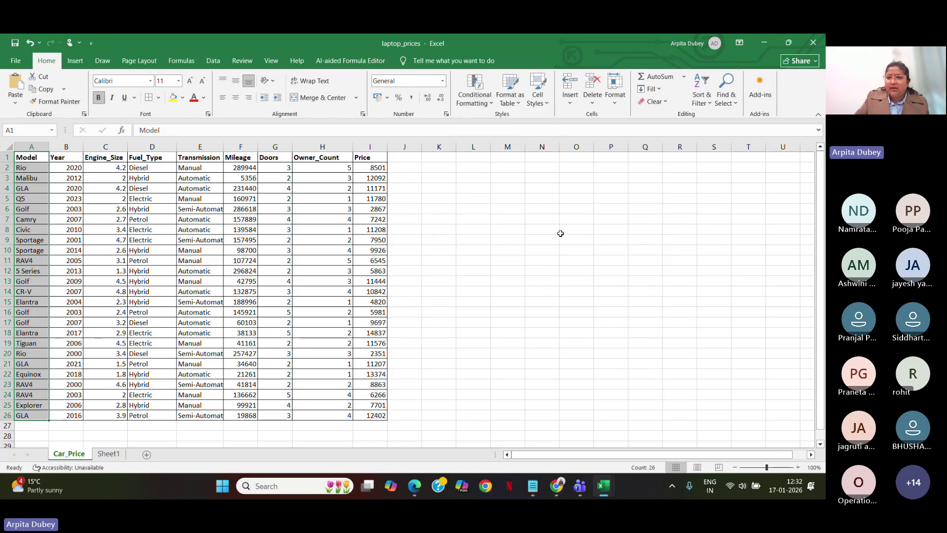
pyautogui.click(484, 104)
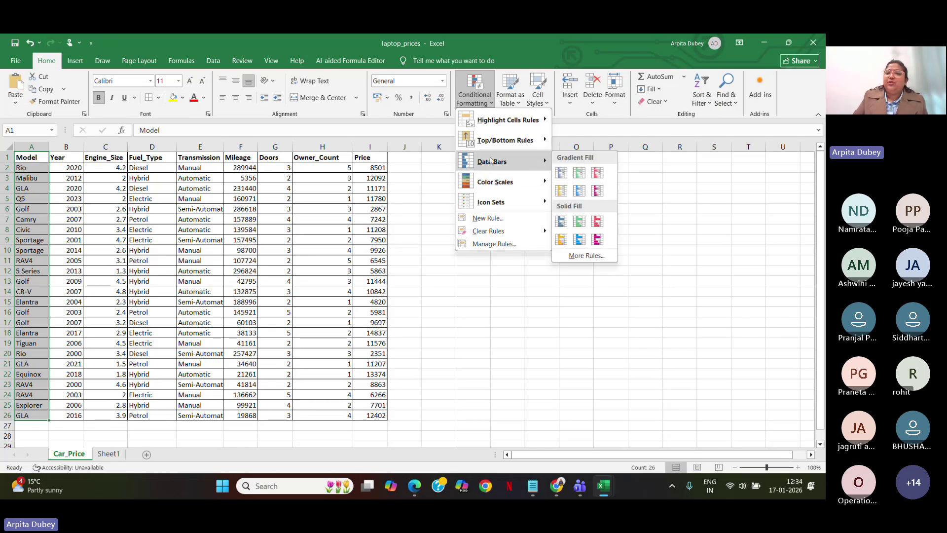
pyautogui.moveTo(522, 119)
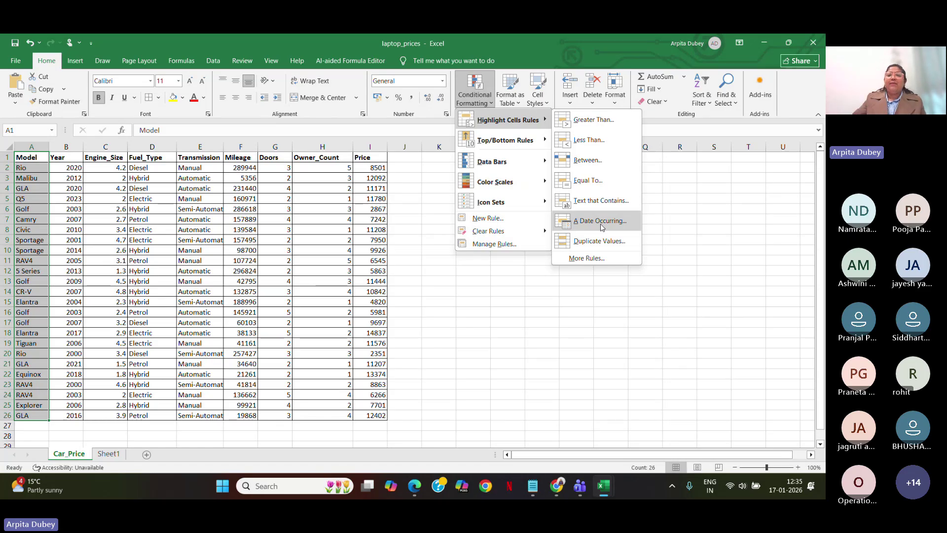
pyautogui.moveTo(495, 135)
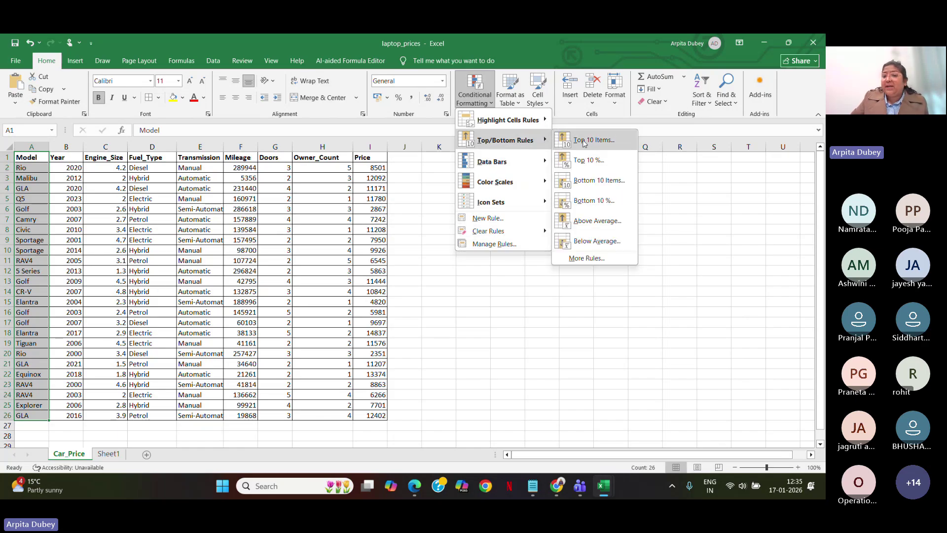
pyautogui.click(493, 384)
pyautogui.click(473, 343)
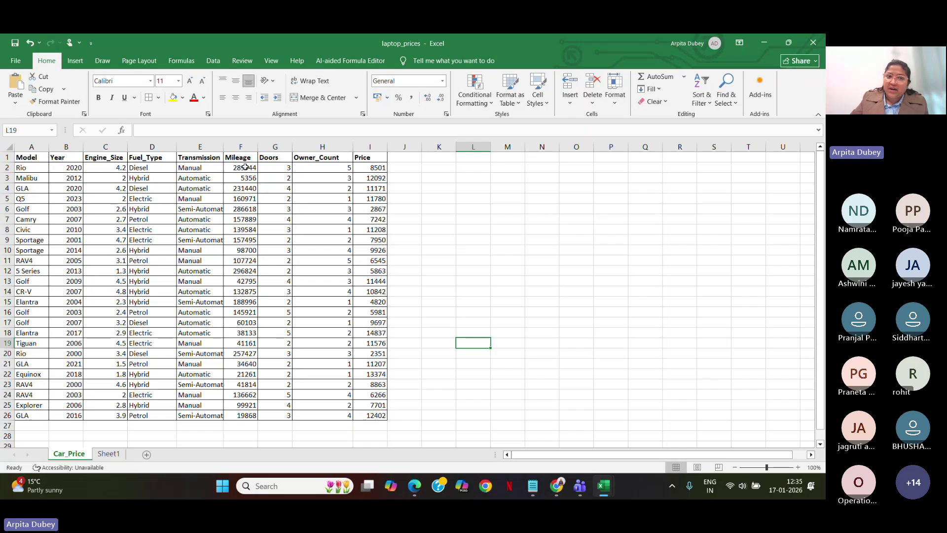
# Start a Top 10 Items rule on the Mileage values F2:F26 and set the number of top items to 5
pyautogui.moveTo(245, 168); pyautogui.dragTo(257, 415)
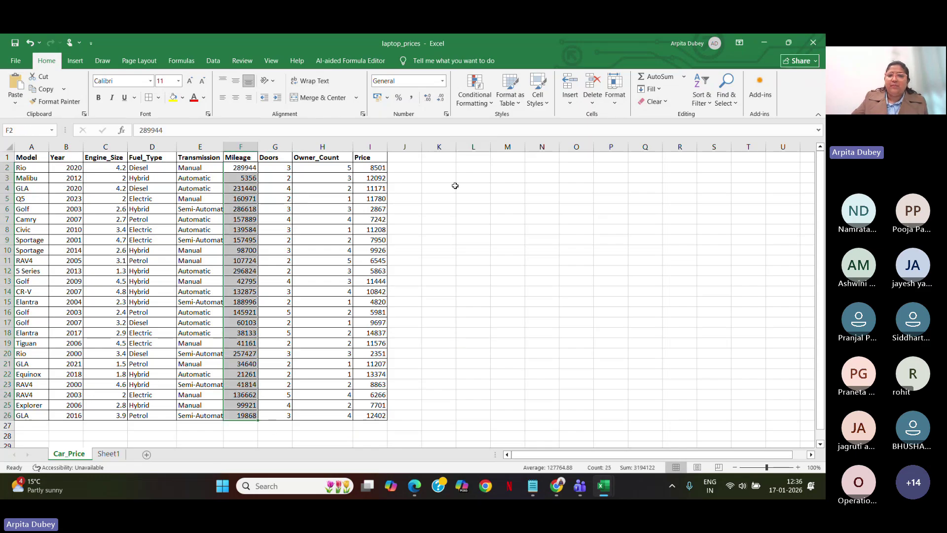
pyautogui.click(479, 103)
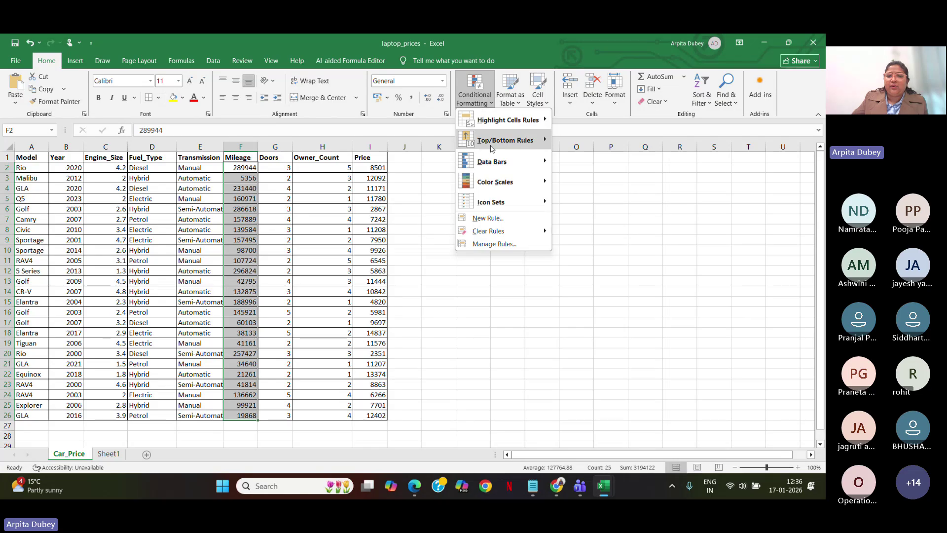
pyautogui.moveTo(515, 141)
pyautogui.click(590, 138)
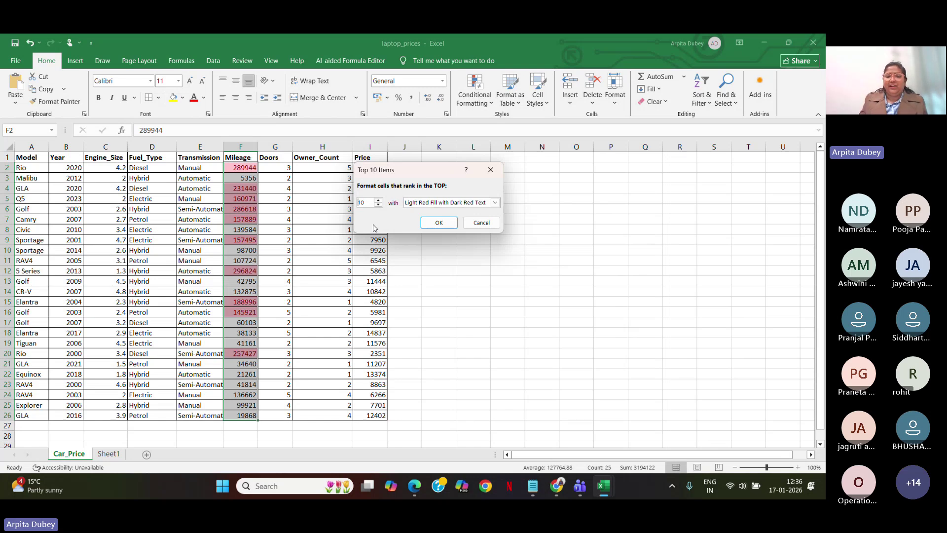
pyautogui.click(379, 205)
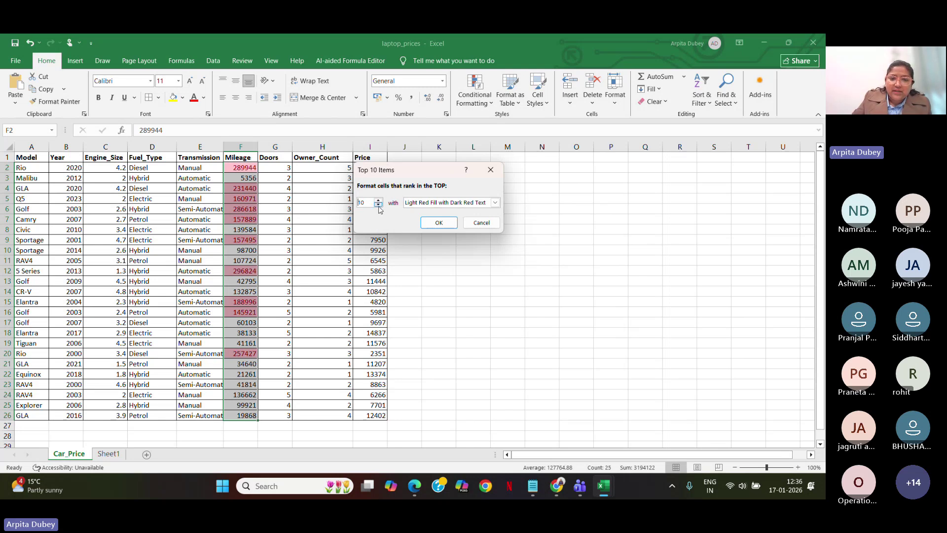
pyautogui.click(379, 205)
pyautogui.click(378, 205)
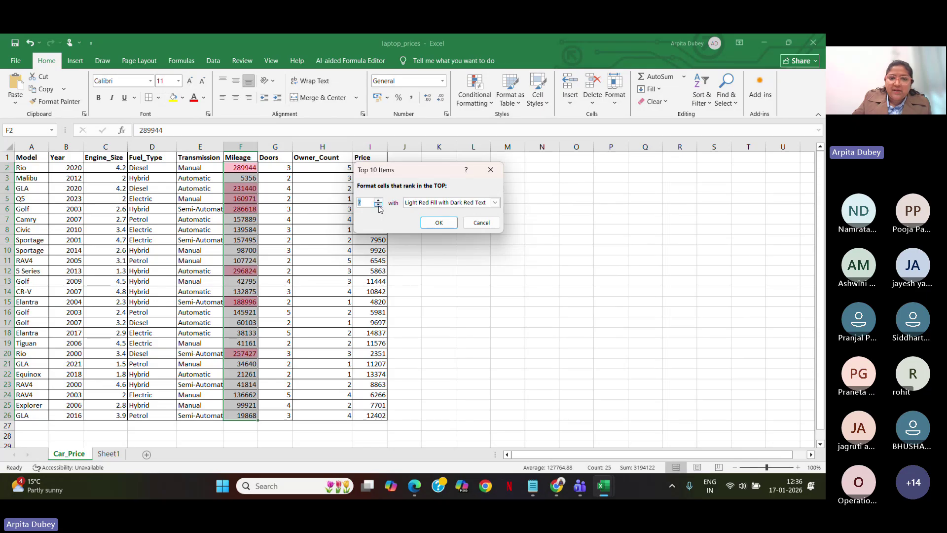
pyautogui.click(379, 205)
pyautogui.click(378, 205)
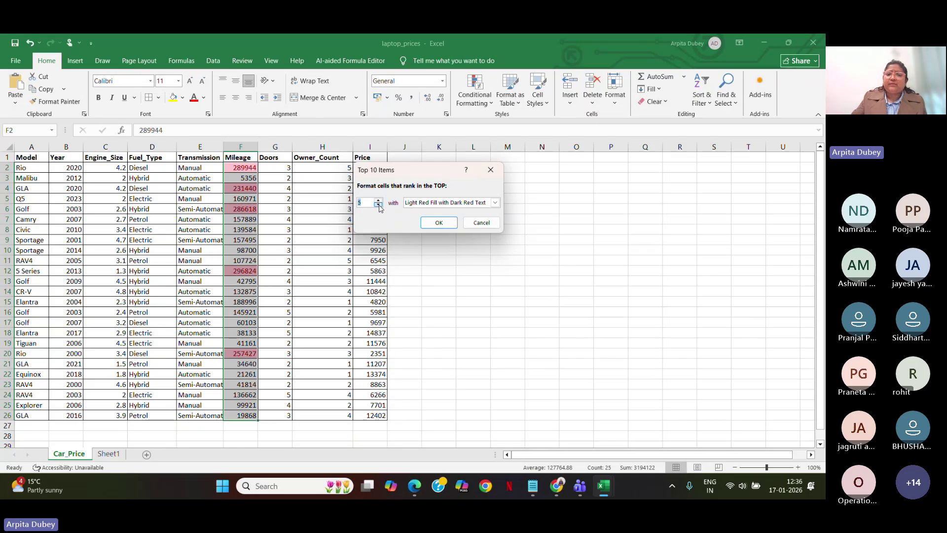
# Raise the number of top items in the Mileage rule to 15
pyautogui.click(379, 202)
pyautogui.click(379, 202)
pyautogui.click(379, 202)
pyautogui.click(378, 202)
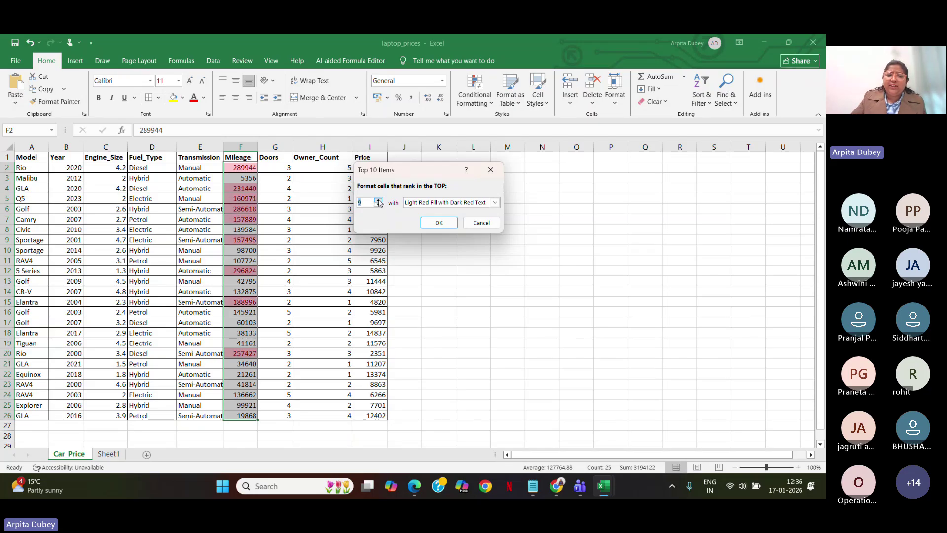
pyautogui.click(379, 201)
pyautogui.click(379, 202)
pyautogui.click(378, 202)
pyautogui.click(379, 202)
pyautogui.click(379, 202)
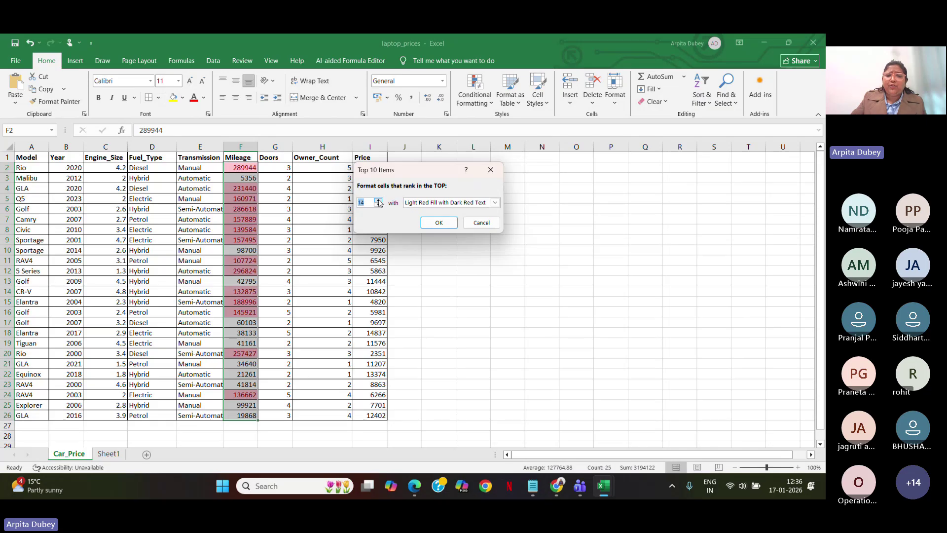
pyautogui.click(379, 202)
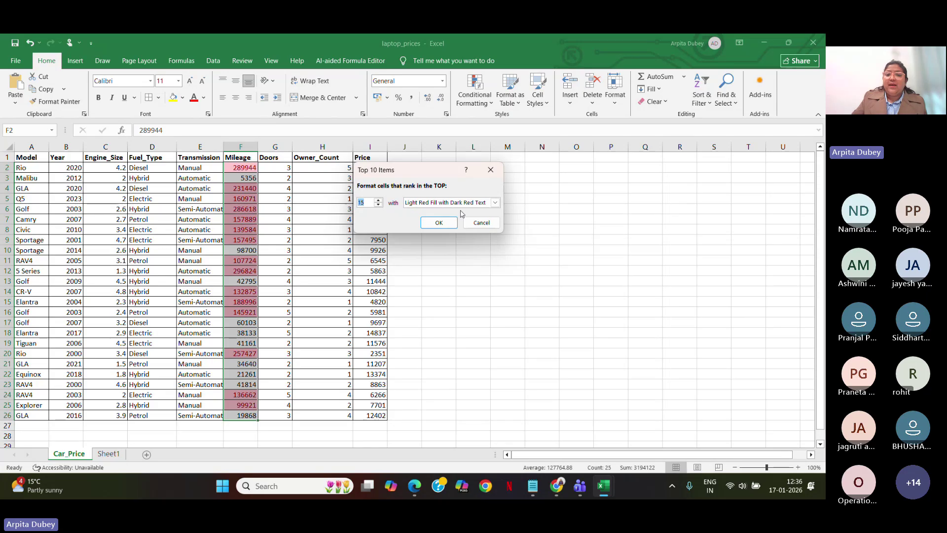
# Apply the Top 10 Items rule to the Mileage values with 10 items and Green Fill with Dark Green Text
pyautogui.click(495, 204)
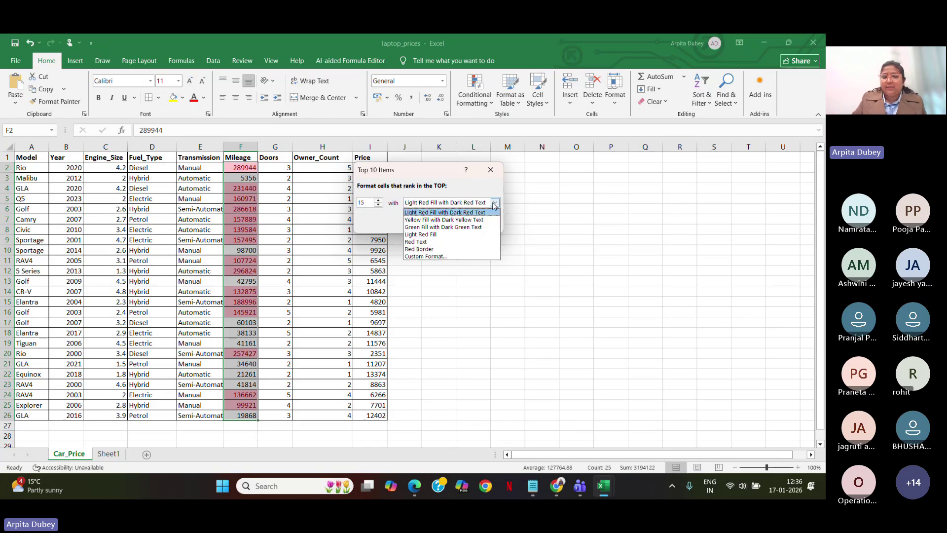
pyautogui.click(469, 228)
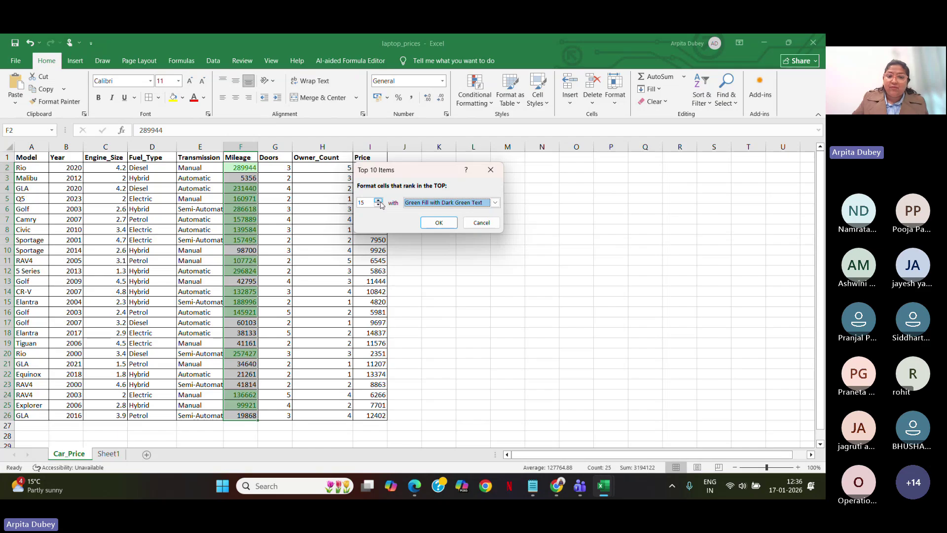
pyautogui.click(378, 205)
pyautogui.click(378, 205)
pyautogui.click(378, 206)
pyautogui.click(378, 205)
pyautogui.click(378, 205)
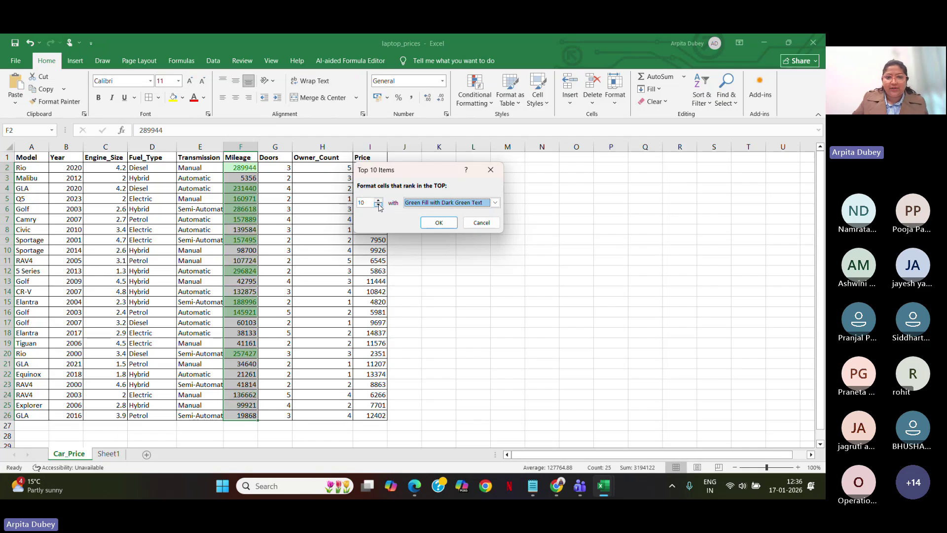
pyautogui.click(438, 223)
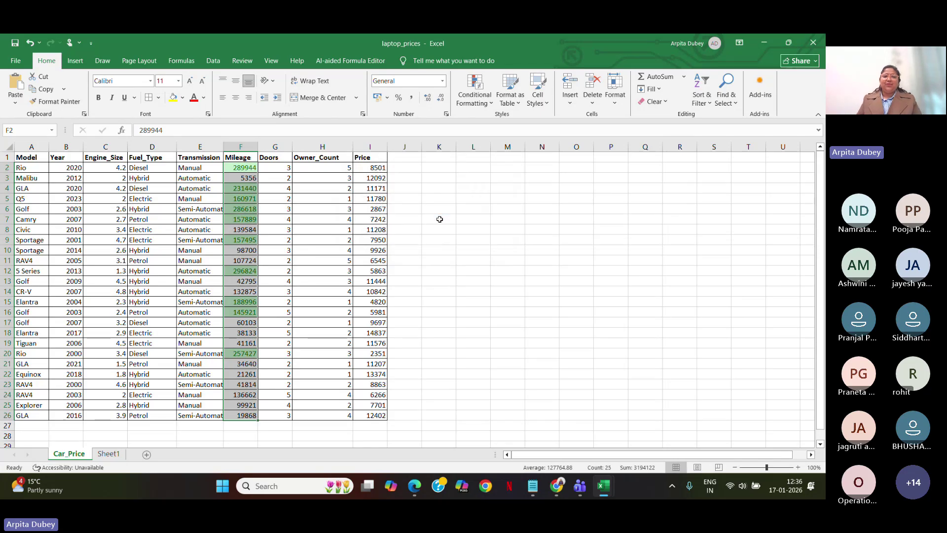
pyautogui.click(439, 218)
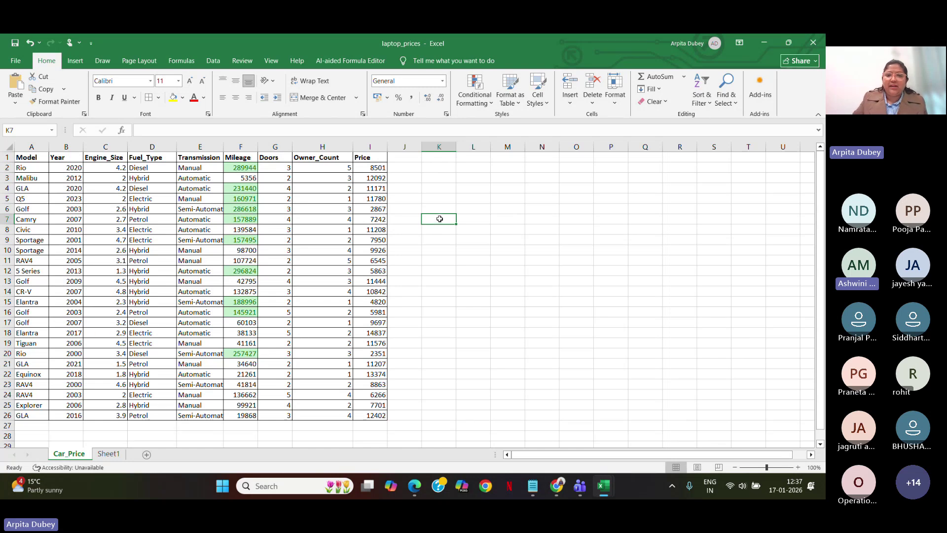
# Clear the Top 10 Items conditional formatting rule from the Mileage column
pyautogui.moveTo(240, 158); pyautogui.dragTo(242, 417)
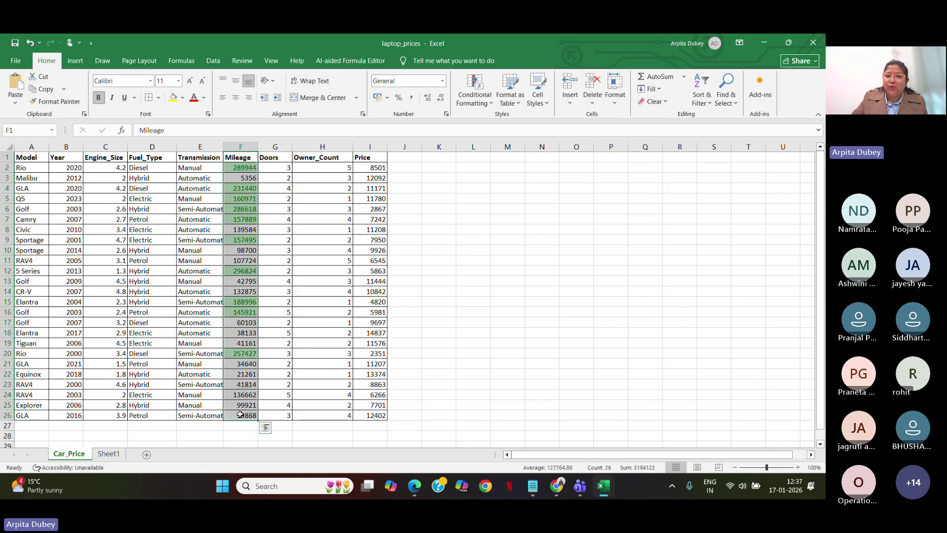
pyautogui.click(476, 98)
pyautogui.moveTo(513, 232)
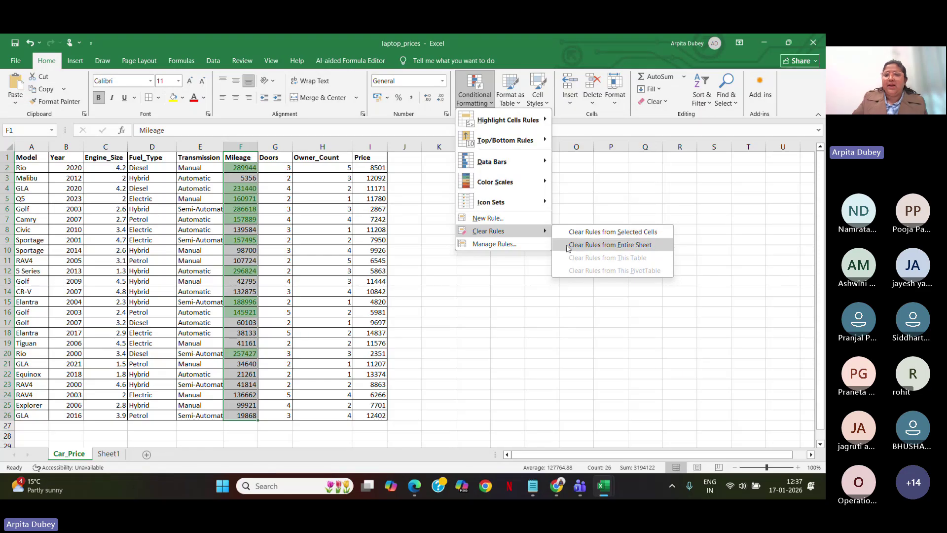
pyautogui.click(565, 239)
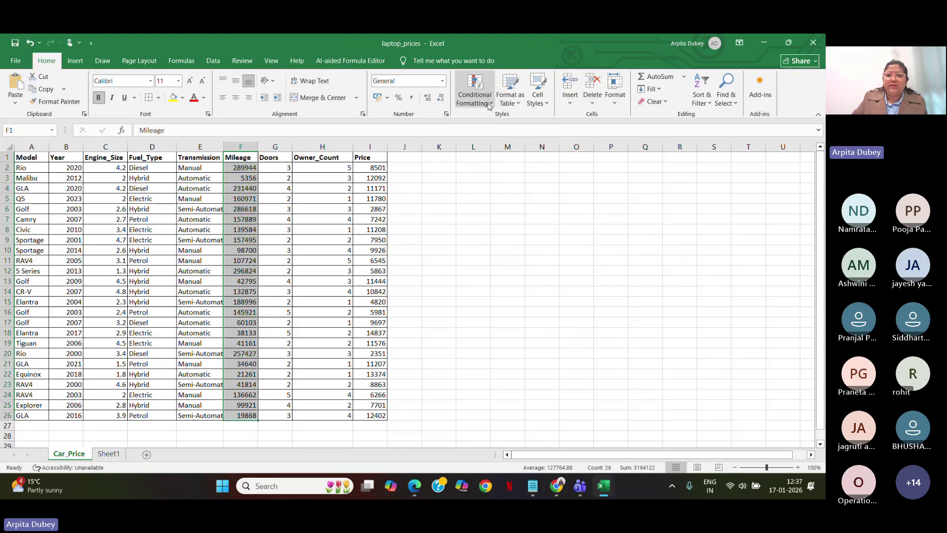
# Preview a Top 10% rule on the Mileage cells F1:F26 with the percentage set to 3, and cancel it
pyautogui.click(474, 96)
pyautogui.moveTo(494, 142)
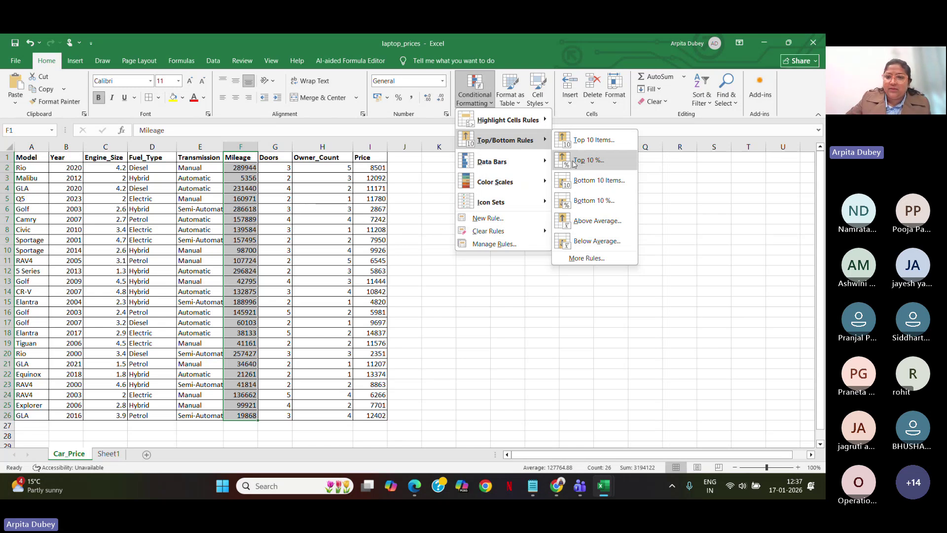
pyautogui.click(574, 164)
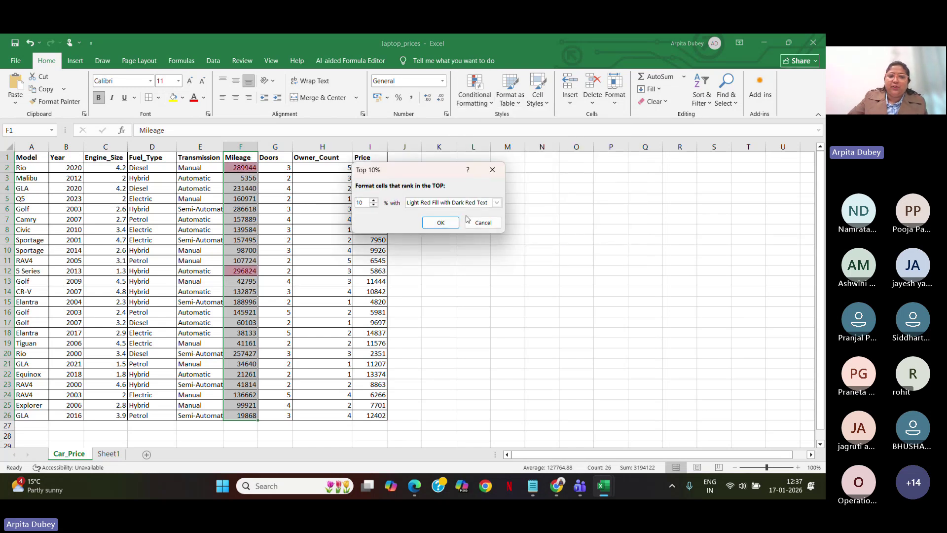
pyautogui.click(374, 205)
pyautogui.click(373, 205)
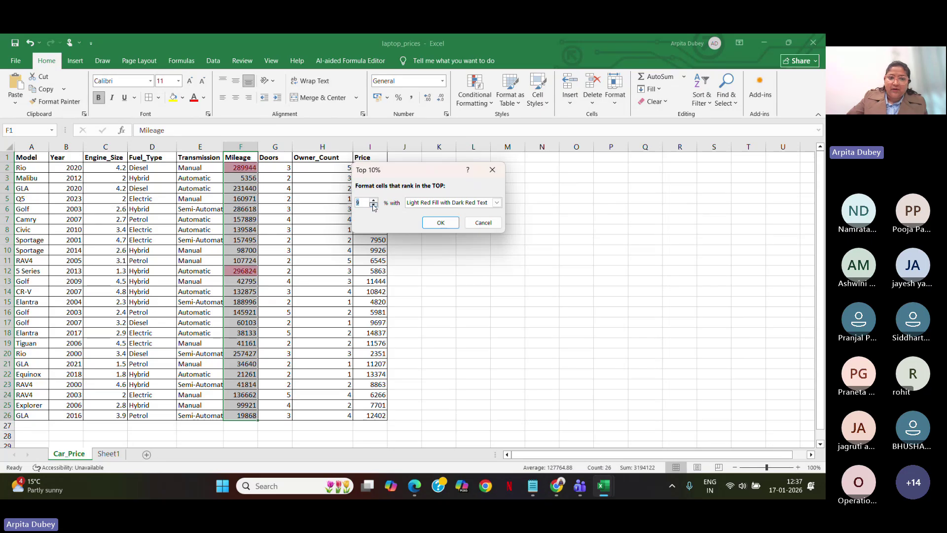
pyautogui.click(374, 205)
pyautogui.click(373, 204)
pyautogui.click(373, 204)
pyautogui.click(373, 205)
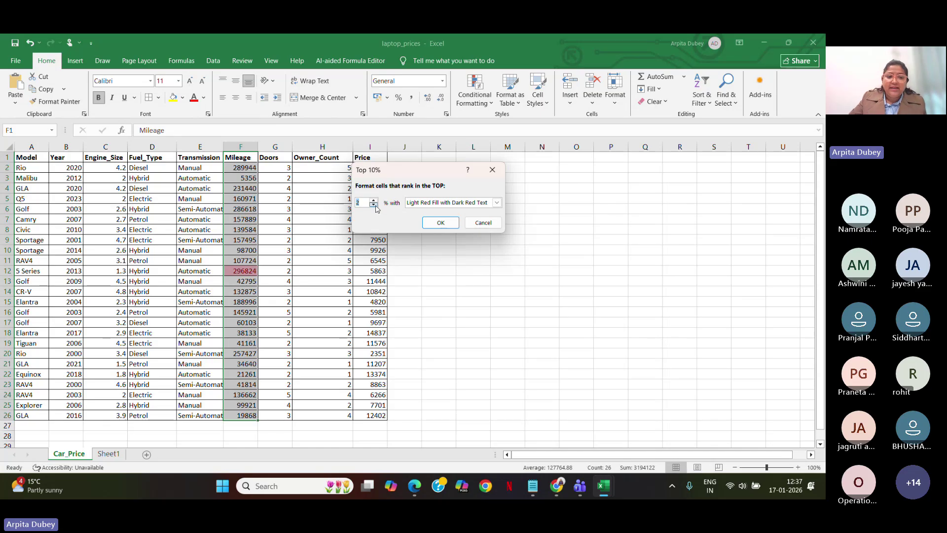
pyautogui.click(373, 201)
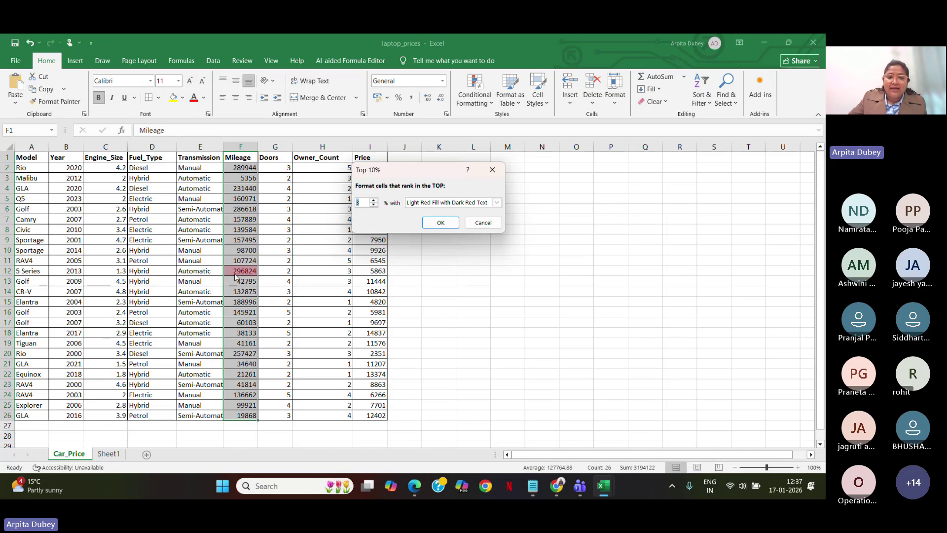
pyautogui.click(483, 223)
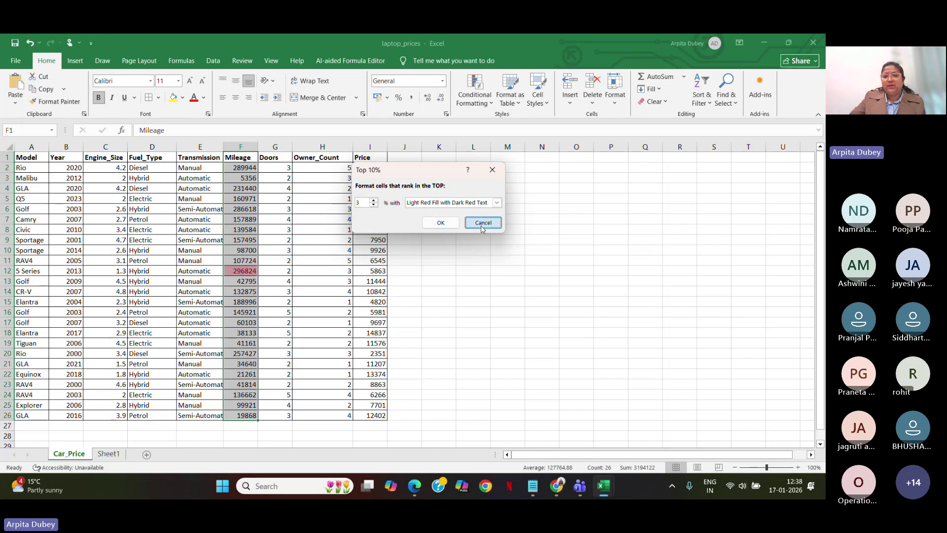
pyautogui.click(475, 107)
pyautogui.moveTo(492, 147)
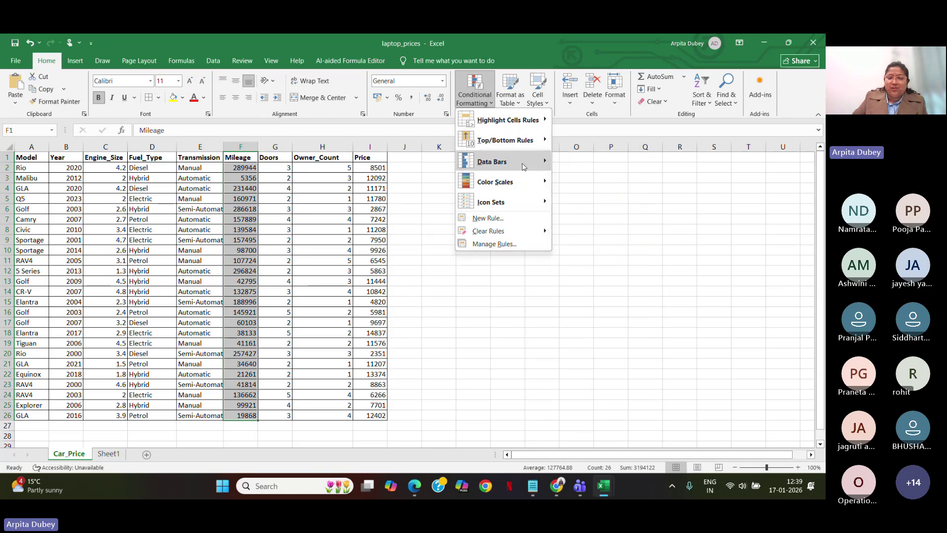
pyautogui.moveTo(524, 168)
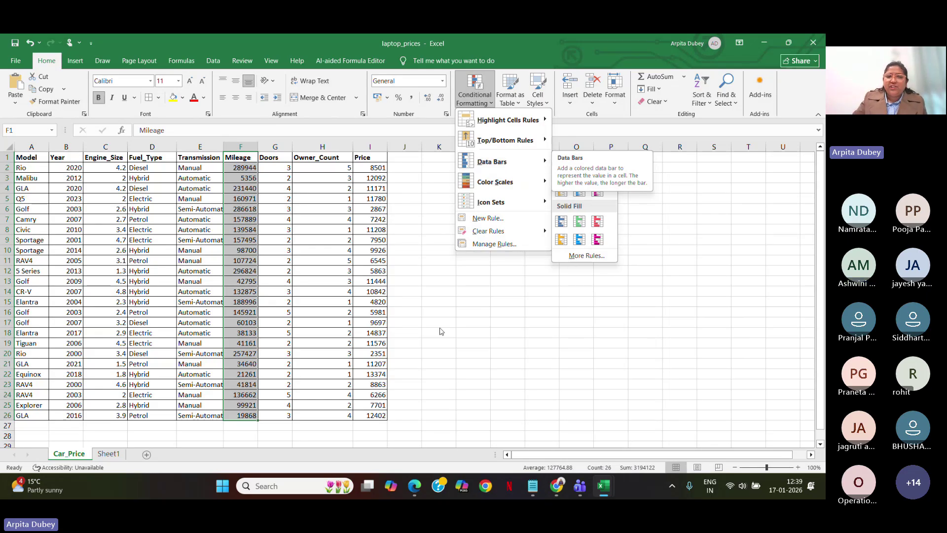
pyautogui.click(461, 320)
pyautogui.click(465, 278)
# Apply green gradient-fill data bars to the Price cells I1:I26
pyautogui.moveTo(370, 157); pyautogui.dragTo(379, 414)
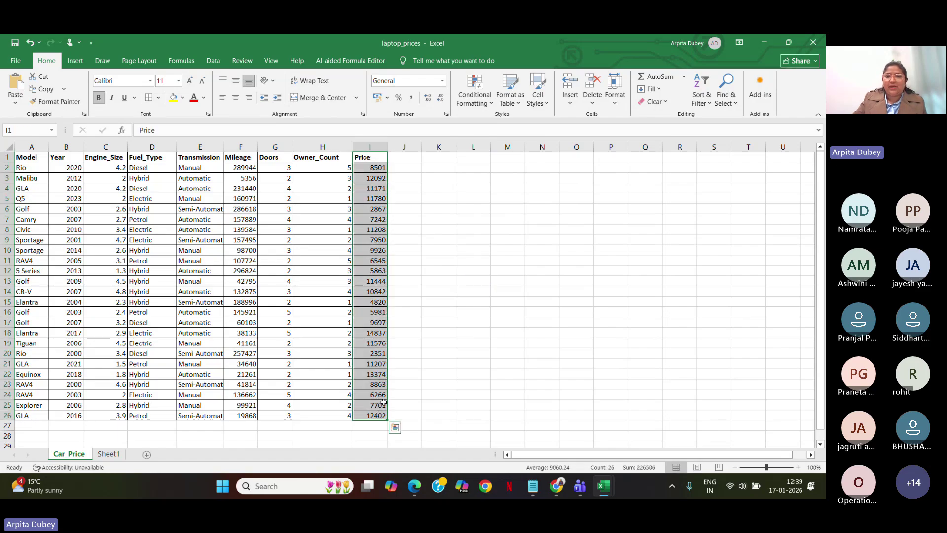
pyautogui.click(475, 93)
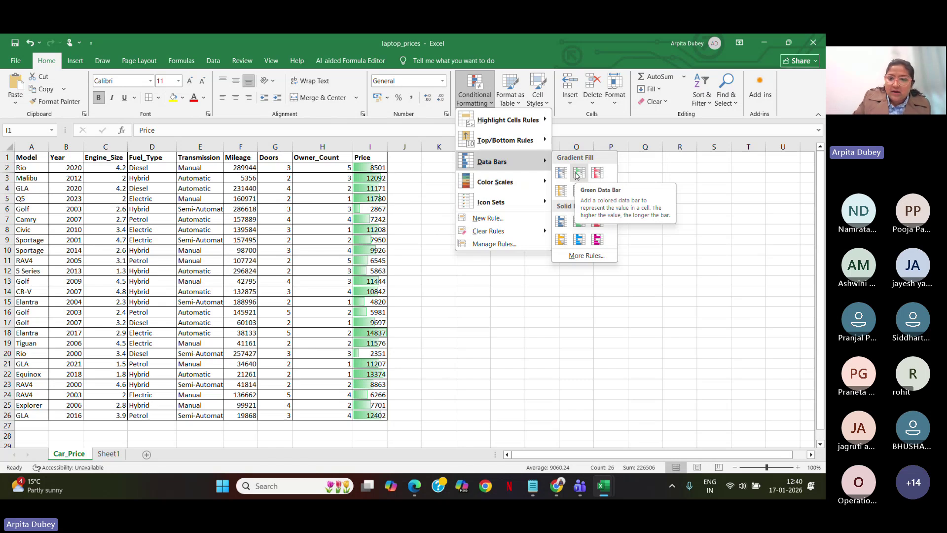
pyautogui.click(576, 174)
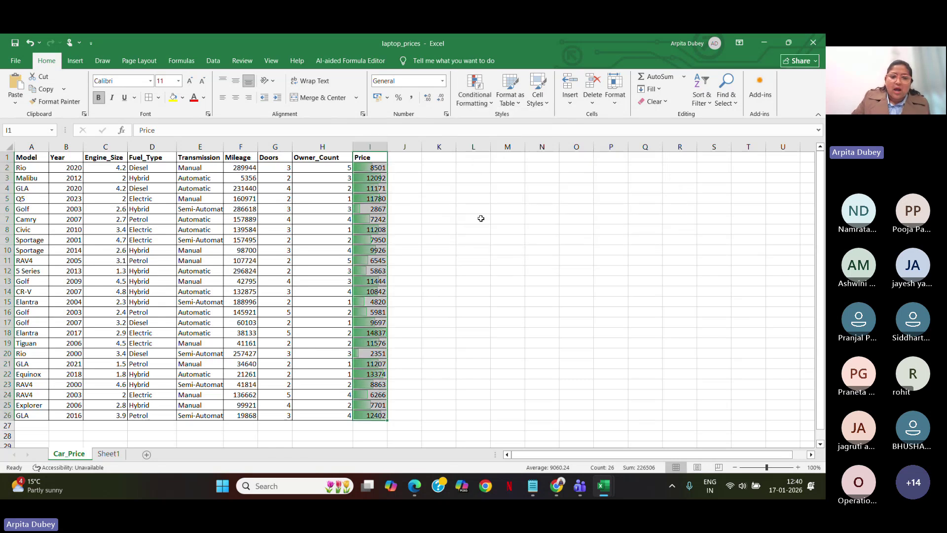
pyautogui.click(412, 335)
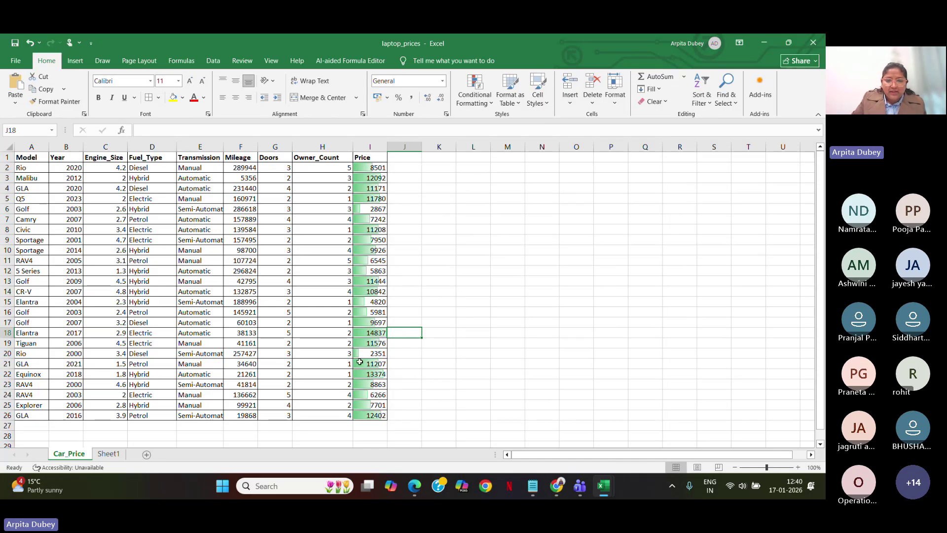
pyautogui.click(370, 335)
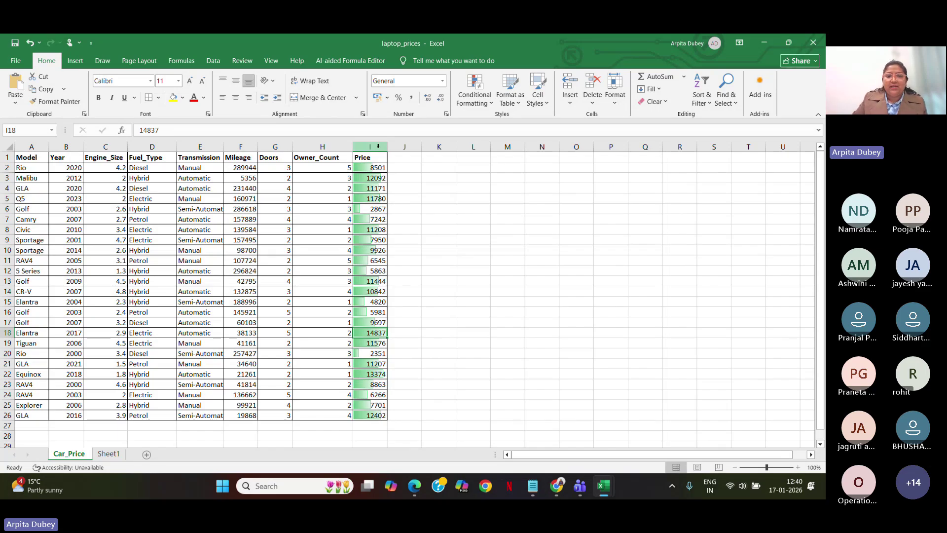
# Preview the Green - Yellow - Red color scale on the Price cells I1:I26 and clear the conditional formatting rules from them
pyautogui.moveTo(383, 157); pyautogui.dragTo(370, 415)
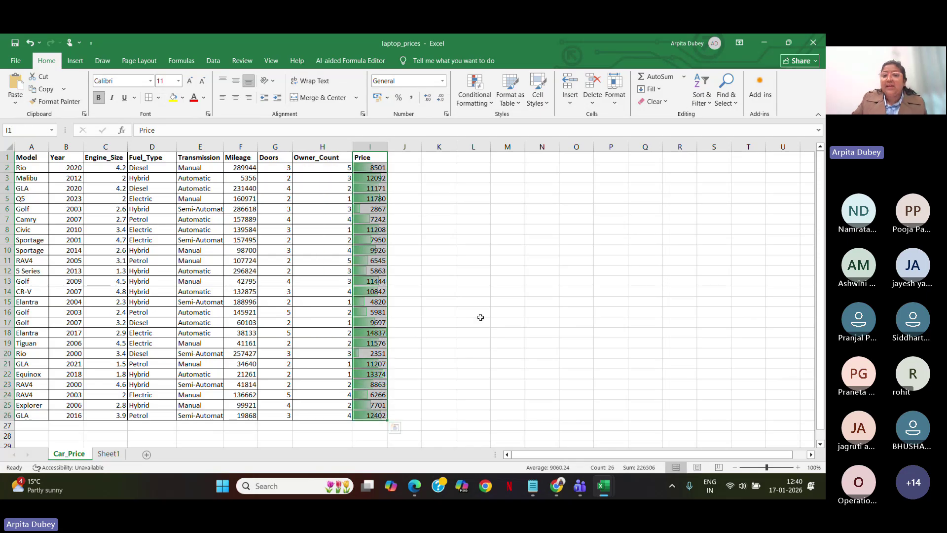
pyautogui.click(474, 101)
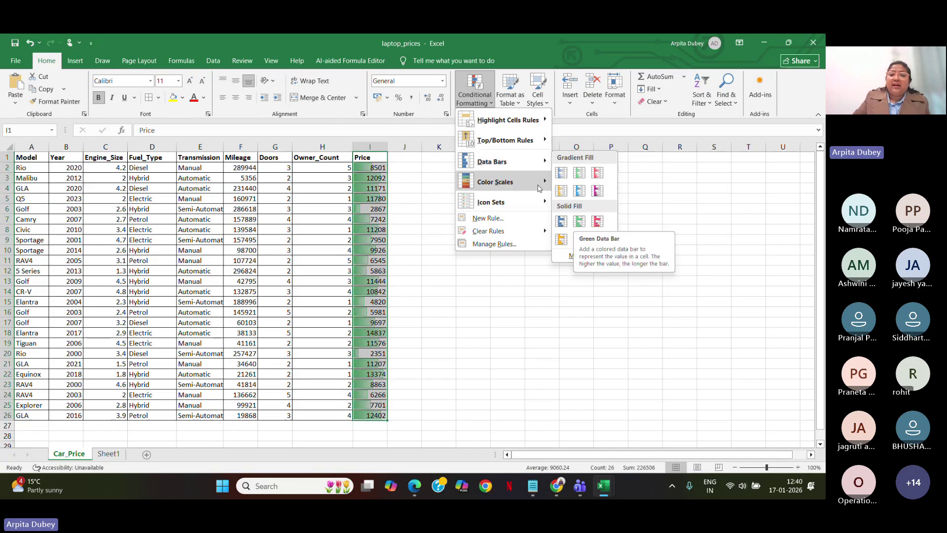
pyautogui.moveTo(553, 183)
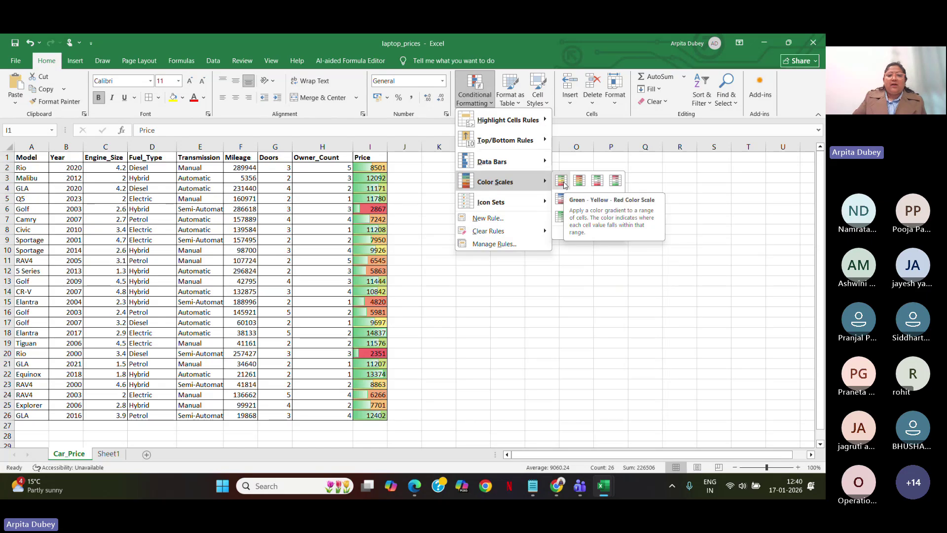
pyautogui.moveTo(506, 233)
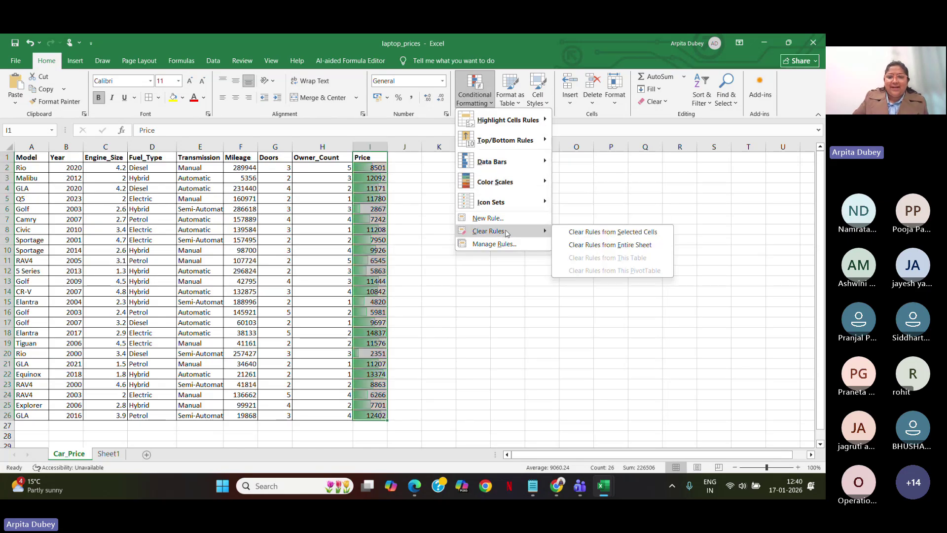
pyautogui.click(586, 230)
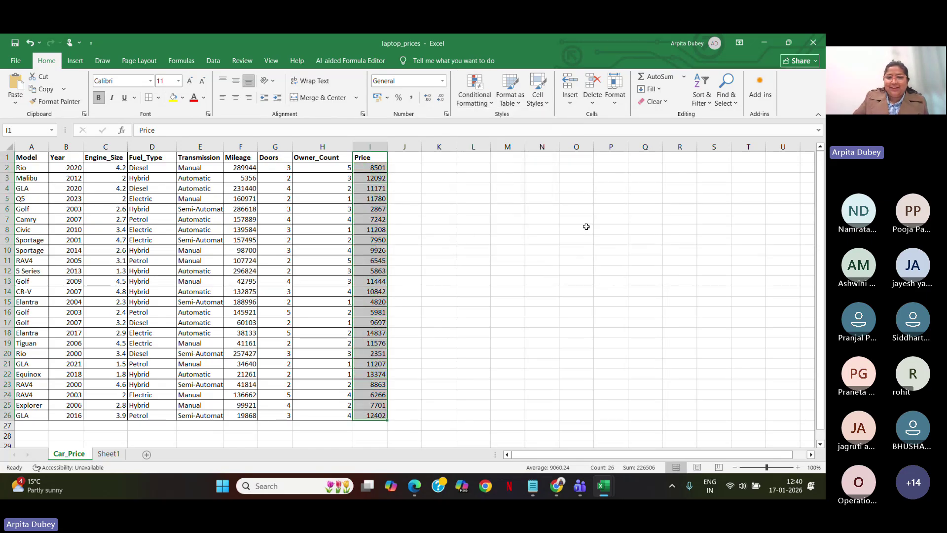
pyautogui.click(474, 96)
pyautogui.moveTo(485, 183)
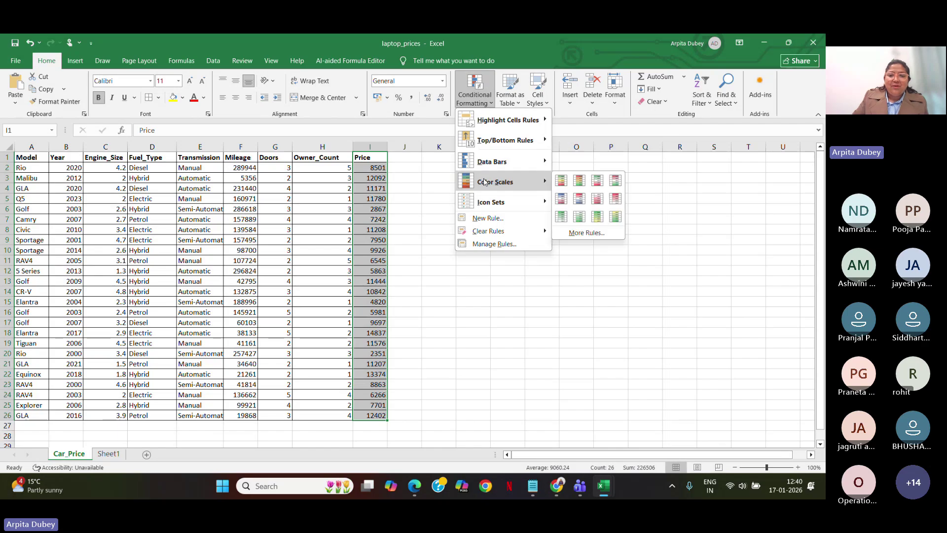
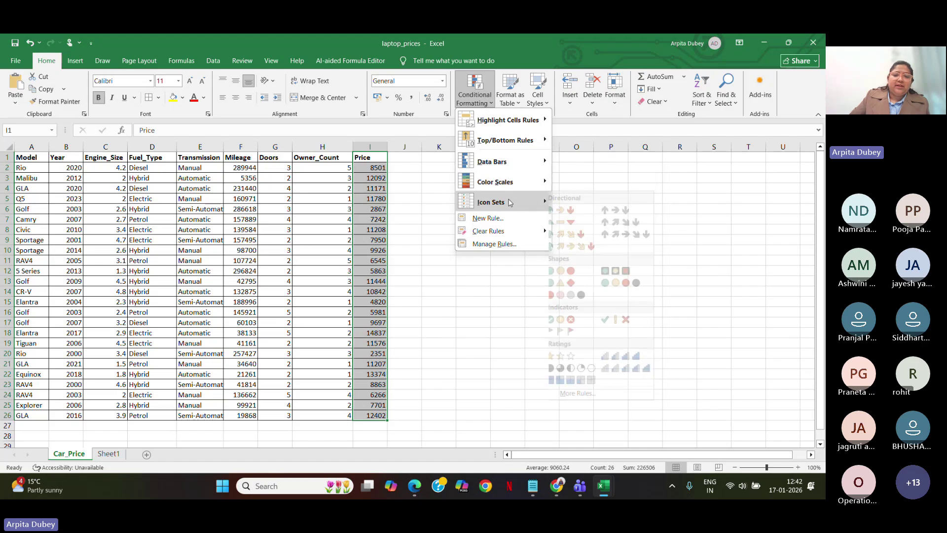
pyautogui.moveTo(510, 202)
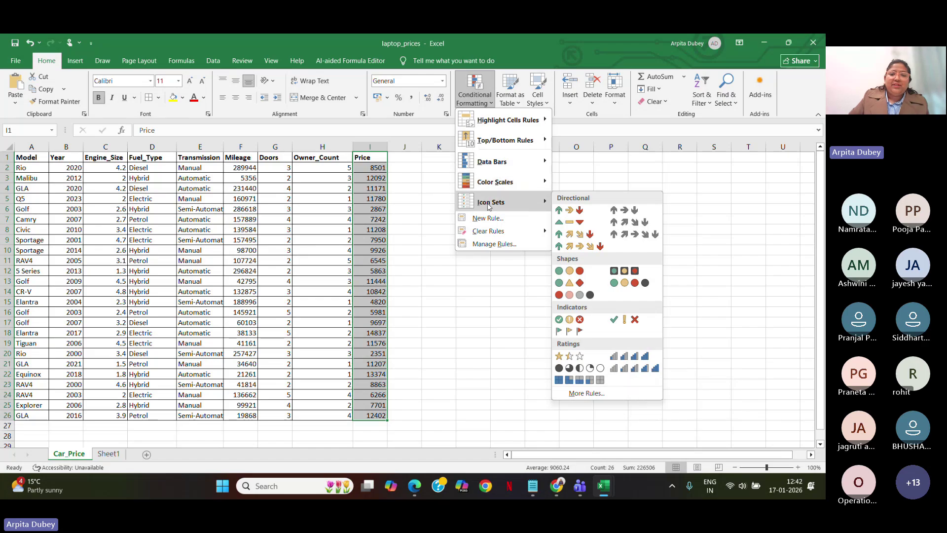
pyautogui.click(625, 156)
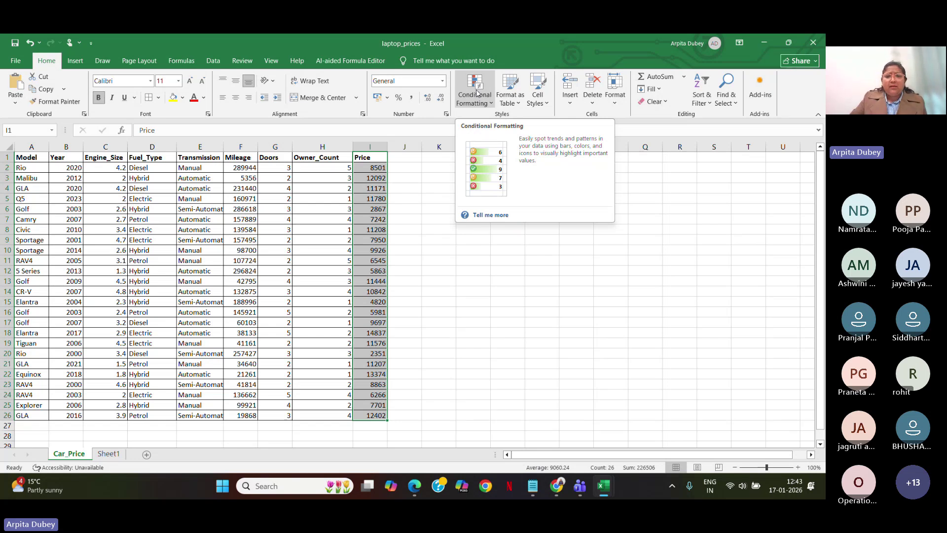
pyautogui.click(477, 93)
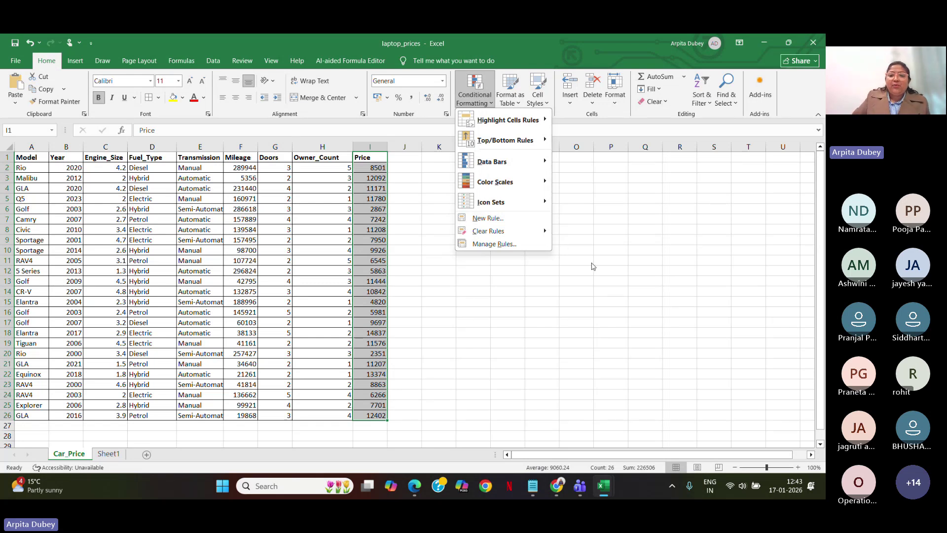
pyautogui.click(603, 231)
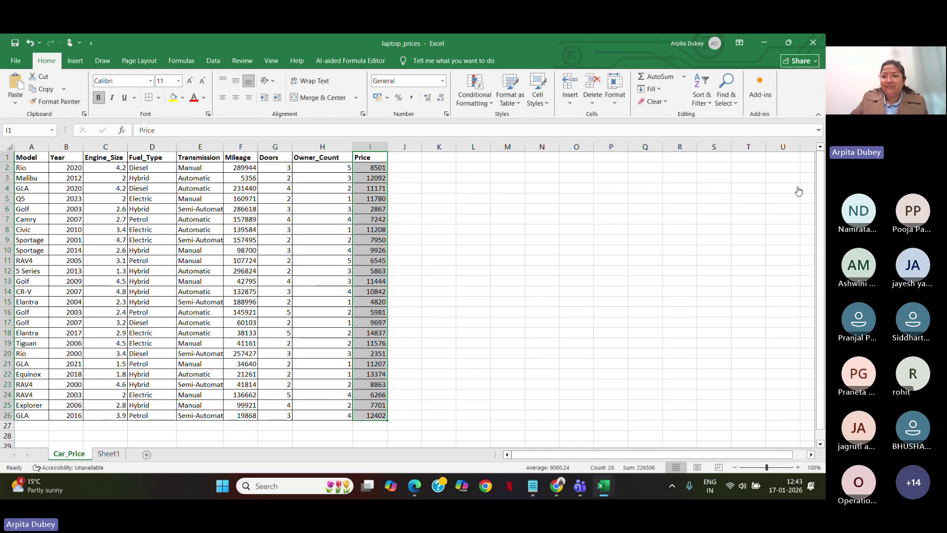
# Switch to the Teams meeting to check the participant pages and the chat replies, and return to the Excel workbook
pyautogui.hotkey('alt', 'Tab')
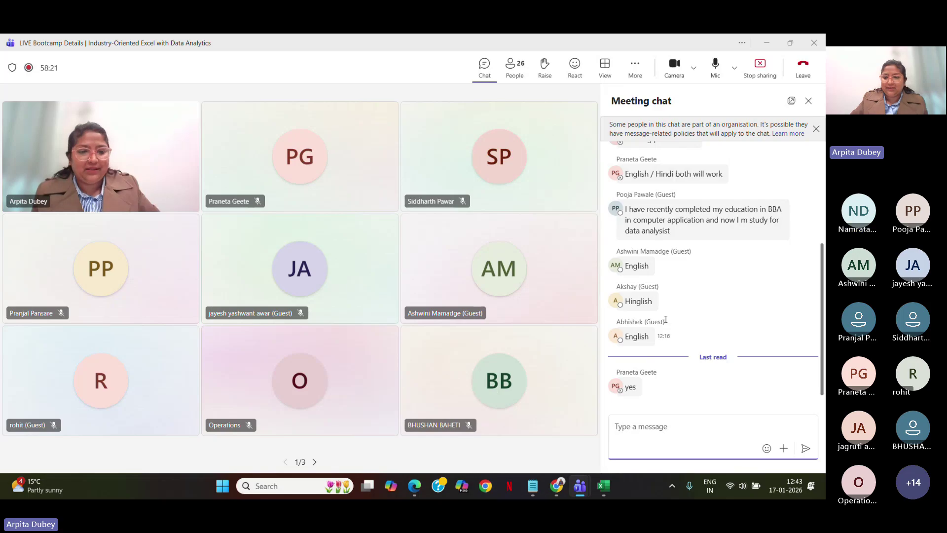
pyautogui.click(315, 462)
pyautogui.click(315, 463)
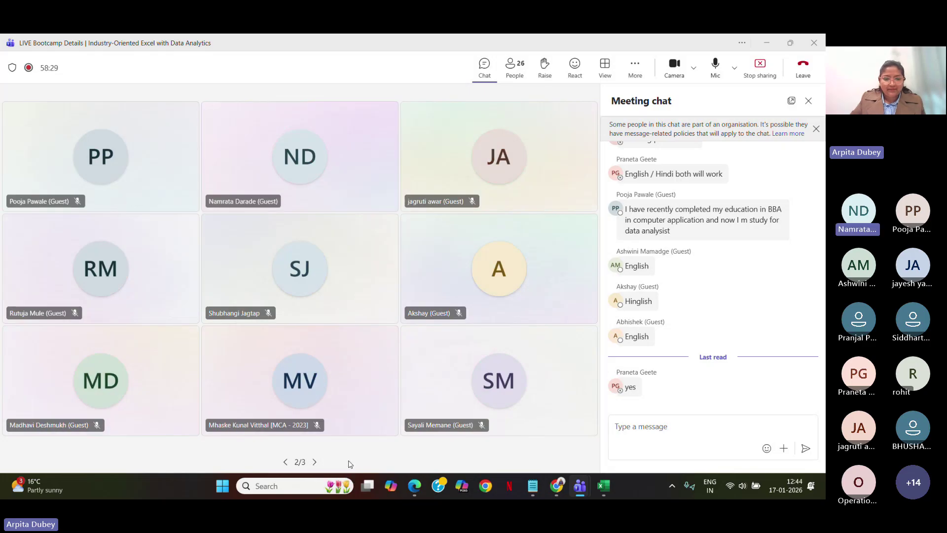
pyautogui.click(316, 463)
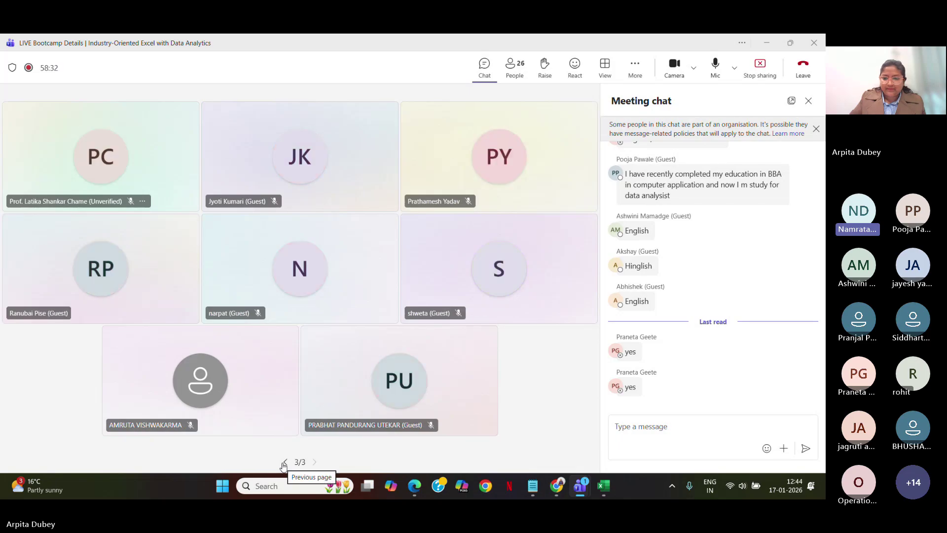
pyautogui.doubleClick(284, 464)
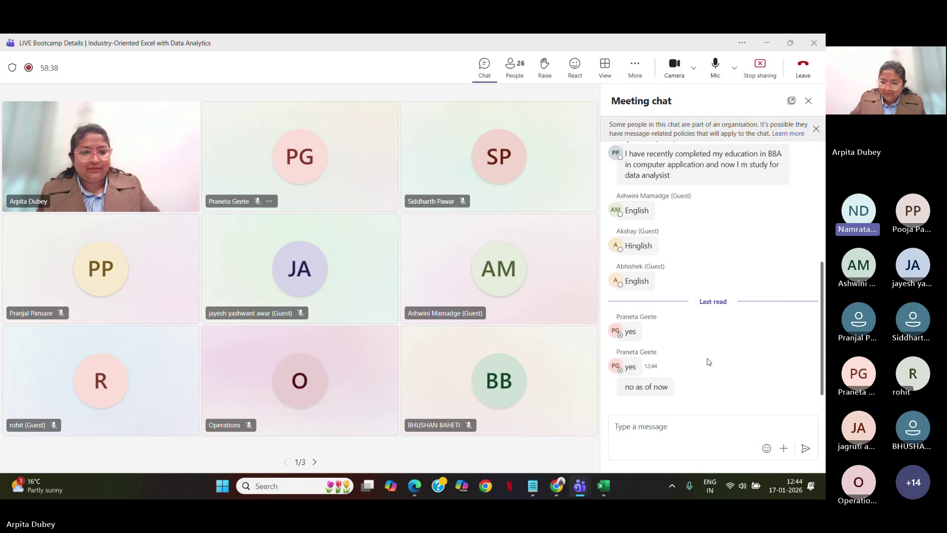
pyautogui.click(768, 41)
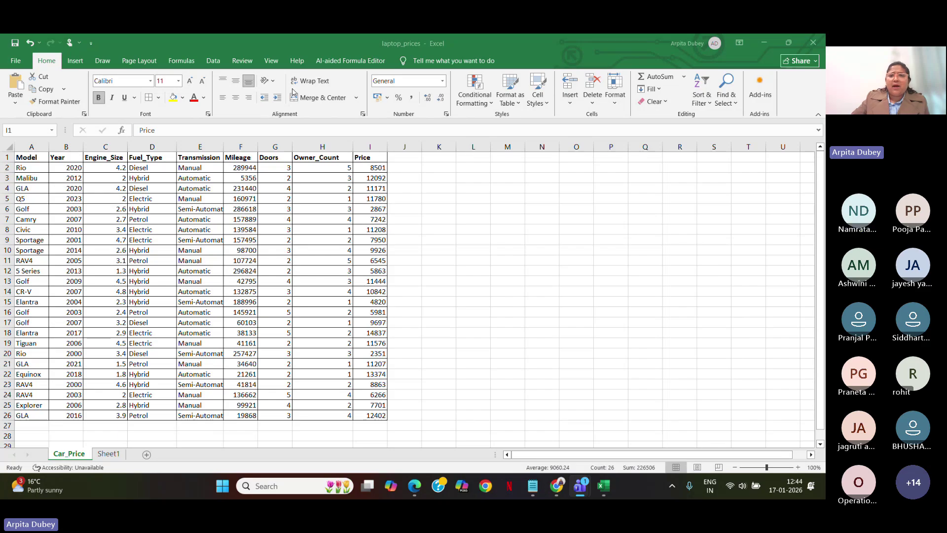
# Review the AutoSum function choices for the Price cells and close them without applying any
pyautogui.click(685, 77)
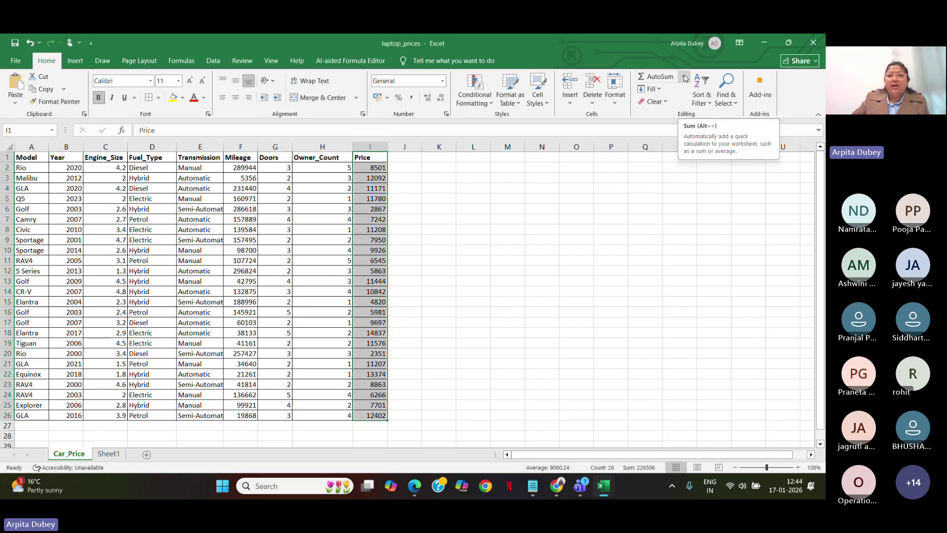
pyautogui.click(684, 78)
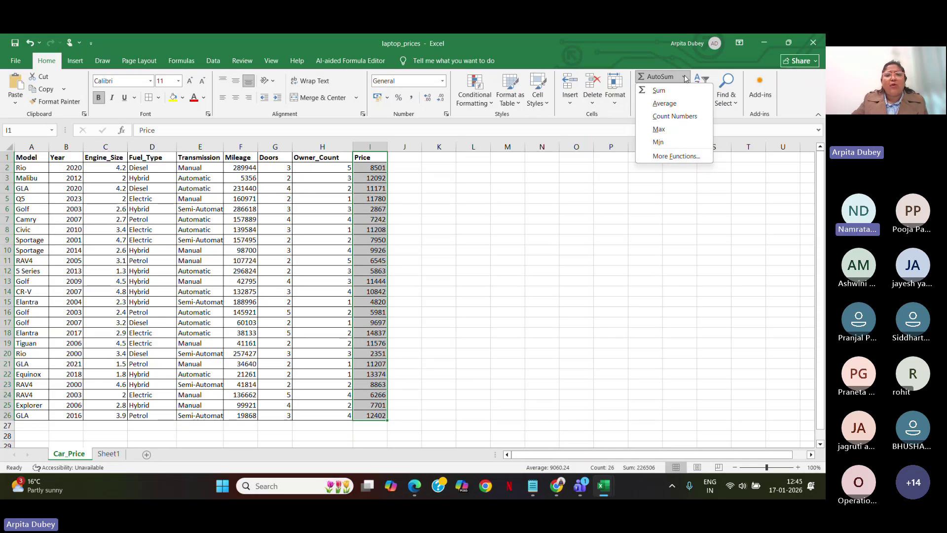
pyautogui.click(428, 228)
pyautogui.click(408, 169)
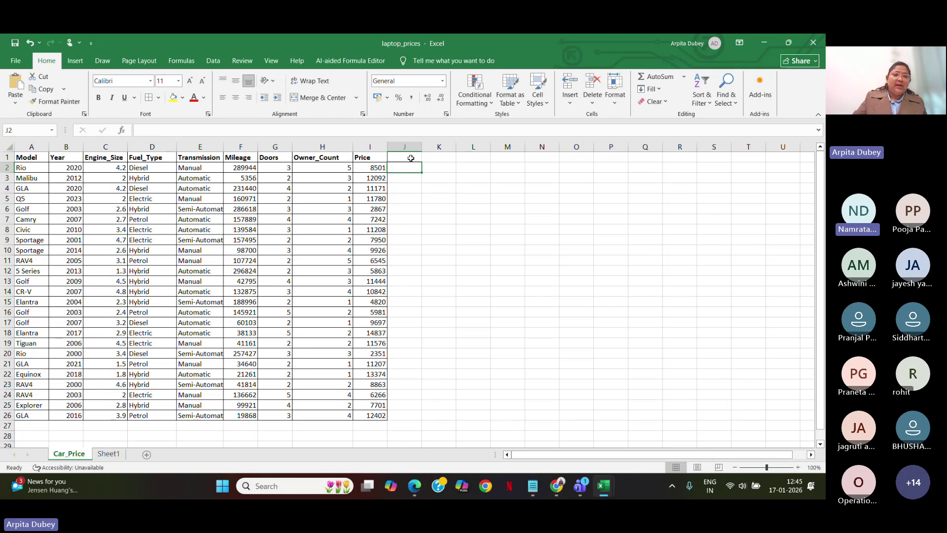
pyautogui.click(108, 454)
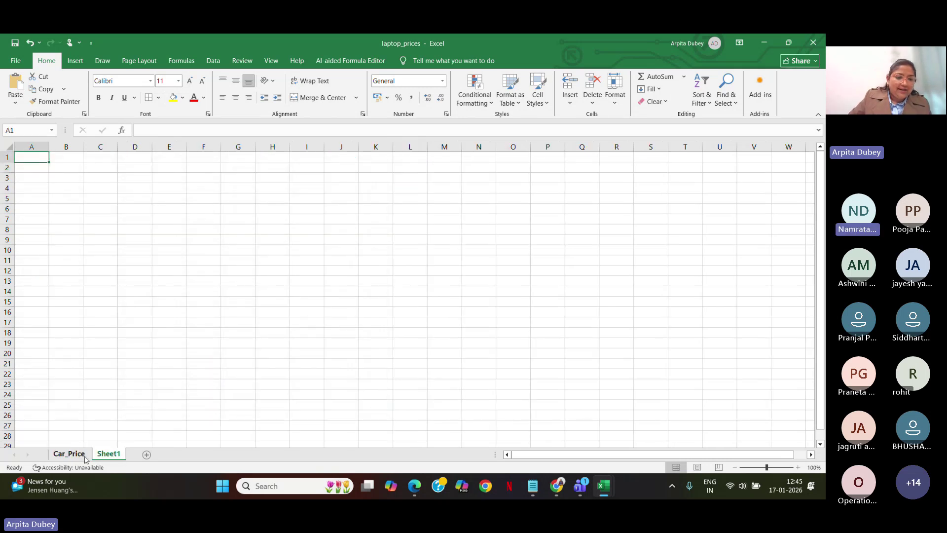
pyautogui.click(78, 457)
pyautogui.click(109, 453)
pyautogui.click(70, 455)
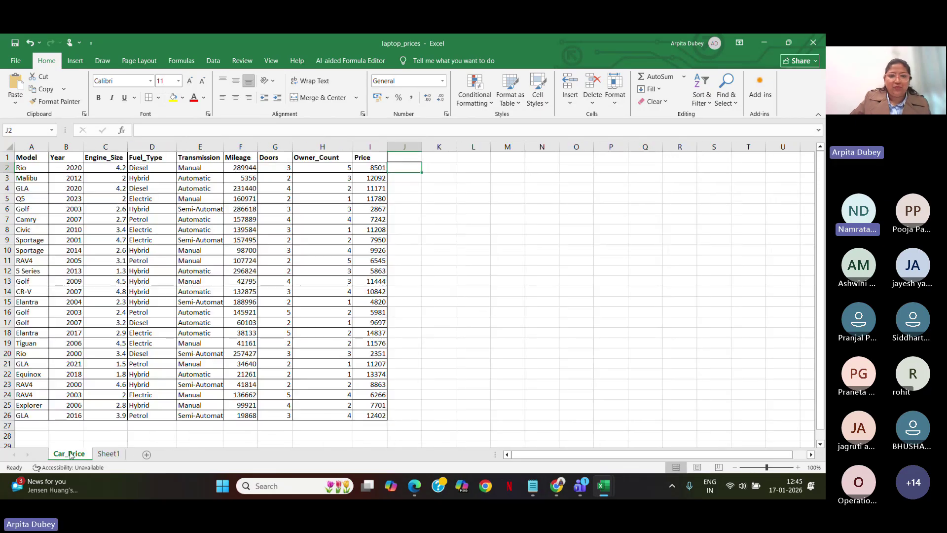
# Try to open the recent laptop_prices file stored in the Downloads folder
pyautogui.click(11, 61)
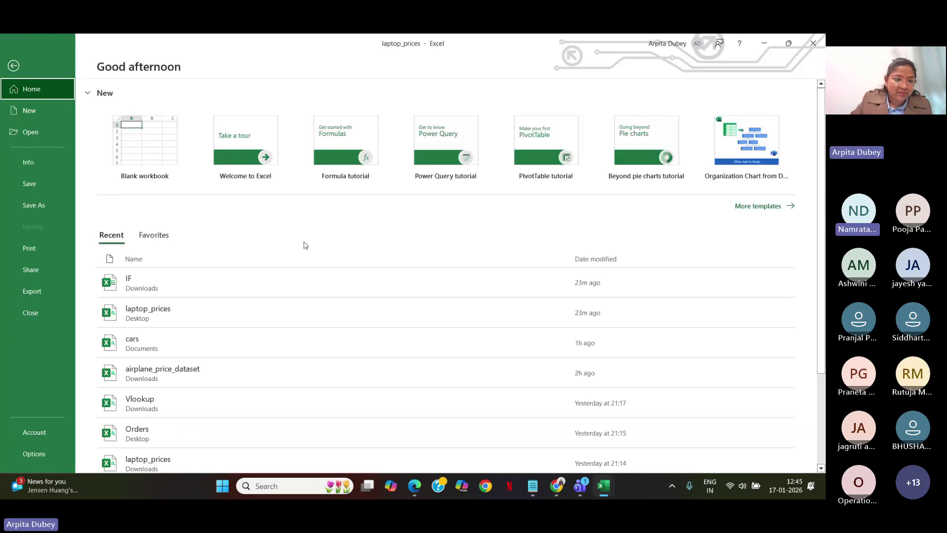
pyautogui.scroll(-2, 379, 310)
pyautogui.scroll(-2, 379, 310)
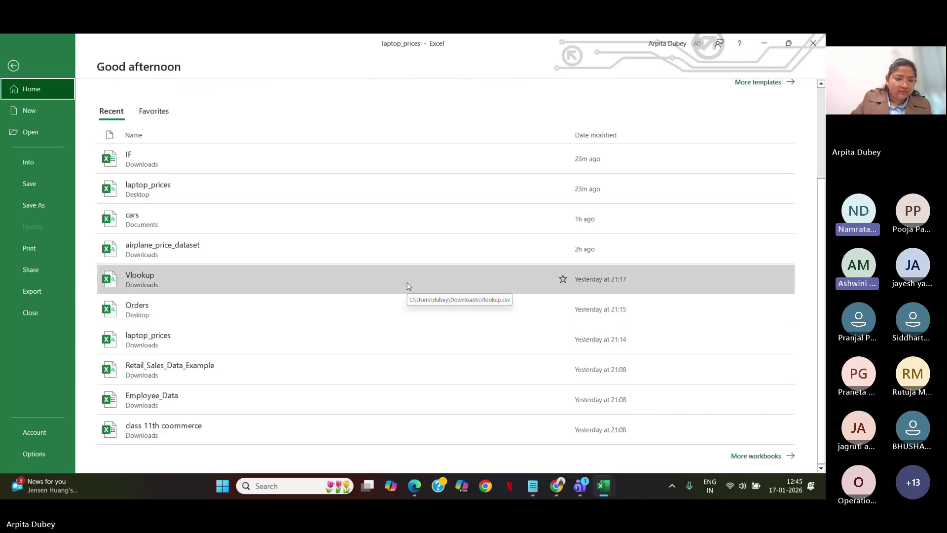
pyautogui.click(307, 348)
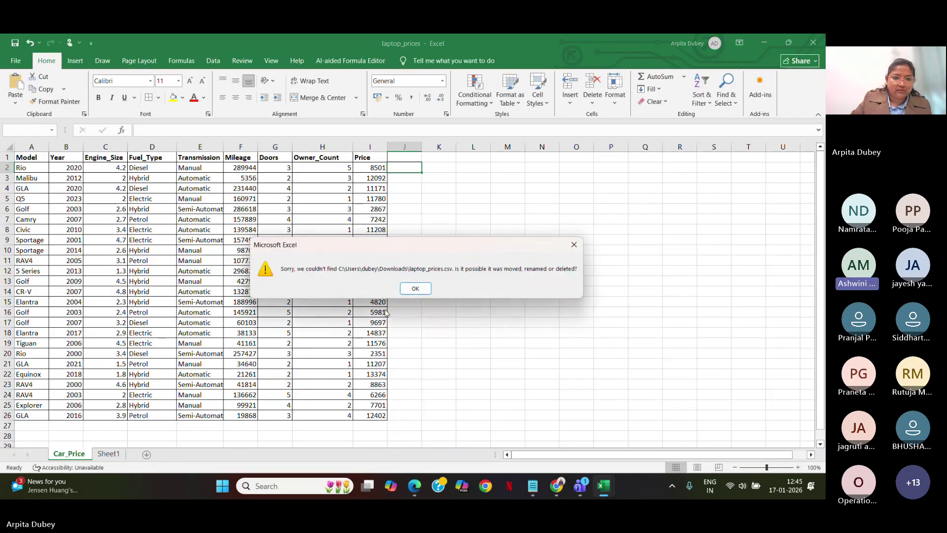
pyautogui.click(416, 288)
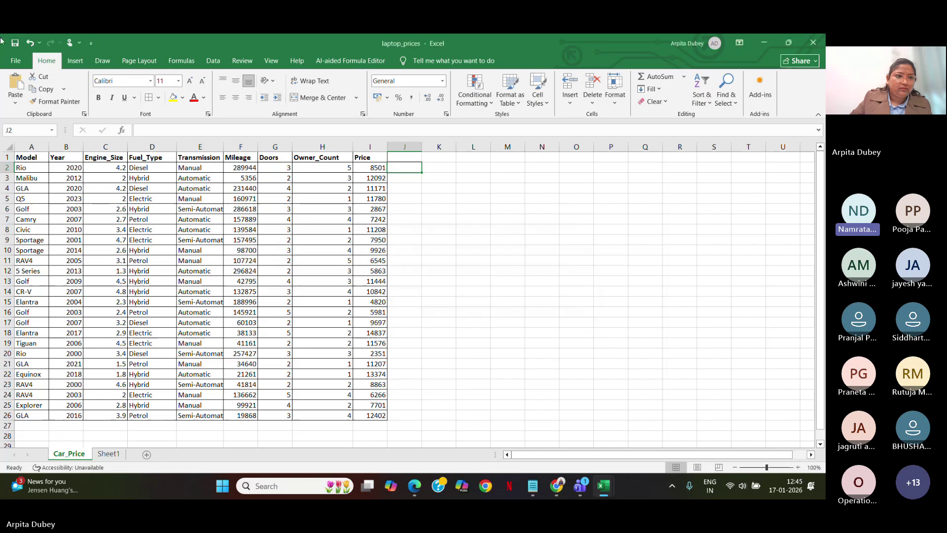
# Open the recent workbook Retail_Sales_Data_Example to view its data, and return to the laptop_prices workbook
pyautogui.click(18, 60)
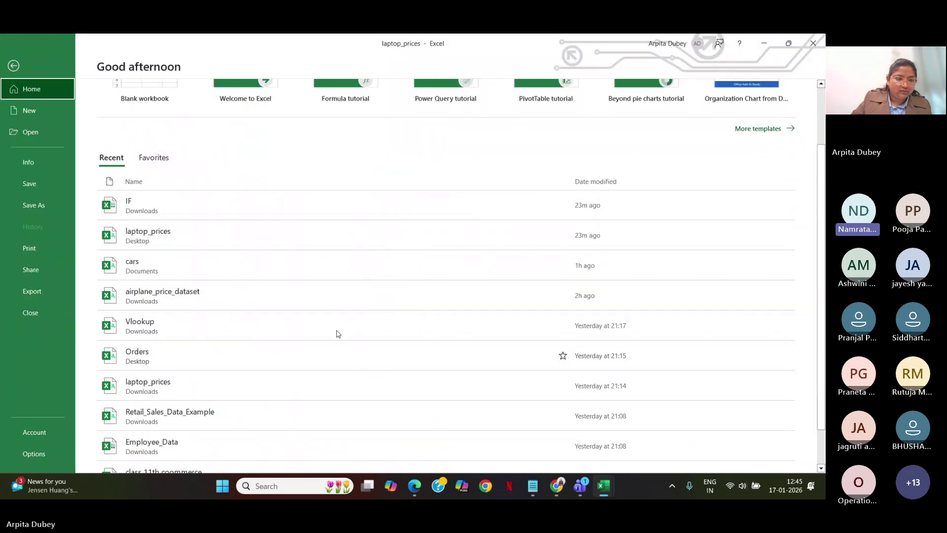
pyautogui.scroll(-3, 336, 332)
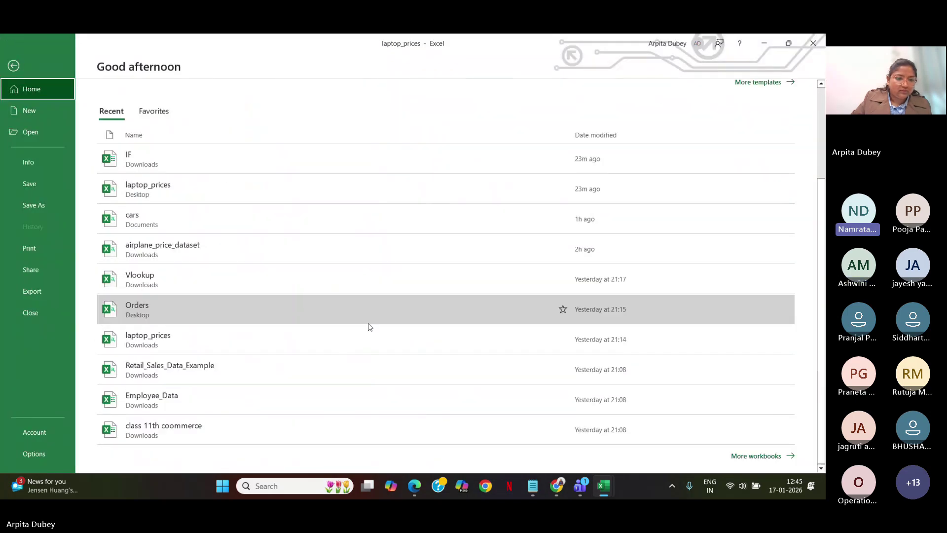
pyautogui.click(274, 372)
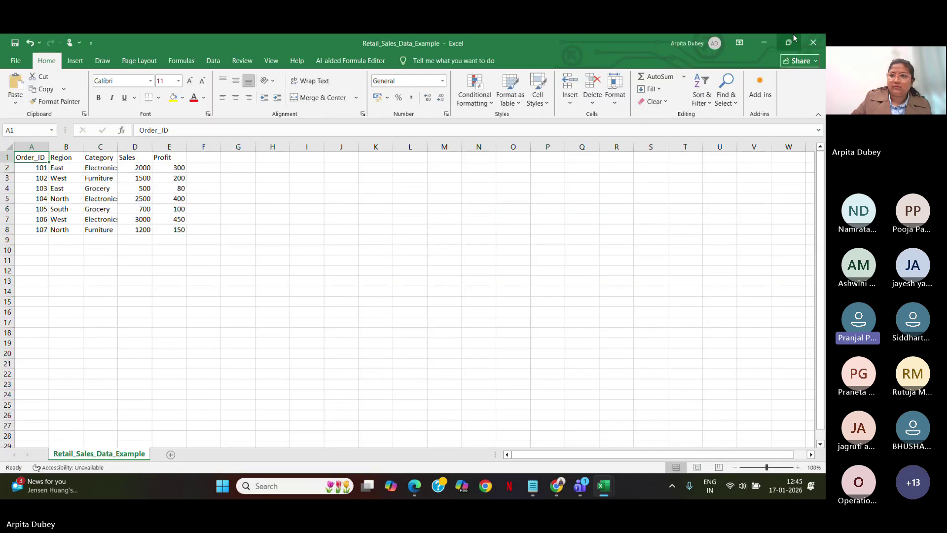
pyautogui.click(771, 43)
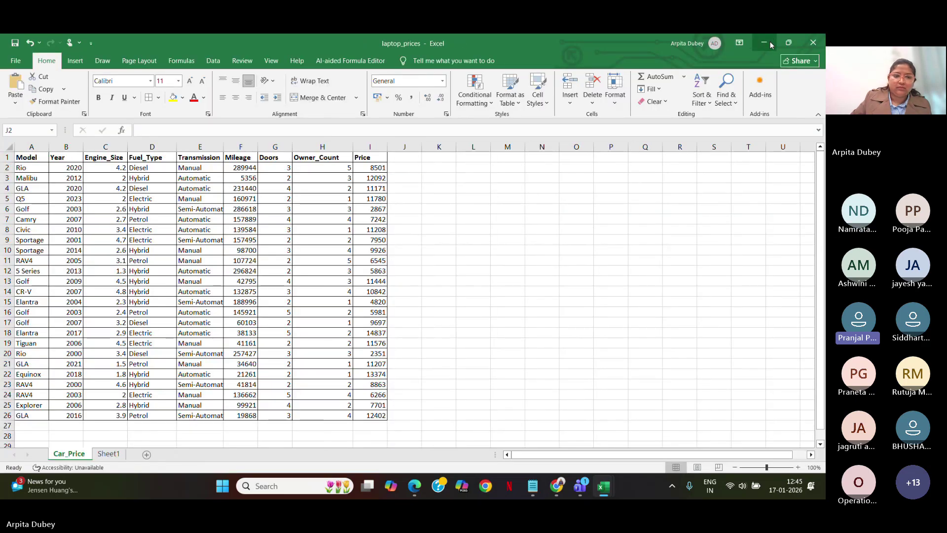
# Open the recent Vlookup file from Downloads as delimited text with the default import settings, and close it
pyautogui.click(19, 60)
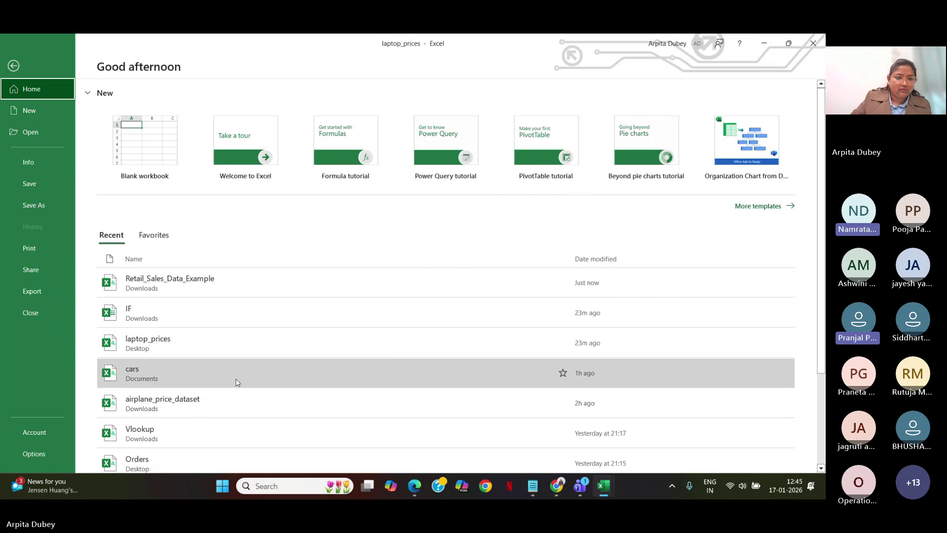
pyautogui.scroll(-2, 220, 318)
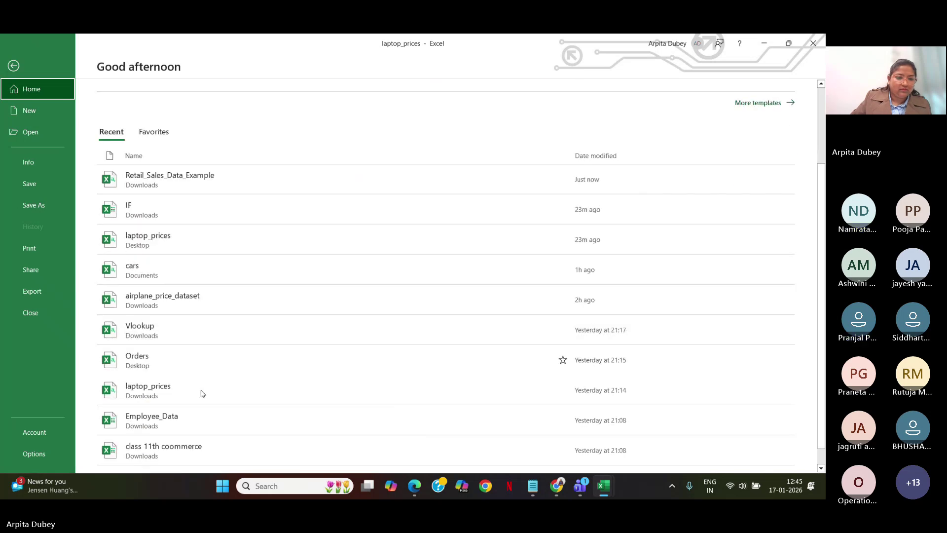
pyautogui.scroll(-1, 203, 395)
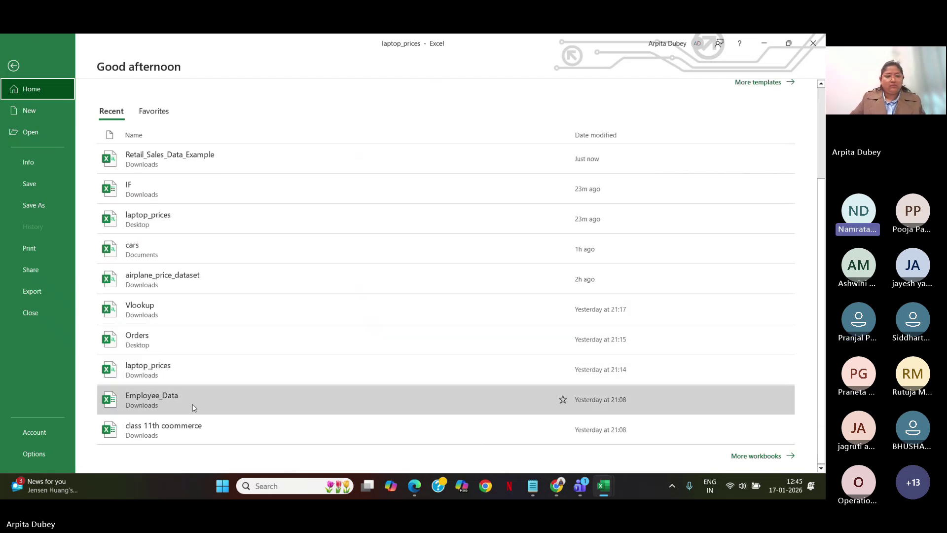
pyautogui.click(201, 315)
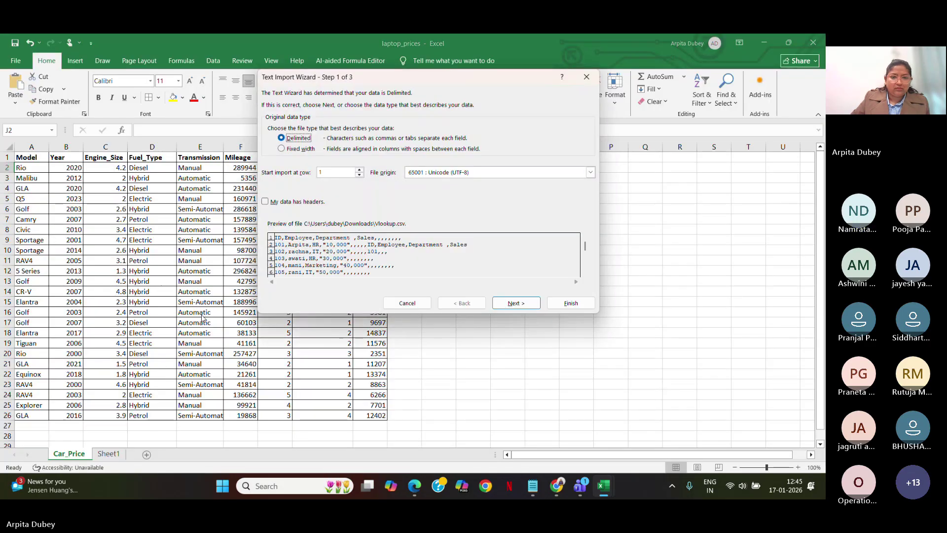
pyautogui.click(570, 303)
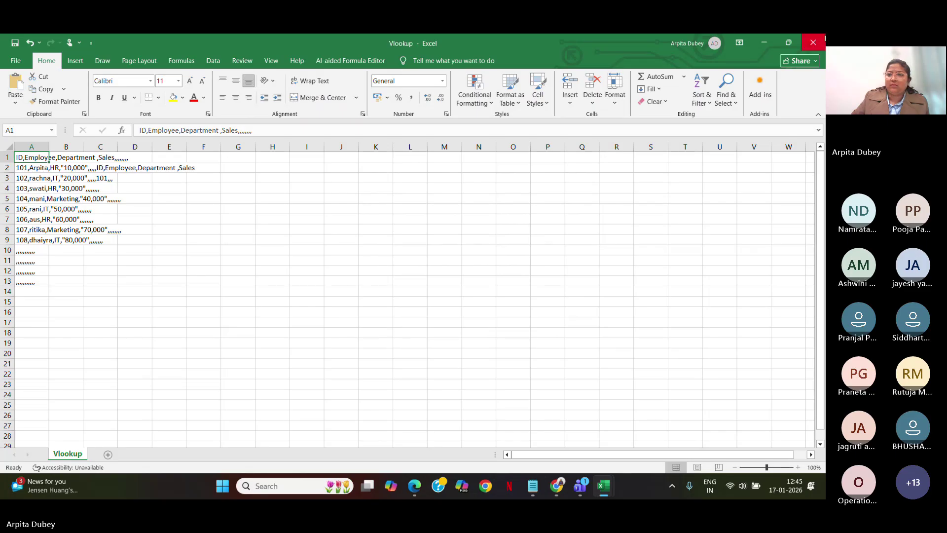
pyautogui.click(814, 41)
pyautogui.click(574, 323)
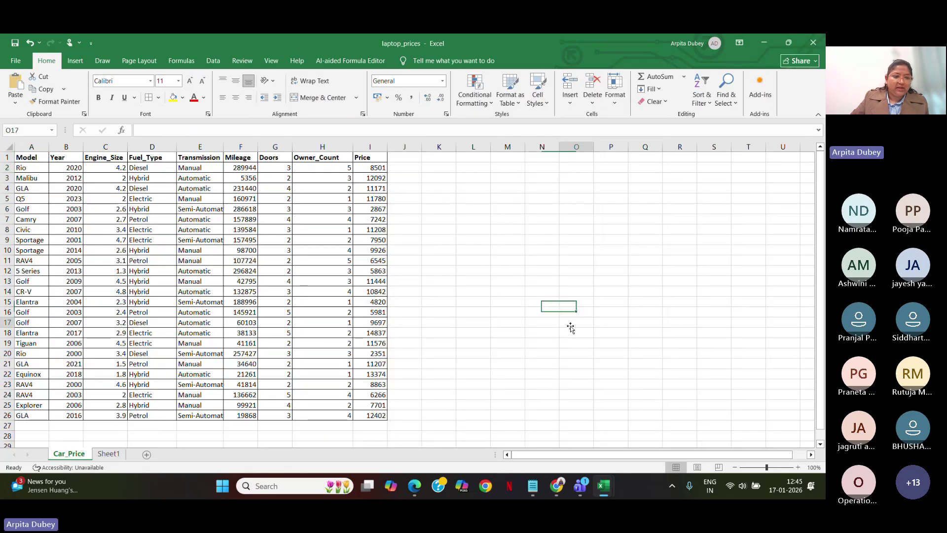
# Delete the empty Sheet1 from the laptop_prices workbook
pyautogui.click(104, 454)
pyautogui.click(58, 455)
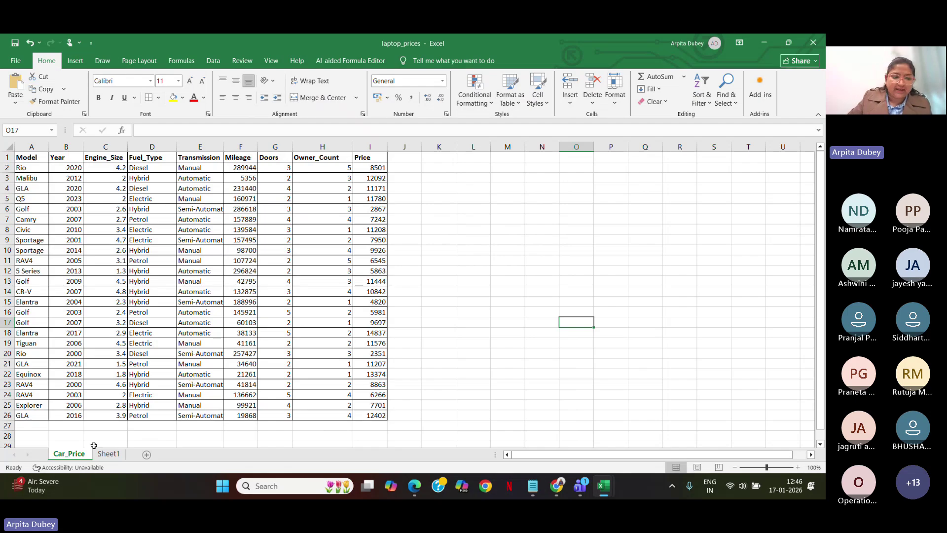
pyautogui.click(113, 457)
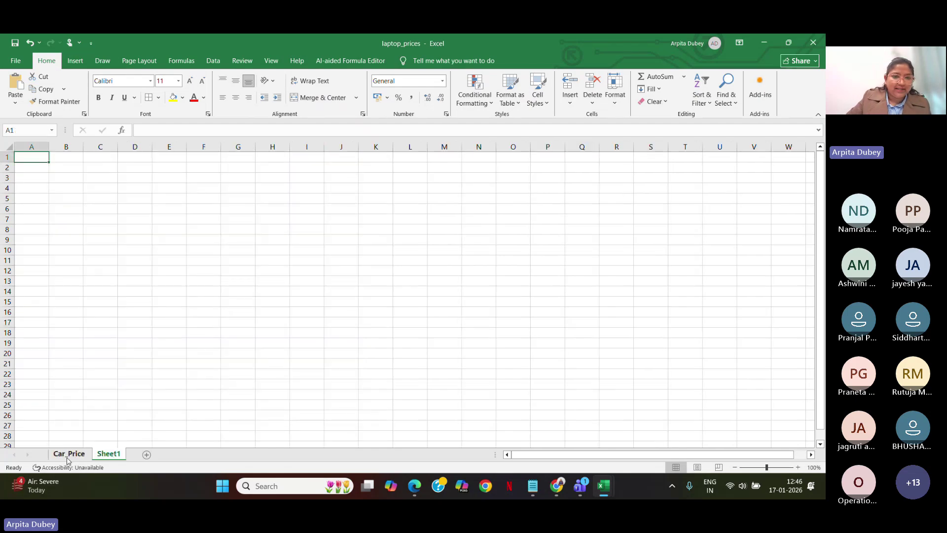
pyautogui.click(70, 454)
pyautogui.click(104, 454)
pyautogui.click(70, 453)
pyautogui.click(110, 454)
pyautogui.rightClick(112, 454)
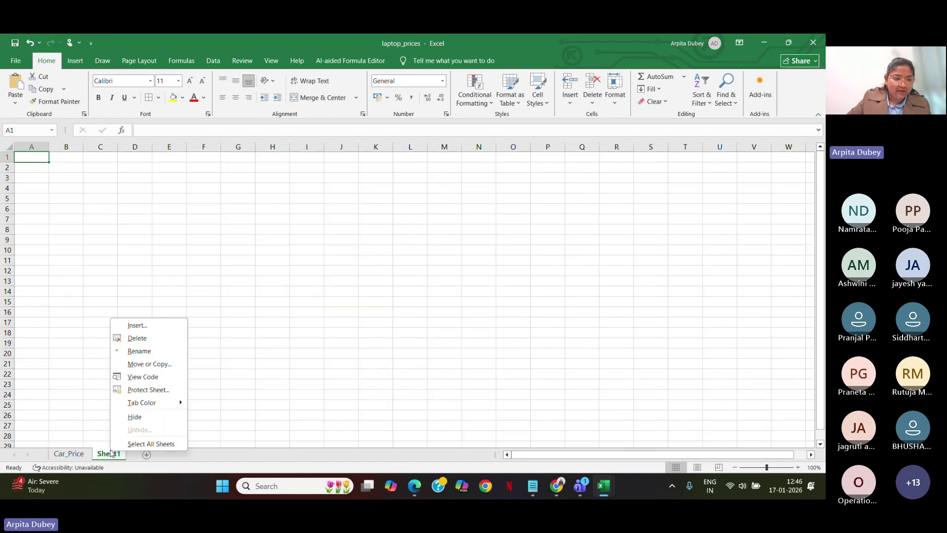
pyautogui.click(158, 344)
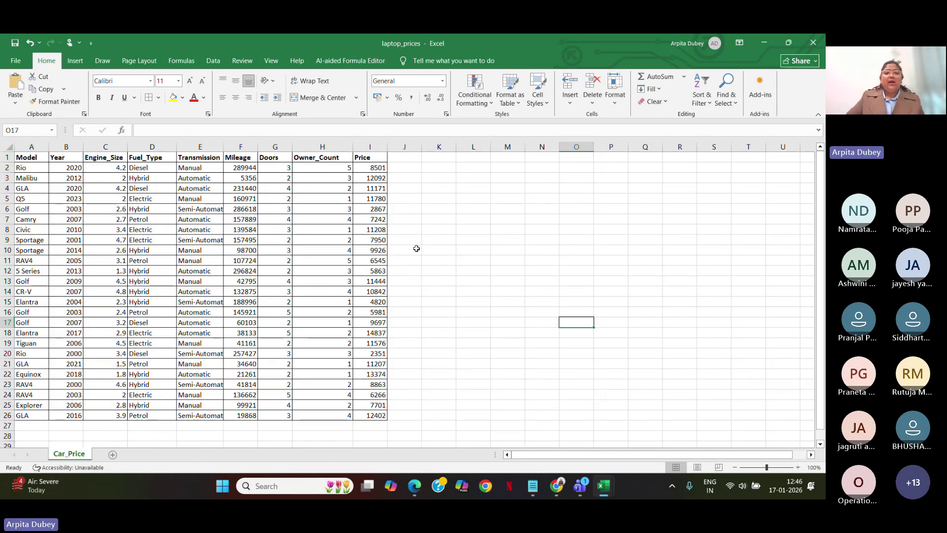
# Total the Price column in cell K2 with the formula =SUM(I2:I26)
pyautogui.click(433, 229)
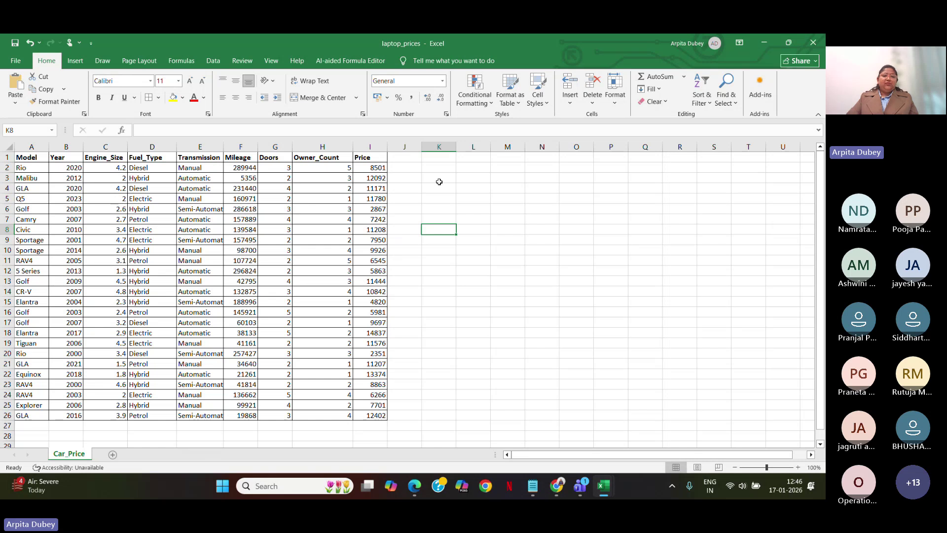
pyautogui.click(439, 181)
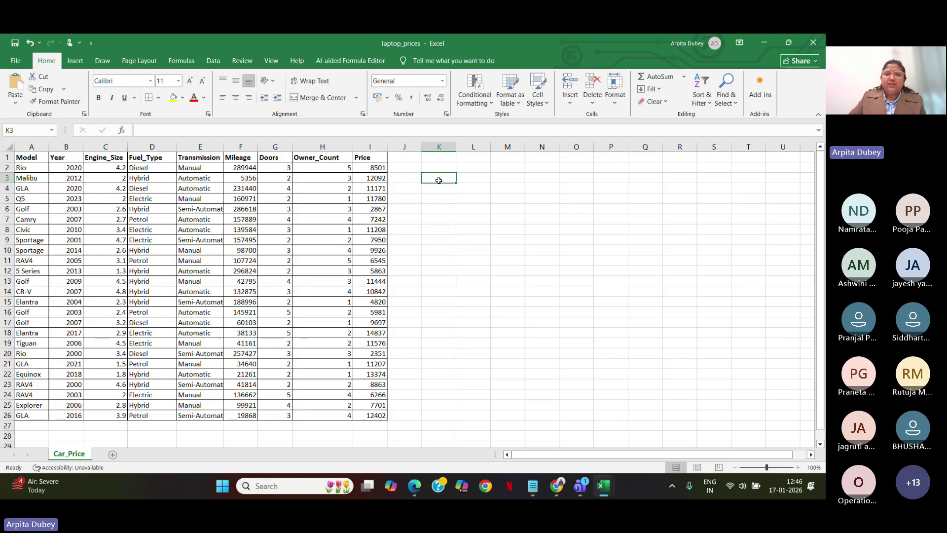
pyautogui.click(441, 168)
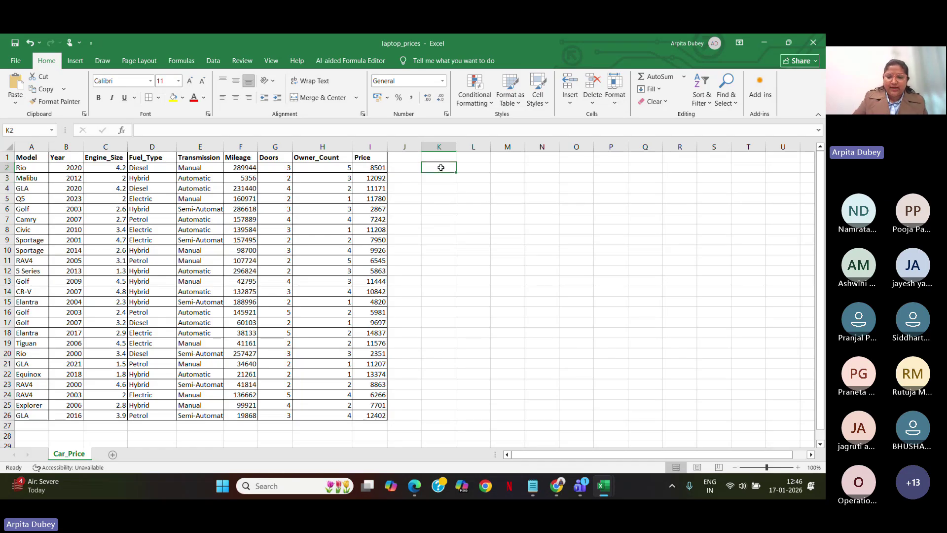
pyautogui.write('=')
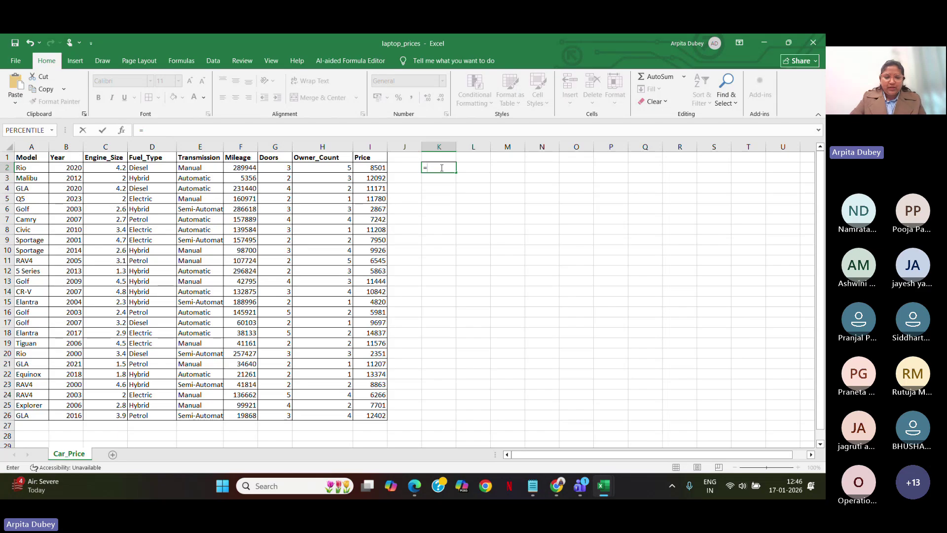
pyautogui.write('sum')
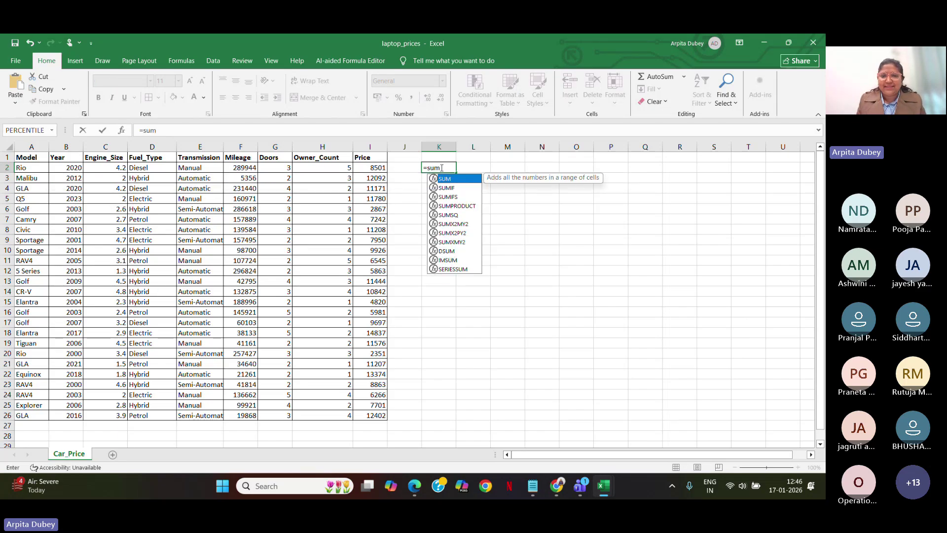
pyautogui.press('Tab')
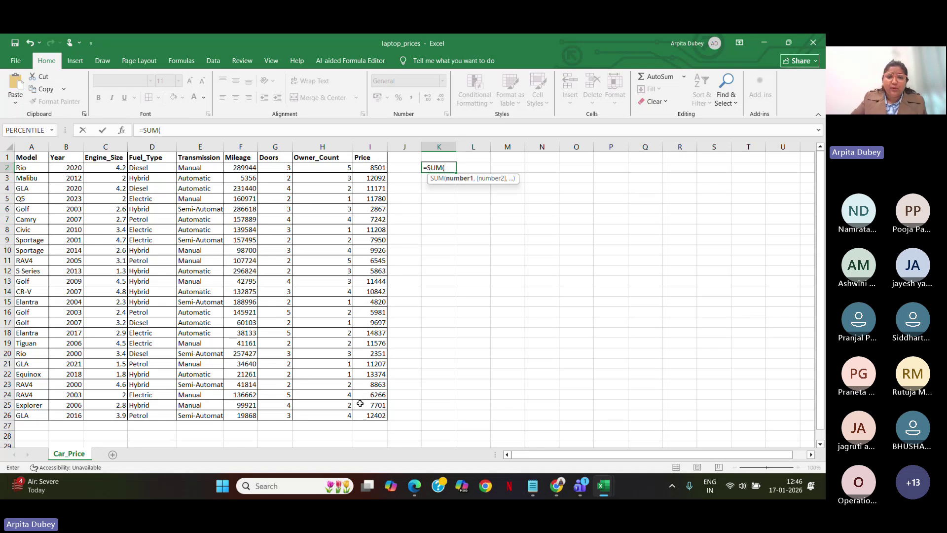
pyautogui.moveTo(367, 168); pyautogui.dragTo(379, 418)
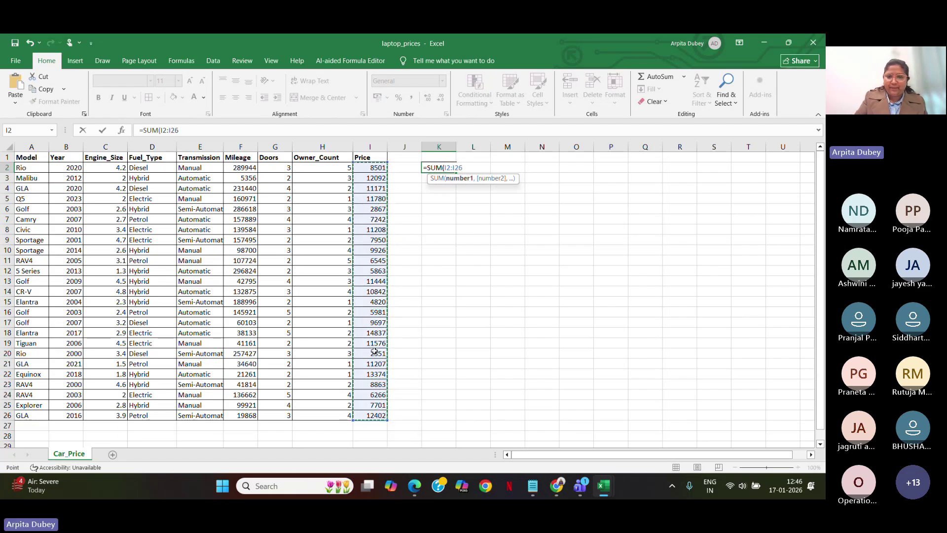
pyautogui.write(')')
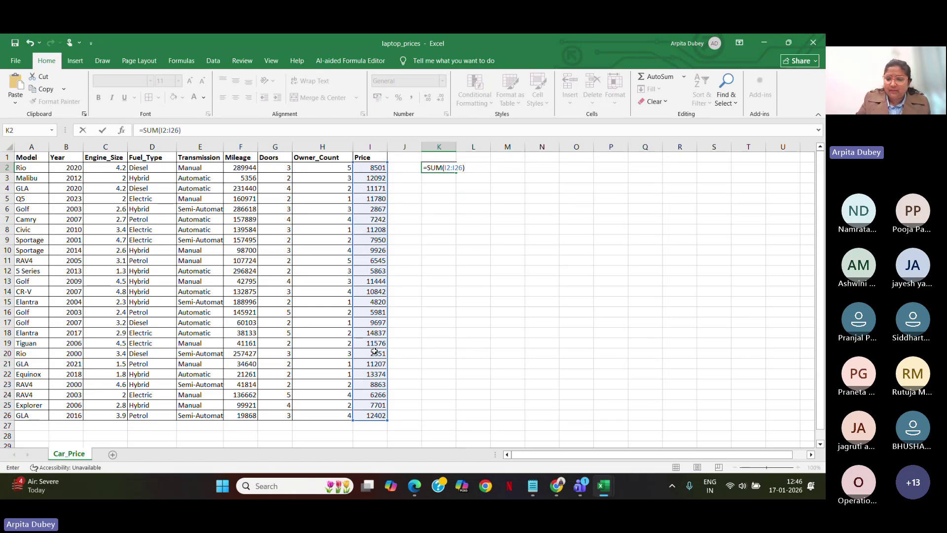
pyautogui.press('Return')
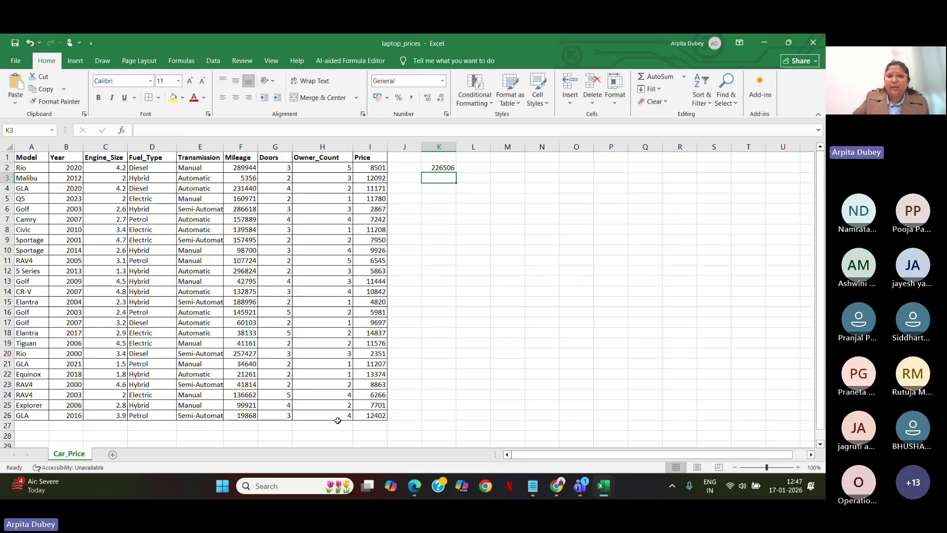
# Clear the SUM formula from cell K2
pyautogui.click(436, 168)
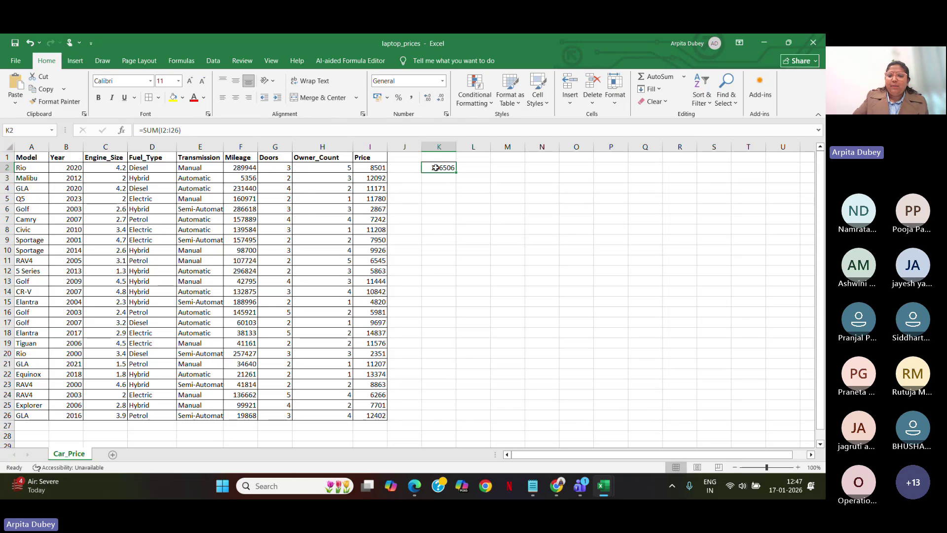
pyautogui.press('BackSpace')
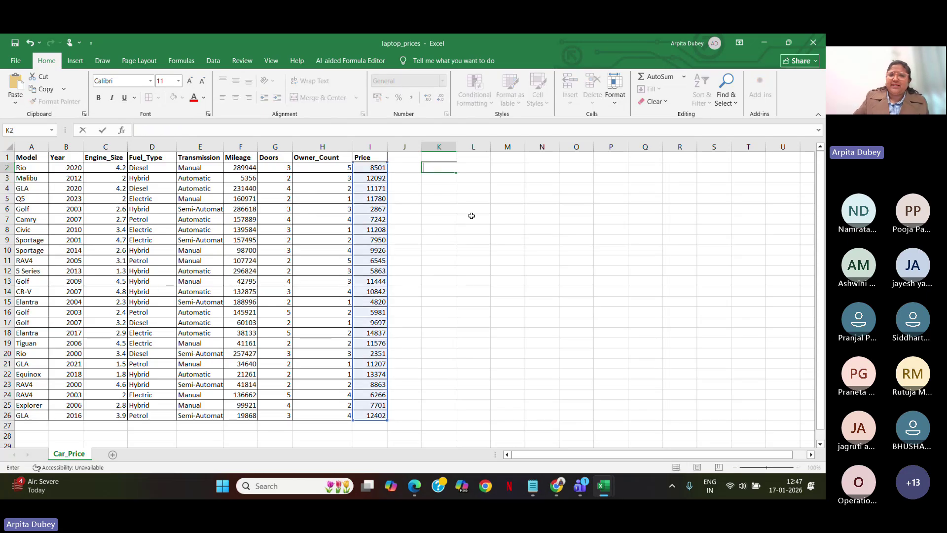
pyautogui.press('Return')
pyautogui.click(481, 238)
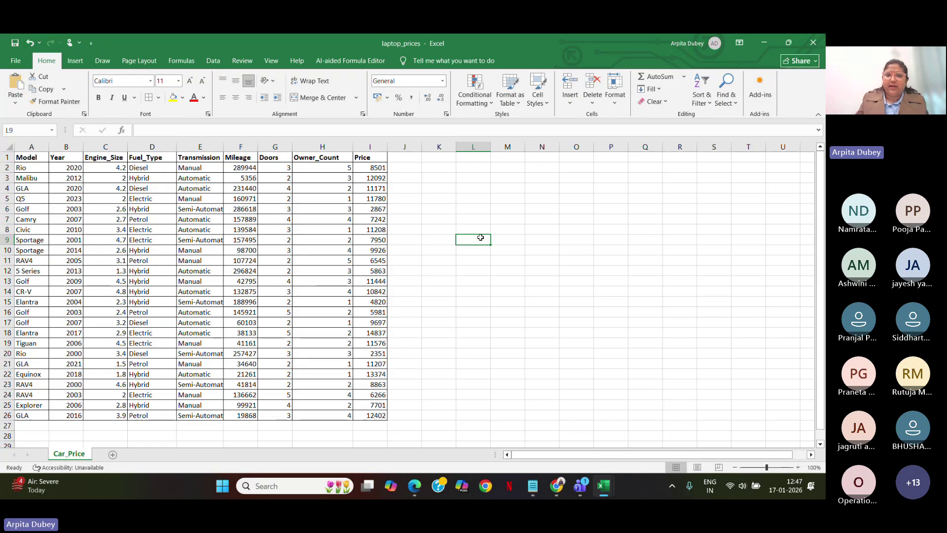
# Add the first car's Price and Mileage in K2 with =SUM(I2,F2), and fill the formula down to K26
pyautogui.click(437, 169)
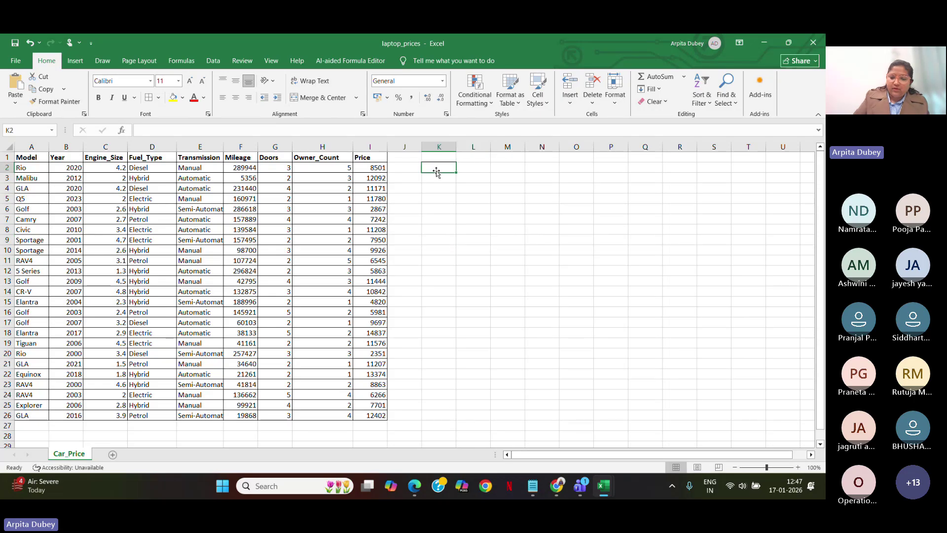
pyautogui.write('=sum')
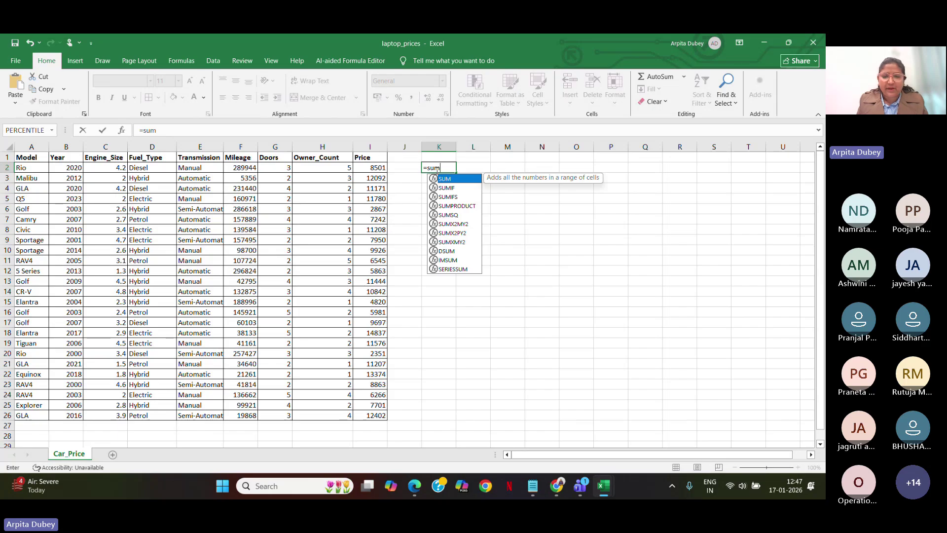
pyautogui.press('Tab')
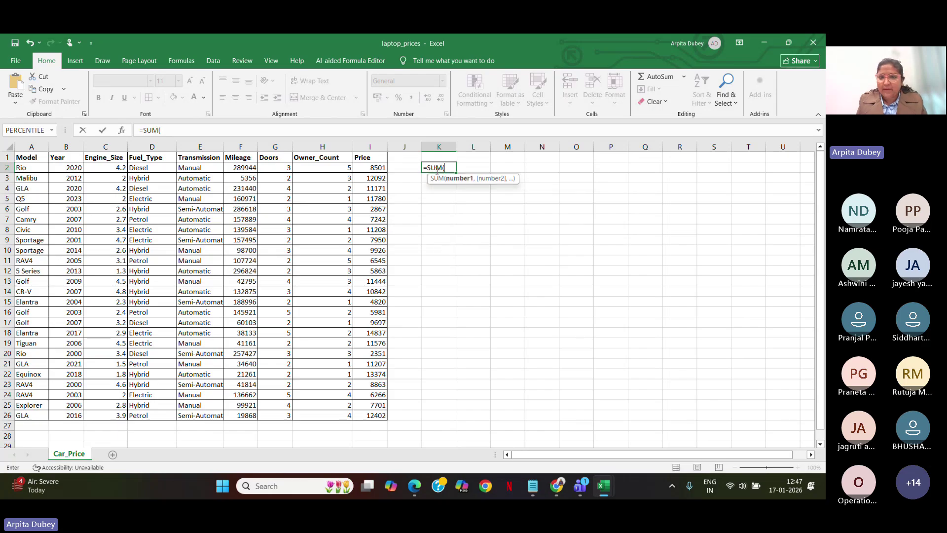
pyautogui.click(372, 168)
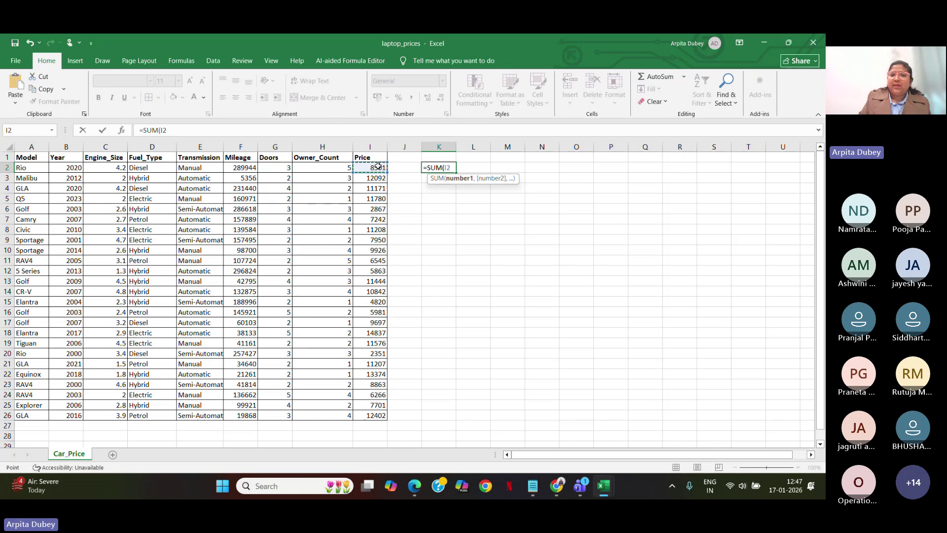
pyautogui.write(',')
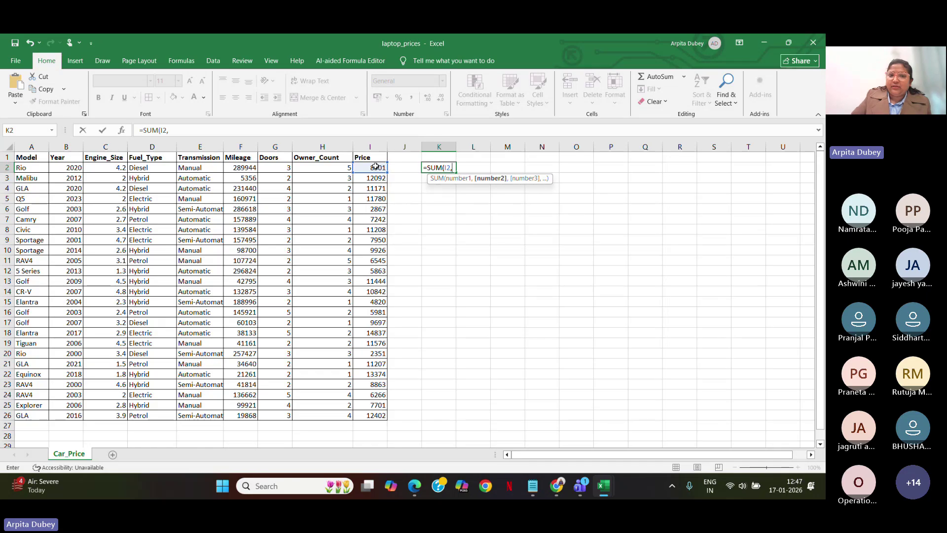
pyautogui.click(235, 167)
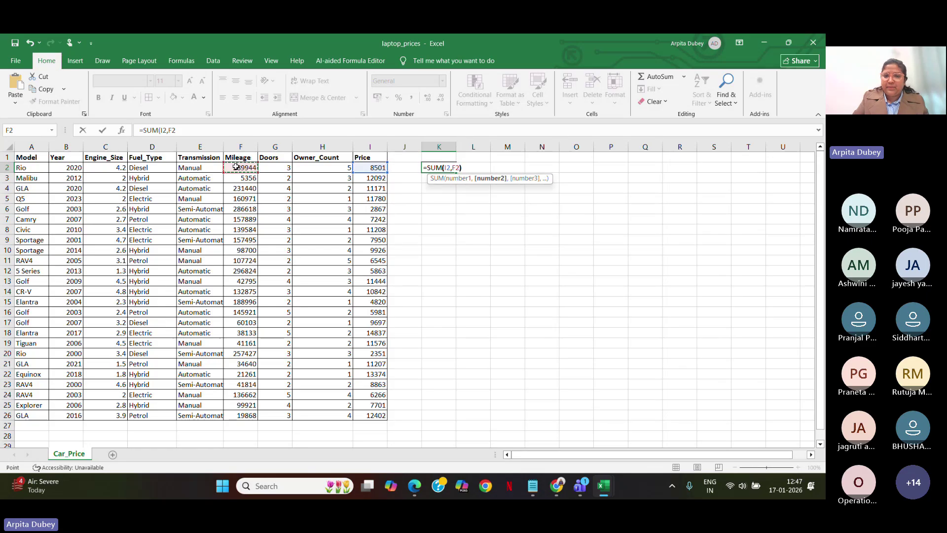
pyautogui.write(')')
pyautogui.press('Return')
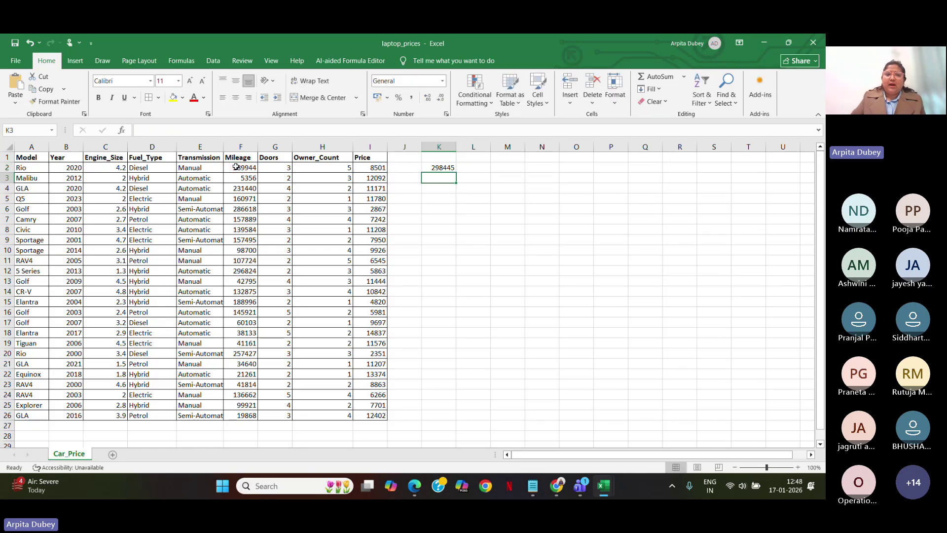
pyautogui.click(438, 168)
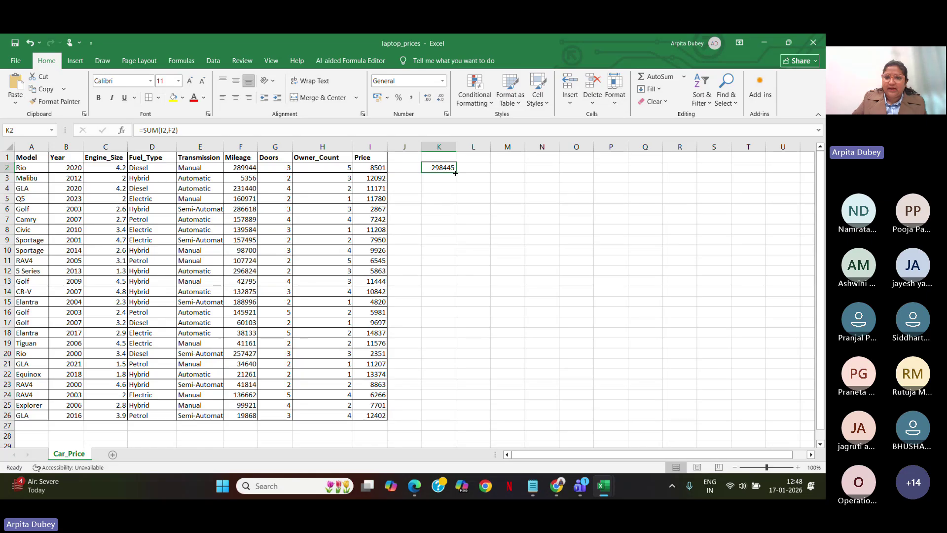
pyautogui.moveTo(455, 172); pyautogui.dragTo(457, 420)
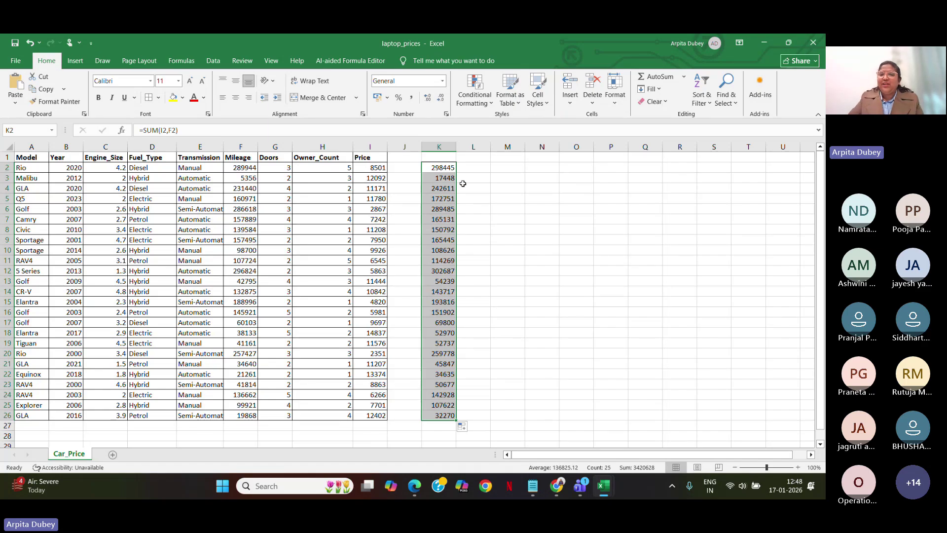
# Count the numeric entries of the Price column in cell L2 with =COUNT(I2:I26)
pyautogui.click(474, 168)
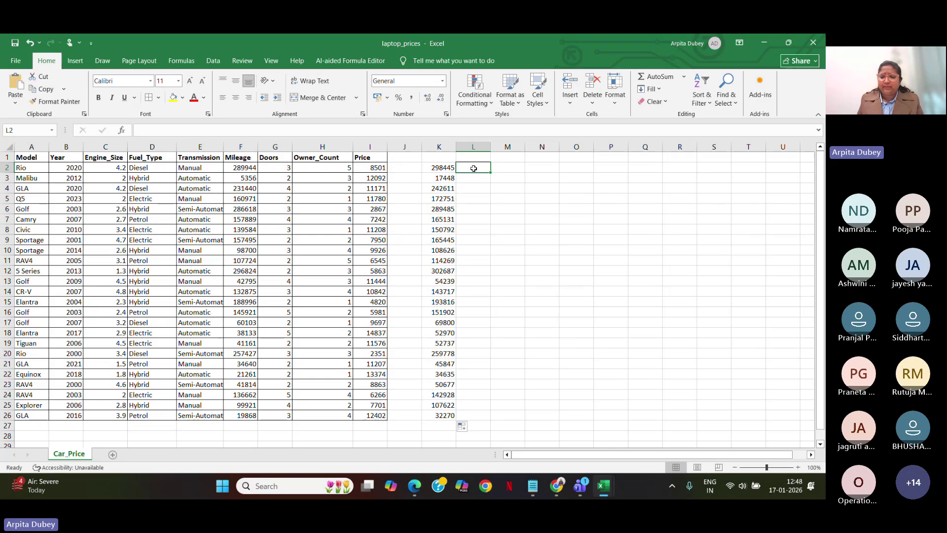
pyautogui.write('=')
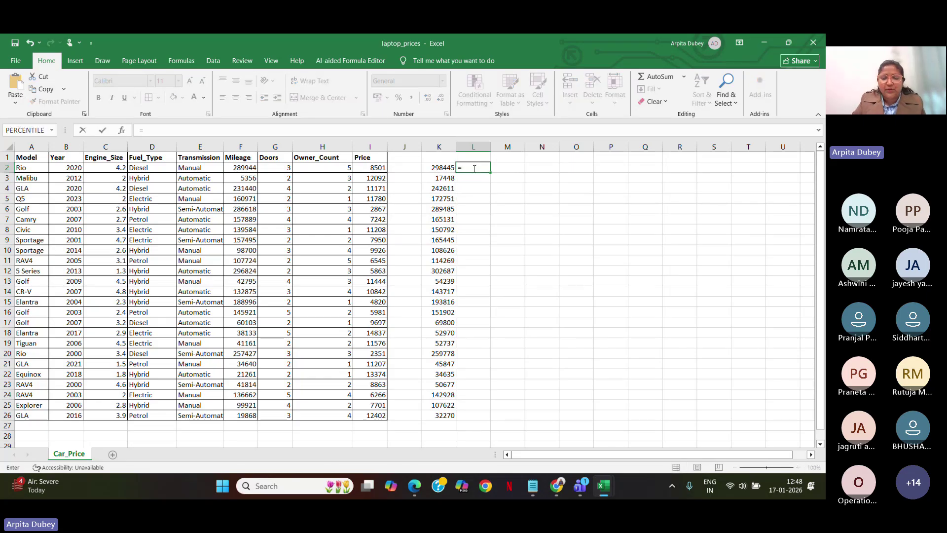
pyautogui.write('count')
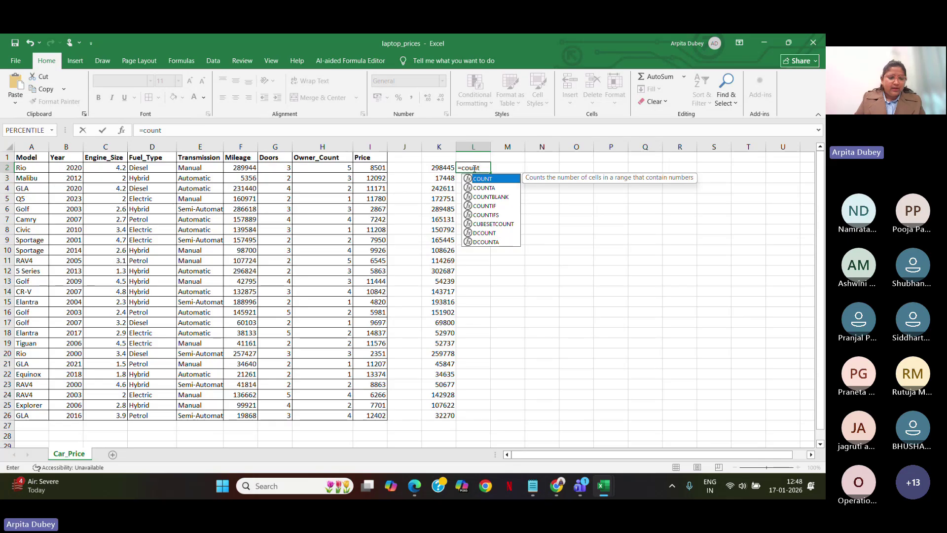
pyautogui.press('Tab')
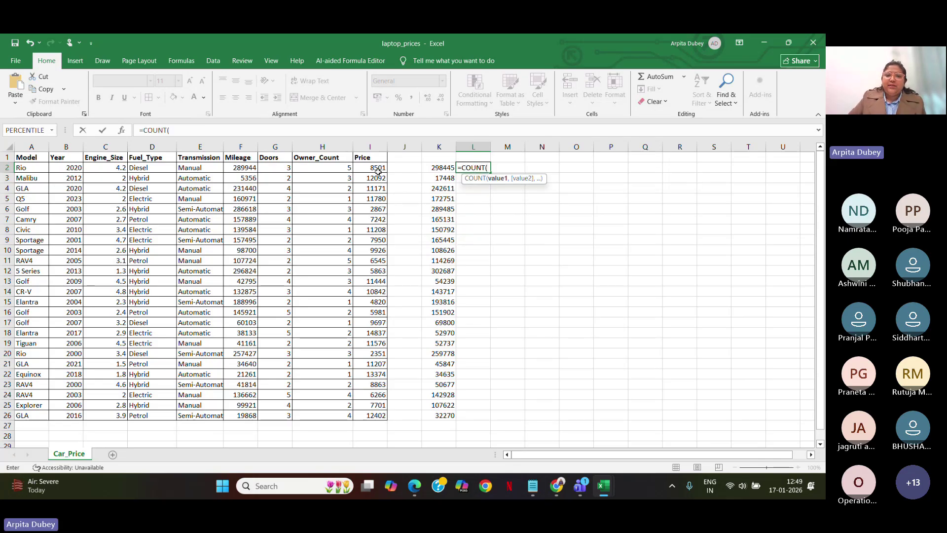
pyautogui.moveTo(377, 169); pyautogui.dragTo(381, 416)
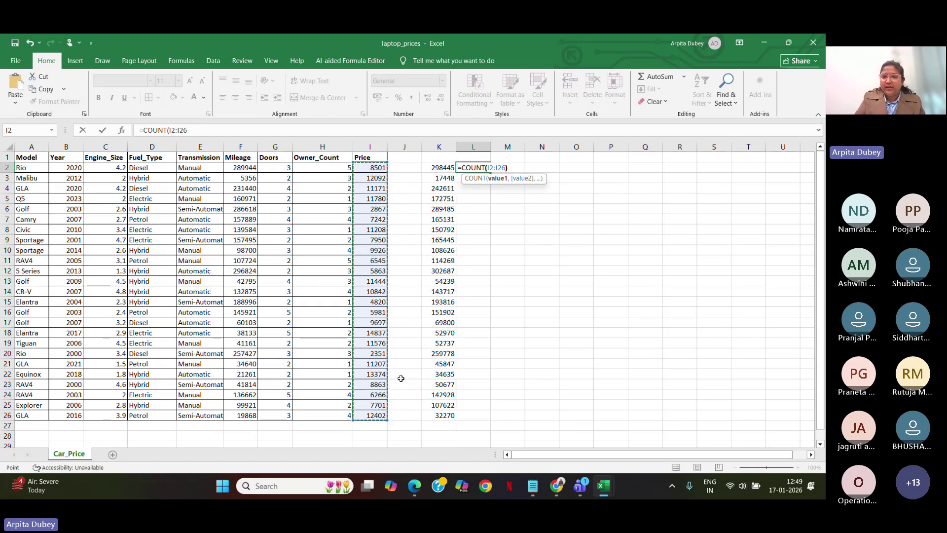
pyautogui.hotkey('ctrl', 'Return')
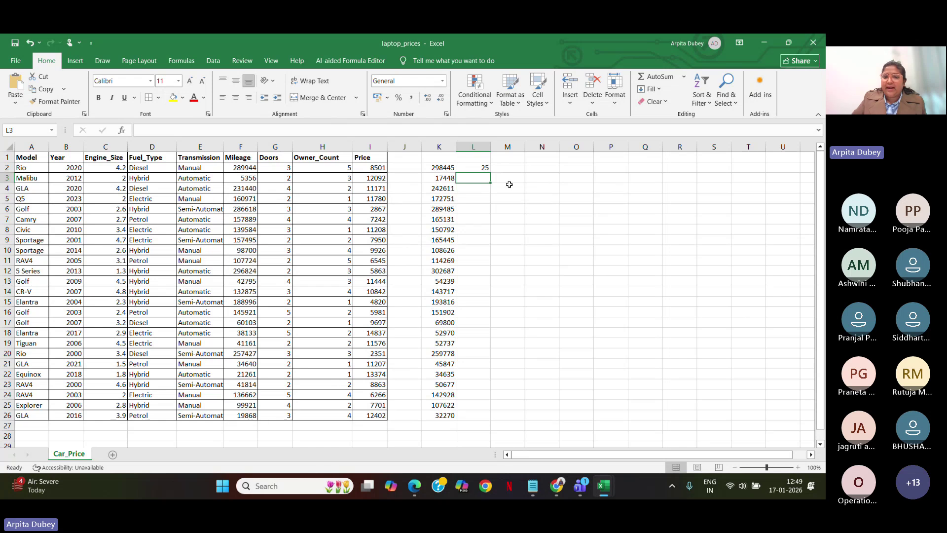
pyautogui.click(470, 168)
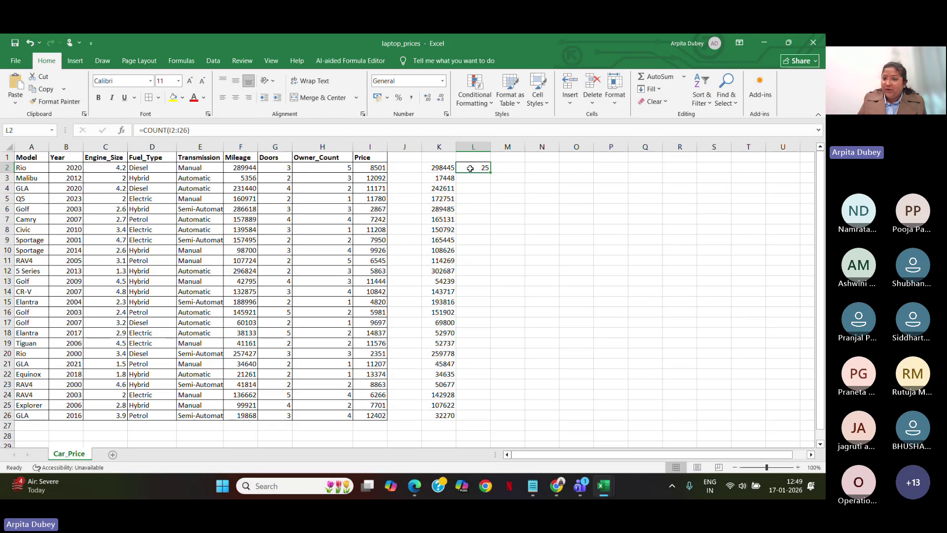
# Calculate the average of the Mileage column in cell M2 with =AVERAGE(F2:F26)
pyautogui.click(509, 169)
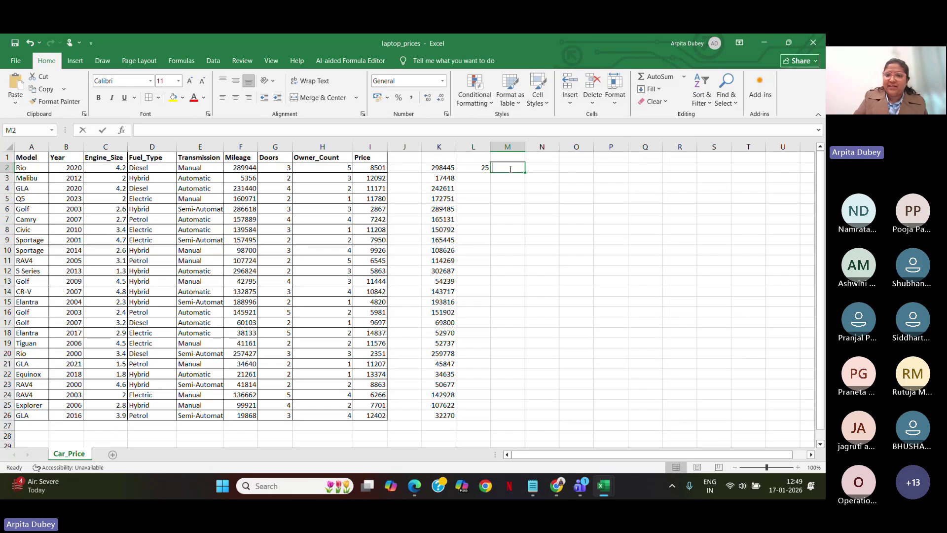
pyautogui.write('=average')
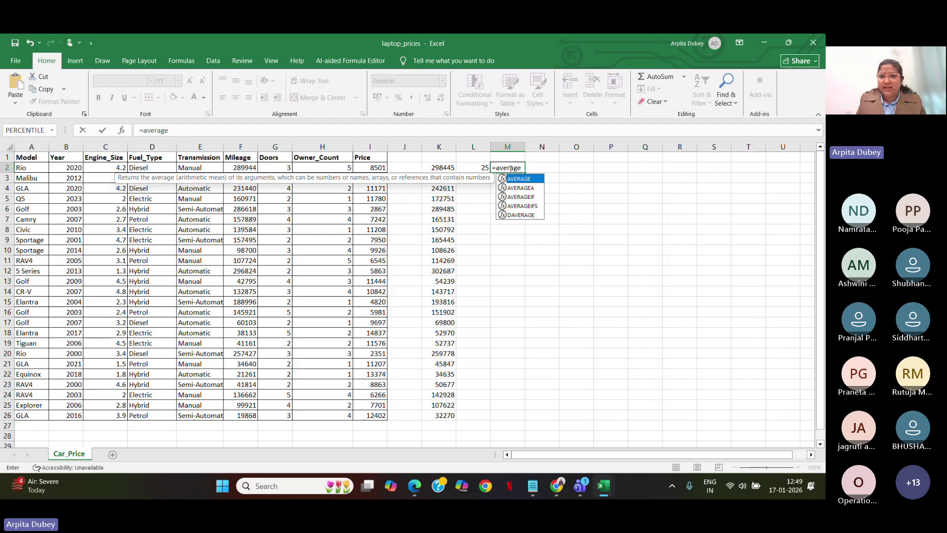
pyautogui.press('Tab')
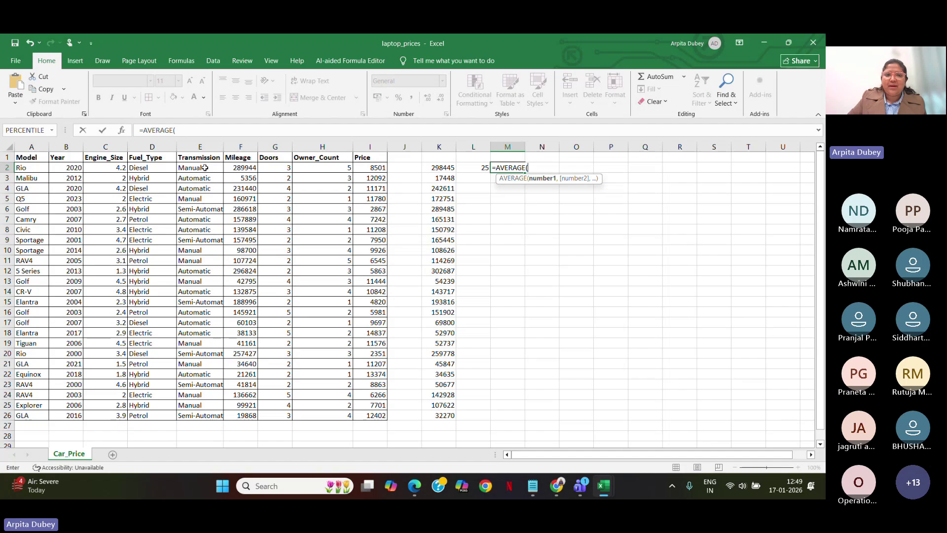
pyautogui.click(238, 169)
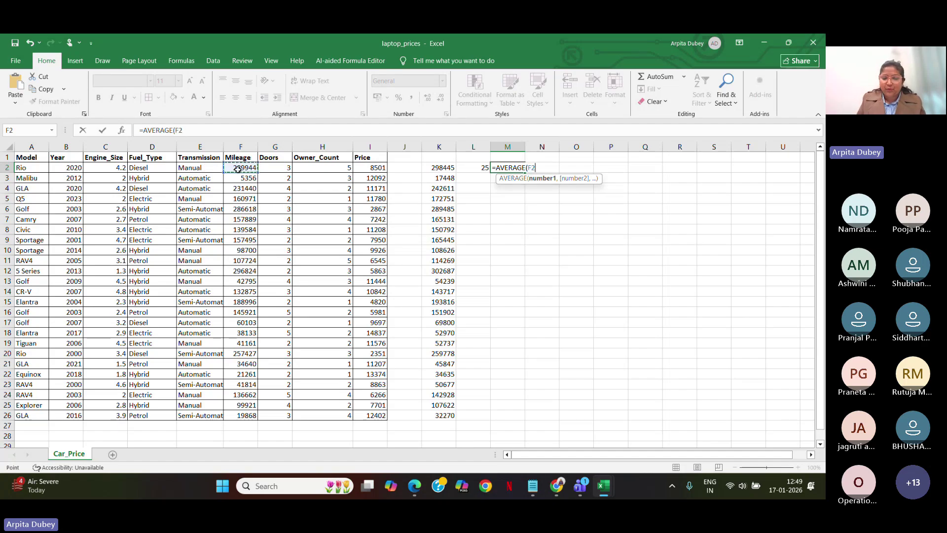
pyautogui.hotkey('ctrl', 'shift', 'Down')
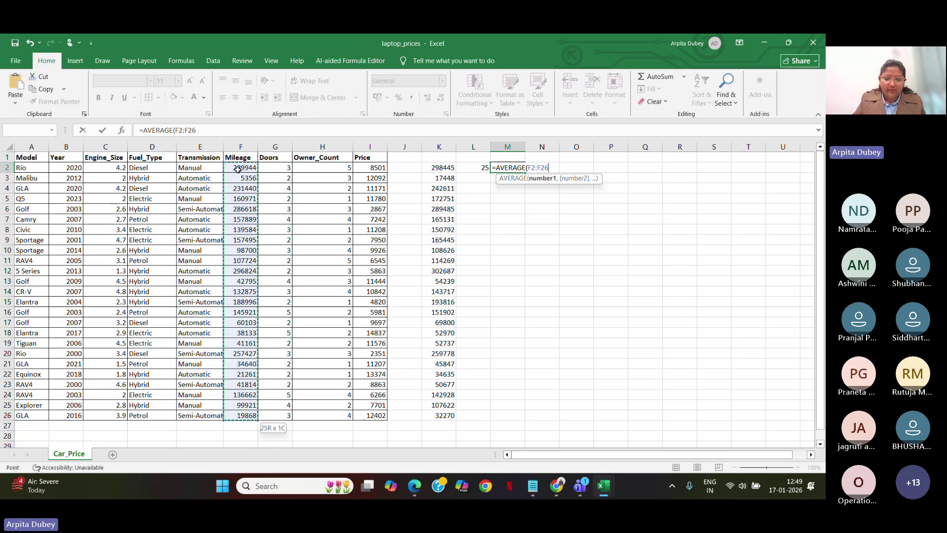
pyautogui.write(')')
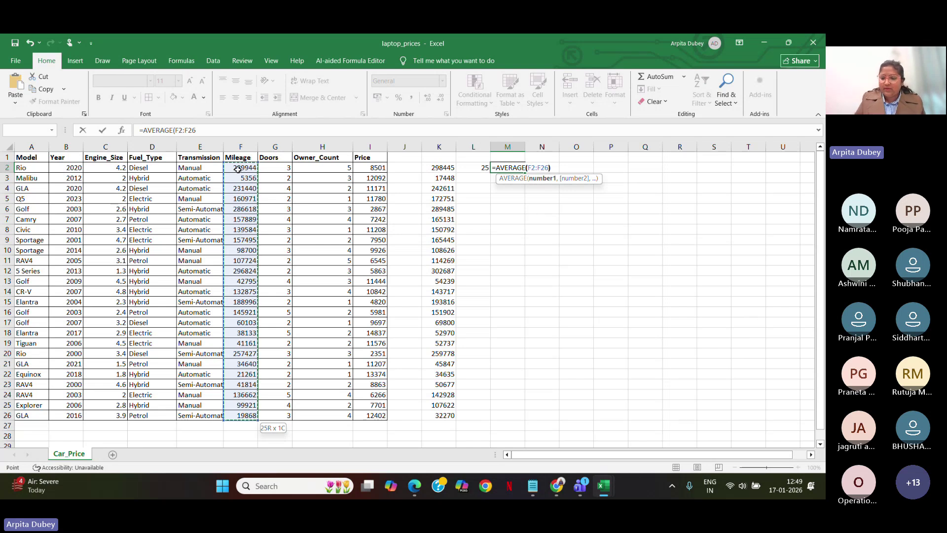
pyautogui.press('Return')
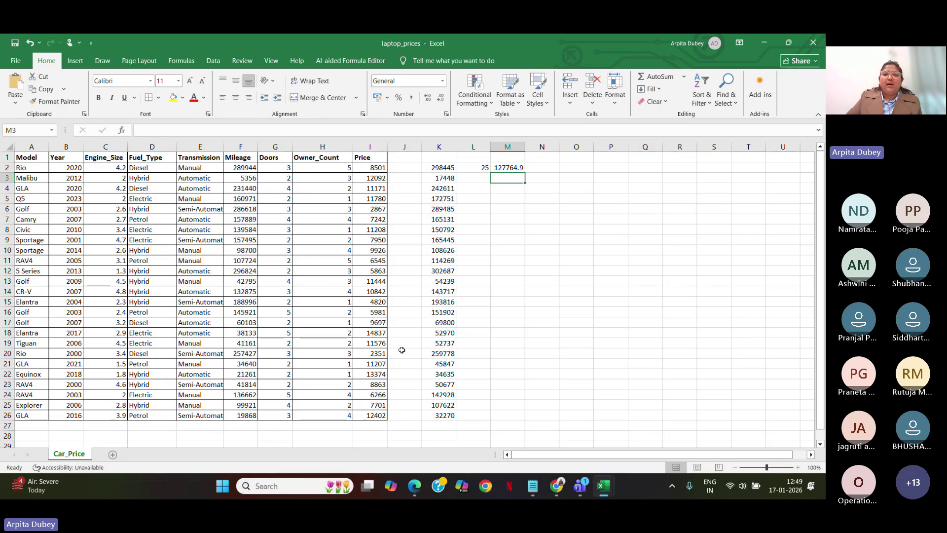
# Review the formulas in K2, L2 and M2 and the functions offered by AutoSum
pyautogui.click(444, 169)
pyautogui.click(471, 168)
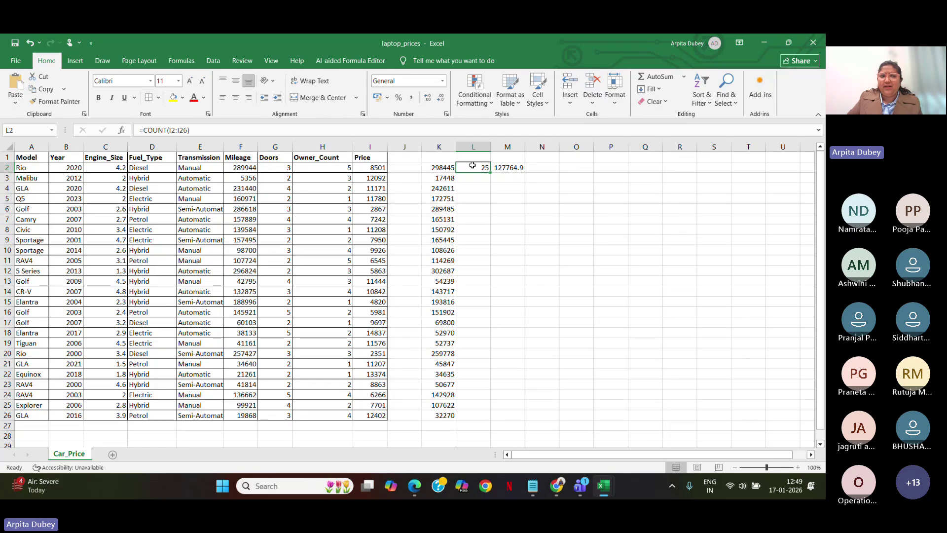
pyautogui.click(516, 168)
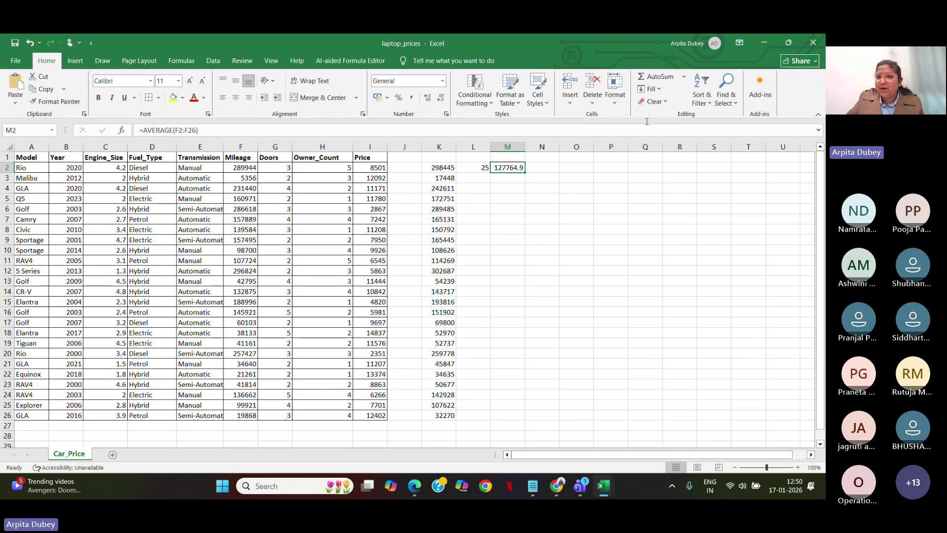
pyautogui.click(686, 76)
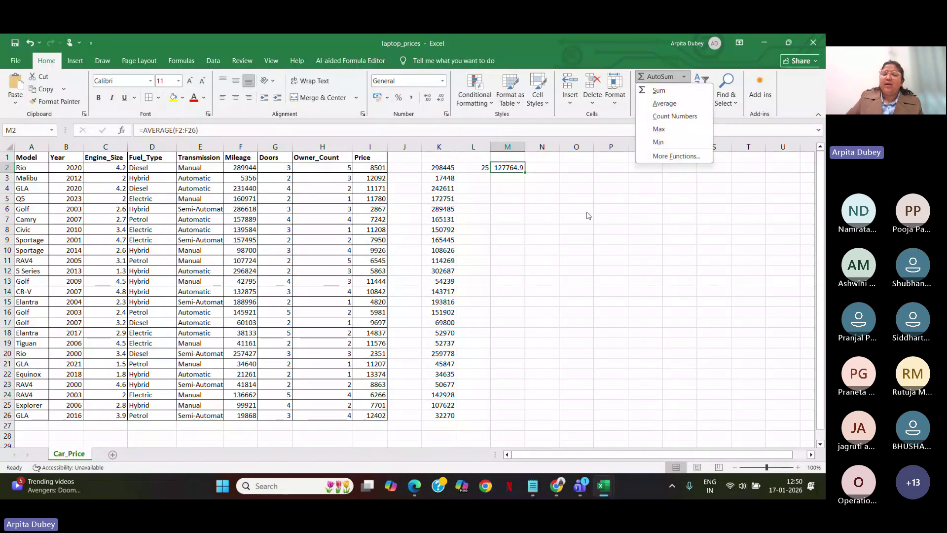
pyautogui.click(562, 297)
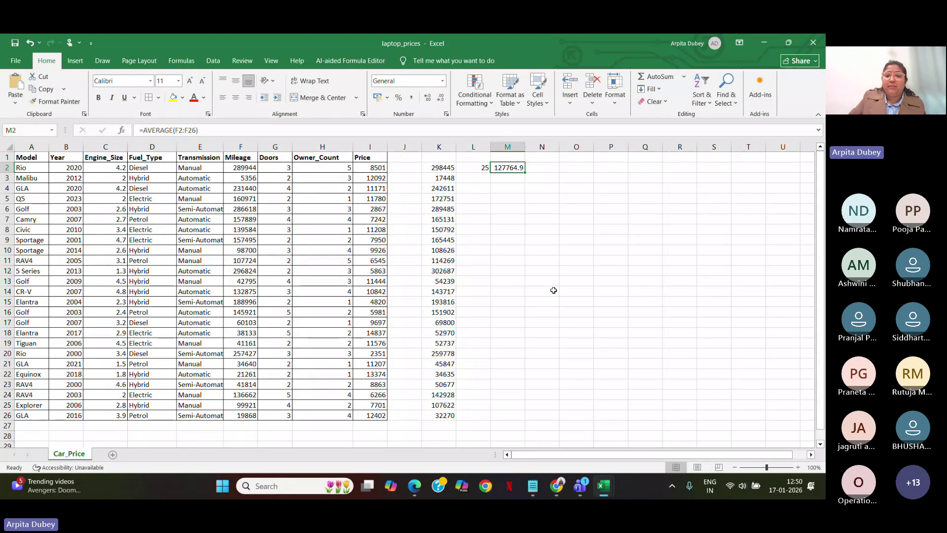
# Clear the practice formulas from the range K2:M26
pyautogui.moveTo(448, 168); pyautogui.dragTo(503, 415)
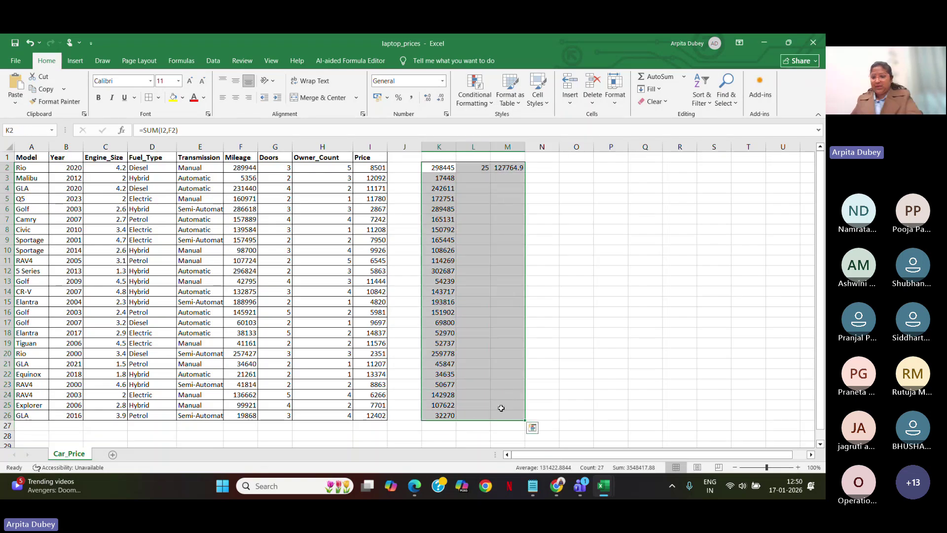
pyautogui.press('Delete')
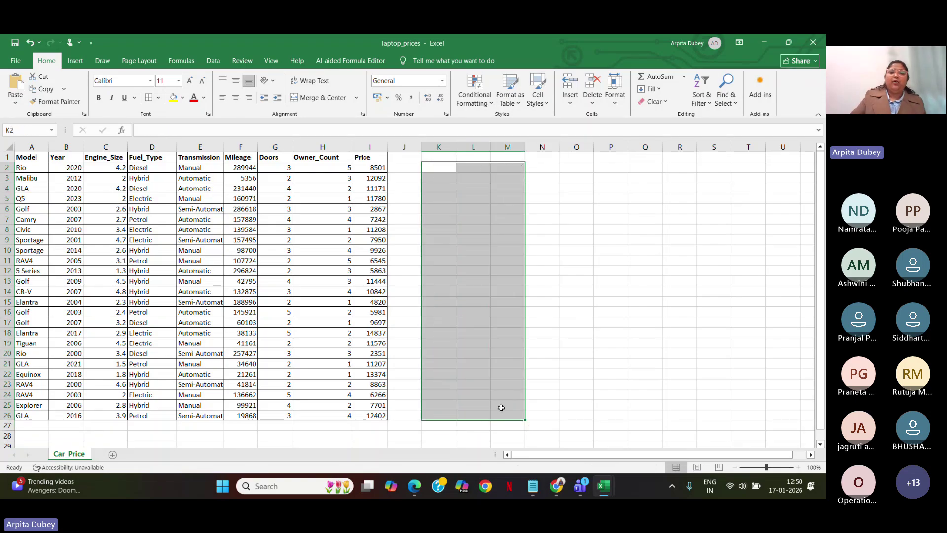
pyautogui.click(565, 233)
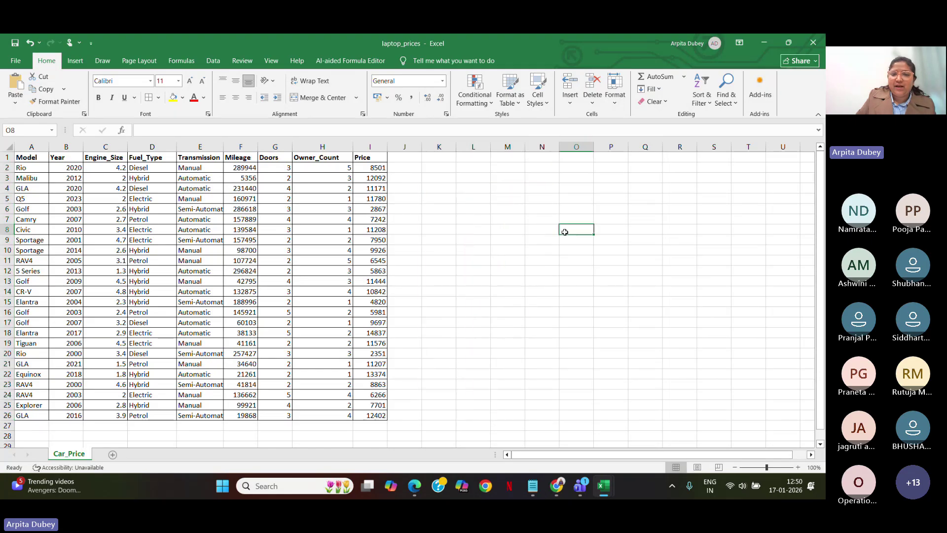
# Copy the Model header and the Rio entry from A1:A2 into K3:K4
pyautogui.click(441, 189)
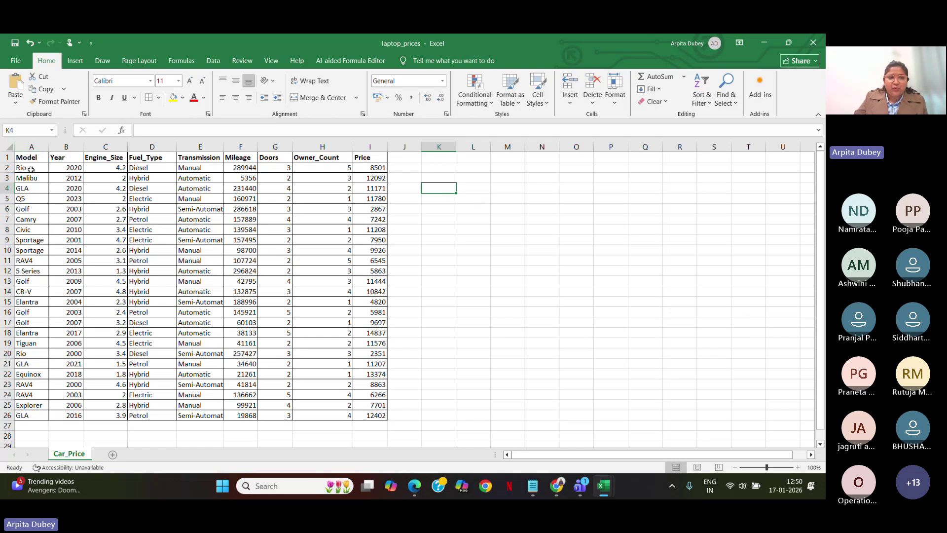
pyautogui.moveTo(36, 155); pyautogui.dragTo(36, 166)
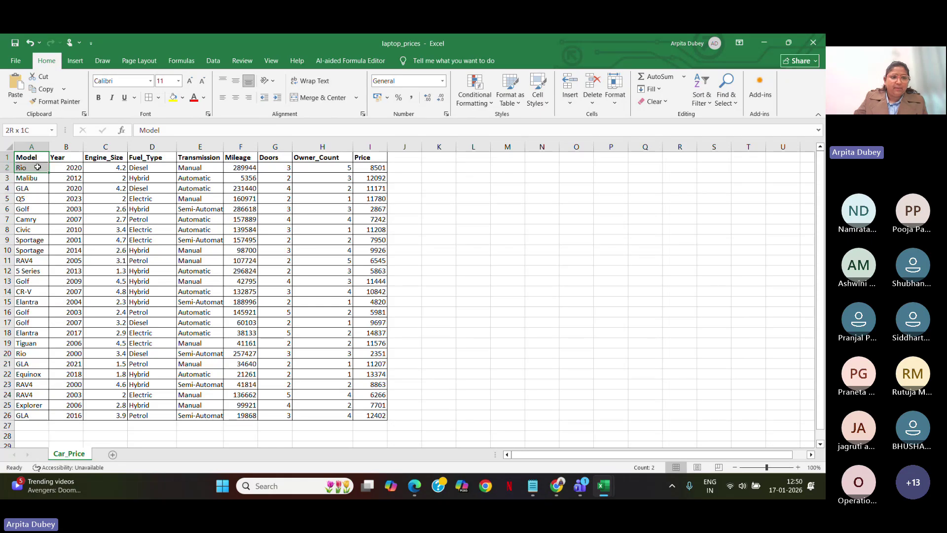
pyautogui.hotkey('ctrl', 'c')
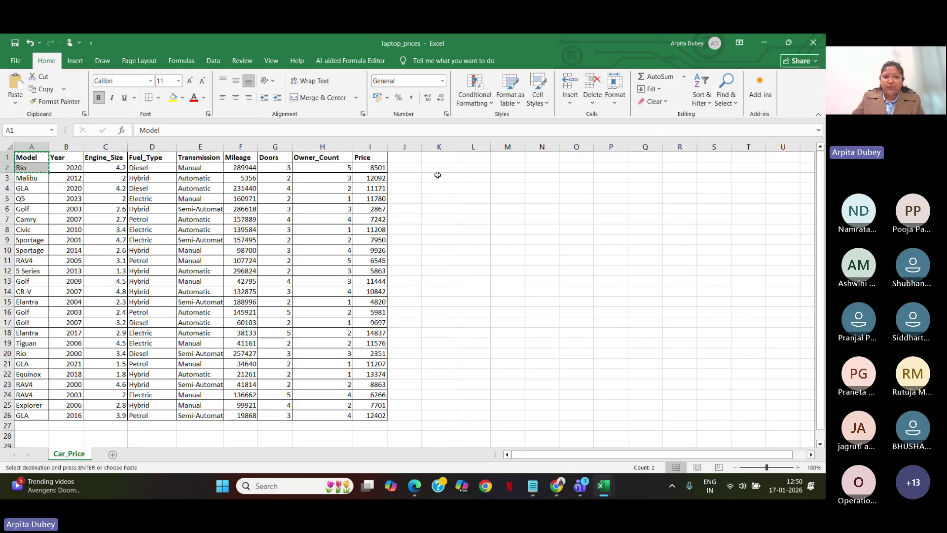
pyautogui.moveTo(439, 179); pyautogui.dragTo(442, 187)
pyautogui.hotkey('ctrl', 'v')
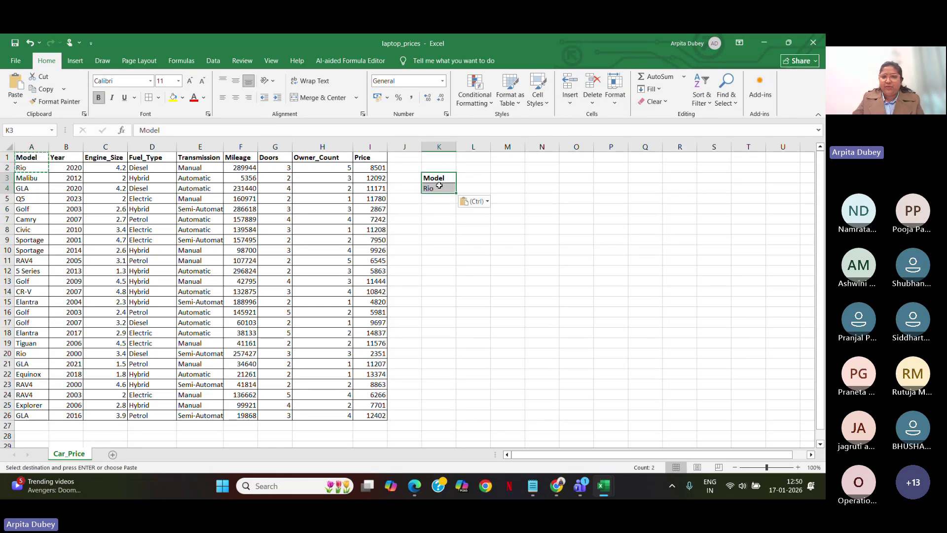
# Total the prices of the Rio model in L4 with =SUMIF(A2:A26,K4,I2:I26), and review the formula's arguments
pyautogui.click(472, 190)
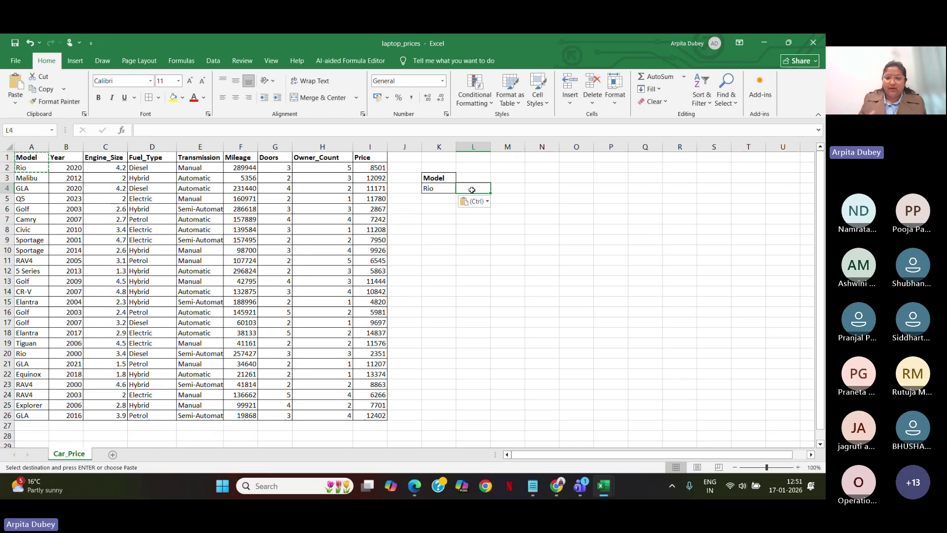
pyautogui.doubleClick(472, 190)
pyautogui.write('=')
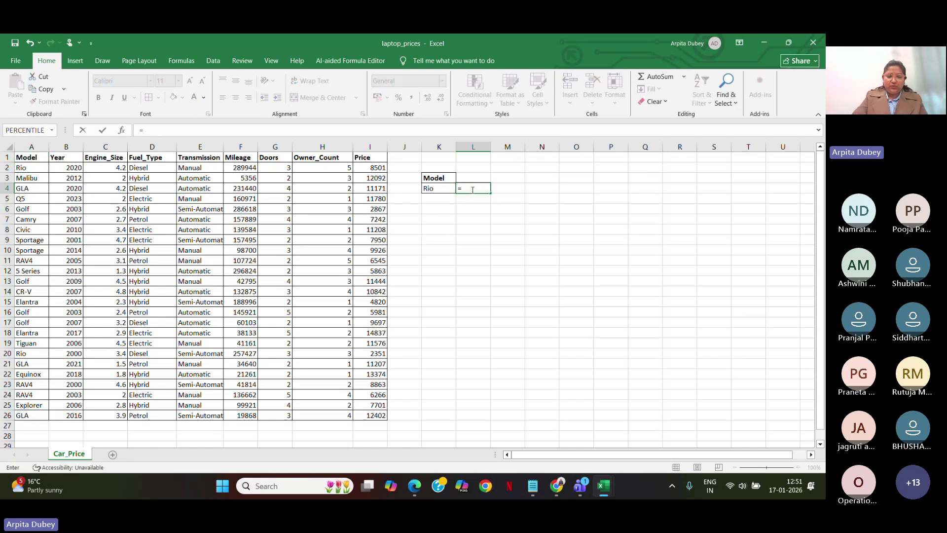
pyautogui.write('sum')
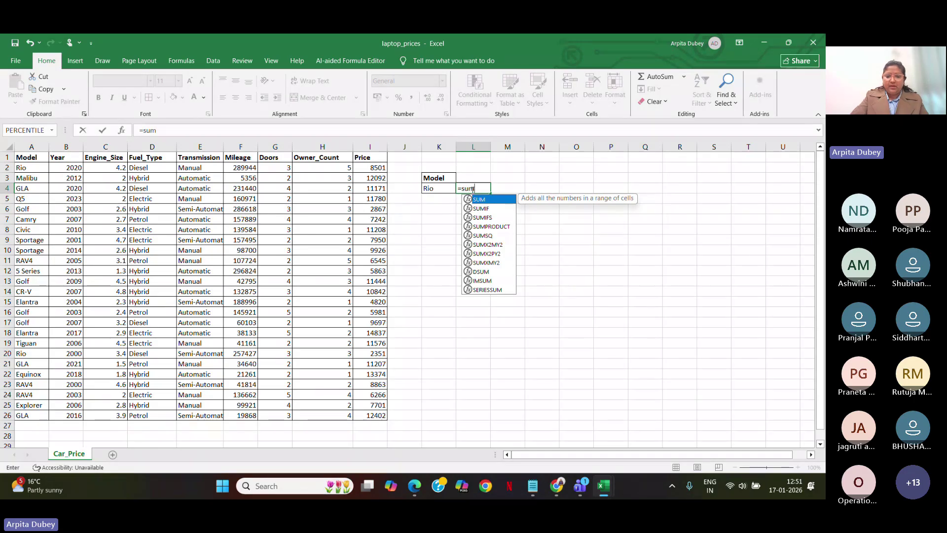
pyautogui.write('if')
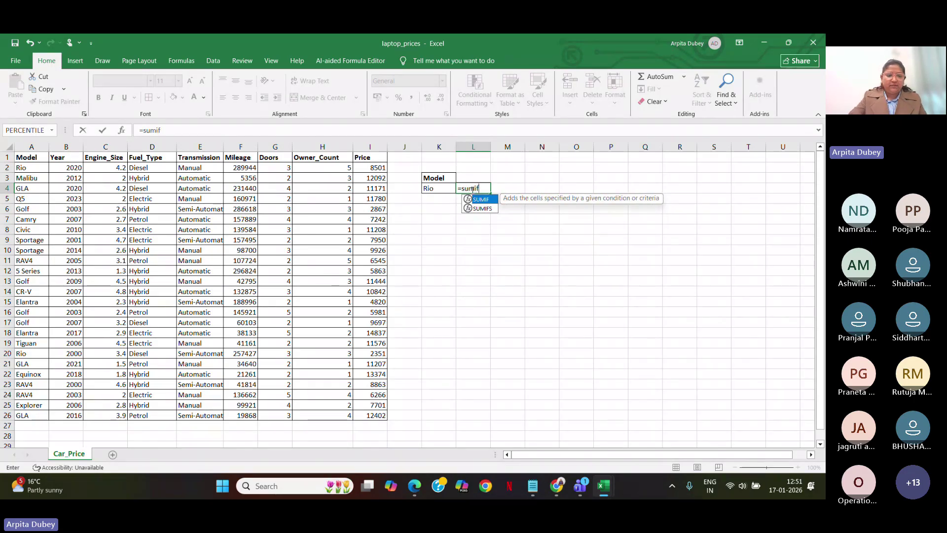
pyautogui.press('Tab')
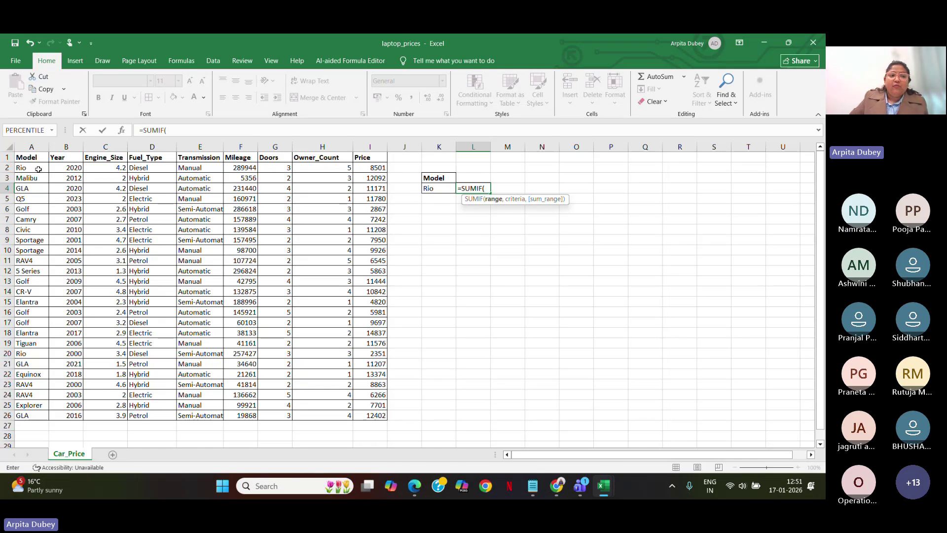
pyautogui.moveTo(38, 169); pyautogui.dragTo(34, 415)
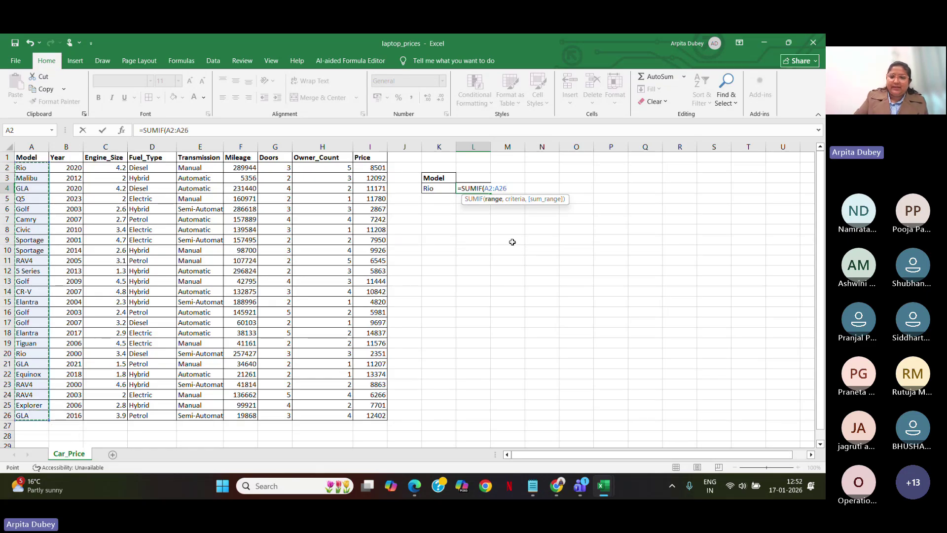
pyautogui.write(',')
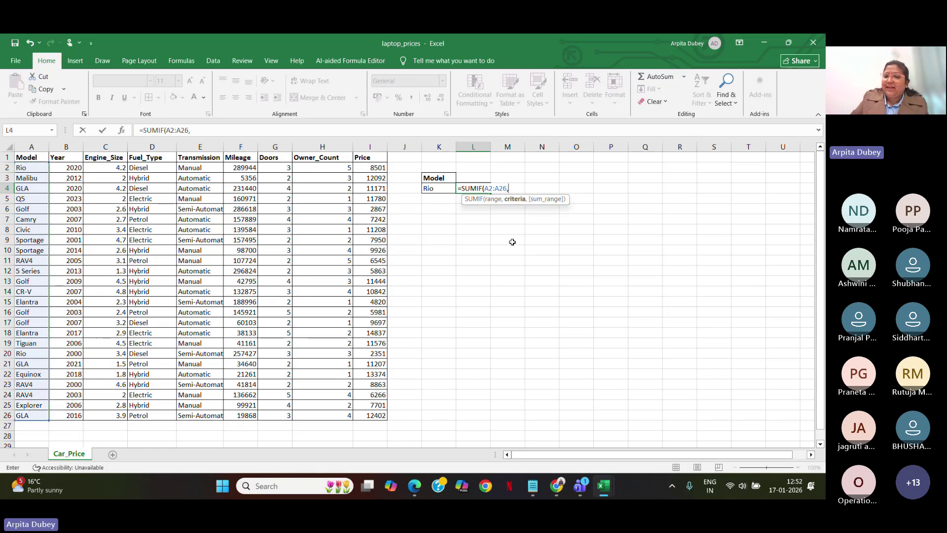
pyautogui.click(433, 190)
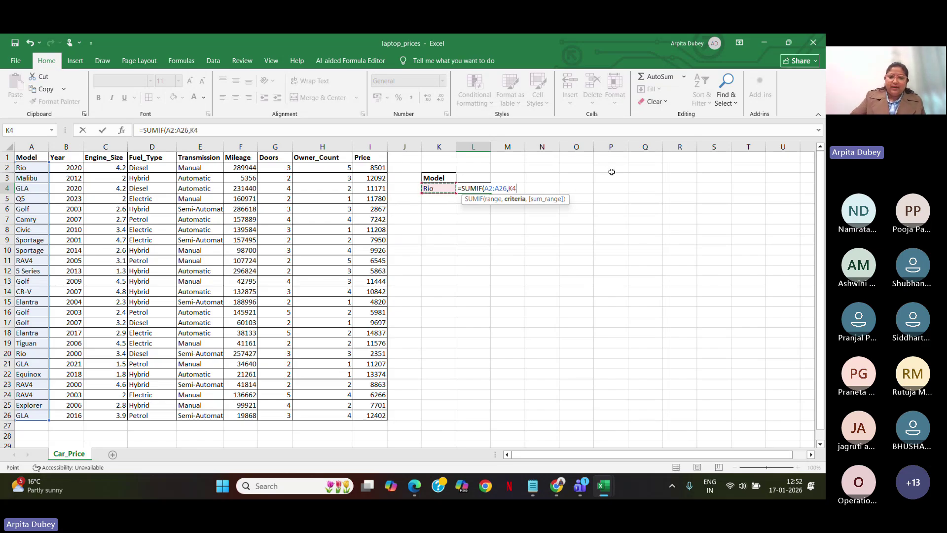
pyautogui.write(',')
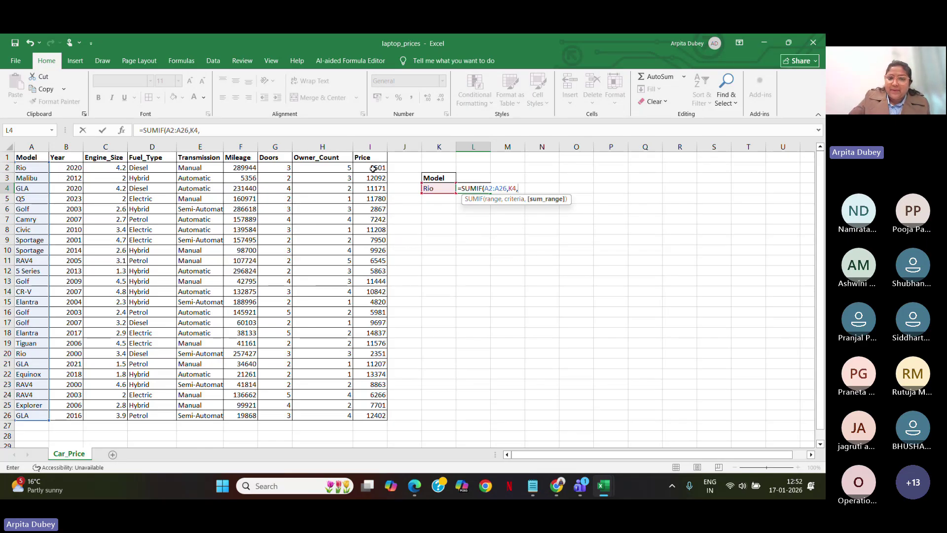
pyautogui.moveTo(373, 168); pyautogui.dragTo(381, 415)
pyautogui.write(')')
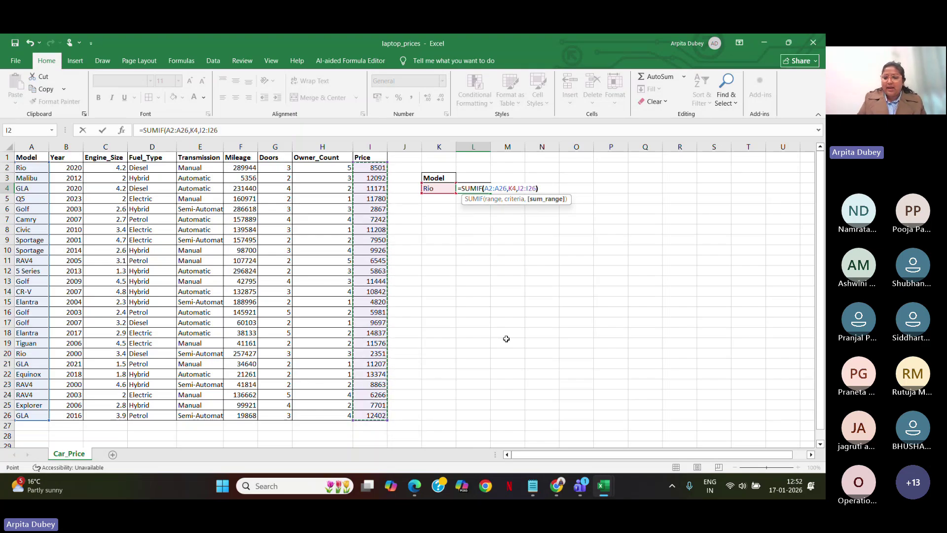
pyautogui.press('Return')
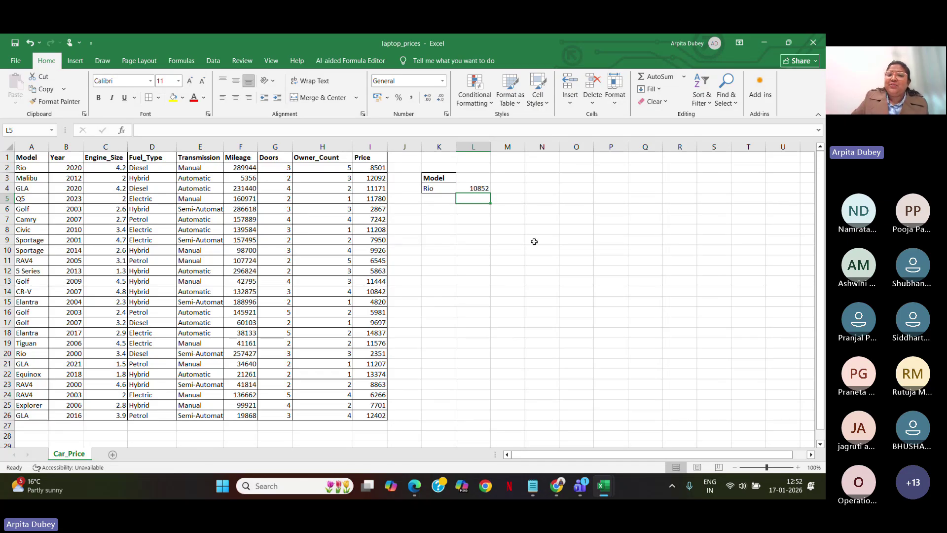
pyautogui.doubleClick(473, 189)
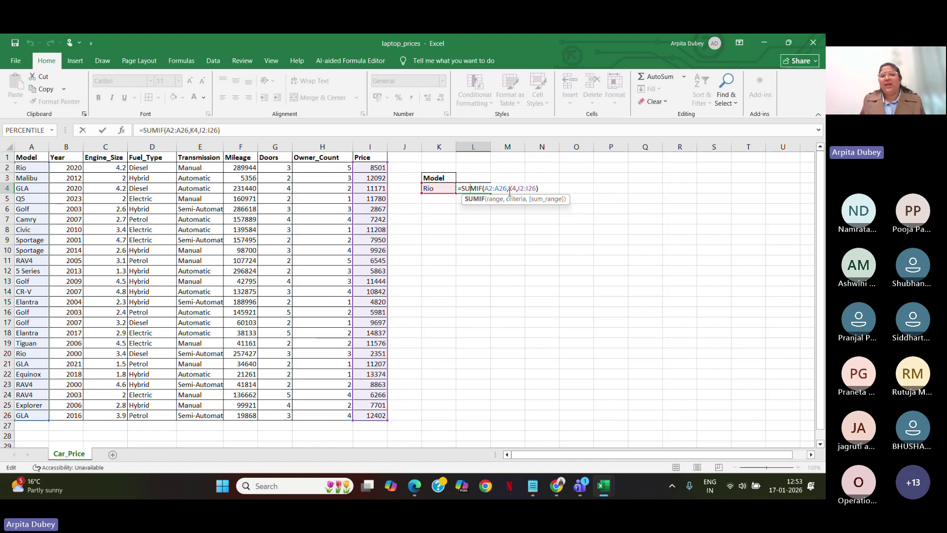
pyautogui.click(499, 269)
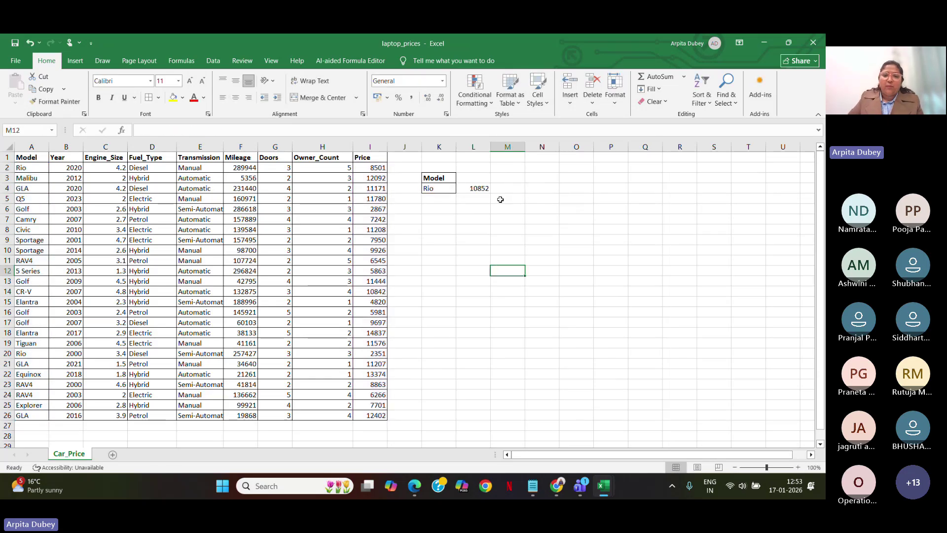
# Count the prices above 10000 in N4 with =COUNTIF(I2:I26,">10000")
pyautogui.click(545, 188)
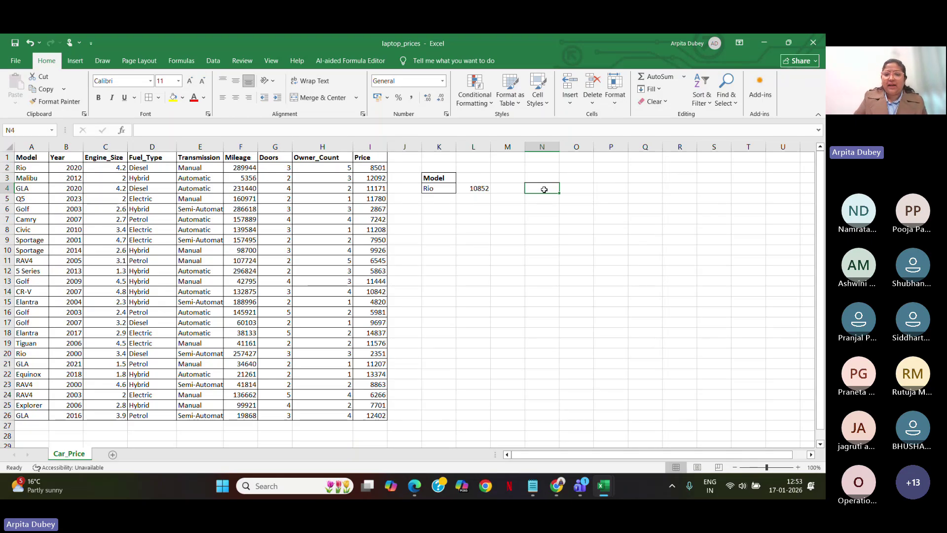
pyautogui.write('=c')
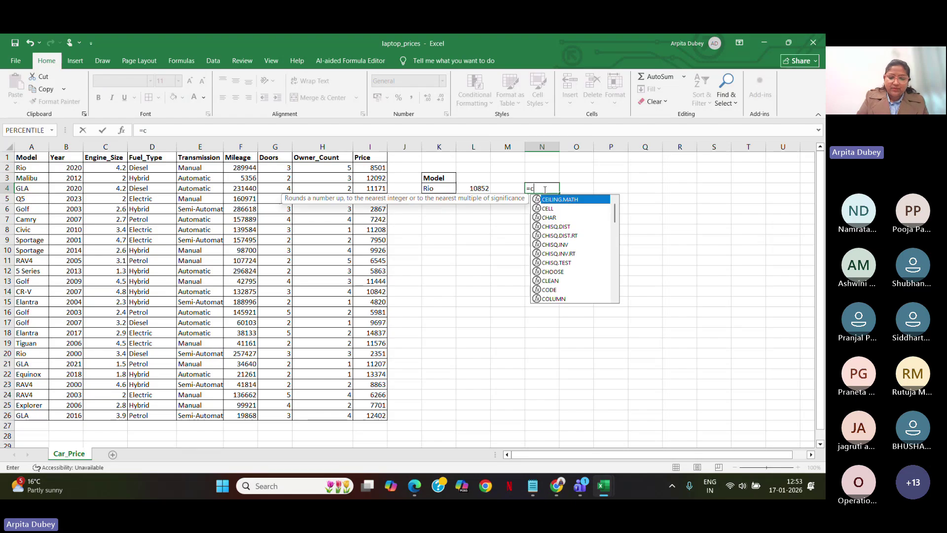
pyautogui.write('ountif')
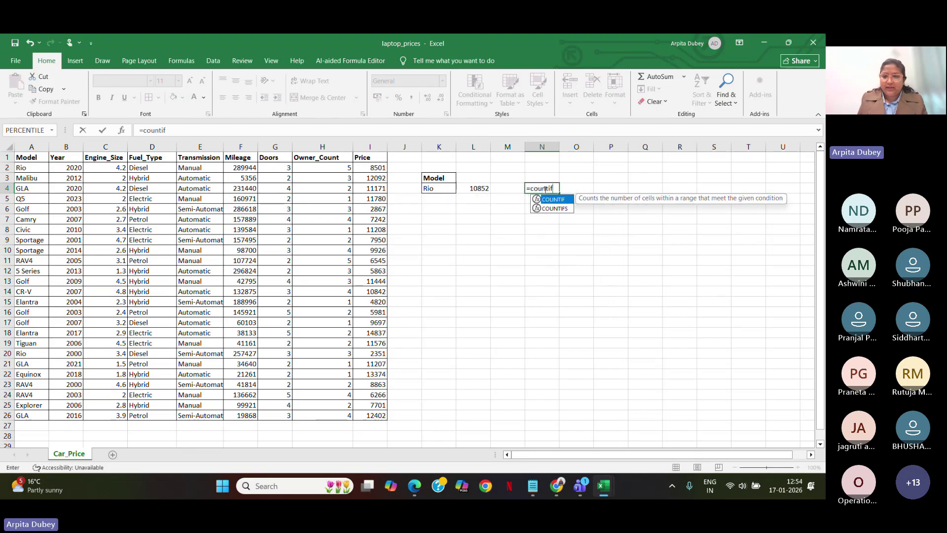
pyautogui.press('Tab')
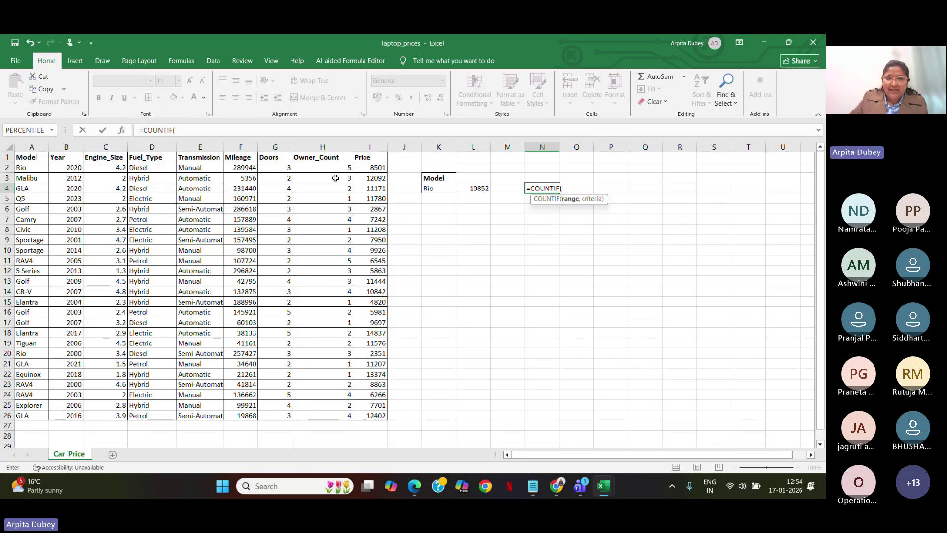
pyautogui.moveTo(369, 168); pyautogui.dragTo(371, 416)
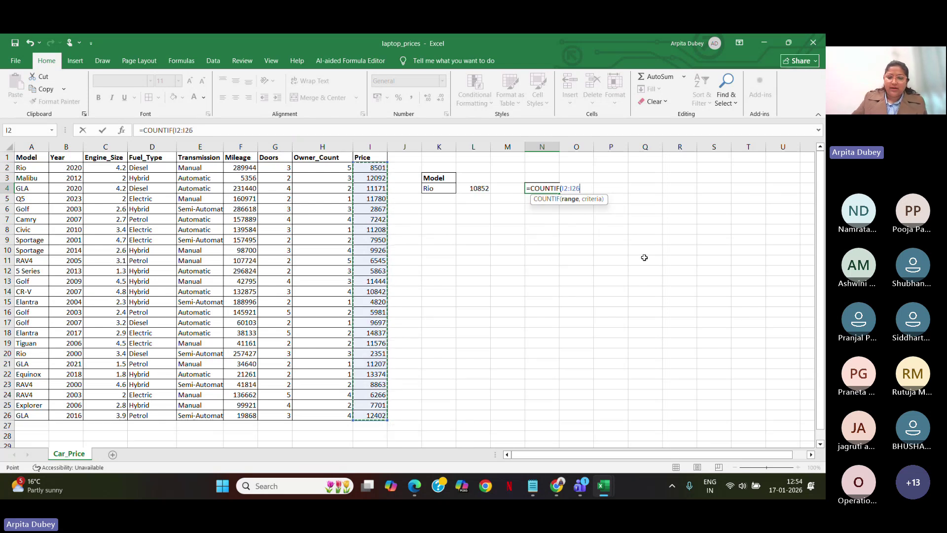
pyautogui.write(',')
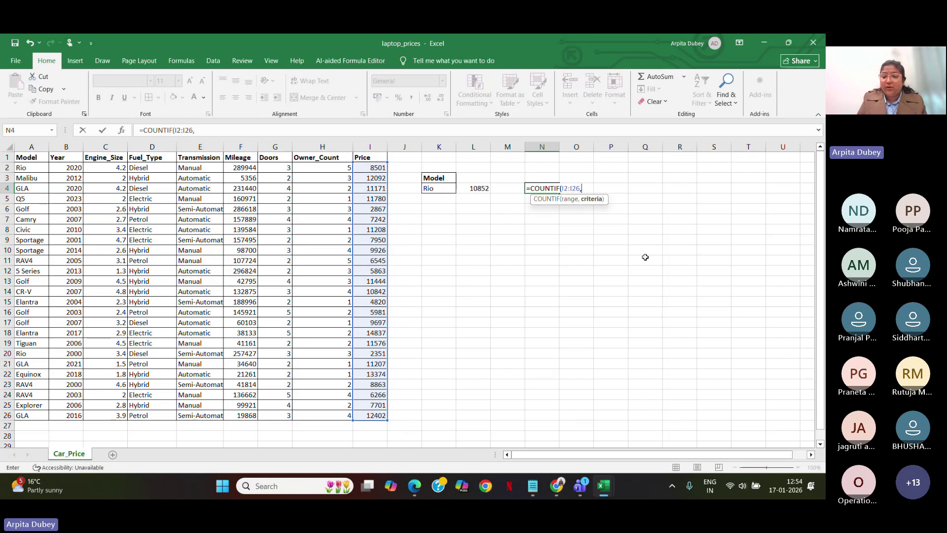
pyautogui.write('"')
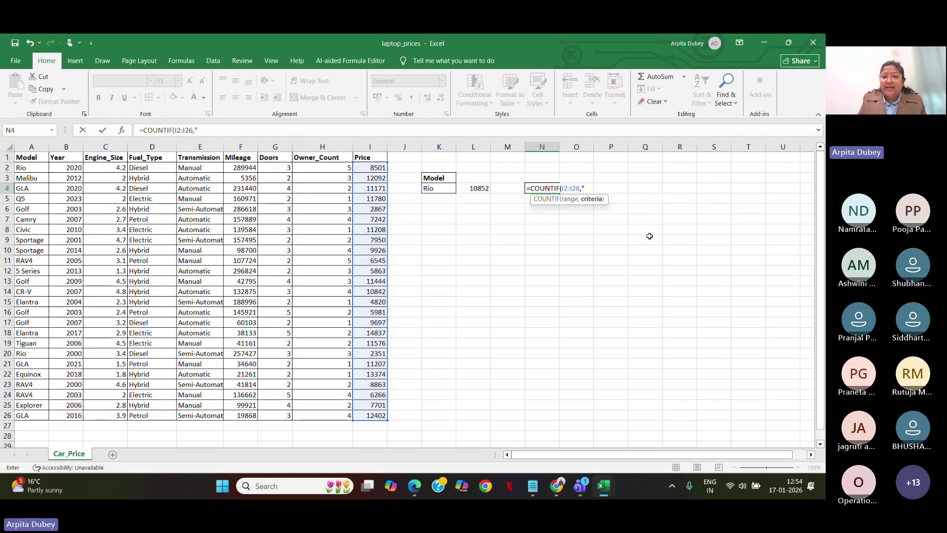
pyautogui.write('>')
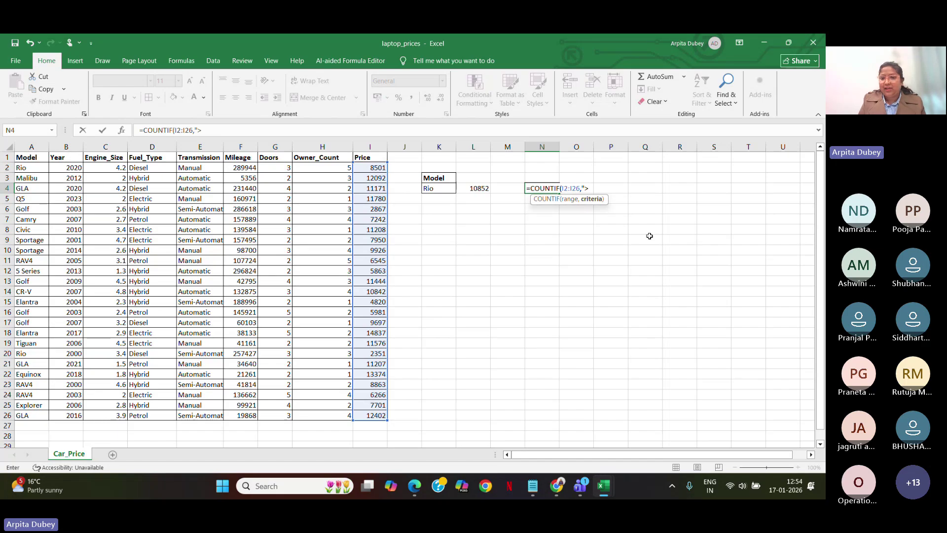
pyautogui.write('10000')
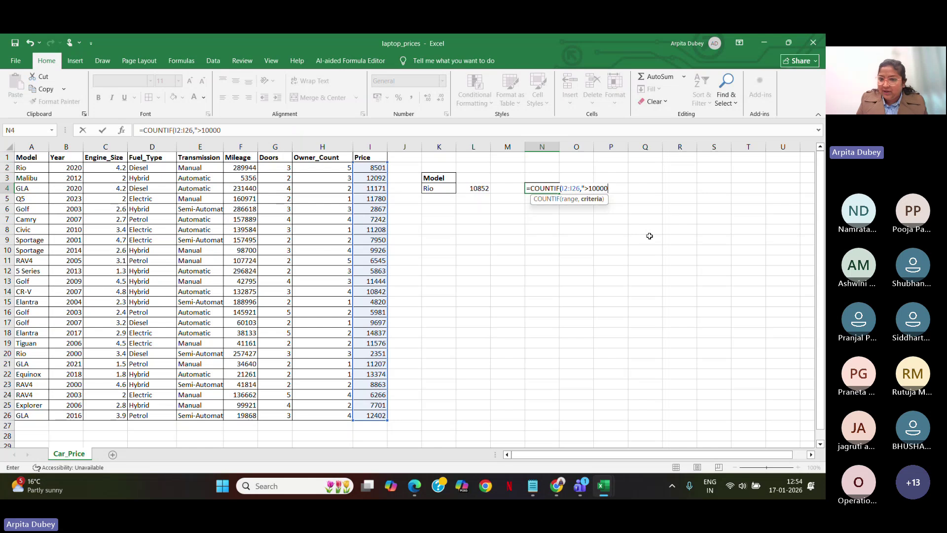
pyautogui.write('"')
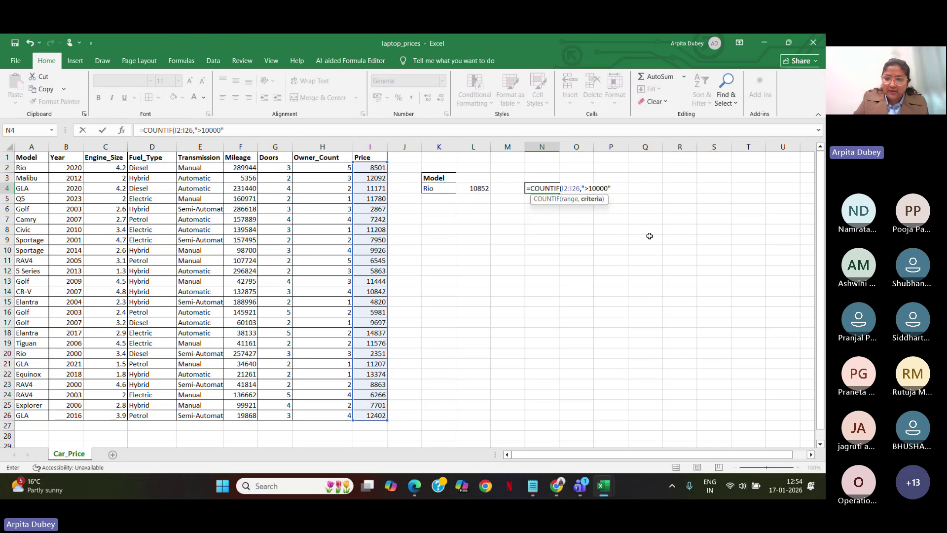
pyautogui.write(')')
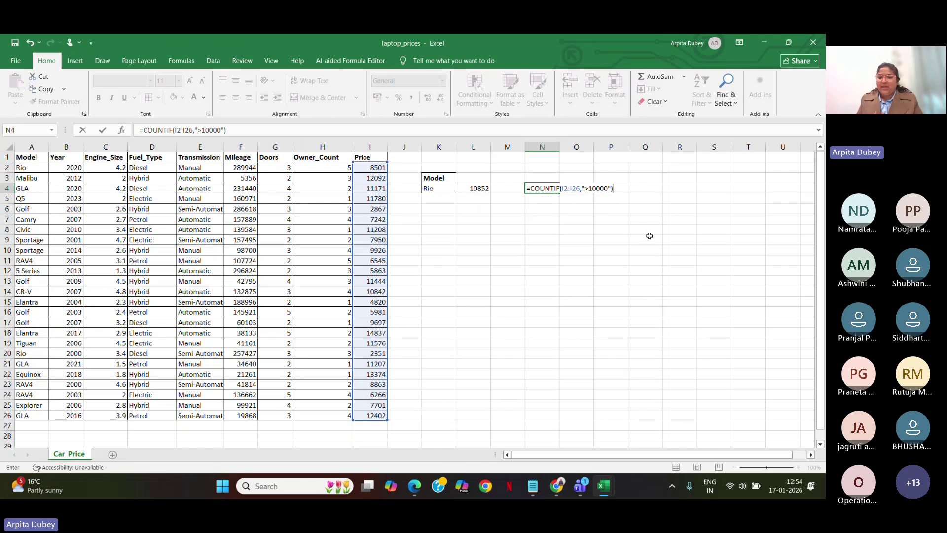
pyautogui.press('Return')
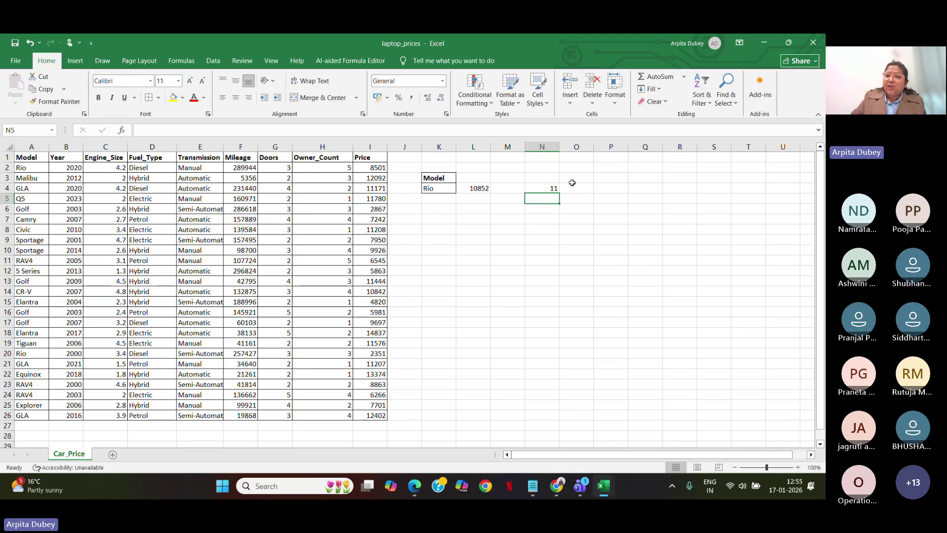
# Review the range and criteria arguments of the COUNTIF formula in N4
pyautogui.doubleClick(542, 188)
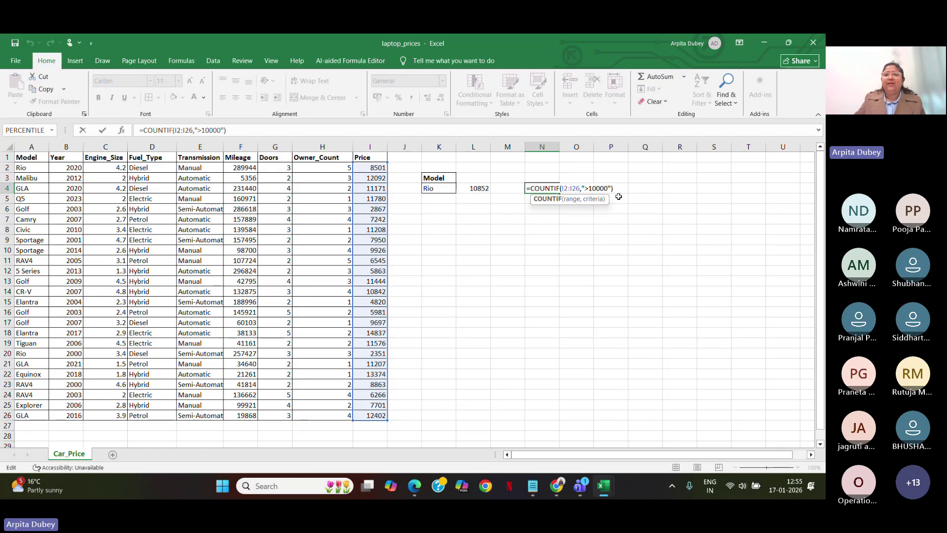
pyautogui.click(618, 257)
pyautogui.click(545, 180)
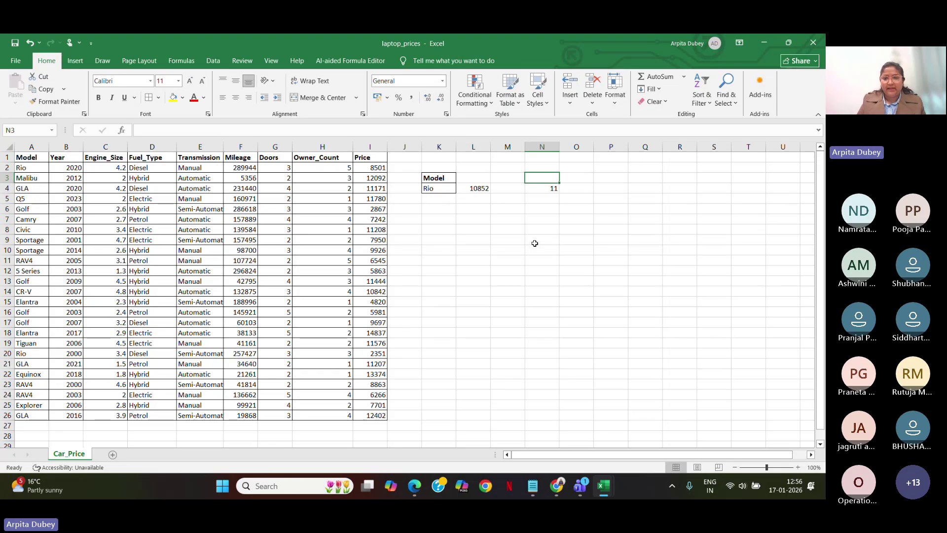
# Copy the Model header and the Rio entry from K3:K4 into P7:P8
pyautogui.click(438, 180)
pyautogui.moveTo(437, 180); pyautogui.dragTo(438, 189)
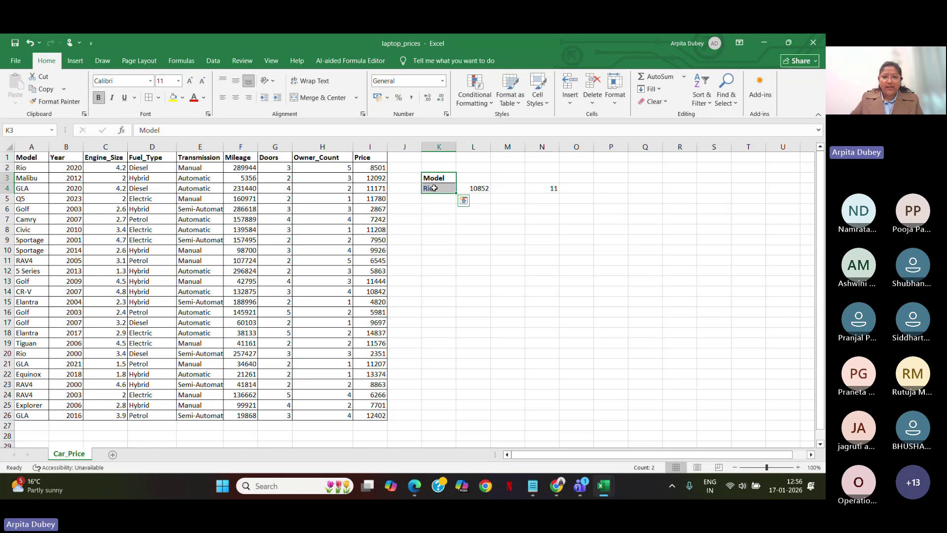
pyautogui.hotkey('ctrl', 'c')
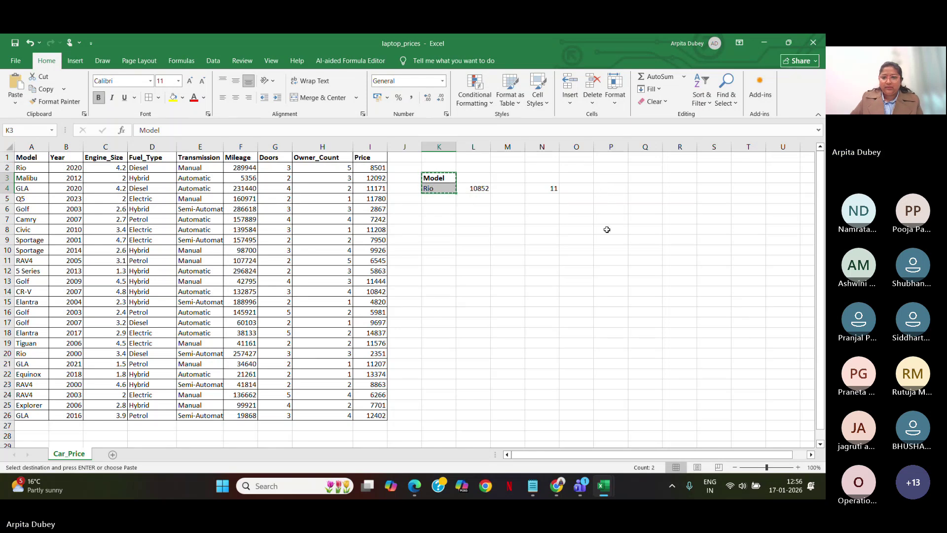
pyautogui.moveTo(603, 222); pyautogui.dragTo(603, 230)
pyautogui.hotkey('ctrl', 'v')
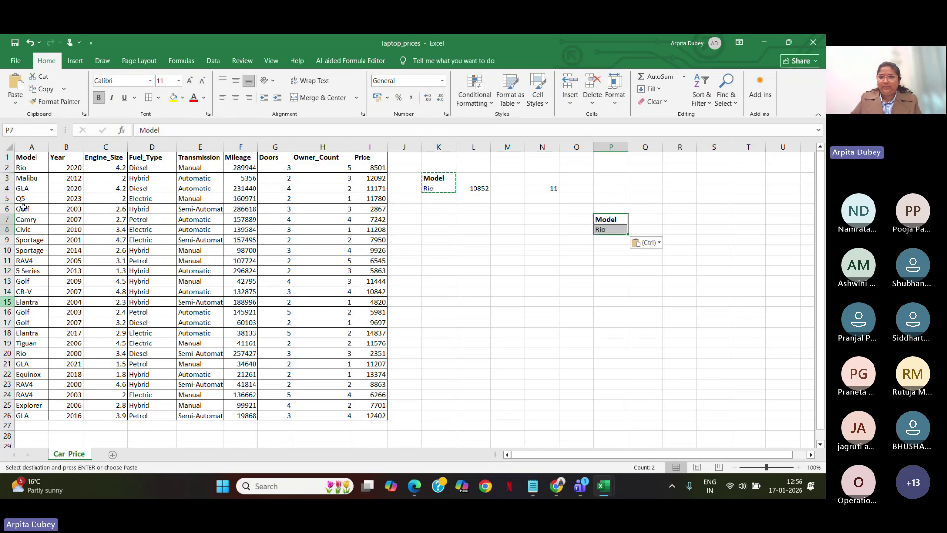
pyautogui.click(783, 187)
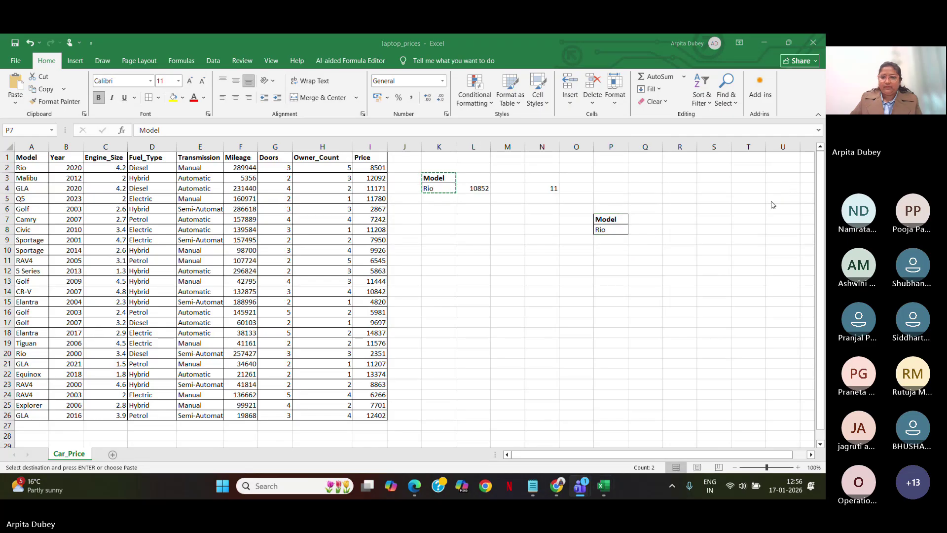
pyautogui.click(647, 224)
pyautogui.click(649, 211)
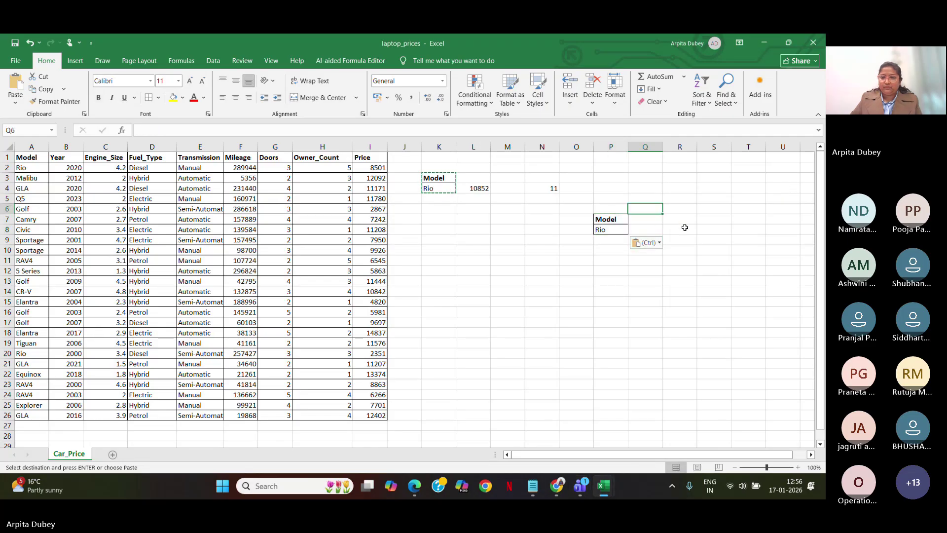
pyautogui.click(682, 228)
# Average the prices of the Rio model in Q8 with =AVERAGEIF(A2:A26,P8,I2:I26)
pyautogui.click(648, 225)
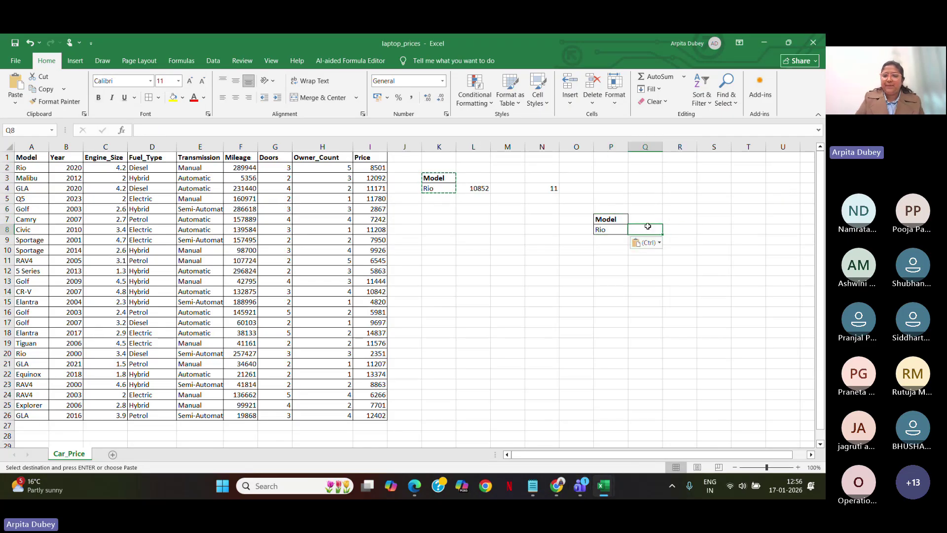
pyautogui.write('=')
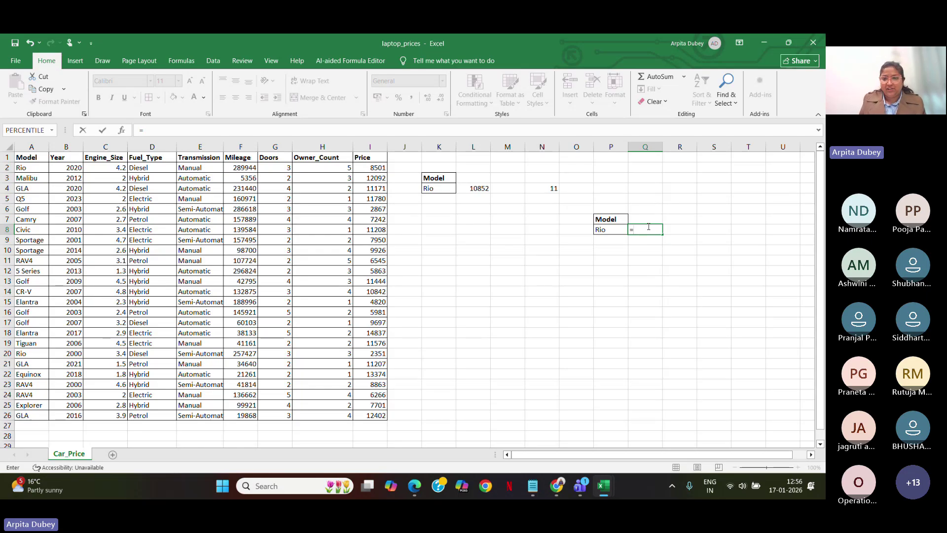
pyautogui.write('averagw')
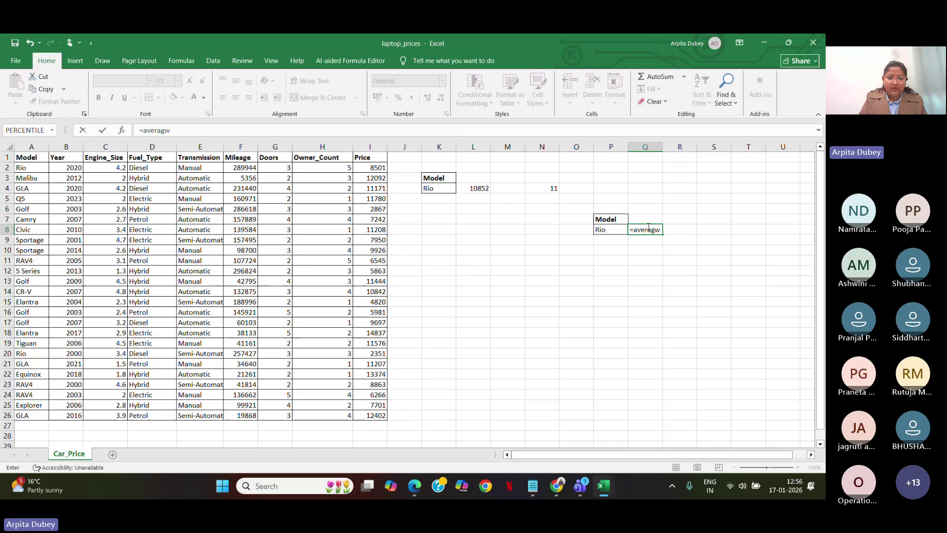
pyautogui.press('BackSpace')
pyautogui.write('eif')
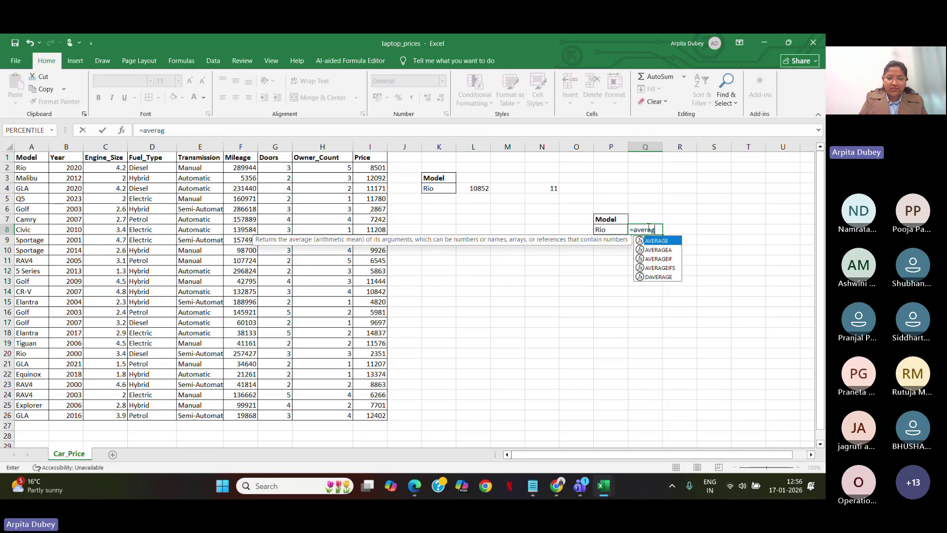
pyautogui.press('Tab')
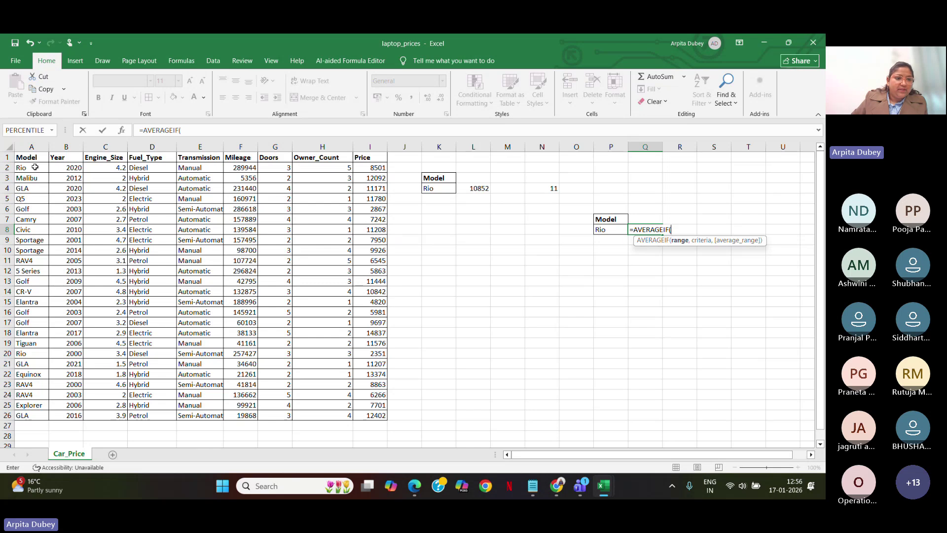
pyautogui.moveTo(34, 167); pyautogui.dragTo(38, 412)
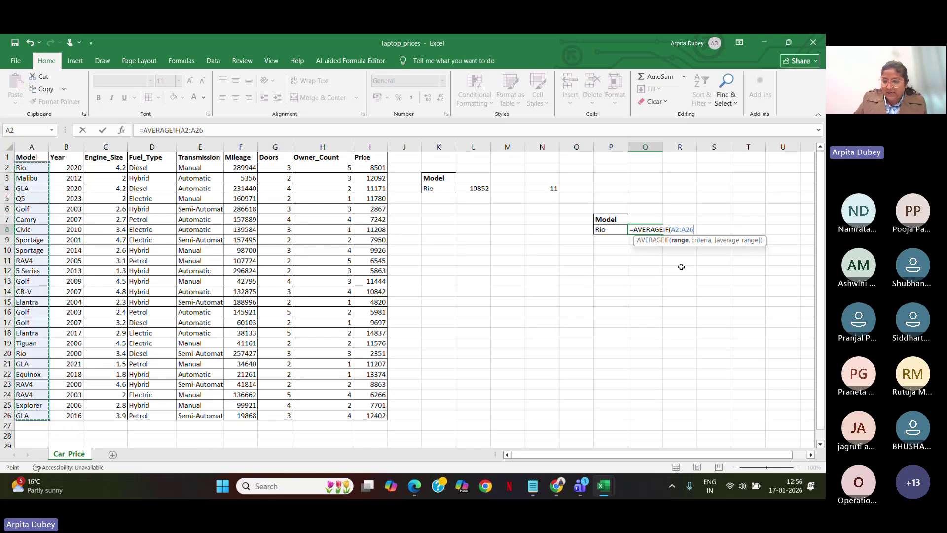
pyautogui.write(',')
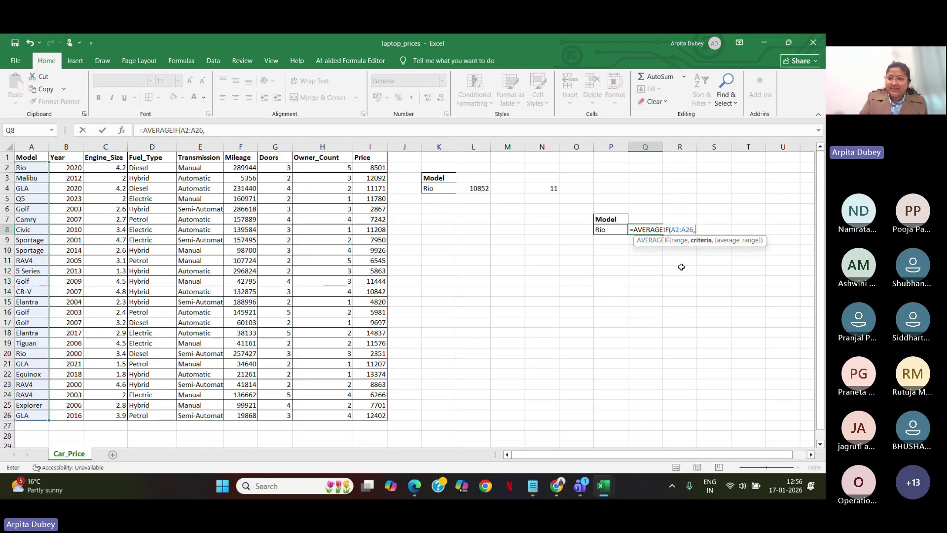
pyautogui.click(616, 231)
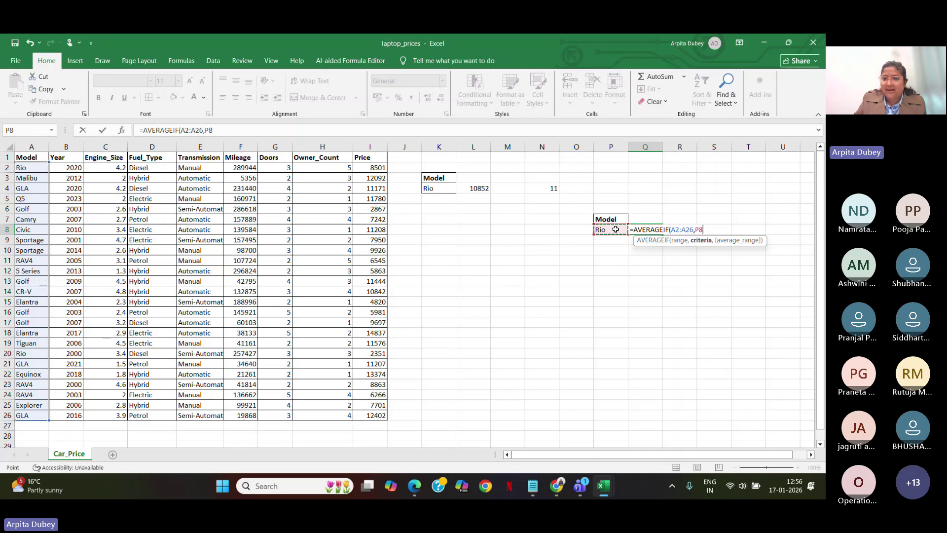
pyautogui.write(',')
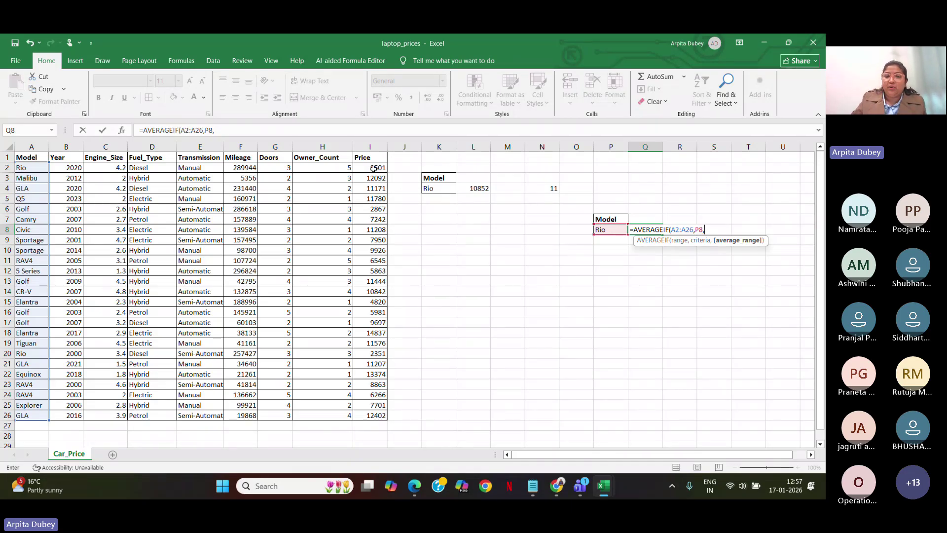
pyautogui.moveTo(374, 168); pyautogui.dragTo(371, 411)
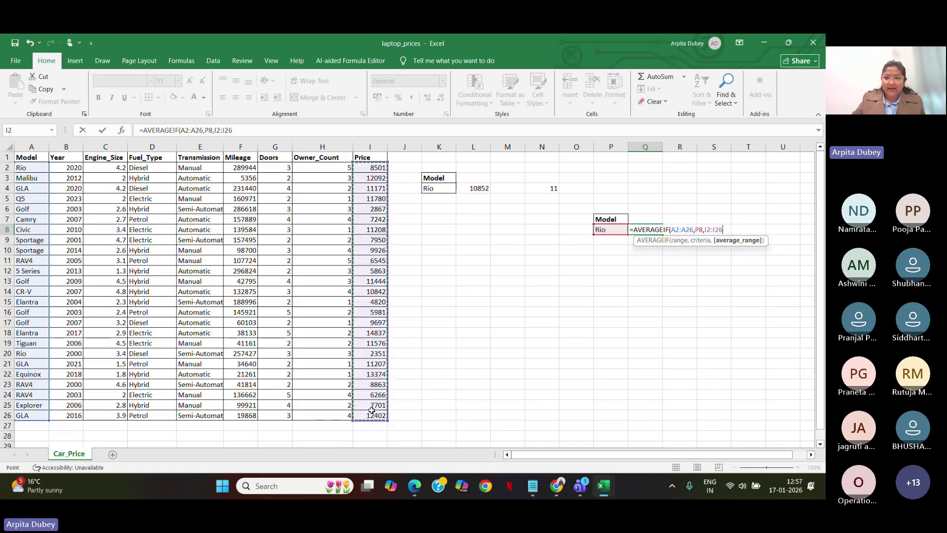
pyautogui.write(')')
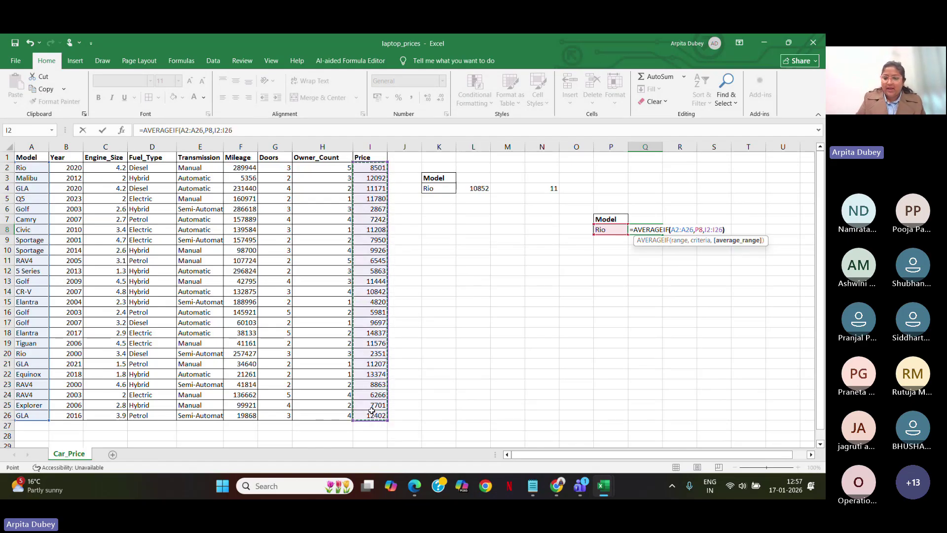
pyautogui.press('Return')
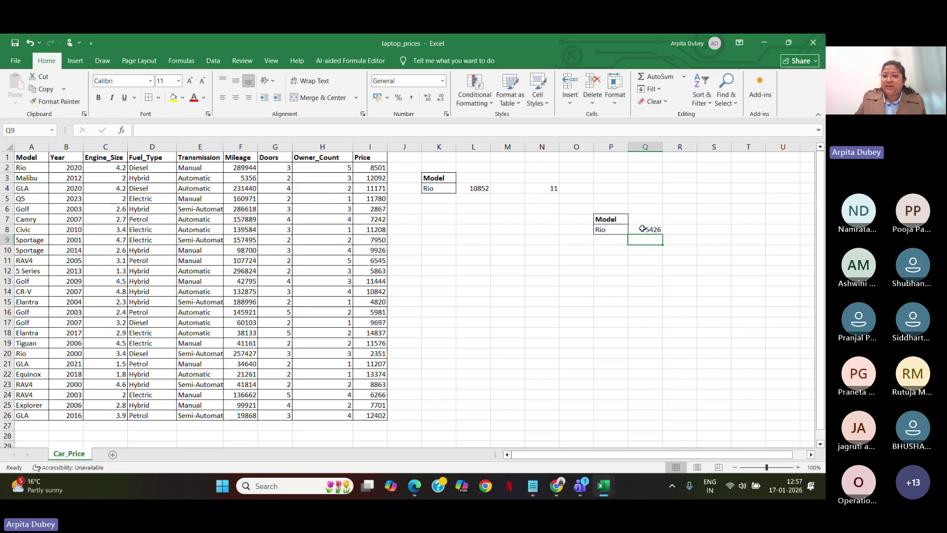
# Compare the arguments of the SUMIF formula in L4 with those of the AVERAGEIF formula in Q8
pyautogui.click(472, 188)
pyautogui.doubleClick(472, 188)
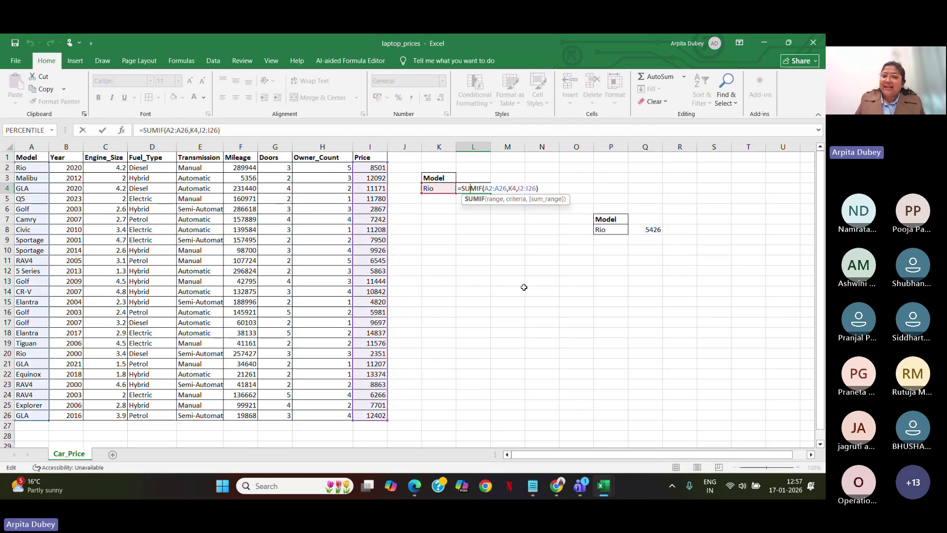
pyautogui.press('Escape')
pyautogui.doubleClick(658, 230)
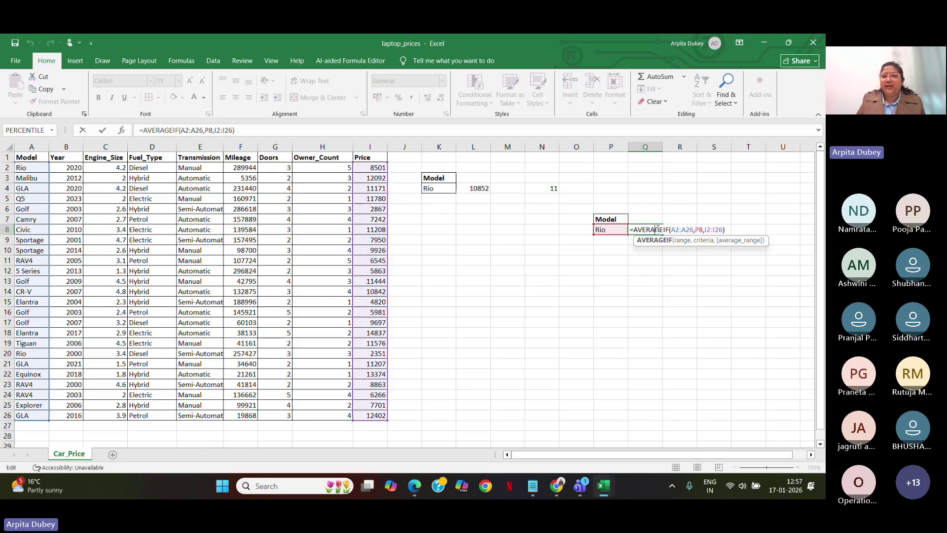
pyautogui.click(590, 322)
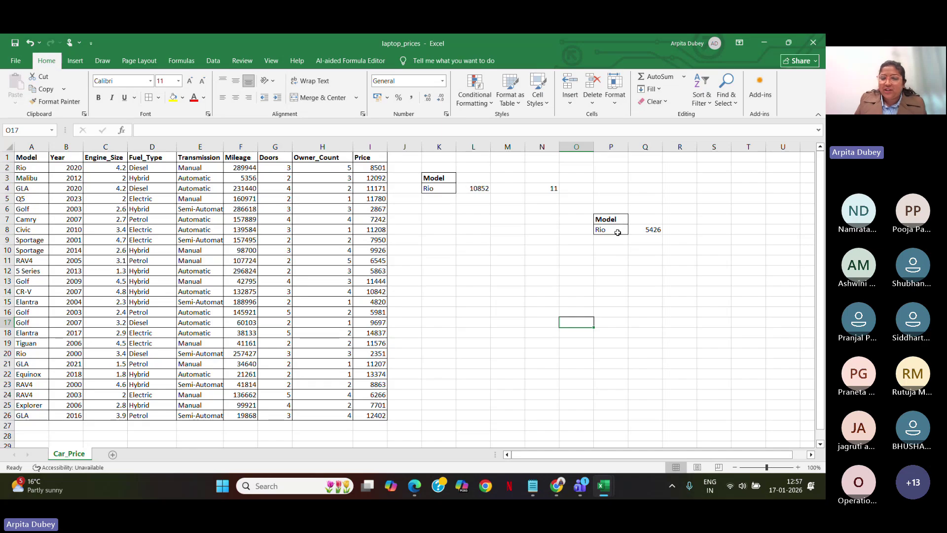
pyautogui.click(30, 231)
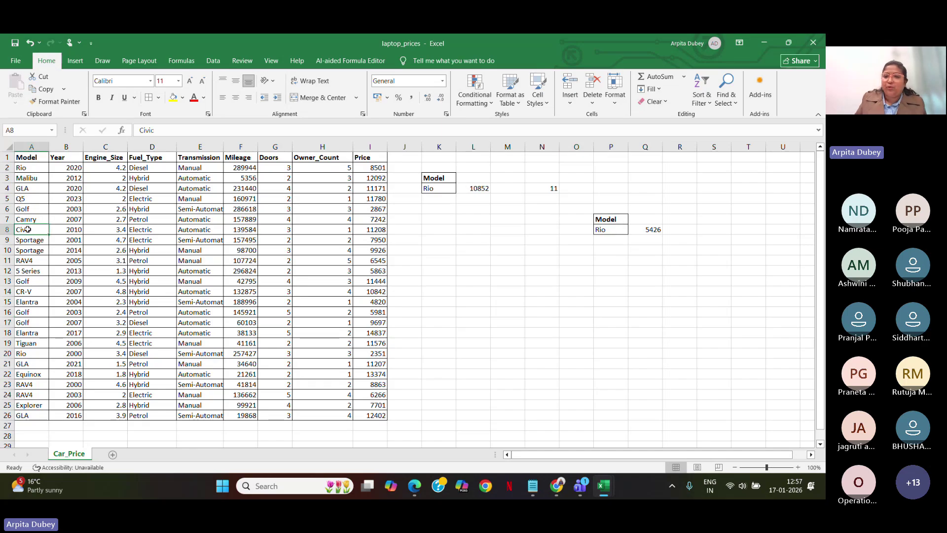
# Review the range, criteria and average range arguments of the AVERAGEIF formula in Q8
pyautogui.click(623, 228)
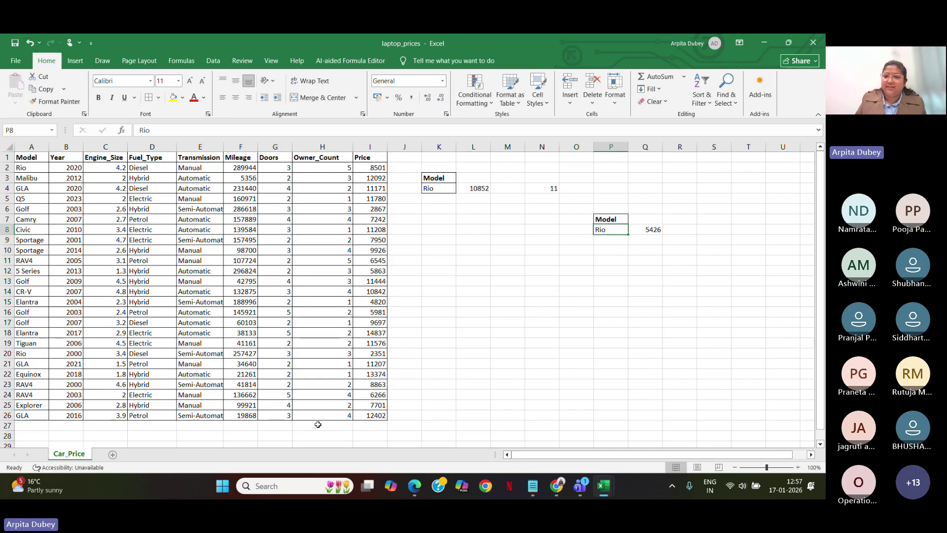
pyautogui.doubleClick(650, 228)
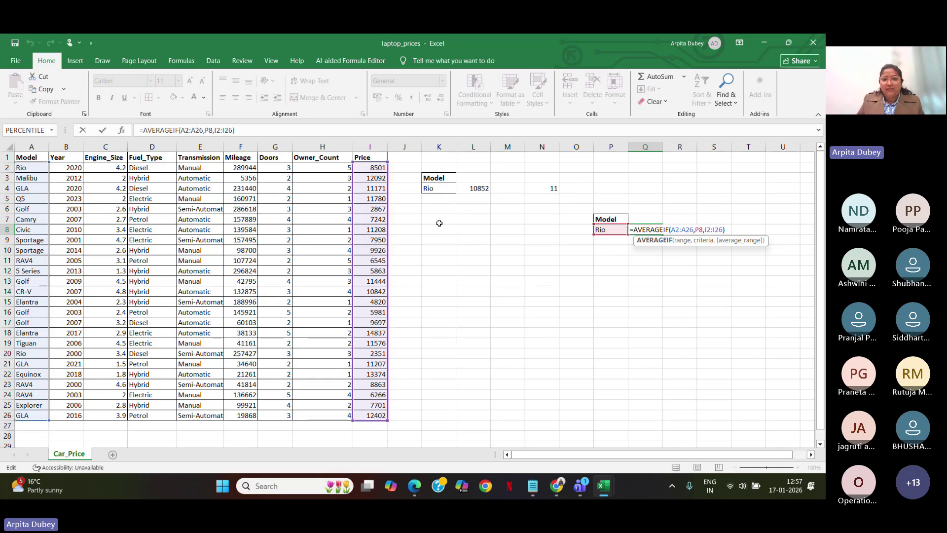
pyautogui.click(700, 323)
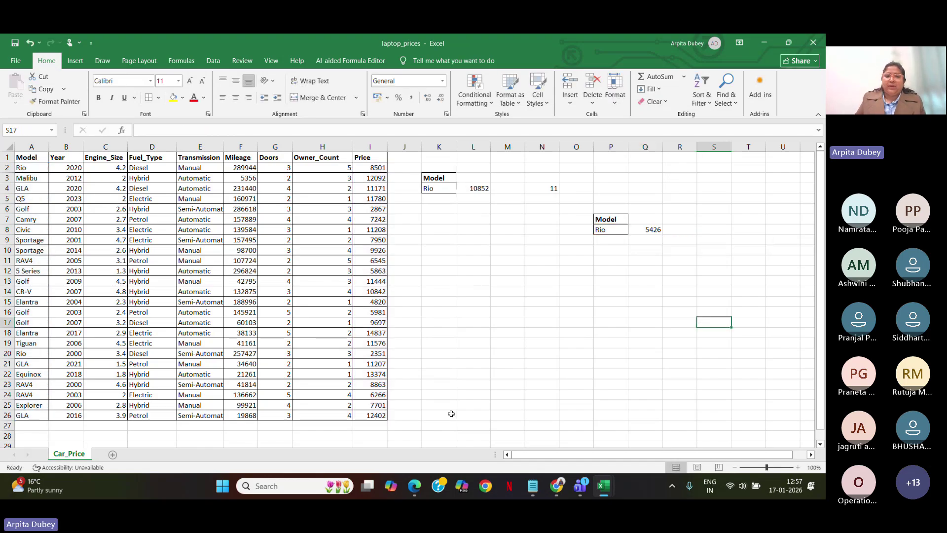
pyautogui.moveTo(442, 168); pyautogui.dragTo(658, 333)
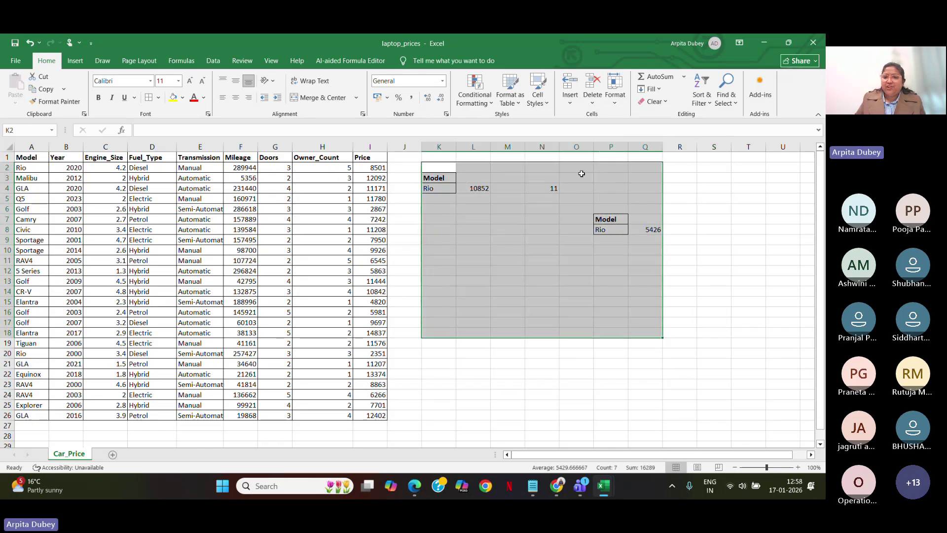
pyautogui.rightClick(580, 147)
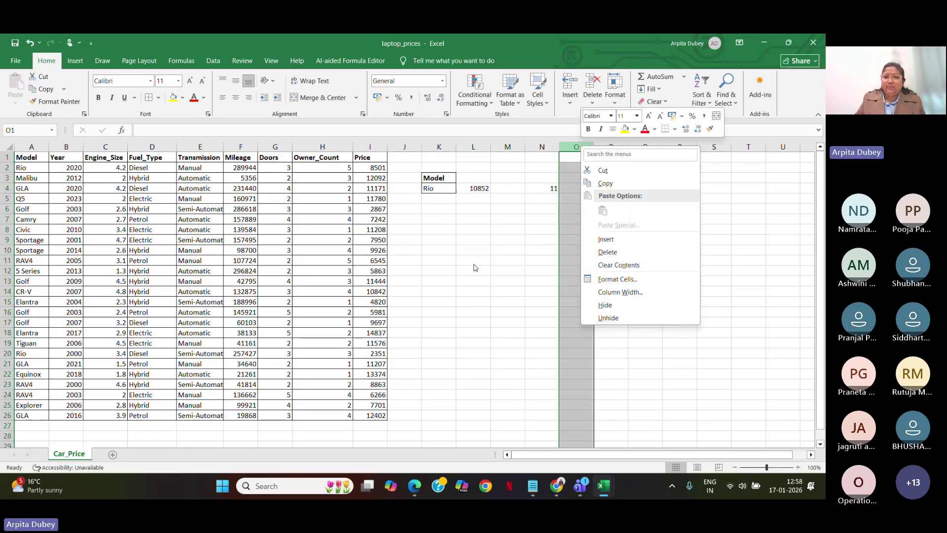
pyautogui.press('Escape')
pyautogui.moveTo(434, 177); pyautogui.dragTo(665, 302)
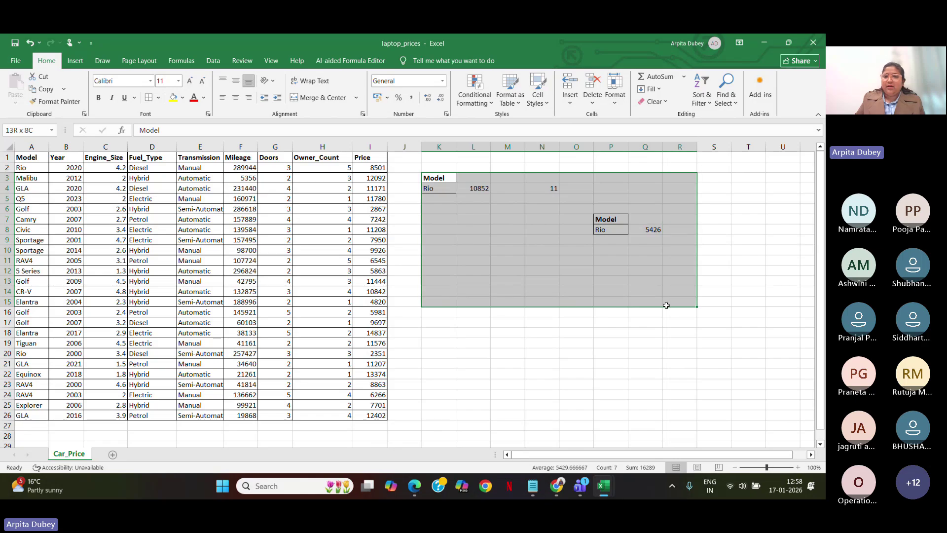
pyautogui.rightClick(538, 147)
pyautogui.press('Escape')
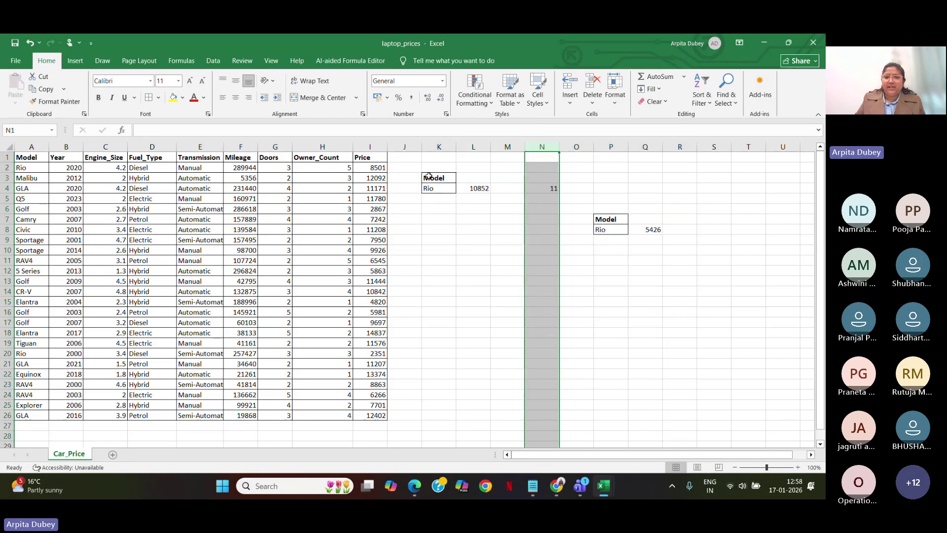
# Clear the conditional function examples from K3:Q13 and delete columns K through Q
pyautogui.moveTo(434, 177); pyautogui.dragTo(657, 283)
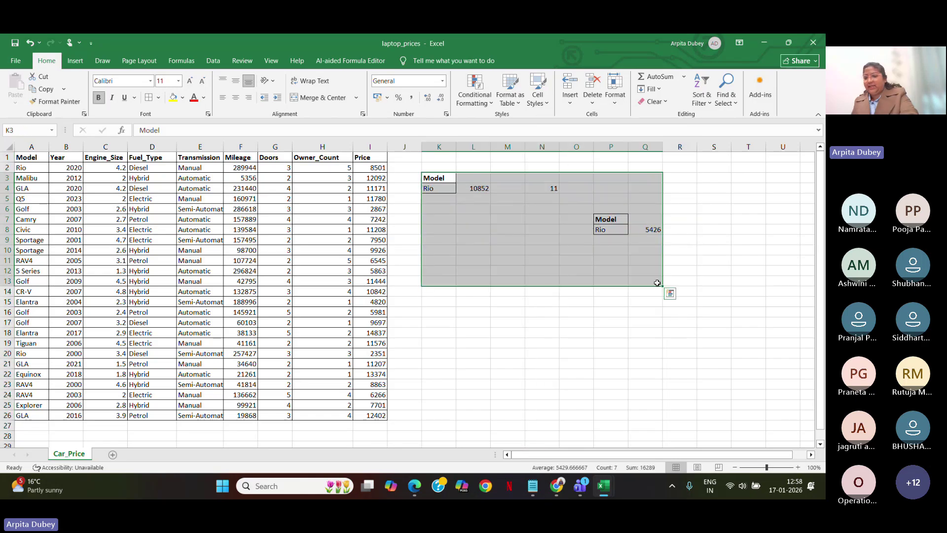
pyautogui.press('Delete')
pyautogui.click(555, 363)
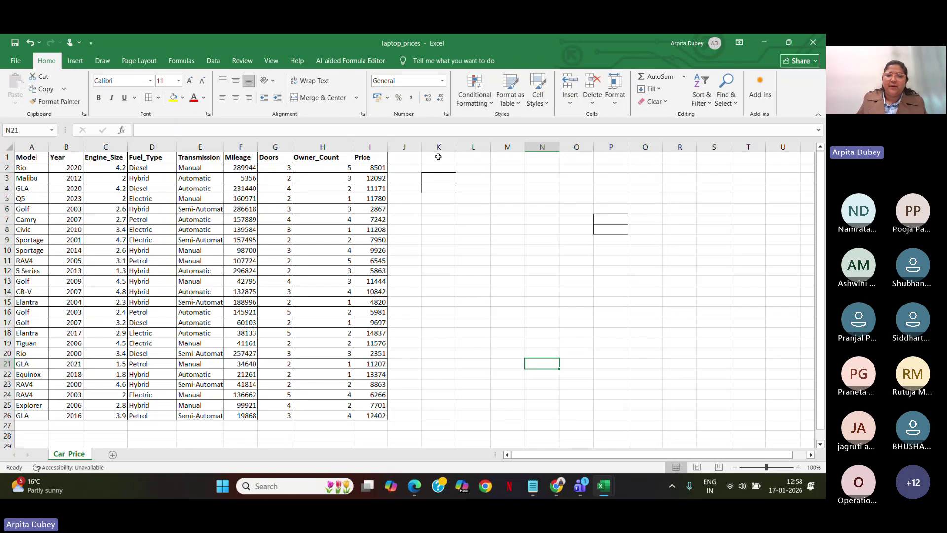
pyautogui.moveTo(442, 147); pyautogui.dragTo(647, 148)
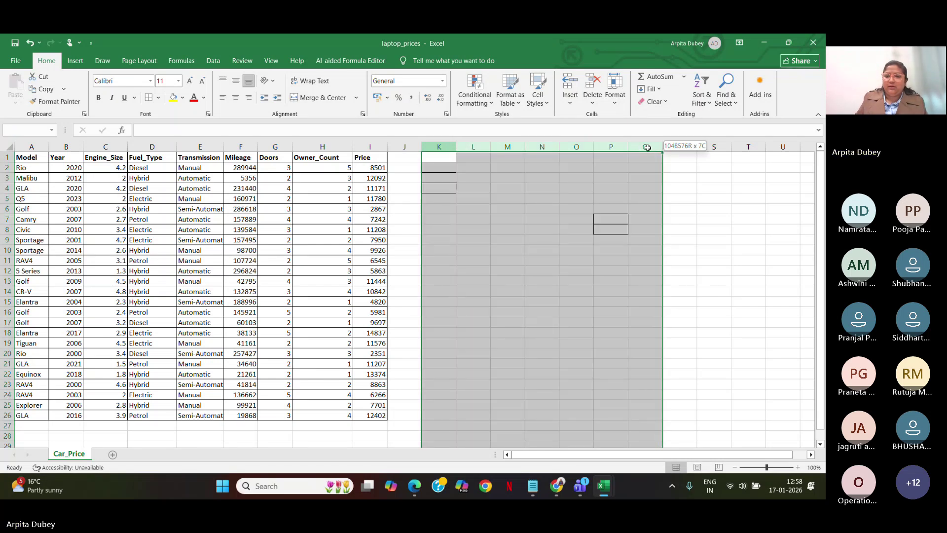
pyautogui.rightClick(646, 147)
pyautogui.click(637, 253)
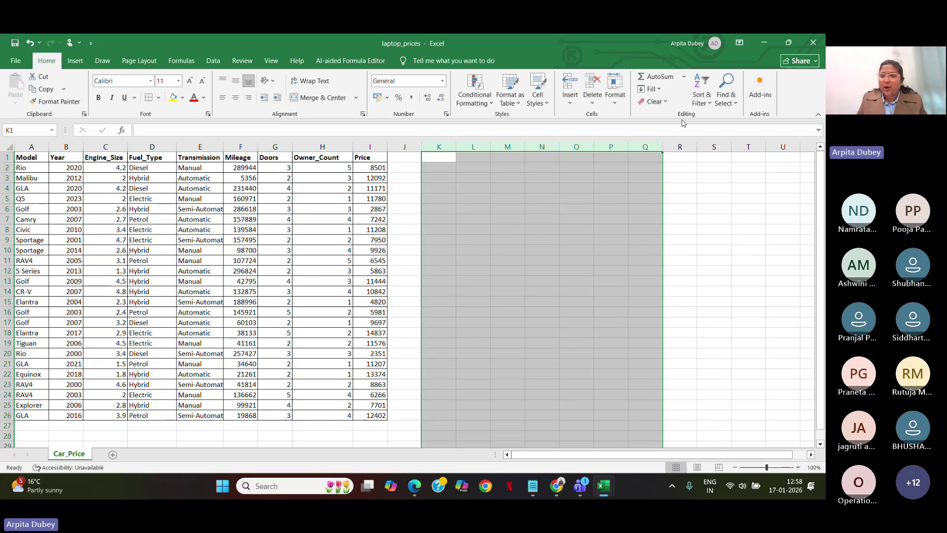
pyautogui.click(540, 293)
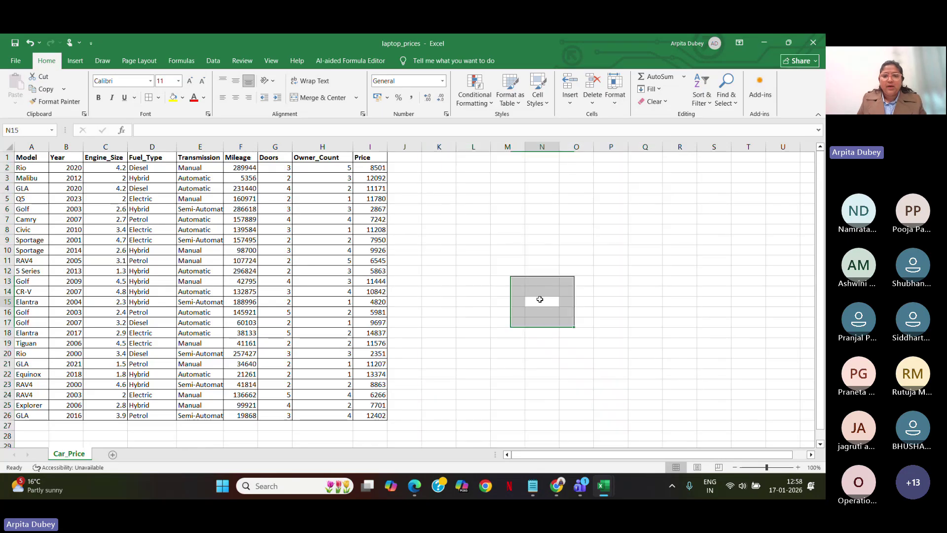
# Find the highest car price in L5 with =MAX(I2:I26)
pyautogui.click(471, 196)
pyautogui.doubleClick(471, 197)
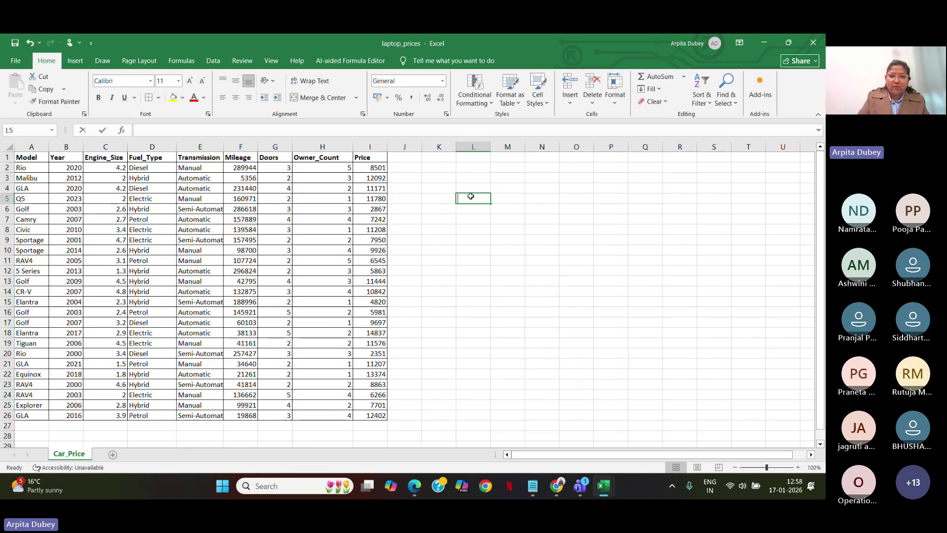
pyautogui.write('=max')
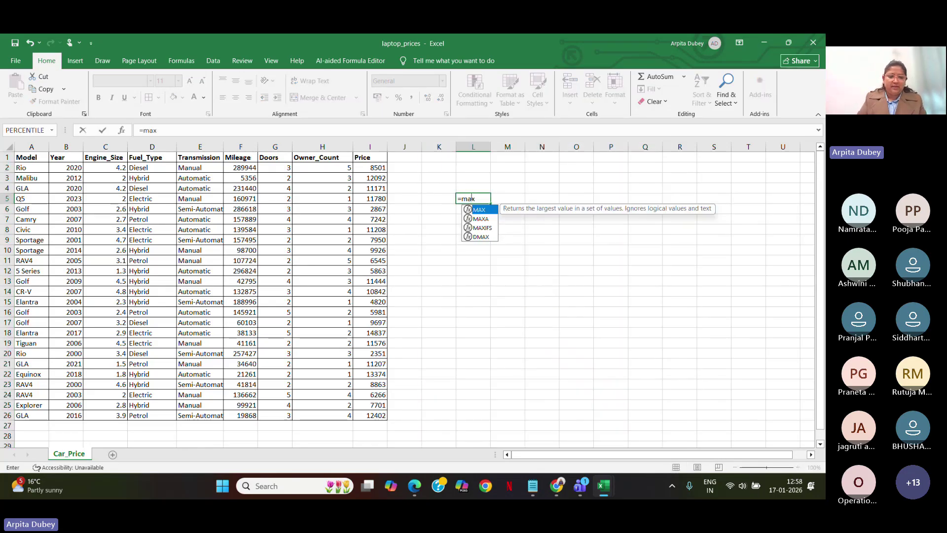
pyautogui.press('Tab')
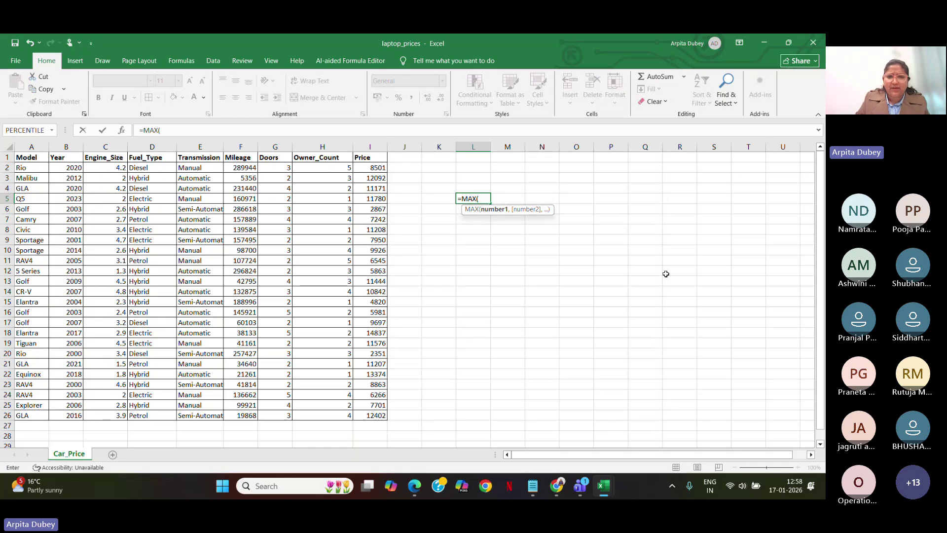
pyautogui.moveTo(373, 169); pyautogui.dragTo(360, 411)
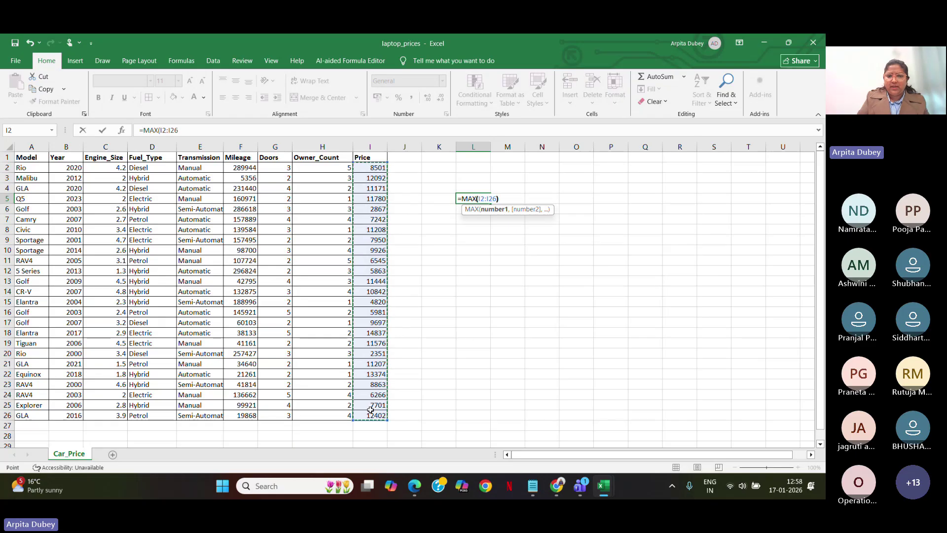
pyautogui.write(')')
pyautogui.press('Return')
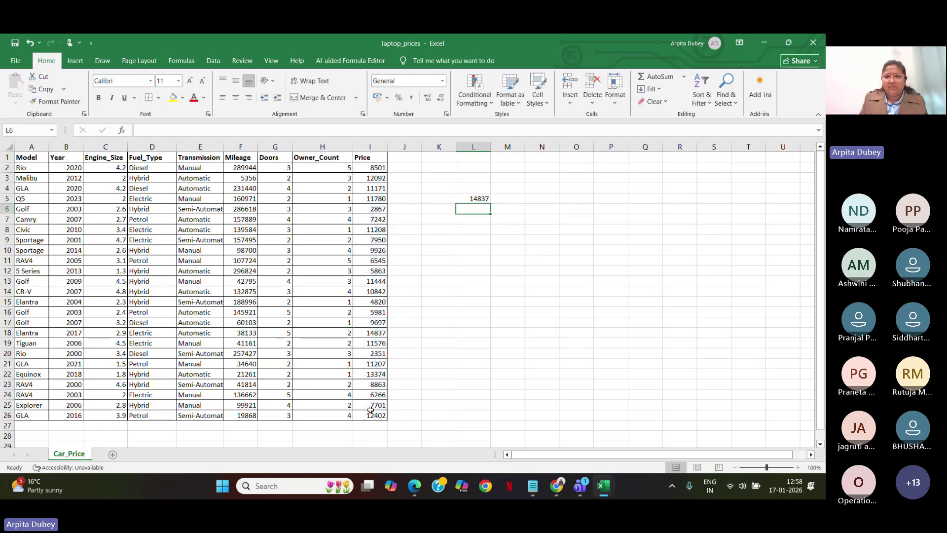
# Replace the MAX function in L5 with MIN to find the lowest price in I2:I26
pyautogui.doubleClick(462, 198)
pyautogui.click(475, 198)
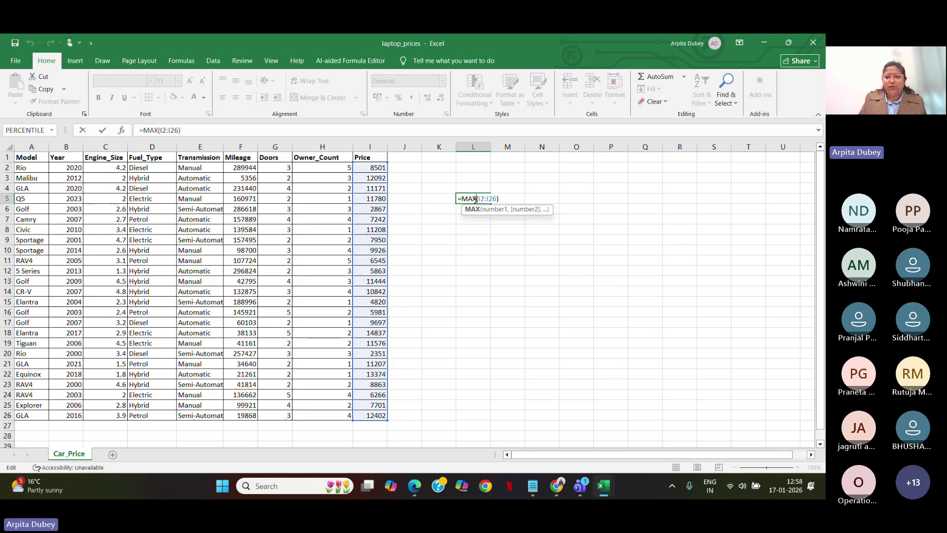
pyautogui.doubleClick(475, 198)
pyautogui.write('Min')
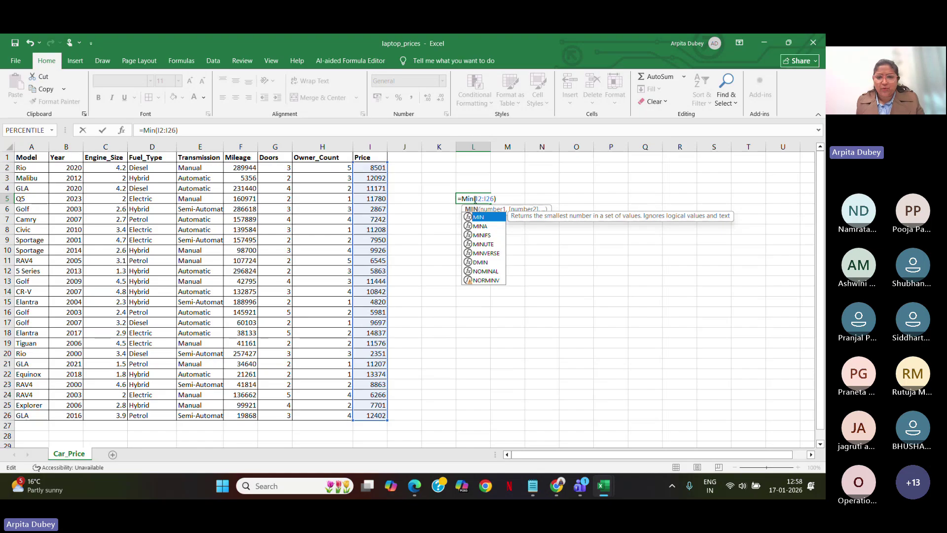
pyautogui.press('Tab')
pyautogui.press('Return')
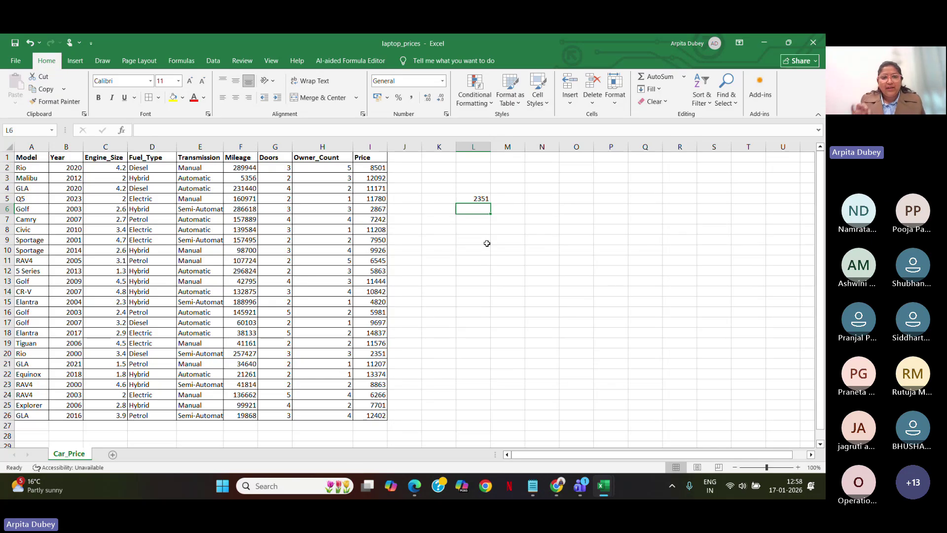
# Clear the MIN formula from L5
pyautogui.click(478, 199)
pyautogui.press('Delete')
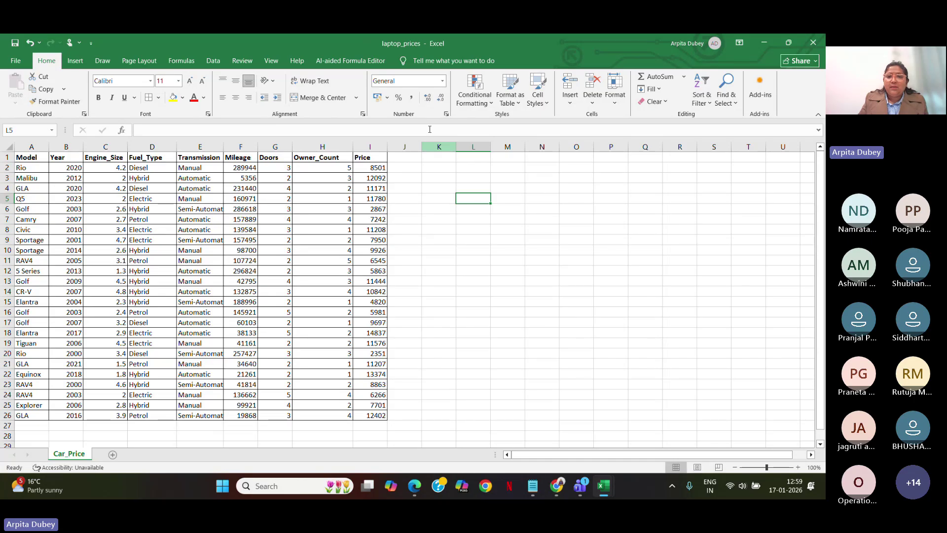
pyautogui.click(504, 50)
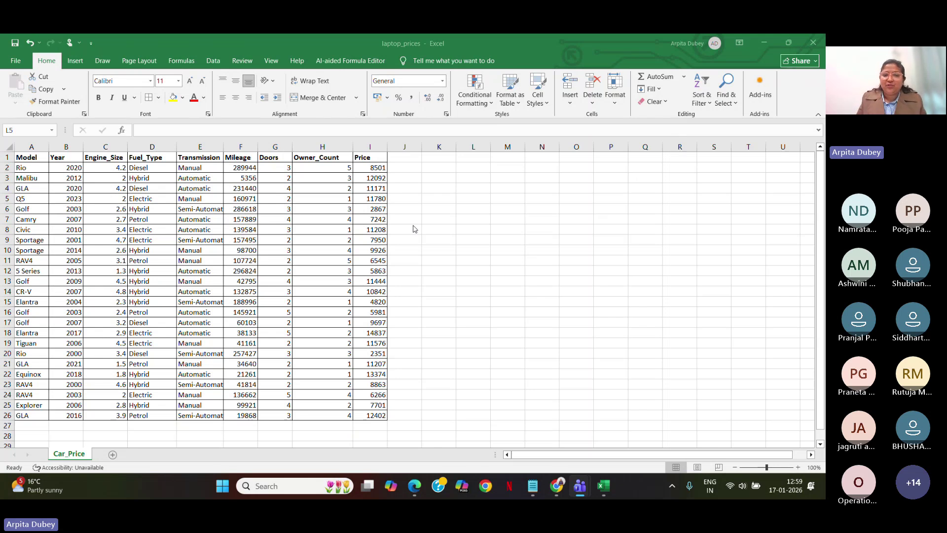
# Join the first car's fuel type and transmission in K2 with =CONCATENATE(D2," ",E2) and widen column K to fit the text
pyautogui.click(442, 168)
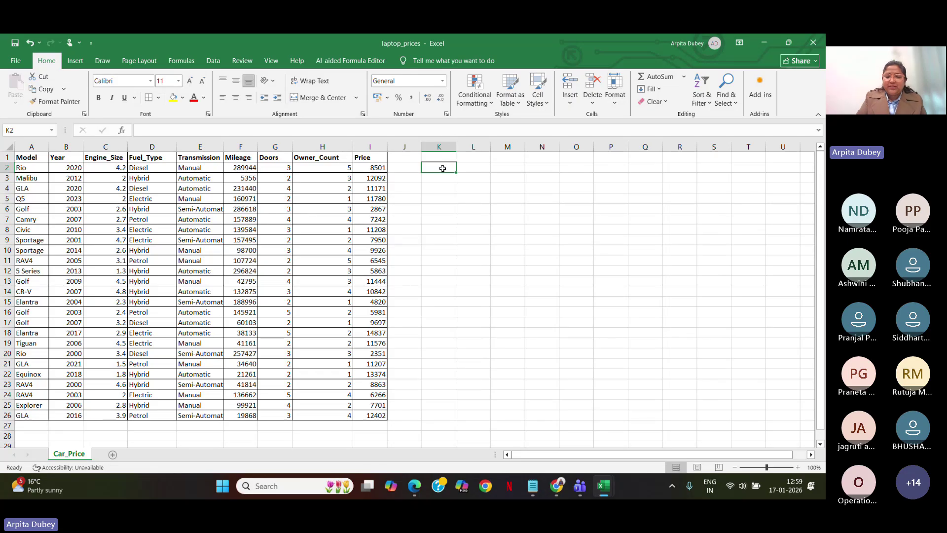
pyautogui.write('=con')
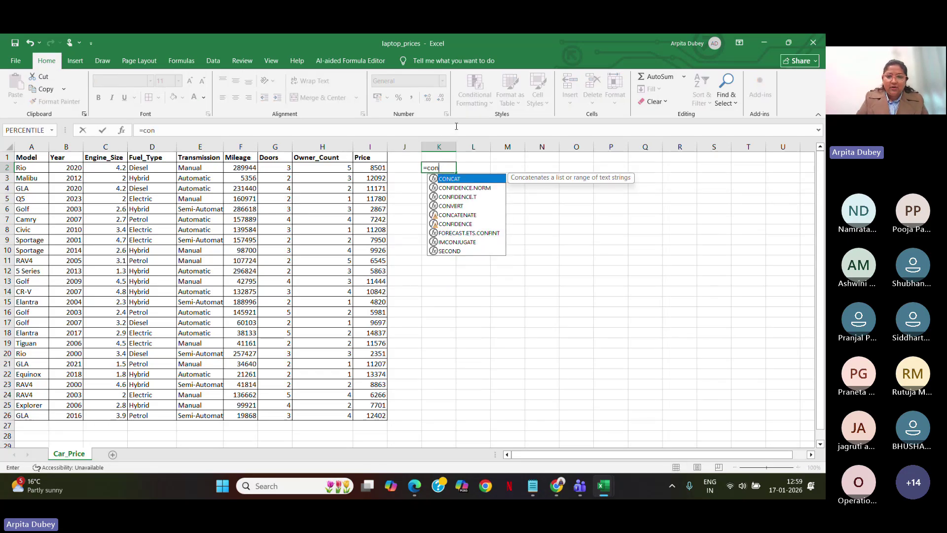
pyautogui.write('ca')
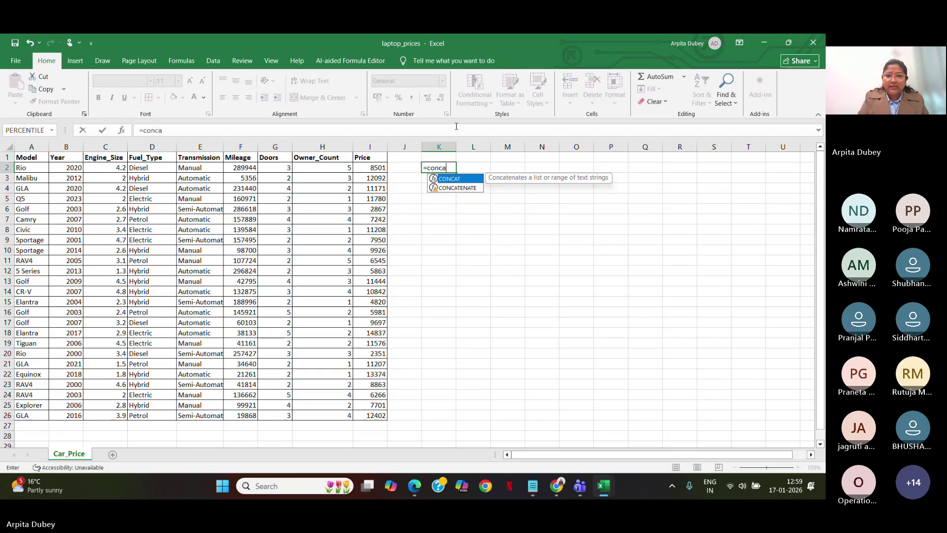
pyautogui.press('Down')
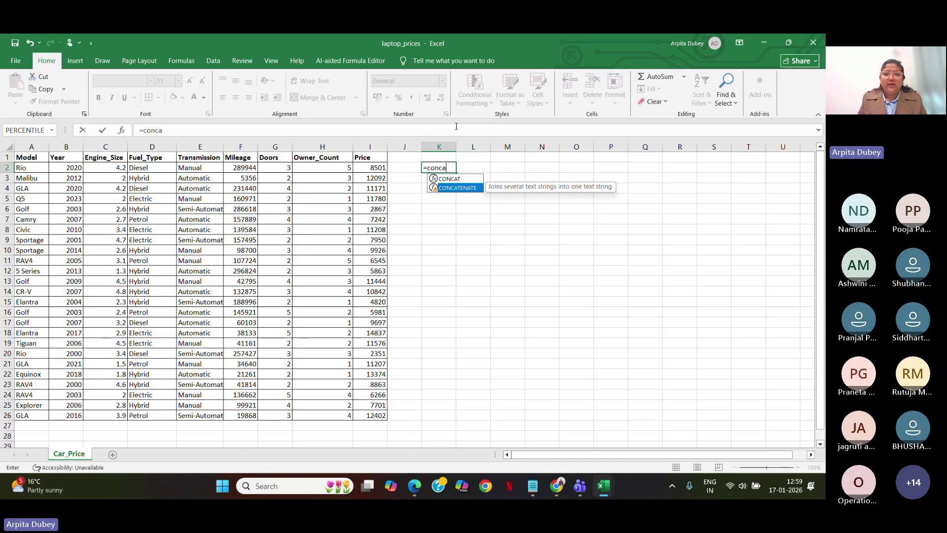
pyautogui.press('Tab')
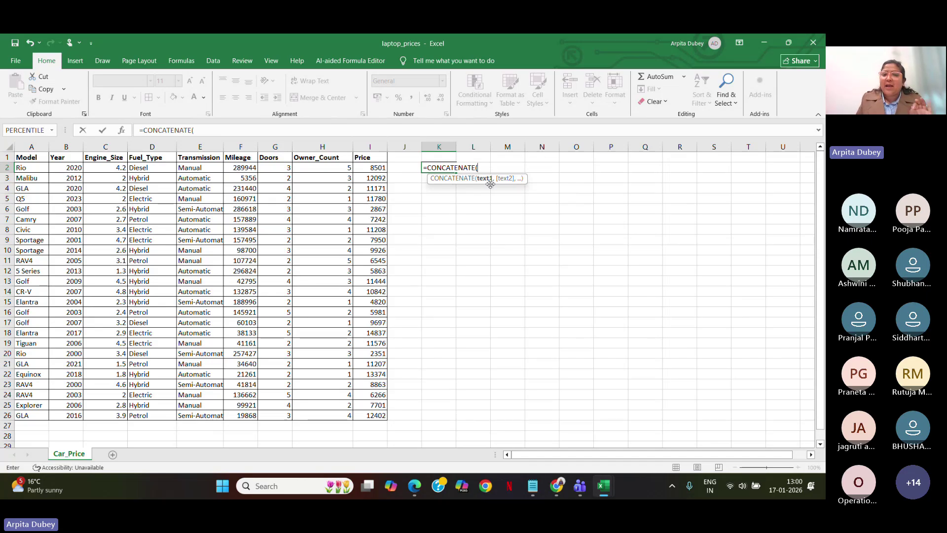
pyautogui.click(153, 169)
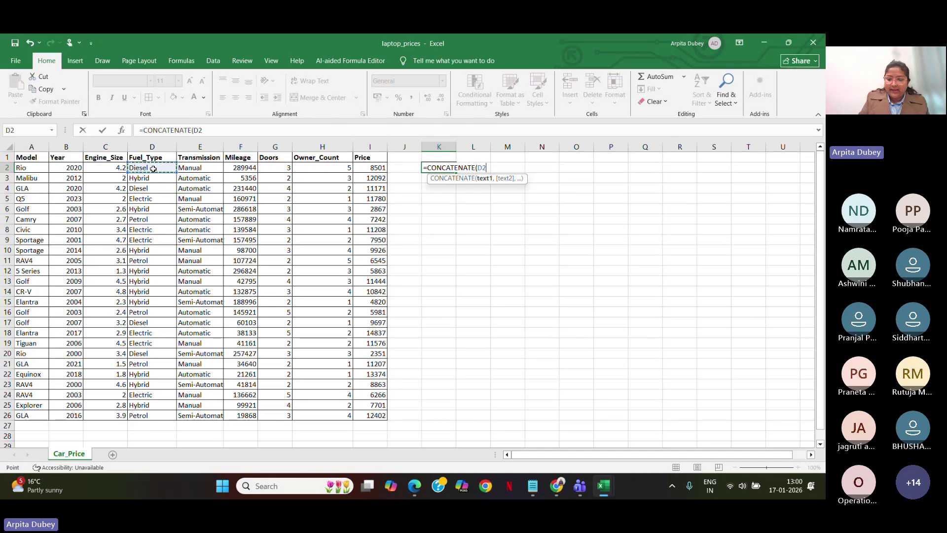
pyautogui.write(',')
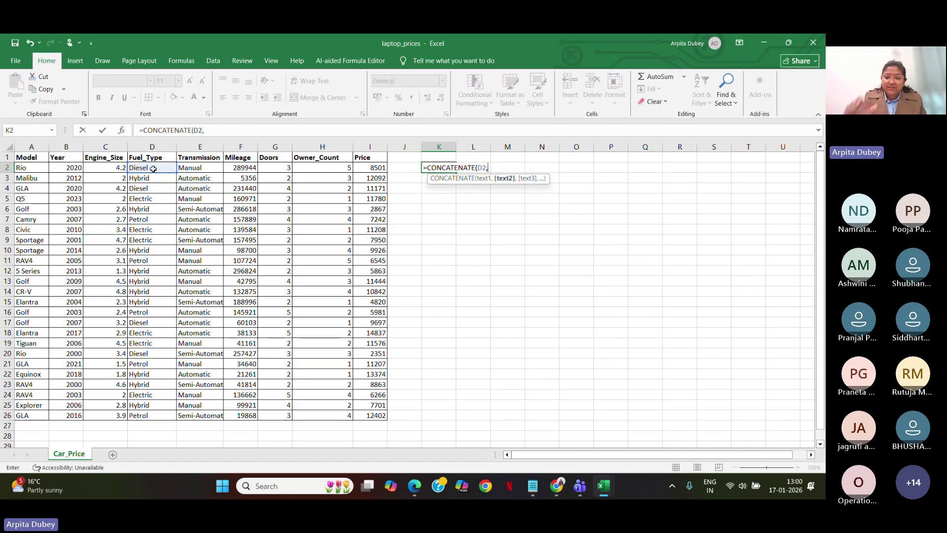
pyautogui.write('"')
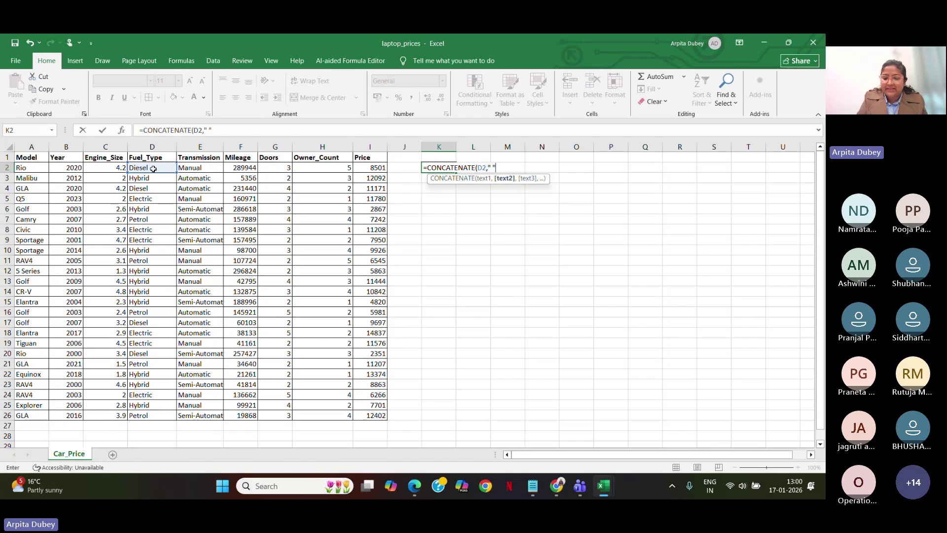
pyautogui.write(',')
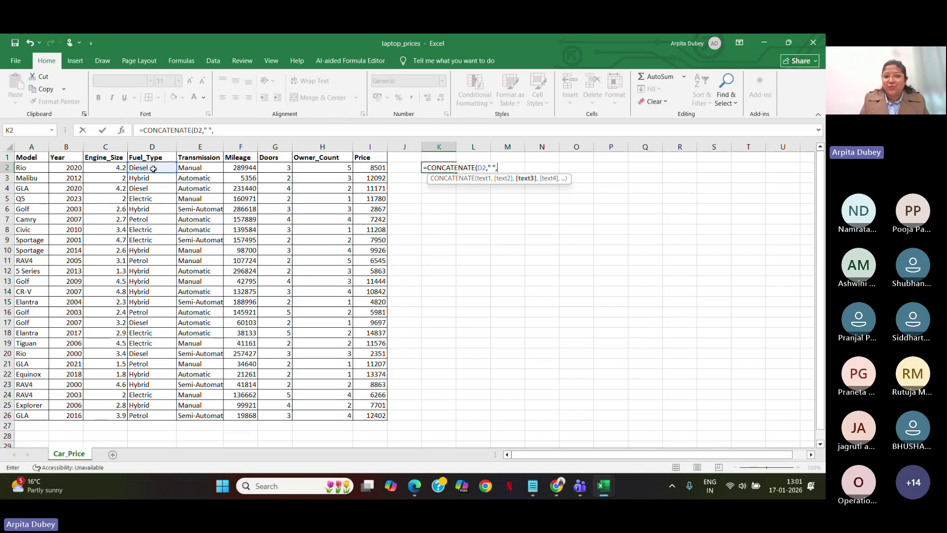
pyautogui.click(209, 168)
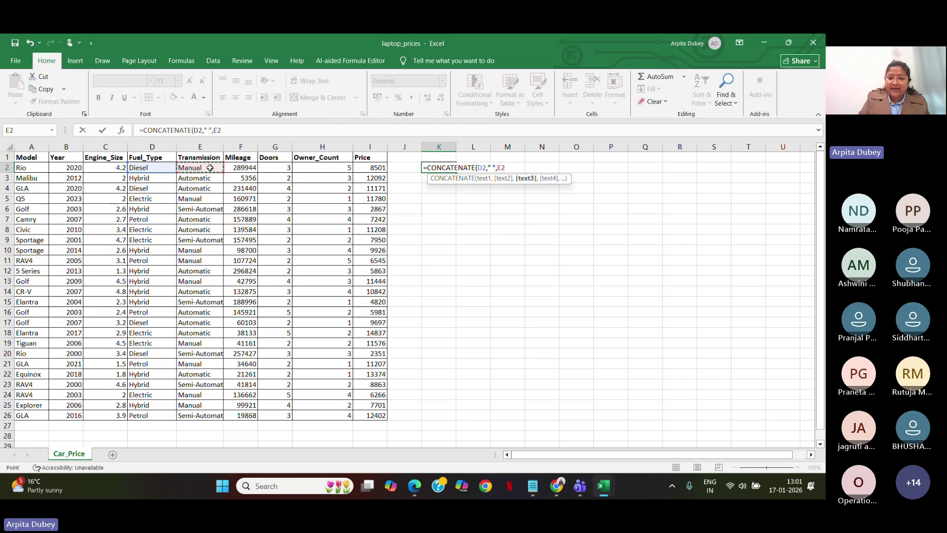
pyautogui.write(')')
pyautogui.write(')')
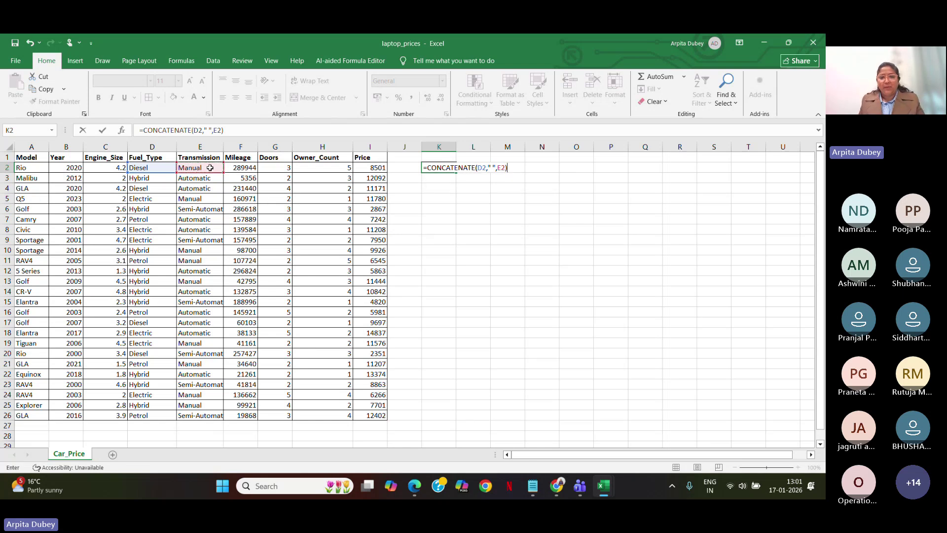
pyautogui.press('Return')
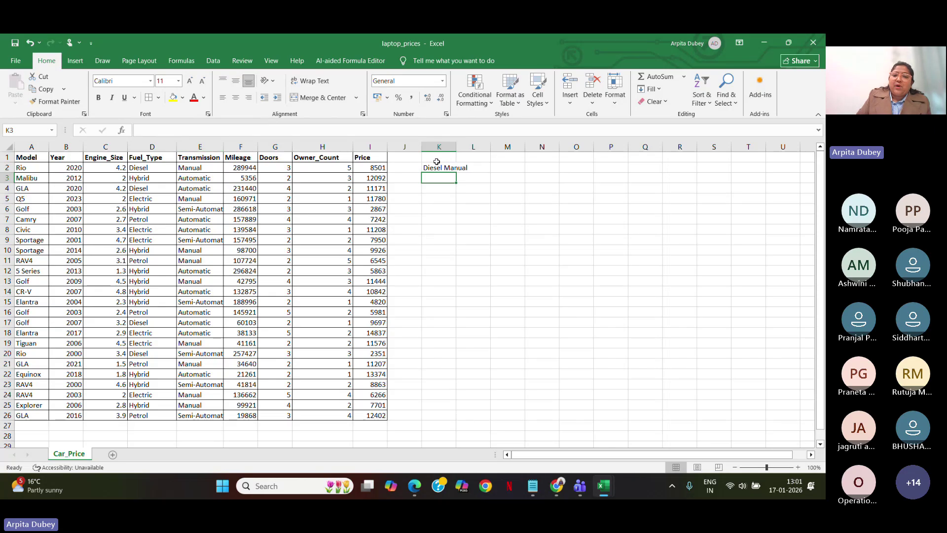
pyautogui.moveTo(455, 147); pyautogui.dragTo(484, 147)
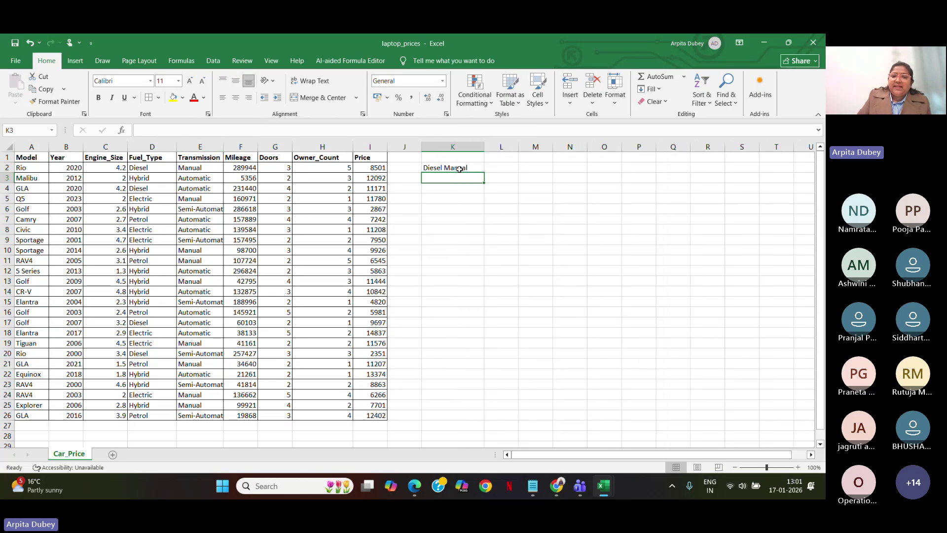
# Fill the CONCATENATE formula from K2 down to K26 and widen column K to fit the joined text
pyautogui.click(454, 167)
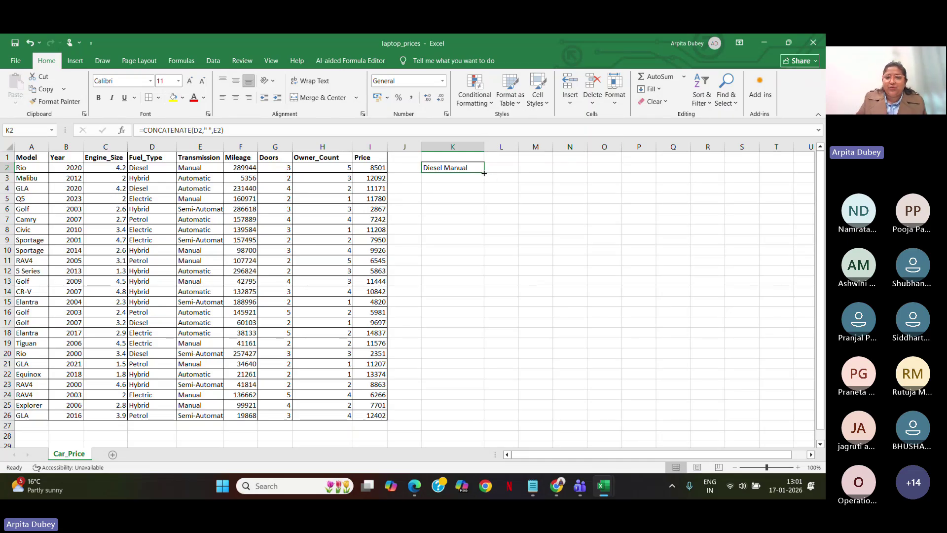
pyautogui.moveTo(484, 172); pyautogui.dragTo(478, 419)
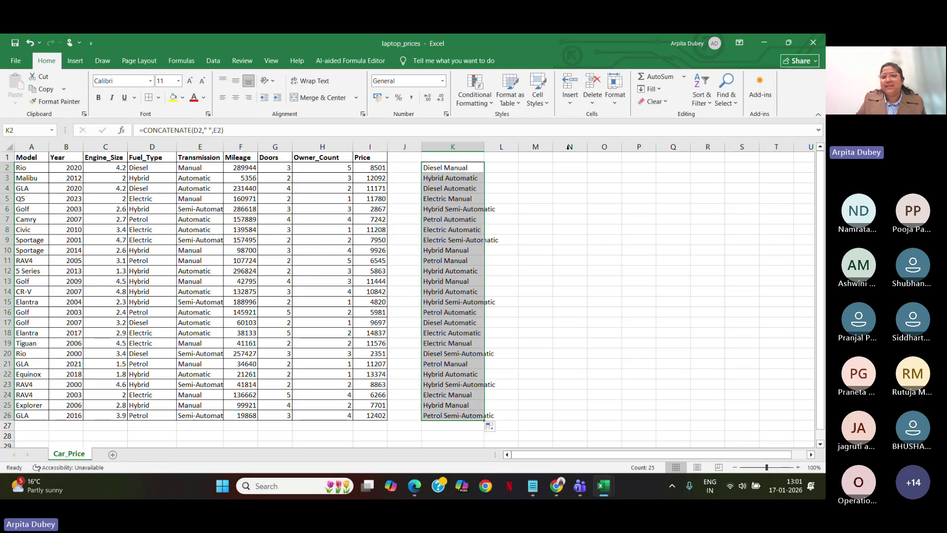
pyautogui.moveTo(485, 146); pyautogui.dragTo(512, 148)
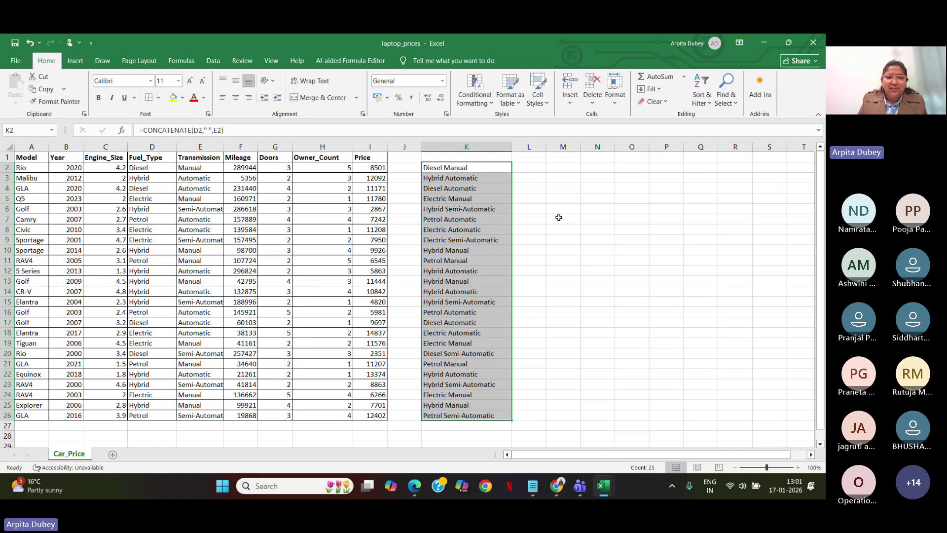
pyautogui.click(562, 179)
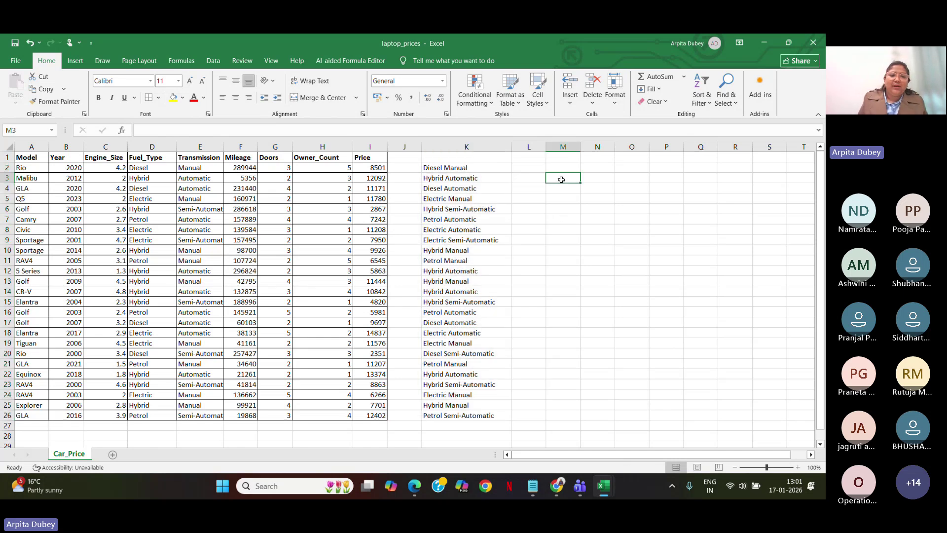
pyautogui.doubleClick(456, 169)
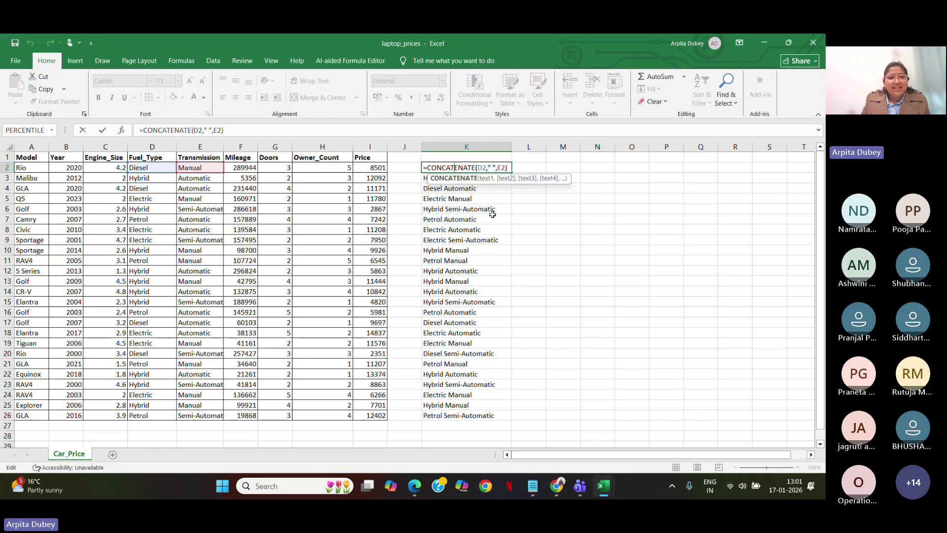
pyautogui.click(602, 229)
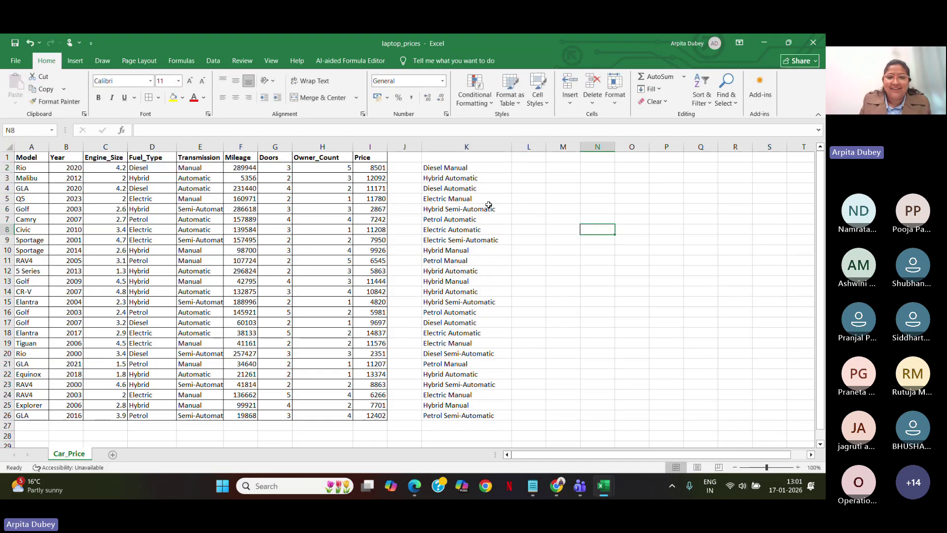
pyautogui.moveTo(461, 168); pyautogui.dragTo(490, 414)
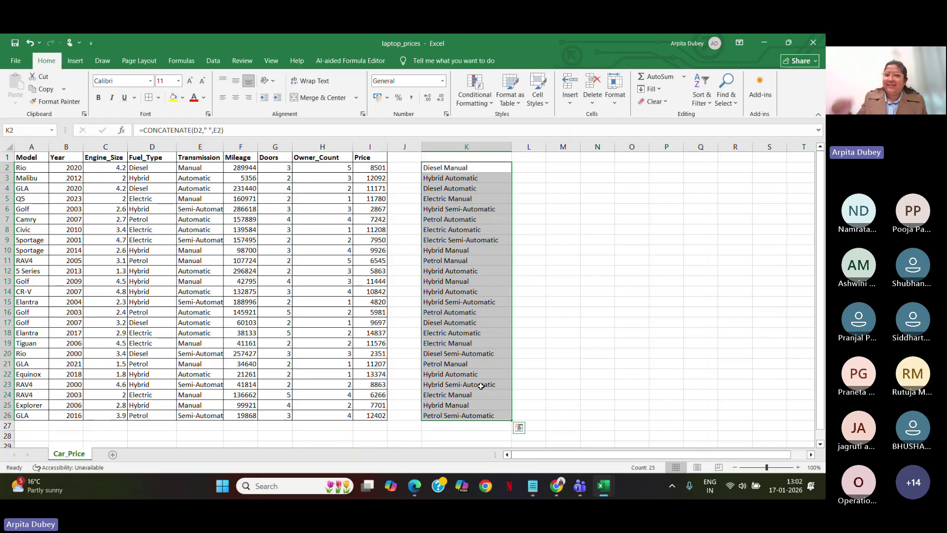
pyautogui.click(213, 61)
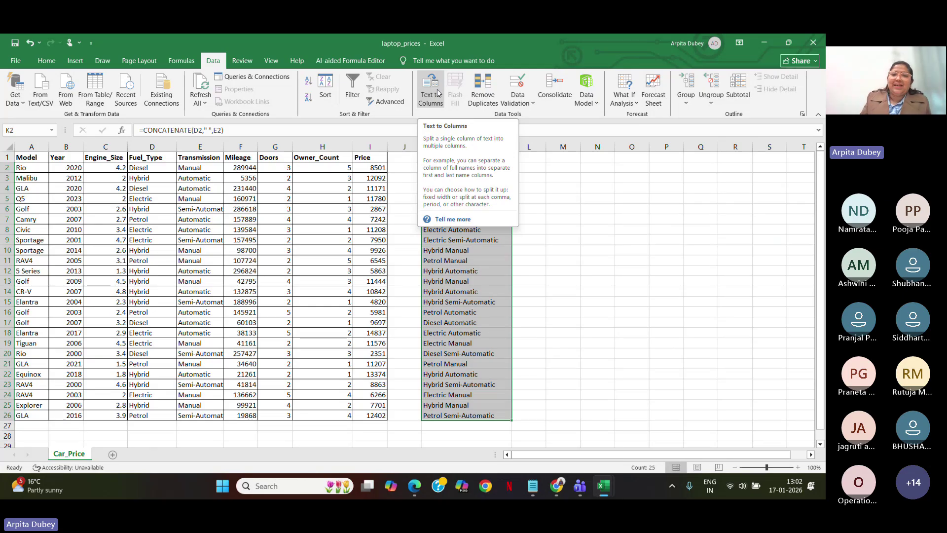
pyautogui.click(620, 332)
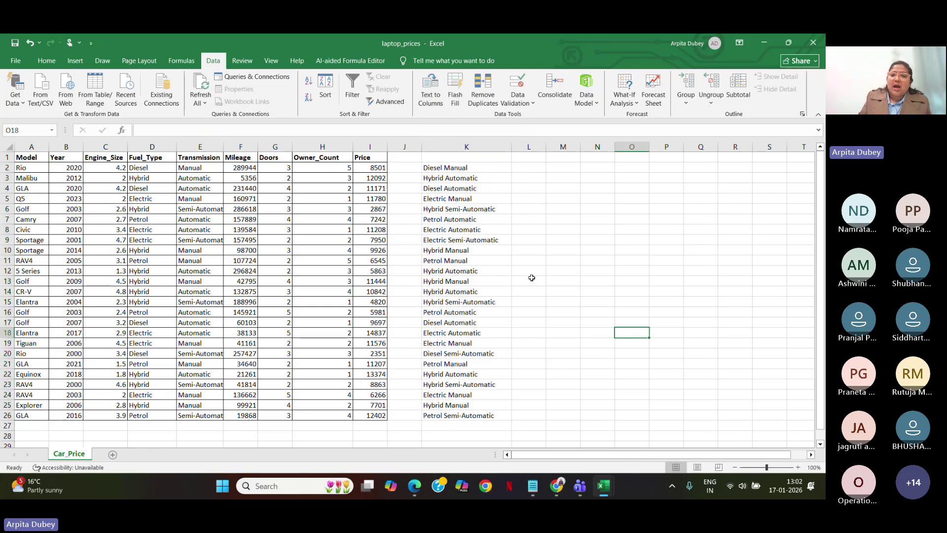
pyautogui.click(472, 168)
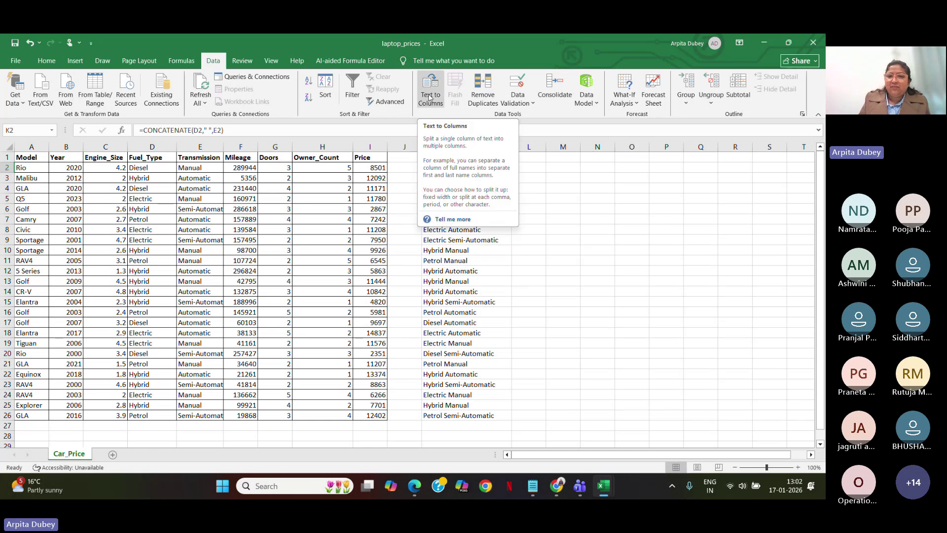
pyautogui.click(610, 340)
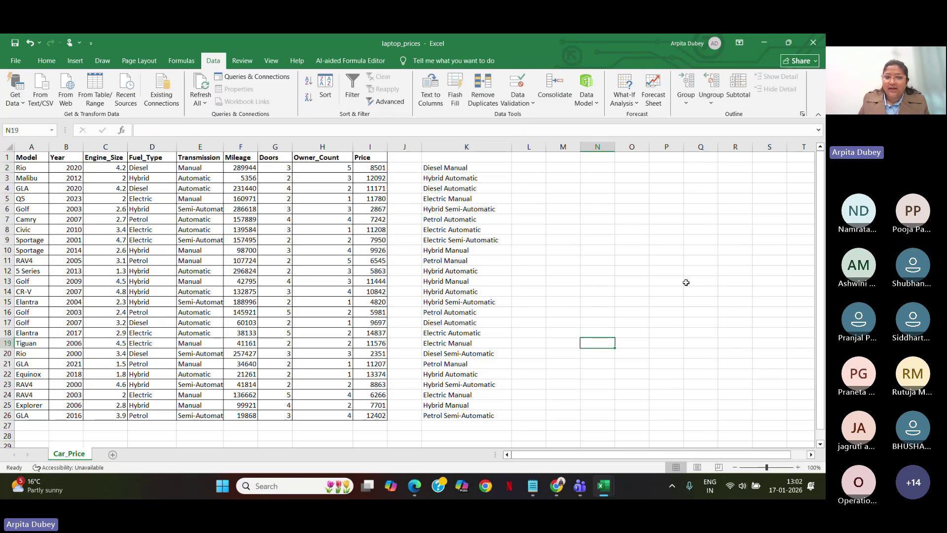
# Copy the joined text in K2:K26 of Car_Price and paste it at C3 on a new sheet
pyautogui.moveTo(476, 166); pyautogui.dragTo(487, 414)
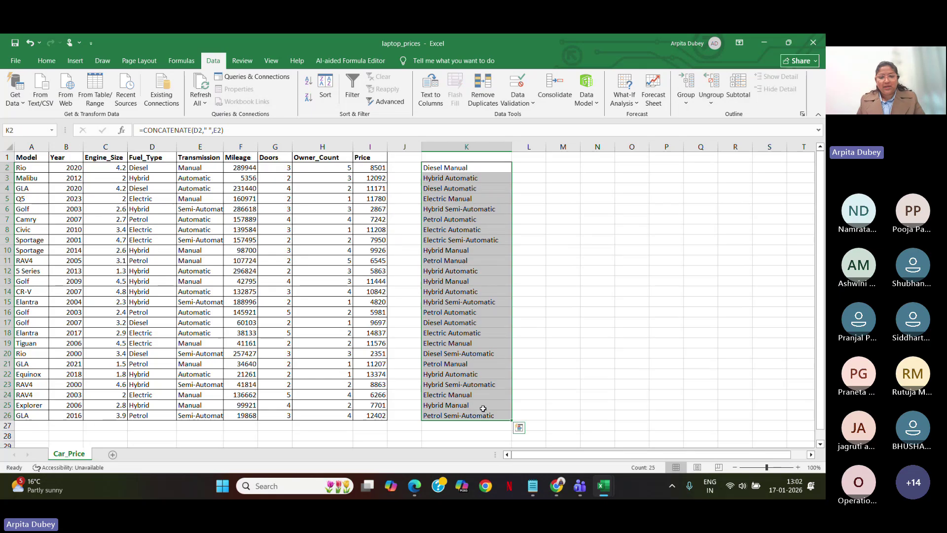
pyautogui.hotkey('ctrl', 'c')
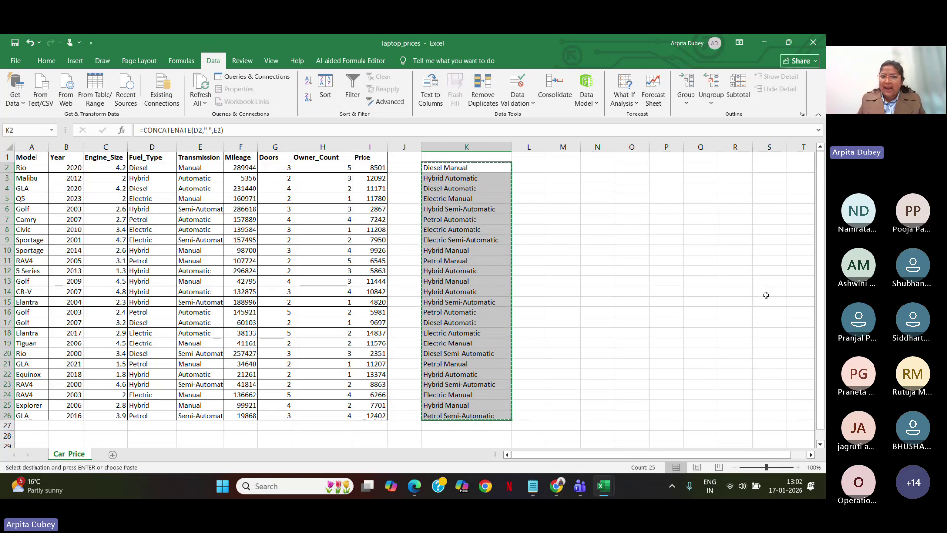
pyautogui.click(112, 455)
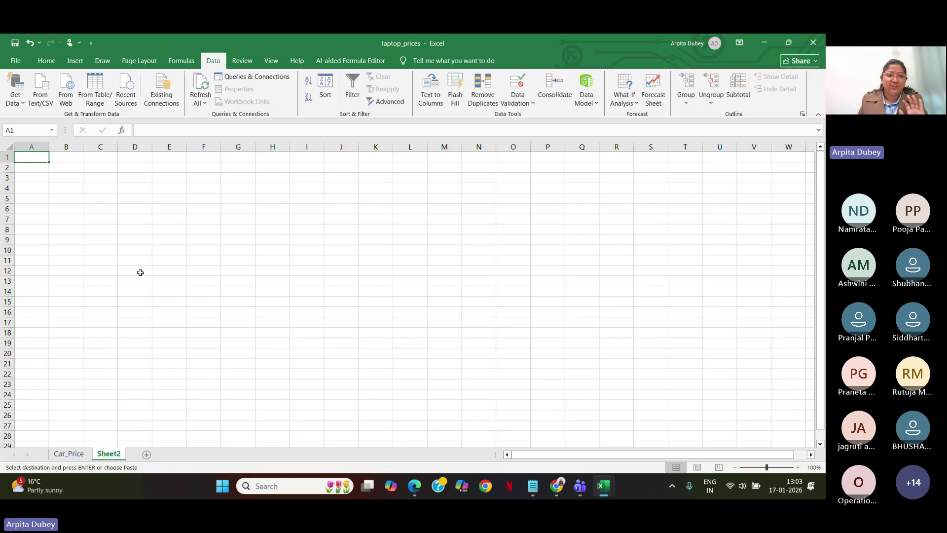
pyautogui.click(100, 177)
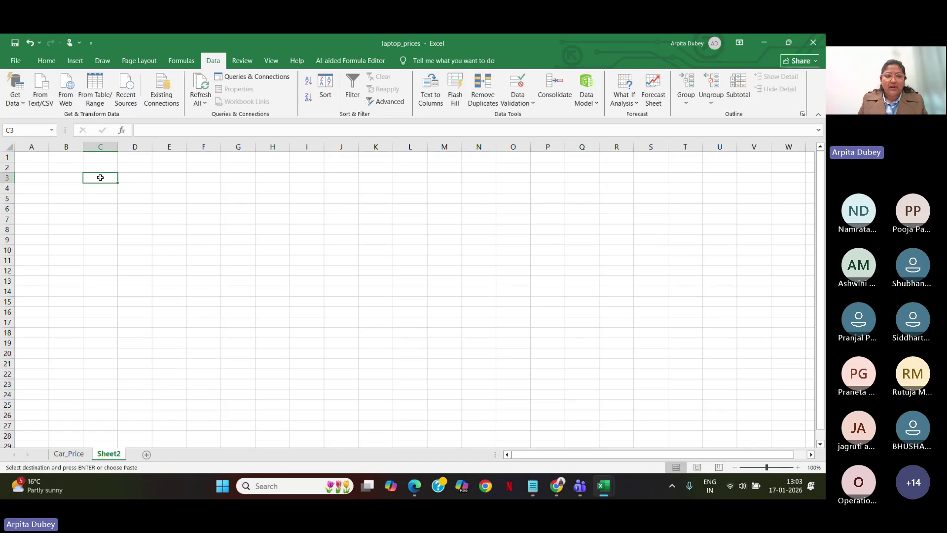
pyautogui.click(75, 454)
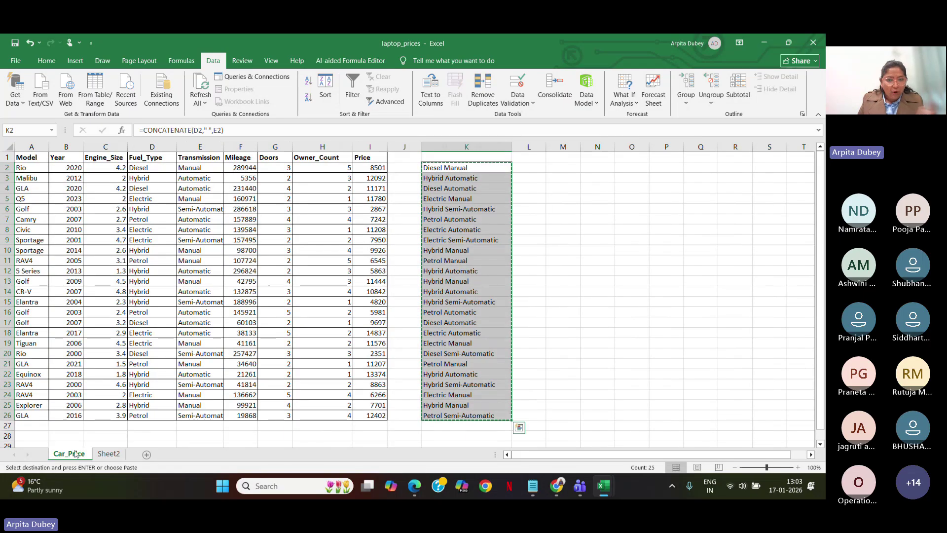
pyautogui.click(108, 454)
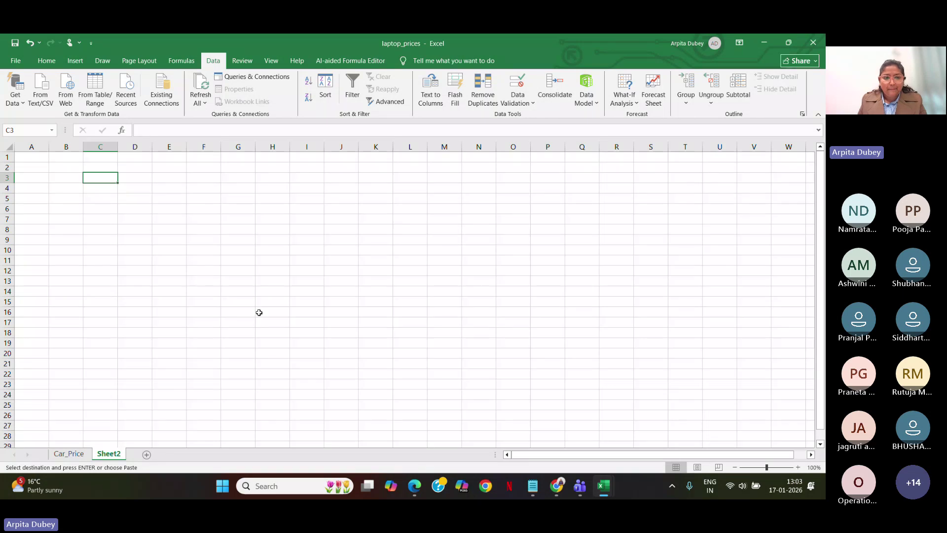
pyautogui.hotkey('ctrl', 'v')
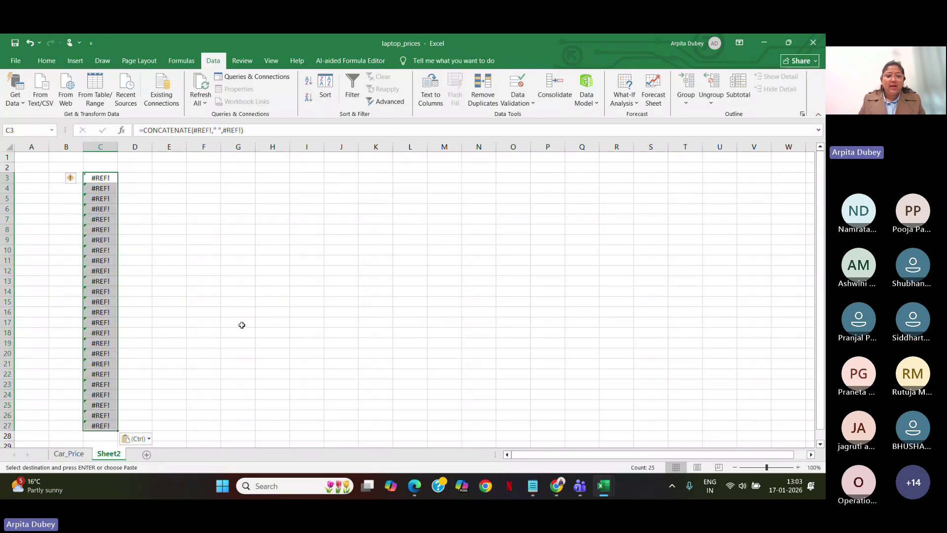
# Convert the pasted formulas in C3:C27 to values with source formatting using the paste options
pyautogui.click(139, 440)
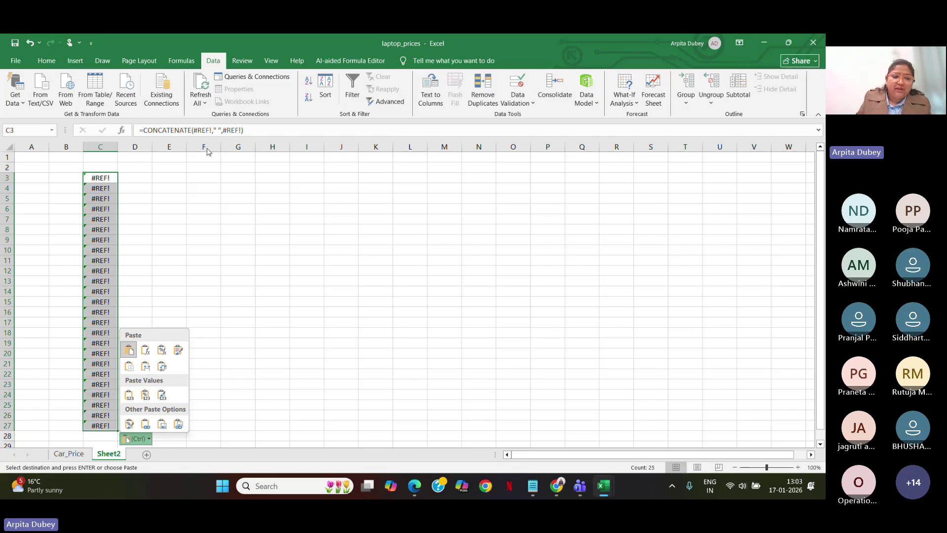
pyautogui.click(162, 395)
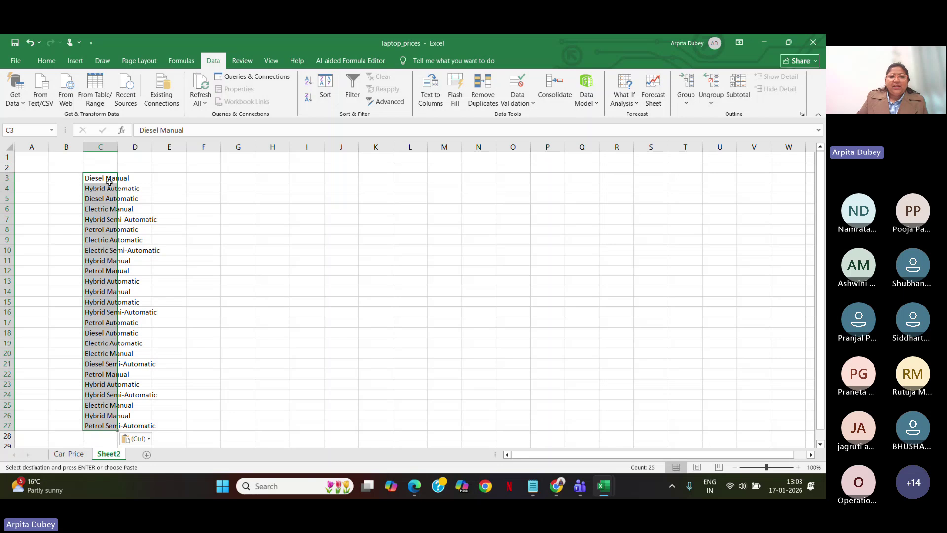
pyautogui.click(191, 188)
pyautogui.click(101, 178)
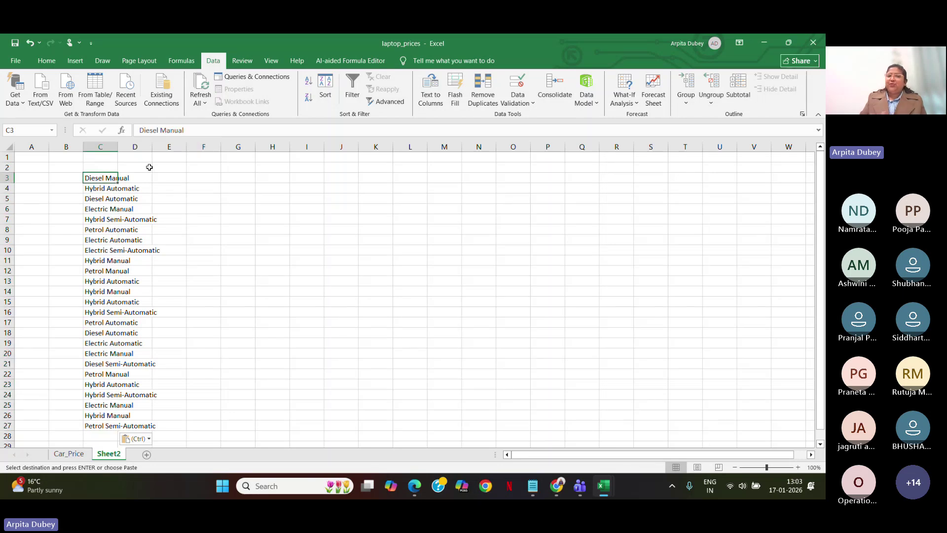
pyautogui.press('Escape')
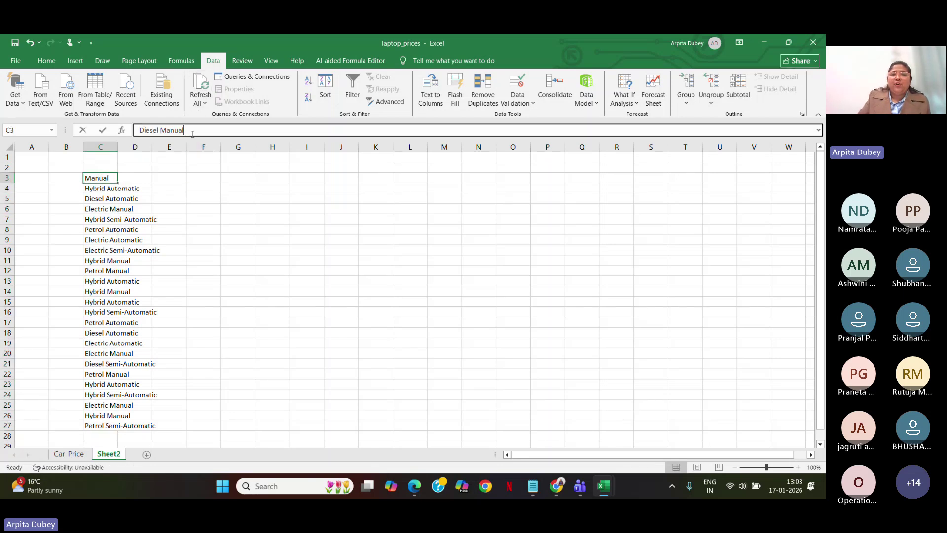
pyautogui.click(285, 322)
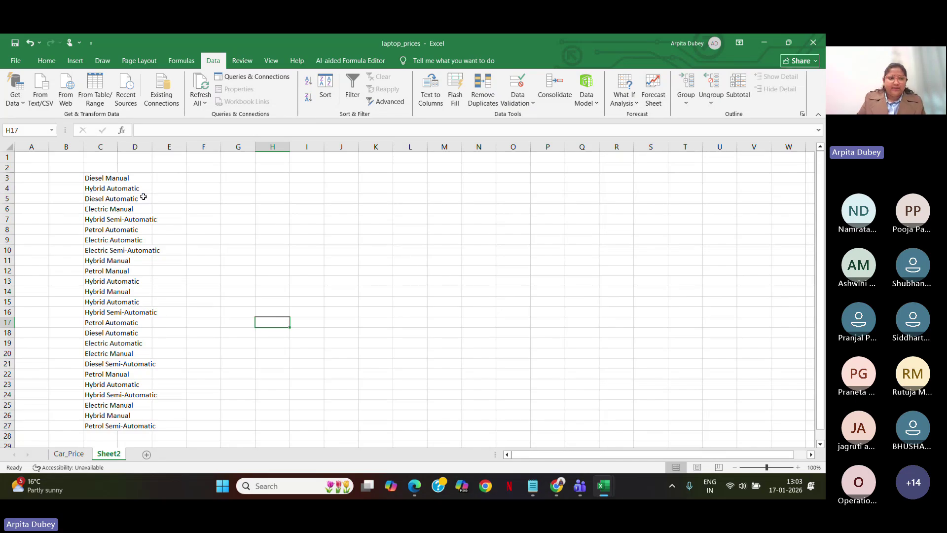
# Widen column C to fit the pasted text and select C3:C27
pyautogui.moveTo(116, 151); pyautogui.dragTo(173, 430)
pyautogui.scroll(-1, 156, 377)
pyautogui.scroll(1, 156, 377)
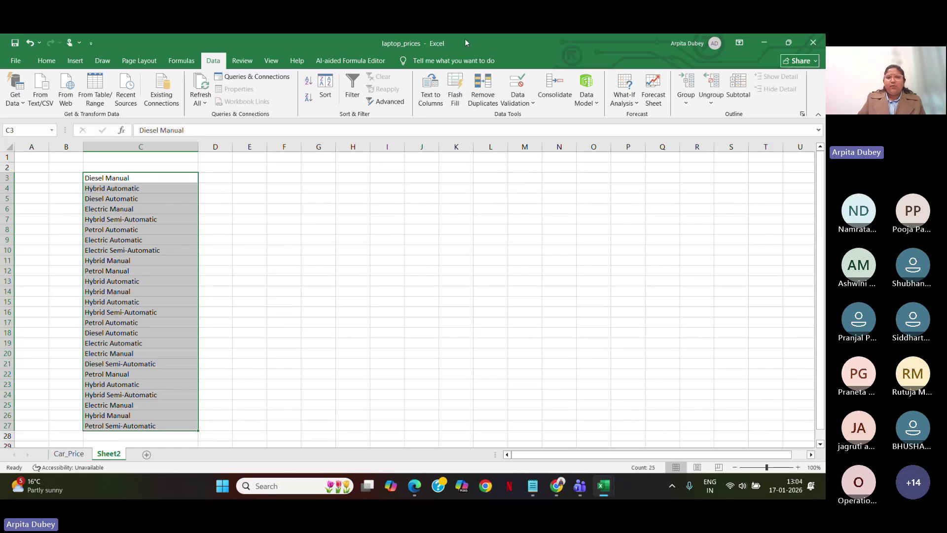
# Split C3:C27 into separate fuel type and transmission columns with Text to Columns, using Delimited and adding Space as a delimiter
pyautogui.click(431, 98)
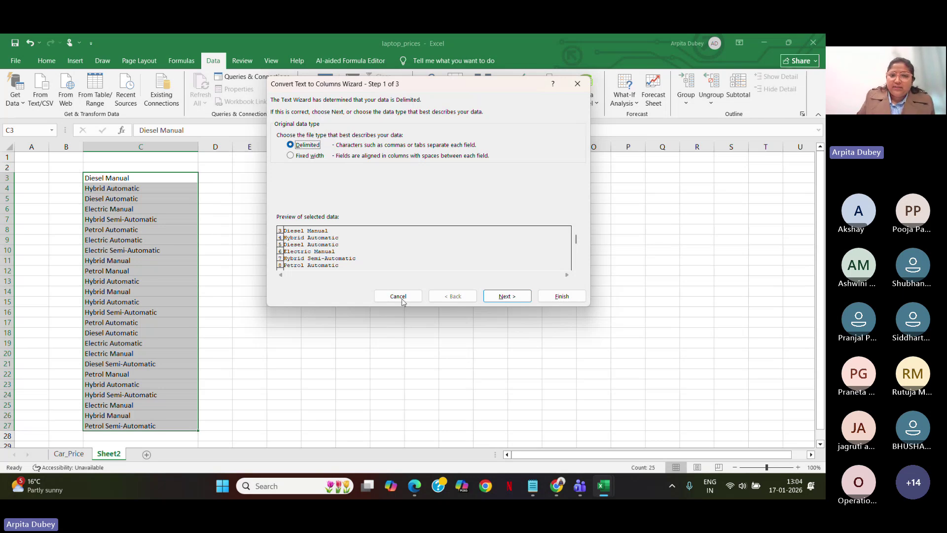
pyautogui.click(506, 300)
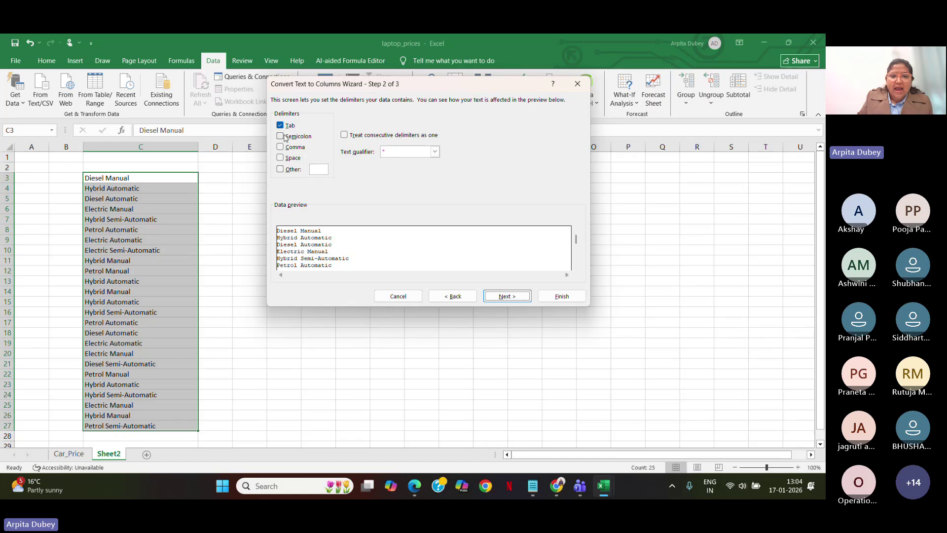
pyautogui.click(281, 160)
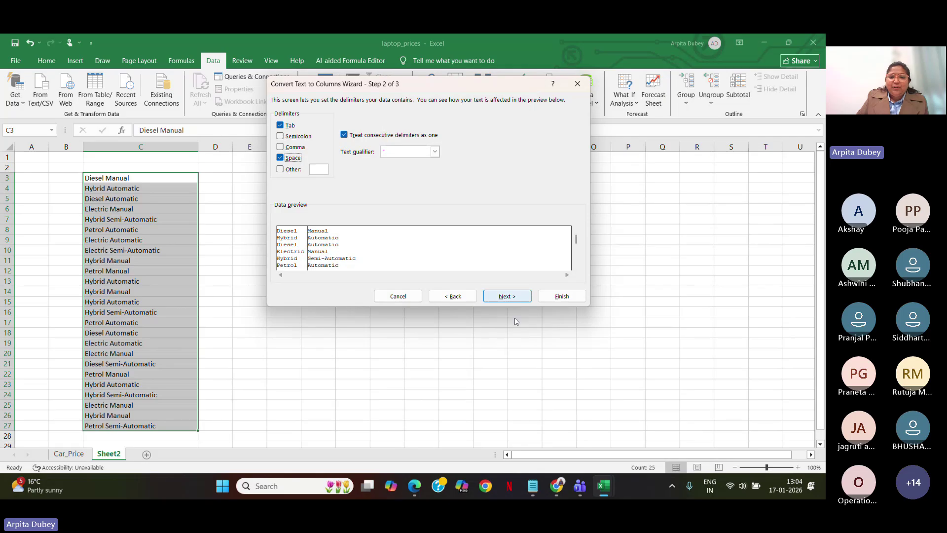
pyautogui.click(560, 297)
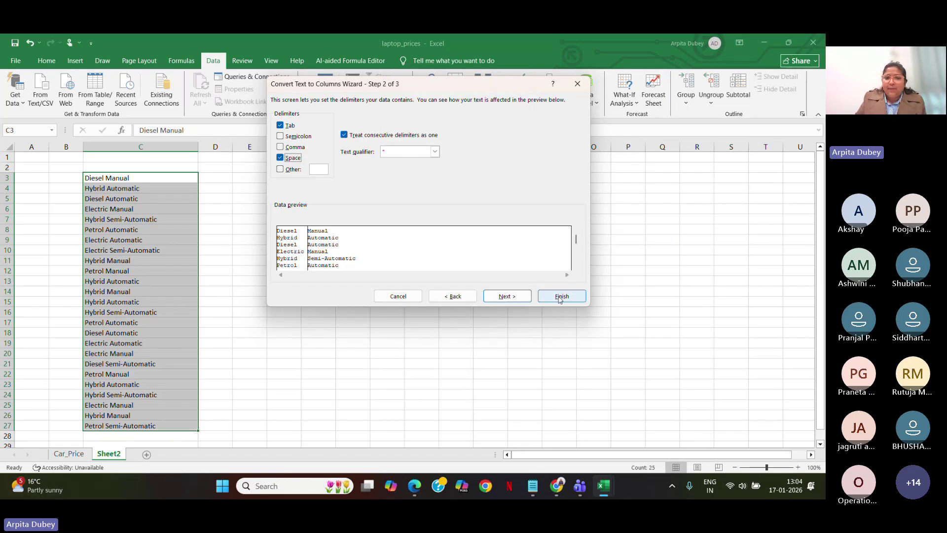
pyautogui.click(561, 297)
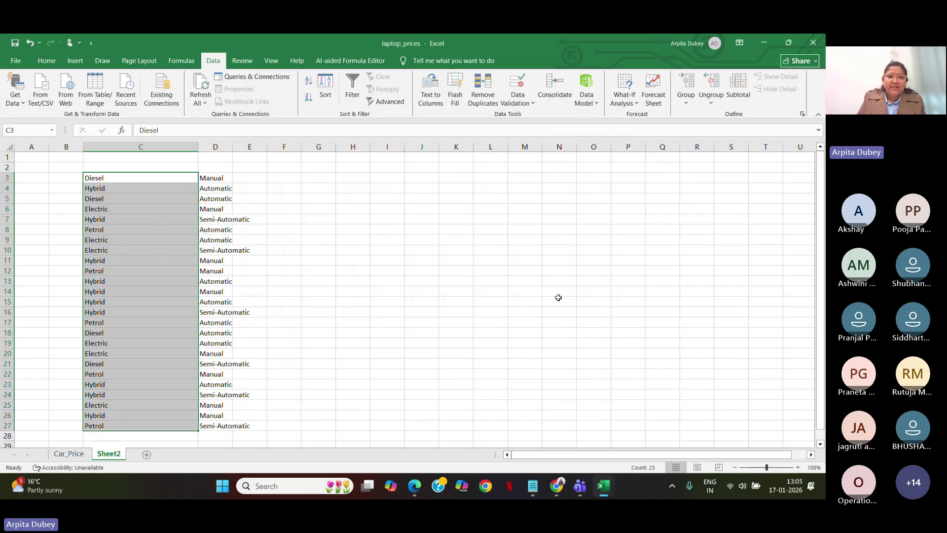
# Delete the joined-text column K from the Car_Price sheet and return to Sheet2
pyautogui.click(68, 455)
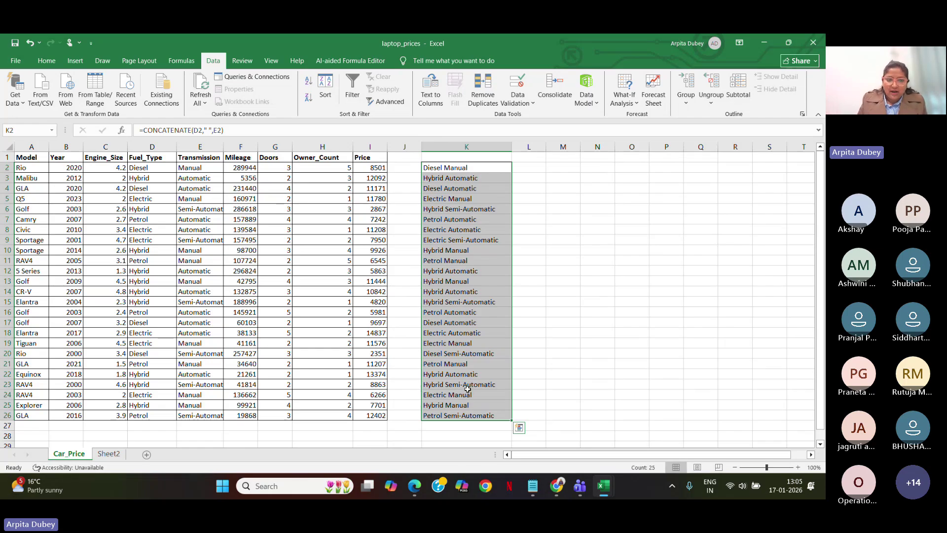
pyautogui.click(110, 454)
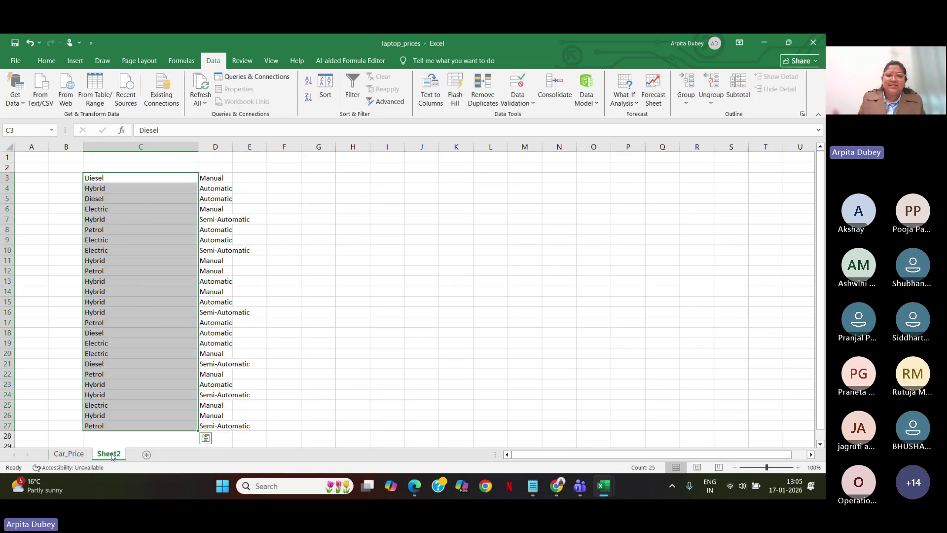
pyautogui.click(77, 454)
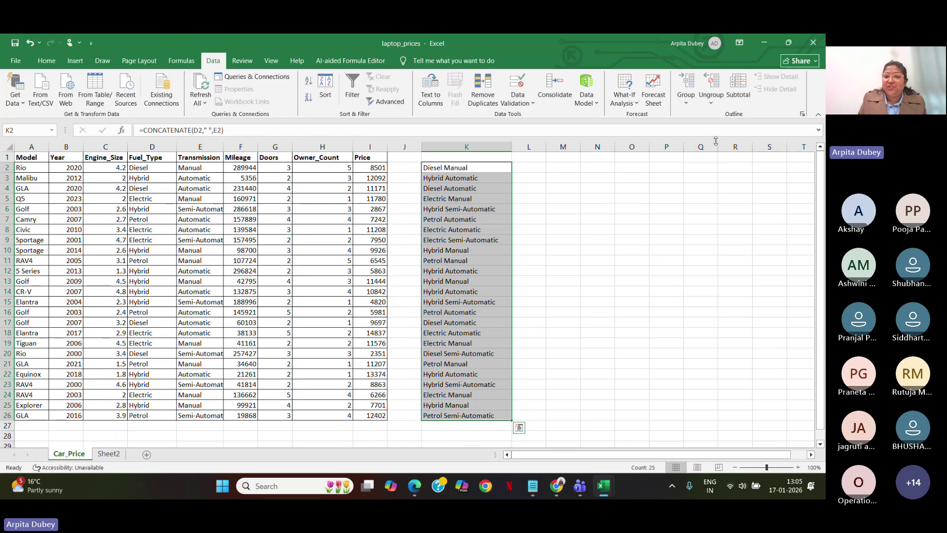
pyautogui.click(482, 146)
pyautogui.rightClick(482, 147)
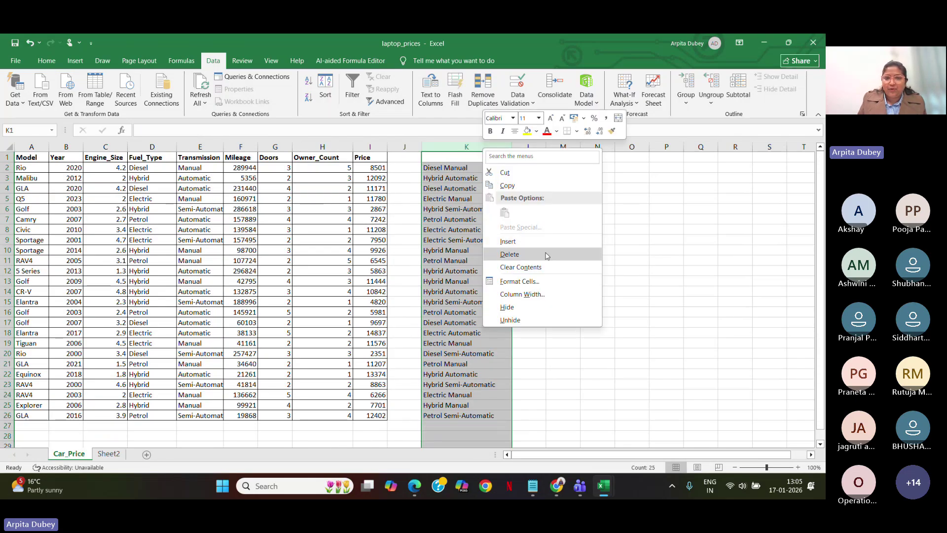
pyautogui.click(510, 254)
pyautogui.click(103, 453)
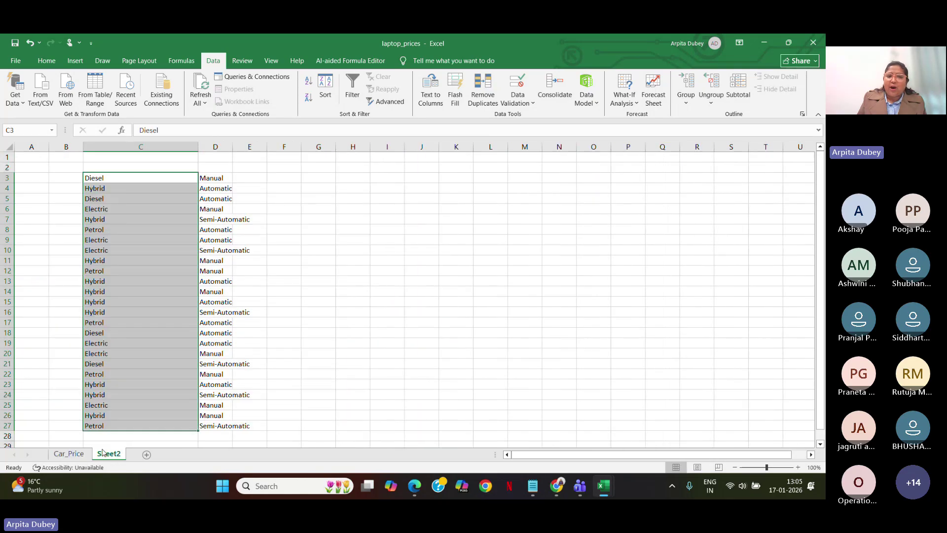
pyautogui.click(421, 281)
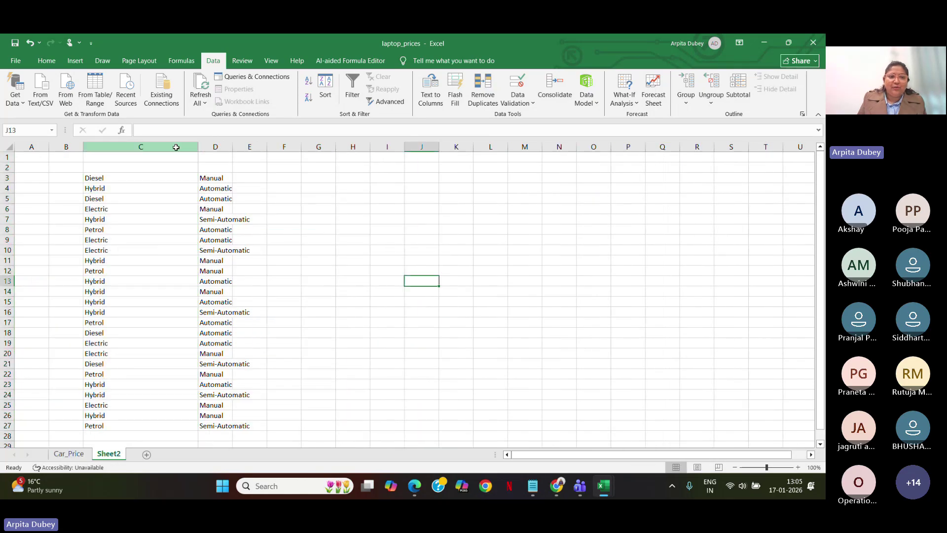
# Delete the split fuel type and transmission columns C and D from Sheet2 and return to the Car_Price sheet
pyautogui.moveTo(177, 147); pyautogui.dragTo(215, 147)
pyautogui.rightClick(218, 147)
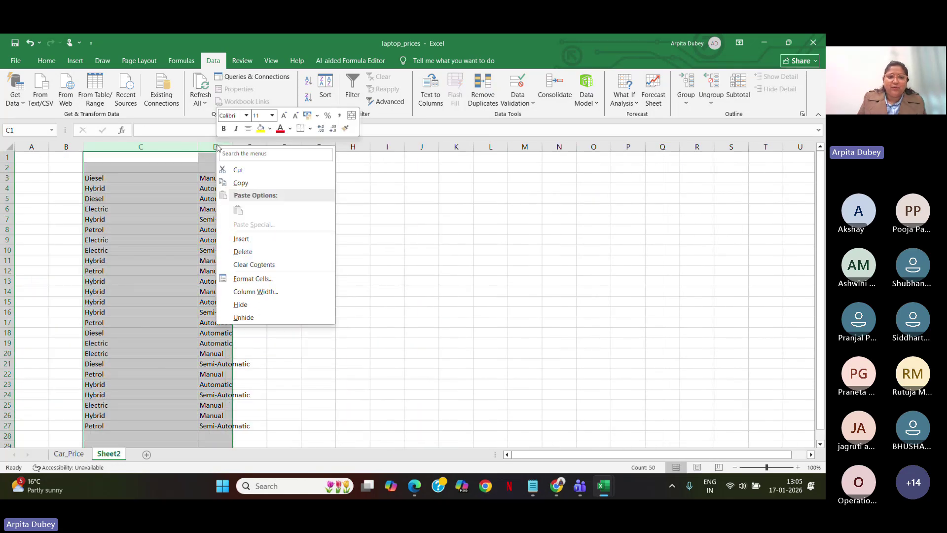
pyautogui.click(290, 253)
pyautogui.click(74, 454)
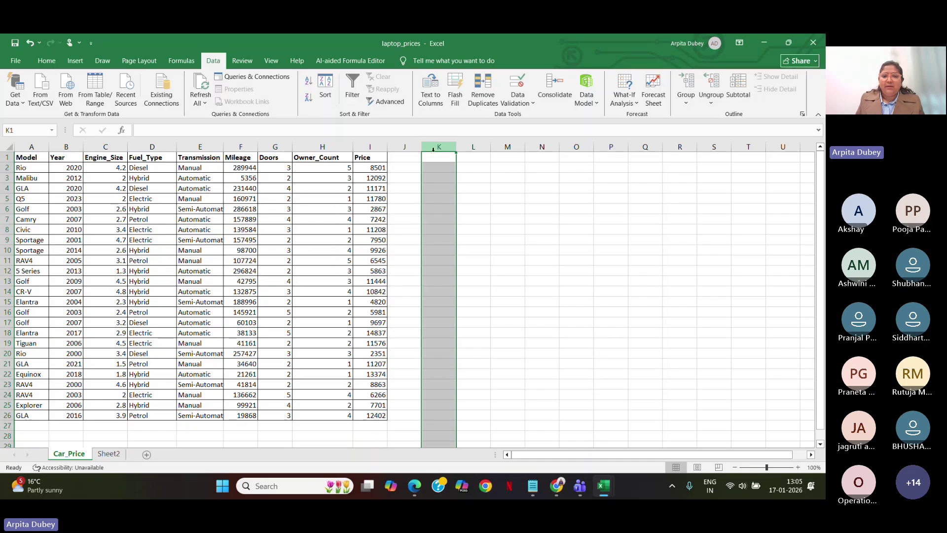
pyautogui.click(440, 192)
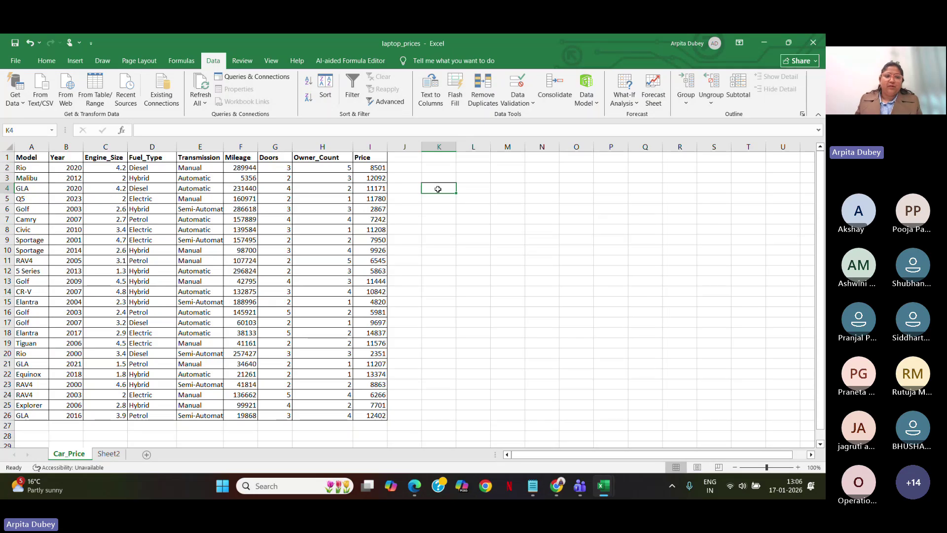
# Copy the transmission values in E3:E6 to L5:L8 and widen column L to fit the text
pyautogui.moveTo(202, 178); pyautogui.dragTo(211, 211)
pyautogui.hotkey('ctrl', 'c')
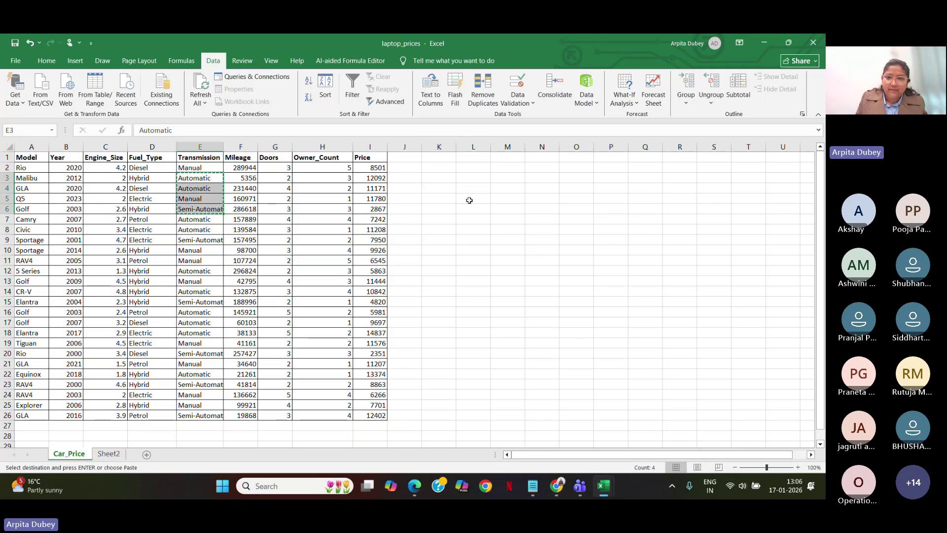
pyautogui.moveTo(471, 196); pyautogui.dragTo(478, 231)
pyautogui.hotkey('ctrl', 'v')
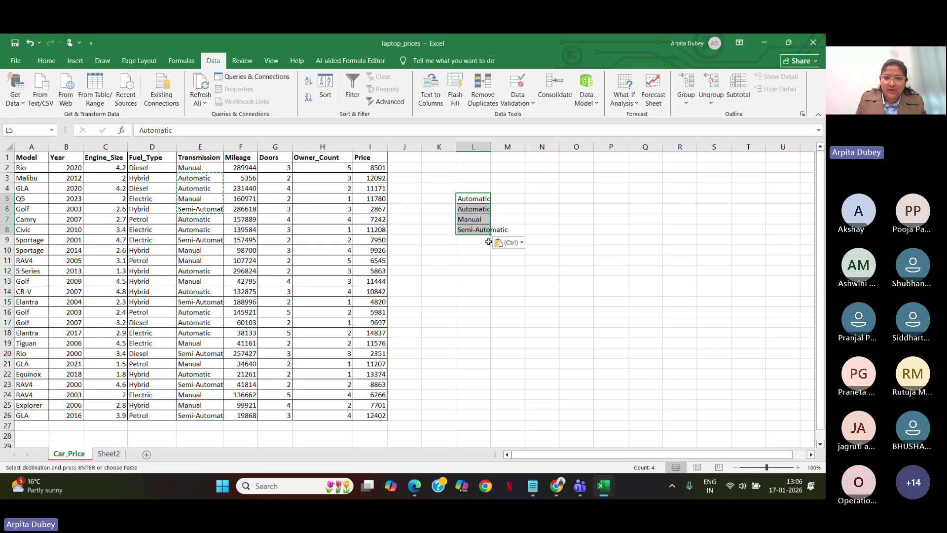
pyautogui.moveTo(491, 147); pyautogui.dragTo(531, 147)
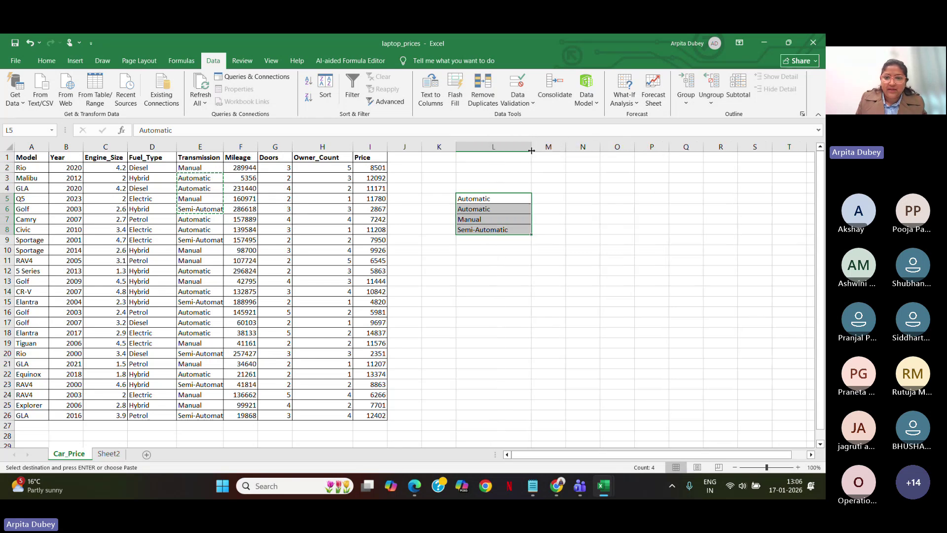
# Enter =LEFT(L5,4) in M5 to extract the first four characters of the transmission value in L5
pyautogui.click(560, 197)
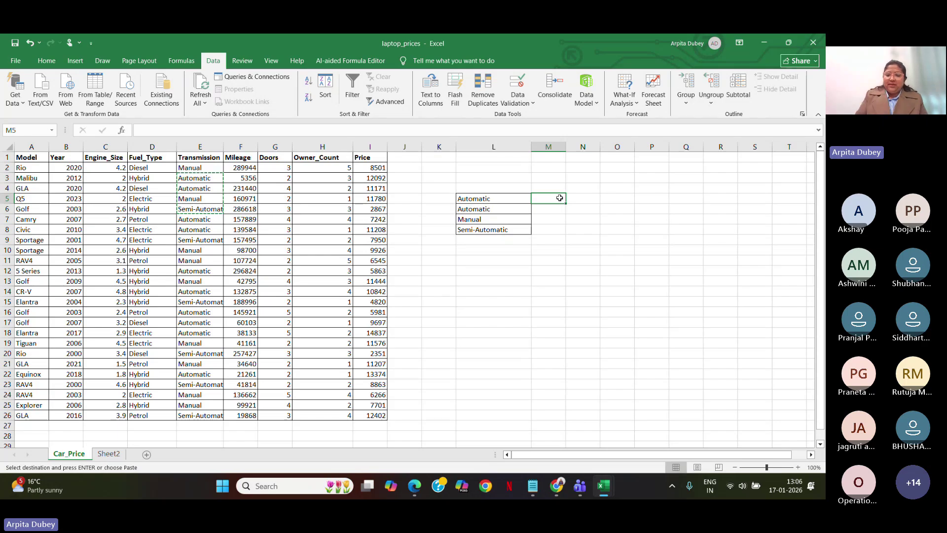
pyautogui.write('=')
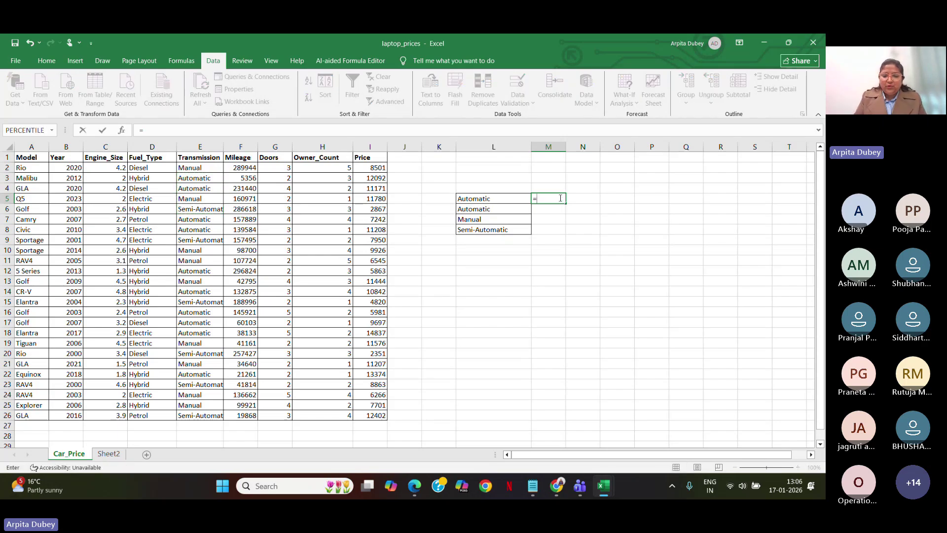
pyautogui.write('left')
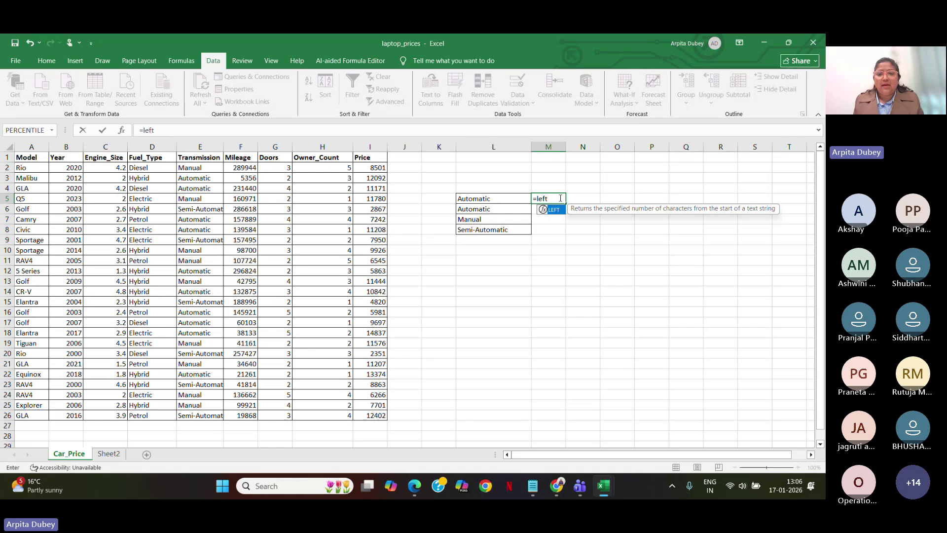
pyautogui.press('Tab')
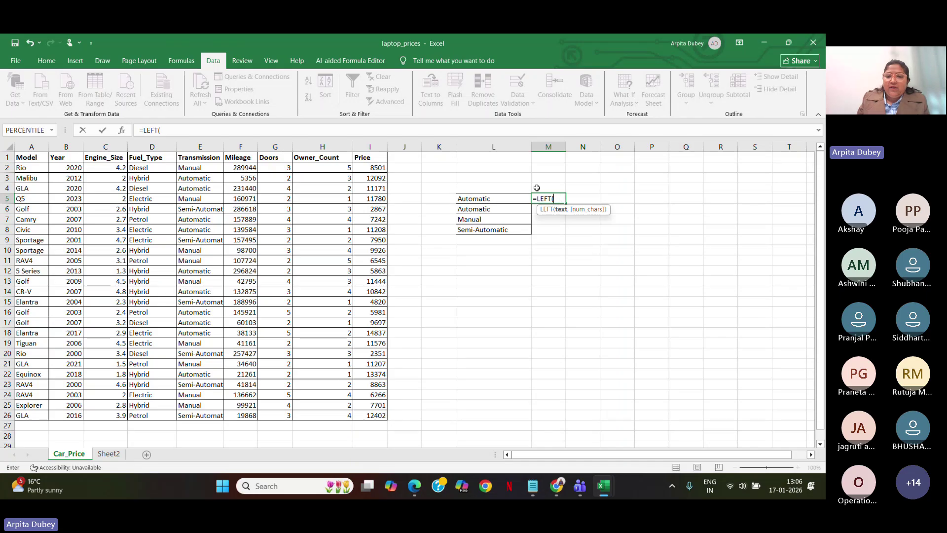
pyautogui.click(510, 198)
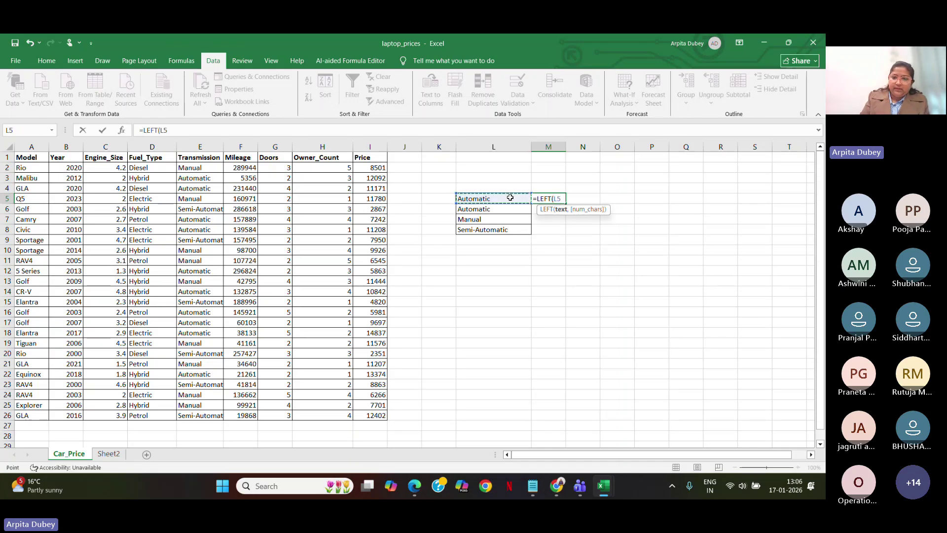
pyautogui.write(',4')
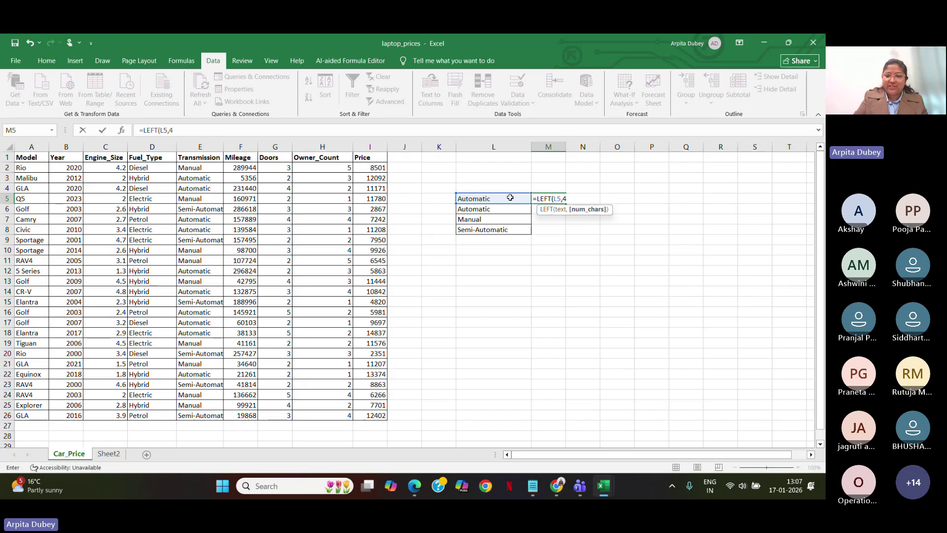
pyautogui.write(')')
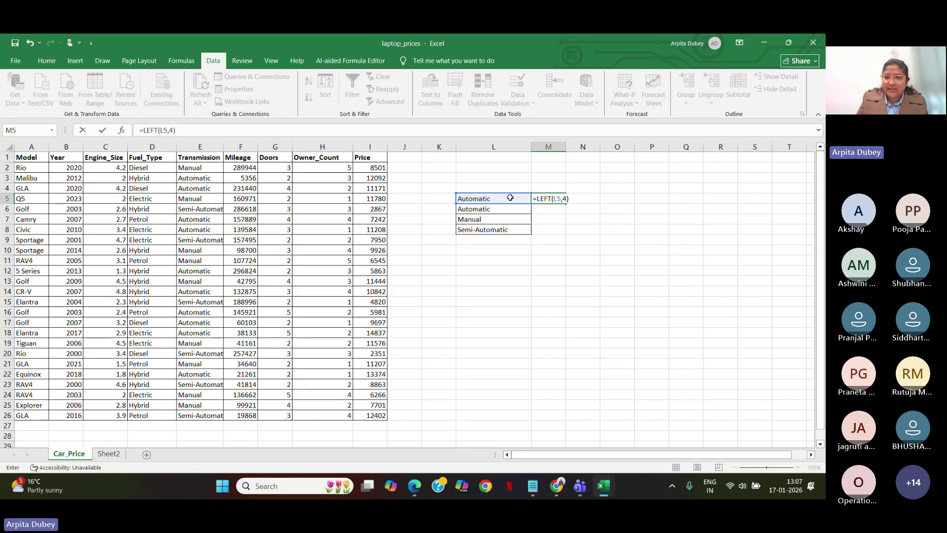
pyautogui.press('Return')
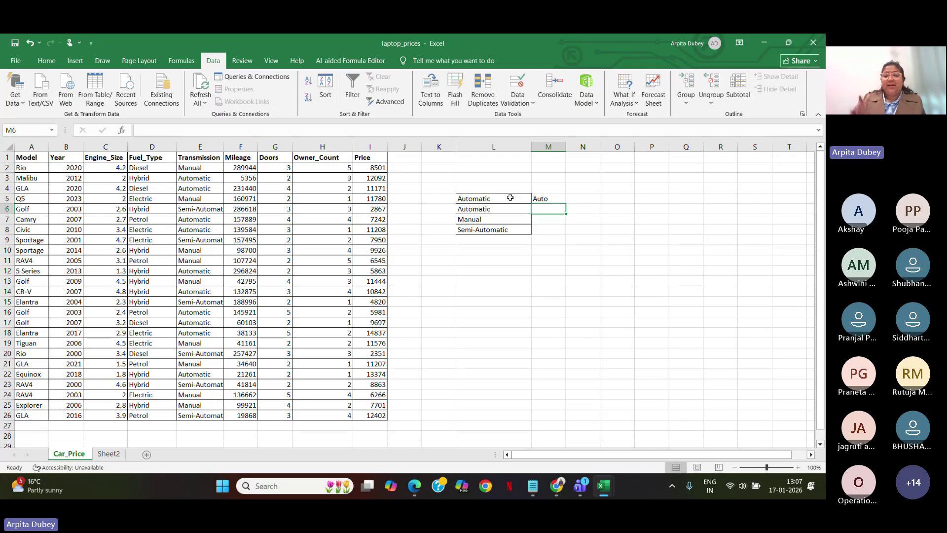
# Begin a RIGHT formula in M6 with L6 as its text argument
pyautogui.write('=')
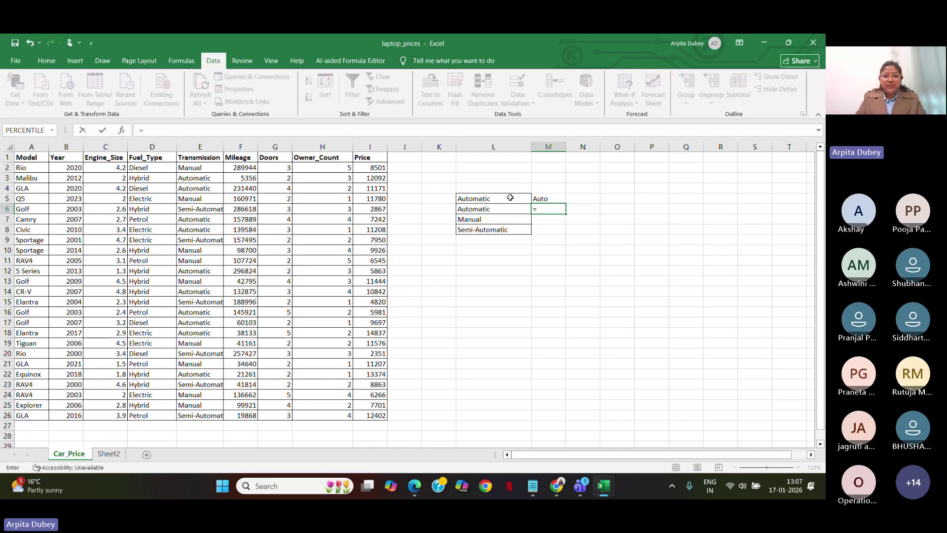
pyautogui.write('right')
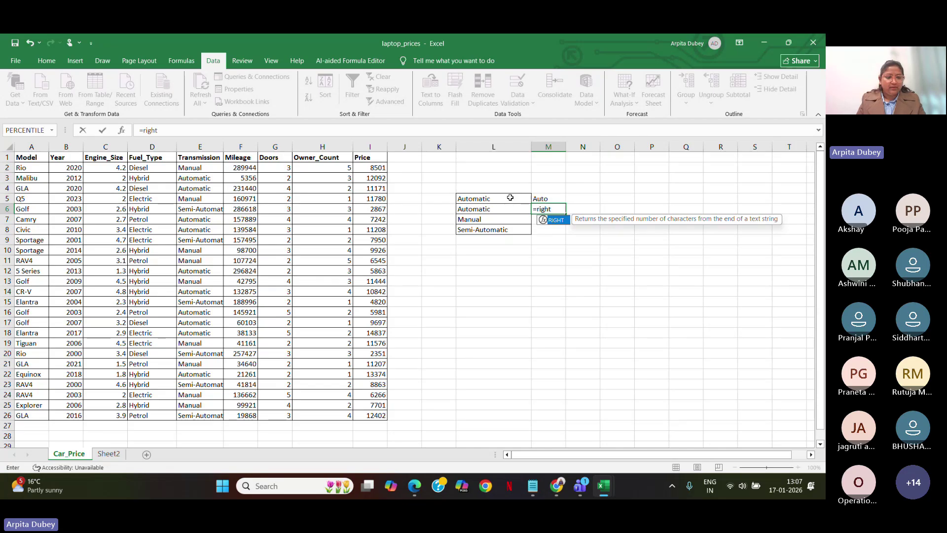
pyautogui.press('Tab')
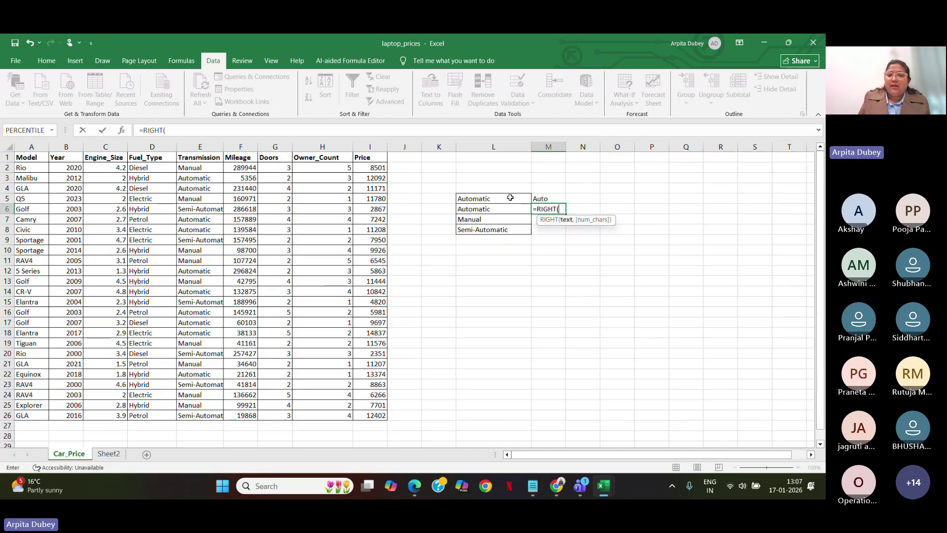
pyautogui.click(492, 208)
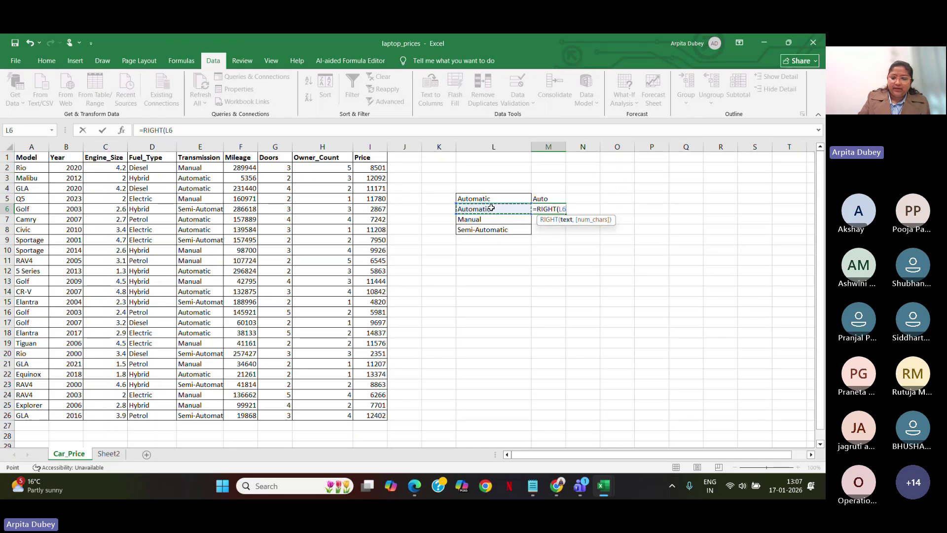
# Complete the RIGHT formula in M6 so it extracts the last 5 characters of L6
pyautogui.write(',')
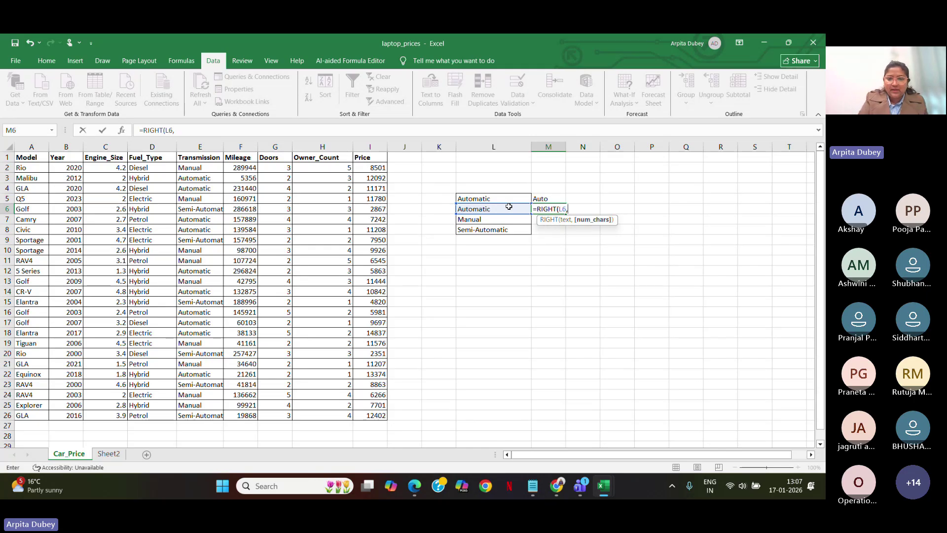
pyautogui.write('5')
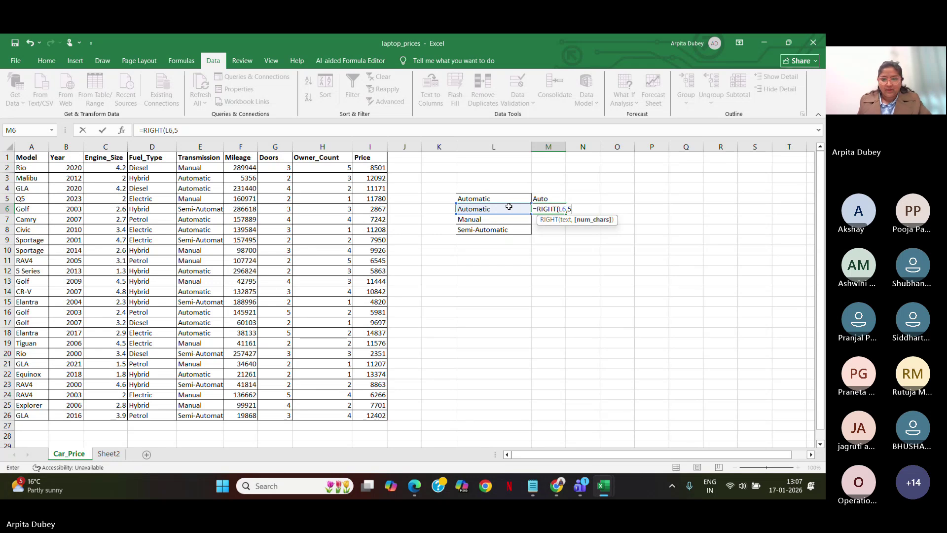
pyautogui.write(')')
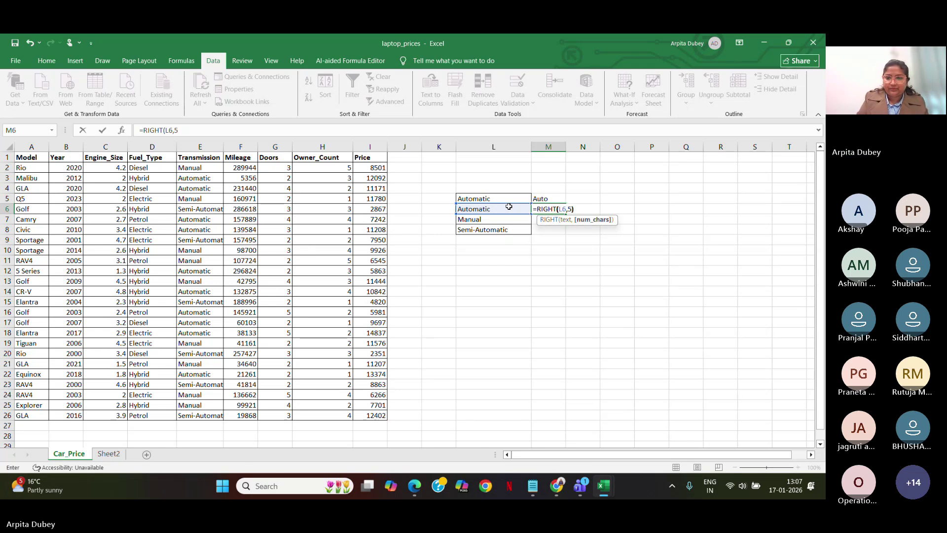
pyautogui.press('Return')
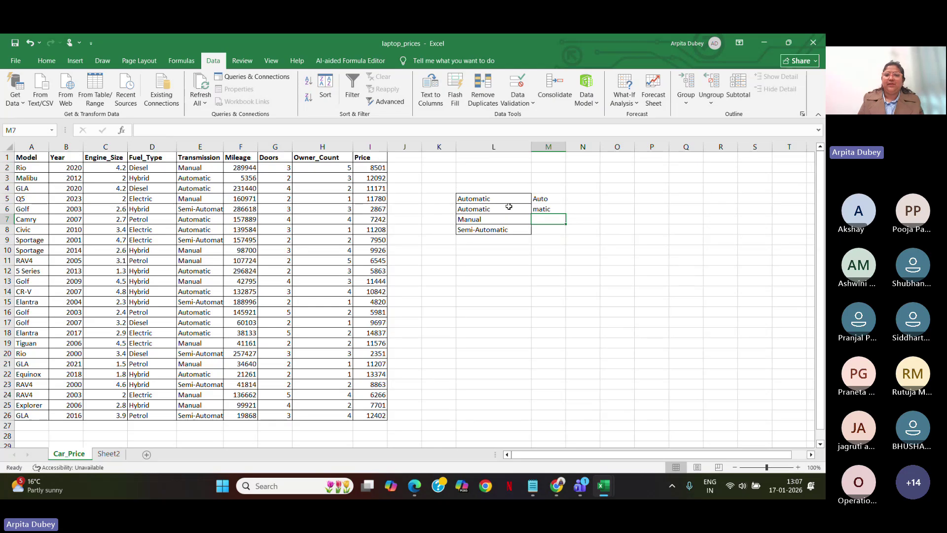
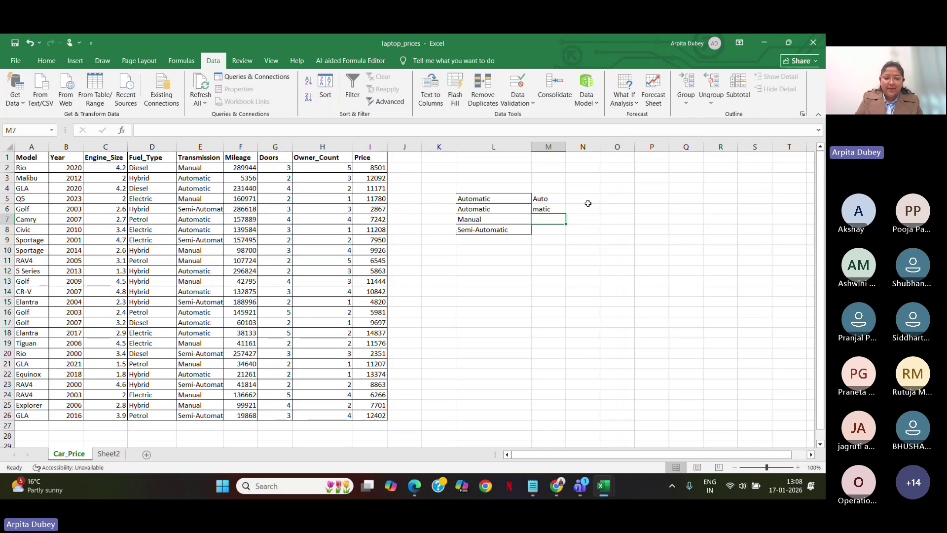
pyautogui.write('=mid')
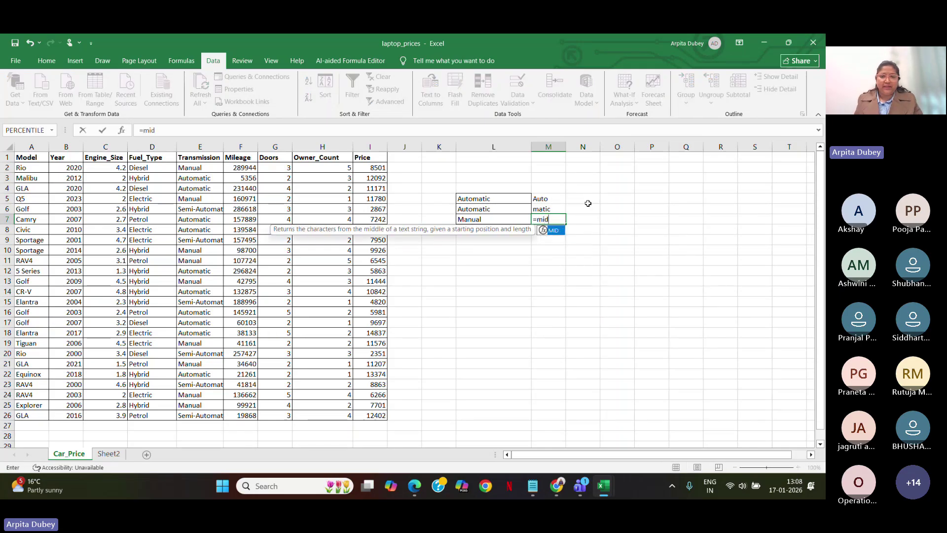
pyautogui.press('Tab')
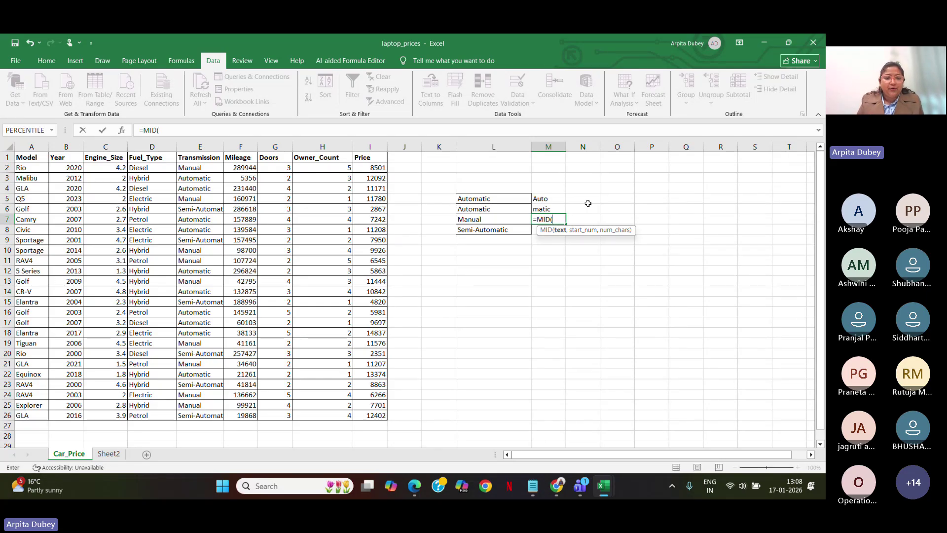
pyautogui.press('BackSpace')
pyautogui.press('BackSpace')
pyautogui.press('BackSpace')
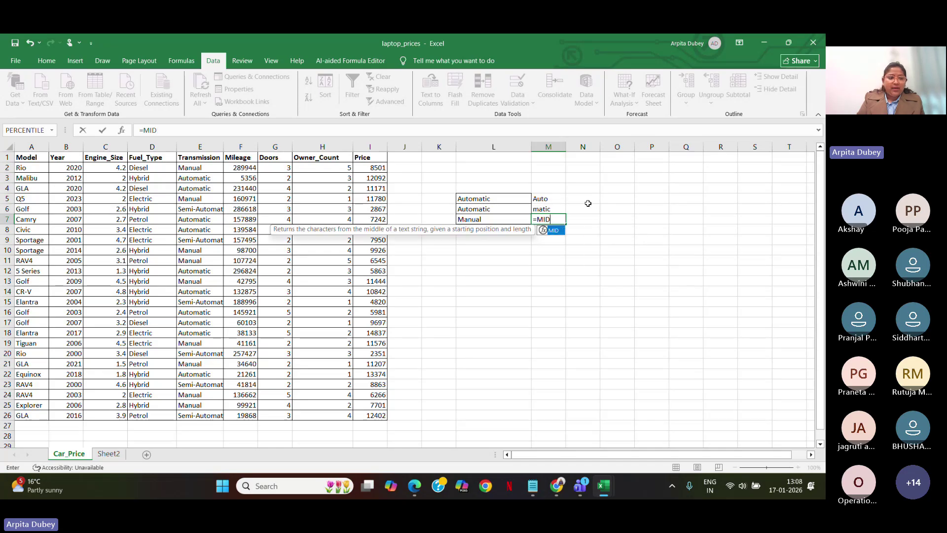
pyautogui.press('BackSpace')
pyautogui.press('BackSpace')
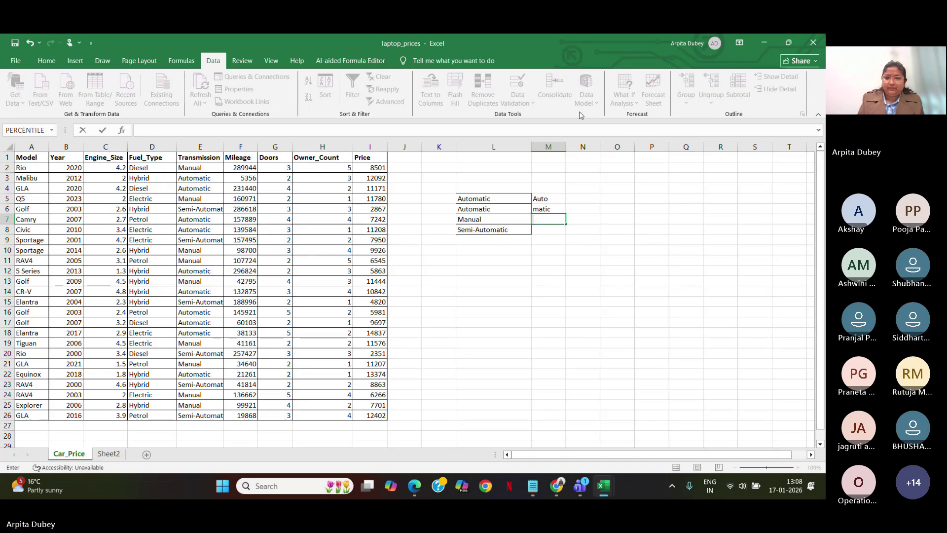
pyautogui.click(662, 313)
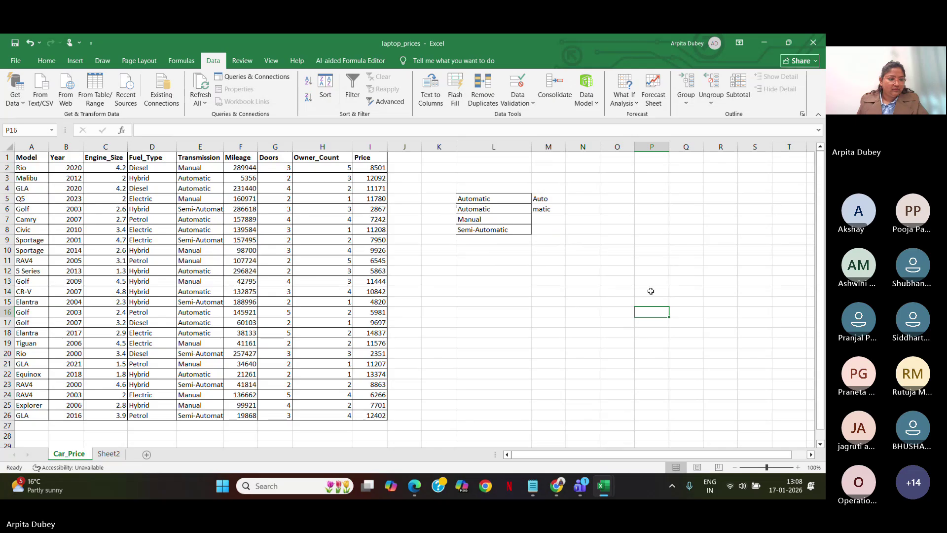
# Switch to the Teams meeting window to read the latest chat messages, and return to the workbook
pyautogui.moveTo(567, 494)
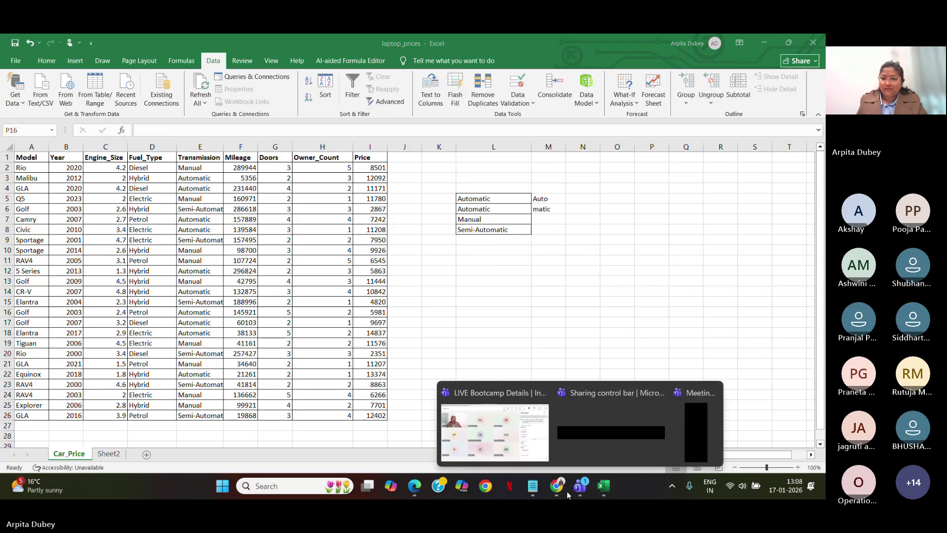
pyautogui.click(608, 453)
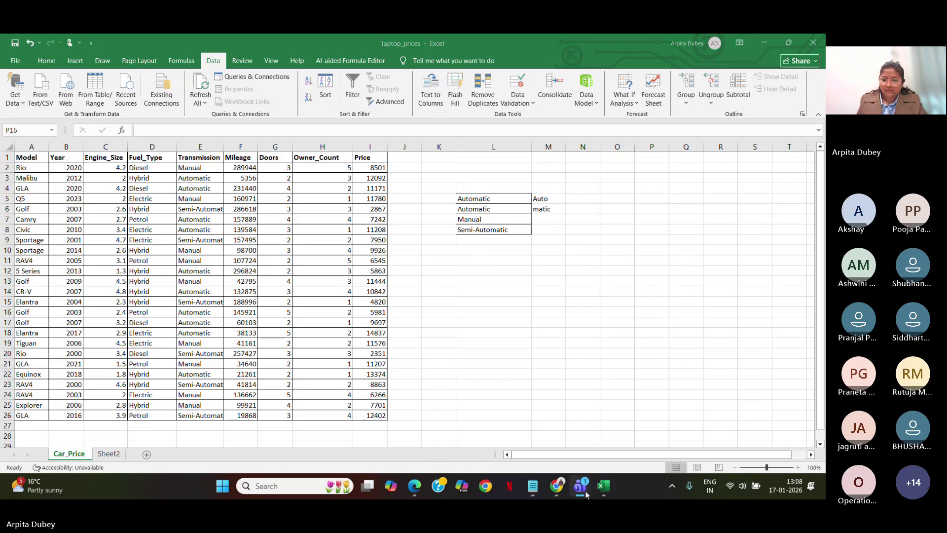
pyautogui.click(491, 434)
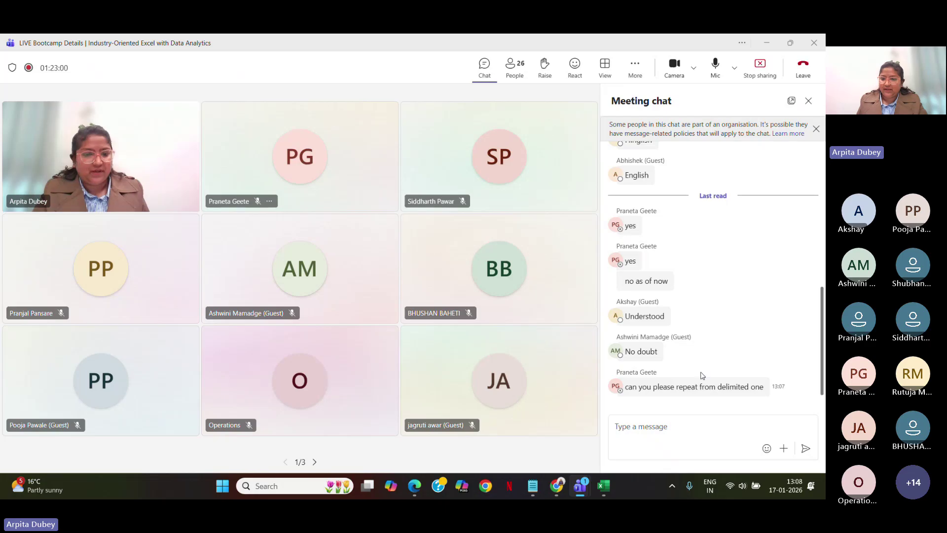
pyautogui.click(768, 43)
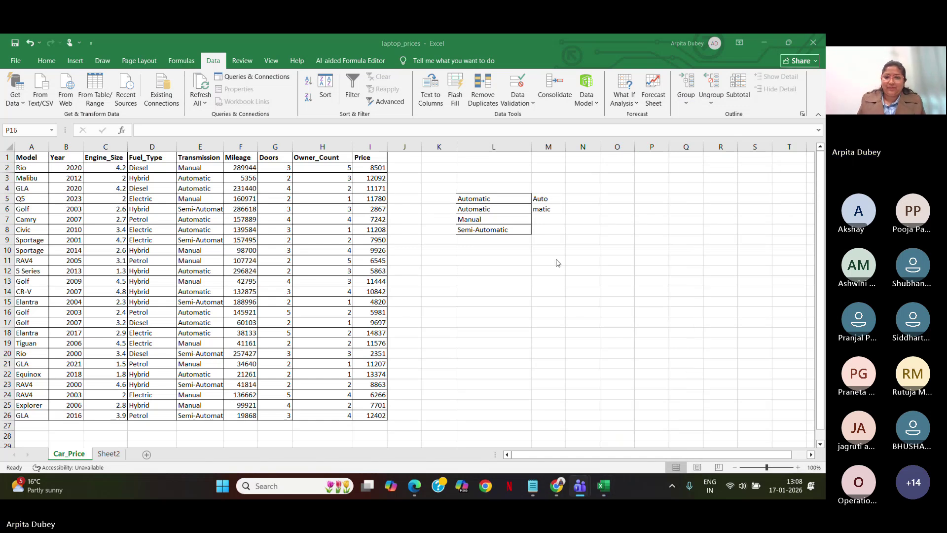
# Delete columns L and M with the text-function examples from the Car_Price sheet
pyautogui.moveTo(499, 146); pyautogui.dragTo(550, 147)
pyautogui.rightClick(552, 148)
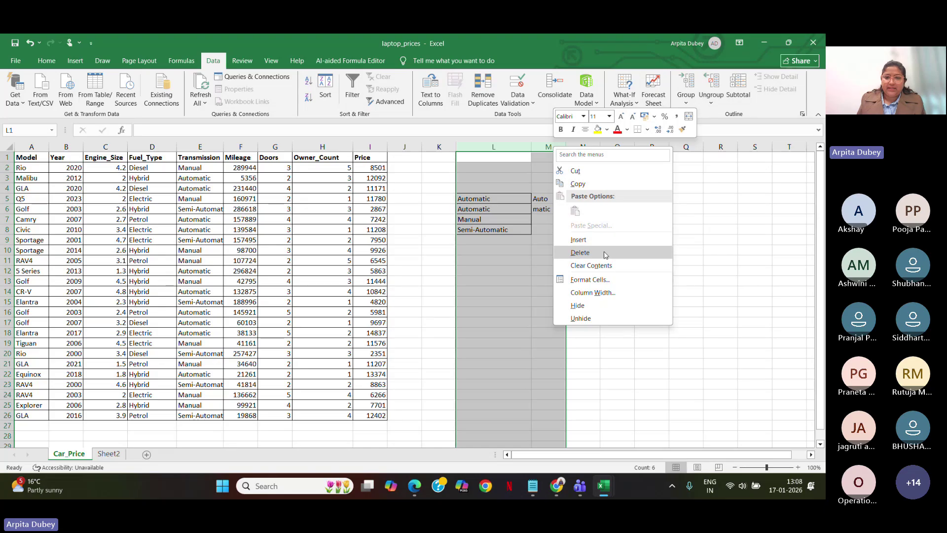
pyautogui.click(585, 252)
pyautogui.rightClick(109, 453)
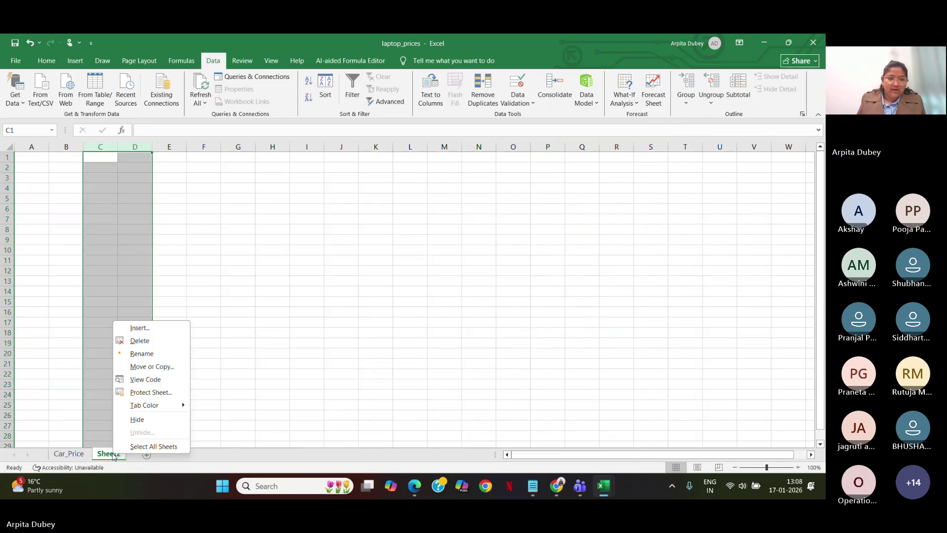
pyautogui.press('Escape')
pyautogui.click(63, 454)
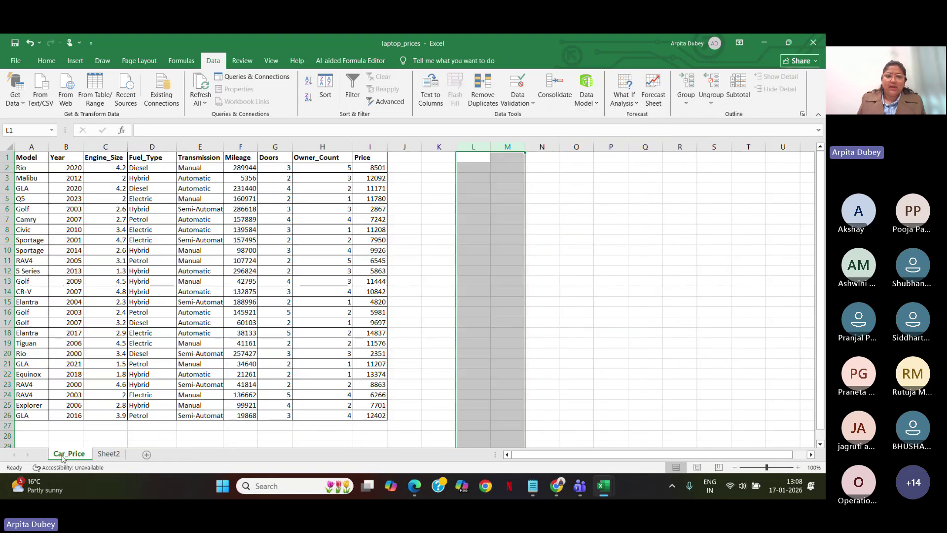
pyautogui.click(537, 236)
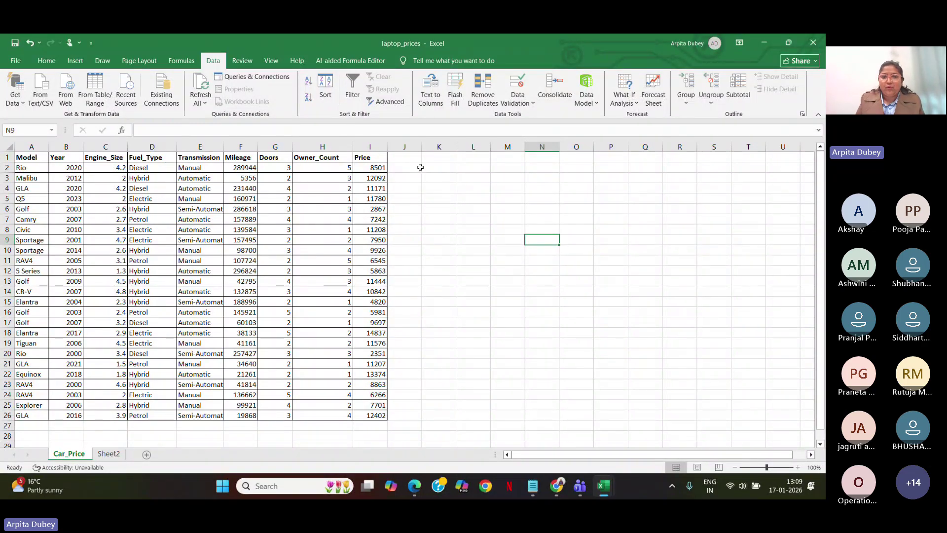
# Begin a CONCATENATE formula in K2 with the fuel type in D2 and a quoted space " " as the first two texts
pyautogui.click(435, 166)
pyautogui.write('=con')
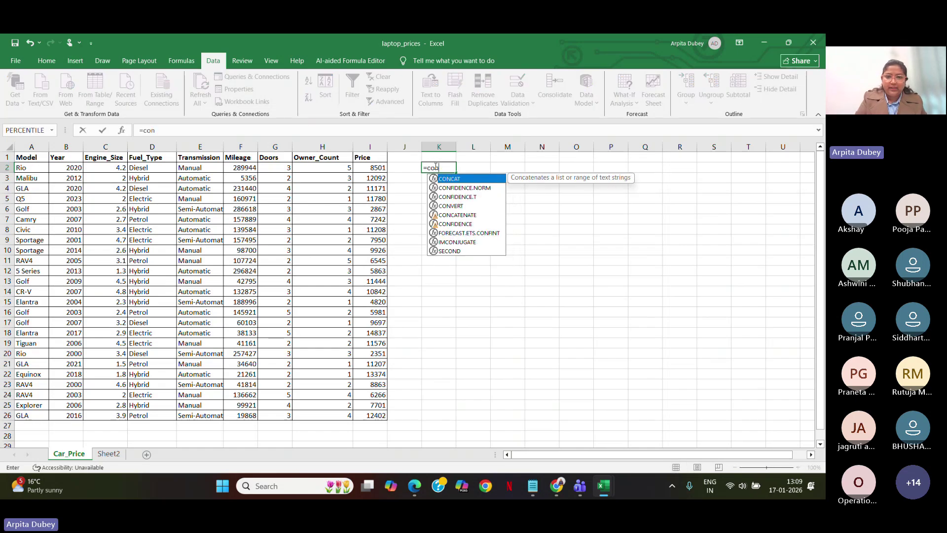
pyautogui.write('c')
pyautogui.press('Down')
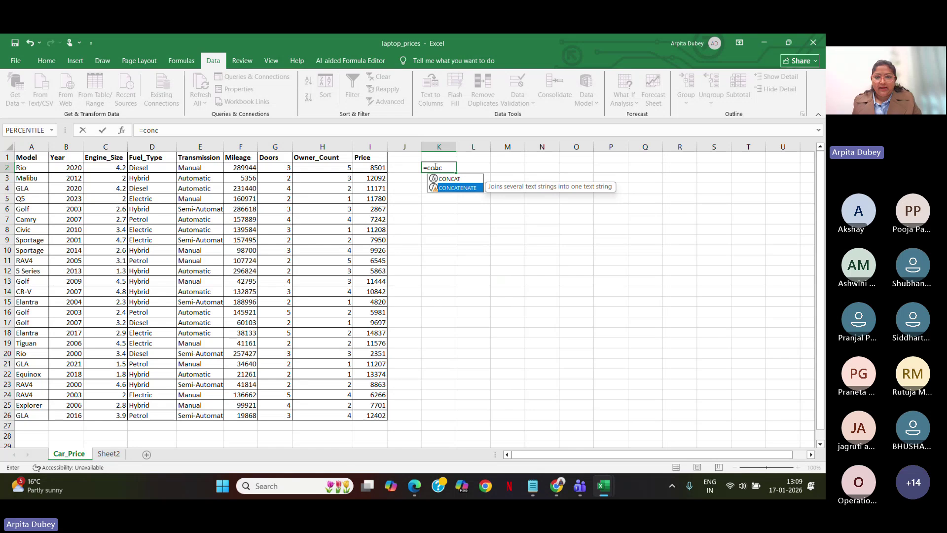
pyautogui.press('Tab')
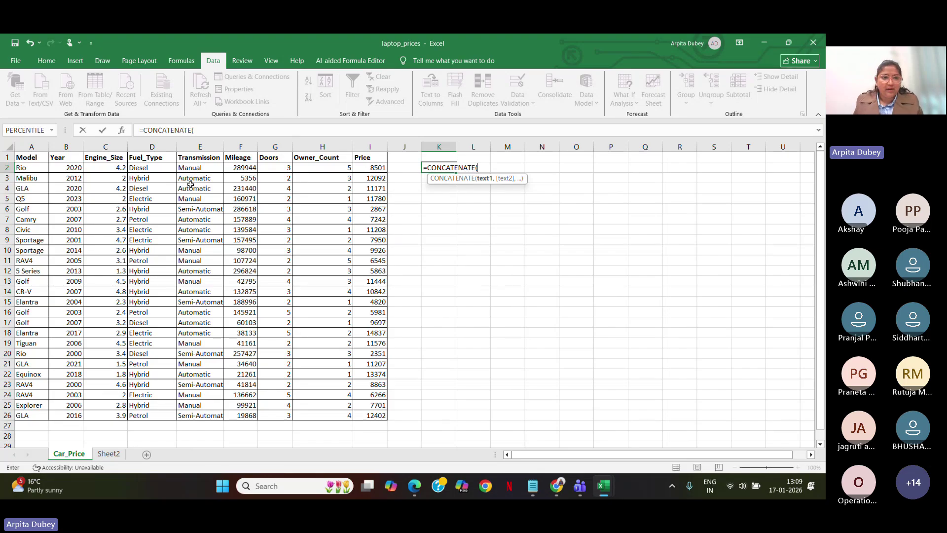
pyautogui.click(169, 168)
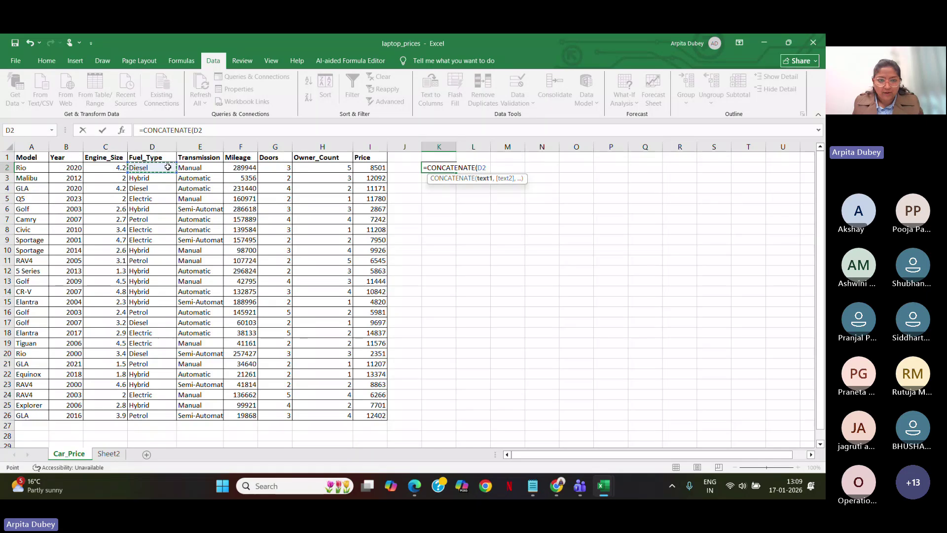
pyautogui.write(',')
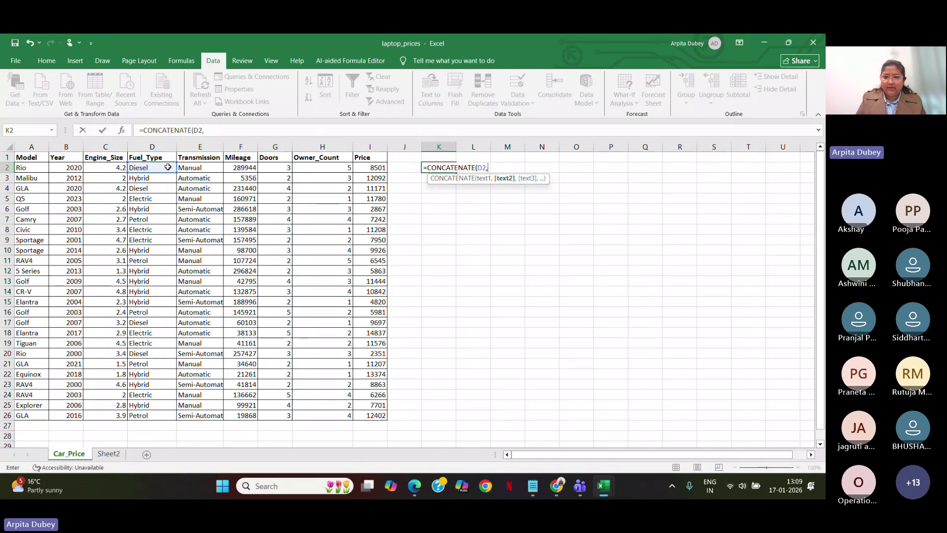
pyautogui.write('" "')
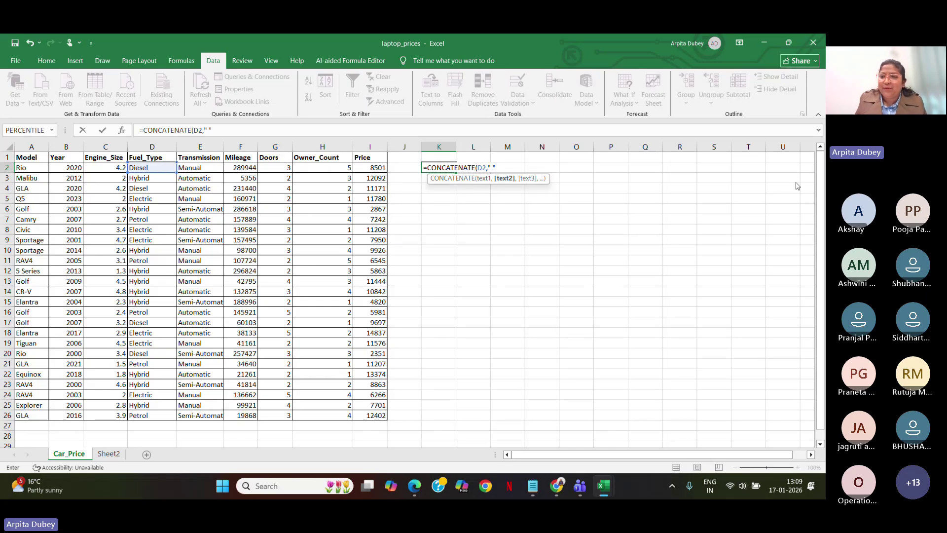
# Check the Teams meeting chat for new messages, and return to the unfinished formula in the workbook
pyautogui.hotkey('alt', 'Tab')
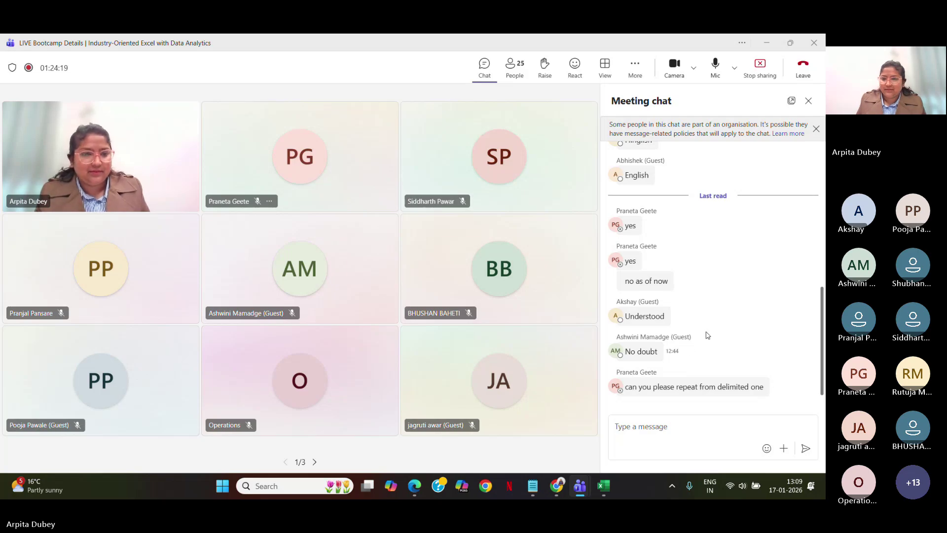
pyautogui.scroll(3, 705, 334)
pyautogui.scroll(-3, 707, 335)
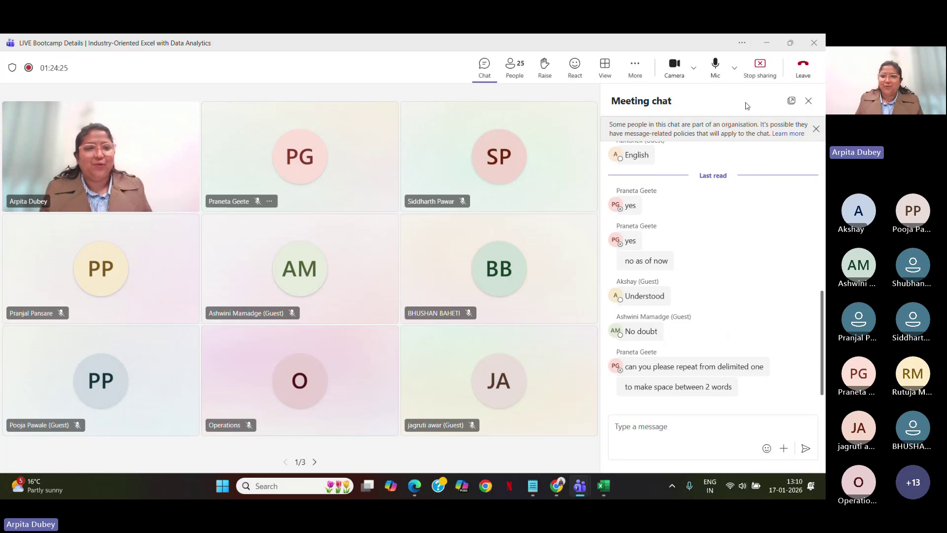
pyautogui.click(762, 47)
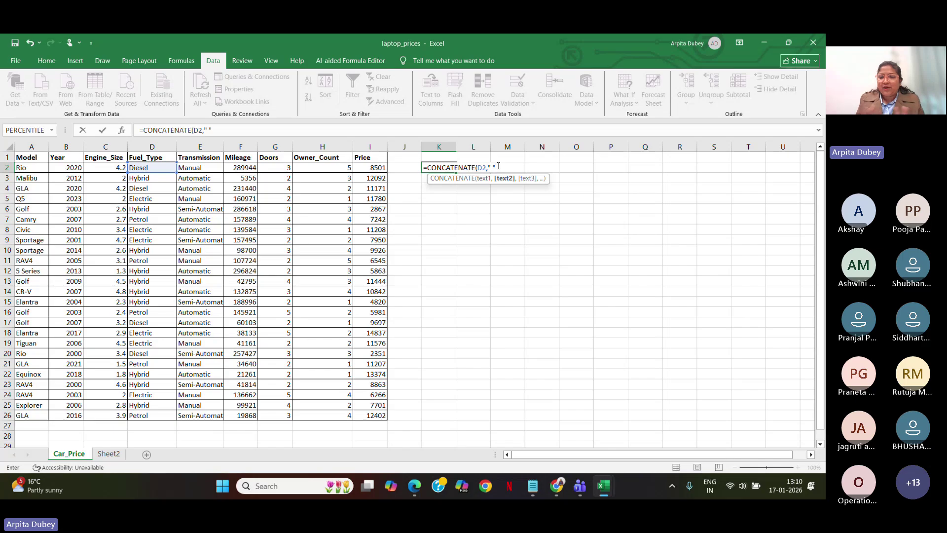
# Complete the K2 formula with the transmission in E2 as the third text: =CONCATENATE(D2," ",E2)
pyautogui.write(',')
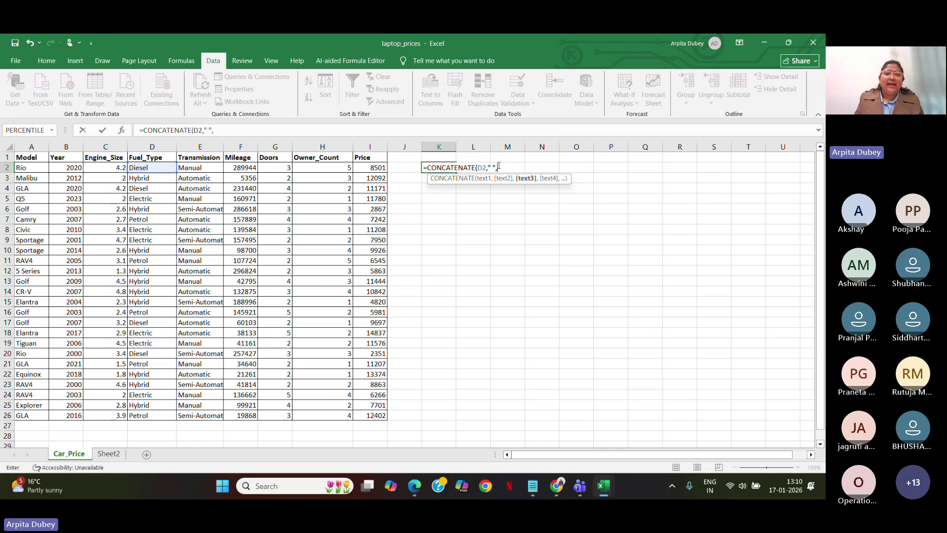
pyautogui.click(205, 168)
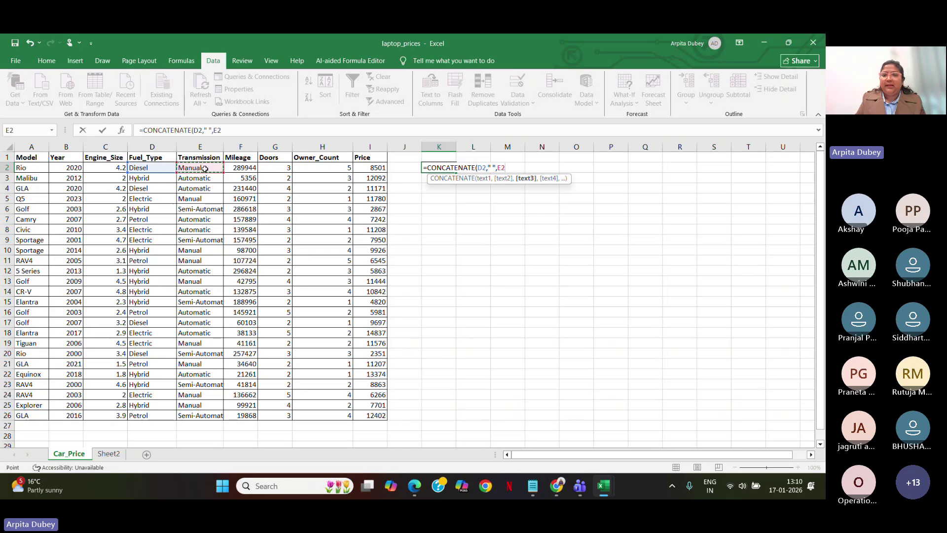
pyautogui.write(')')
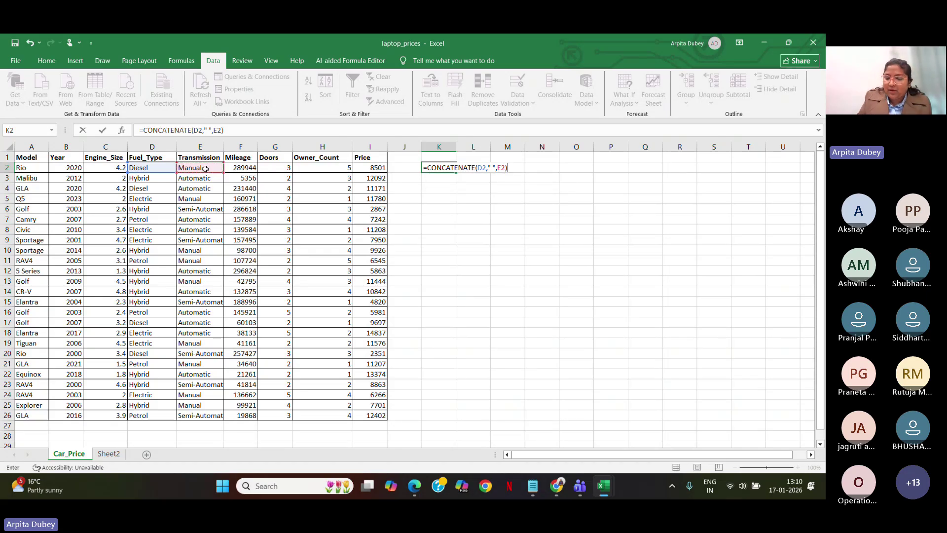
pyautogui.press('Return')
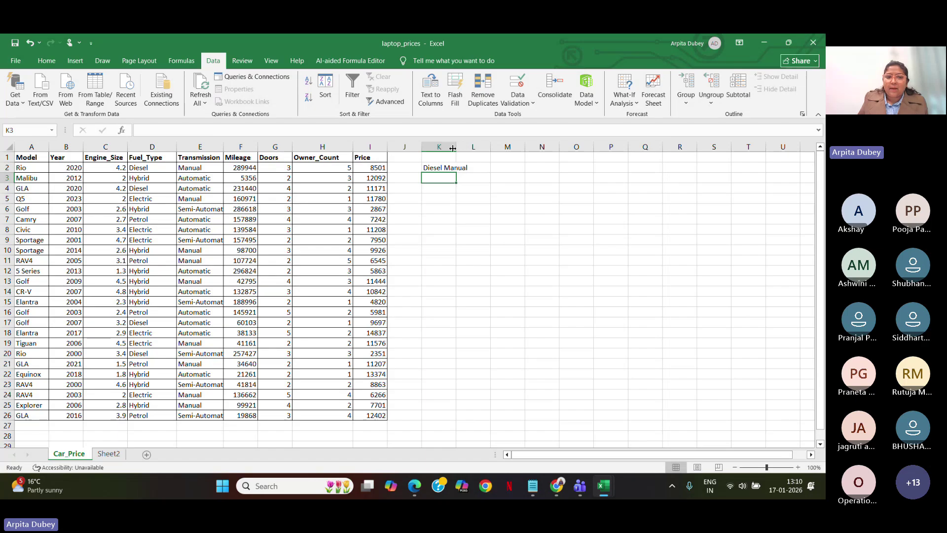
# Fill the CONCATENATE formula down from K2 to K26 and widen column K to fit the combined text
pyautogui.moveTo(453, 150); pyautogui.dragTo(490, 416)
pyautogui.click(455, 169)
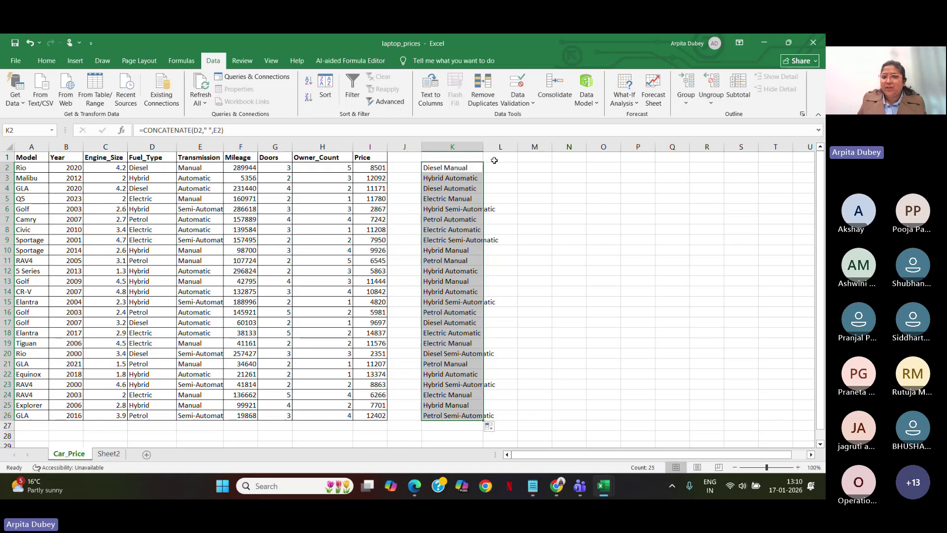
pyautogui.moveTo(484, 148); pyautogui.dragTo(504, 149)
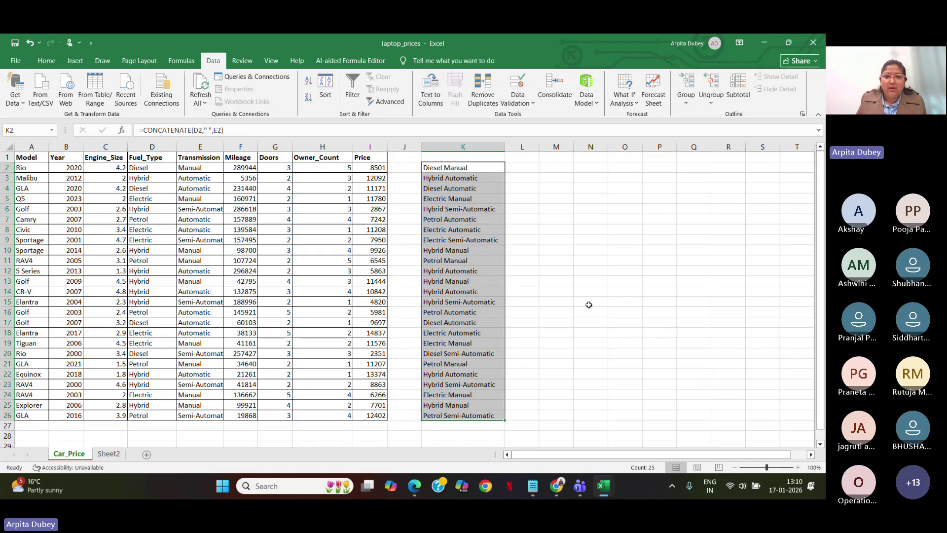
pyautogui.click(589, 305)
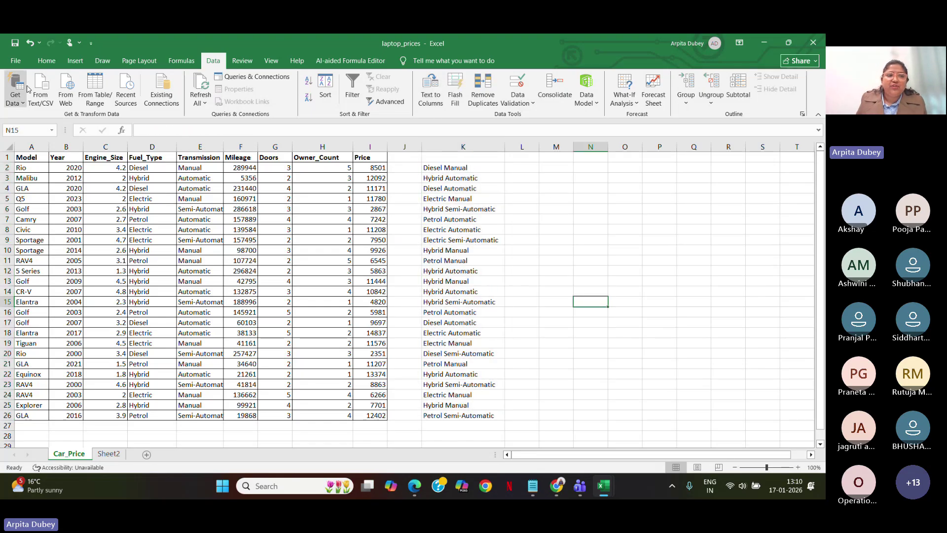
pyautogui.click(46, 60)
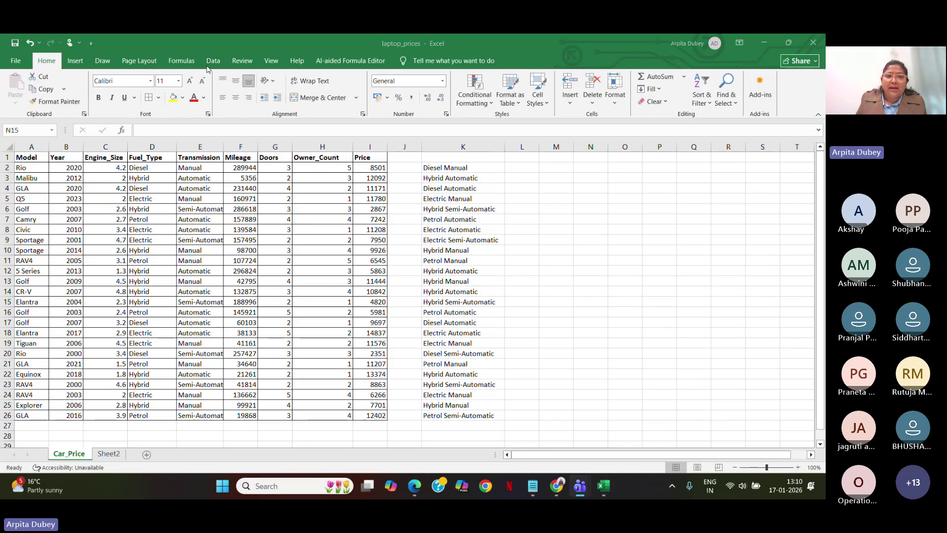
# Locate the Text to Columns tool and inspect the combined fuel type and transmission formula in K2
pyautogui.click(227, 64)
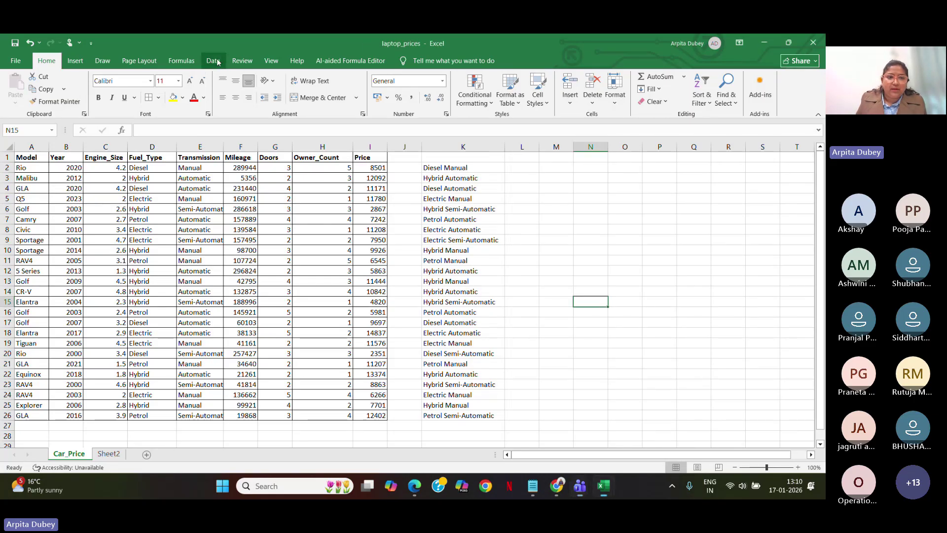
pyautogui.click(216, 64)
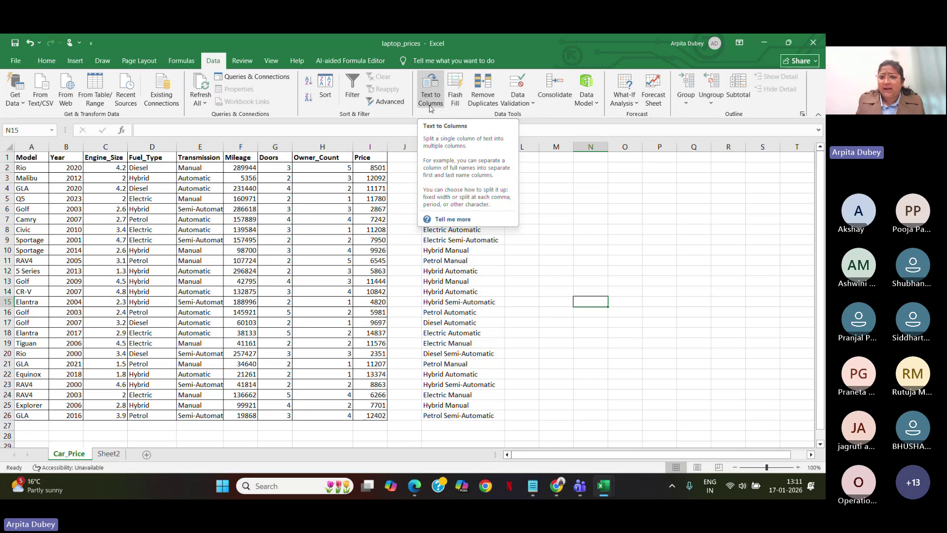
pyautogui.click(569, 335)
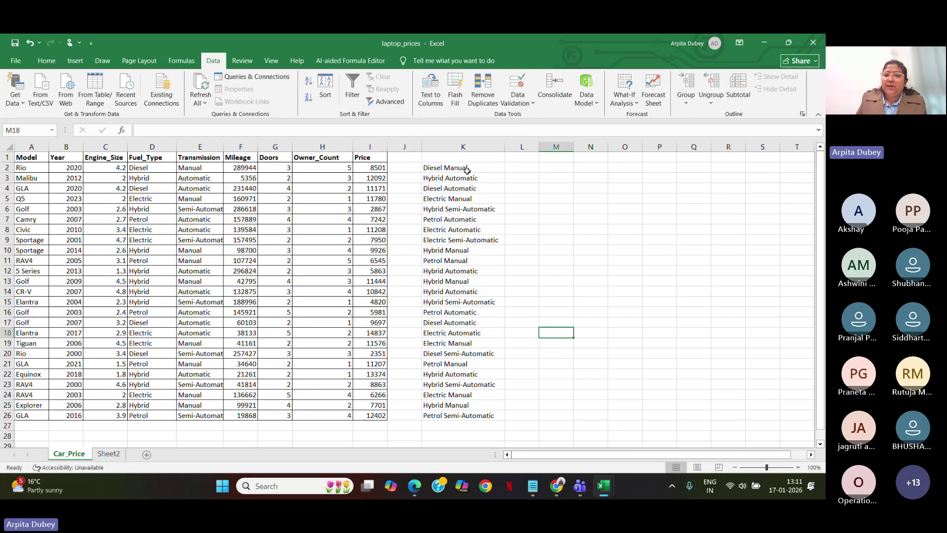
pyautogui.click(467, 169)
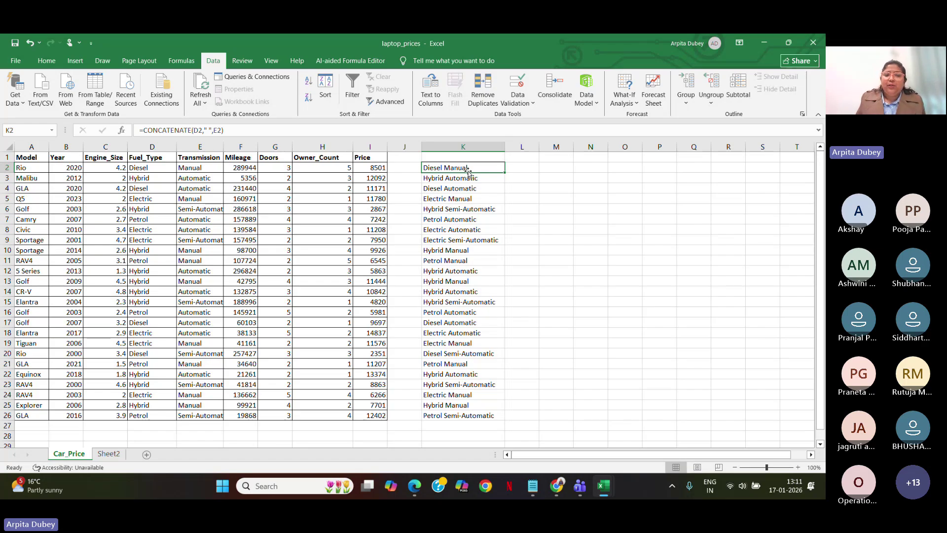
pyautogui.click(558, 221)
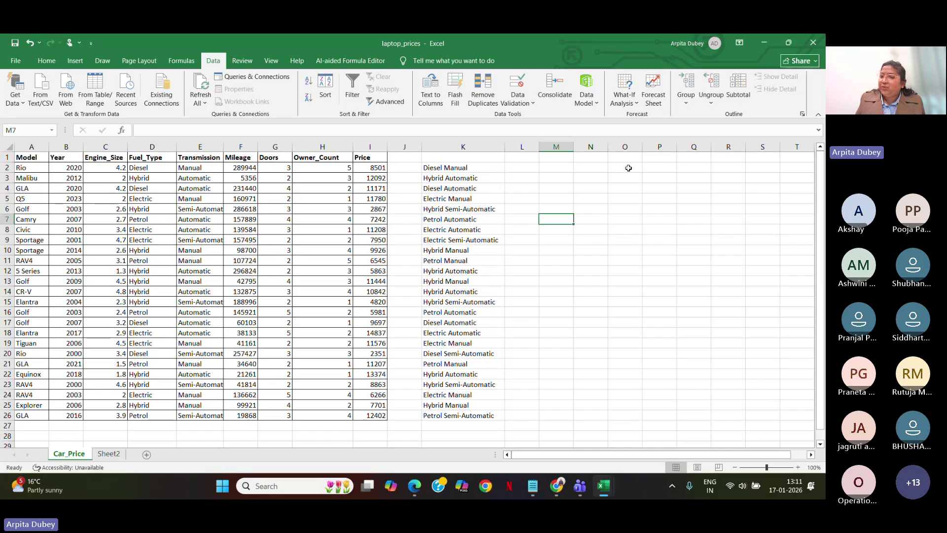
# Copy the combined texts in K2:K26 of Car_Price and paste them into Sheet2 starting at F3
pyautogui.moveTo(483, 170); pyautogui.dragTo(489, 415)
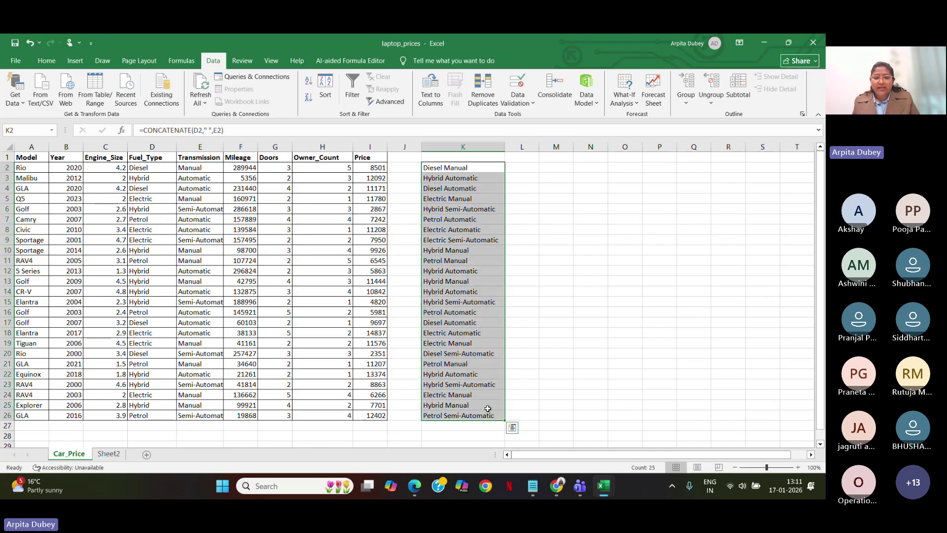
pyautogui.hotkey('ctrl', 'c')
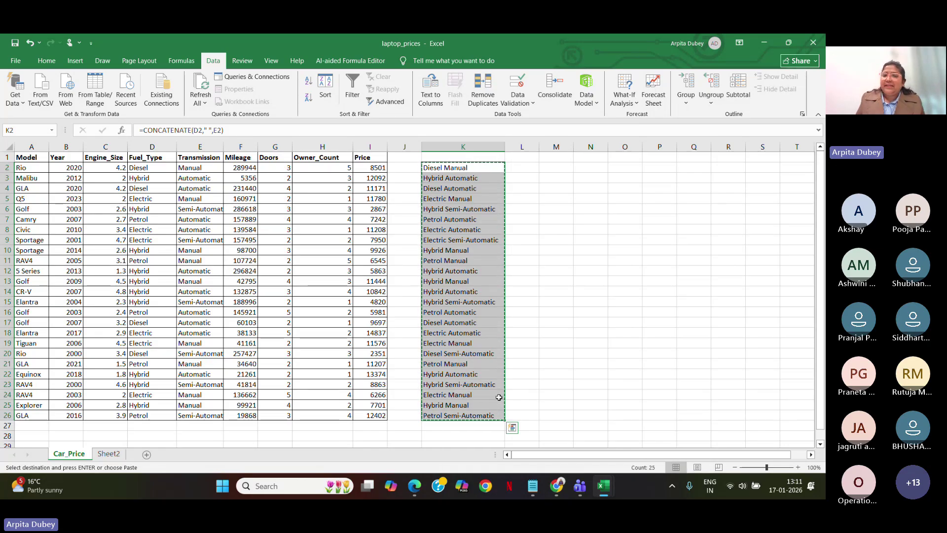
pyautogui.click(120, 453)
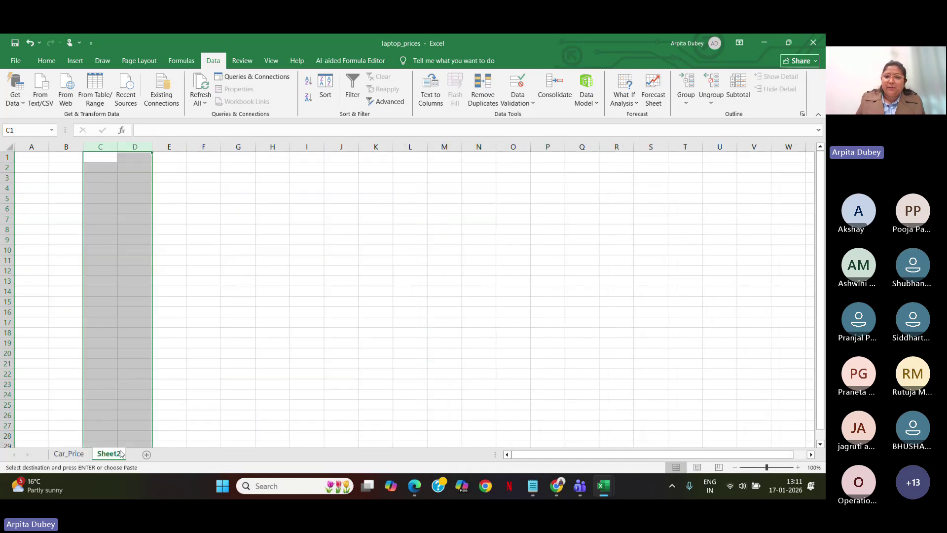
pyautogui.click(237, 209)
pyautogui.click(209, 176)
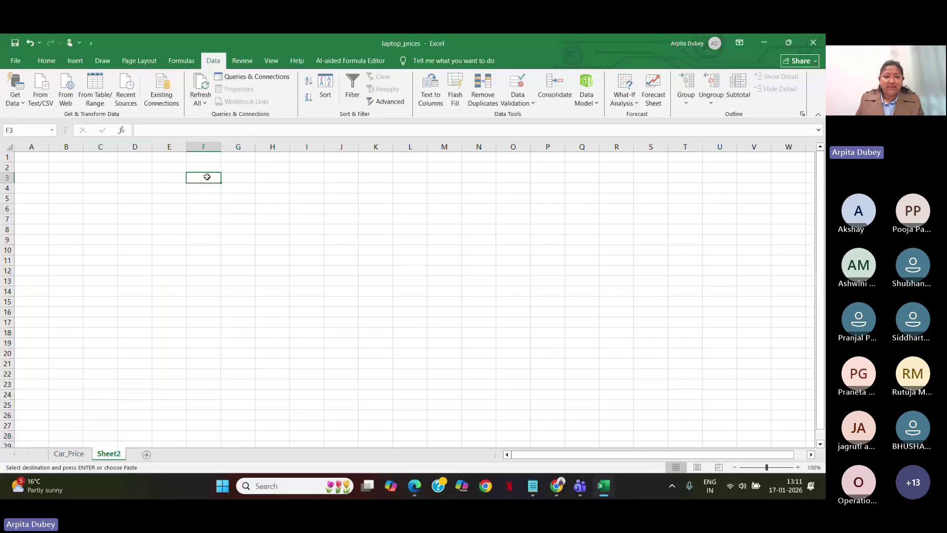
pyautogui.hotkey('ctrl', 'v')
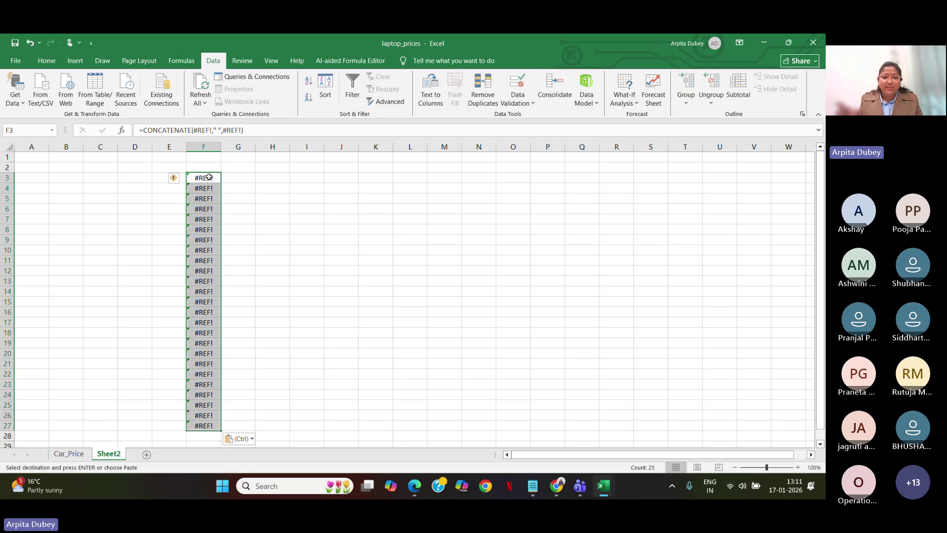
# Change the pasted cells on Sheet2 to values with source formatting and widen column F to fit the text
pyautogui.click(238, 438)
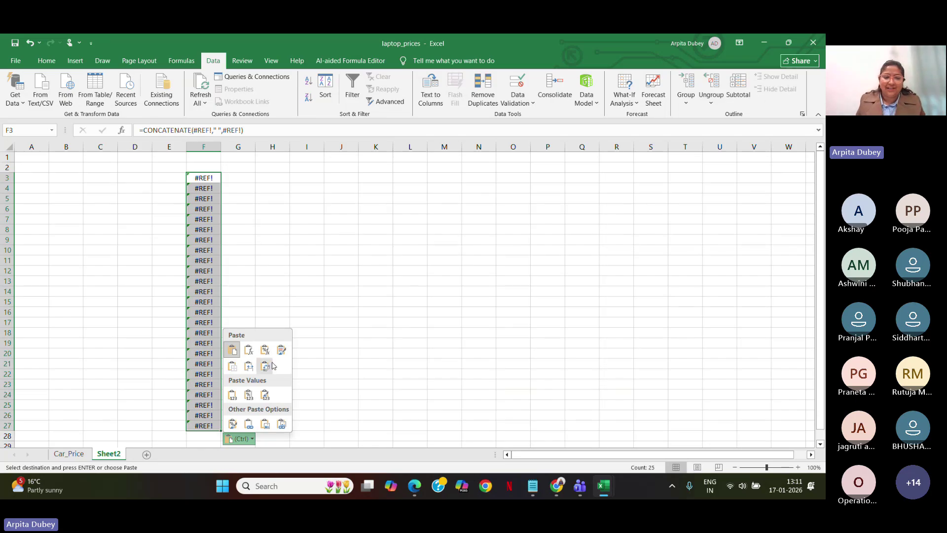
pyautogui.click(266, 393)
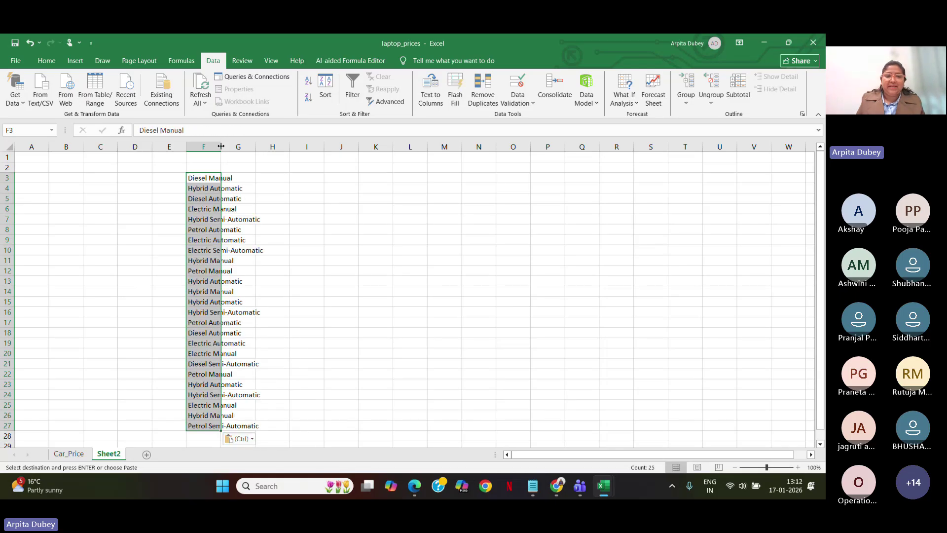
pyautogui.moveTo(222, 141); pyautogui.dragTo(278, 158)
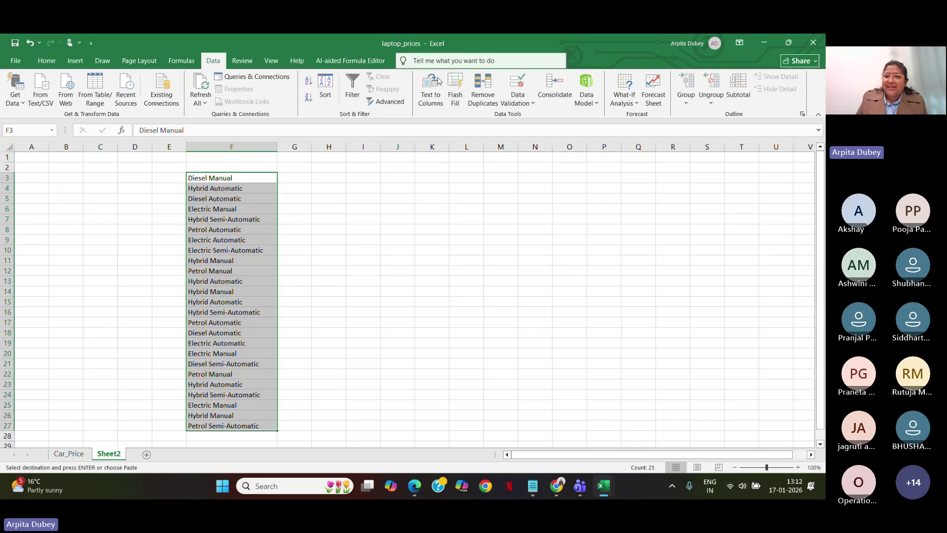
pyautogui.click(411, 301)
# Split F3:F27 into separate fuel type and transmission columns with Text to Columns, delimited by tab and space
pyautogui.moveTo(264, 178); pyautogui.dragTo(262, 417)
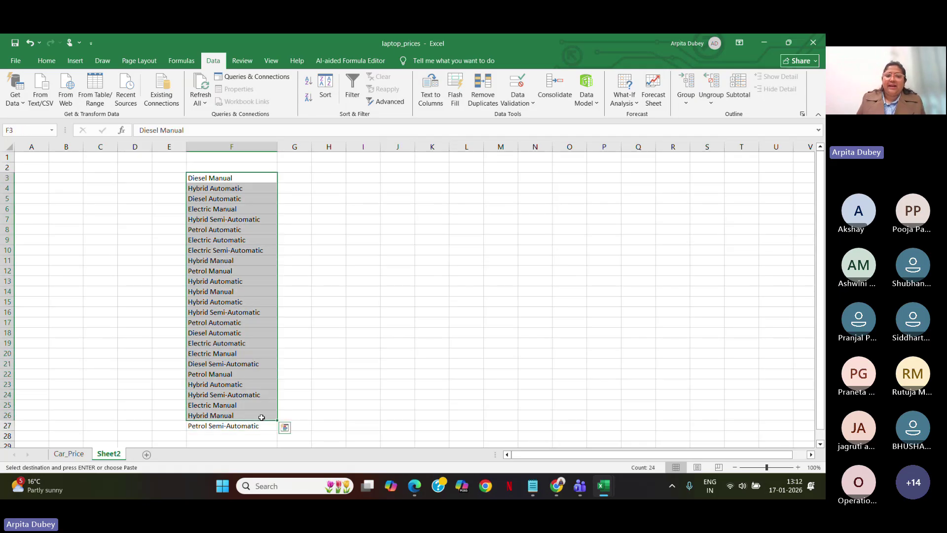
pyautogui.click(351, 342)
pyautogui.moveTo(262, 181); pyautogui.dragTo(254, 425)
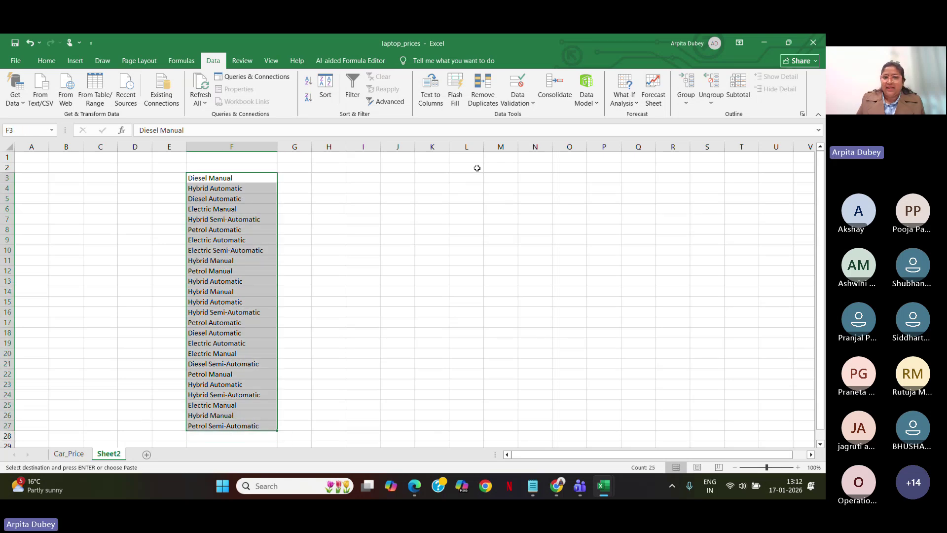
pyautogui.click(437, 102)
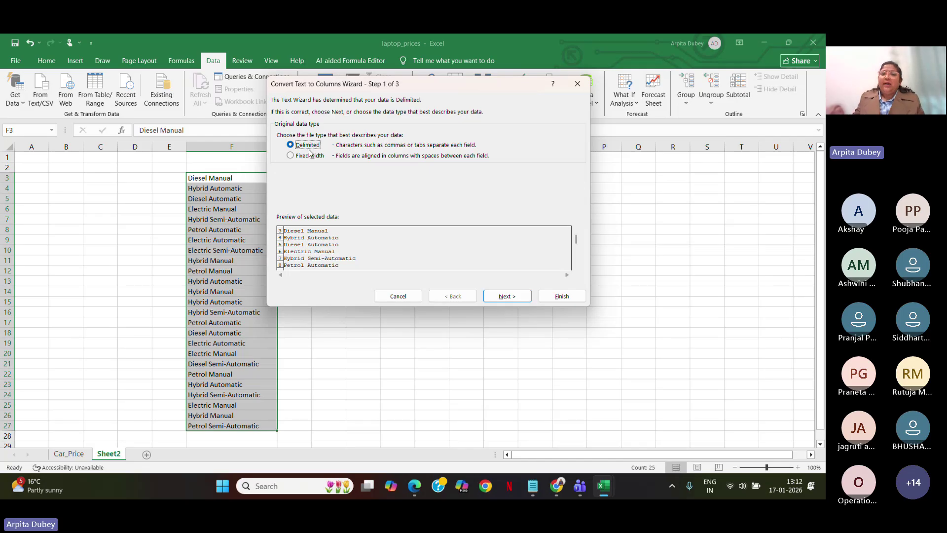
pyautogui.click(508, 297)
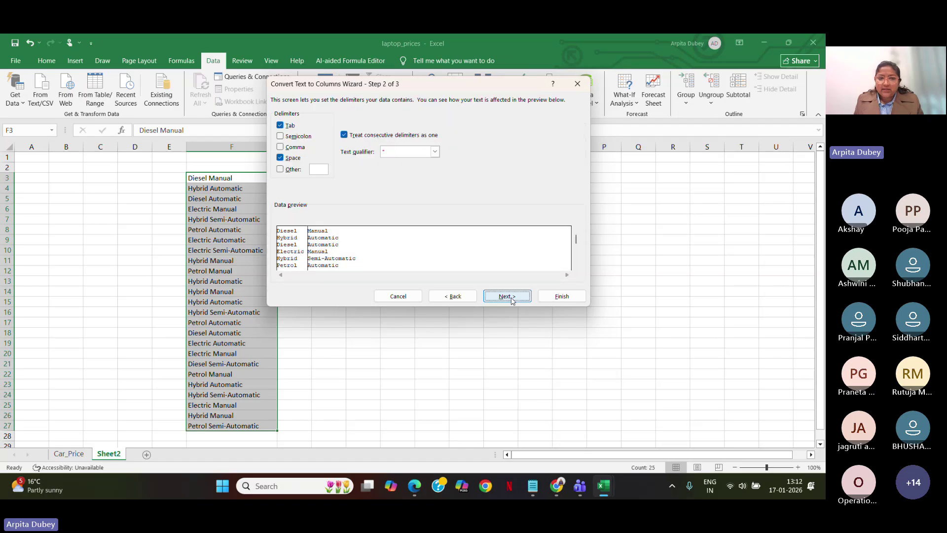
pyautogui.click(280, 158)
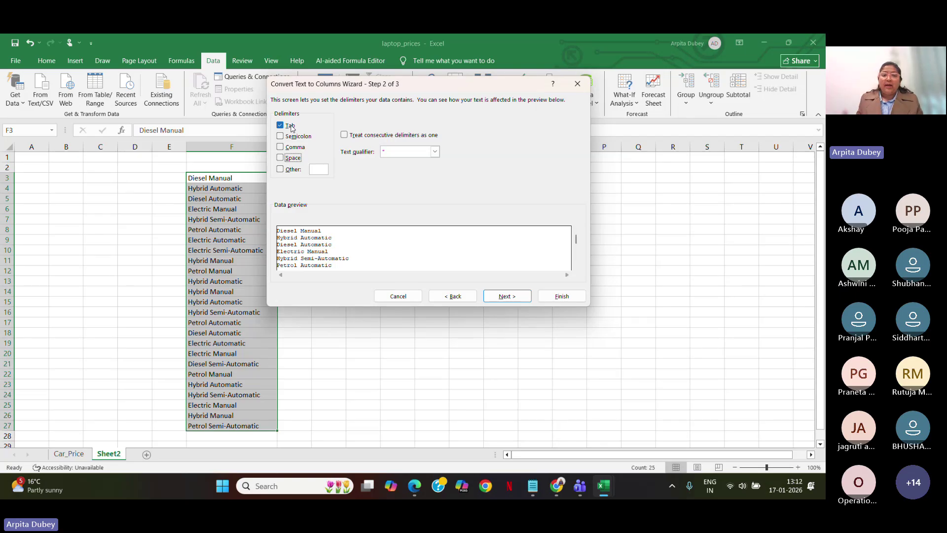
pyautogui.click(280, 158)
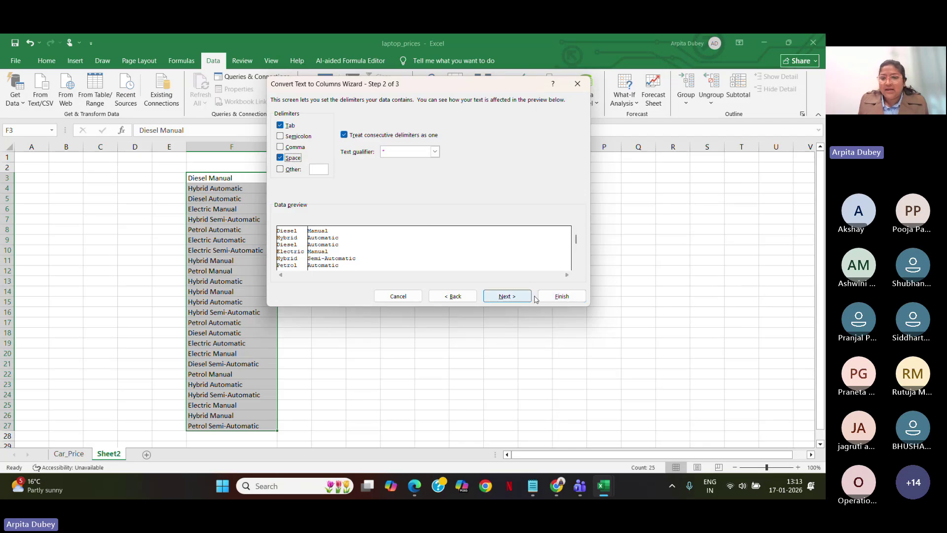
pyautogui.click(556, 298)
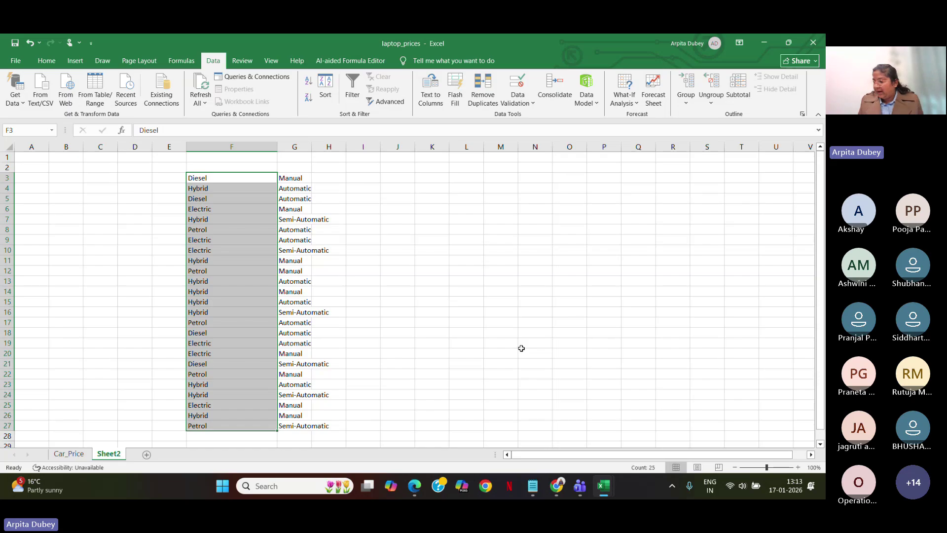
# Delete column K with the combined texts from the Car_Price sheet
pyautogui.click(68, 454)
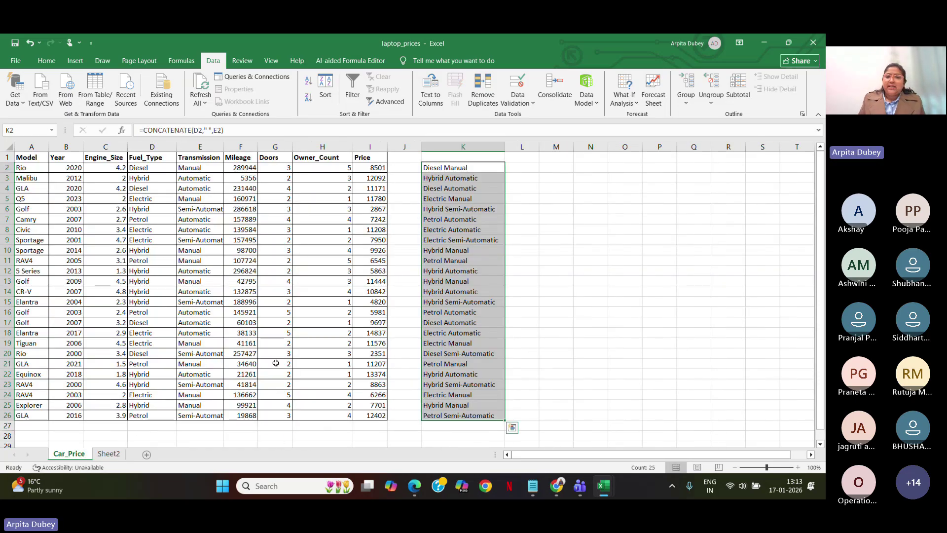
pyautogui.click(462, 147)
pyautogui.rightClick(476, 150)
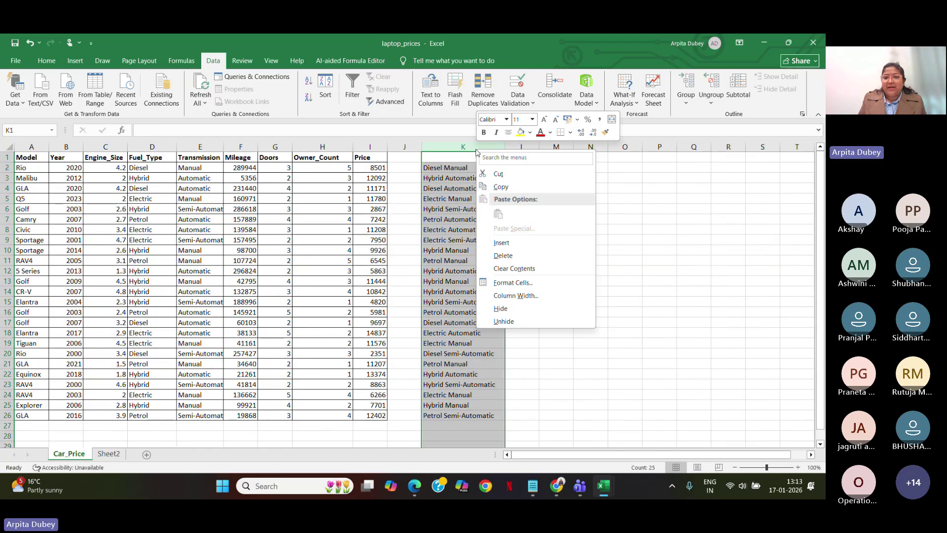
pyautogui.click(528, 255)
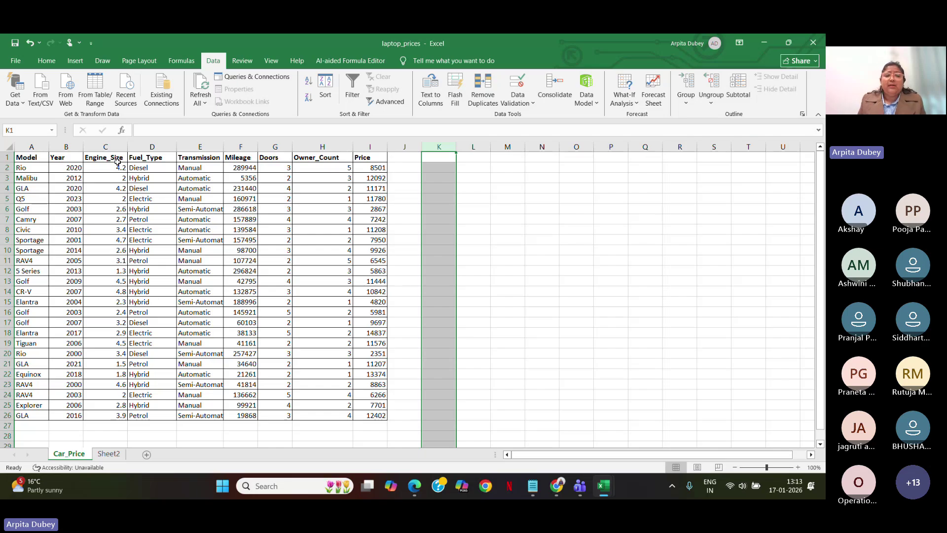
pyautogui.click(483, 178)
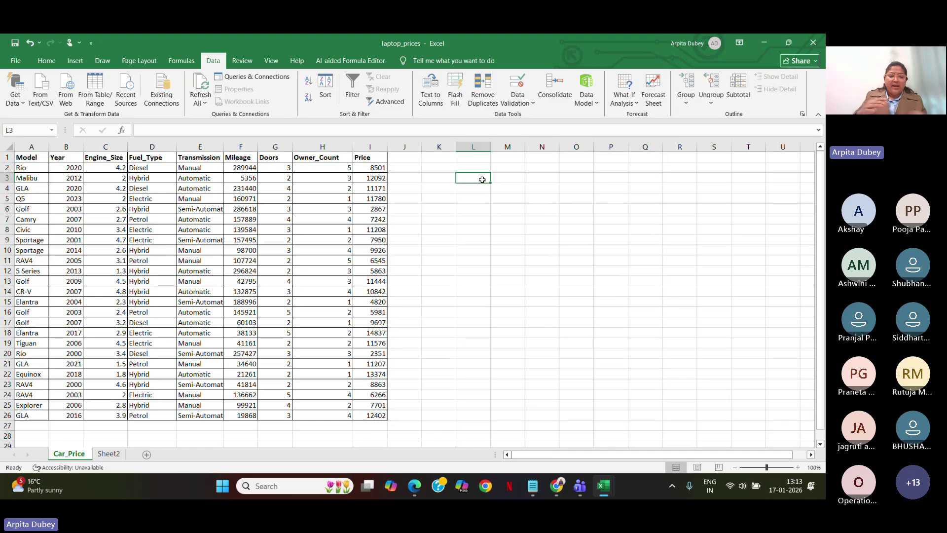
pyautogui.doubleClick(482, 179)
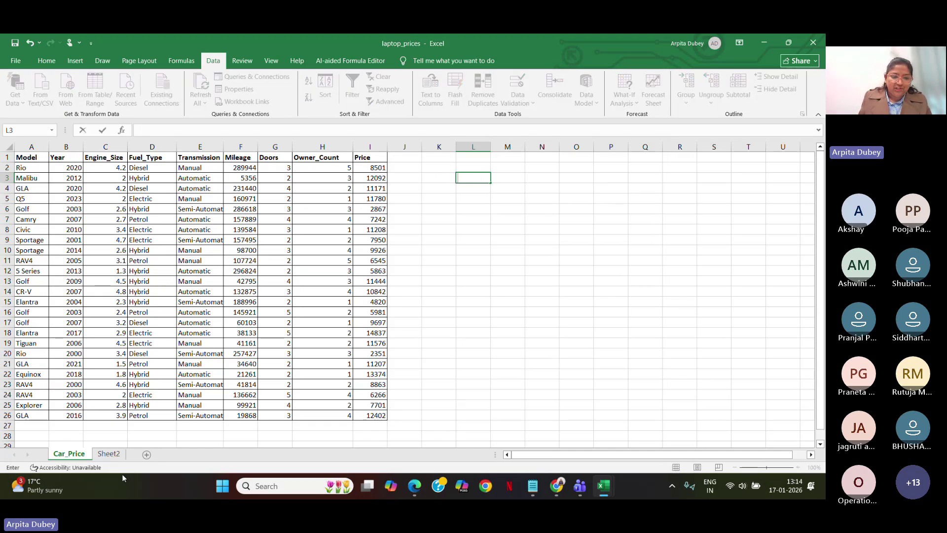
# Delete columns F and G with the split texts from Sheet2
pyautogui.click(109, 453)
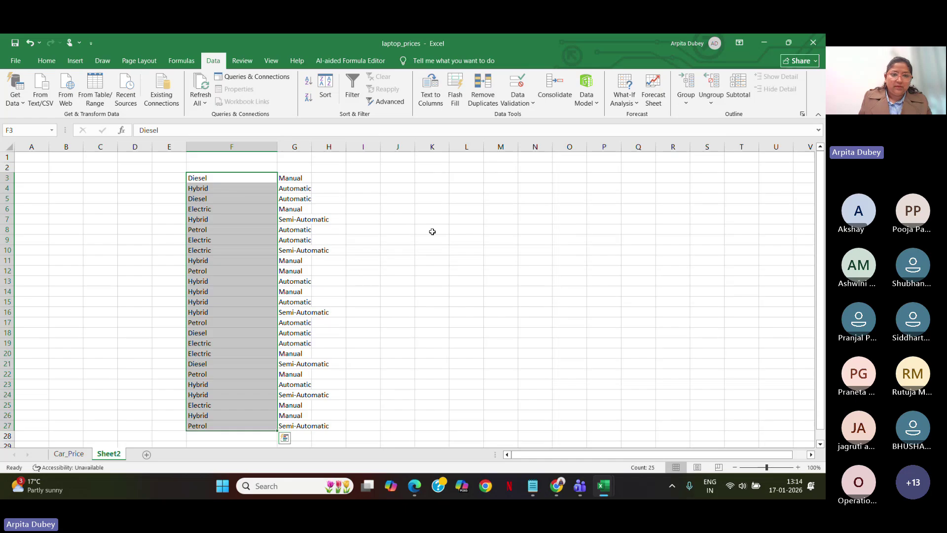
pyautogui.moveTo(249, 146); pyautogui.dragTo(296, 147)
pyautogui.rightClick(302, 149)
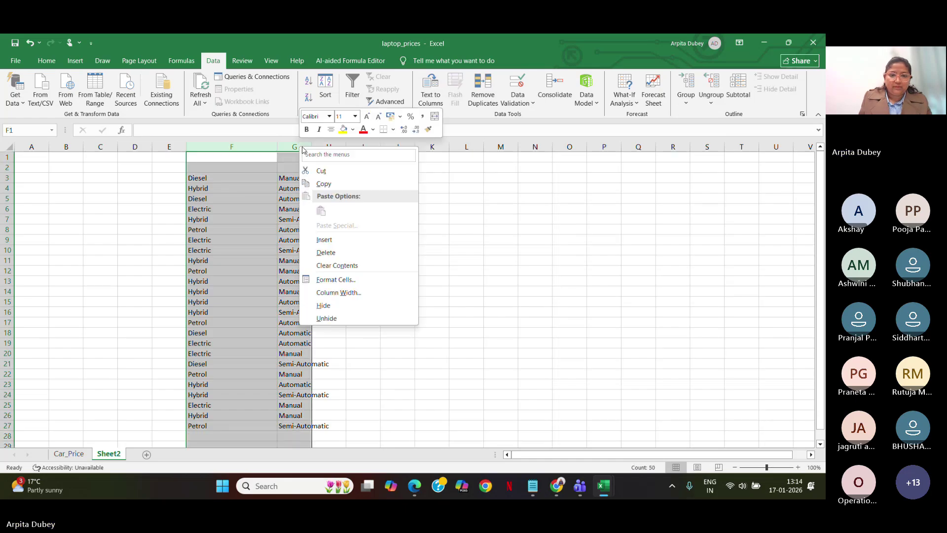
pyautogui.click(363, 252)
pyautogui.click(100, 260)
# Enter the number 128.89 in cell E7 of Sheet2
pyautogui.scroll(3, 227, 223)
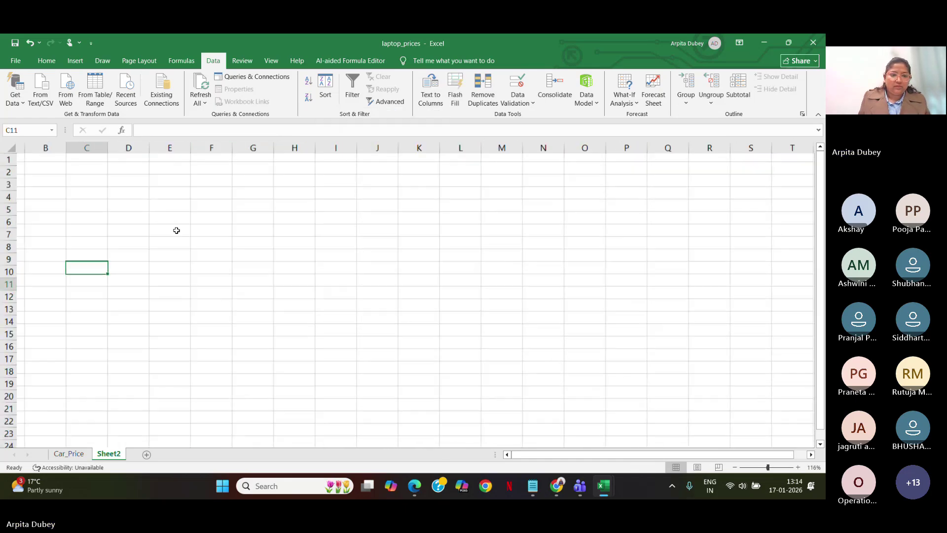
pyautogui.click(185, 221)
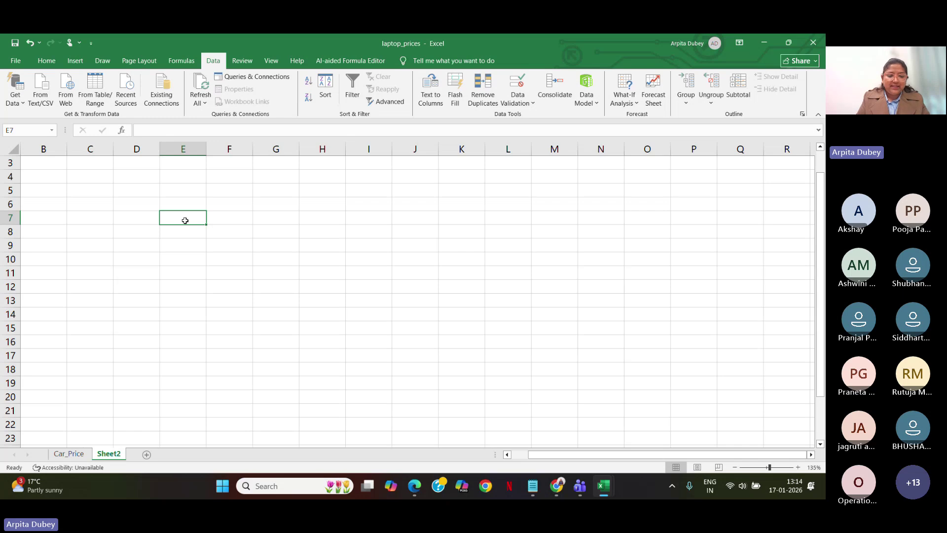
pyautogui.write('128.899')
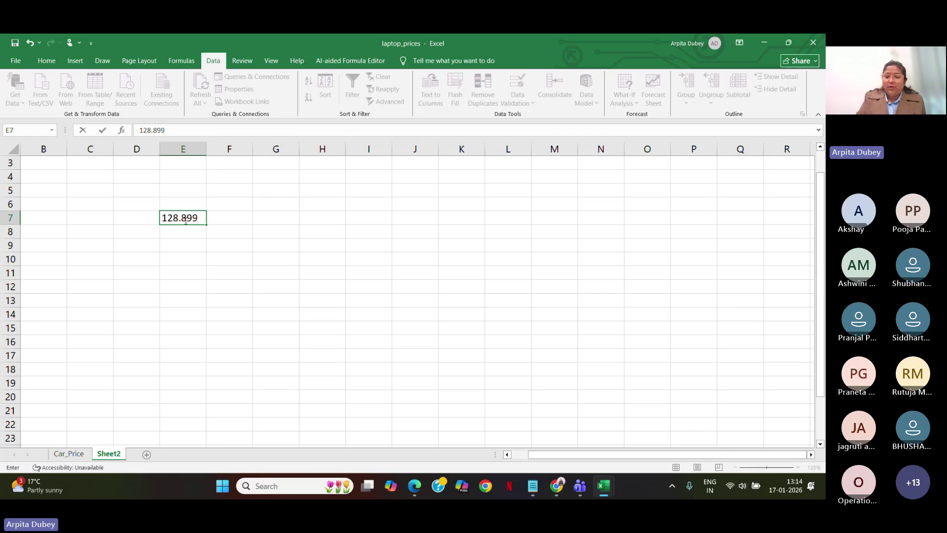
pyautogui.press('BackSpace')
pyautogui.click(243, 220)
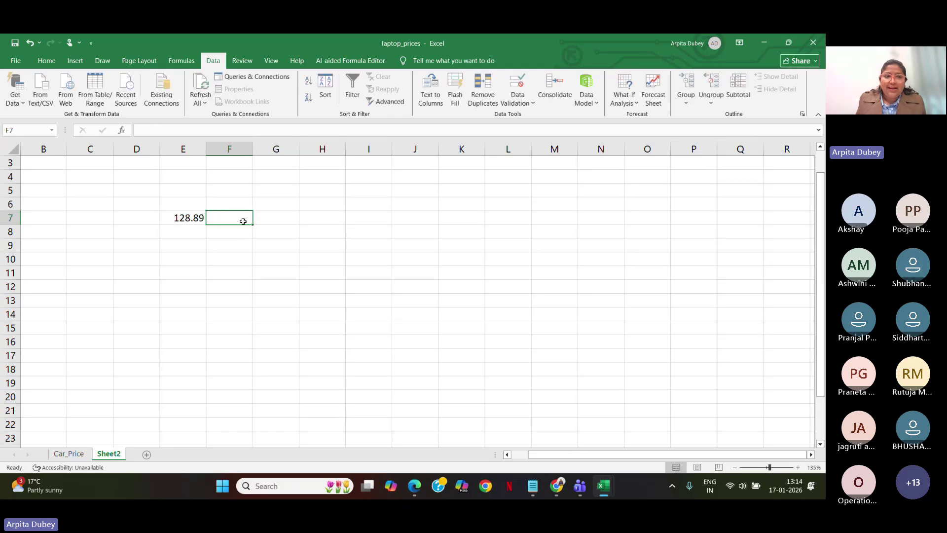
# Examine the available number formats for the value in E7 without applying one
pyautogui.click(46, 60)
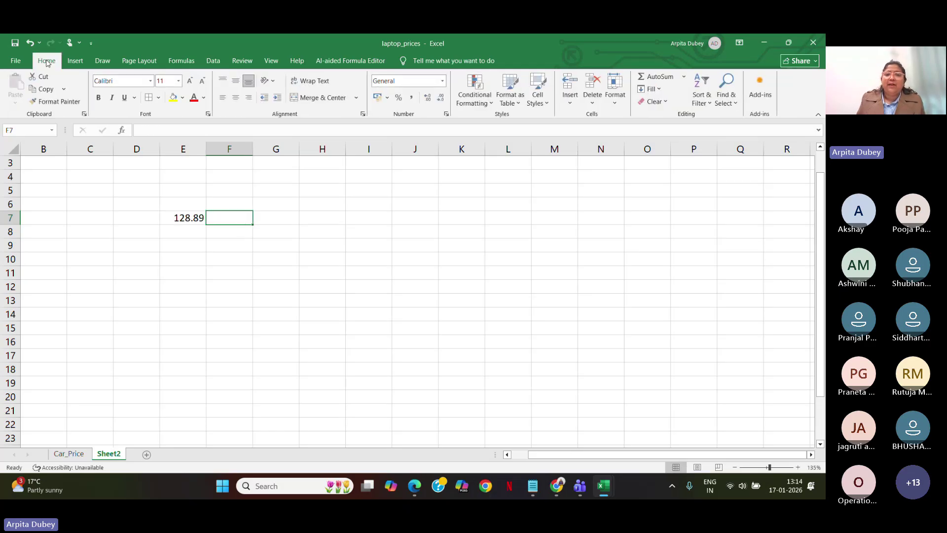
pyautogui.click(183, 219)
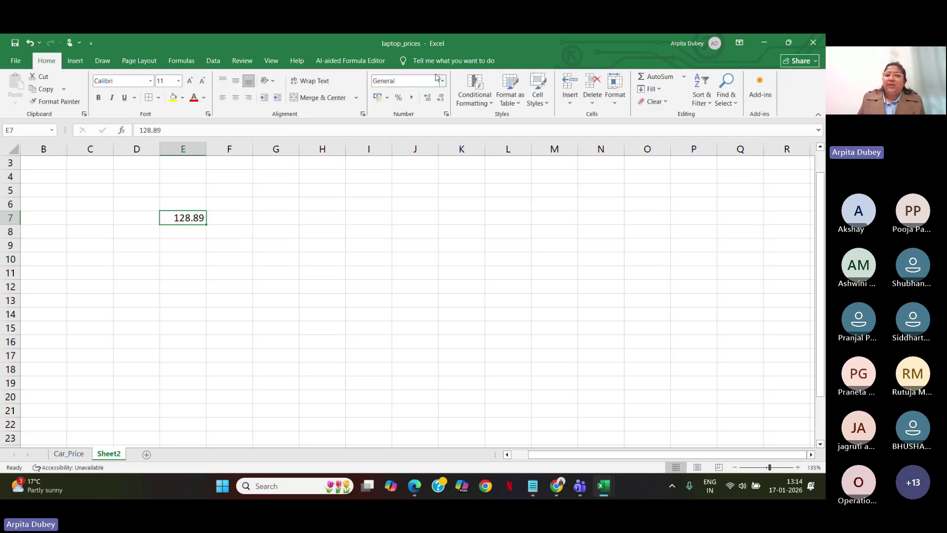
pyautogui.click(442, 81)
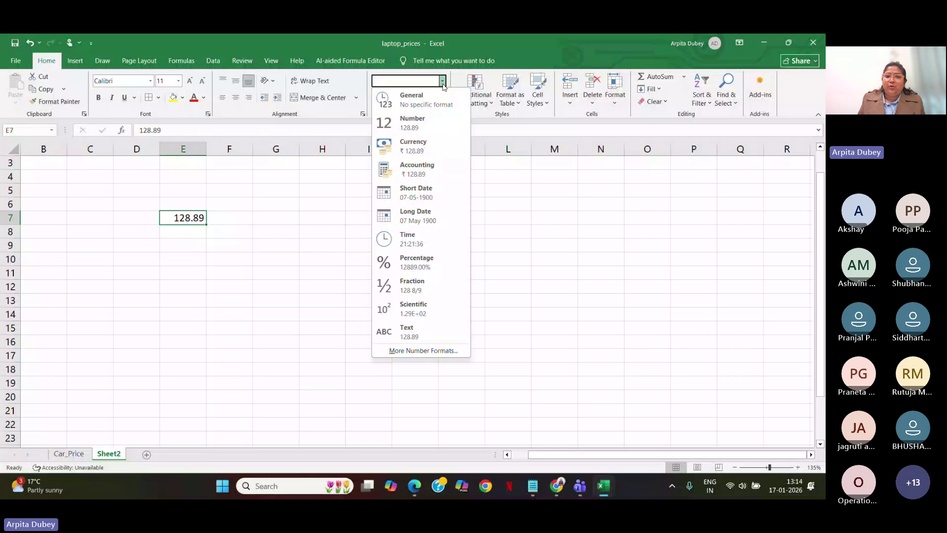
pyautogui.click(442, 83)
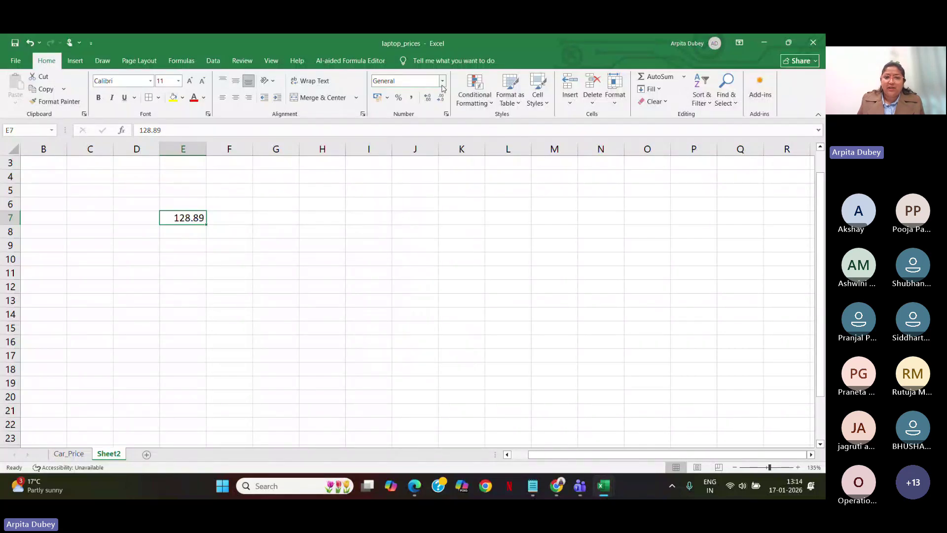
# Apply the Number format to the value in cell E7 of Sheet2
pyautogui.click(443, 84)
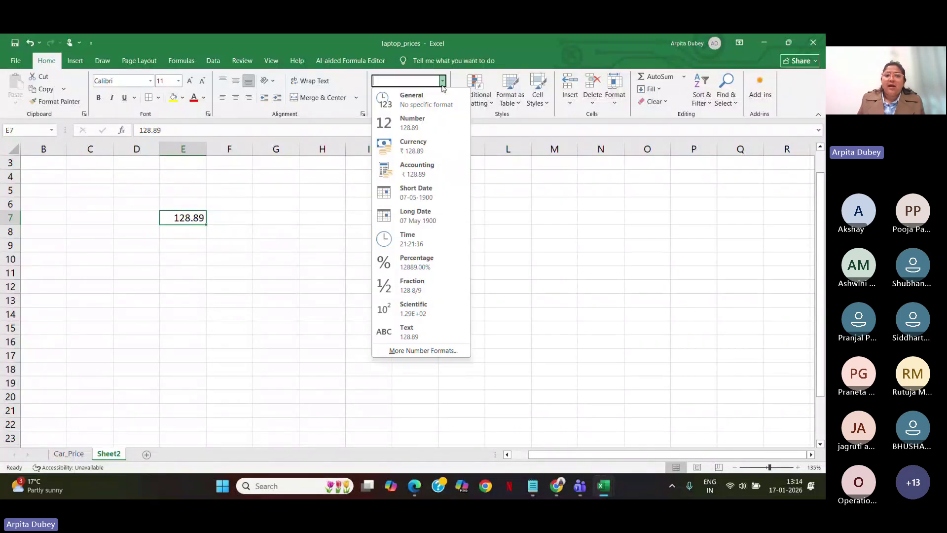
pyautogui.click(431, 123)
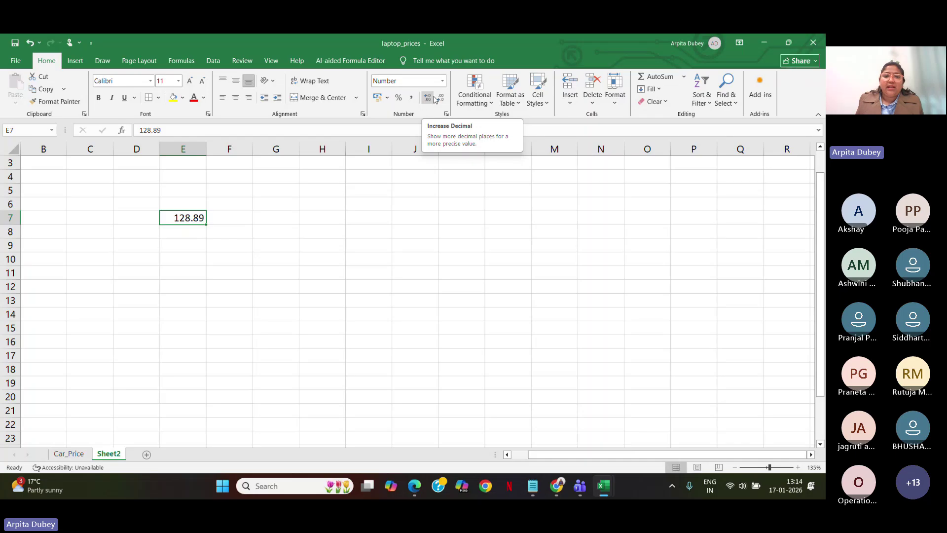
# Reduce the displayed decimals of E7 to zero and restore them to two decimal places
pyautogui.click(440, 100)
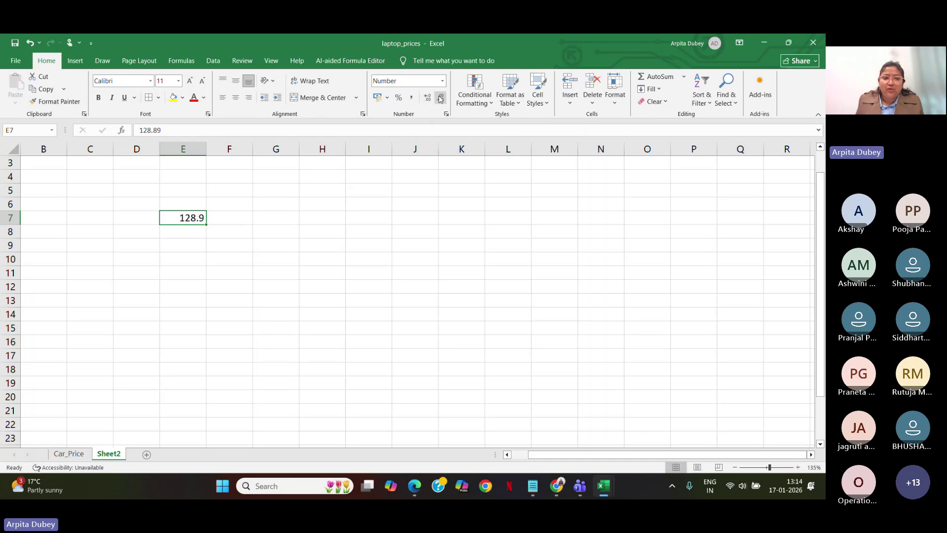
pyautogui.click(440, 99)
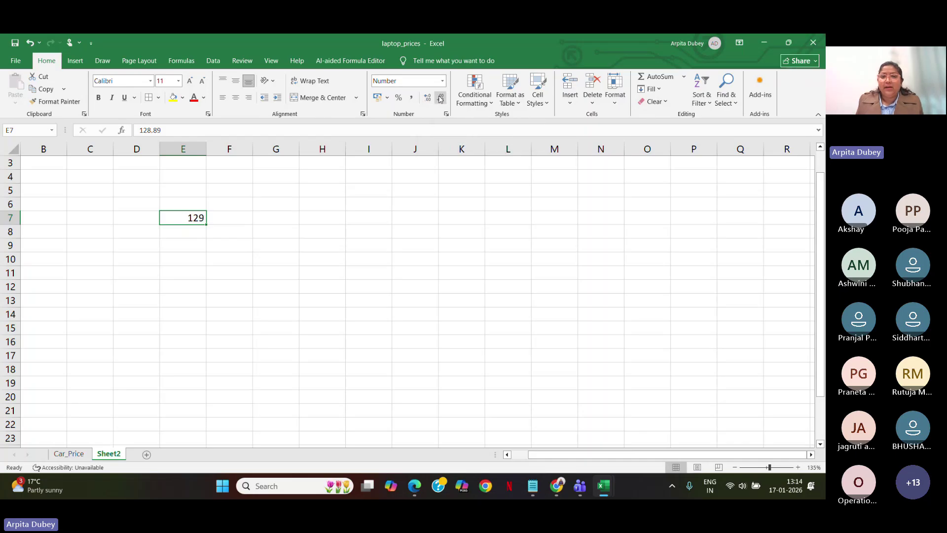
pyautogui.click(427, 97)
pyautogui.click(427, 98)
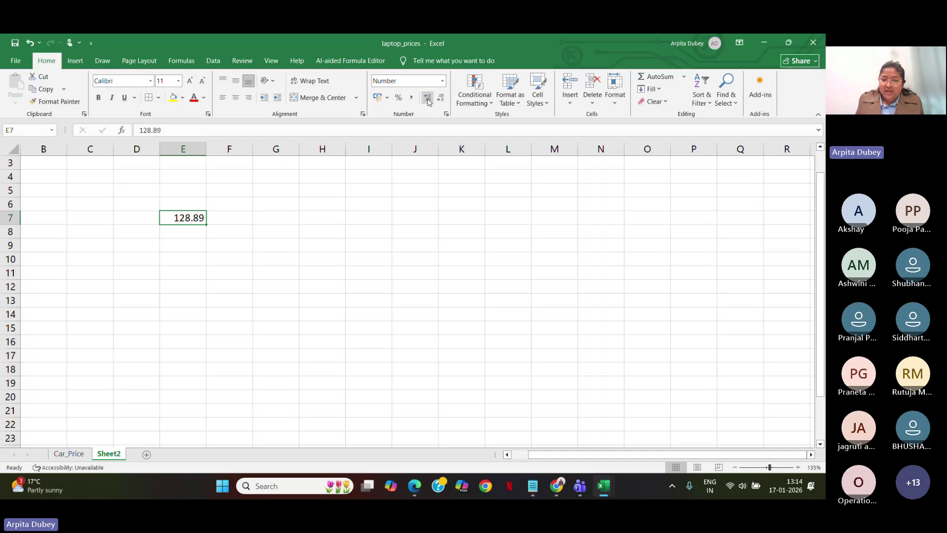
pyautogui.click(331, 299)
# Enter the formula =ROUND(E7,0) in cell F7 to round the value to a whole number
pyautogui.click(225, 216)
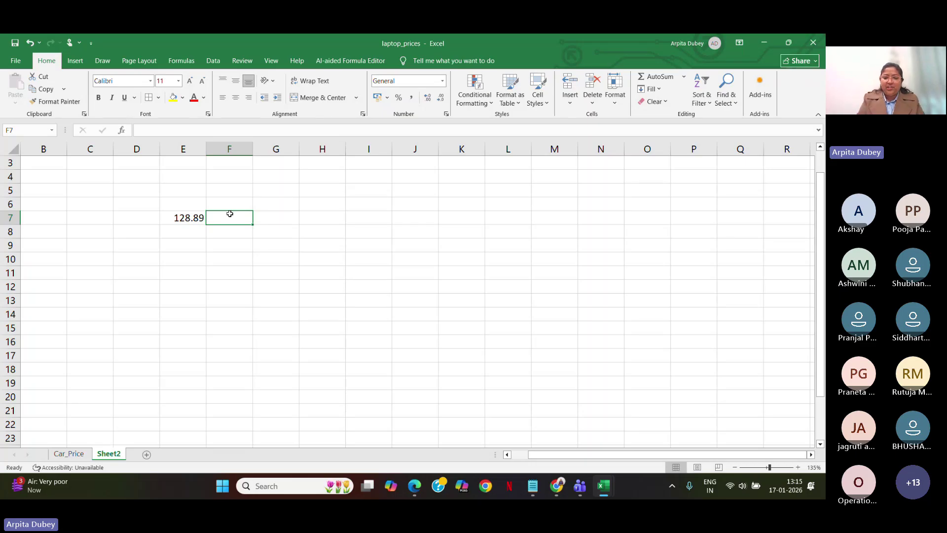
pyautogui.write('=rou')
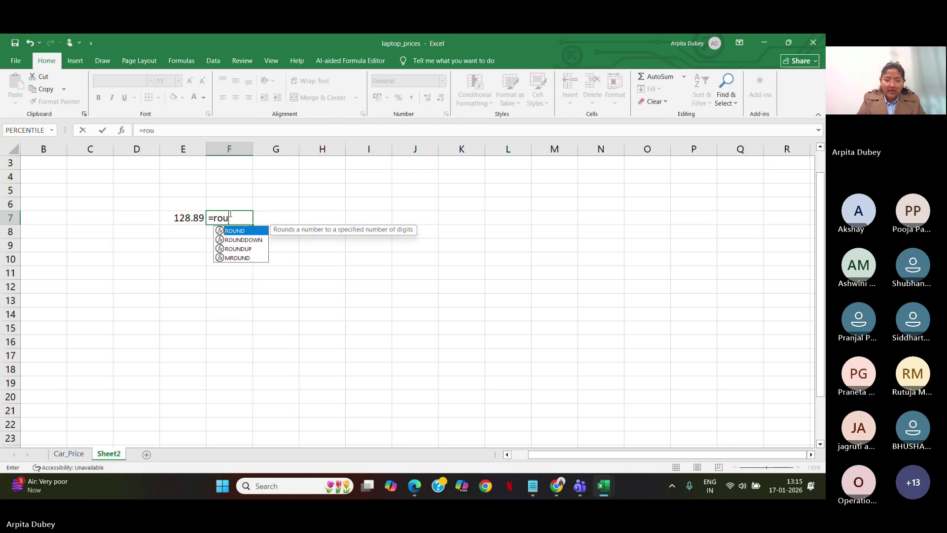
pyautogui.write('nd')
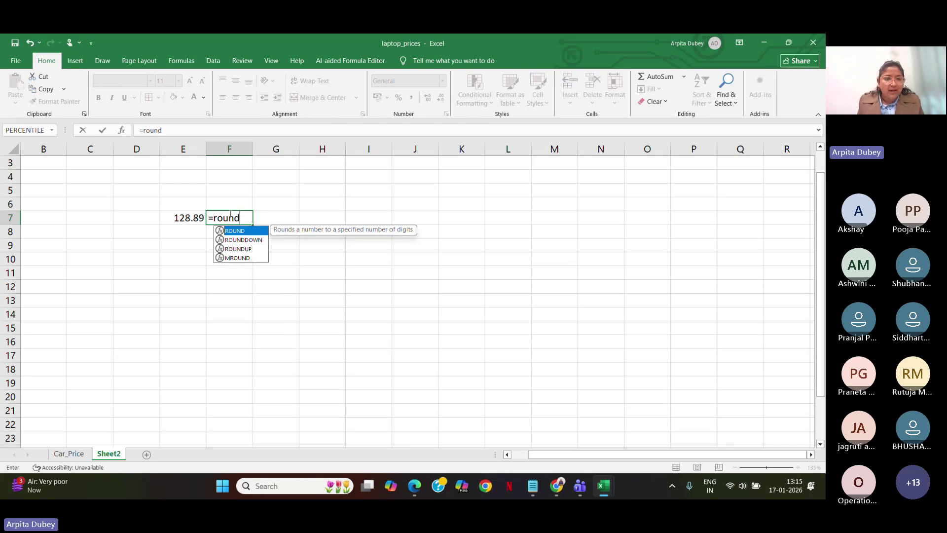
pyautogui.press('Tab')
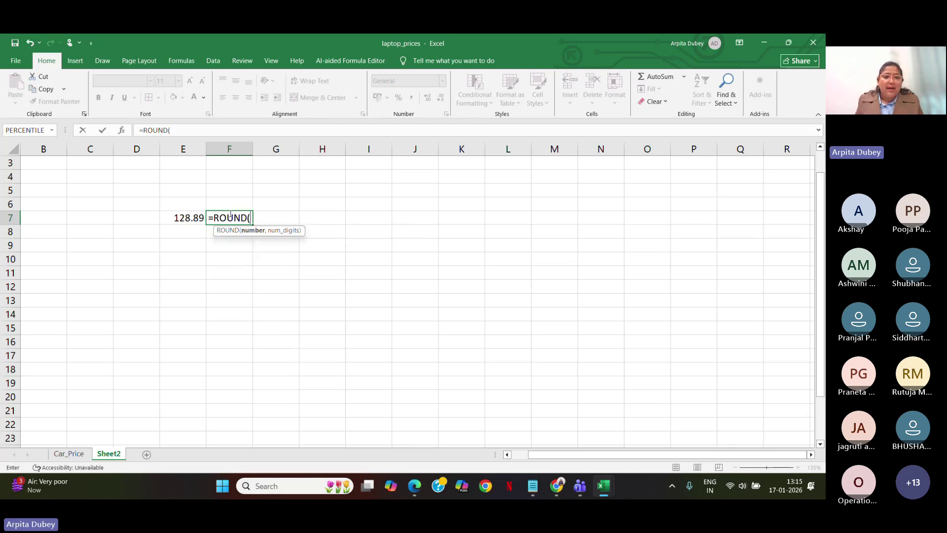
pyautogui.click(186, 217)
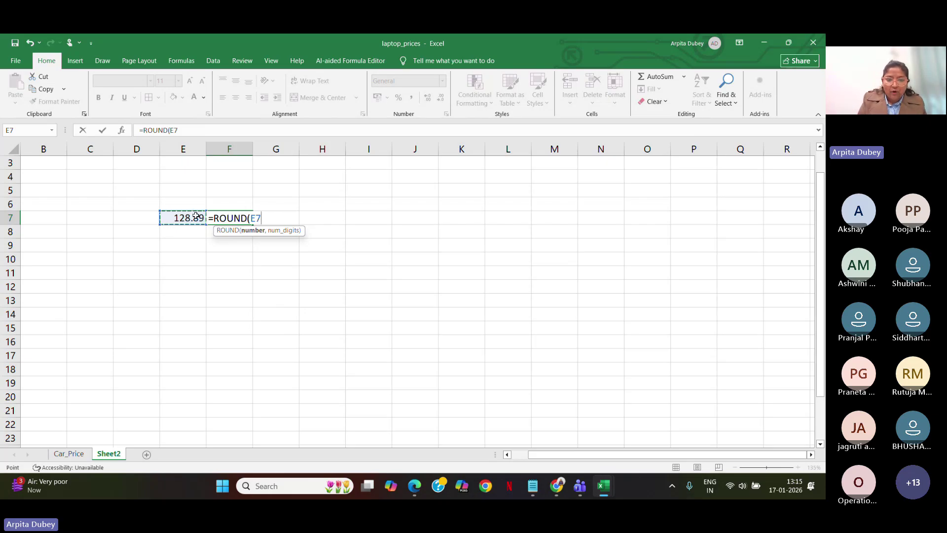
pyautogui.write(',0')
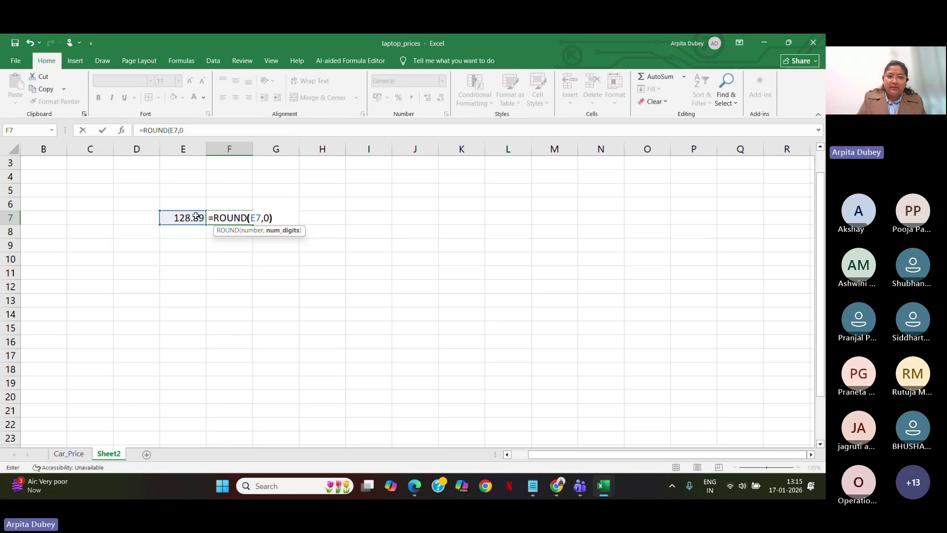
pyautogui.write(')')
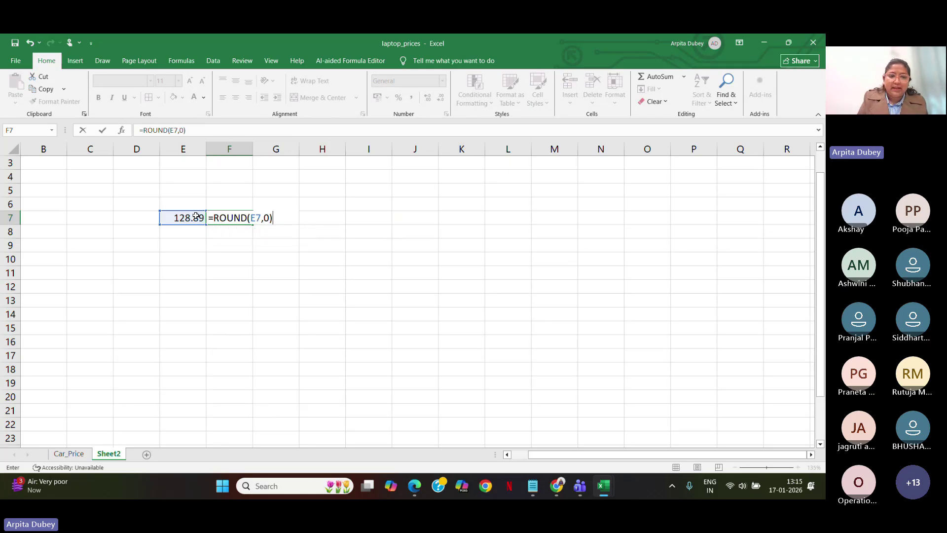
pyautogui.press('Return')
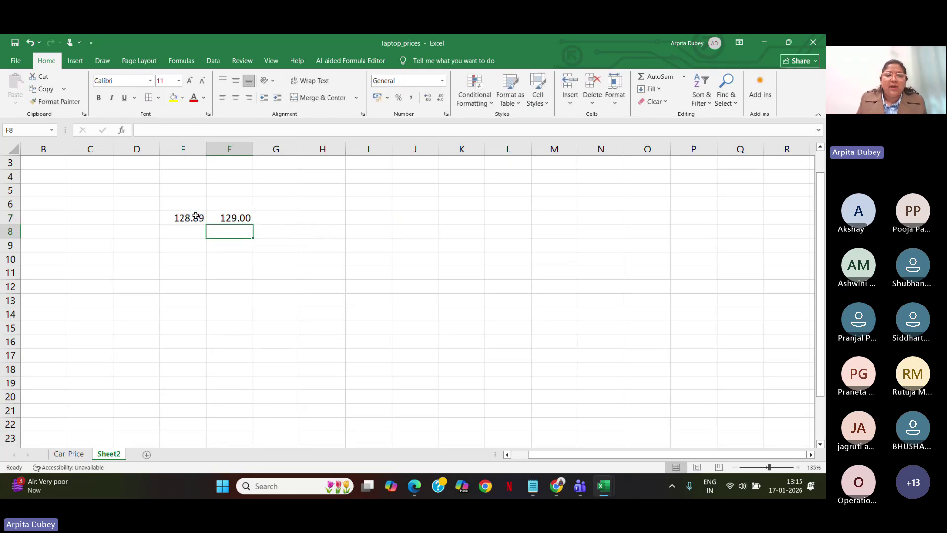
# Inspect the ROUND formula inside cell F7 without changing it
pyautogui.click(237, 220)
pyautogui.doubleClick(237, 220)
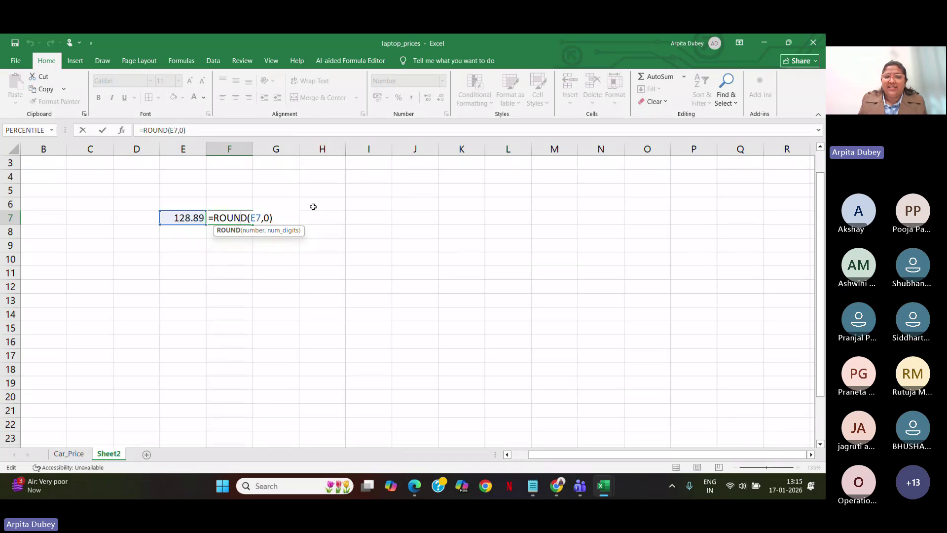
pyautogui.press('Return')
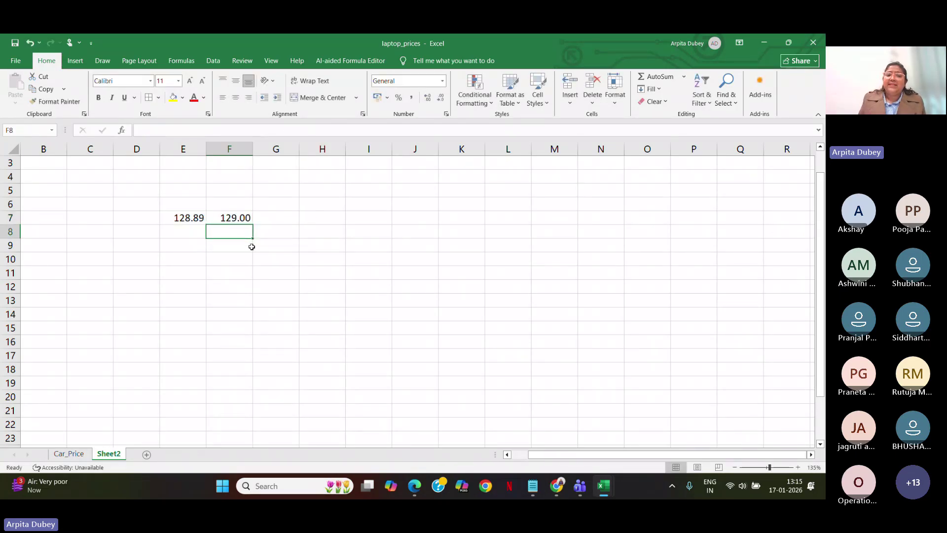
# Begin a formula with =round in cell G7 to list the available rounding functions
pyautogui.click(281, 218)
pyautogui.write('=')
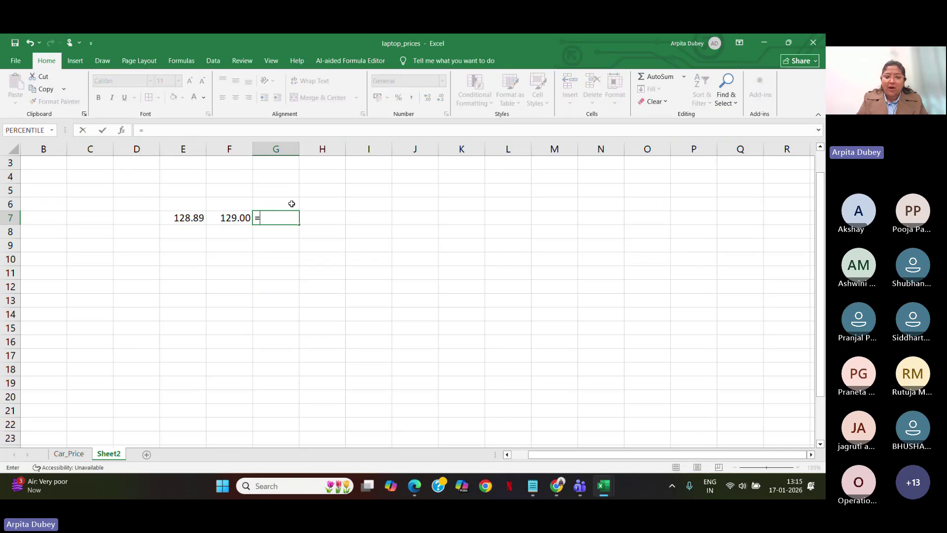
pyautogui.write('round')
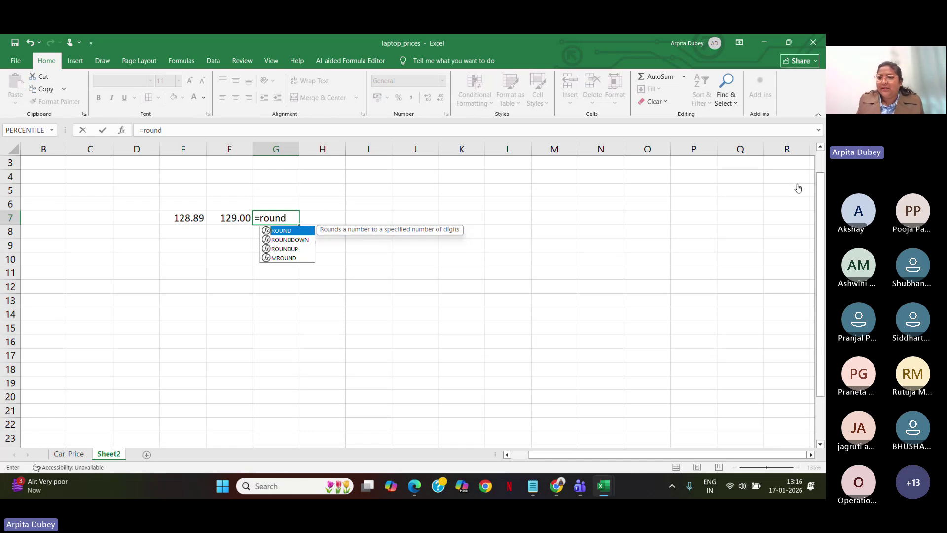
# Switch to the Teams meeting window and read through the messages in the meeting chat
pyautogui.hotkey('alt', 'Tab')
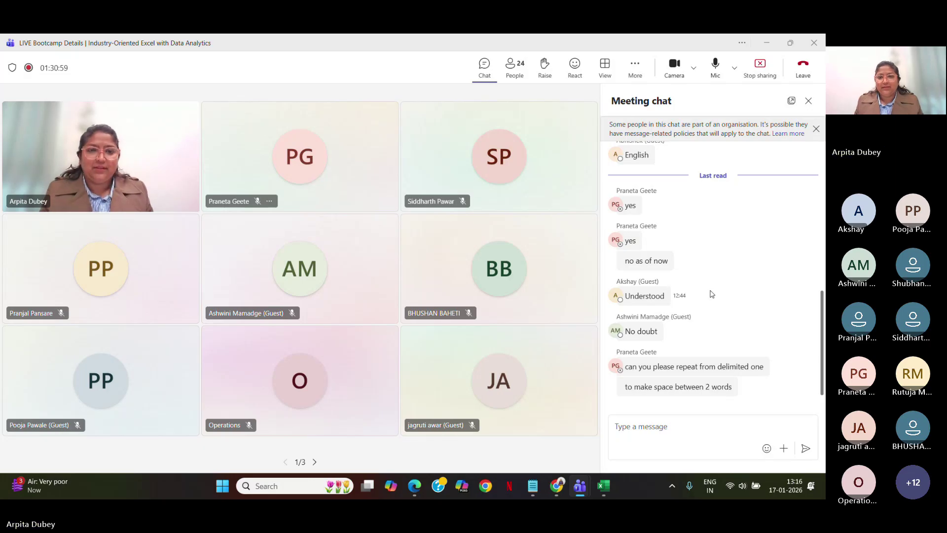
pyautogui.scroll(3, 712, 294)
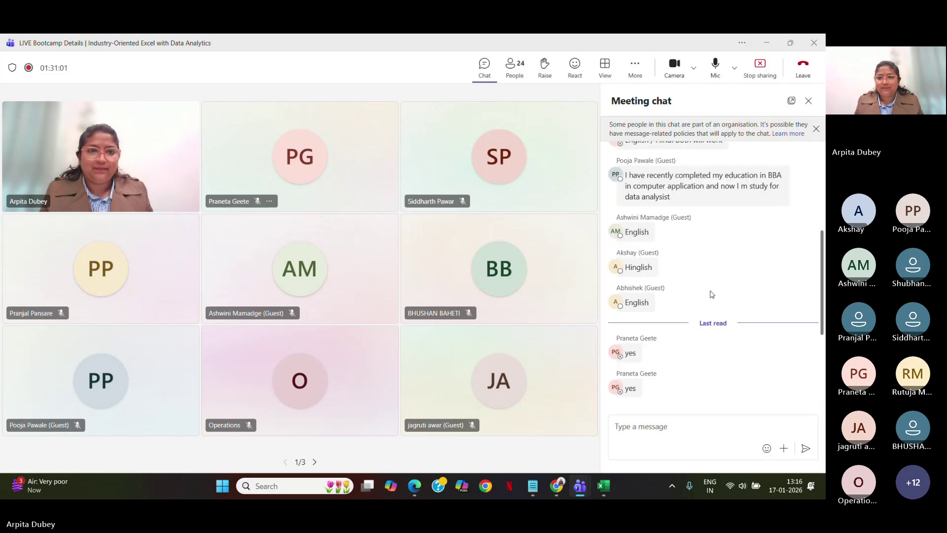
pyautogui.scroll(-3, 712, 295)
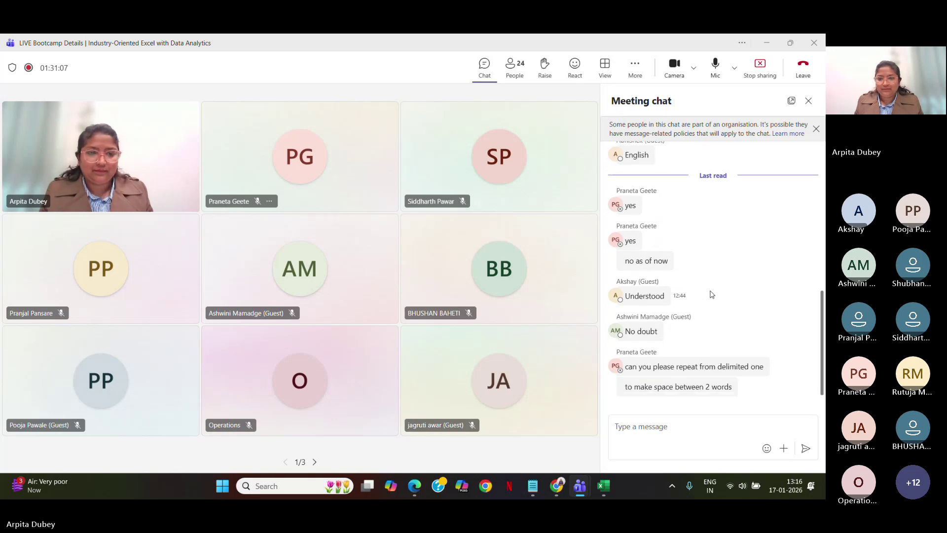
pyautogui.scroll(6, 711, 294)
pyautogui.scroll(-4, 710, 294)
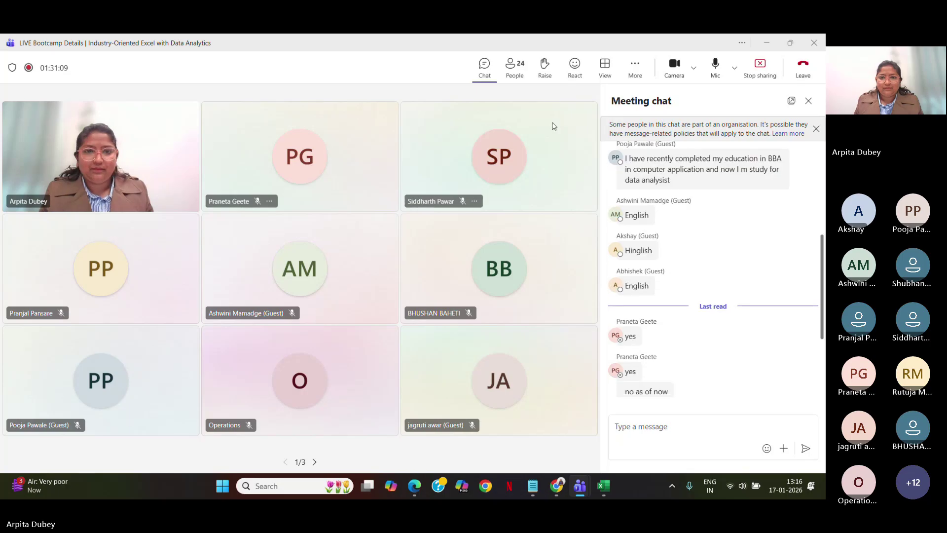
# Look through the list of meeting participants and close it
pyautogui.click(513, 74)
pyautogui.scroll(-1, 681, 296)
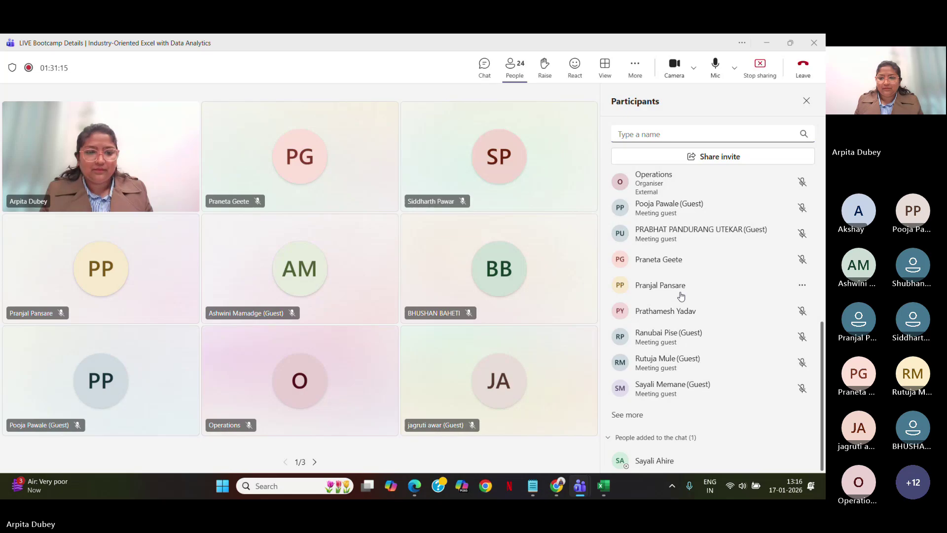
pyautogui.scroll(5, 681, 296)
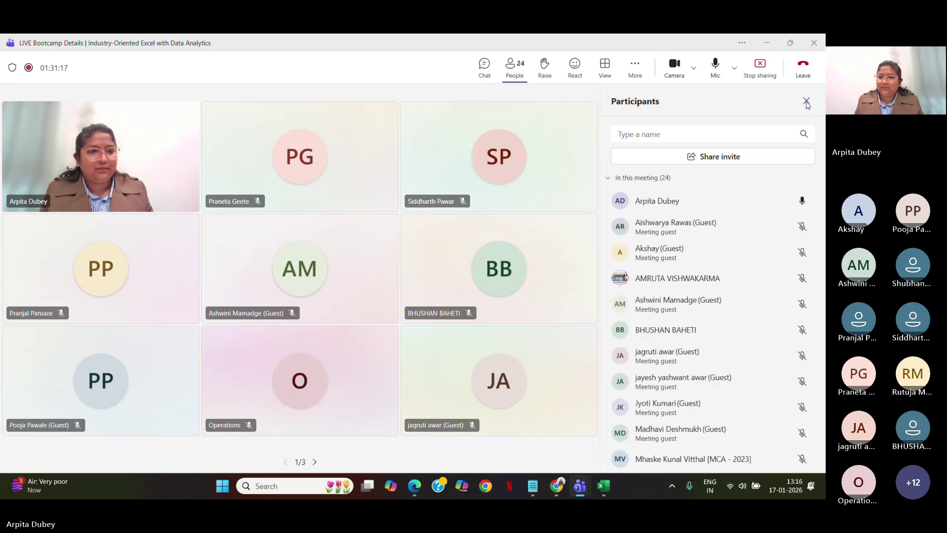
pyautogui.click(806, 101)
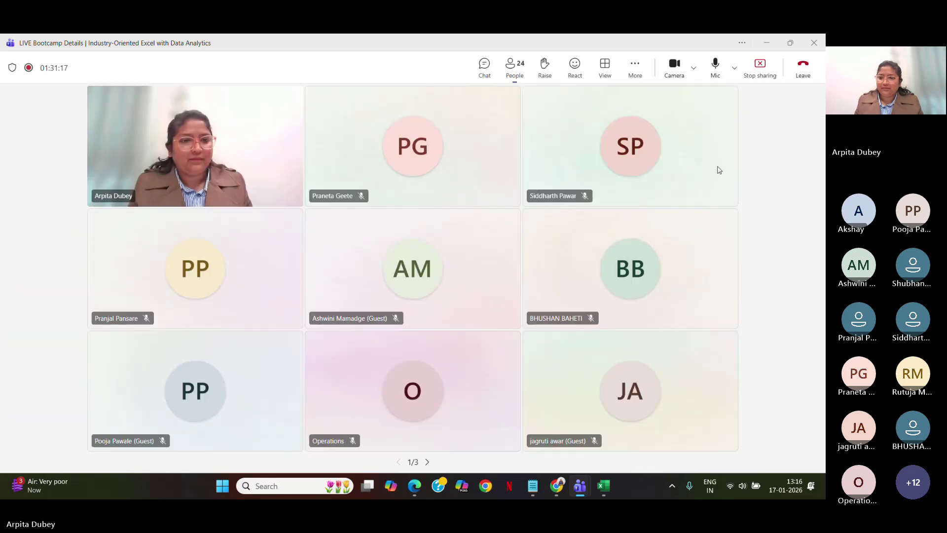
# Check the meeting chat for new replies and look through the participants list again
pyautogui.click(484, 68)
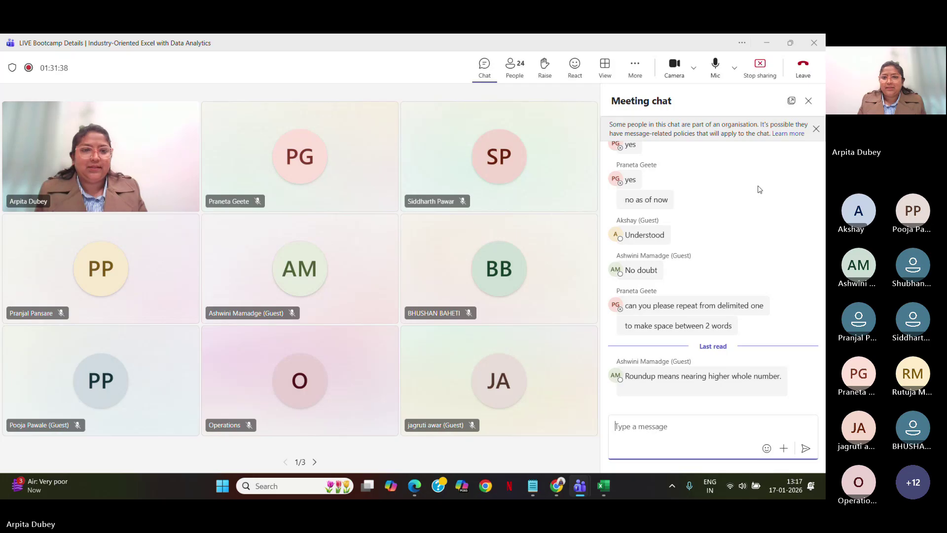
pyautogui.click(515, 74)
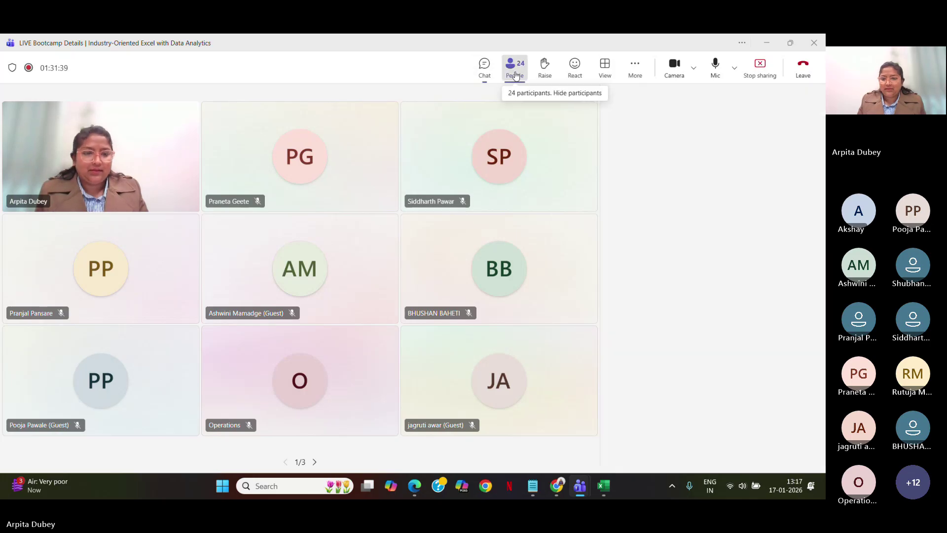
pyautogui.scroll(-5, 695, 321)
pyautogui.scroll(-1, 696, 321)
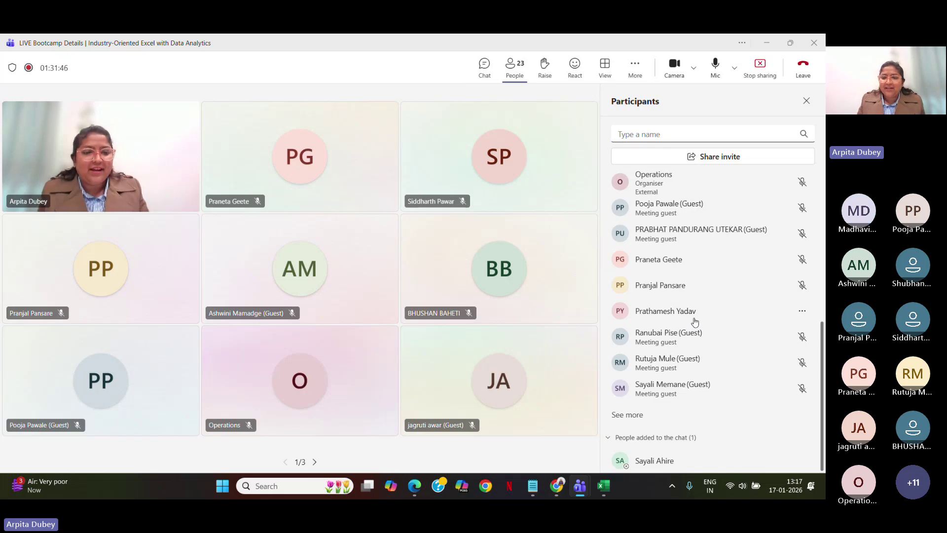
pyautogui.scroll(2, 693, 344)
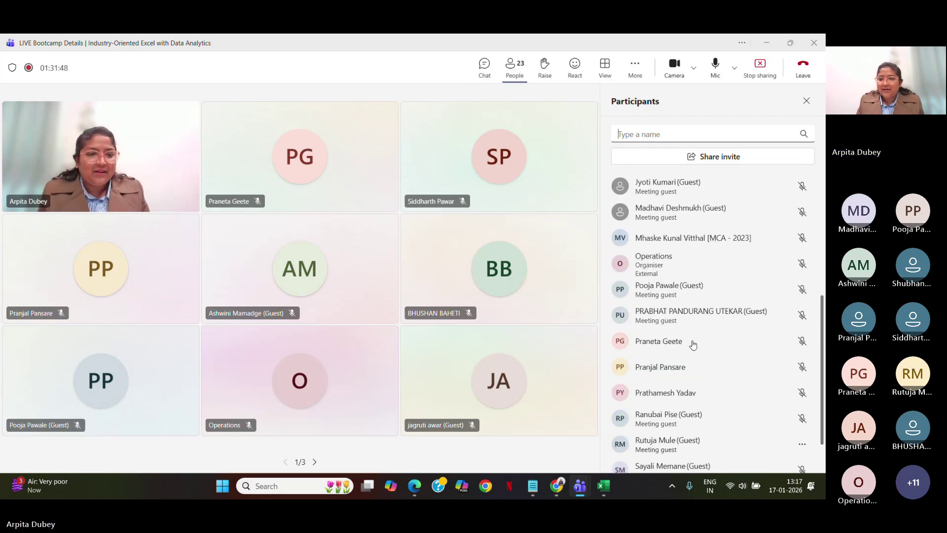
pyautogui.scroll(1, 693, 344)
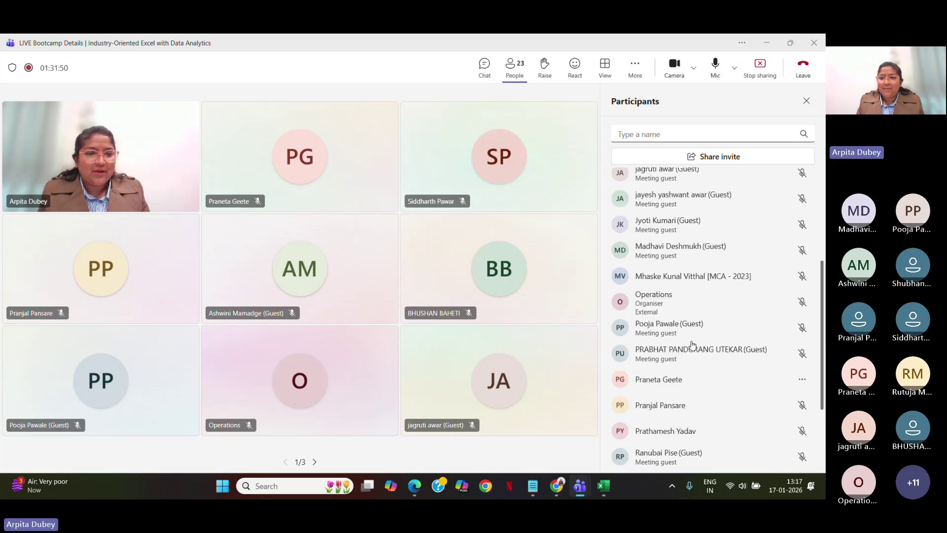
pyautogui.scroll(1, 694, 345)
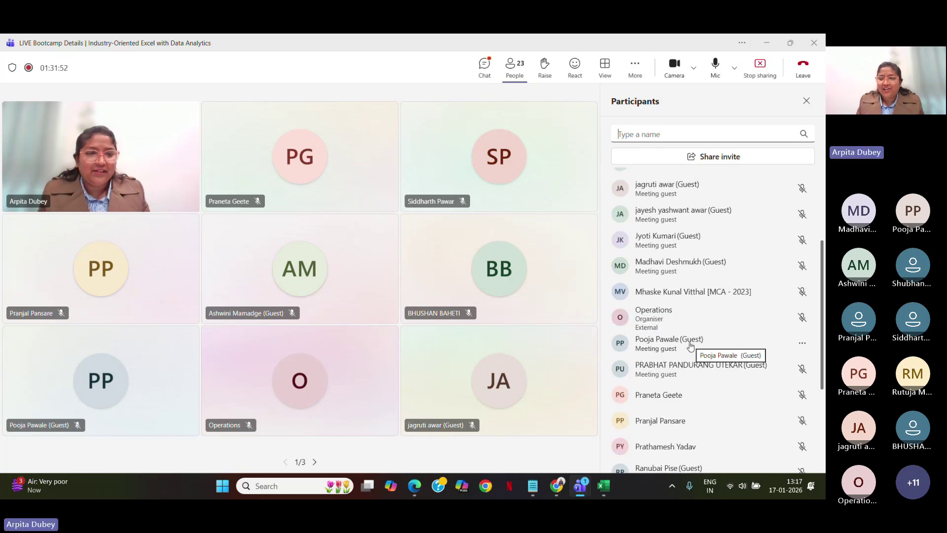
pyautogui.scroll(4, 700, 275)
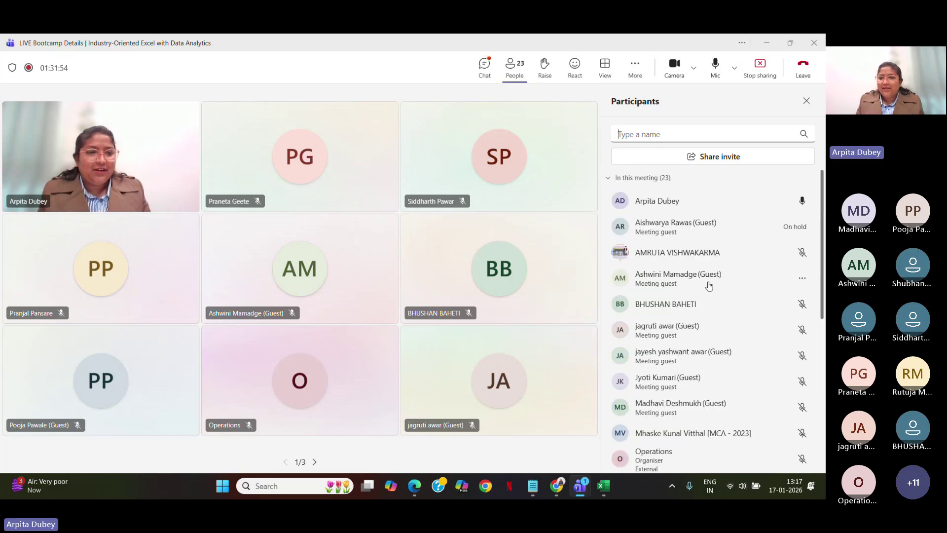
pyautogui.click(806, 103)
# Read the latest reply in the meeting chat and return to the Excel workbook
pyautogui.click(489, 69)
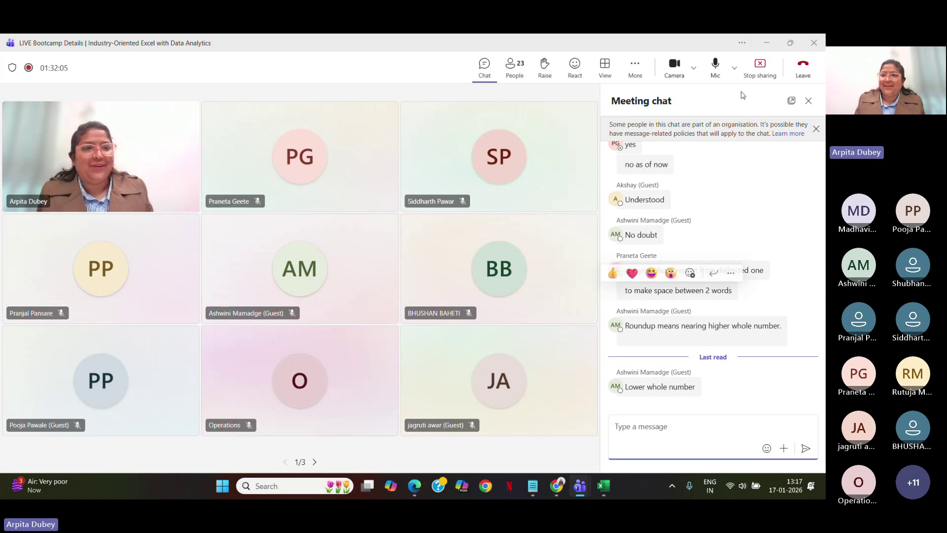
pyautogui.click(768, 44)
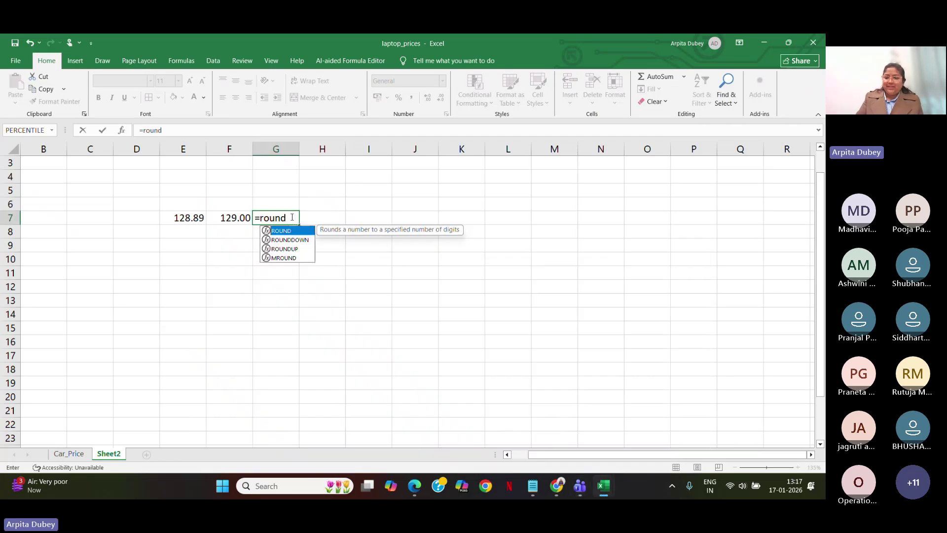
# Clear the unfinished =round entry from cell G7
pyautogui.press('BackSpace')
pyautogui.press('BackSpace')
pyautogui.press('BackSpace')
pyautogui.press('BackSpace')
pyautogui.press('BackSpace')
pyautogui.press('BackSpace')
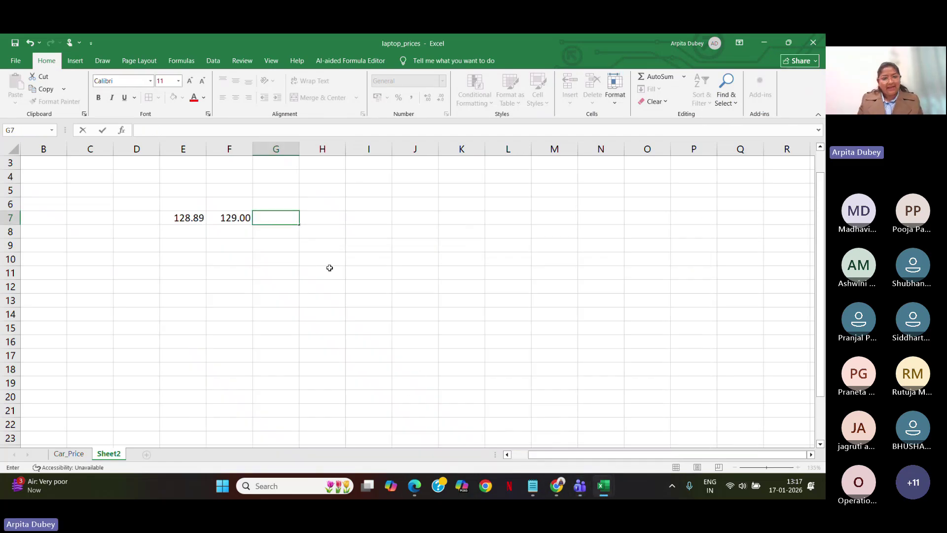
pyautogui.click(331, 316)
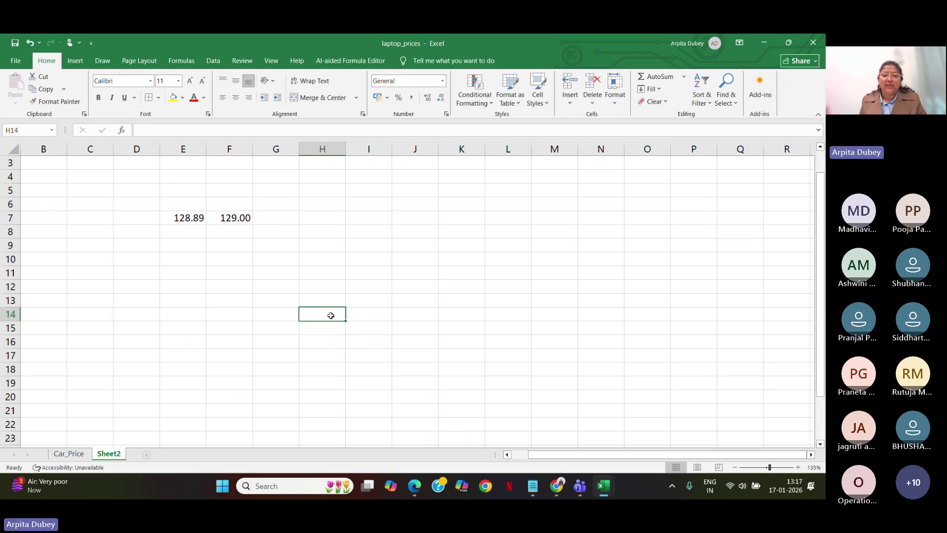
# On the Car_Price sheet, copy the Model heading and first six model names (A1:A7) to L4:L10
pyautogui.click(67, 454)
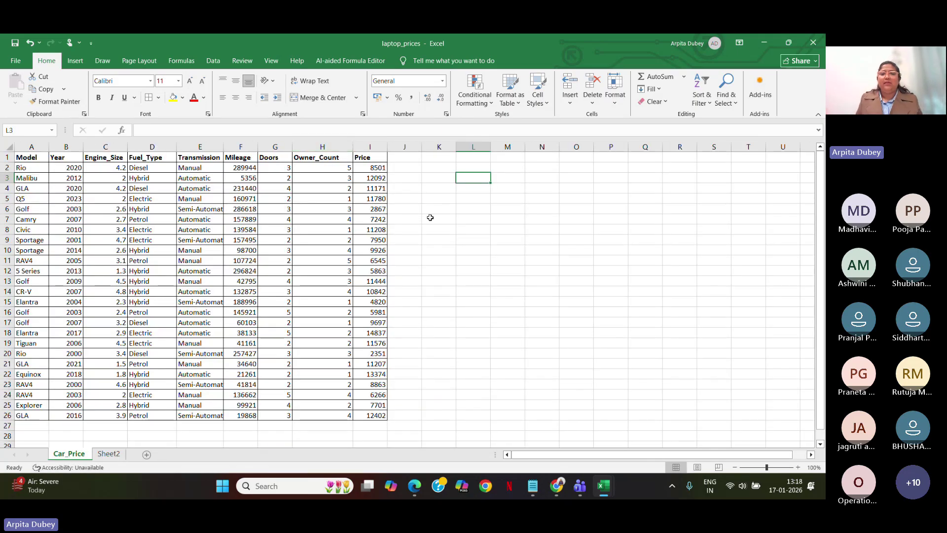
pyautogui.click(486, 230)
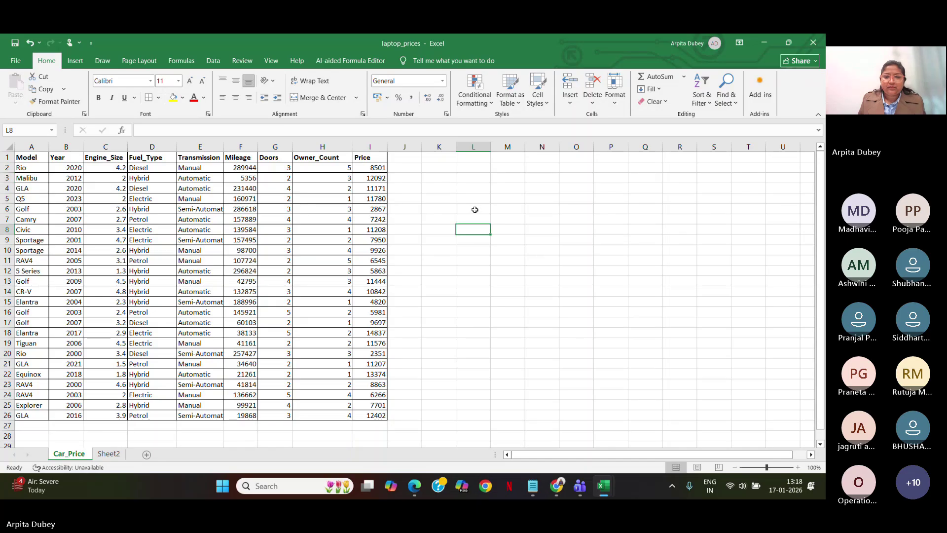
pyautogui.click(475, 210)
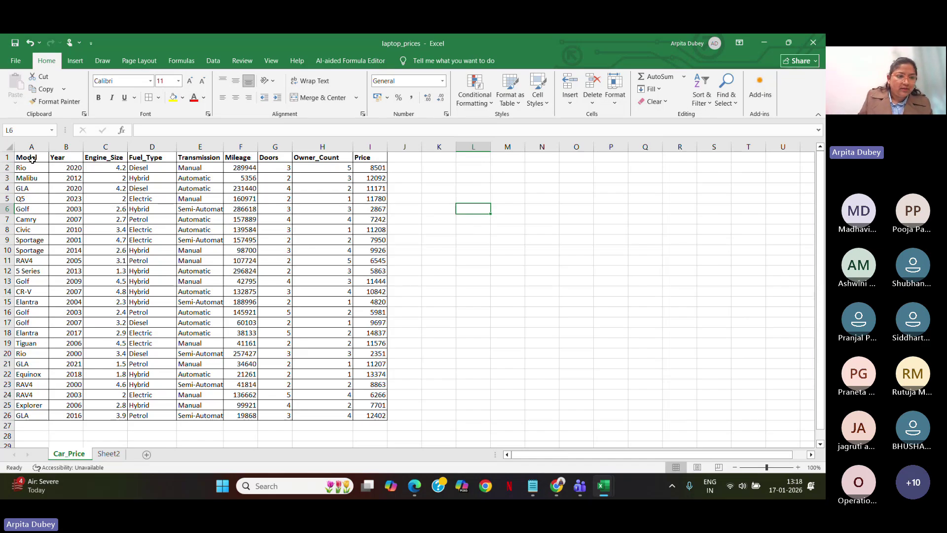
pyautogui.moveTo(32, 159); pyautogui.dragTo(35, 220)
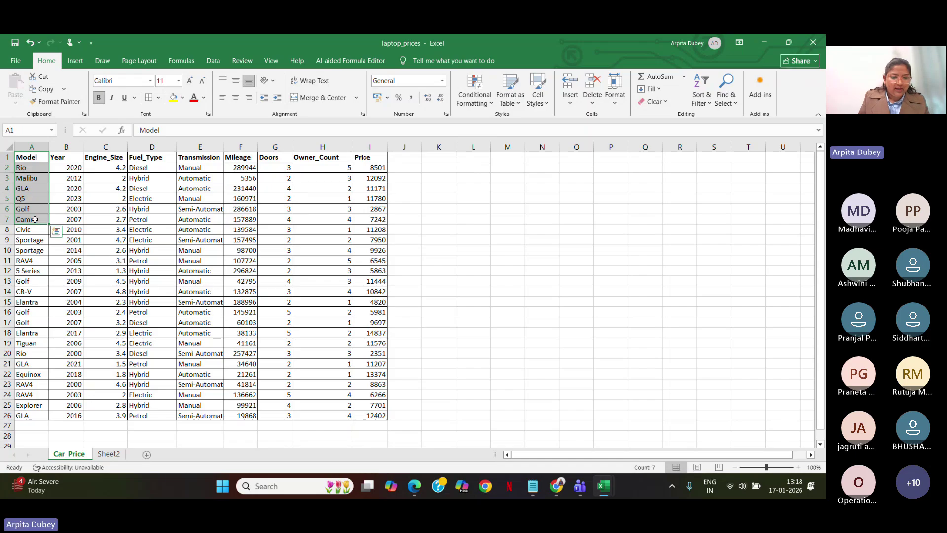
pyautogui.hotkey('ctrl', 'c')
pyautogui.moveTo(476, 187); pyautogui.dragTo(486, 257)
pyautogui.hotkey('ctrl', 'v')
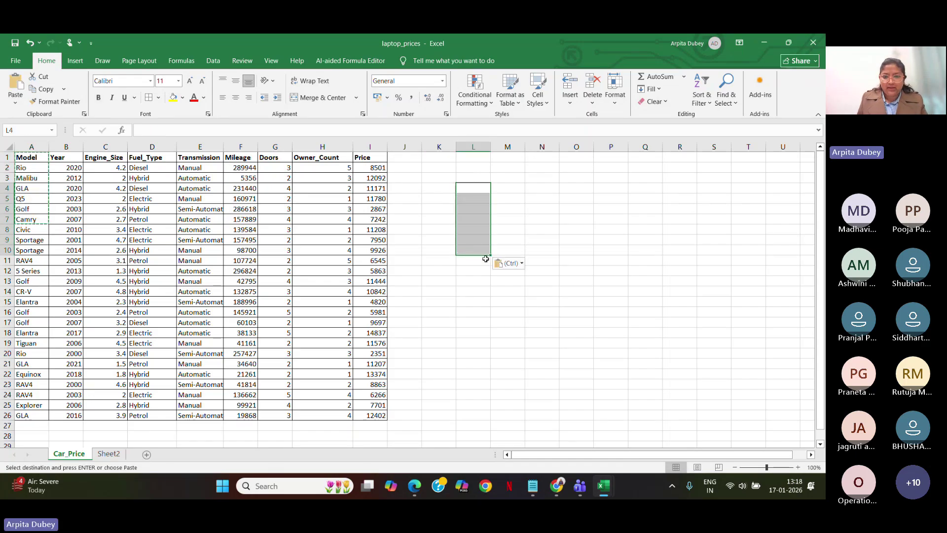
pyautogui.click(475, 301)
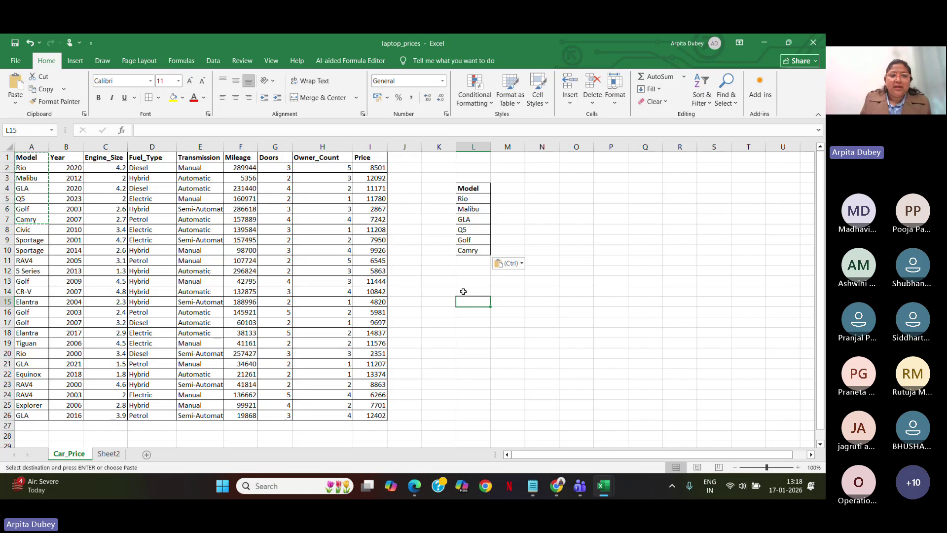
# Copy the fuel types Diesel and Hybrid from D2:D3 to K18:K19
pyautogui.moveTo(150, 170); pyautogui.dragTo(152, 181)
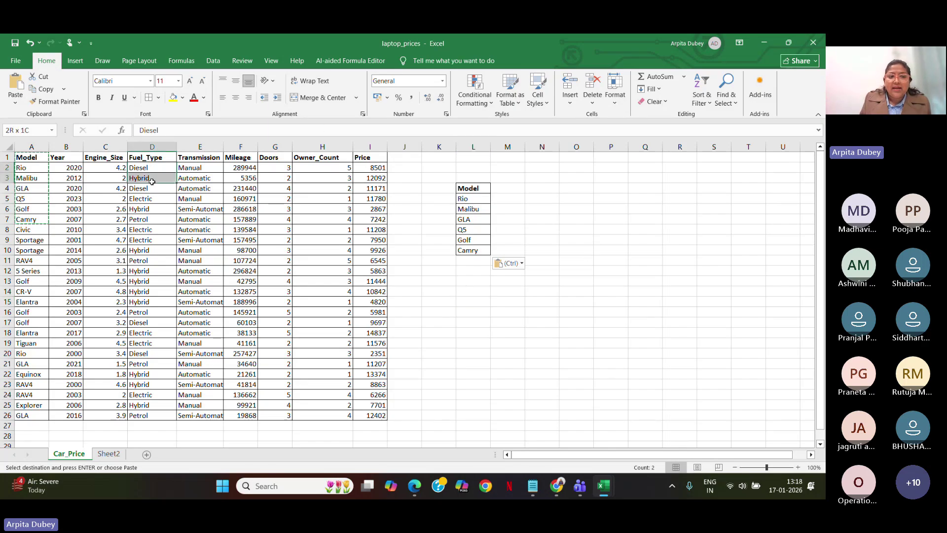
pyautogui.hotkey('ctrl', 'c')
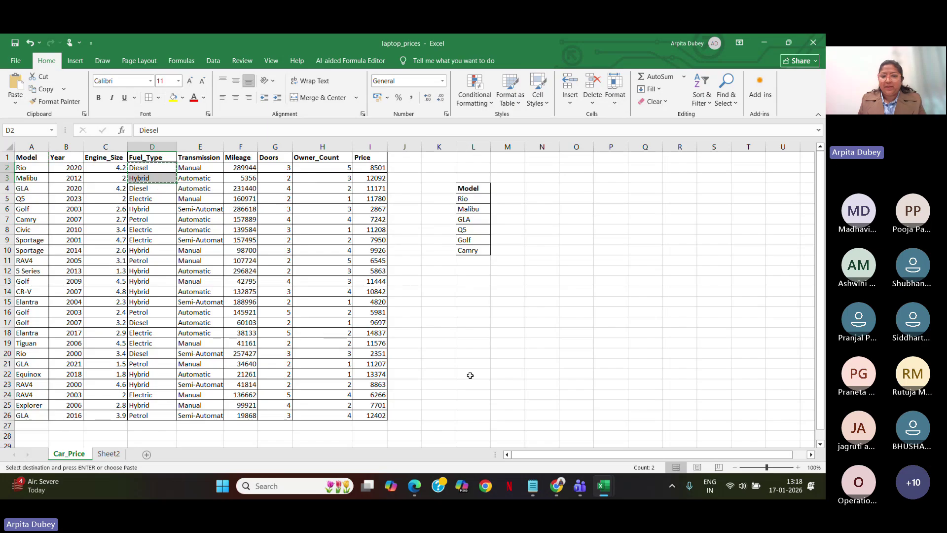
pyautogui.click(439, 331)
pyautogui.hotkey('ctrl', 'v')
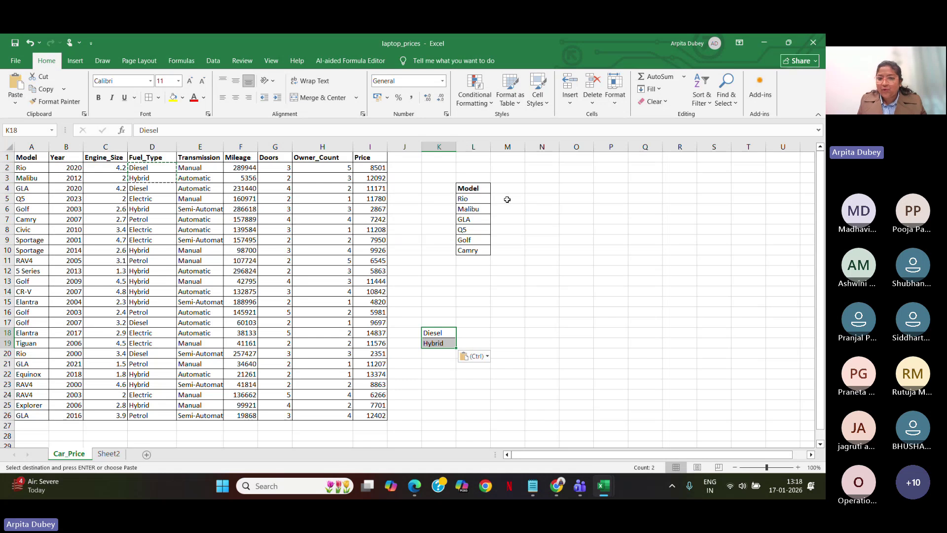
pyautogui.click(507, 199)
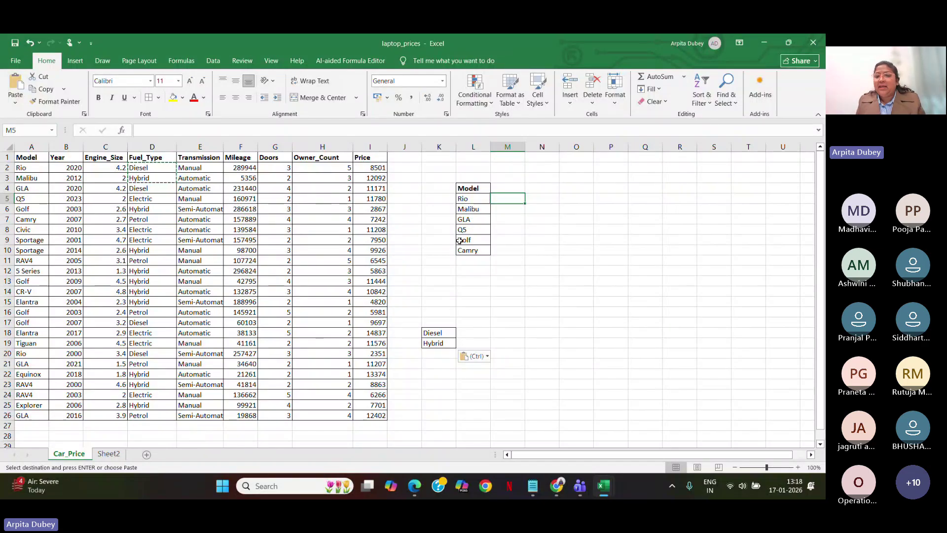
pyautogui.click(499, 238)
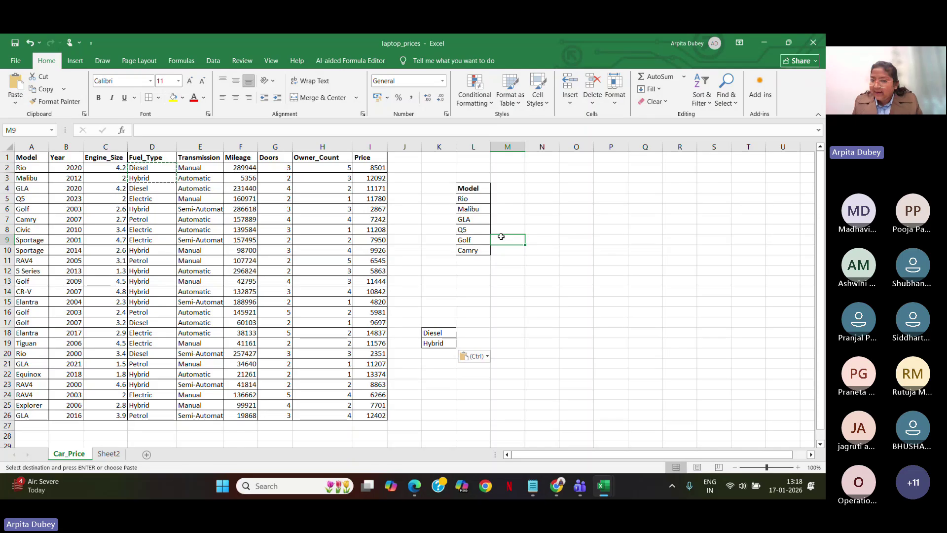
pyautogui.click(504, 199)
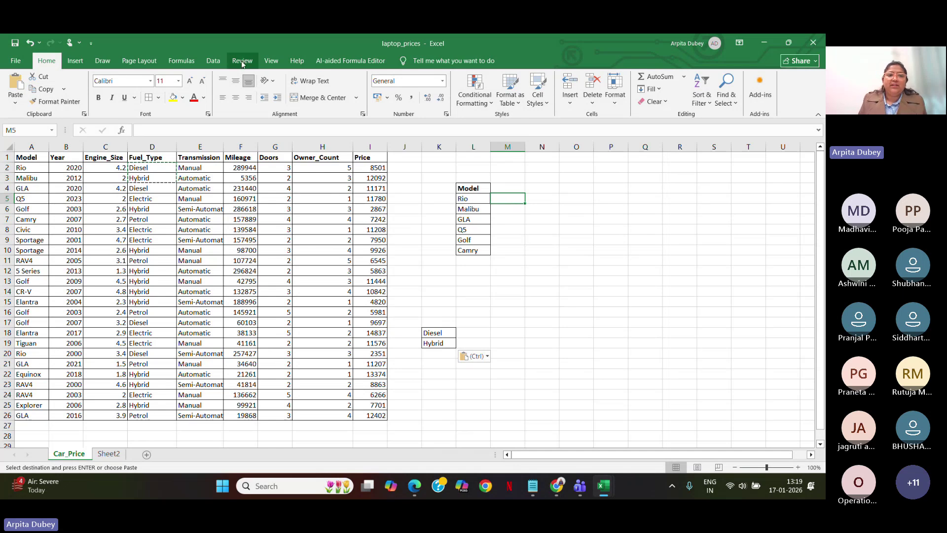
# Copy the Fuel_Type heading from D1 to M4, beside the copied Model heading
pyautogui.click(214, 61)
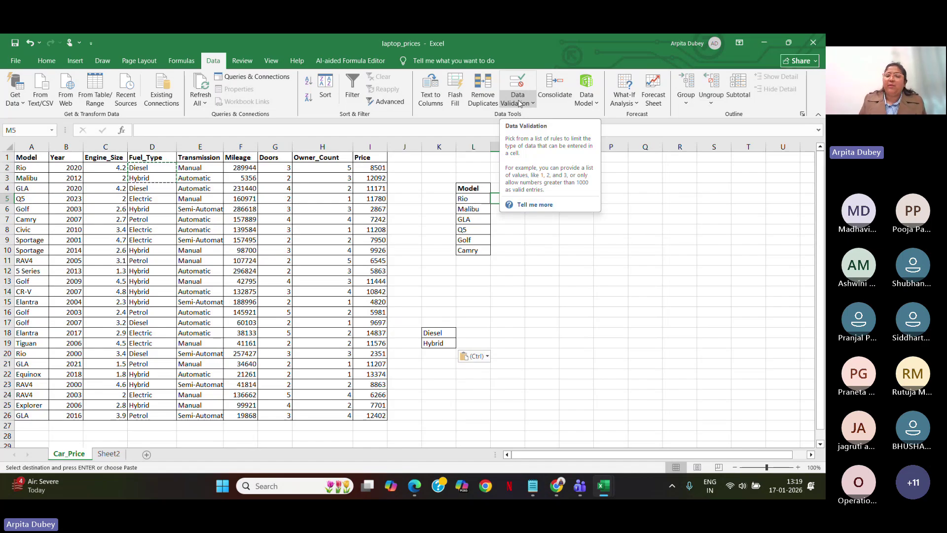
pyautogui.click(573, 393)
pyautogui.click(501, 197)
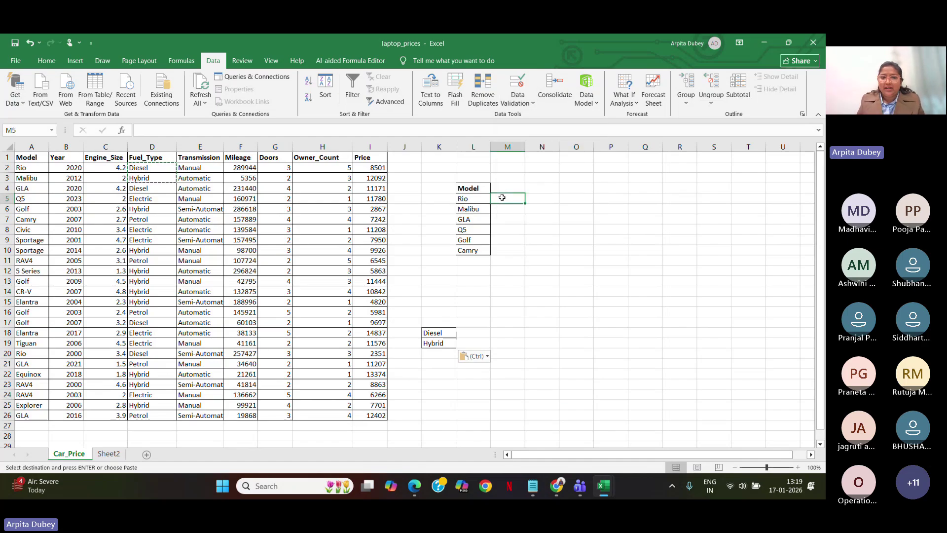
pyautogui.click(163, 157)
pyautogui.hotkey('ctrl', 'c')
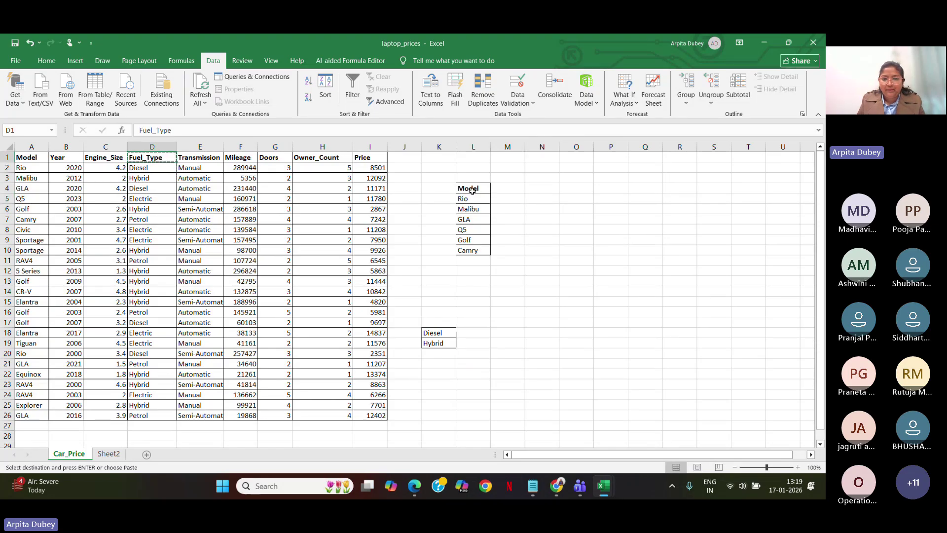
pyautogui.click(496, 190)
pyautogui.hotkey('ctrl', 'v')
pyautogui.click(493, 198)
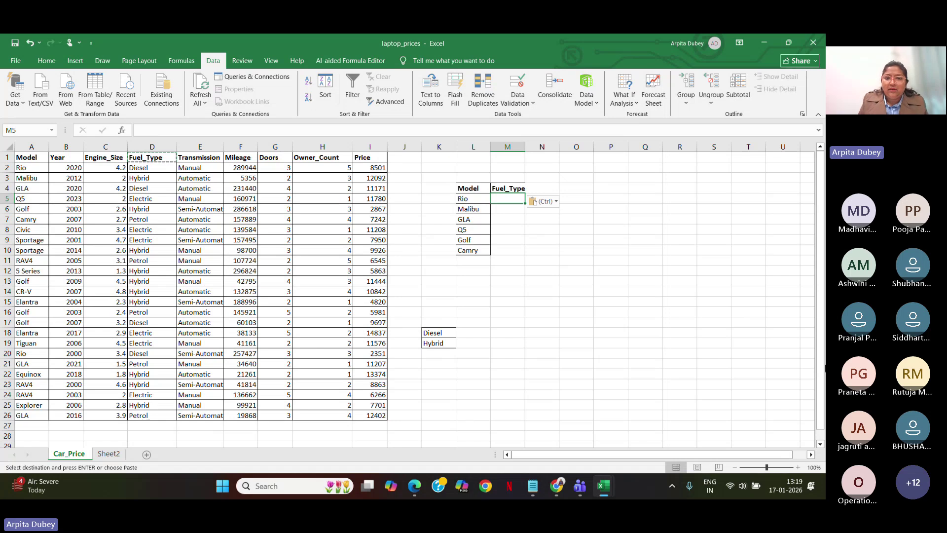
pyautogui.click(516, 210)
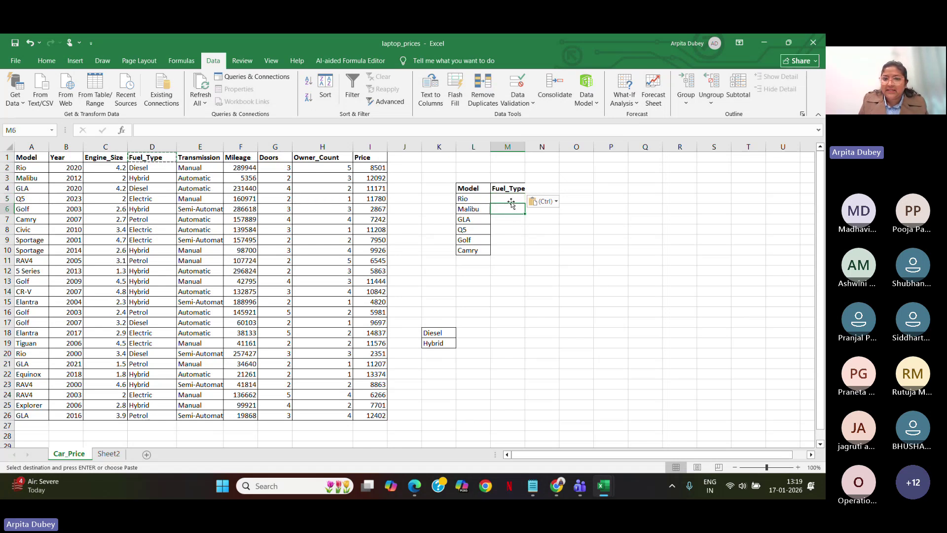
# Apply List data validation to cell M5 with =$K$18:$K$19 as the source
pyautogui.click(511, 197)
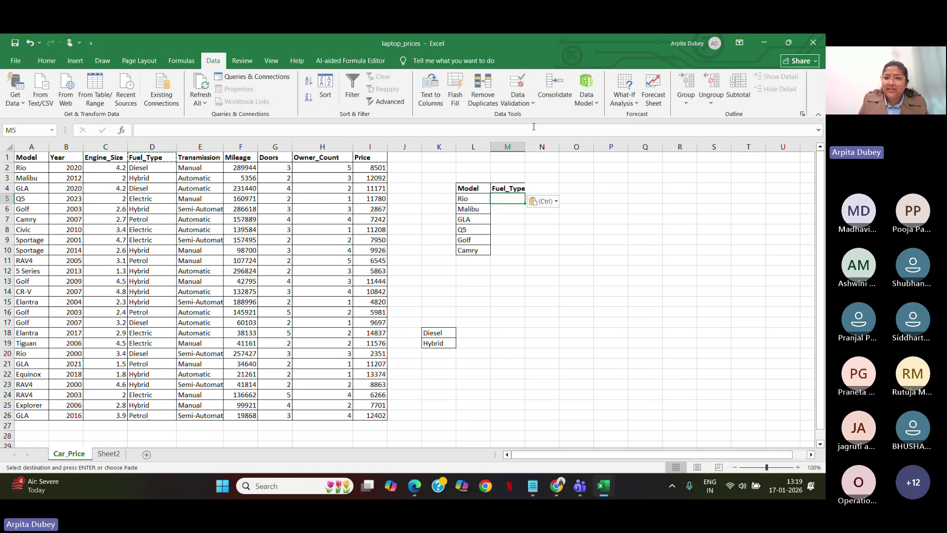
pyautogui.click(520, 100)
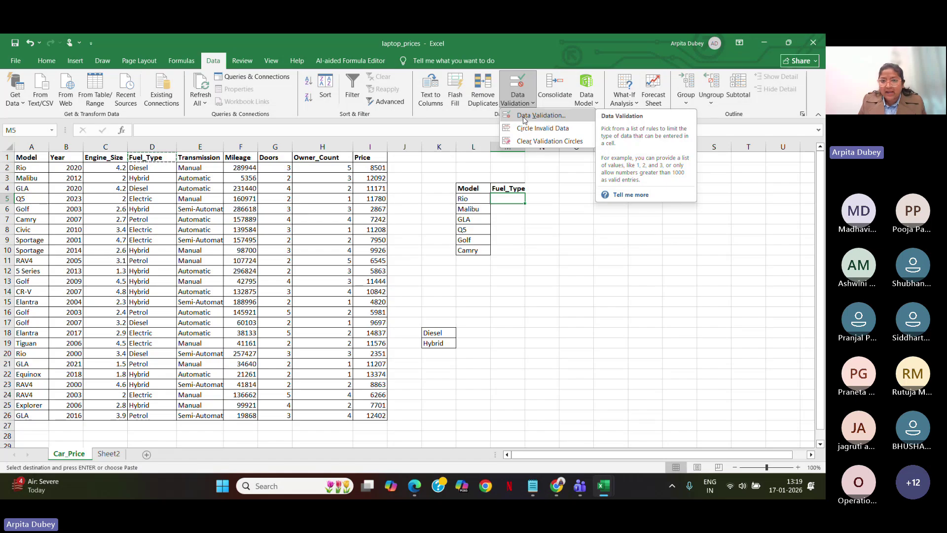
pyautogui.click(524, 120)
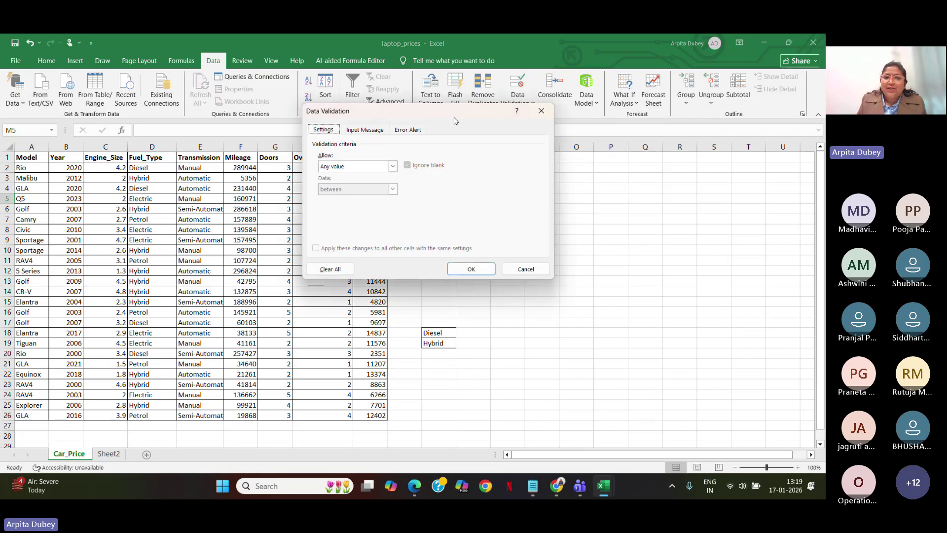
pyautogui.moveTo(453, 116); pyautogui.dragTo(464, 161)
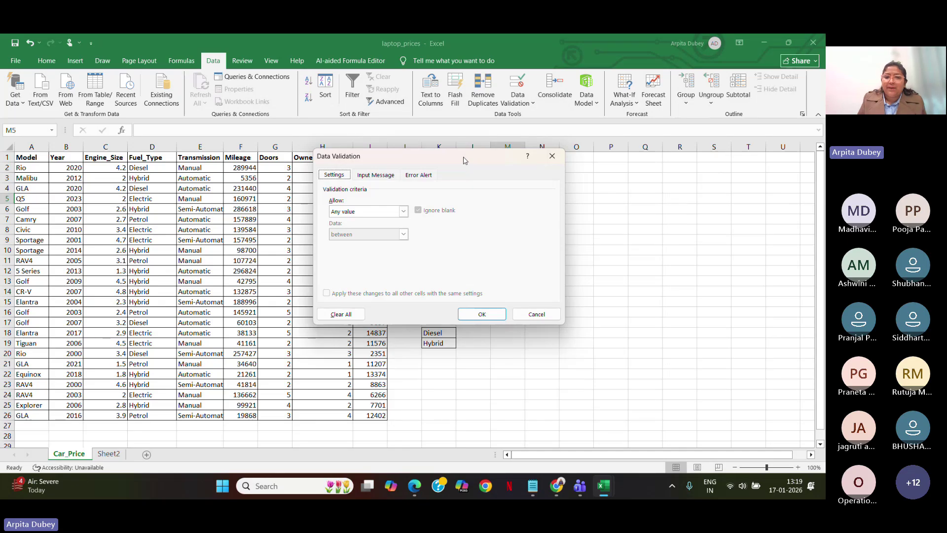
pyautogui.click(404, 213)
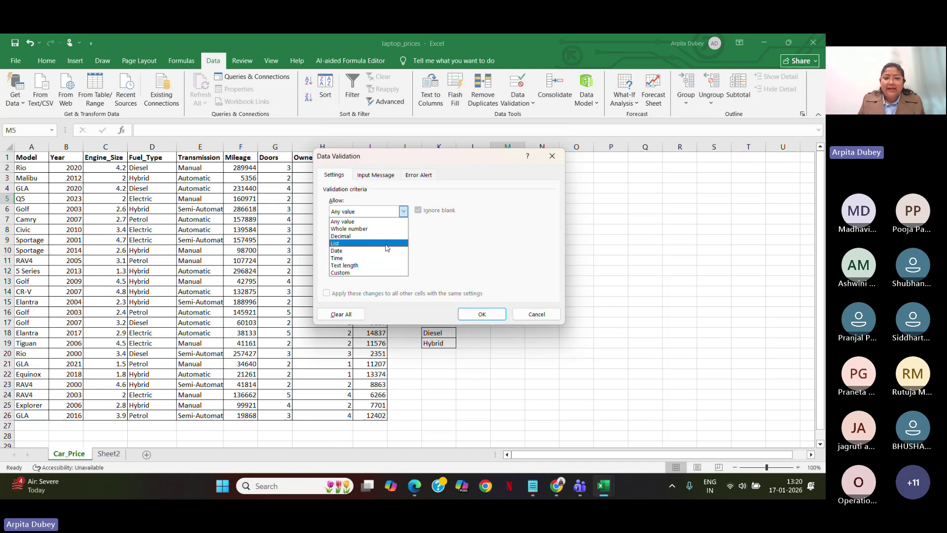
pyautogui.click(386, 244)
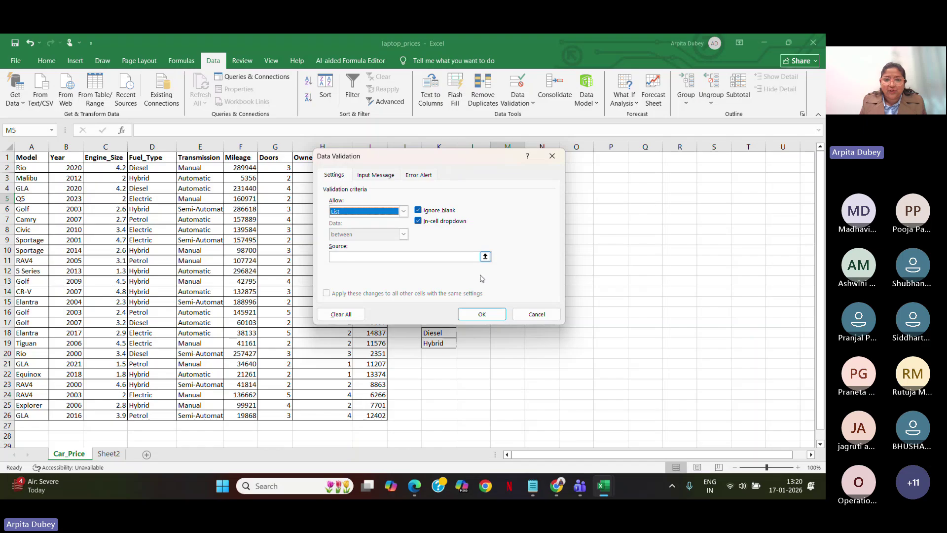
pyautogui.click(485, 257)
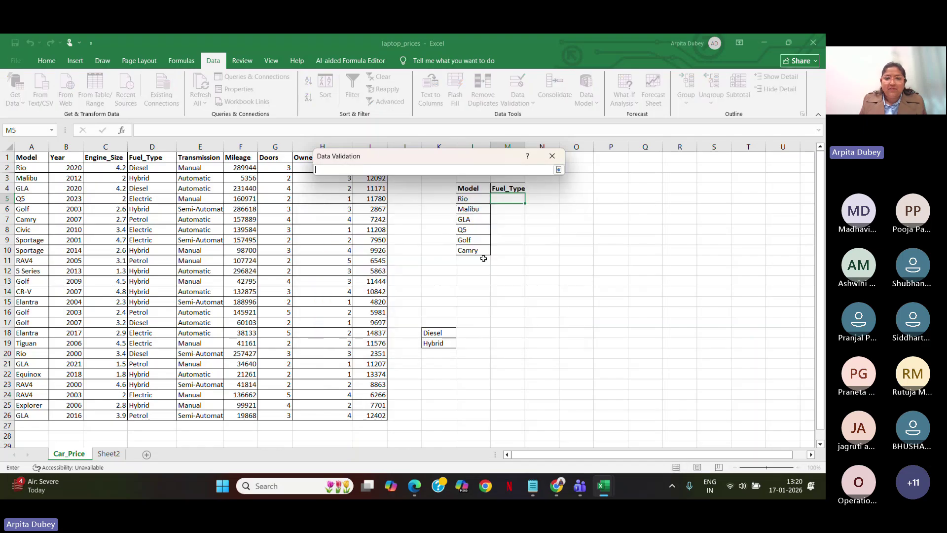
pyautogui.moveTo(434, 333); pyautogui.dragTo(439, 344)
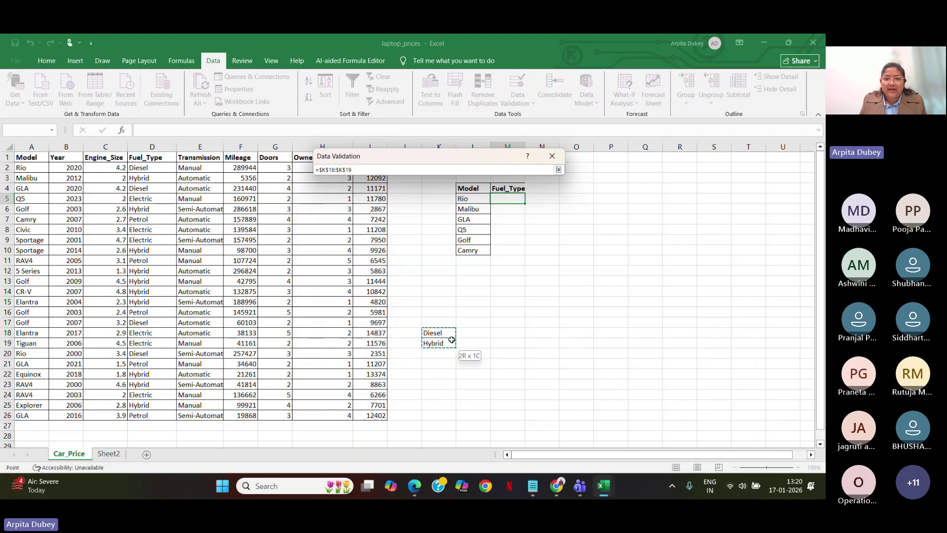
pyautogui.click(559, 169)
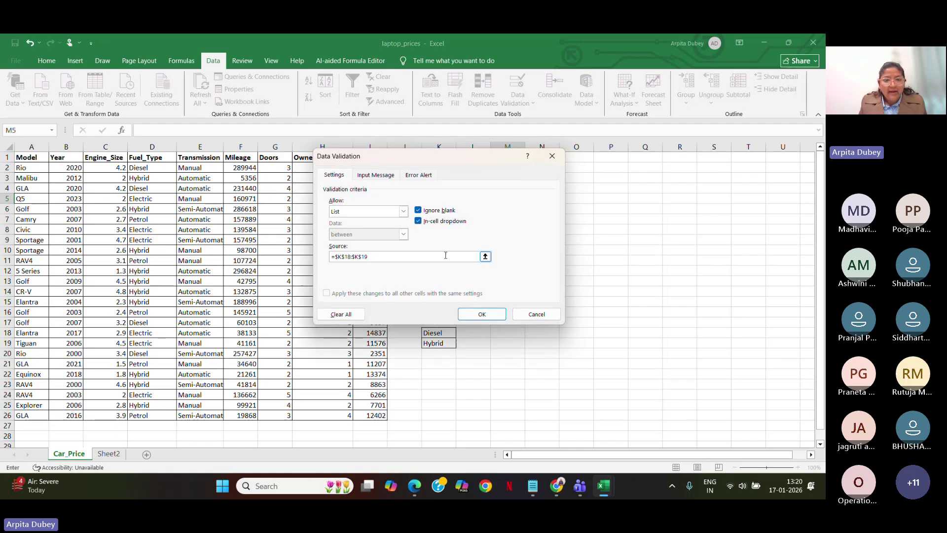
pyautogui.click(482, 314)
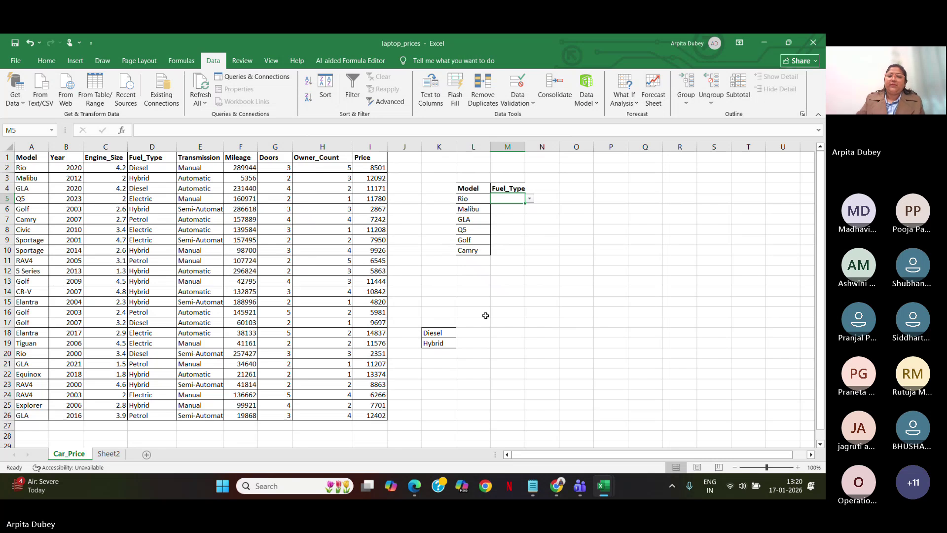
# Choose Hybrid from the validation list in M5 and fill it down to M10
pyautogui.click(531, 198)
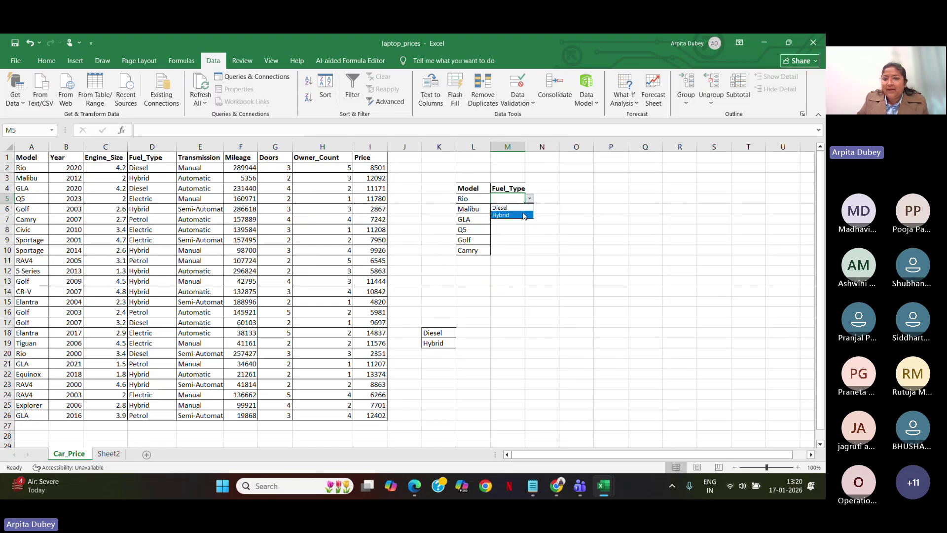
pyautogui.click(524, 215)
pyautogui.doubleClick(525, 203)
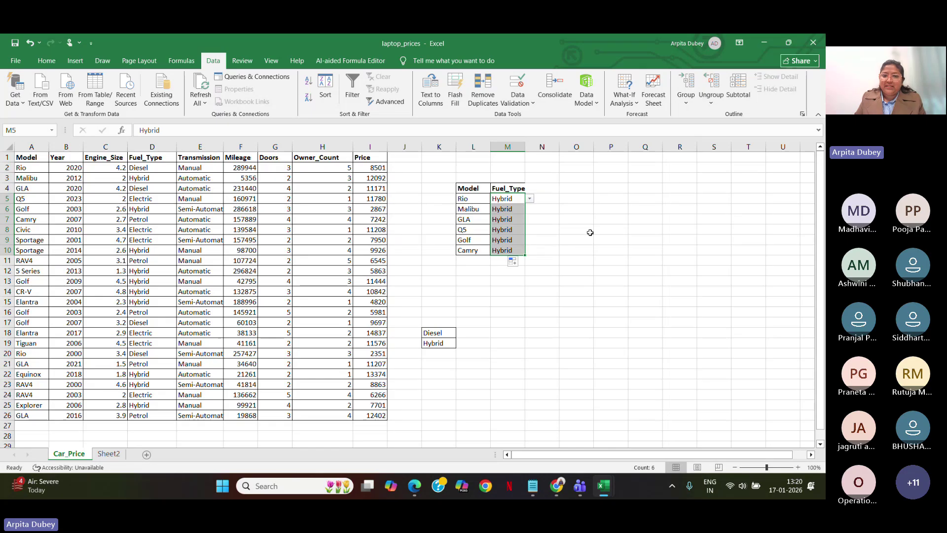
# Delete columns L and M with the sample table, and column K with the fuel type list
pyautogui.click(476, 188)
pyautogui.moveTo(473, 147); pyautogui.dragTo(507, 146)
pyautogui.rightClick(508, 147)
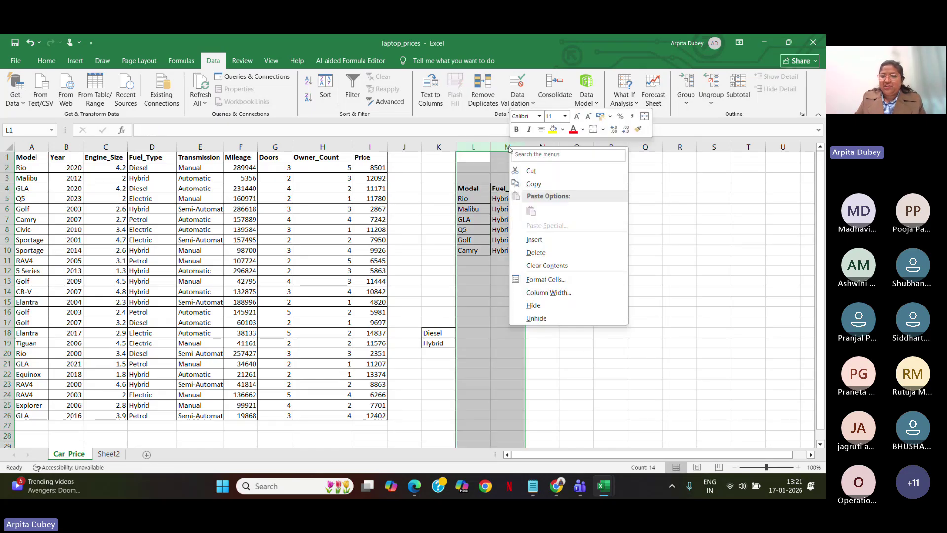
pyautogui.click(535, 252)
pyautogui.rightClick(433, 148)
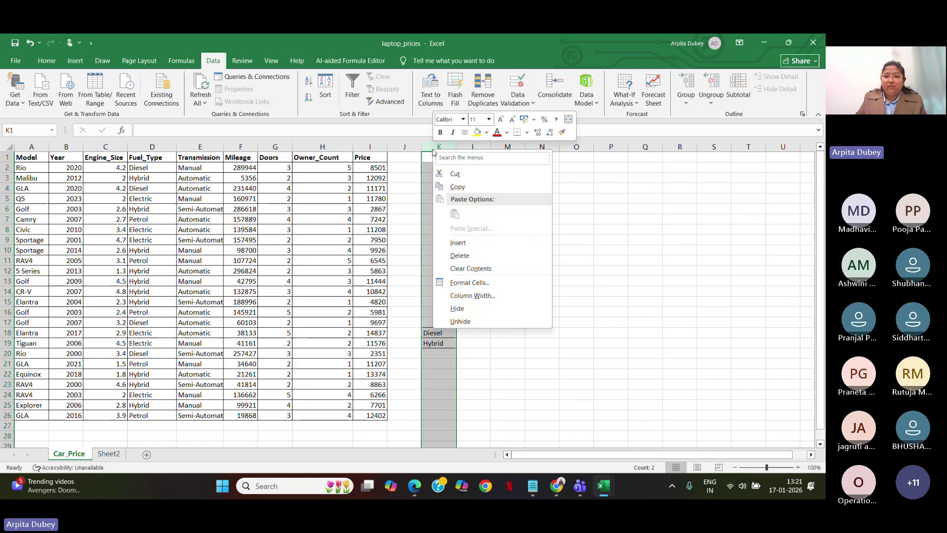
pyautogui.click(480, 258)
pyautogui.click(556, 351)
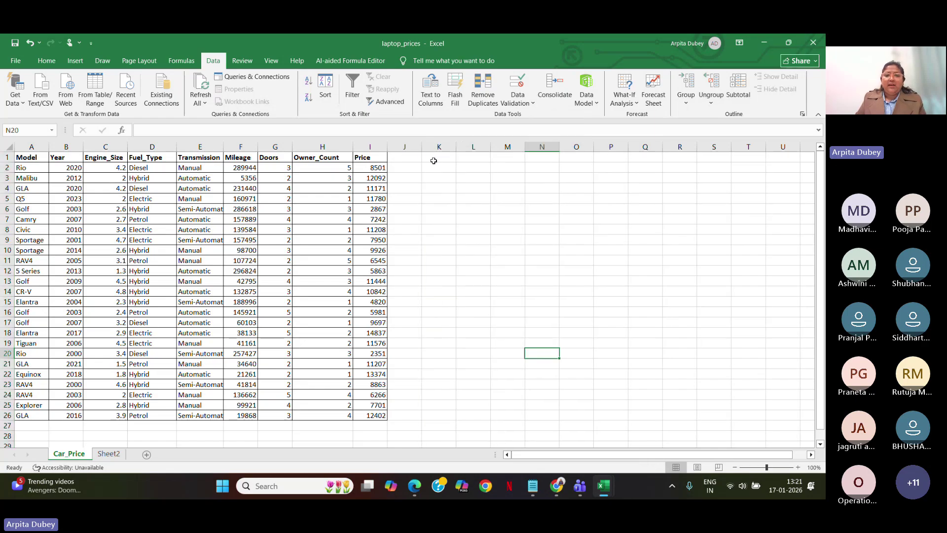
# Apply List data validation to cell K4 with the model names in =$A$2:$A$26 as the source
pyautogui.click(446, 199)
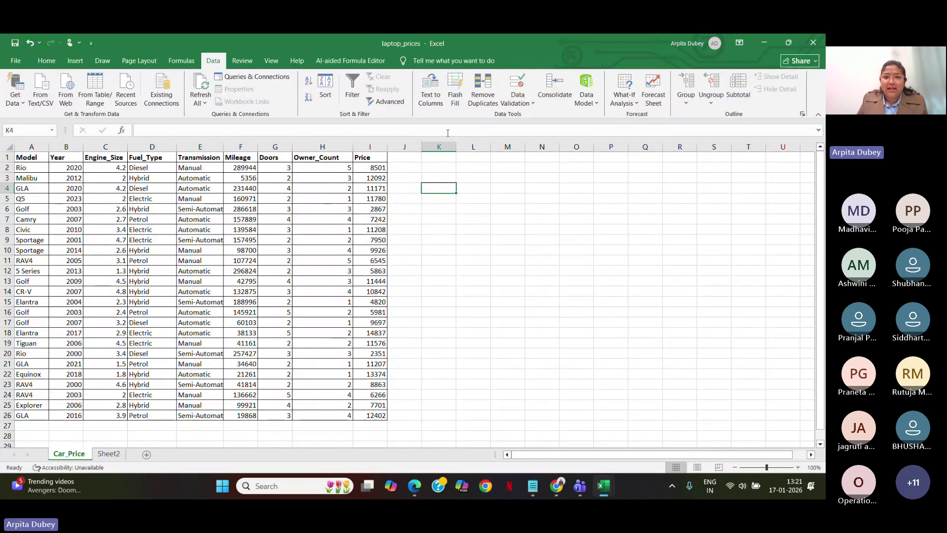
pyautogui.click(518, 102)
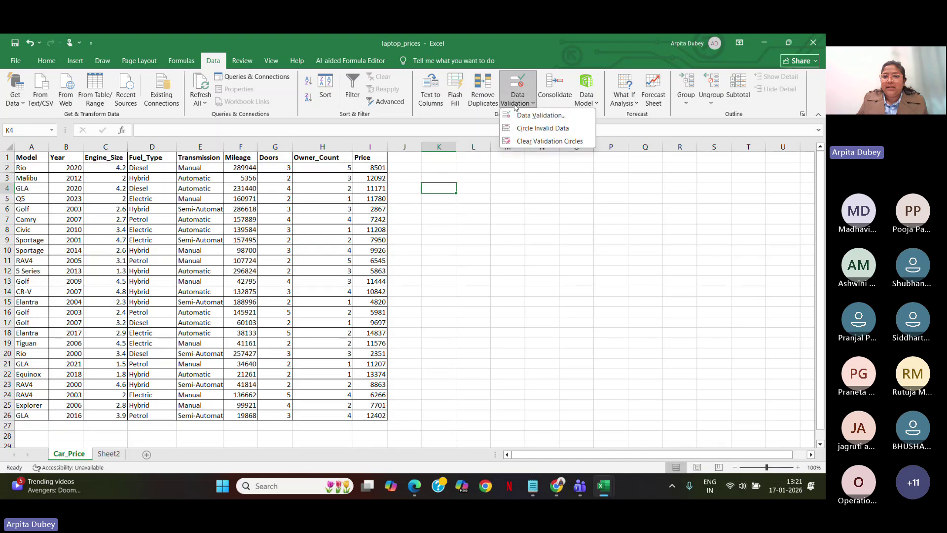
pyautogui.click(528, 117)
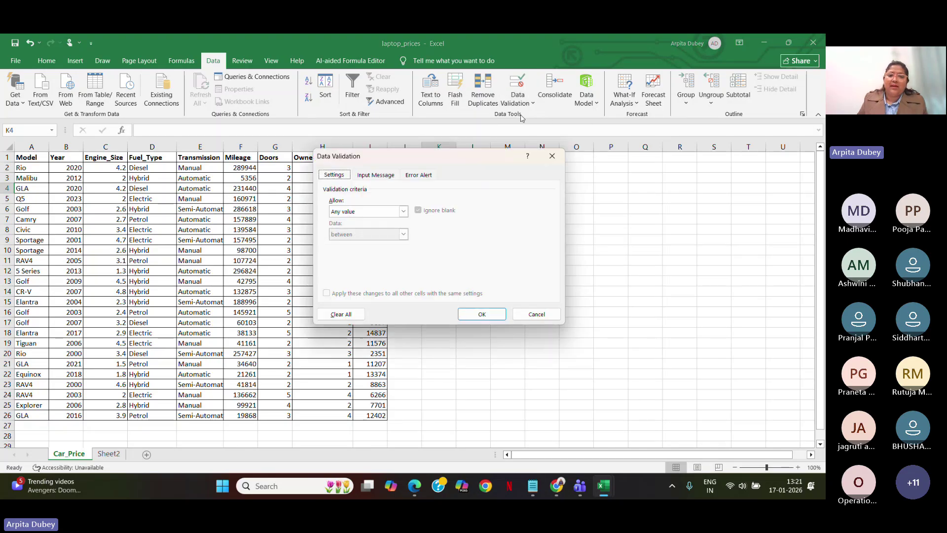
pyautogui.click(404, 212)
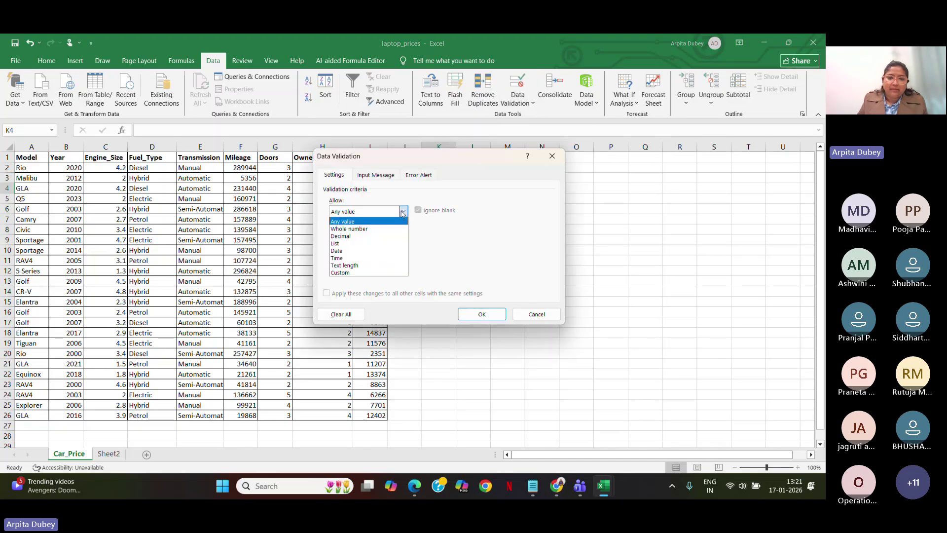
pyautogui.click(392, 244)
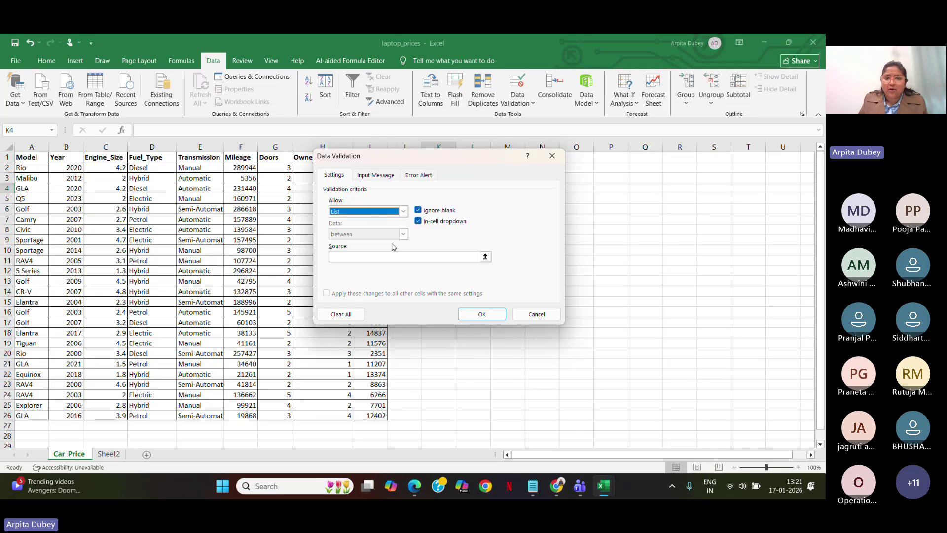
pyautogui.click(486, 256)
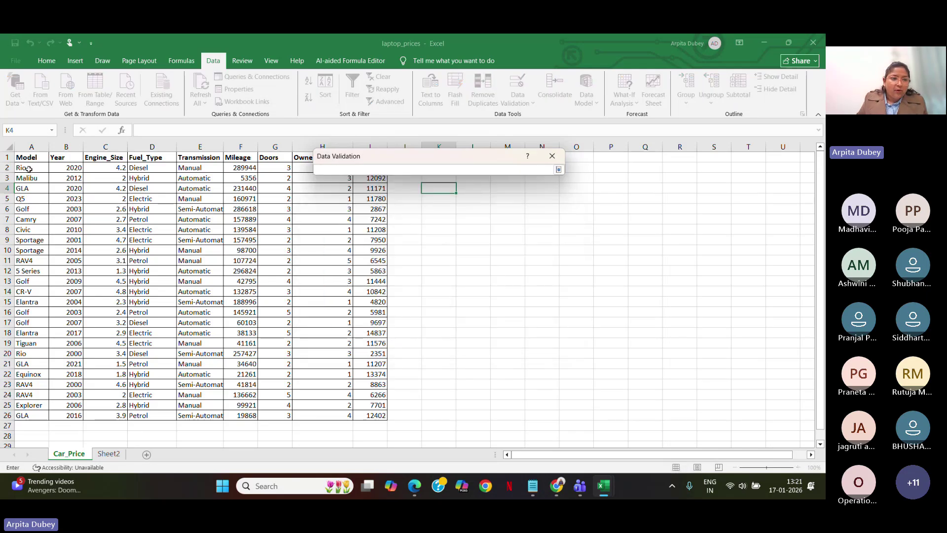
pyautogui.moveTo(29, 169); pyautogui.dragTo(38, 416)
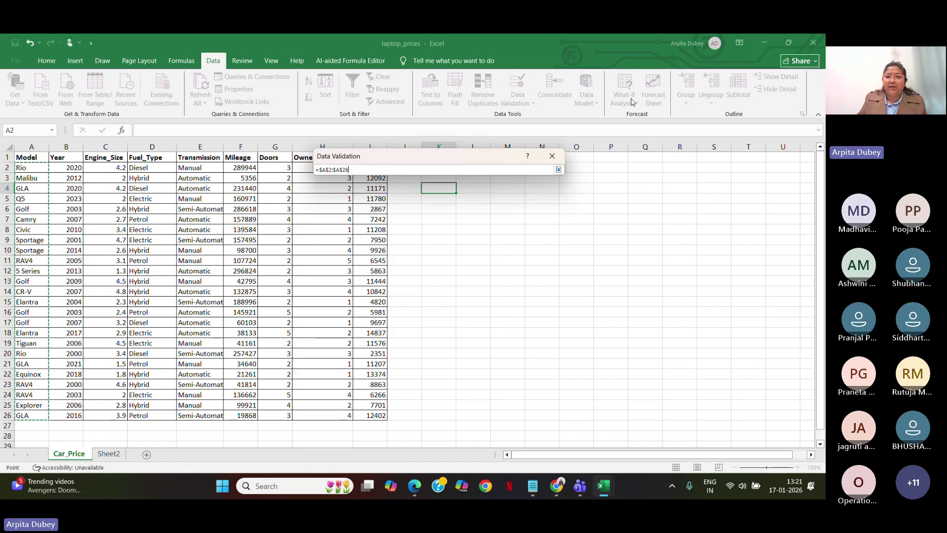
pyautogui.click(558, 170)
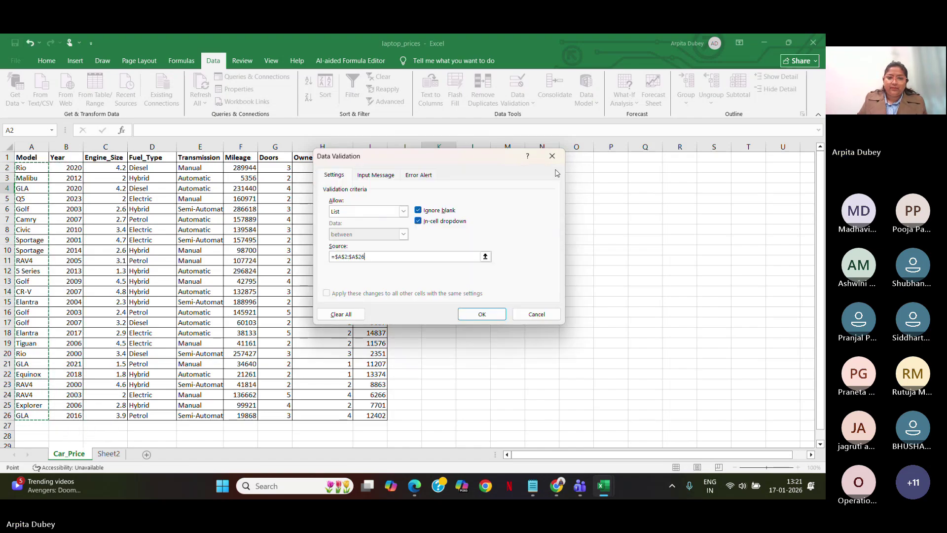
pyautogui.click(482, 314)
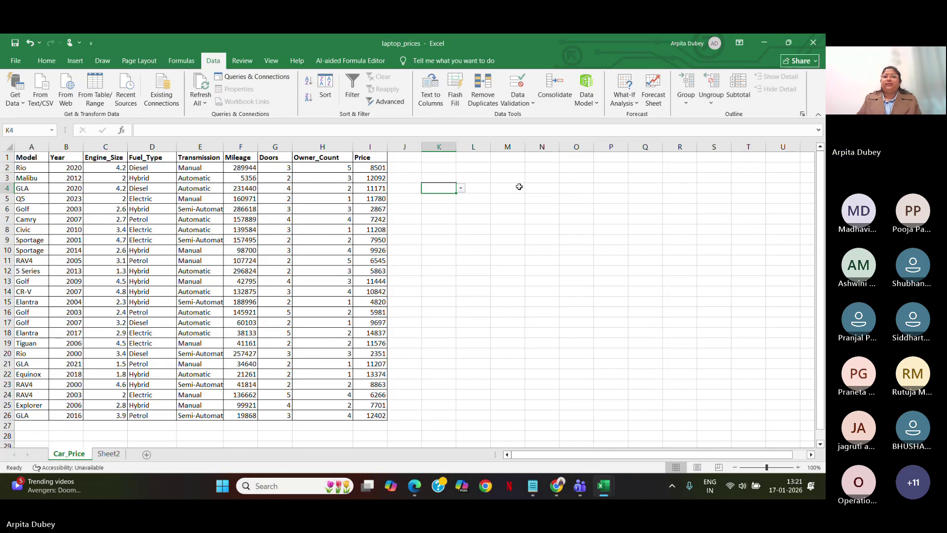
# Look through the model names offered in K4's dropdown list for repeated entries, without choosing one
pyautogui.click(460, 188)
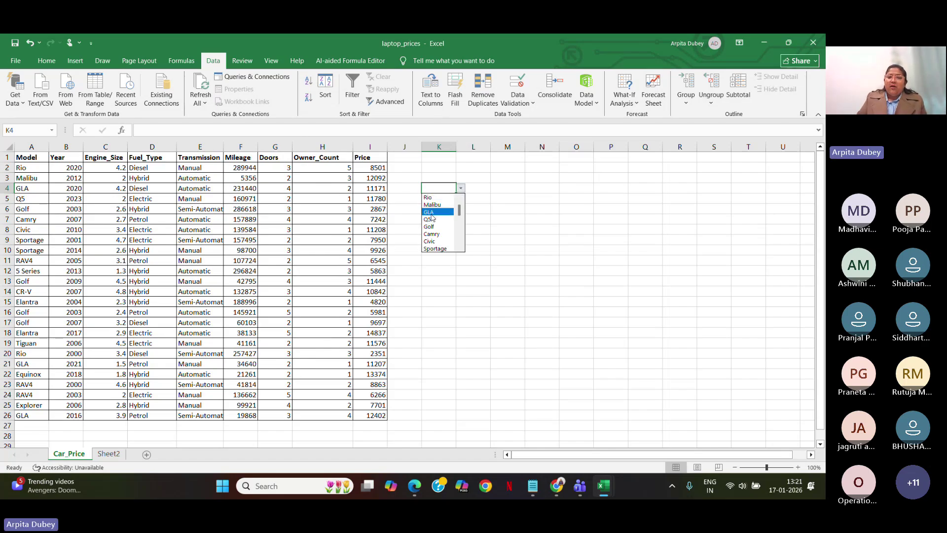
pyautogui.scroll(-4, 435, 222)
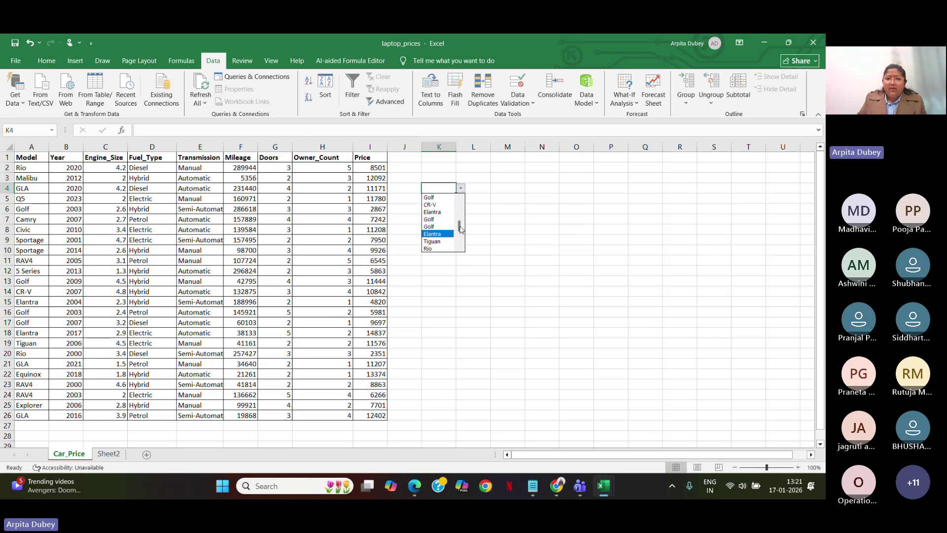
pyautogui.moveTo(460, 228); pyautogui.dragTo(471, 254)
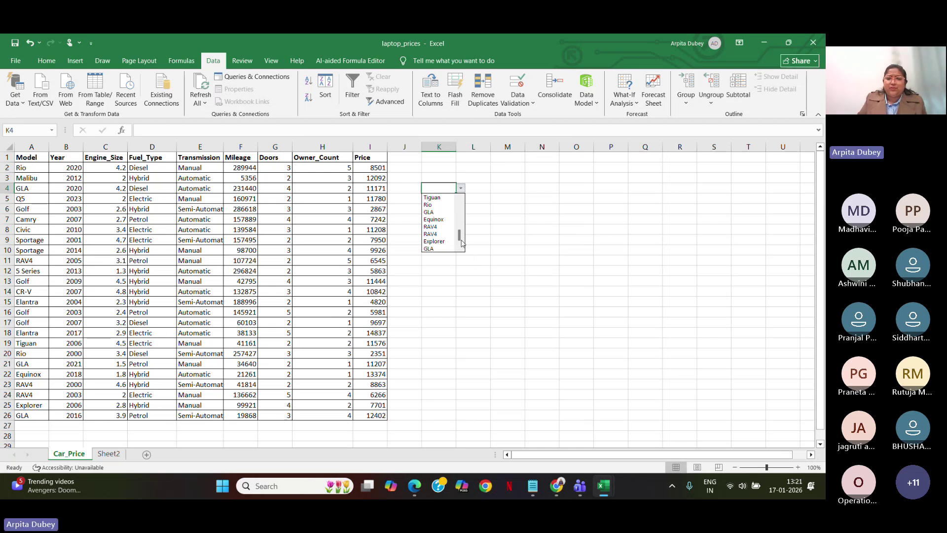
pyautogui.click(544, 178)
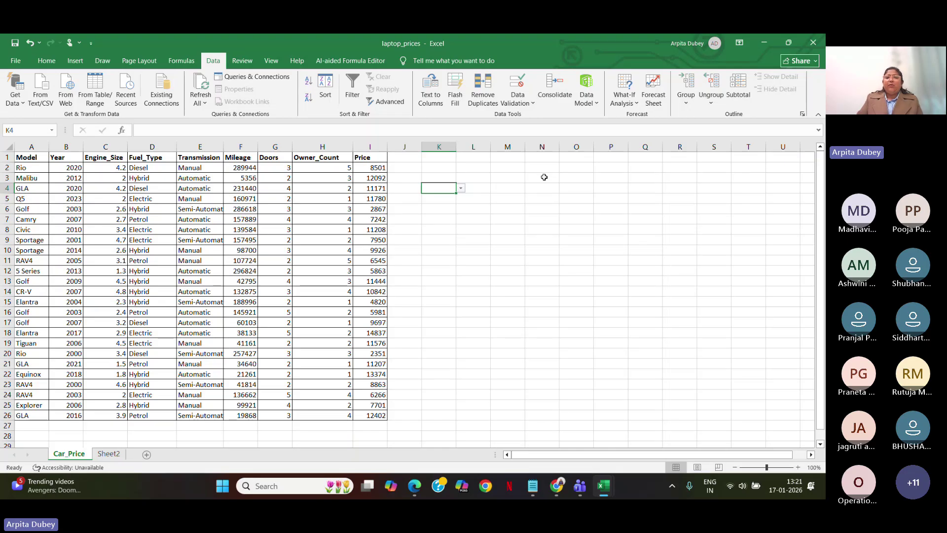
# Delete column K with the model validation cell
pyautogui.click(439, 147)
pyautogui.rightClick(445, 147)
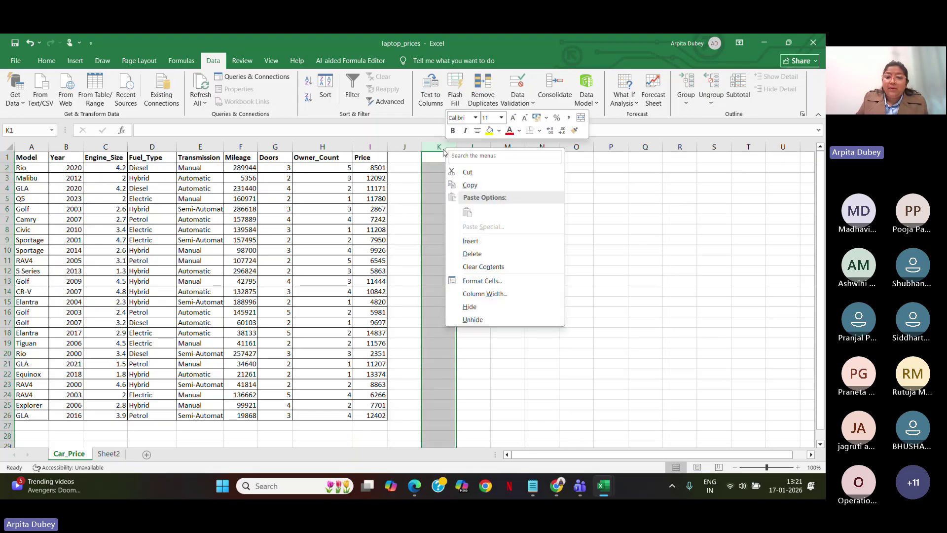
pyautogui.click(488, 254)
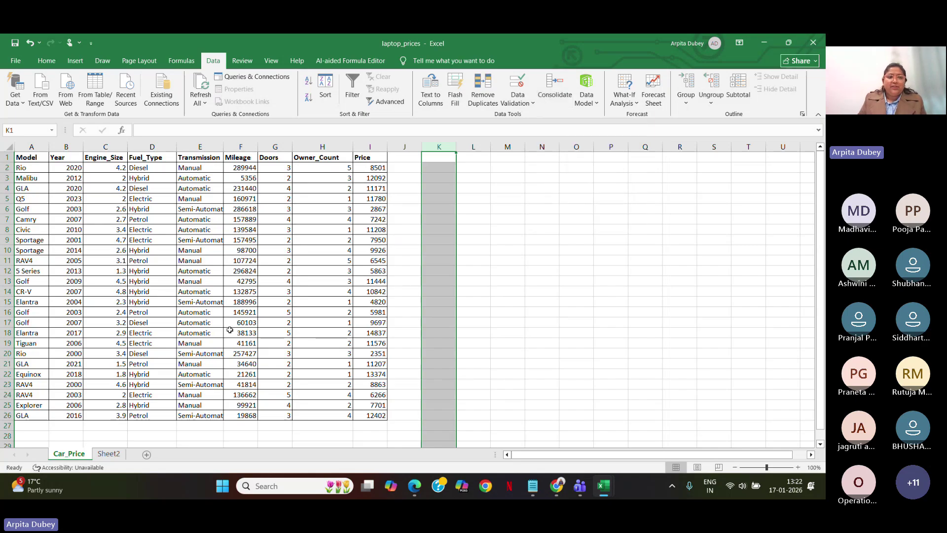
# Delete Sheet2 from the workbook permanently
pyautogui.click(109, 454)
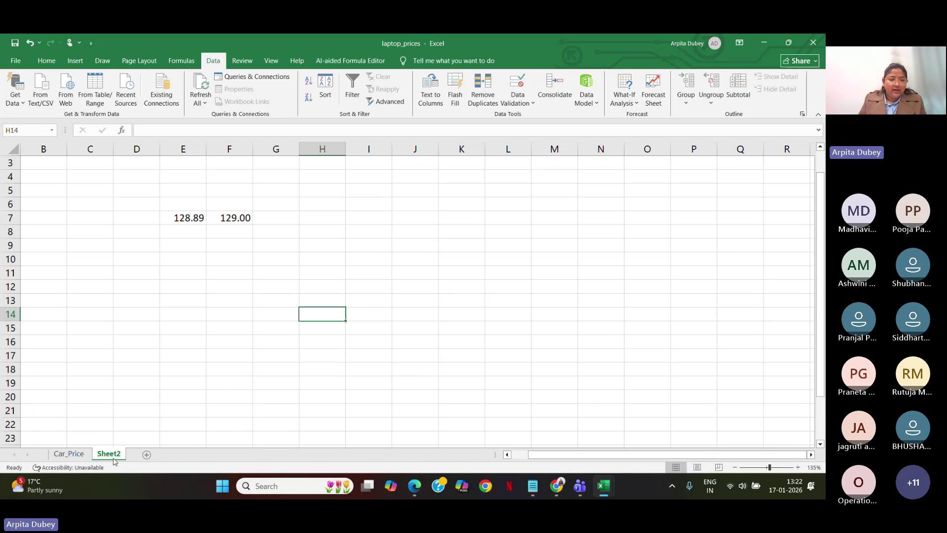
pyautogui.rightClick(115, 455)
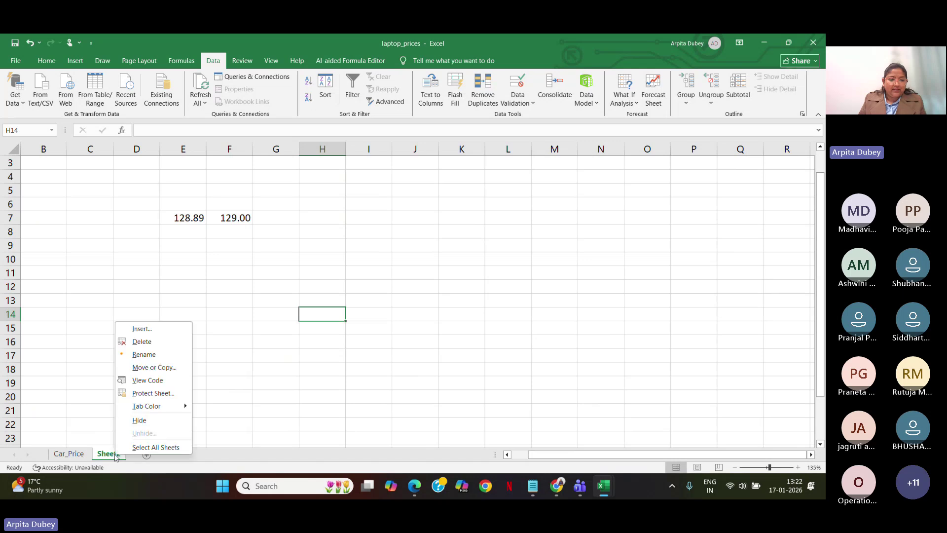
pyautogui.click(142, 342)
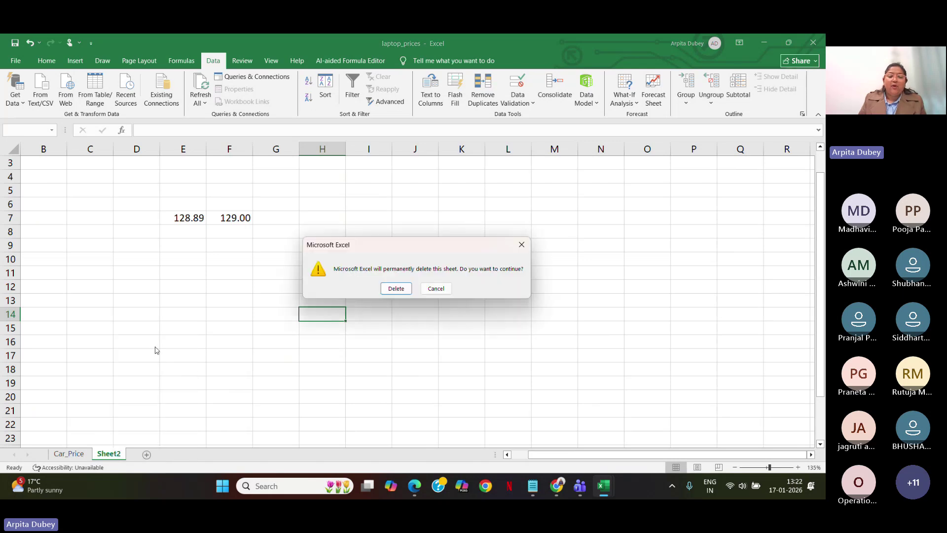
pyautogui.click(396, 289)
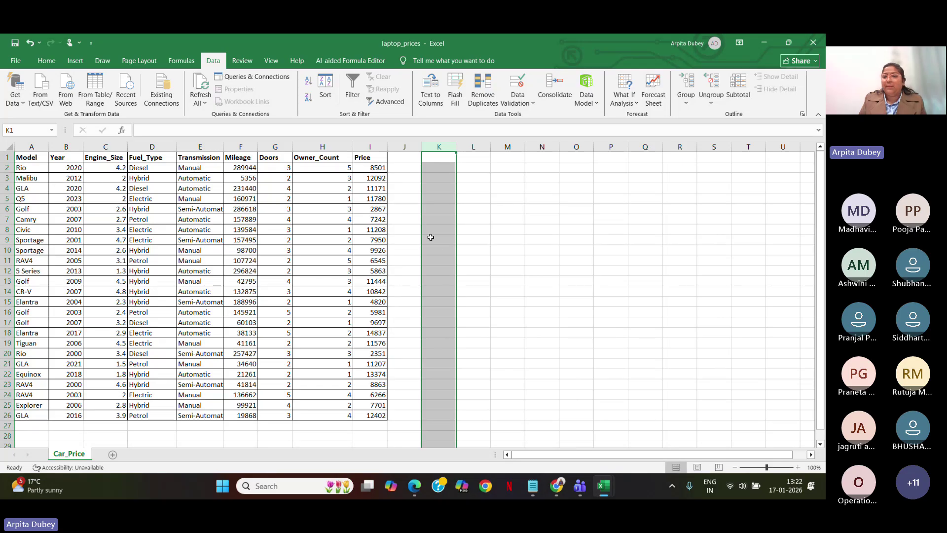
pyautogui.click(500, 293)
pyautogui.moveTo(30, 157); pyautogui.dragTo(33, 211)
pyautogui.click(473, 239)
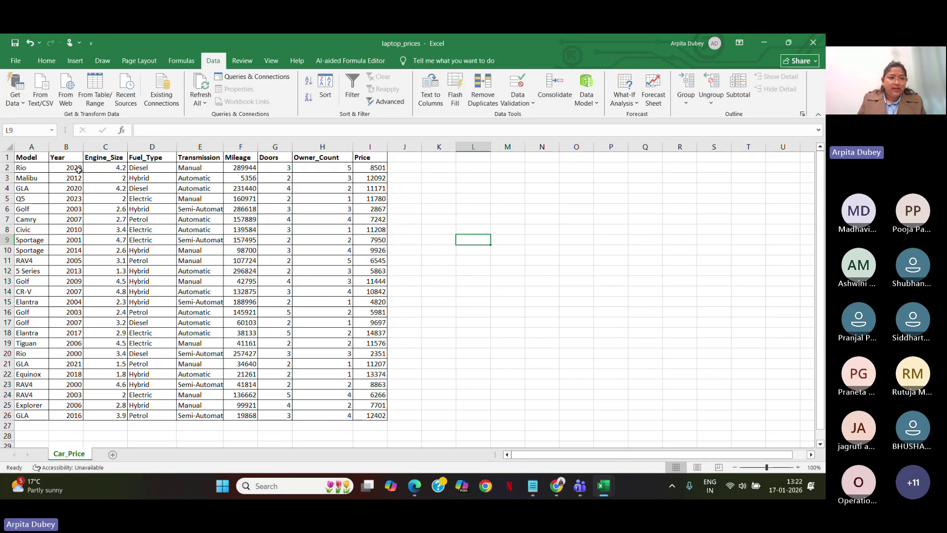
pyautogui.click(36, 157)
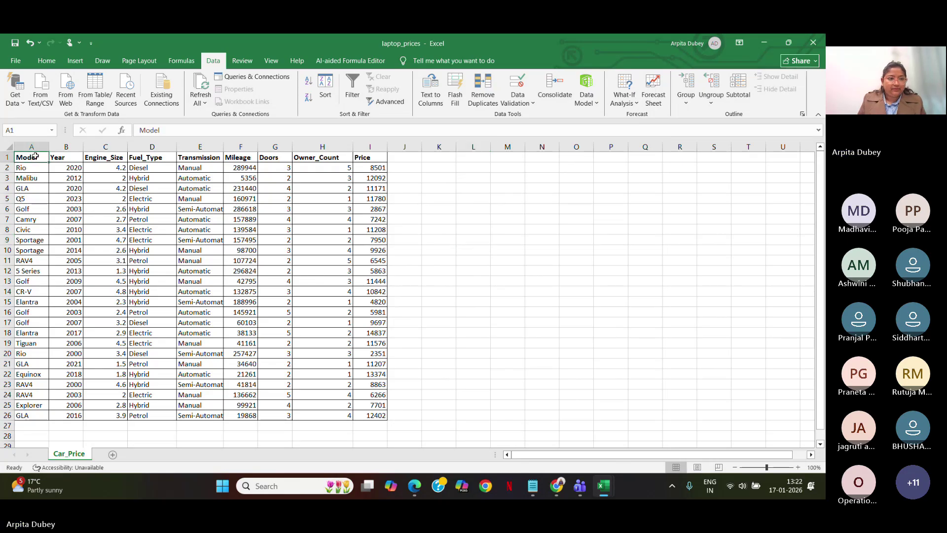
pyautogui.hotkey('ctrl', 'c')
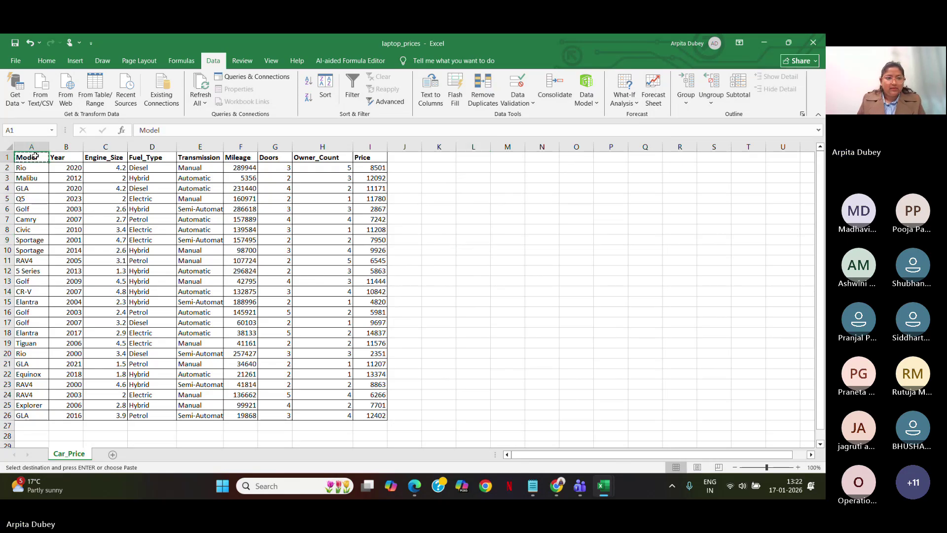
pyautogui.click(538, 331)
pyautogui.moveTo(44, 170); pyautogui.dragTo(24, 414)
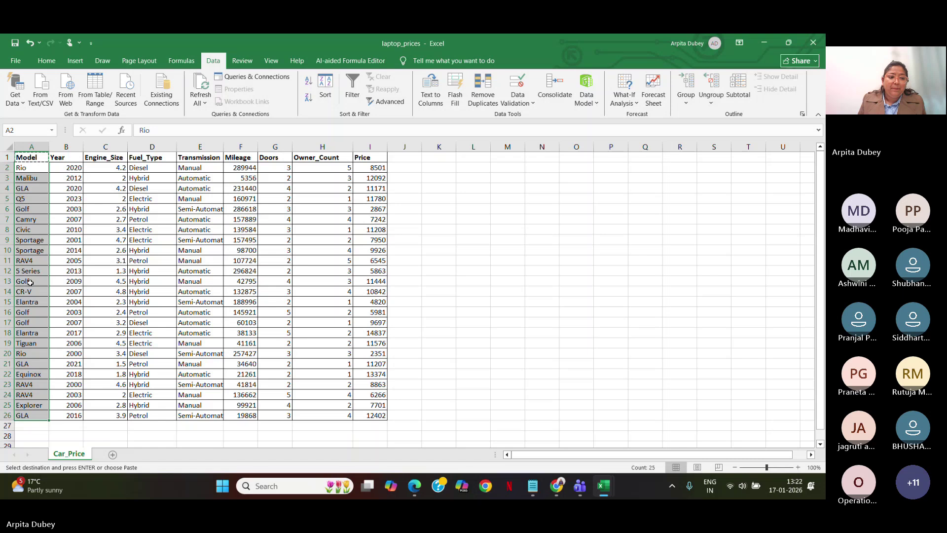
pyautogui.click(472, 280)
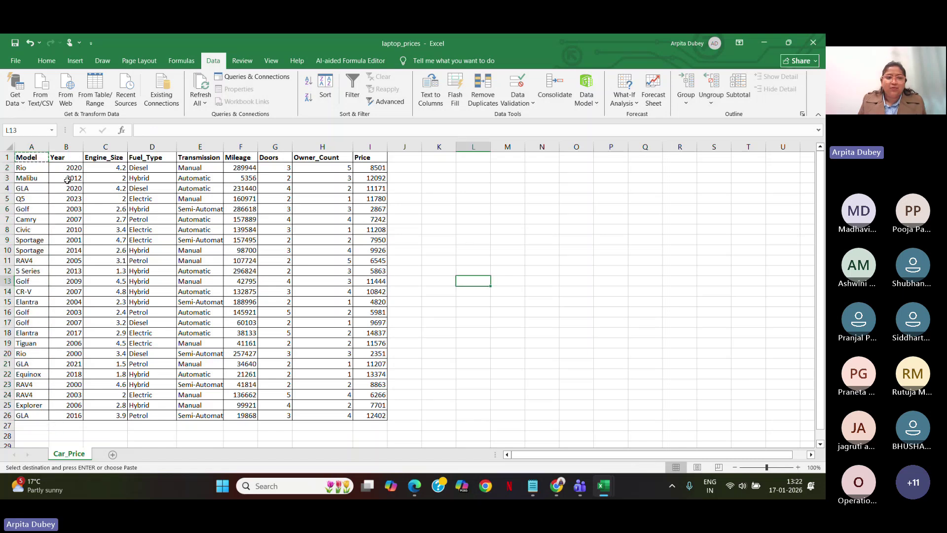
# Copy the Model column with its heading, A1:A26, and paste it into a new worksheet starting at C3
pyautogui.moveTo(32, 157); pyautogui.dragTo(35, 413)
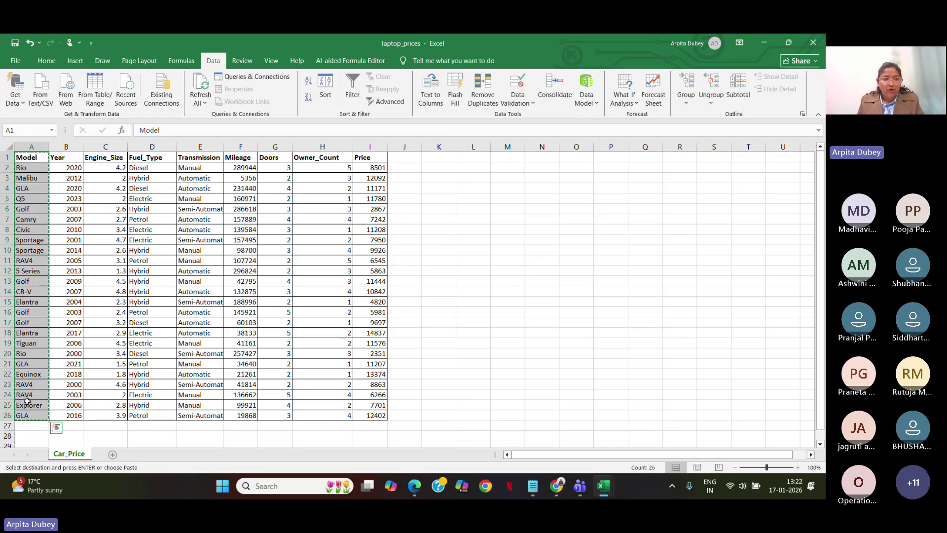
pyautogui.click(112, 454)
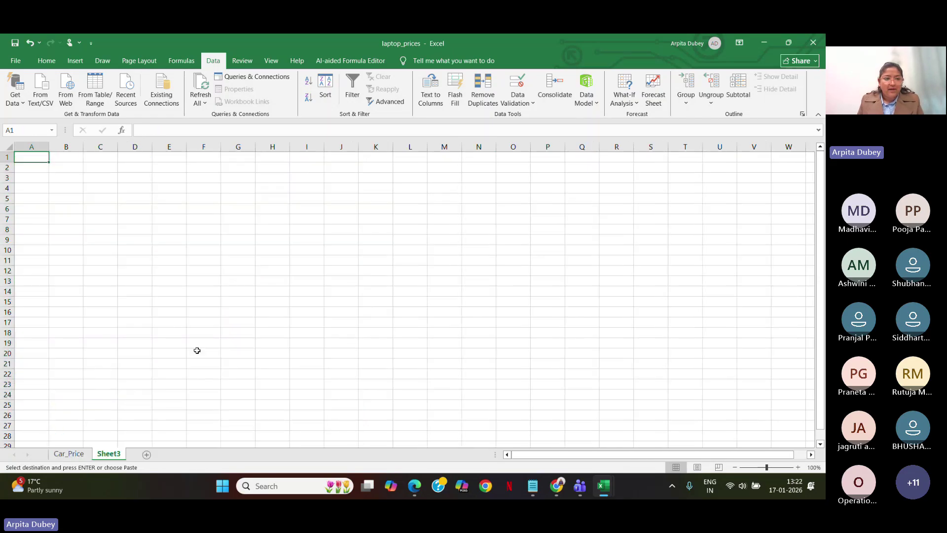
pyautogui.click(99, 175)
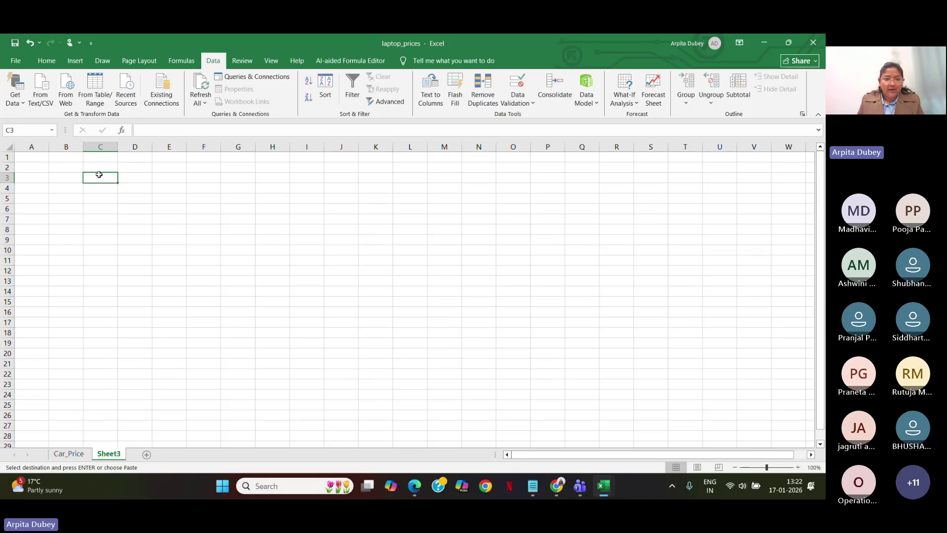
pyautogui.hotkey('ctrl', 'v')
pyautogui.scroll(-3, 106, 247)
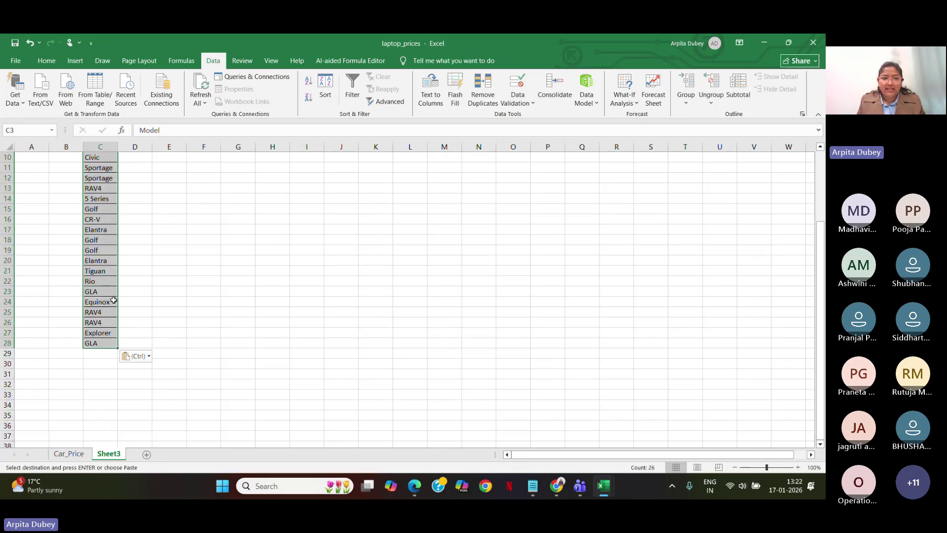
pyautogui.scroll(3, 113, 300)
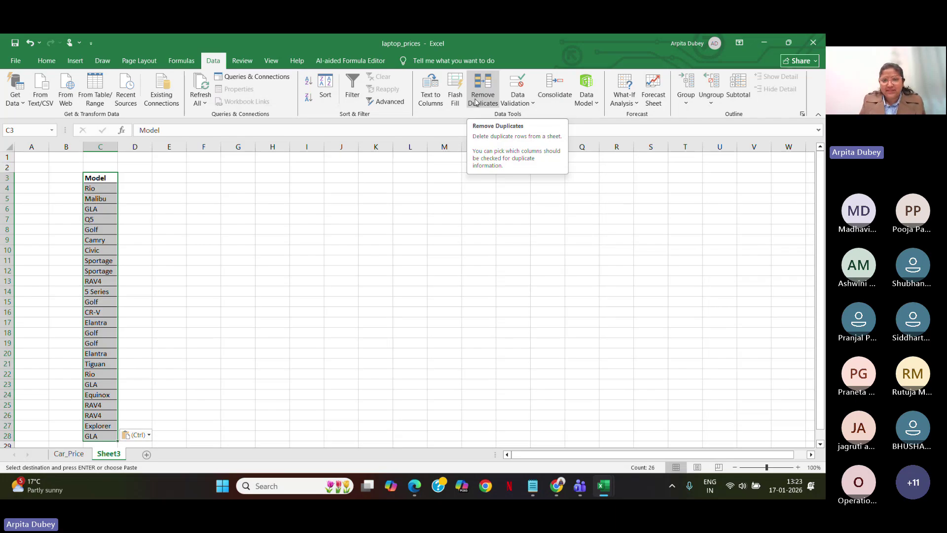
# Remove duplicates from the pasted Model list, treating the first row as a header, and return to the Car_Price sheet
pyautogui.click(492, 93)
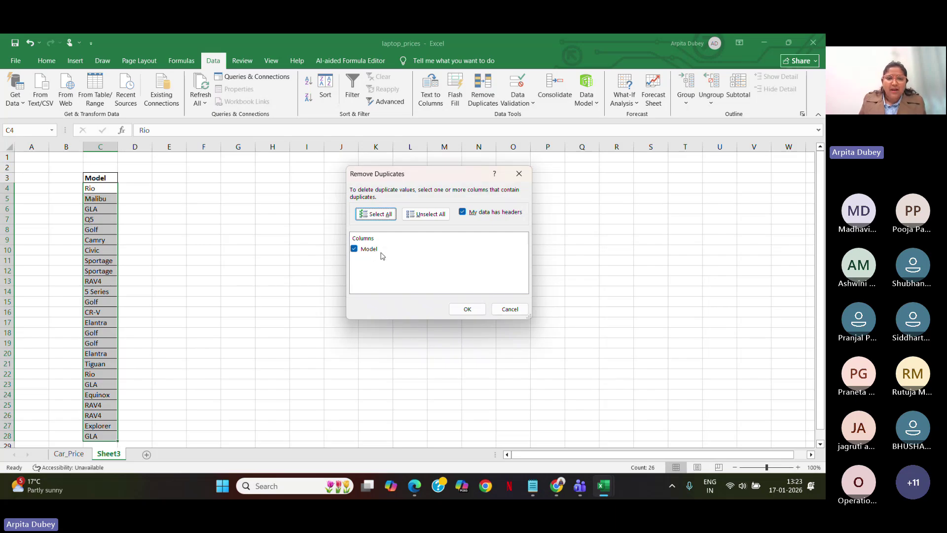
pyautogui.click(354, 250)
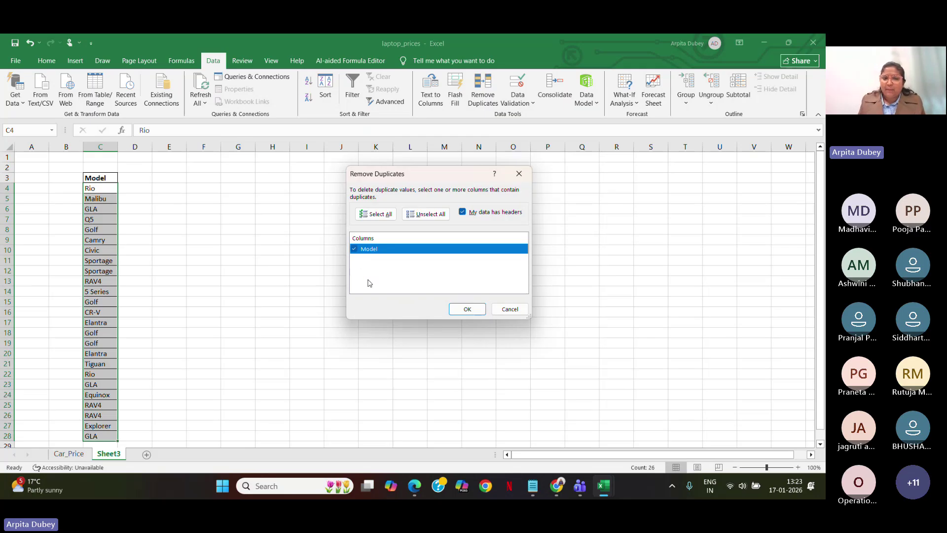
pyautogui.click(468, 309)
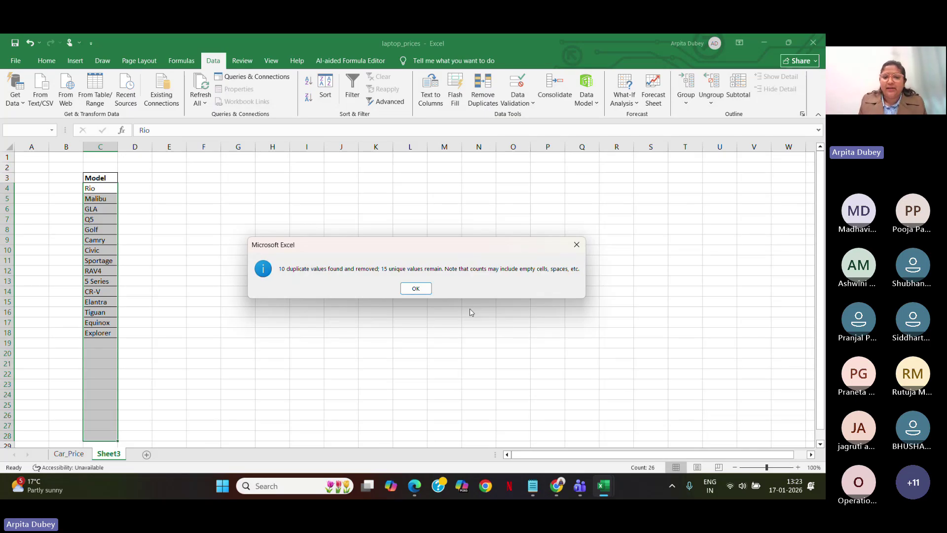
pyautogui.click(416, 289)
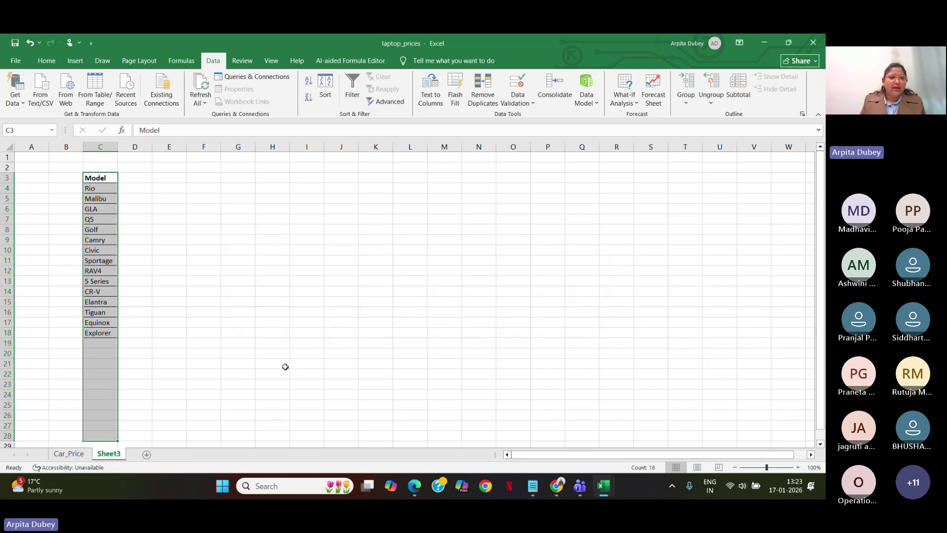
pyautogui.click(285, 365)
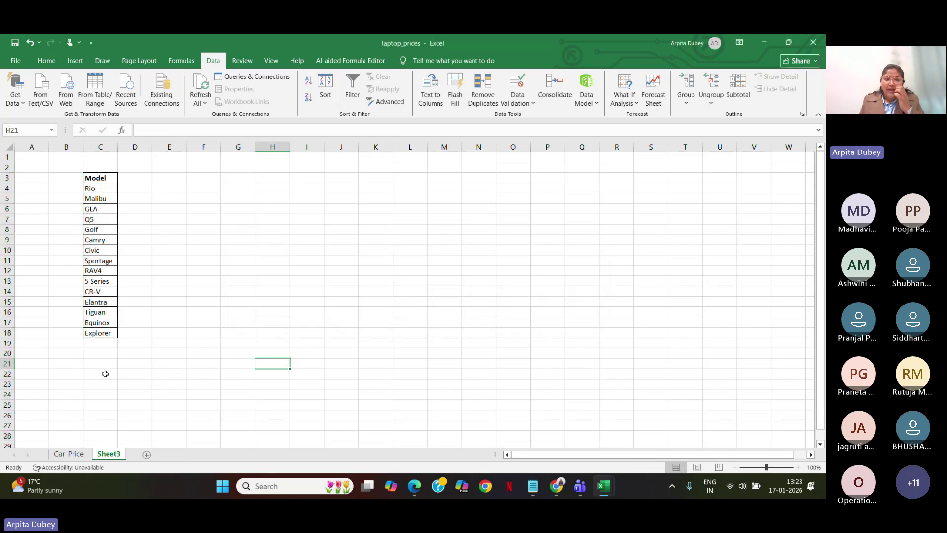
pyautogui.click(76, 455)
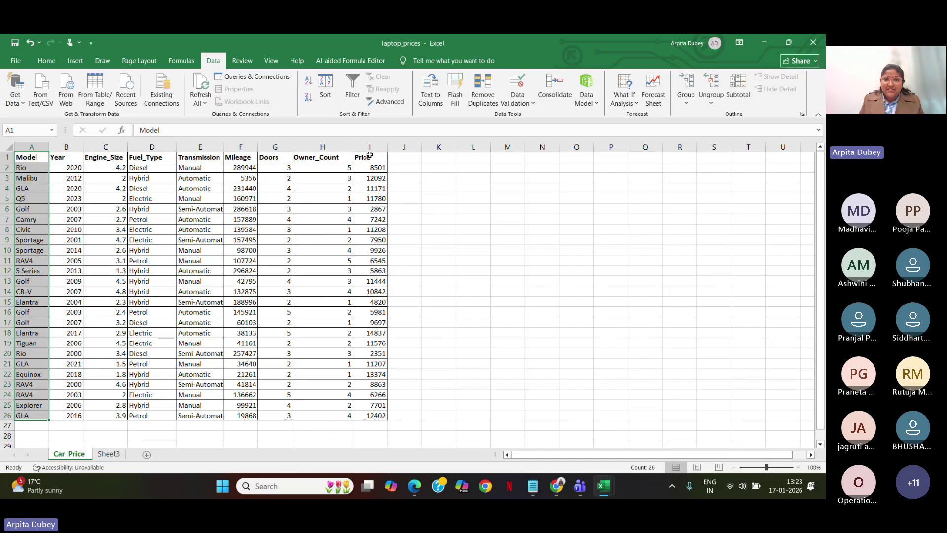
# Copy the Price column with its heading, I1:I17 of Car_Price, and paste it beside the Model list on Sheet3, starting at D3
pyautogui.moveTo(370, 156); pyautogui.dragTo(384, 323)
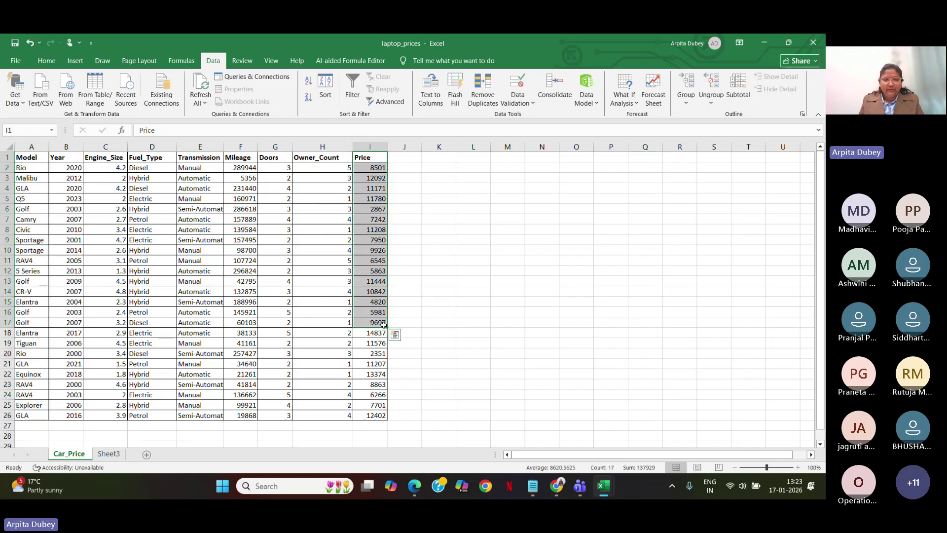
pyautogui.hotkey('ctrl', 'c')
pyautogui.click(109, 455)
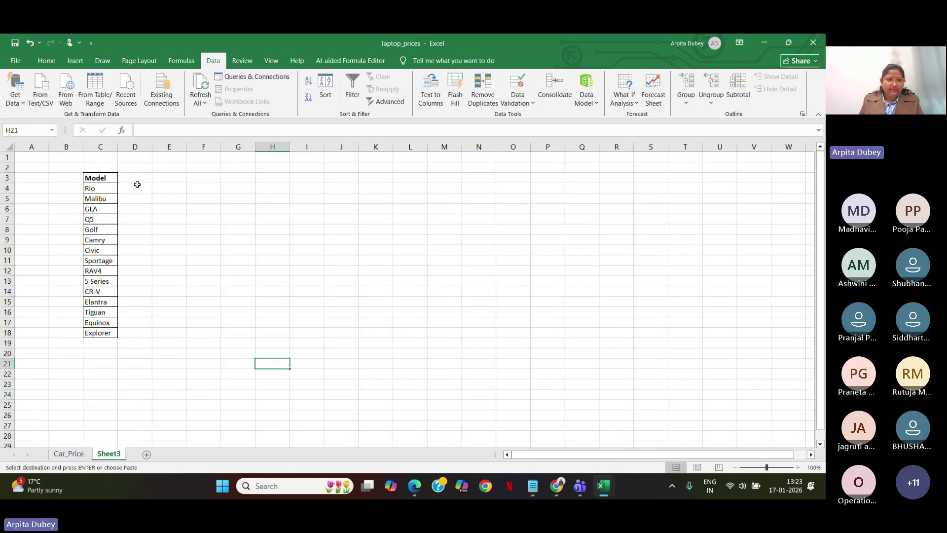
pyautogui.moveTo(138, 180); pyautogui.dragTo(144, 332)
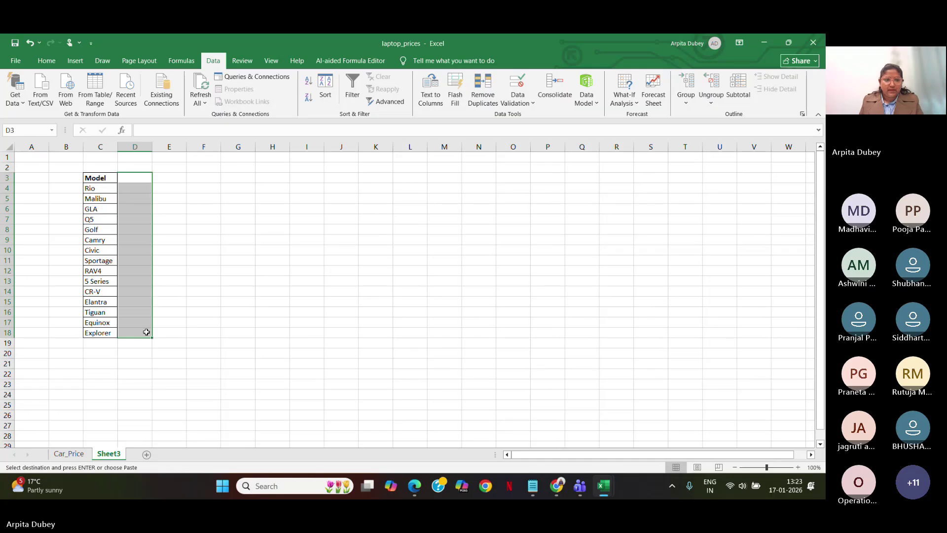
pyautogui.hotkey('ctrl', 'v')
pyautogui.click(134, 405)
# Delete row 19 of Sheet3, which holds the surplus price below the model list
pyautogui.click(6, 343)
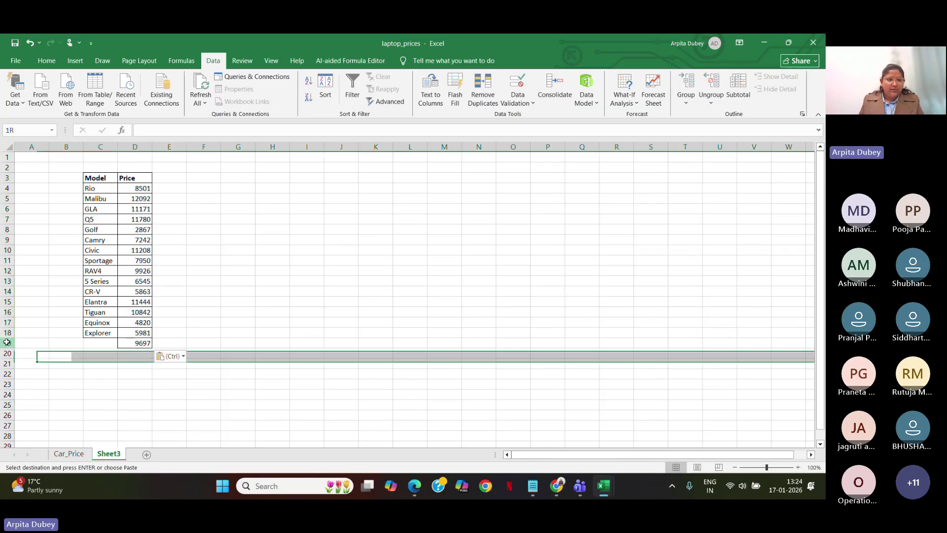
pyautogui.rightClick(6, 343)
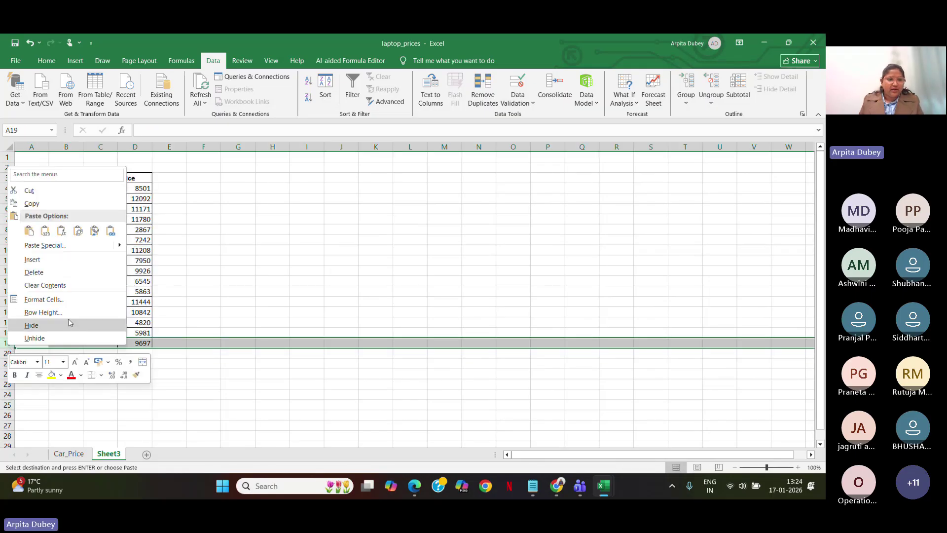
pyautogui.click(64, 271)
pyautogui.click(291, 439)
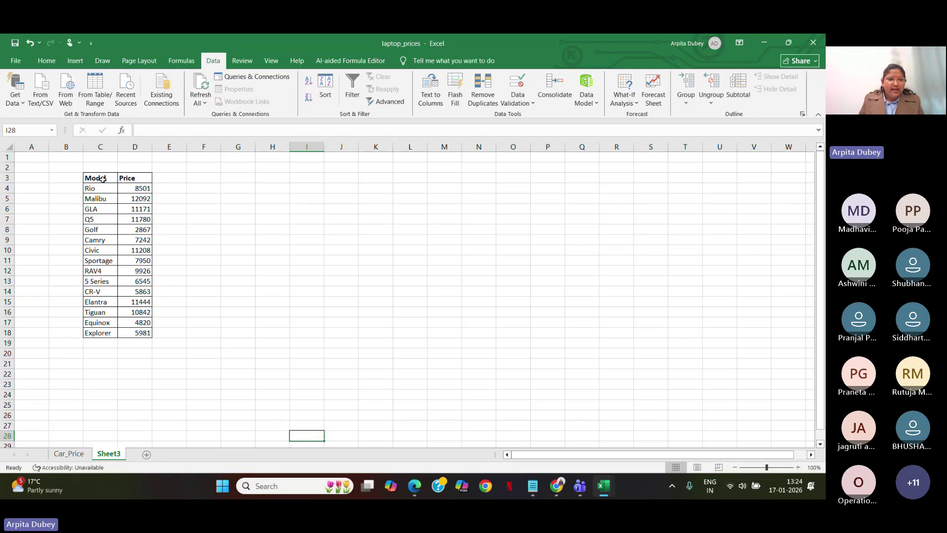
# Duplicate the Model and Price table C3:D18 twice on the same sheet, starting at G3 and J3
pyautogui.moveTo(102, 179); pyautogui.dragTo(140, 332)
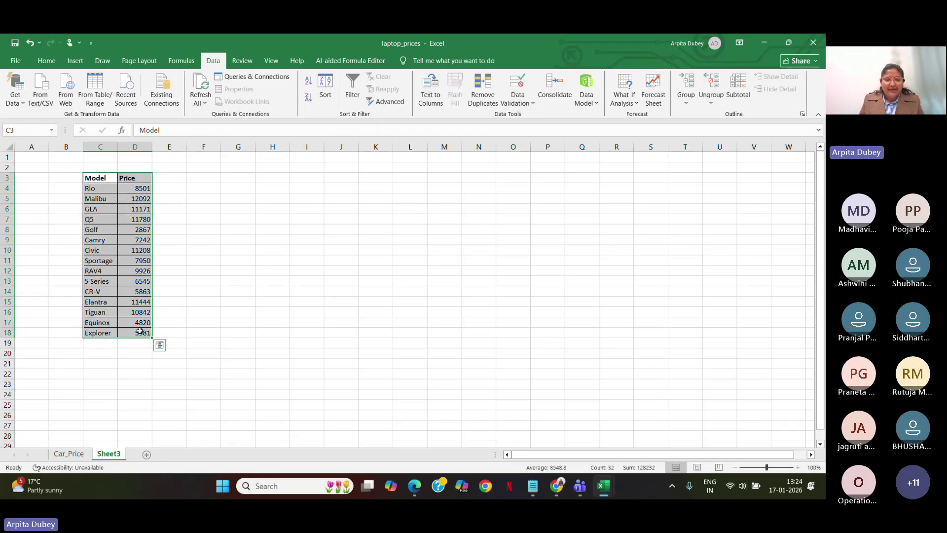
pyautogui.hotkey('ctrl', 'c')
pyautogui.moveTo(230, 178); pyautogui.dragTo(285, 334)
pyautogui.hotkey('ctrl', 'v')
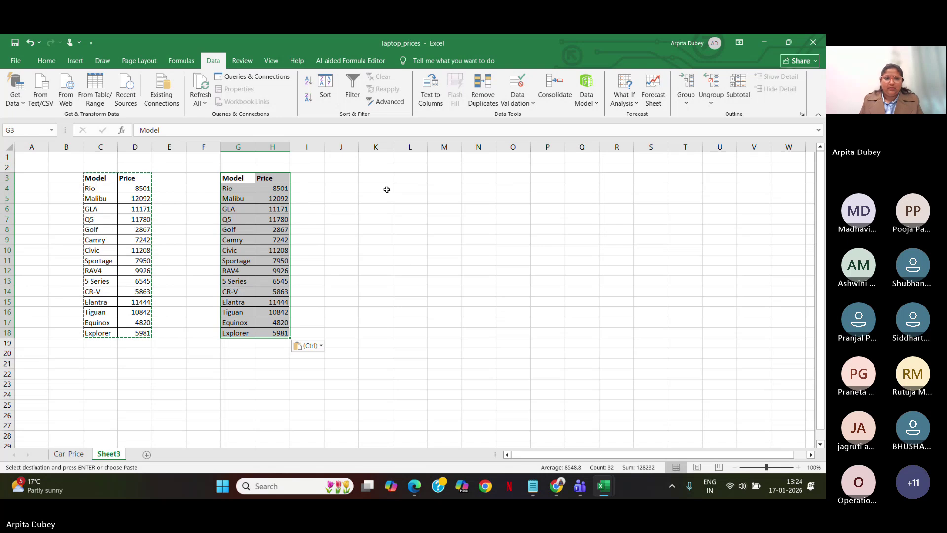
pyautogui.moveTo(342, 176); pyautogui.dragTo(387, 339)
pyautogui.hotkey('ctrl', 'v')
pyautogui.press('ctrl')
pyautogui.press('Escape')
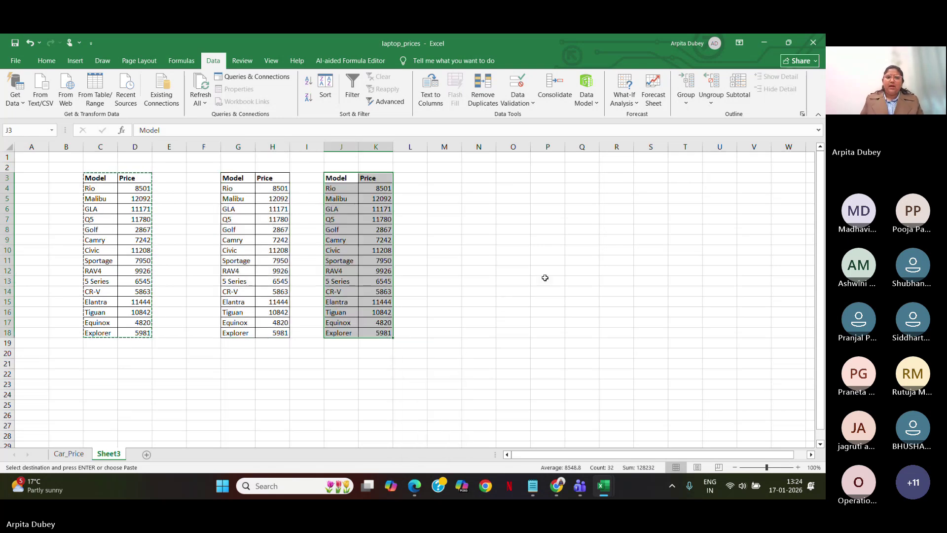
# Enter the label "Total sales" in cell G21 below the middle table
pyautogui.scroll(-1, 409, 286)
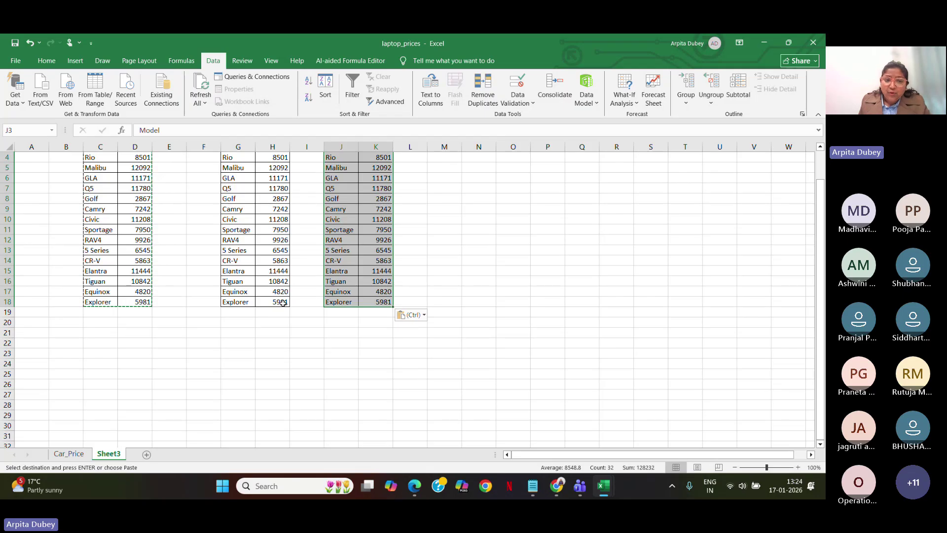
pyautogui.scroll(1, 280, 306)
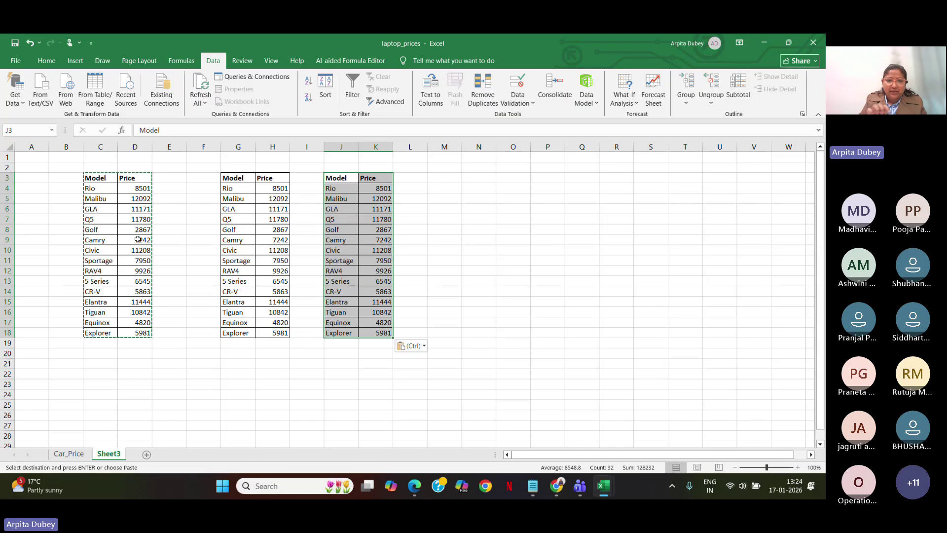
pyautogui.scroll(-2, 217, 343)
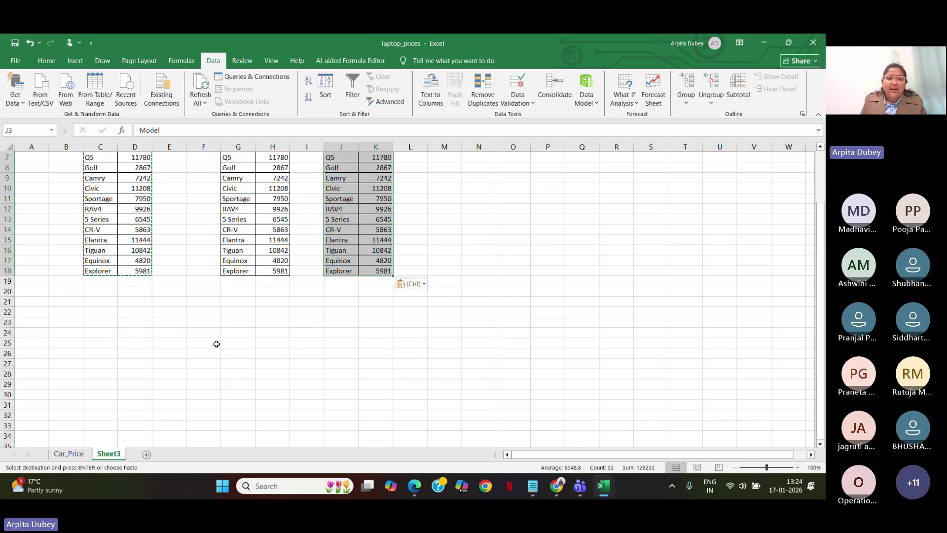
pyautogui.click(240, 302)
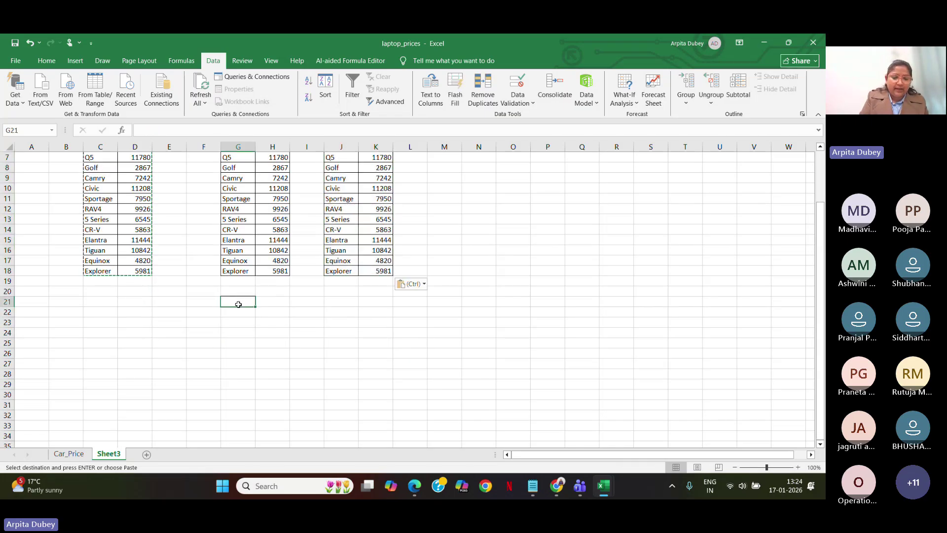
pyautogui.write('TO')
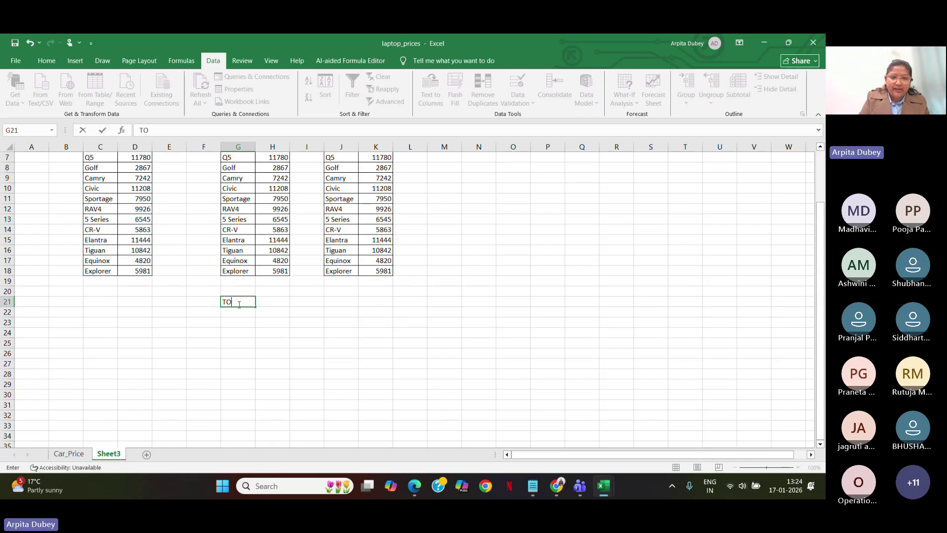
pyautogui.write('t')
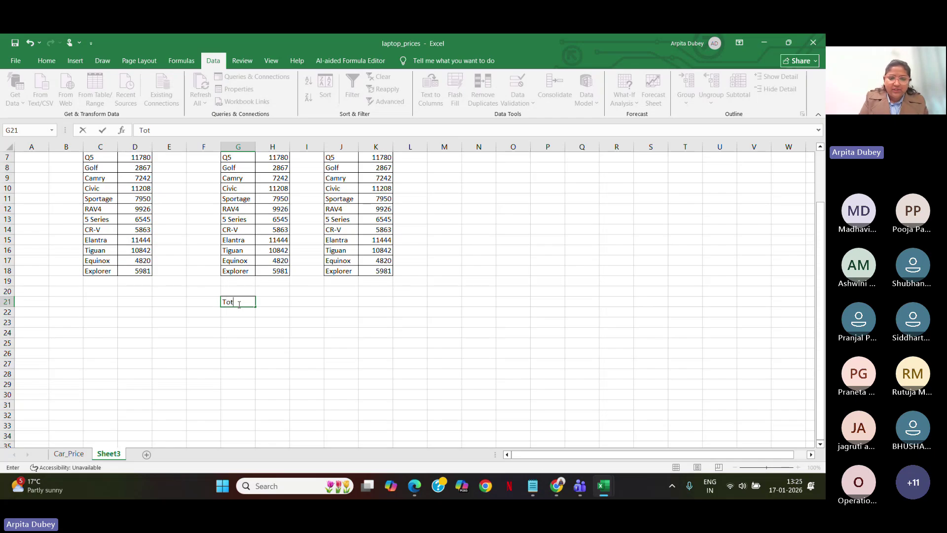
pyautogui.write('al sales')
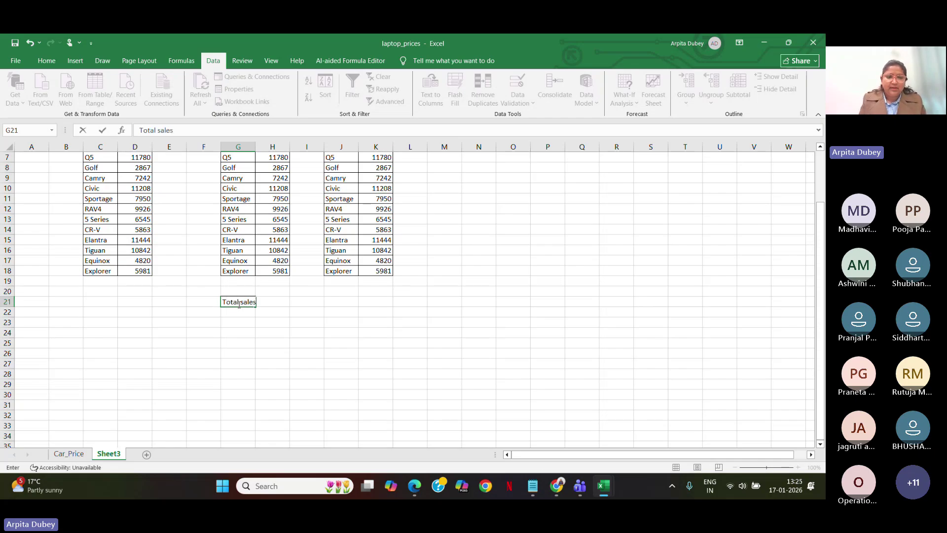
pyautogui.click(259, 335)
# Copy the Model and Price headings from C3:D3 to G22:H22, under the Total sales label
pyautogui.scroll(2, 259, 334)
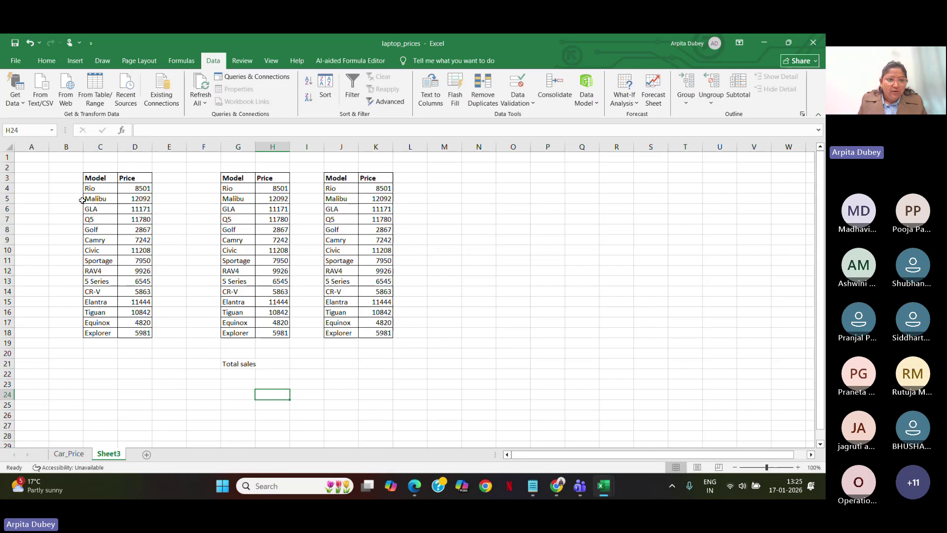
pyautogui.click(110, 178)
pyautogui.moveTo(110, 177); pyautogui.dragTo(130, 176)
pyautogui.hotkey('ctrl', 'c')
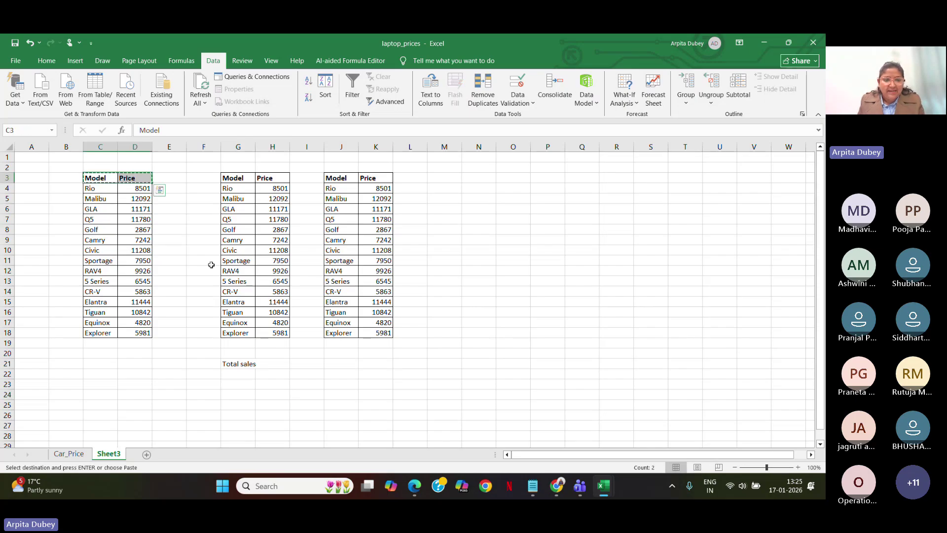
pyautogui.moveTo(237, 374); pyautogui.dragTo(269, 375)
pyautogui.click(263, 393)
pyautogui.hotkey('ctrl', 'v')
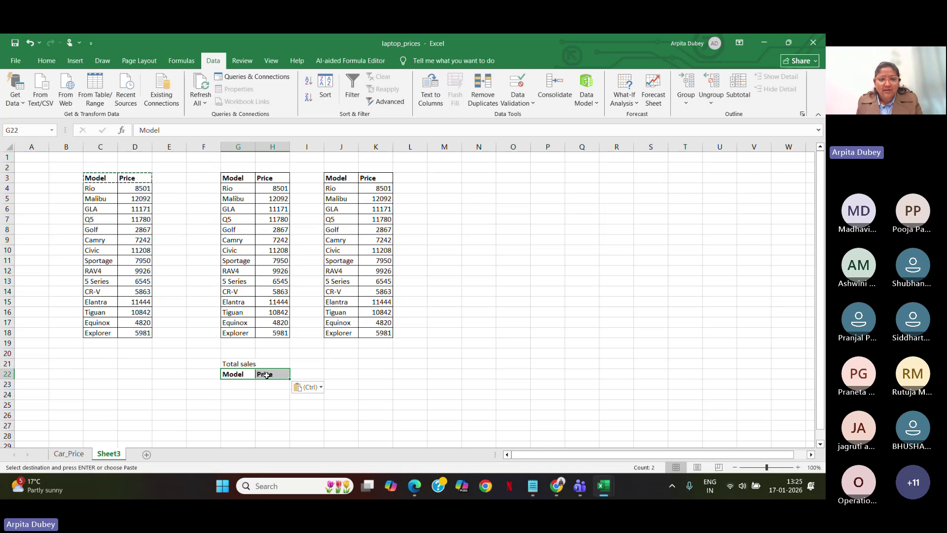
pyautogui.click(354, 354)
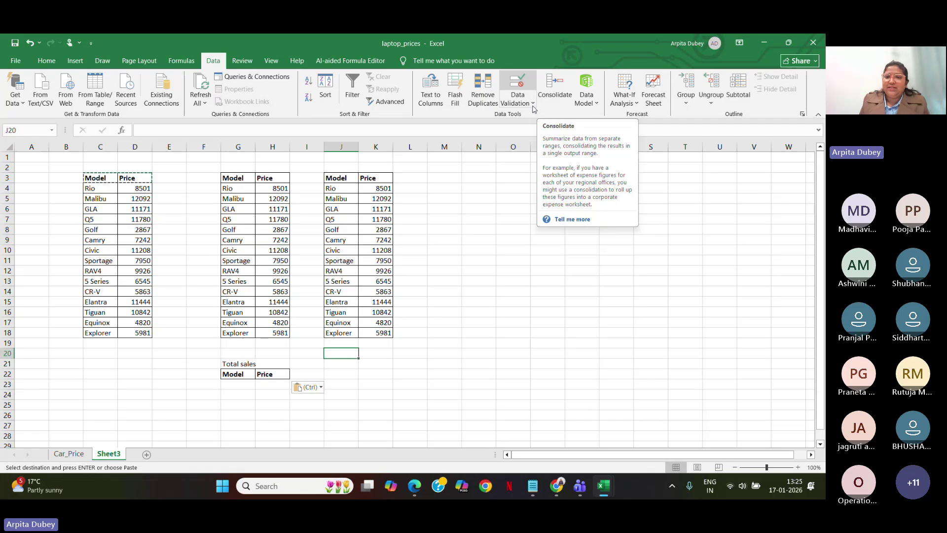
pyautogui.click(562, 97)
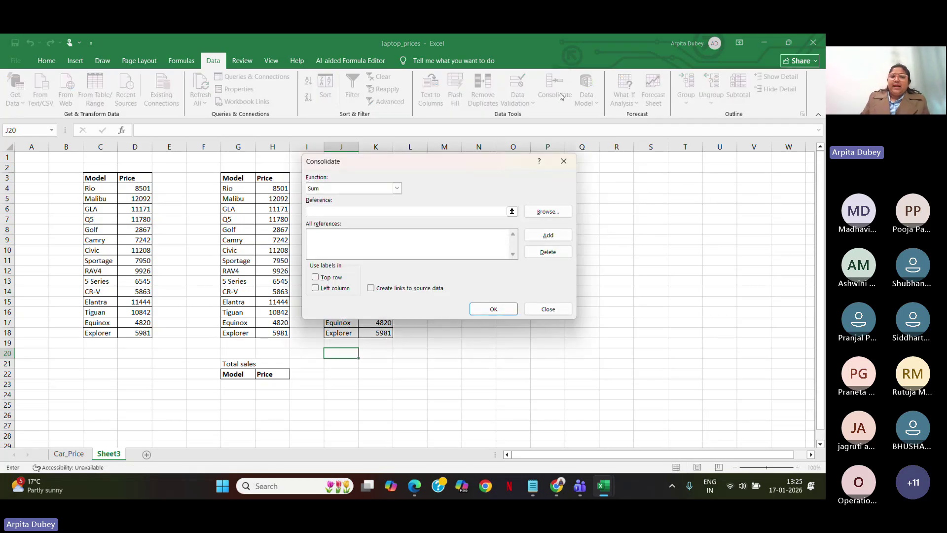
pyautogui.click(397, 190)
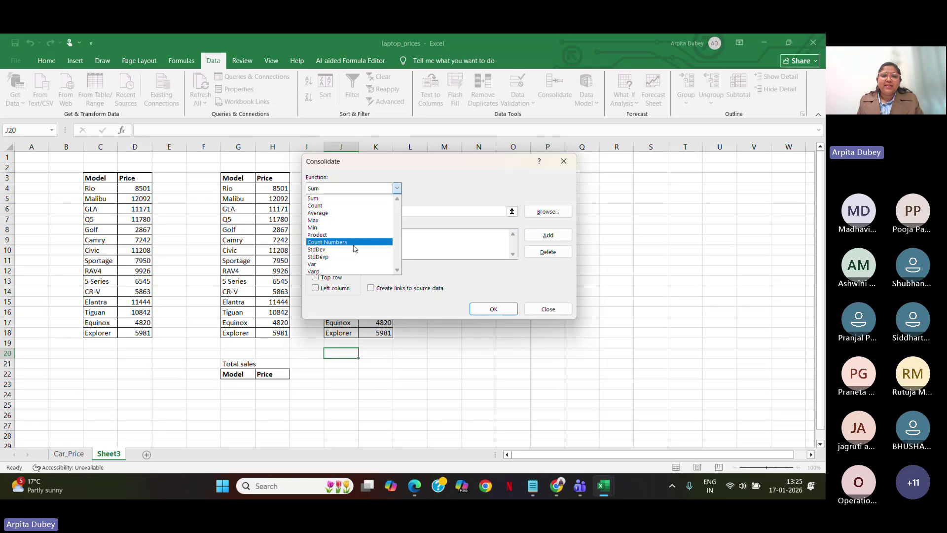
pyautogui.click(358, 200)
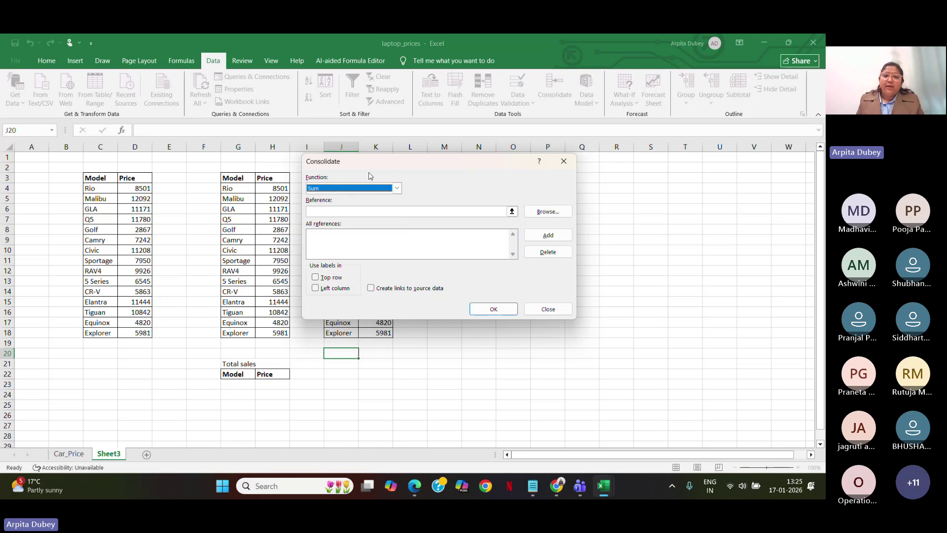
pyautogui.moveTo(432, 168); pyautogui.dragTo(469, 150)
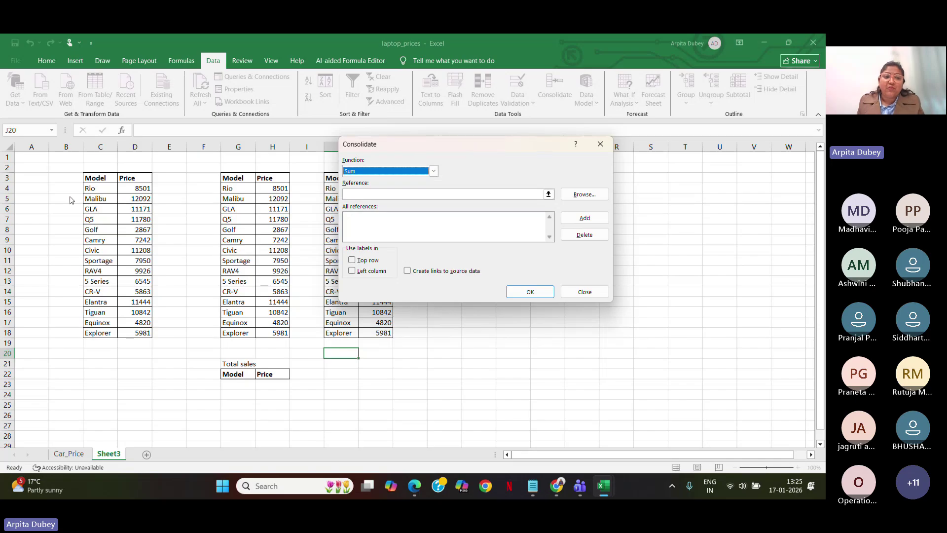
pyautogui.click(549, 195)
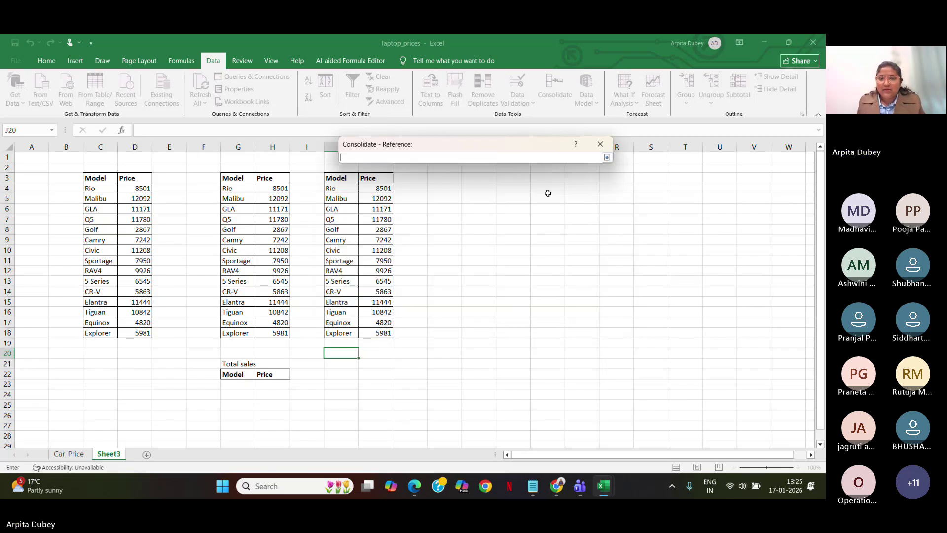
pyautogui.click(113, 190)
pyautogui.moveTo(113, 191); pyautogui.dragTo(145, 331)
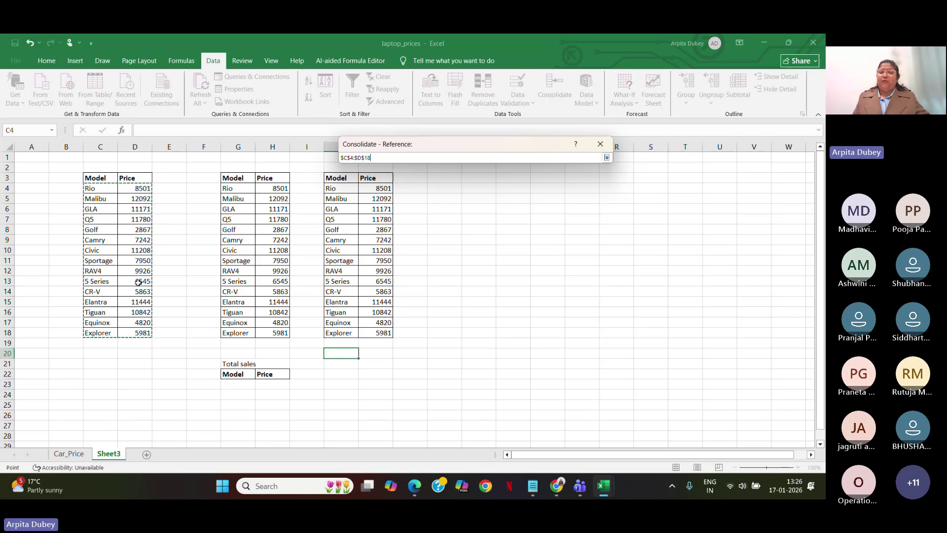
pyautogui.click(607, 157)
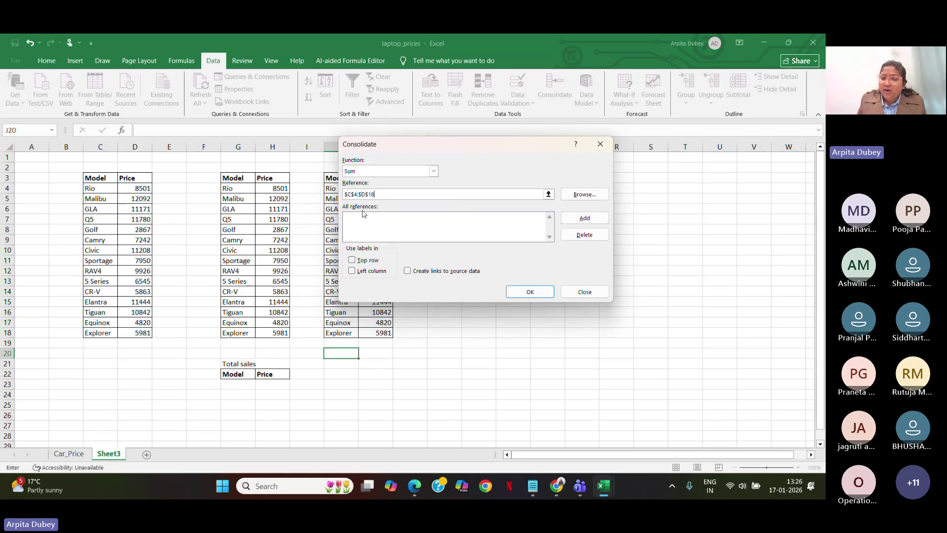
pyautogui.click(582, 225)
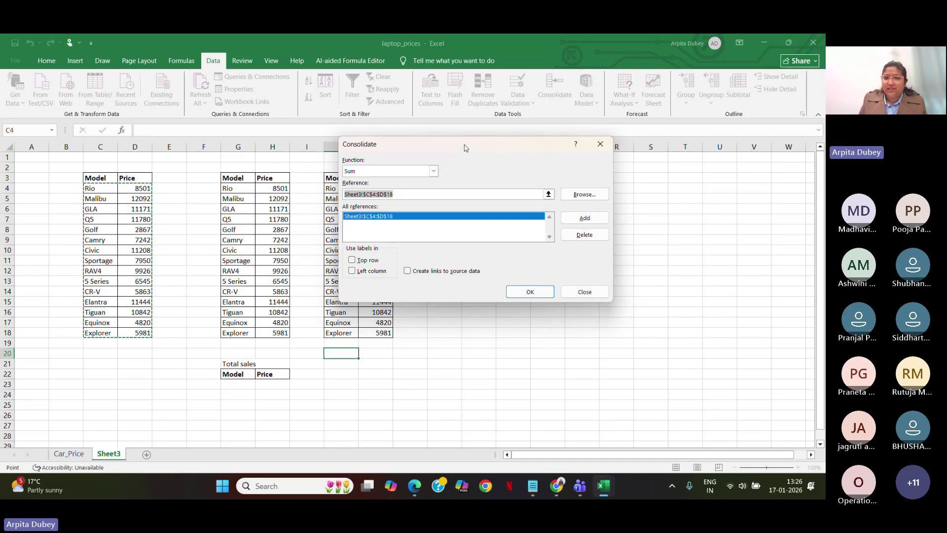
pyautogui.moveTo(465, 148); pyautogui.dragTo(558, 132)
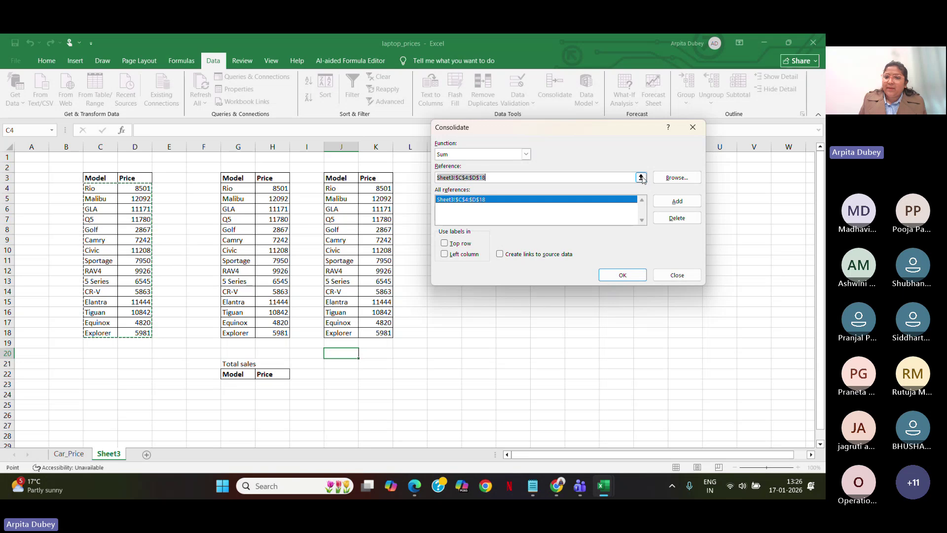
pyautogui.click(641, 177)
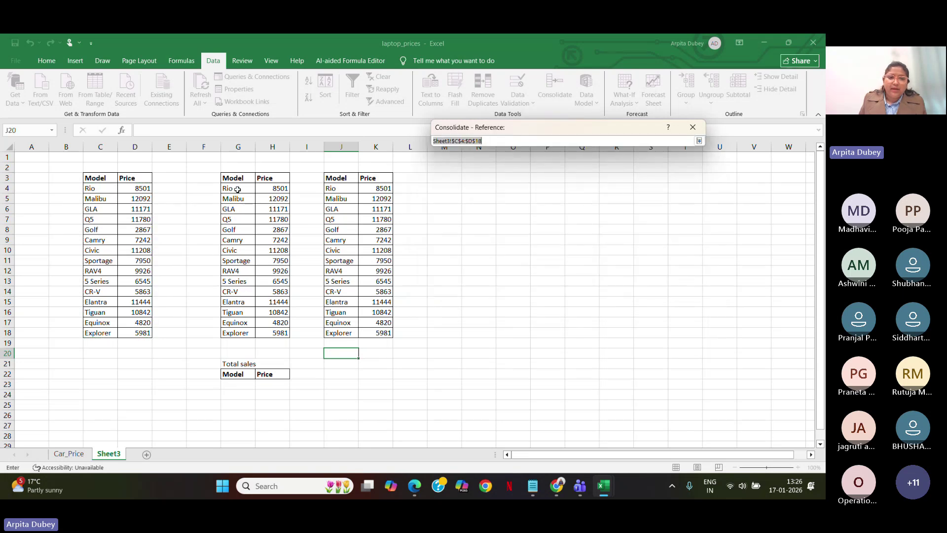
pyautogui.moveTo(237, 189); pyautogui.dragTo(281, 334)
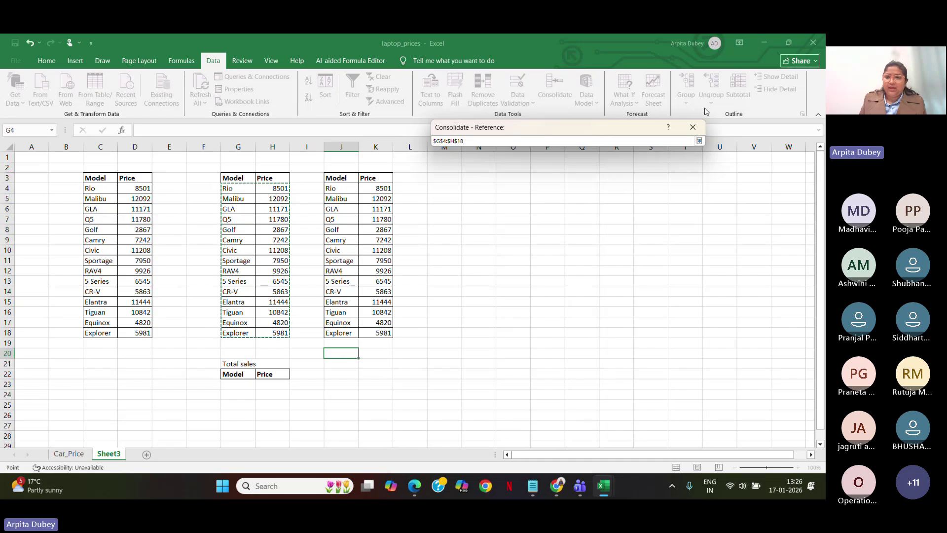
pyautogui.click(700, 141)
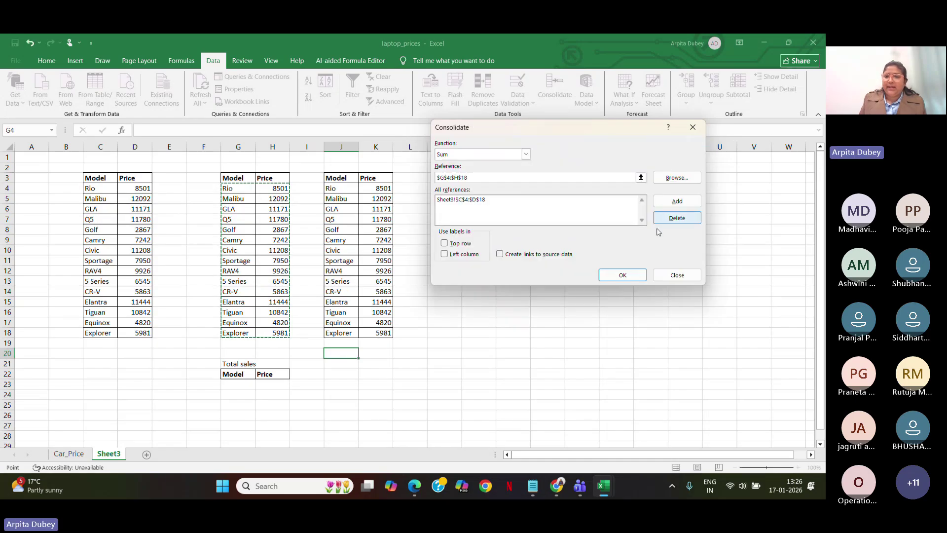
pyautogui.click(676, 202)
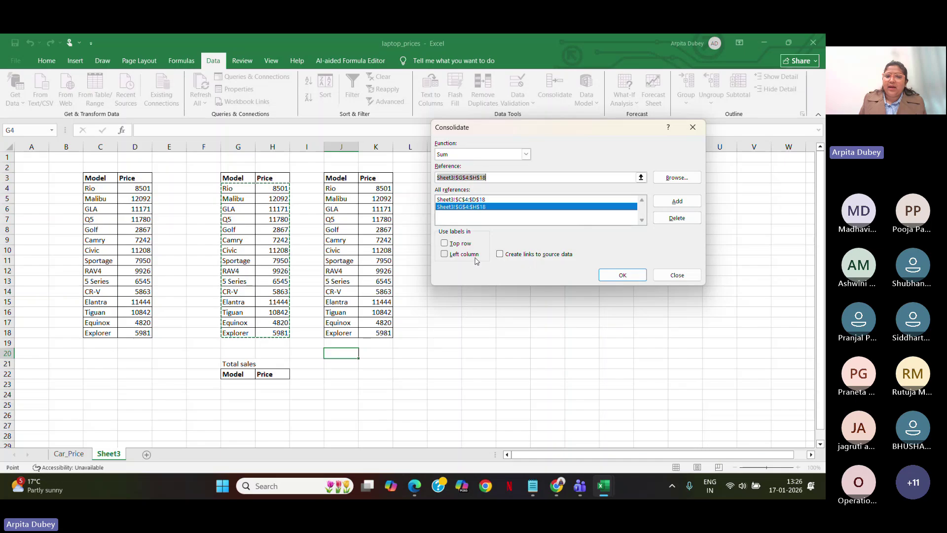
pyautogui.click(693, 129)
pyautogui.click(543, 385)
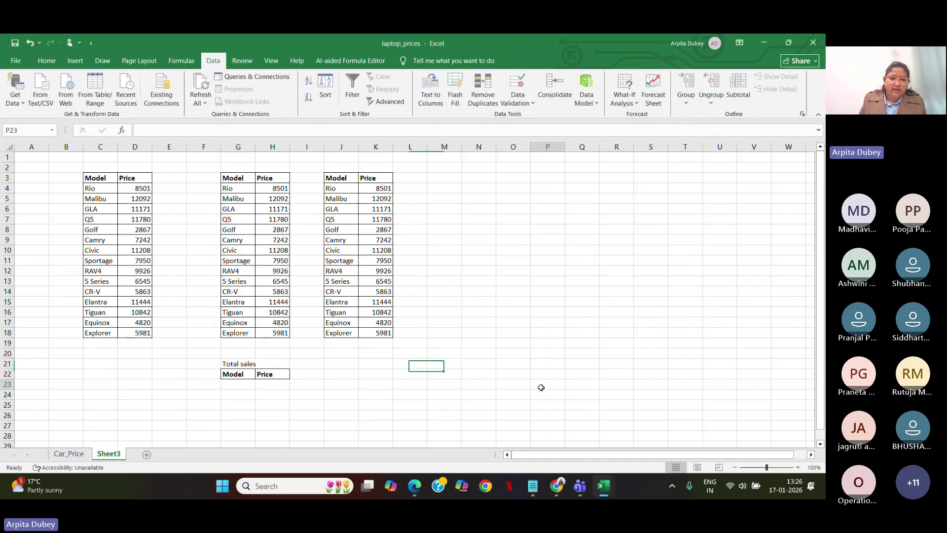
# Start a Consolidate at G23:H23 under the Total sales headings and clear the two leftover references, C4:D18 and G4:H18
pyautogui.moveTo(243, 385); pyautogui.dragTo(258, 383)
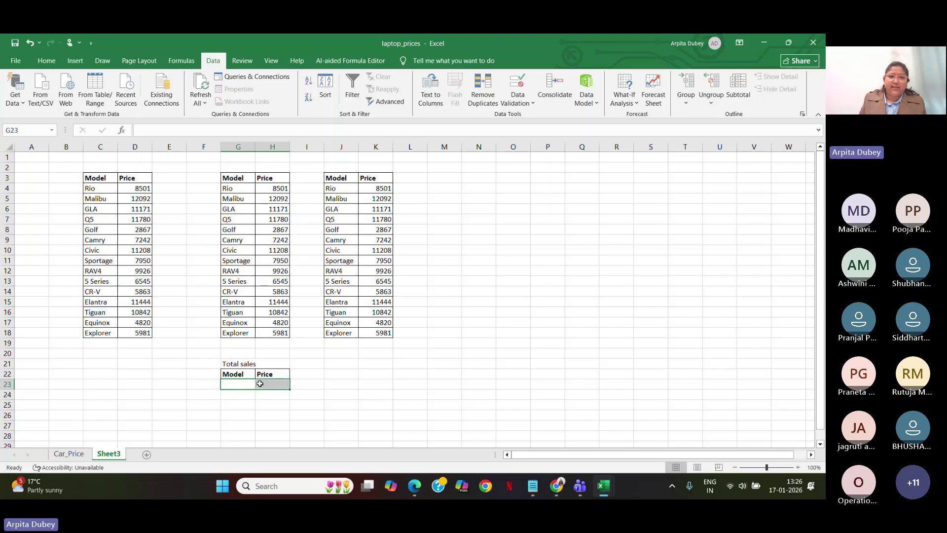
pyautogui.click(553, 96)
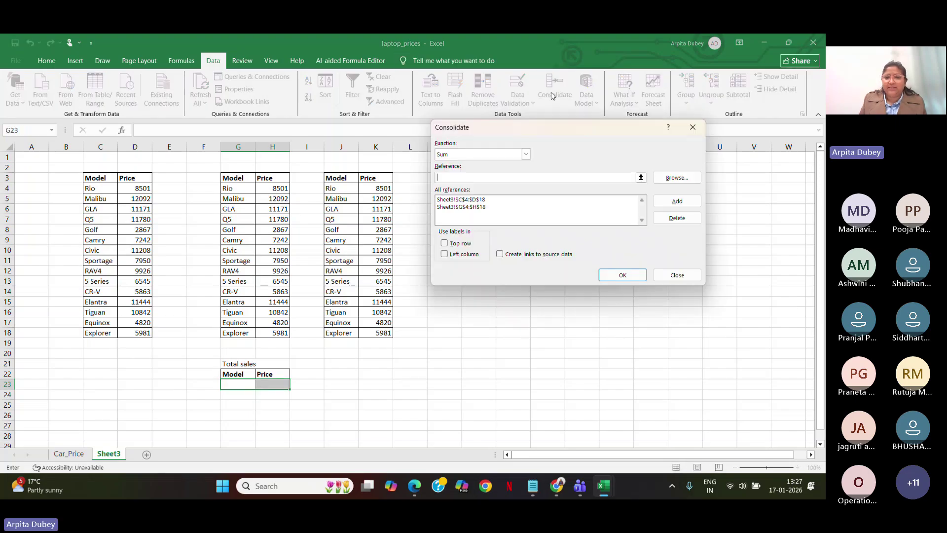
pyautogui.click(641, 178)
pyautogui.moveTo(89, 188); pyautogui.dragTo(143, 334)
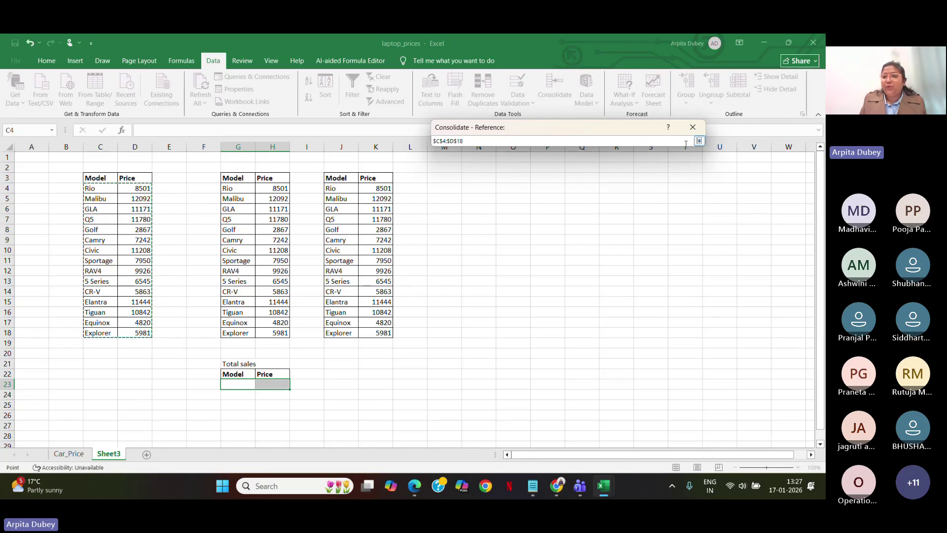
pyautogui.click(699, 141)
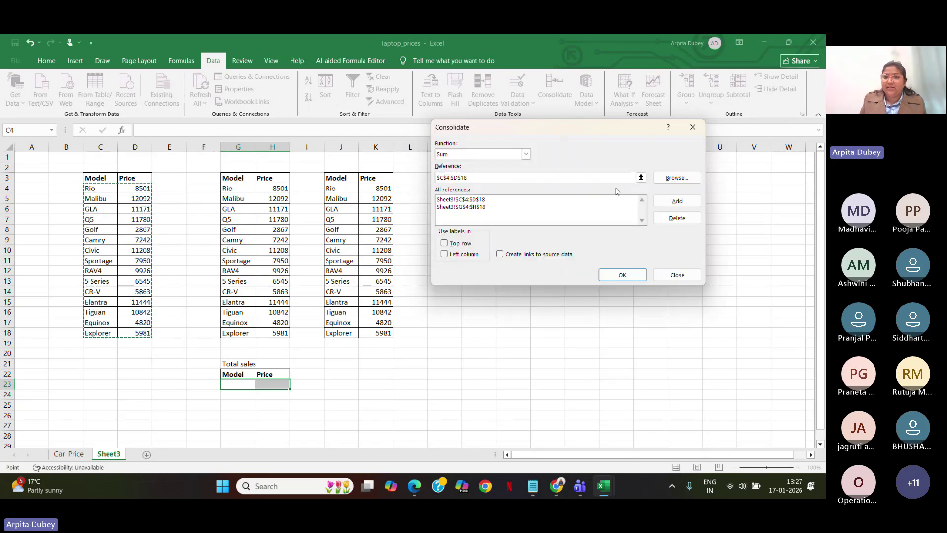
pyautogui.click(674, 219)
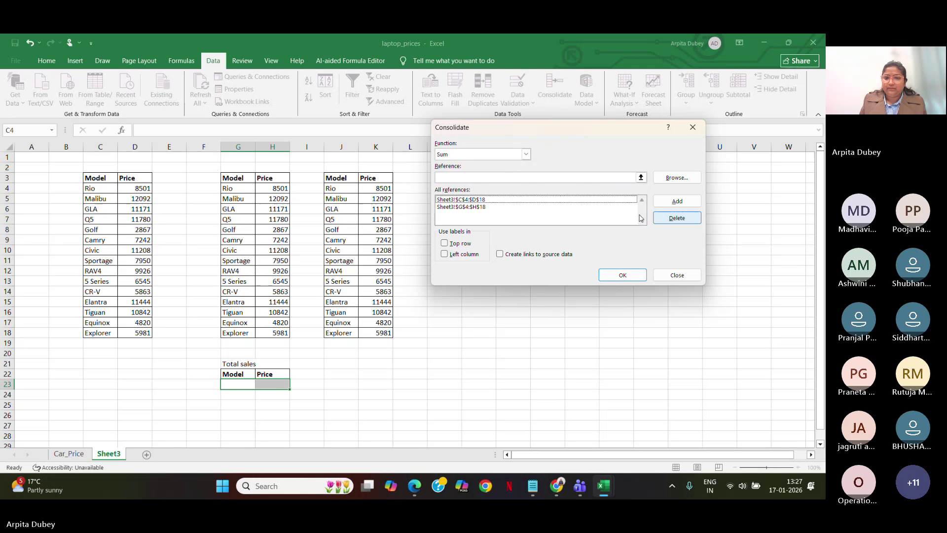
pyautogui.click(560, 200)
pyautogui.click(676, 218)
pyautogui.click(629, 200)
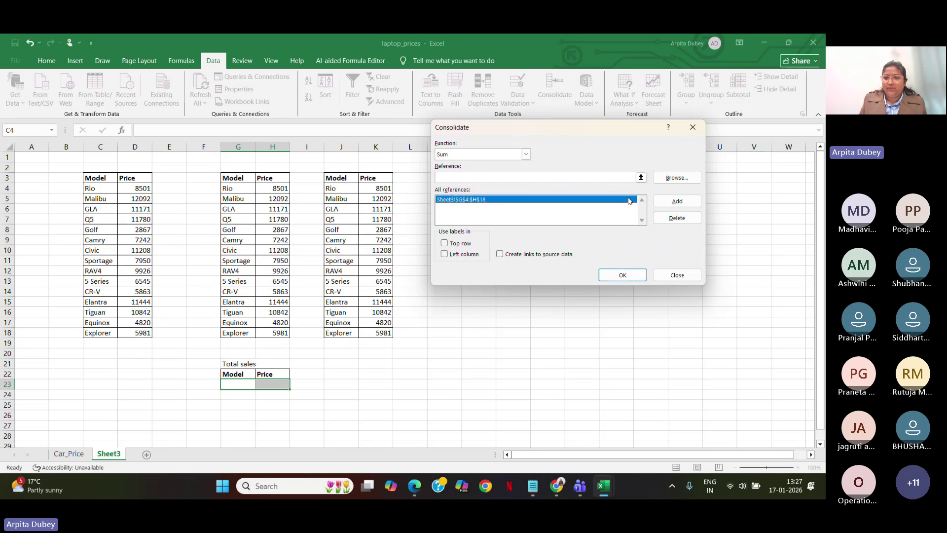
pyautogui.click(676, 219)
# Add the first table's data range C4:D18 to the consolidation references
pyautogui.click(641, 177)
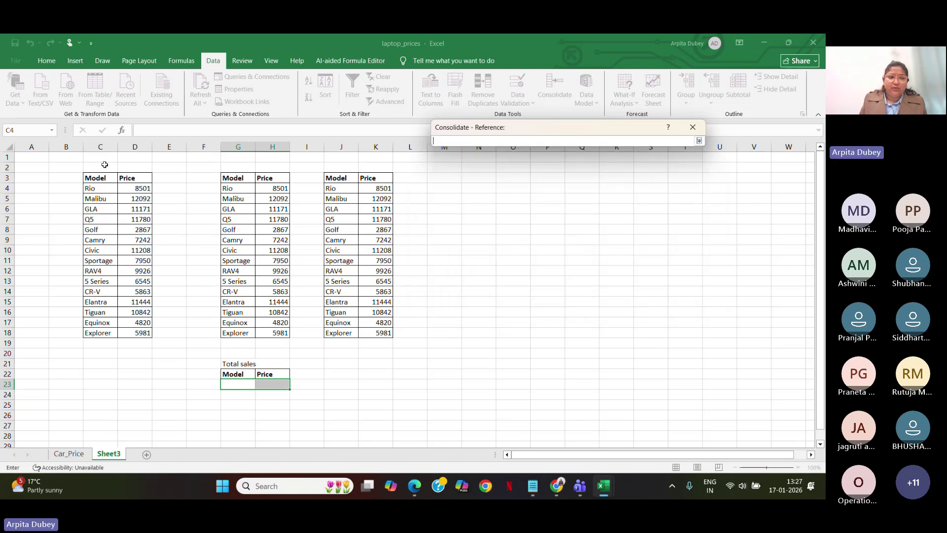
pyautogui.moveTo(109, 189); pyautogui.dragTo(138, 334)
pyautogui.click(699, 141)
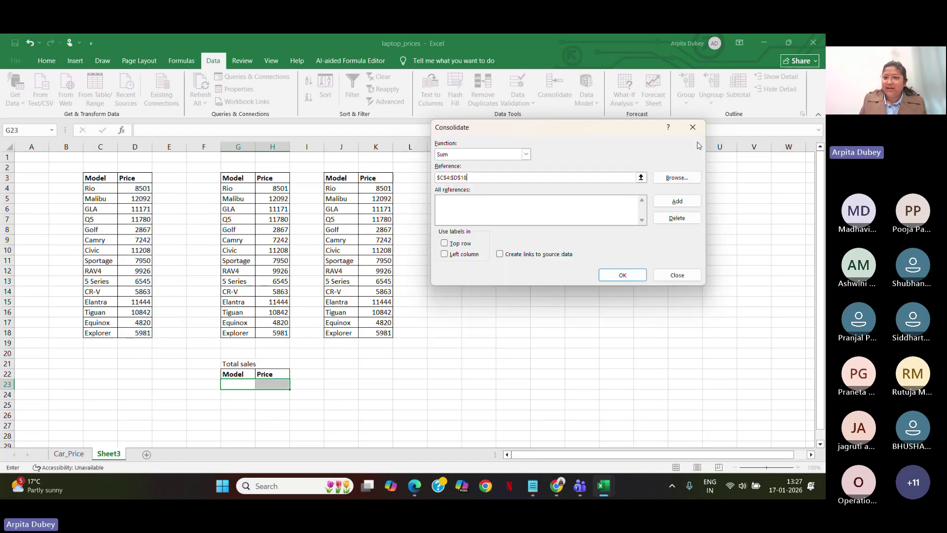
pyautogui.click(678, 201)
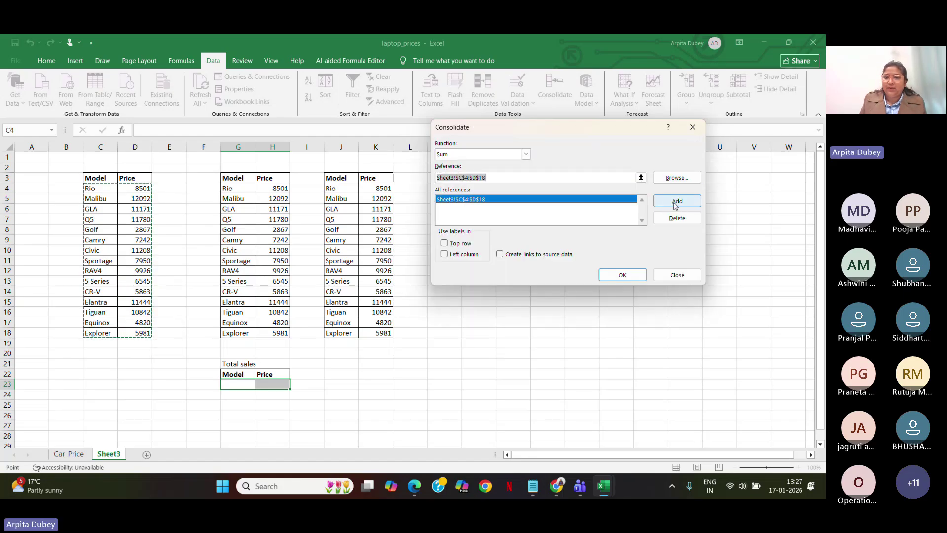
# Add the middle table's data range G4:H18 to the consolidation references
pyautogui.click(676, 177)
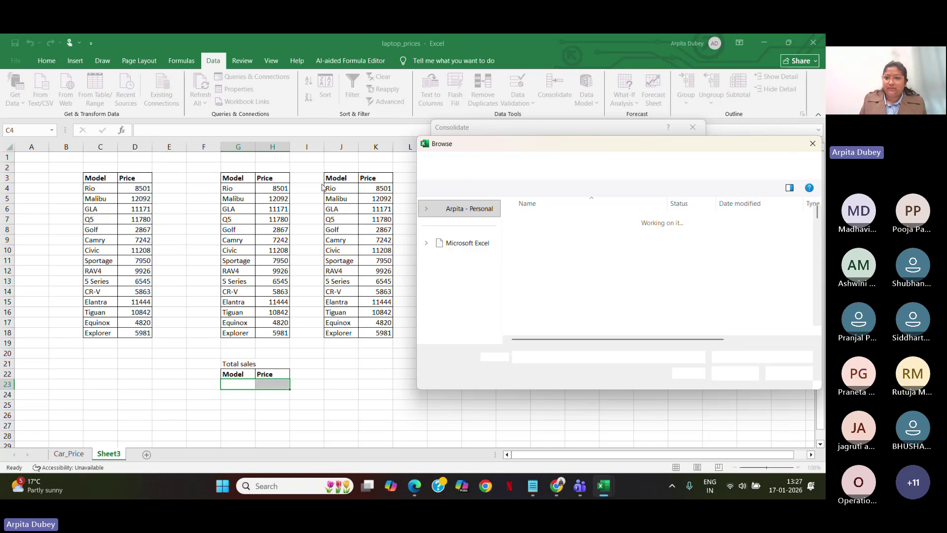
pyautogui.click(812, 136)
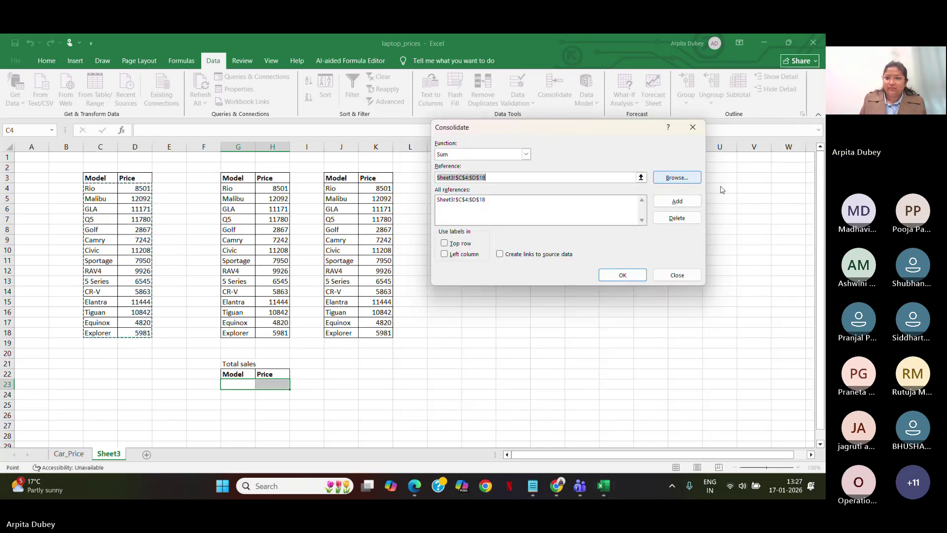
pyautogui.click(641, 178)
pyautogui.click(243, 189)
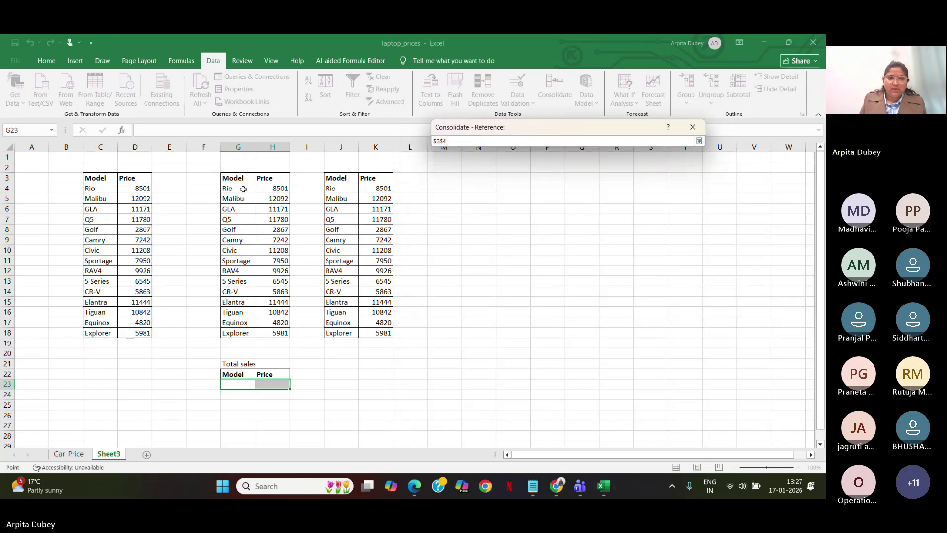
pyautogui.moveTo(243, 189); pyautogui.dragTo(267, 333)
pyautogui.click(699, 141)
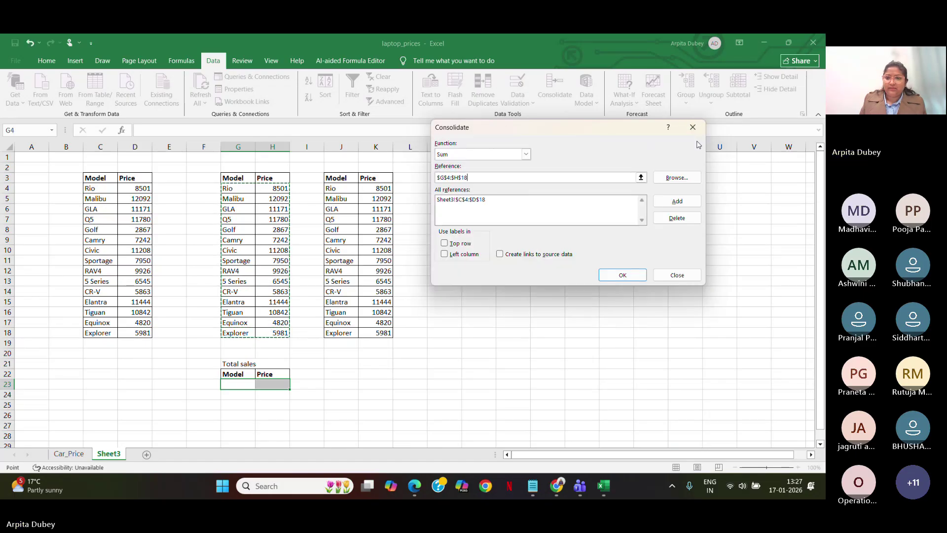
pyautogui.click(677, 201)
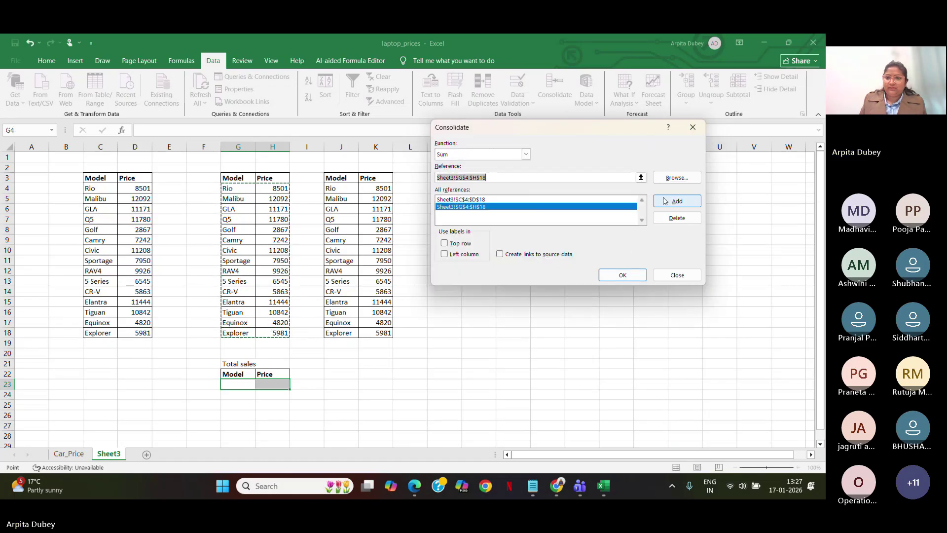
# Add the third table's data range J4:K18 to the consolidation references
pyautogui.click(641, 178)
pyautogui.click(341, 189)
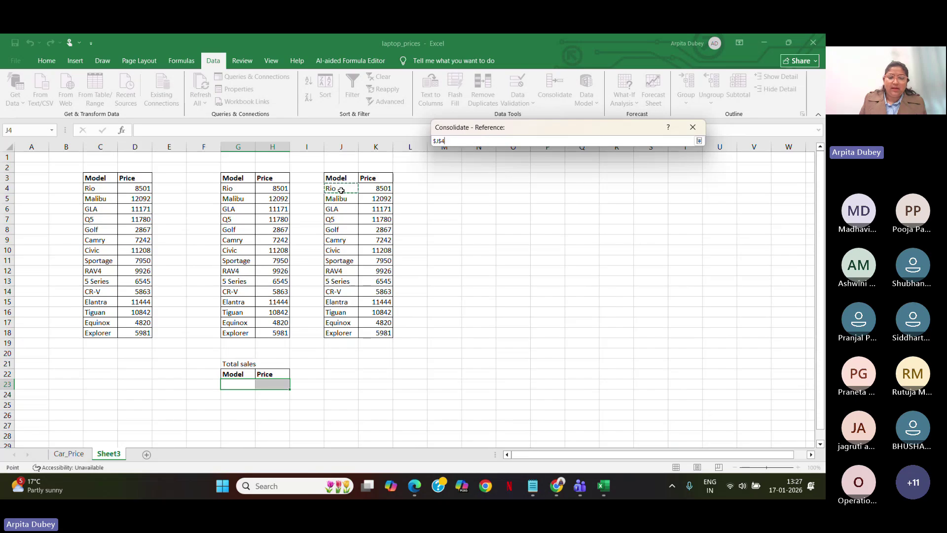
pyautogui.moveTo(341, 189); pyautogui.dragTo(379, 334)
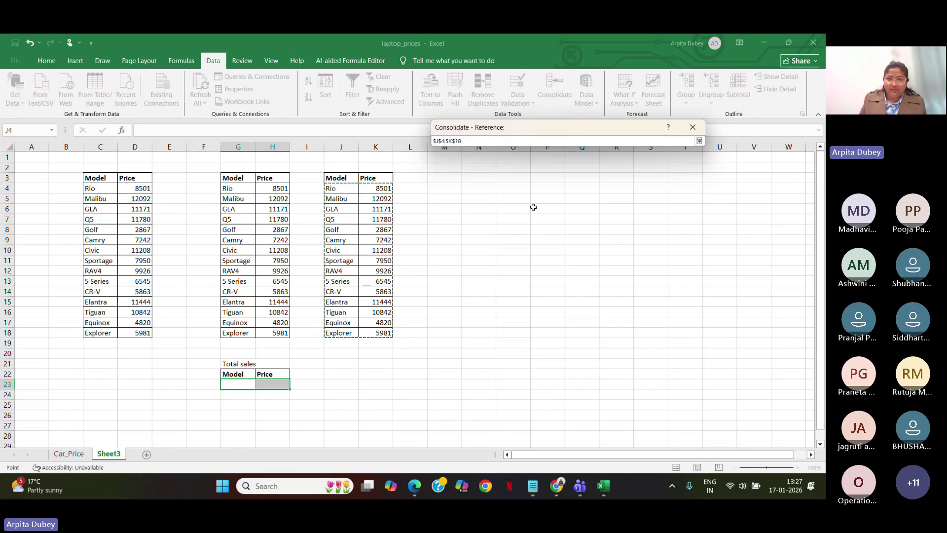
pyautogui.click(699, 141)
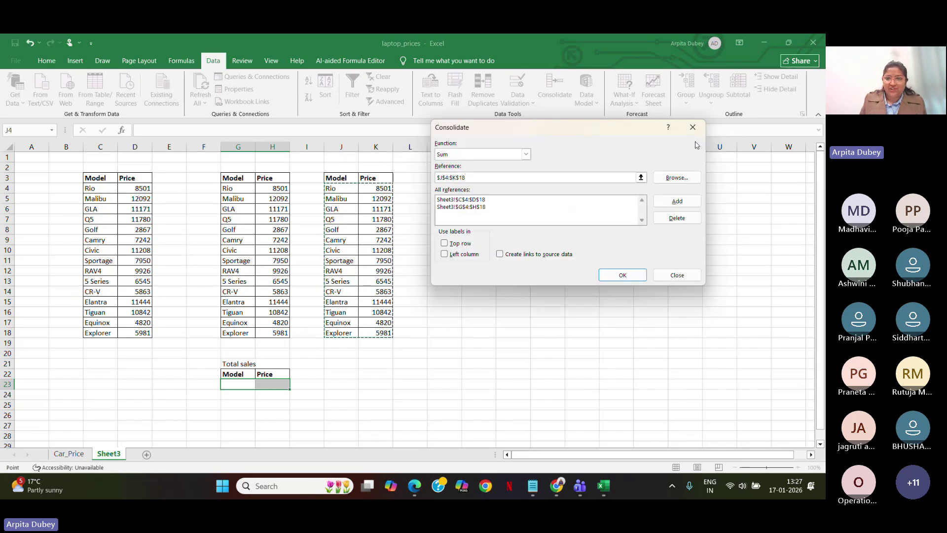
pyautogui.click(678, 200)
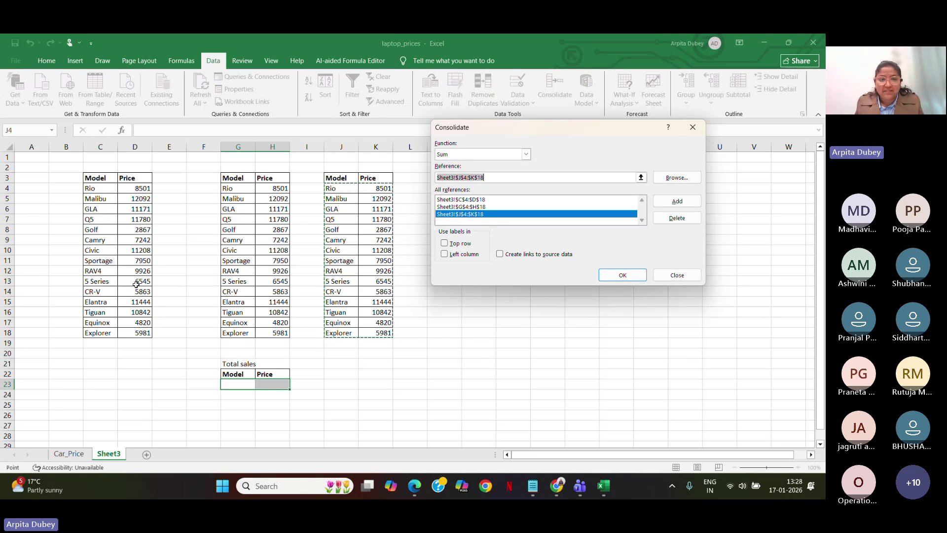
# Use the left column as labels and run the Sum consolidation into the Total sales table
pyautogui.click(444, 254)
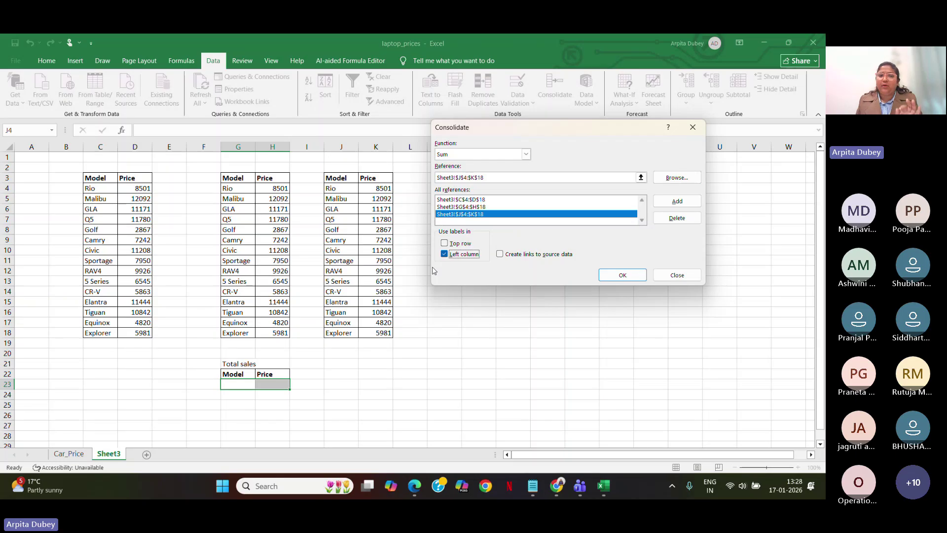
pyautogui.click(632, 274)
pyautogui.scroll(-4, 339, 349)
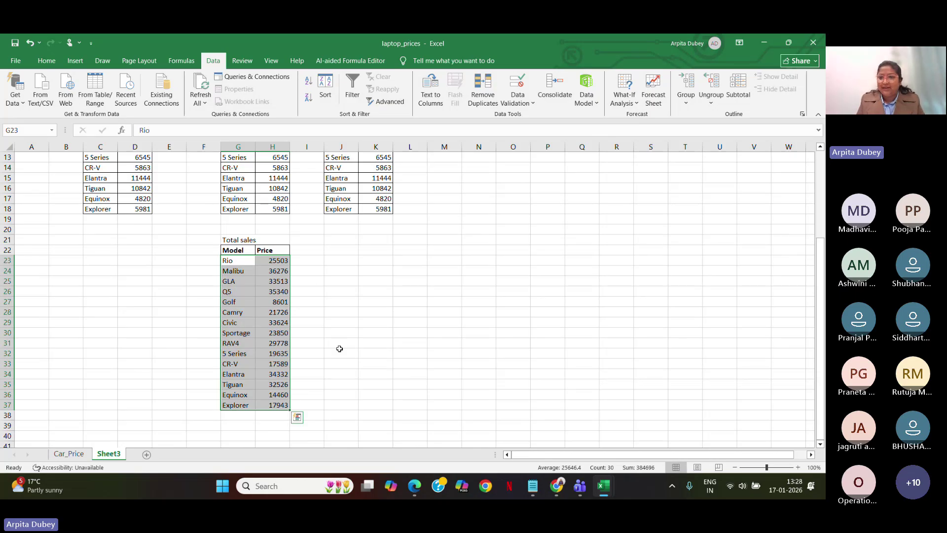
# Return to the Car_Price sheet and select the empty cell K13 beside the data
pyautogui.scroll(4, 374, 361)
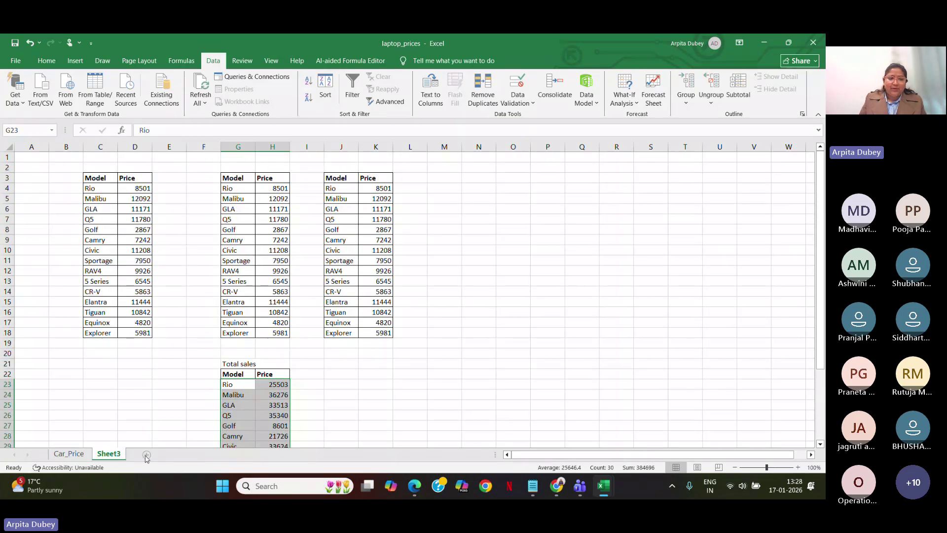
pyautogui.click(67, 455)
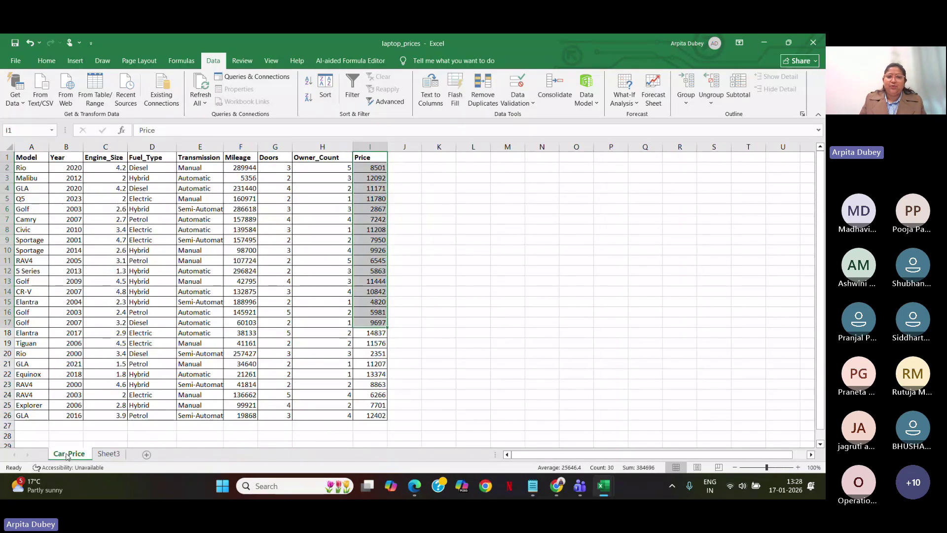
pyautogui.click(451, 280)
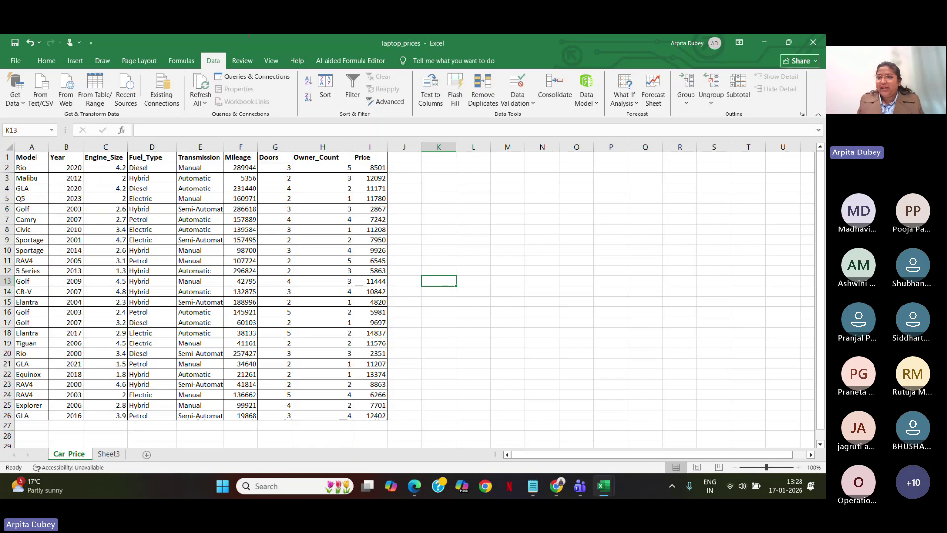
# Switch to the Microsoft Teams meeting, read through the chat for participants' replies, and return to the Excel workbook
pyautogui.hotkey('alt', 'Tab')
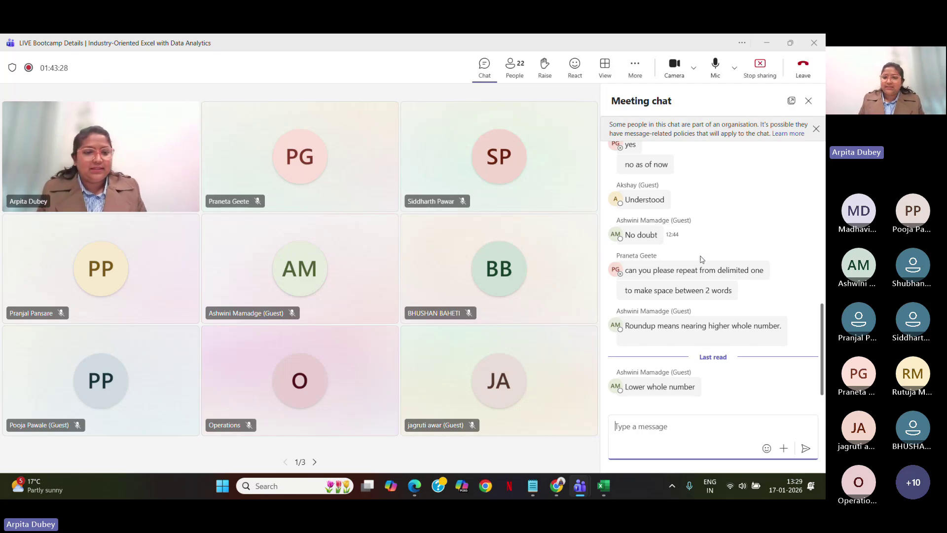
pyautogui.moveTo(698, 299)
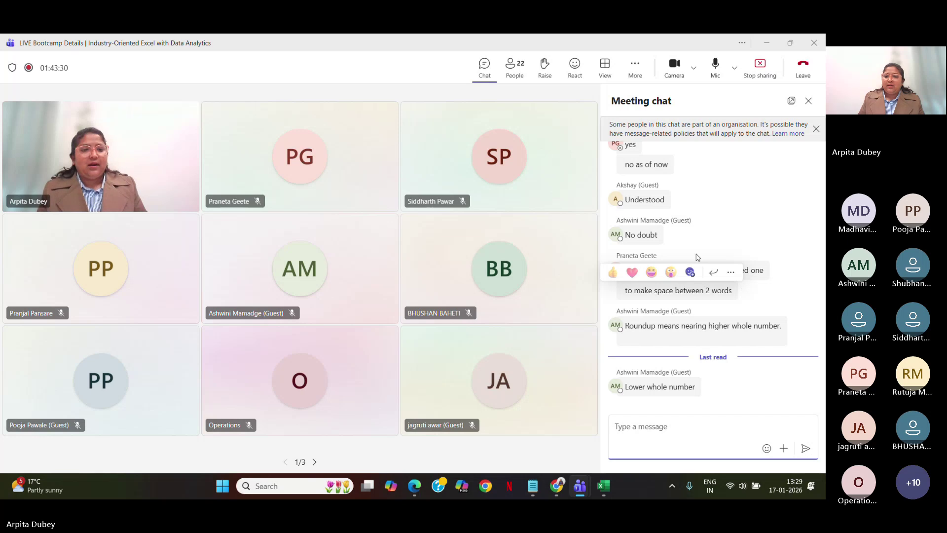
pyautogui.scroll(10, 723, 188)
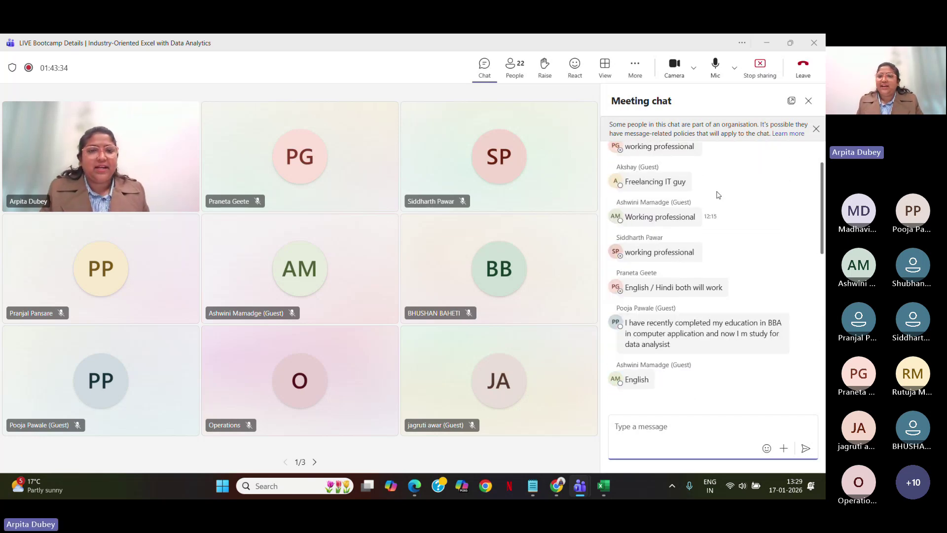
pyautogui.scroll(-10, 718, 198)
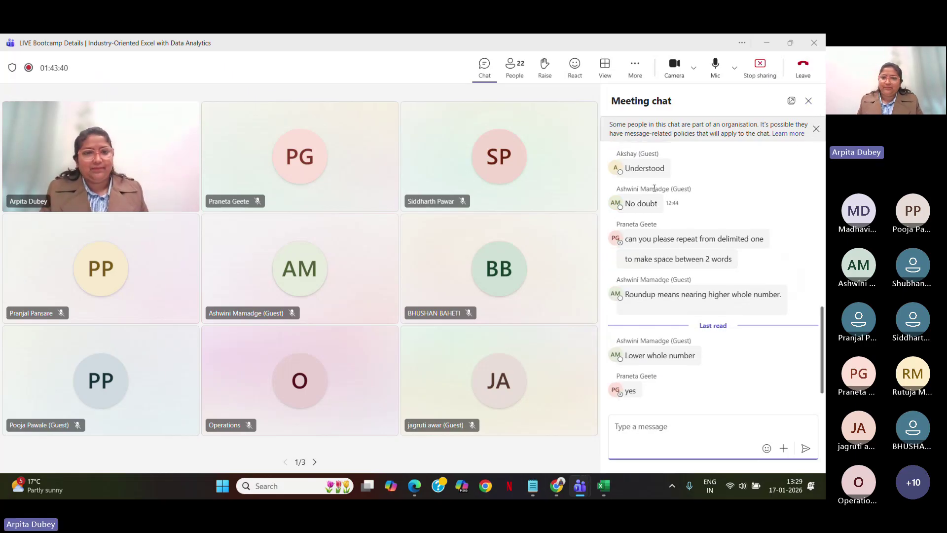
pyautogui.scroll(5, 656, 193)
pyautogui.scroll(-5, 656, 193)
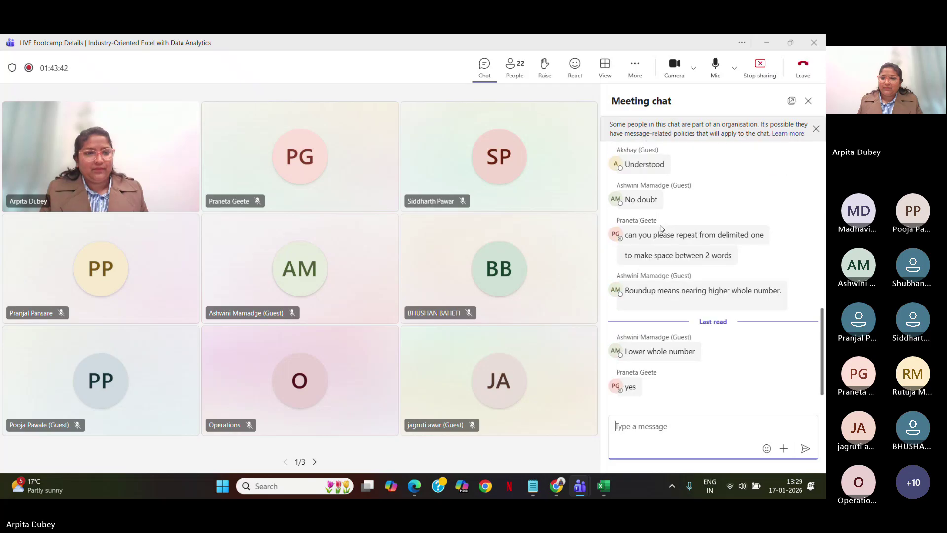
pyautogui.scroll(10, 726, 372)
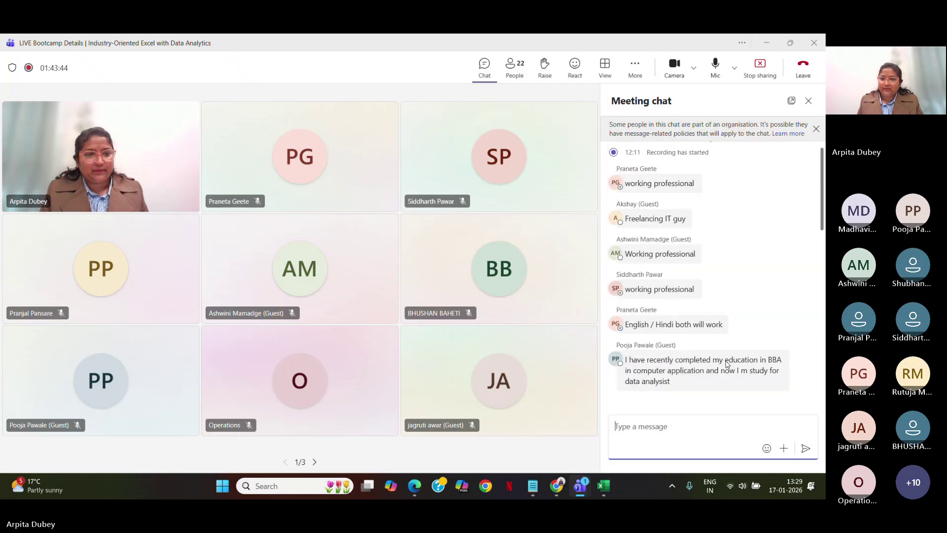
pyautogui.scroll(-10, 726, 363)
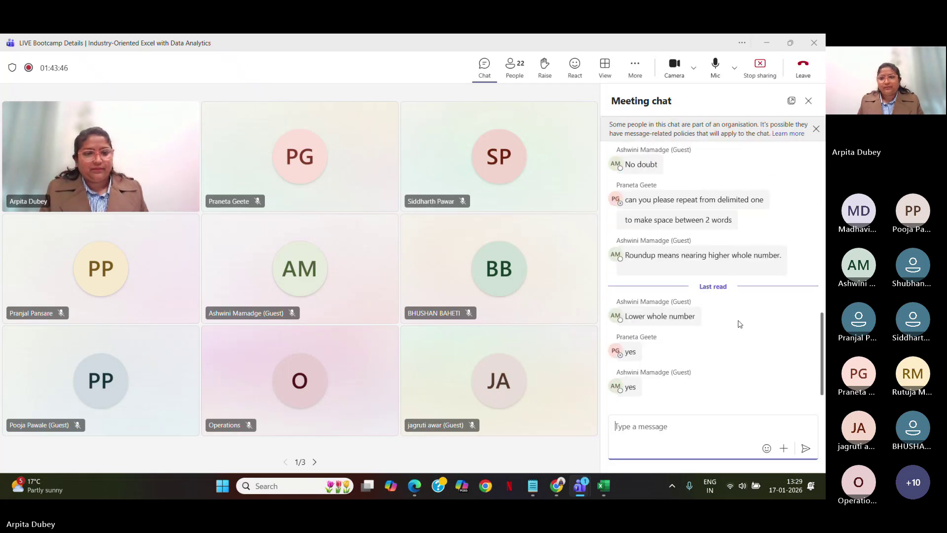
pyautogui.click(770, 44)
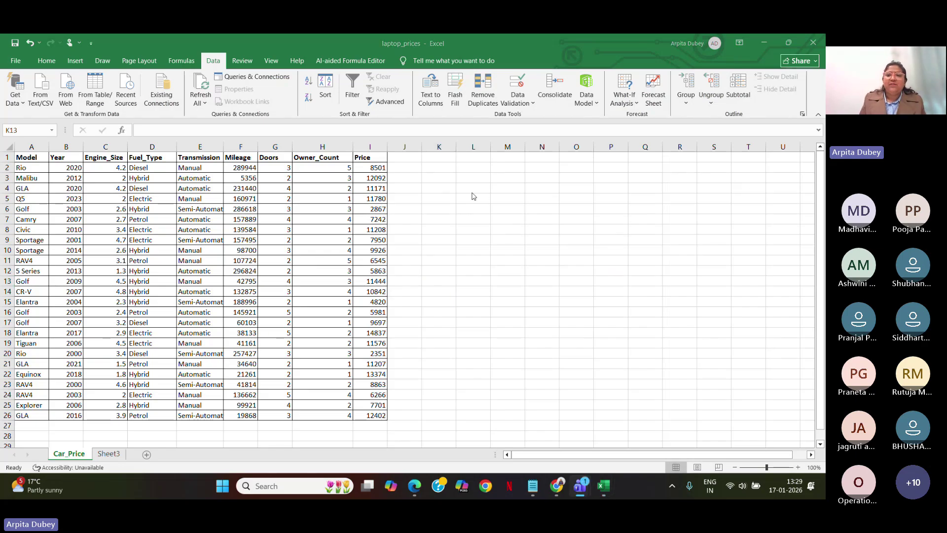
pyautogui.click(49, 60)
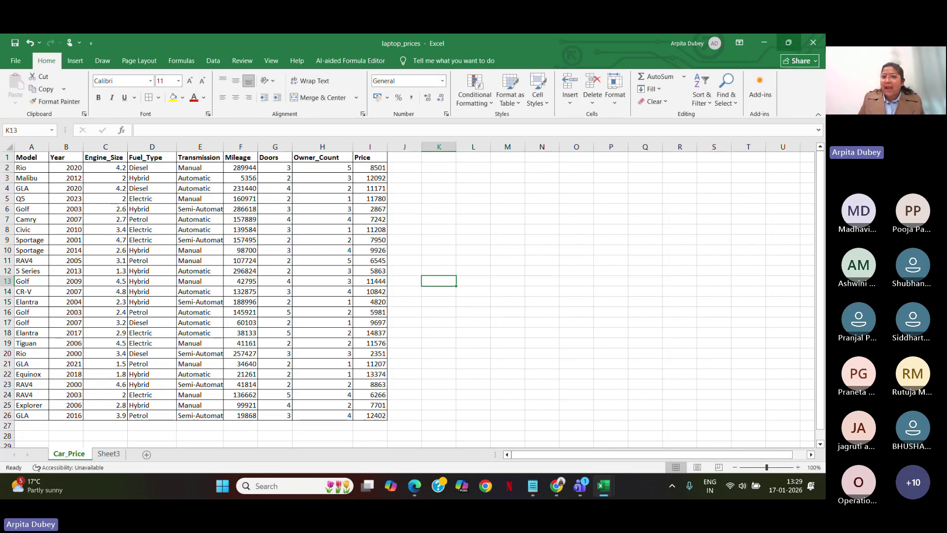
pyautogui.click(214, 61)
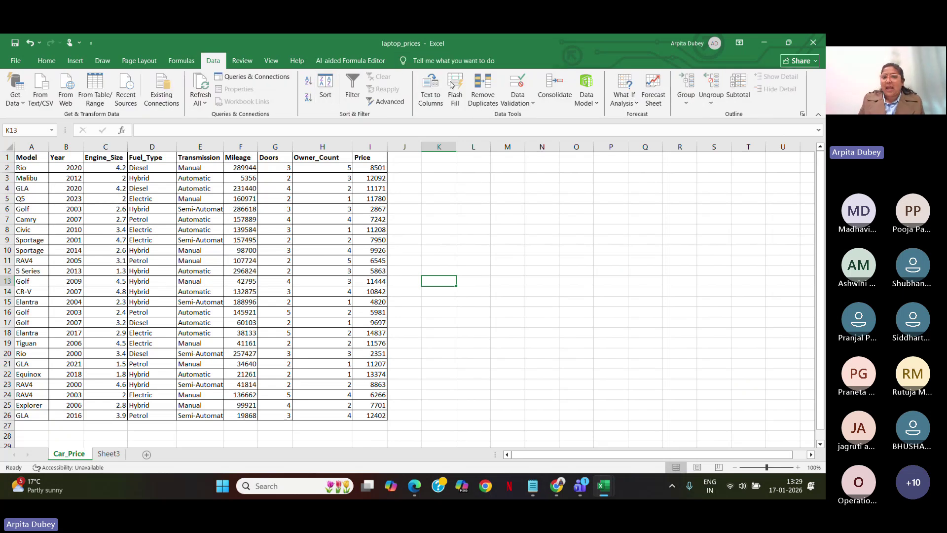
pyautogui.click(47, 61)
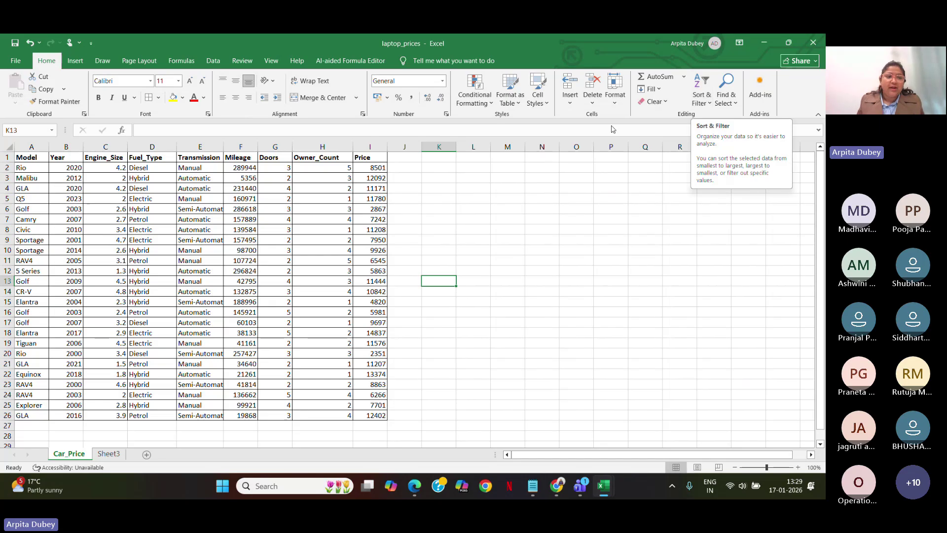
pyautogui.click(542, 210)
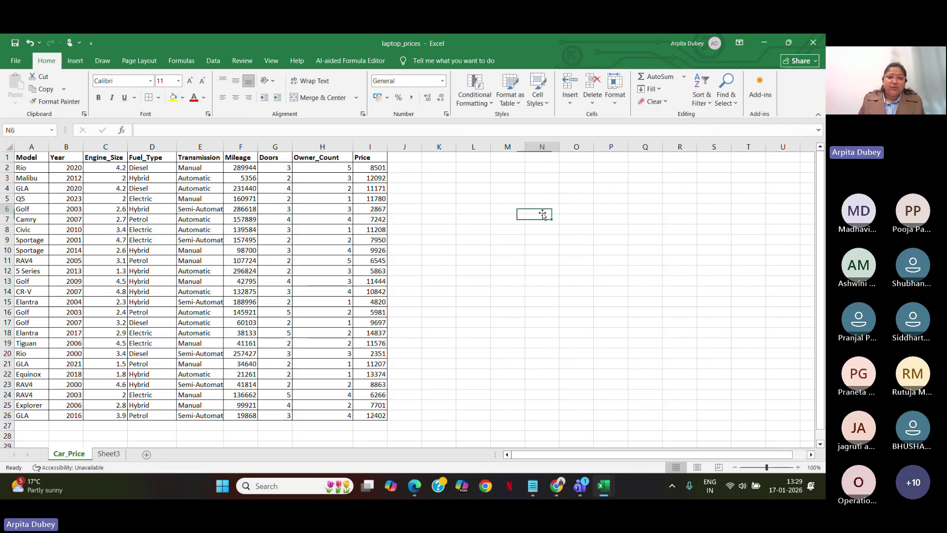
# Add filter controls to the headers of the whole car data table
pyautogui.click(37, 158)
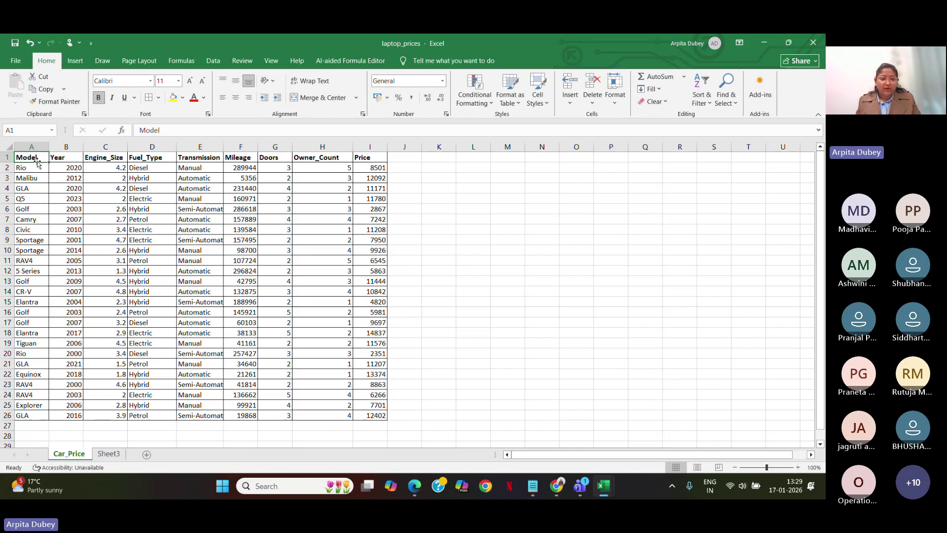
pyautogui.hotkey('ctrl', 'a')
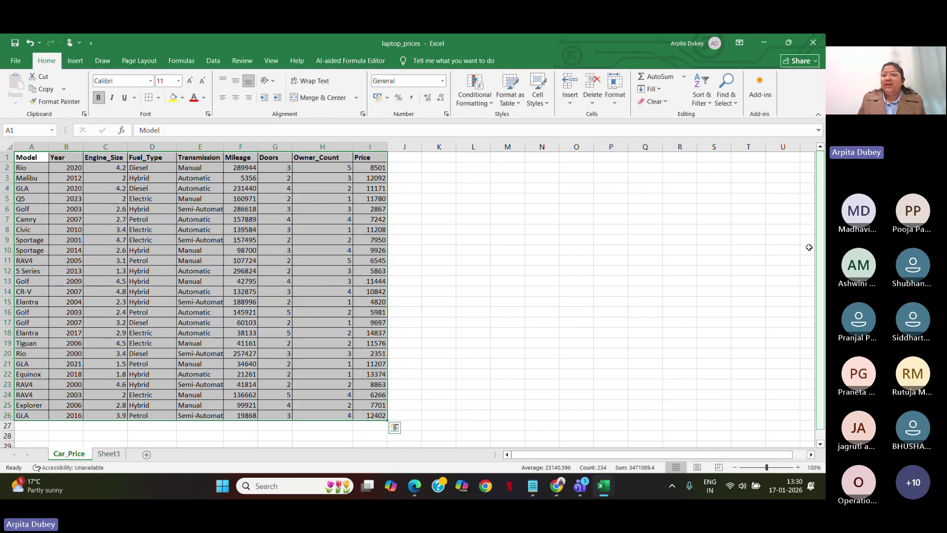
pyautogui.click(703, 101)
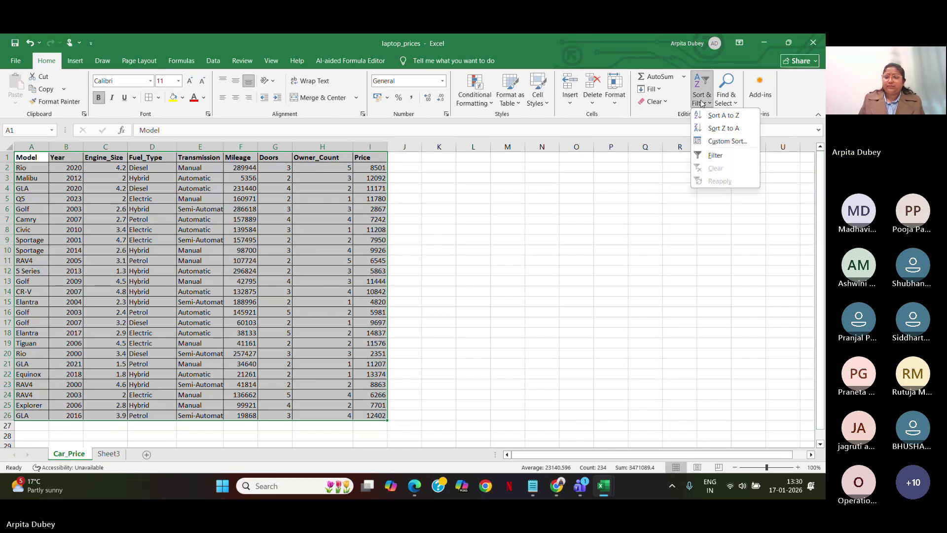
pyautogui.click(725, 156)
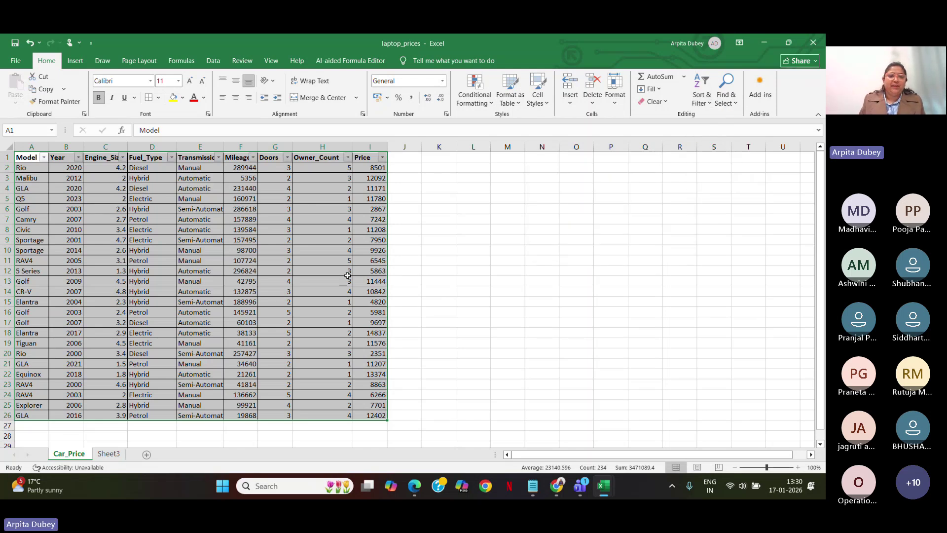
pyautogui.click(463, 251)
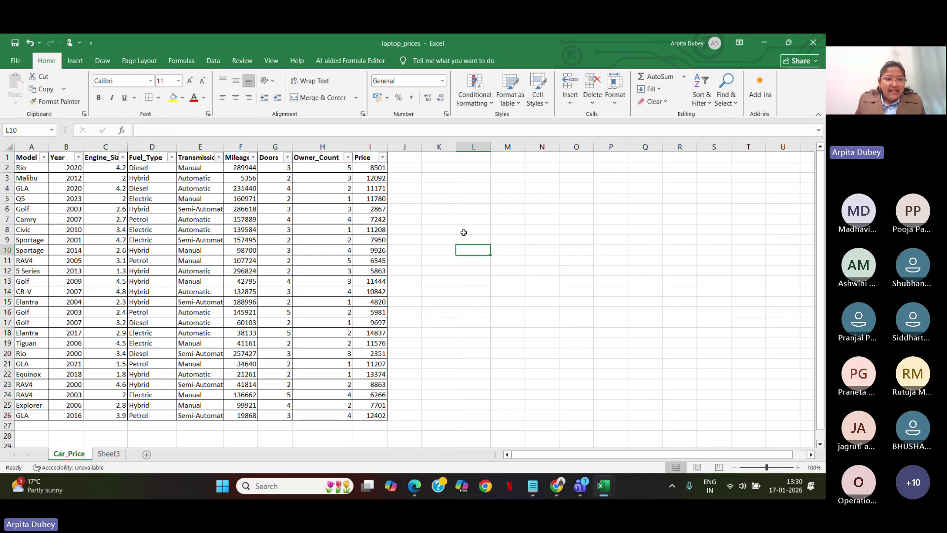
# Sort the car data by Model from A to Z, and reverse the order to Z to A
pyautogui.click(43, 157)
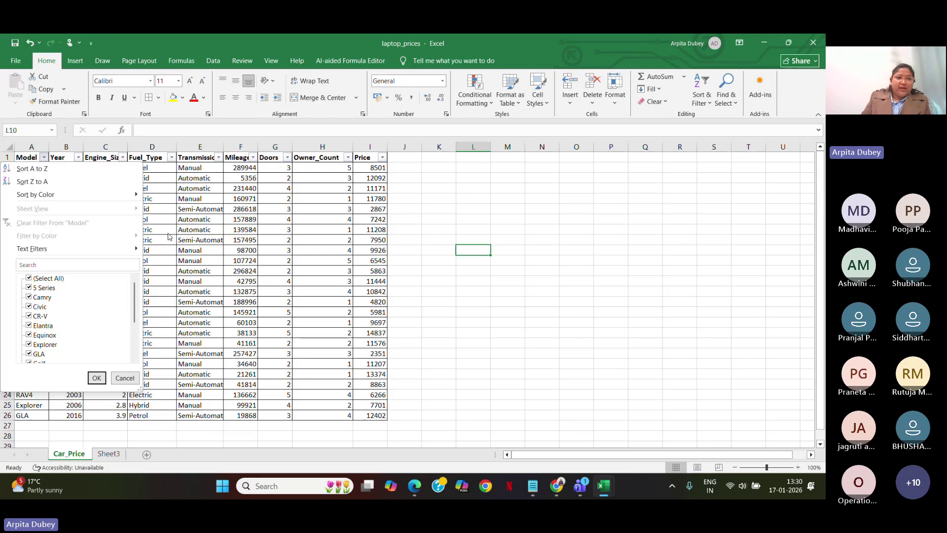
pyautogui.press('Escape')
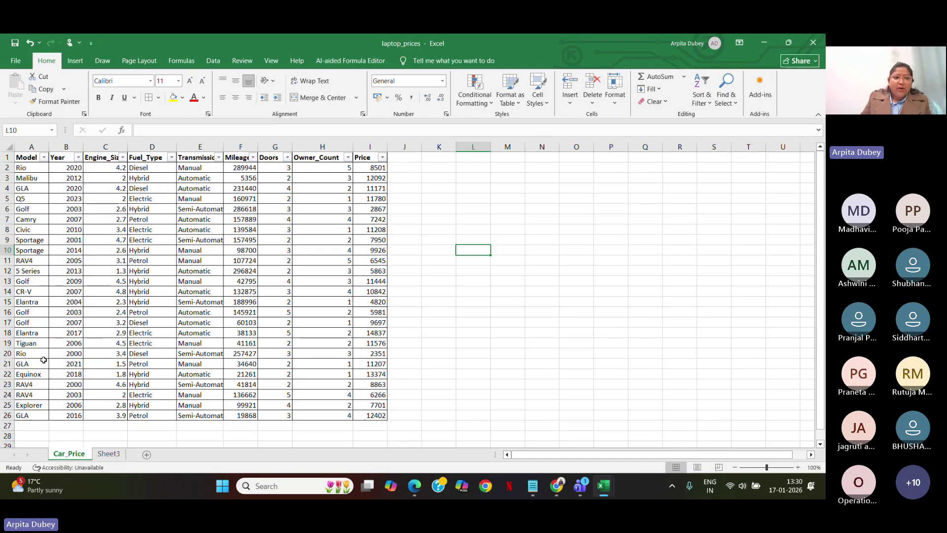
pyautogui.click(43, 158)
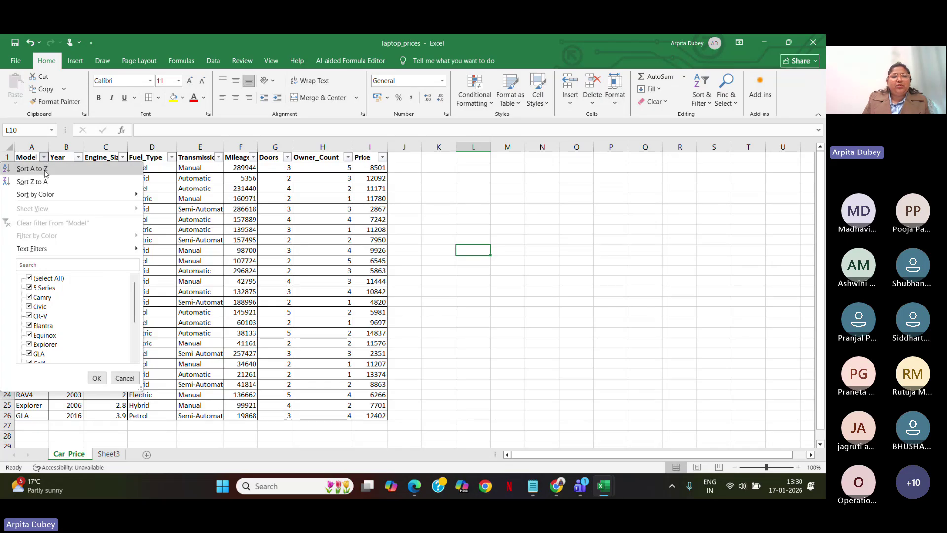
pyautogui.click(46, 170)
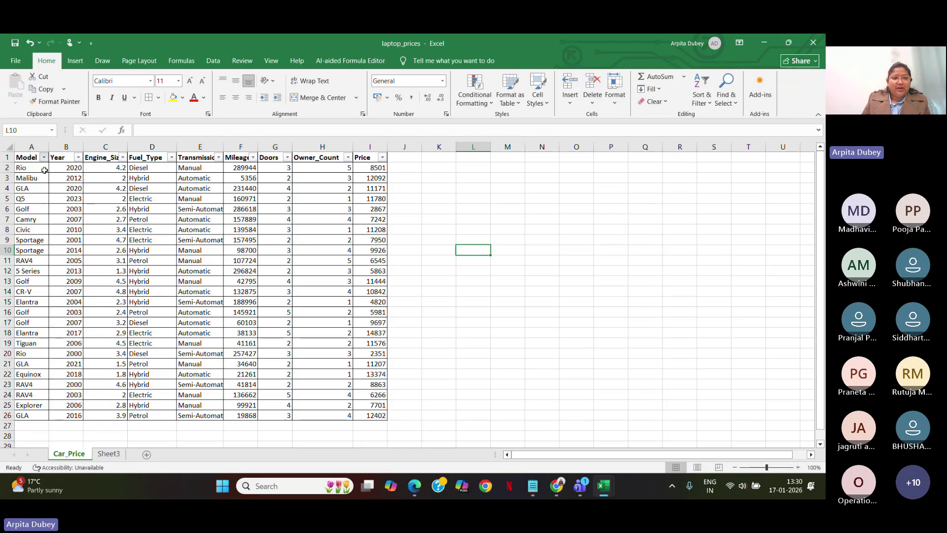
pyautogui.click(44, 159)
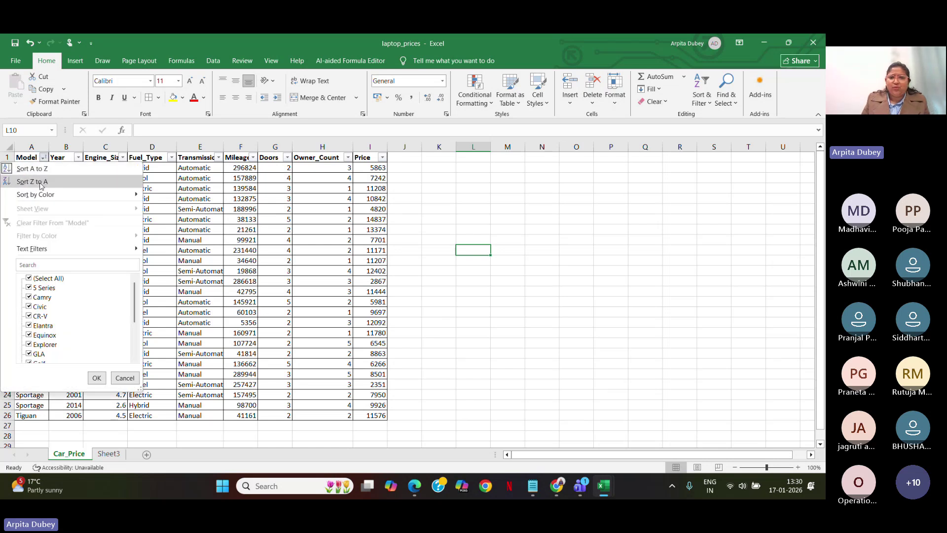
pyautogui.click(42, 181)
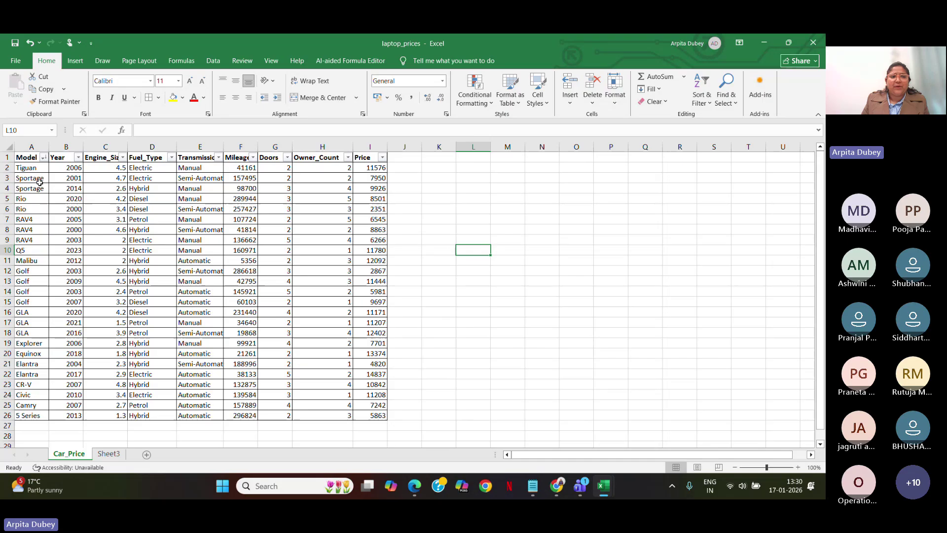
# Filter the Model column to show only Civic
pyautogui.click(43, 158)
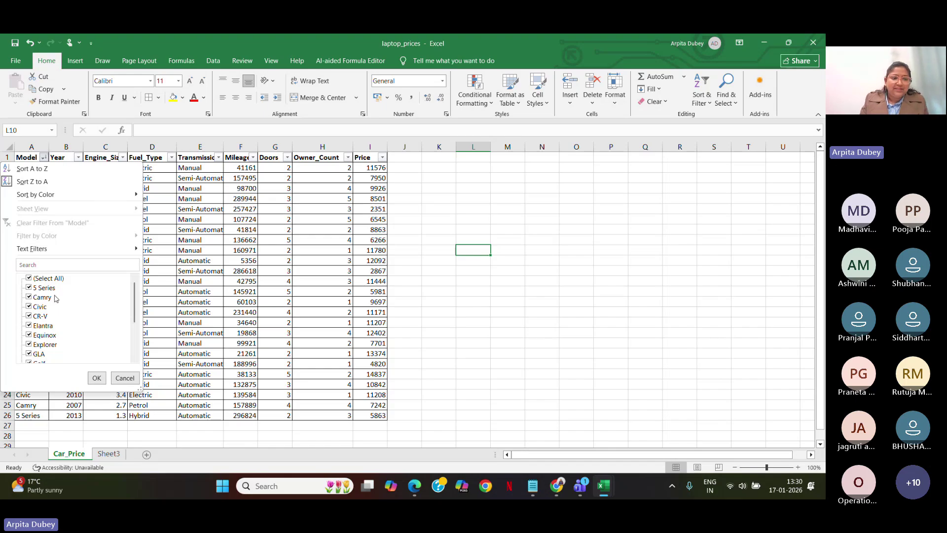
pyautogui.scroll(-2, 55, 299)
pyautogui.scroll(2, 56, 315)
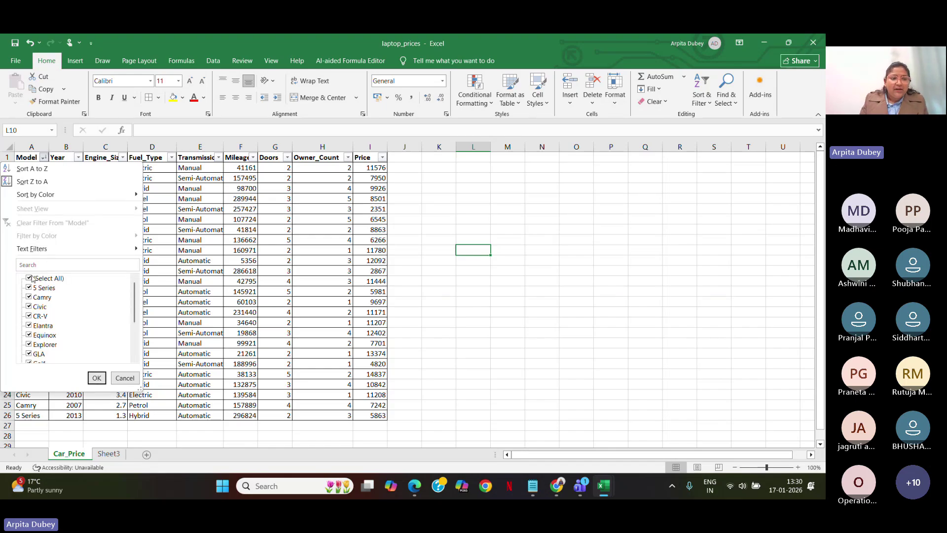
pyautogui.click(46, 267)
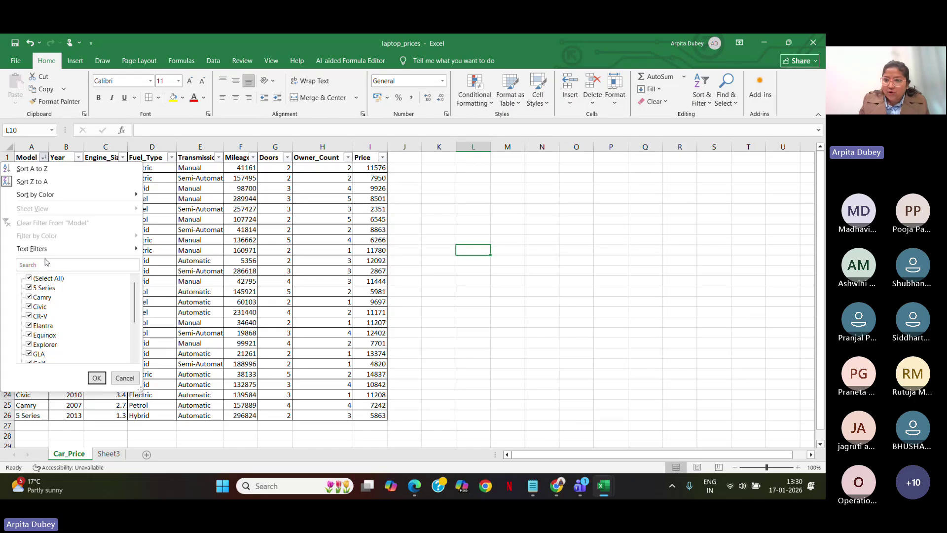
pyautogui.click(29, 279)
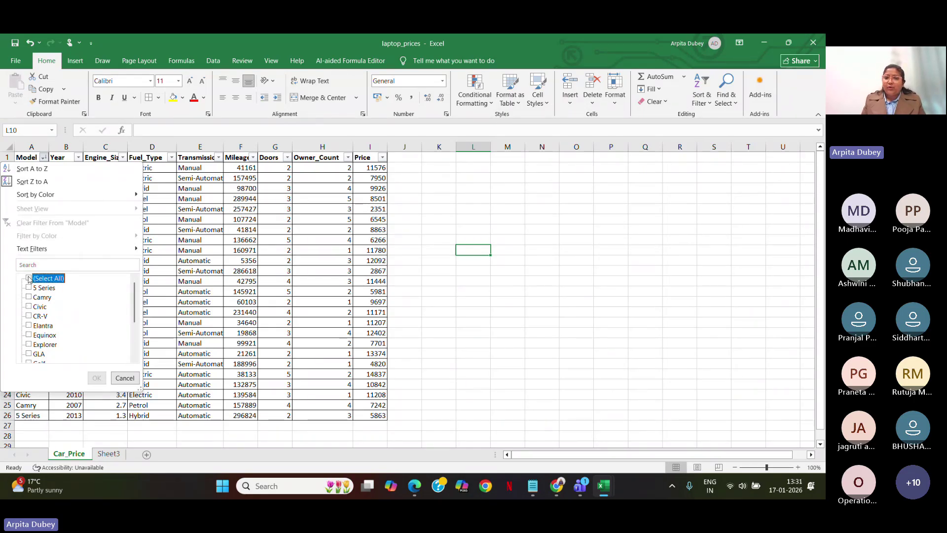
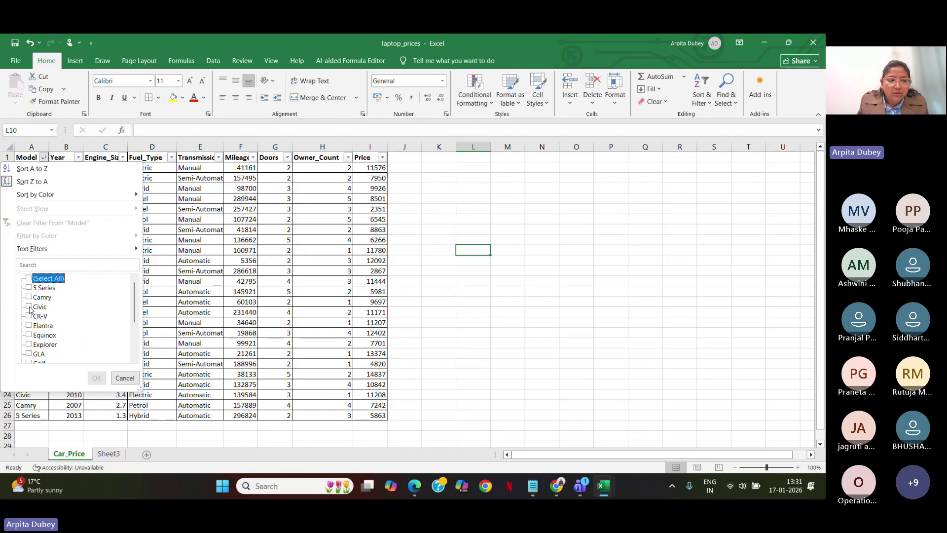
pyautogui.click(30, 307)
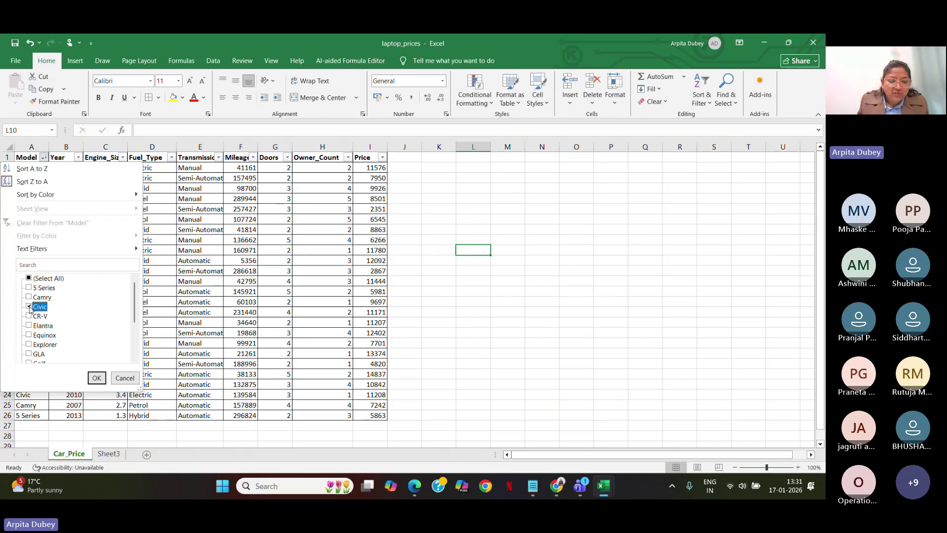
pyautogui.click(103, 382)
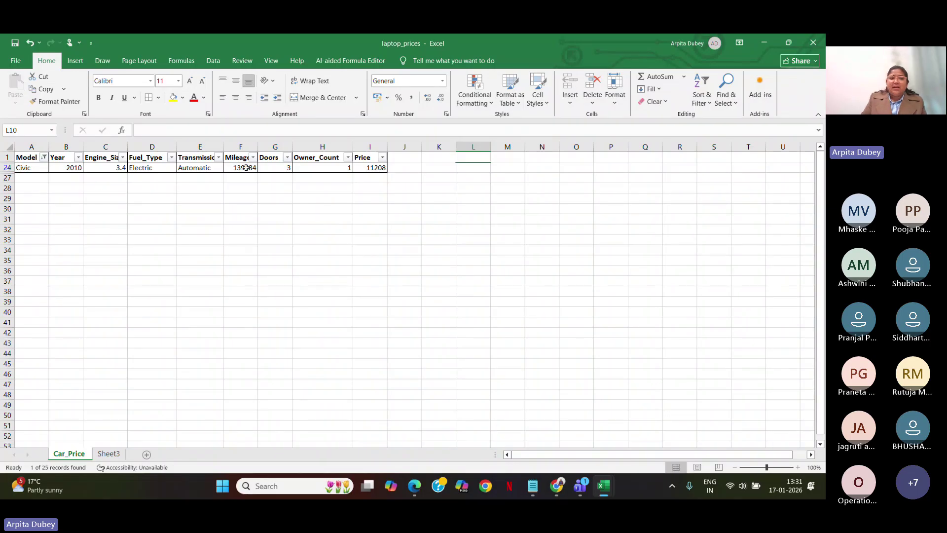
# Include Q5 in the Model filter alongside Civic
pyautogui.click(44, 157)
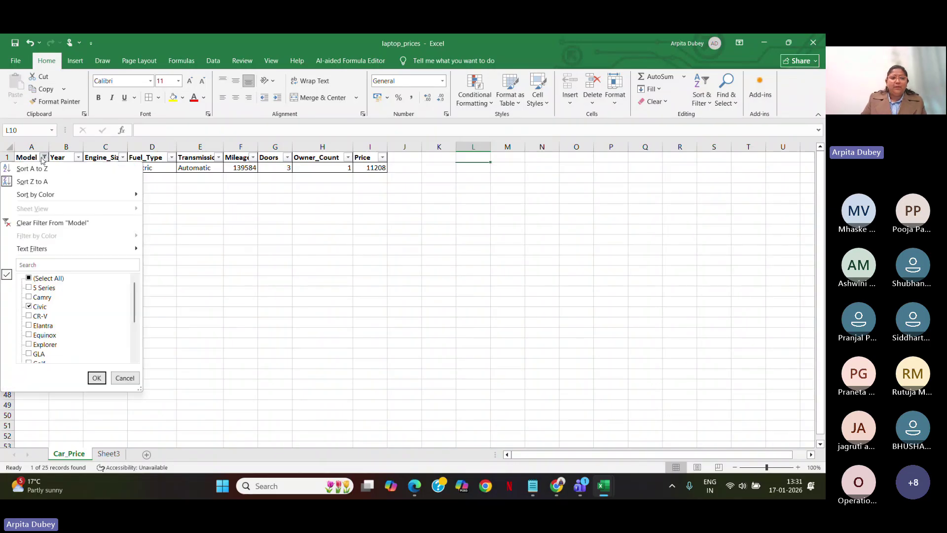
pyautogui.scroll(-3, 30, 326)
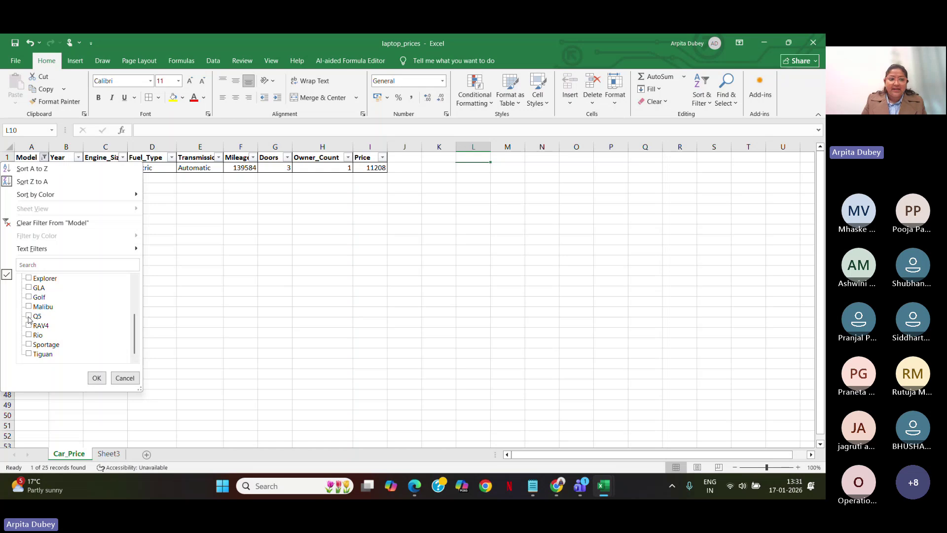
pyautogui.click(28, 317)
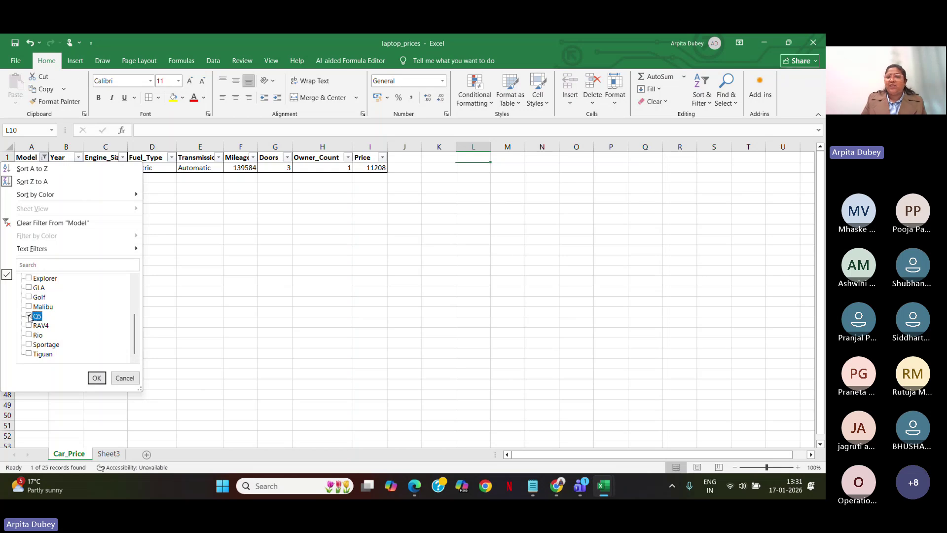
pyautogui.scroll(3, 31, 318)
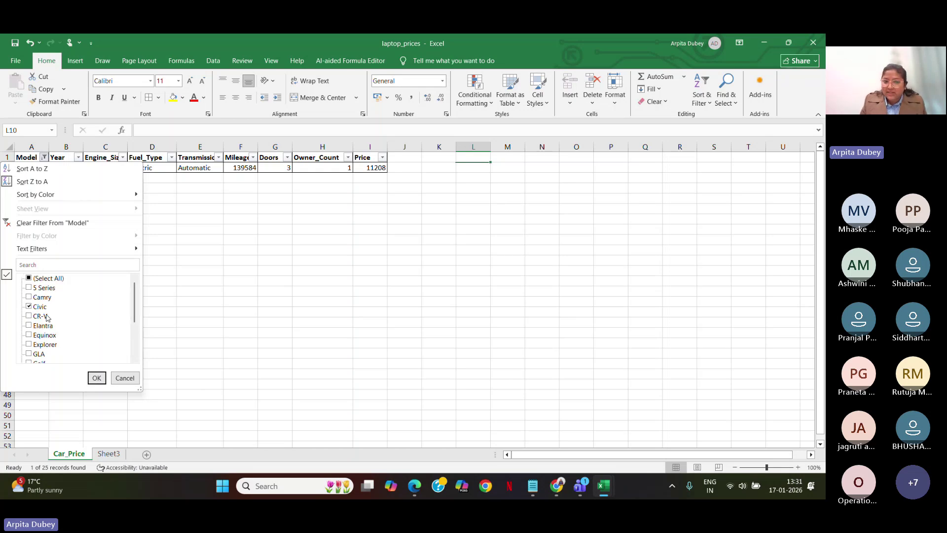
pyautogui.click(95, 378)
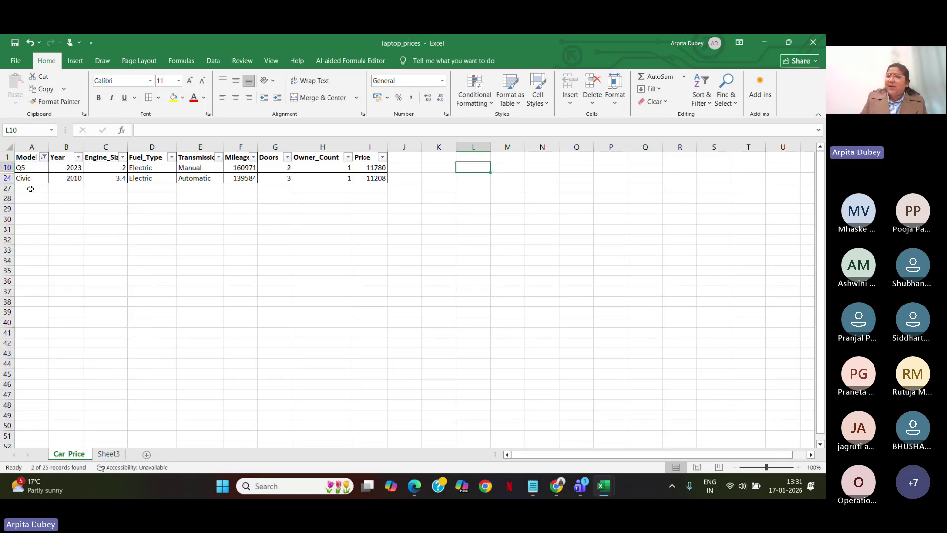
# Reselect all models in the Model filter to show every row
pyautogui.click(45, 158)
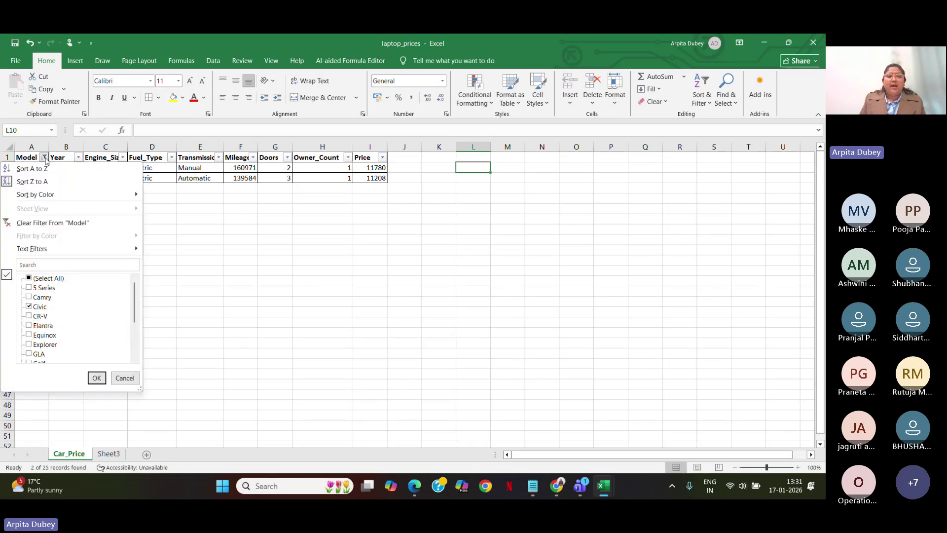
pyautogui.click(29, 279)
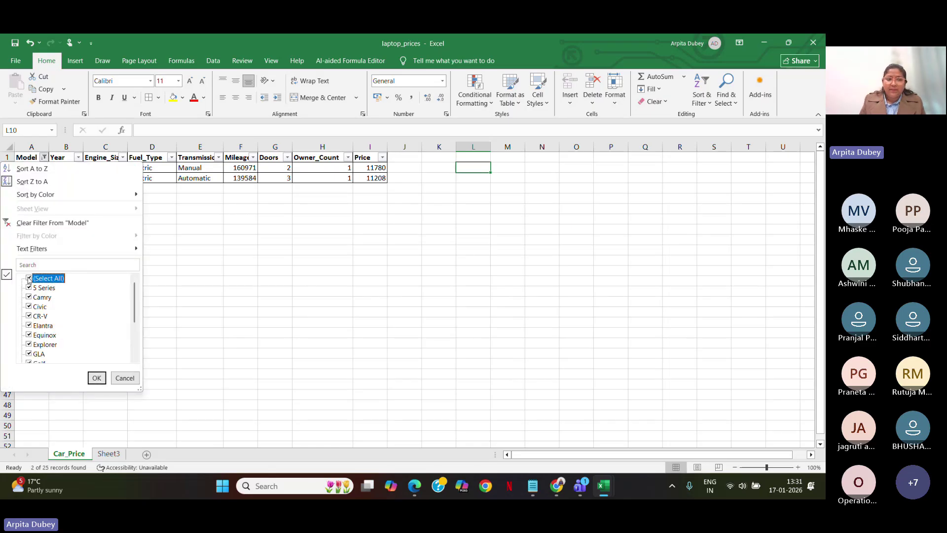
pyautogui.click(95, 378)
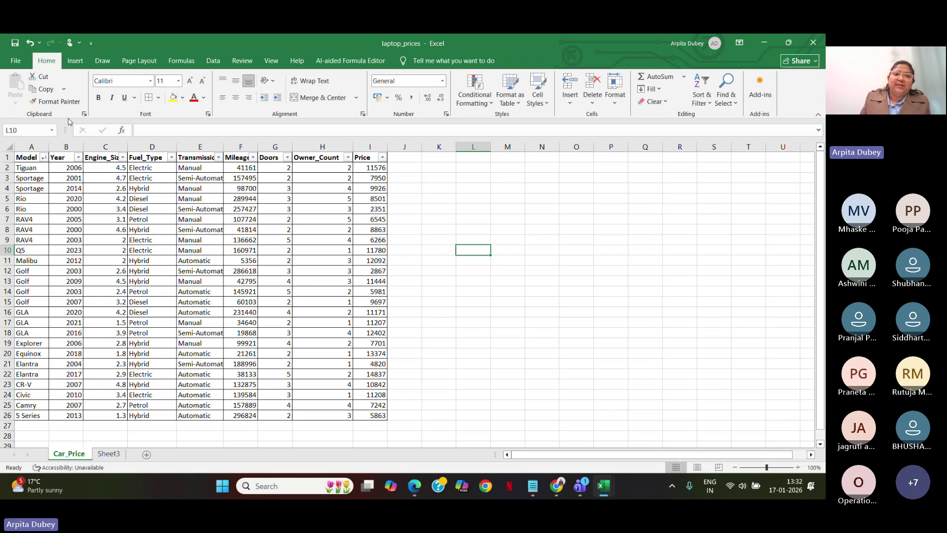
# Copy the Model header into L2 and the Sportage value from A3 into L3 beneath it
pyautogui.click(212, 61)
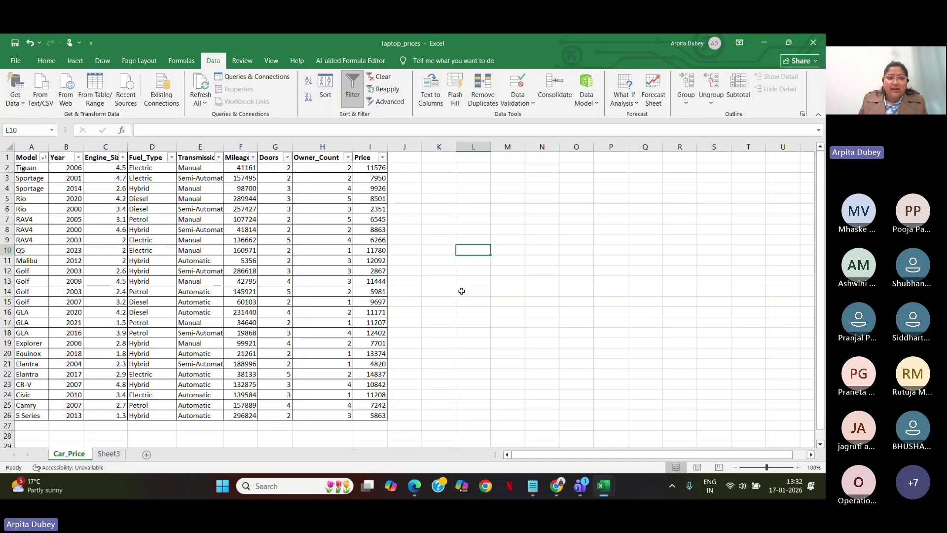
pyautogui.click(24, 158)
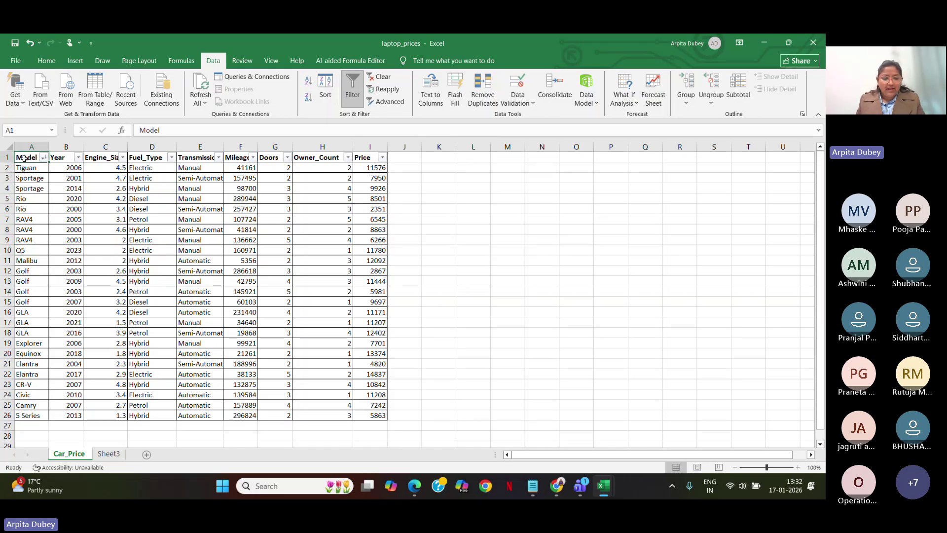
pyautogui.hotkey('ctrl', 'c')
pyautogui.click(471, 166)
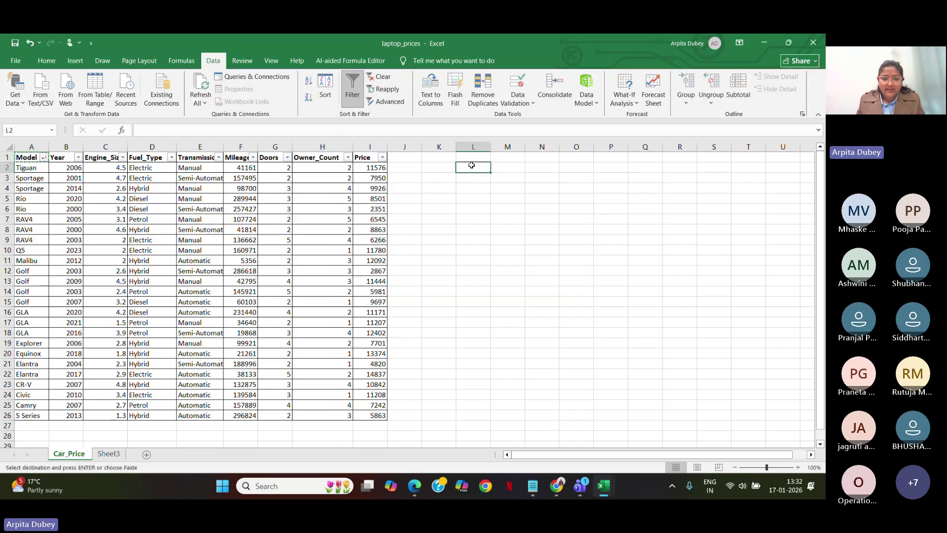
pyautogui.hotkey('ctrl', 'v')
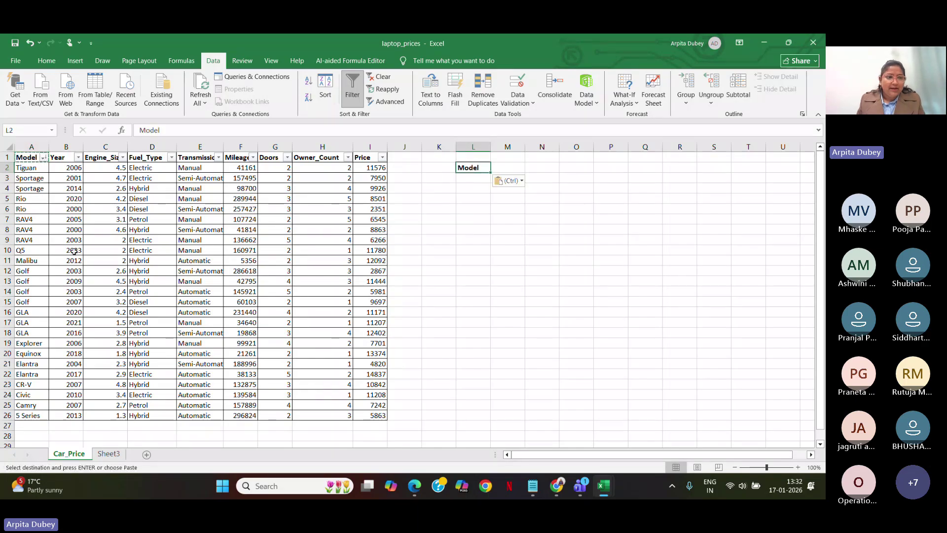
pyautogui.click(38, 178)
pyautogui.hotkey('ctrl', 'c')
pyautogui.click(473, 178)
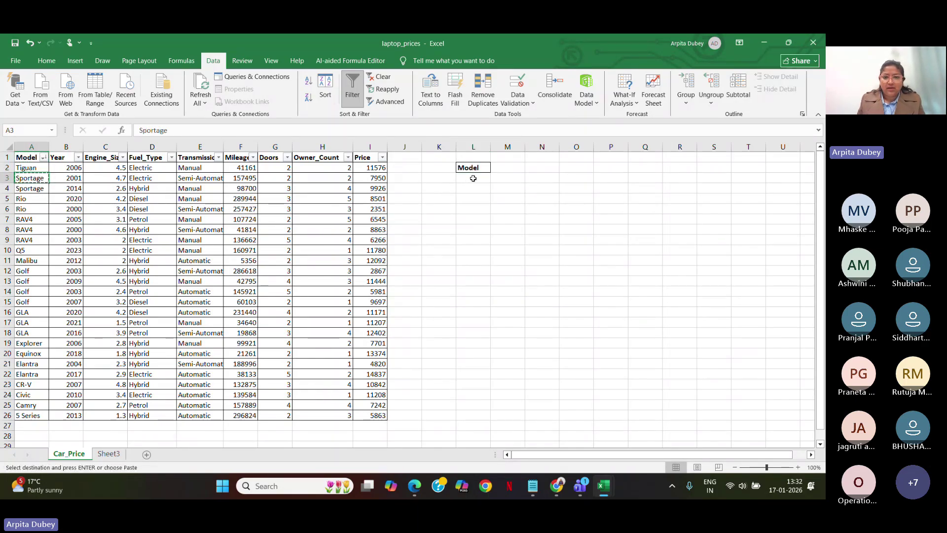
pyautogui.hotkey('ctrl', 'v')
pyautogui.click(482, 258)
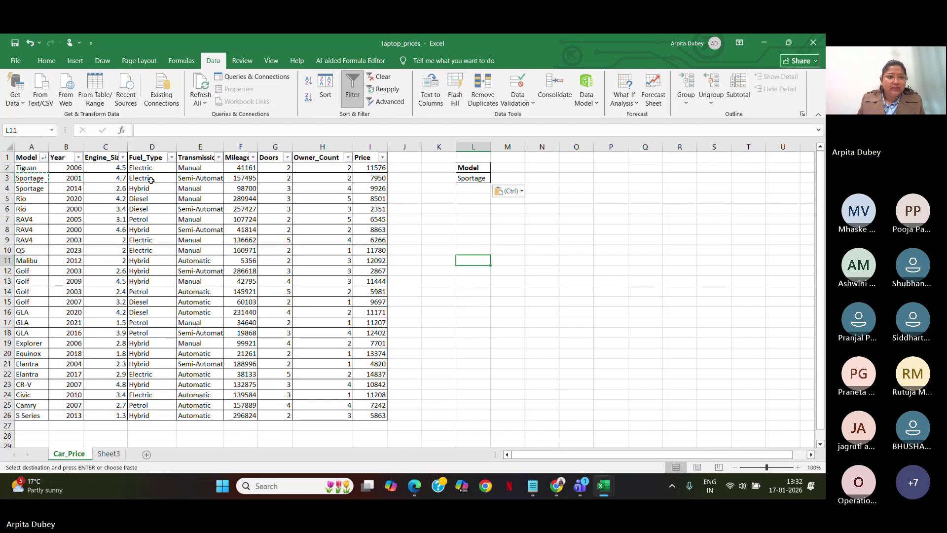
# Copy the Fuel_Type header into M2 and the Electric value from D3 into M3, and widen column M to fit
pyautogui.click(148, 161)
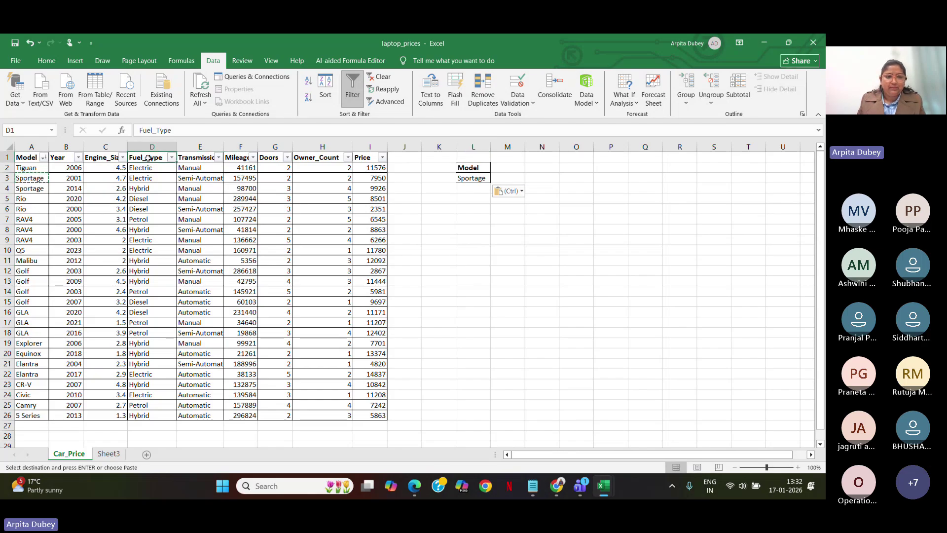
pyautogui.hotkey('ctrl', 'c')
pyautogui.click(507, 168)
pyautogui.hotkey('ctrl', 'v')
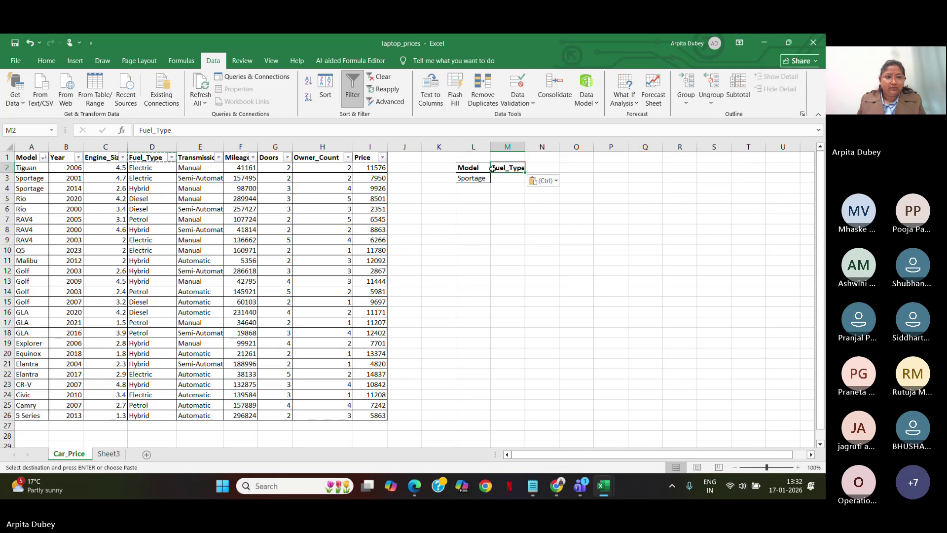
pyautogui.click(130, 177)
pyautogui.hotkey('ctrl', 'c')
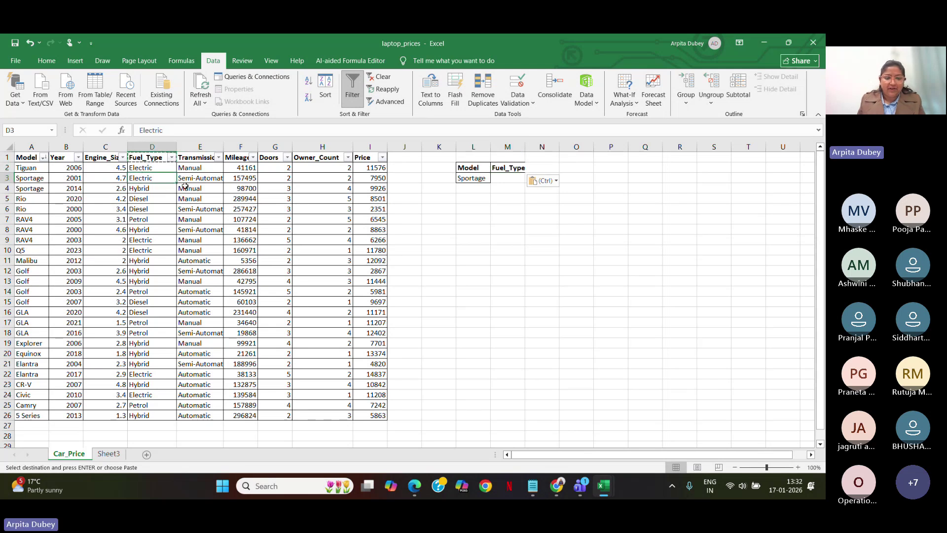
pyautogui.click(511, 180)
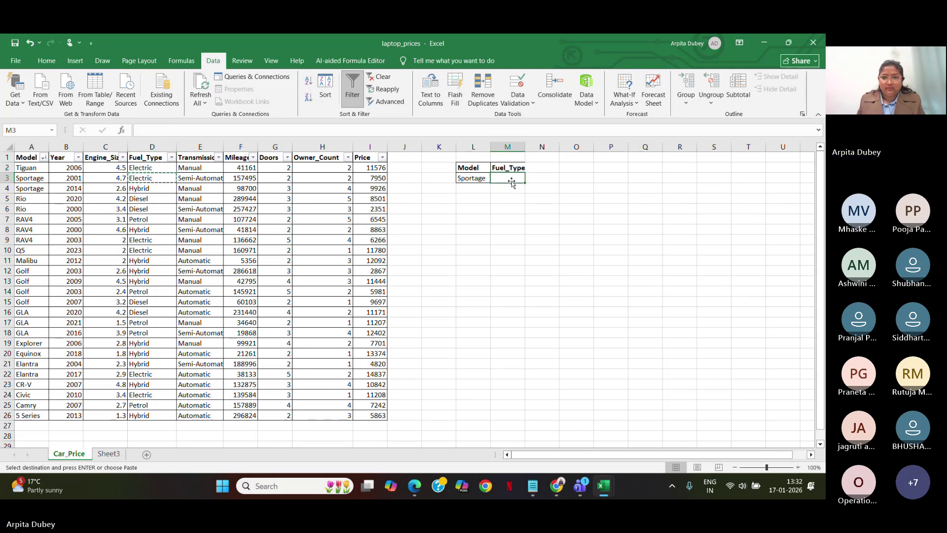
pyautogui.hotkey('ctrl', 'v')
pyautogui.click(515, 250)
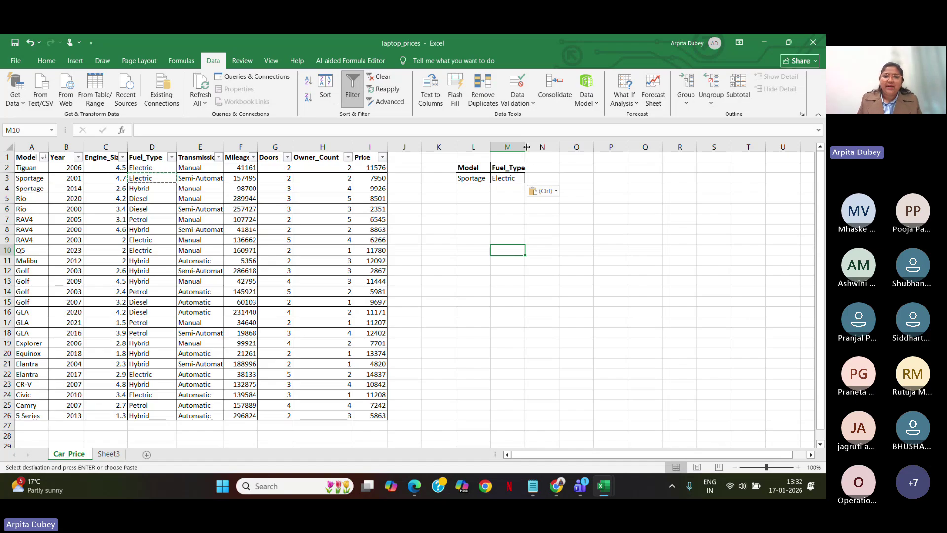
pyautogui.moveTo(527, 146); pyautogui.dragTo(534, 148)
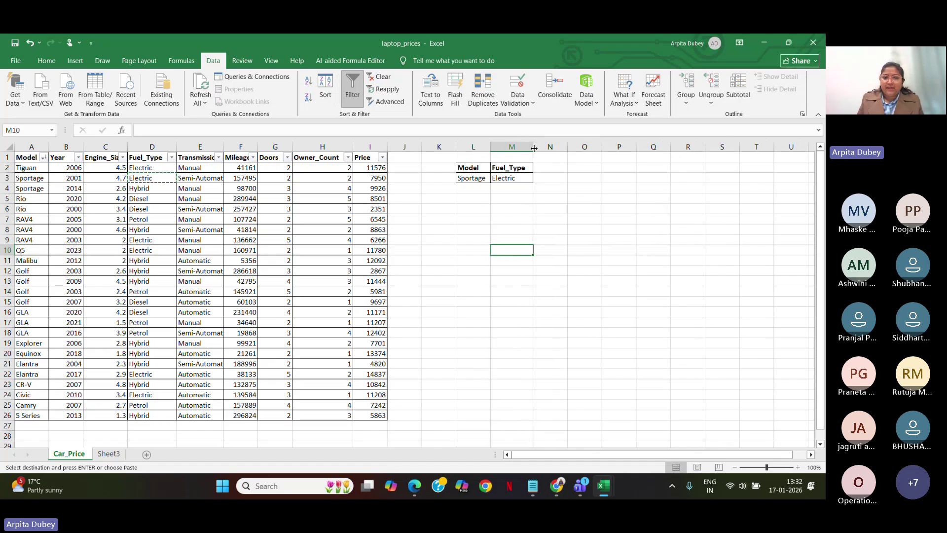
pyautogui.click(585, 221)
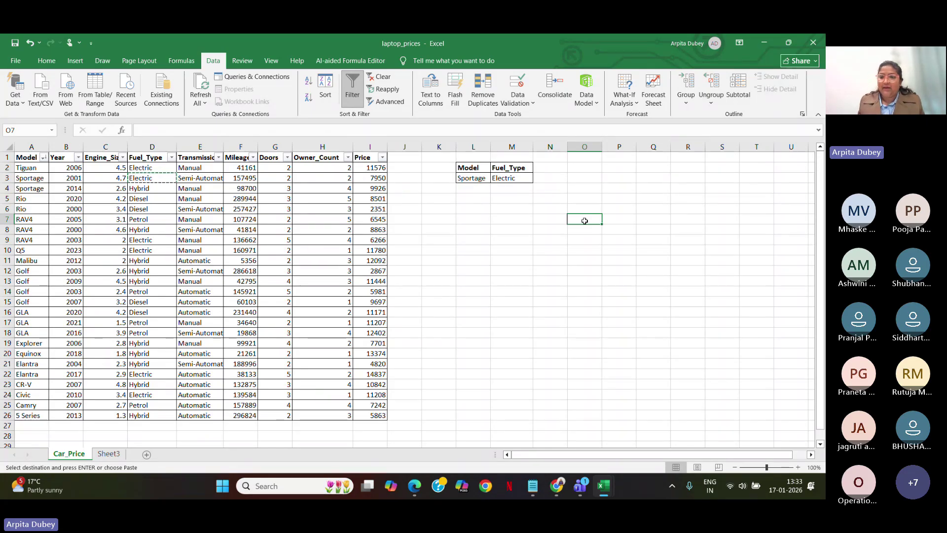
# Start an Advanced Filter on the car list A1:I26 with L2:M3 as the criteria range
pyautogui.click(390, 101)
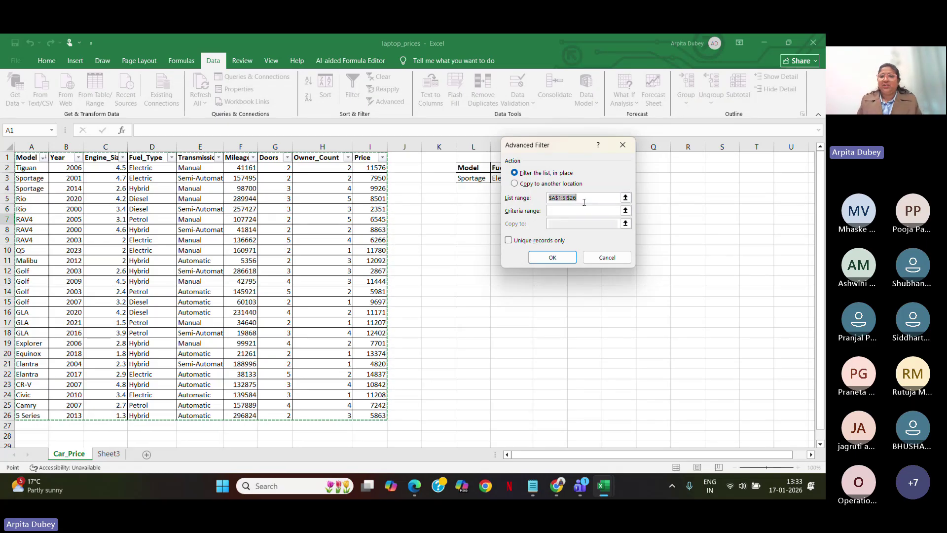
pyautogui.moveTo(565, 146); pyautogui.dragTo(581, 237)
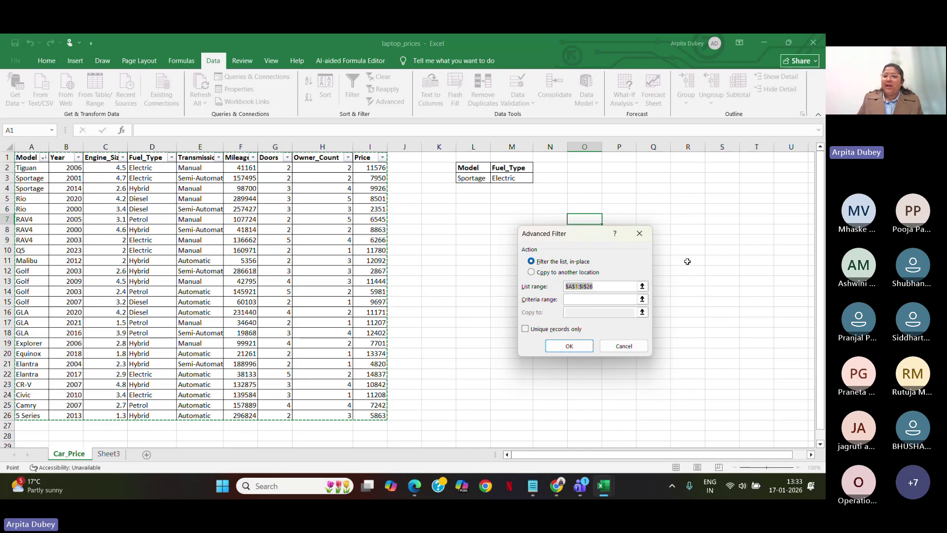
pyautogui.click(642, 300)
pyautogui.click(465, 167)
pyautogui.moveTo(465, 166); pyautogui.dragTo(495, 178)
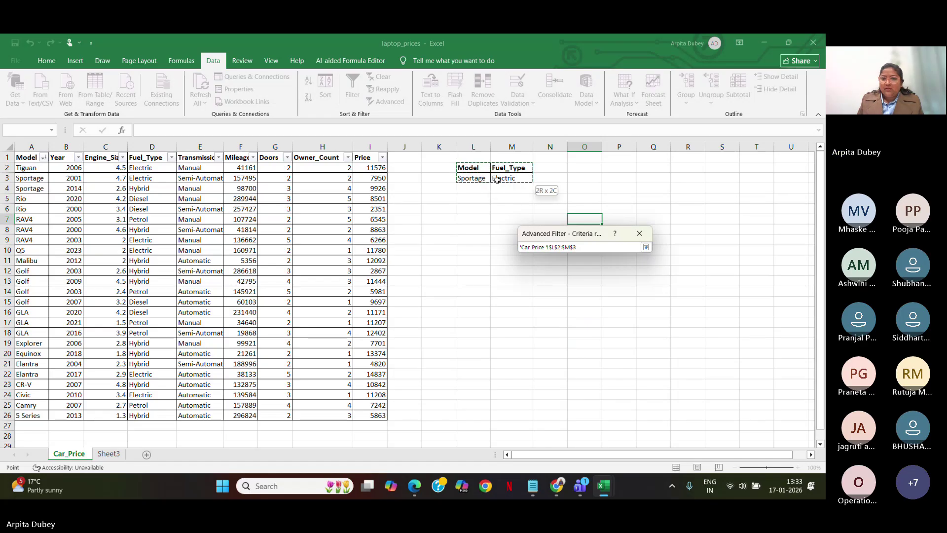
pyautogui.click(646, 247)
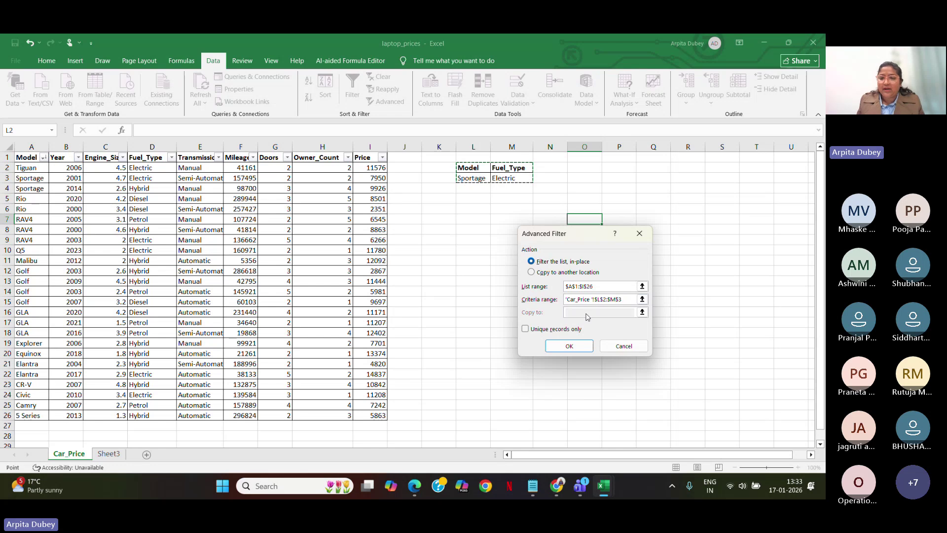
# Output the filtered records to another location starting at O7 and run the Advanced Filter
pyautogui.click(542, 274)
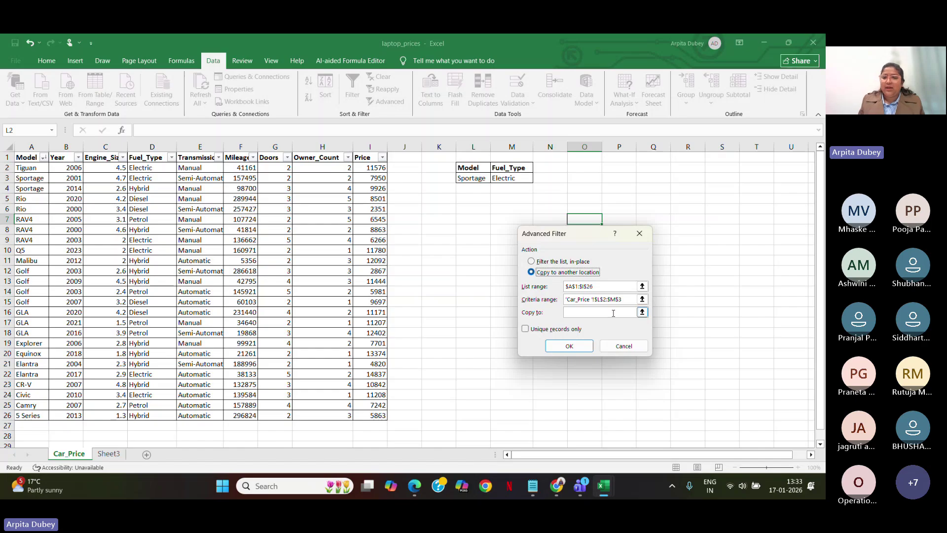
pyautogui.click(641, 313)
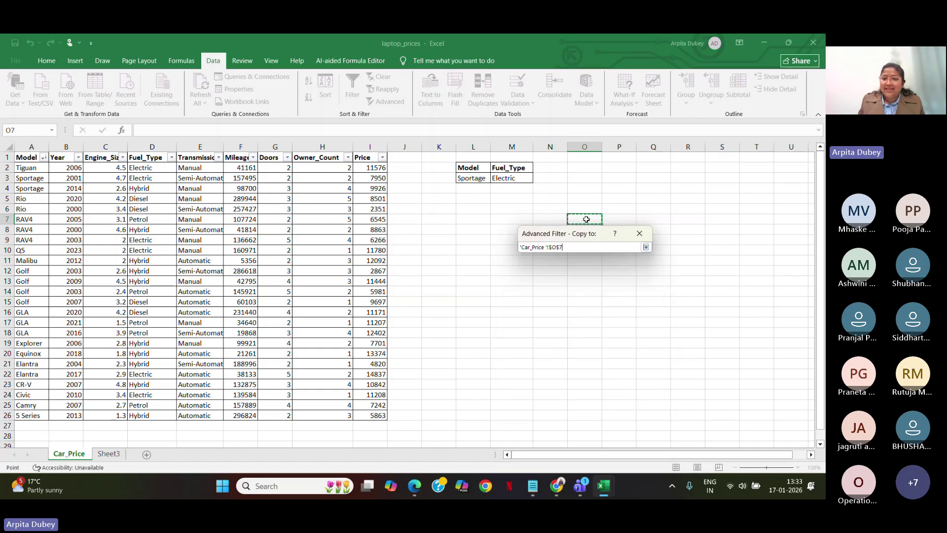
pyautogui.click(646, 248)
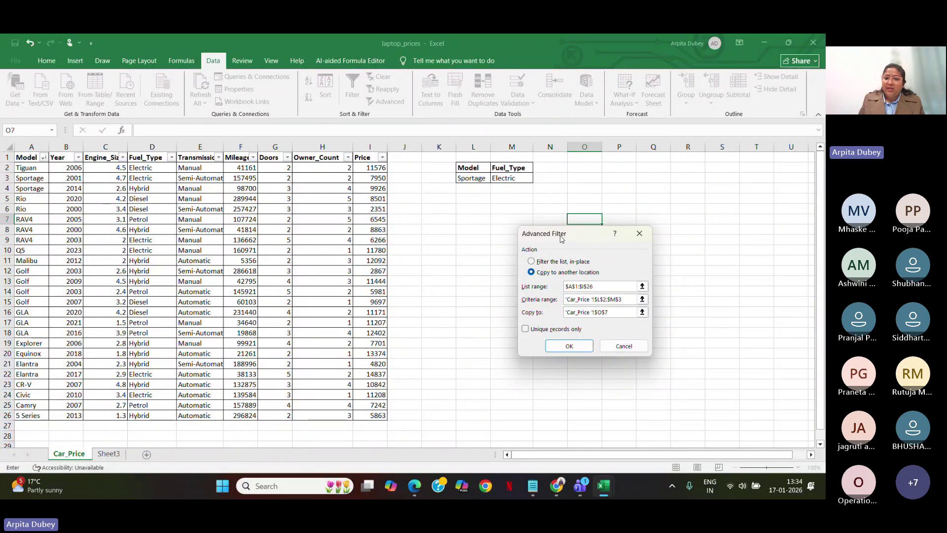
pyautogui.moveTo(560, 238); pyautogui.dragTo(447, 209)
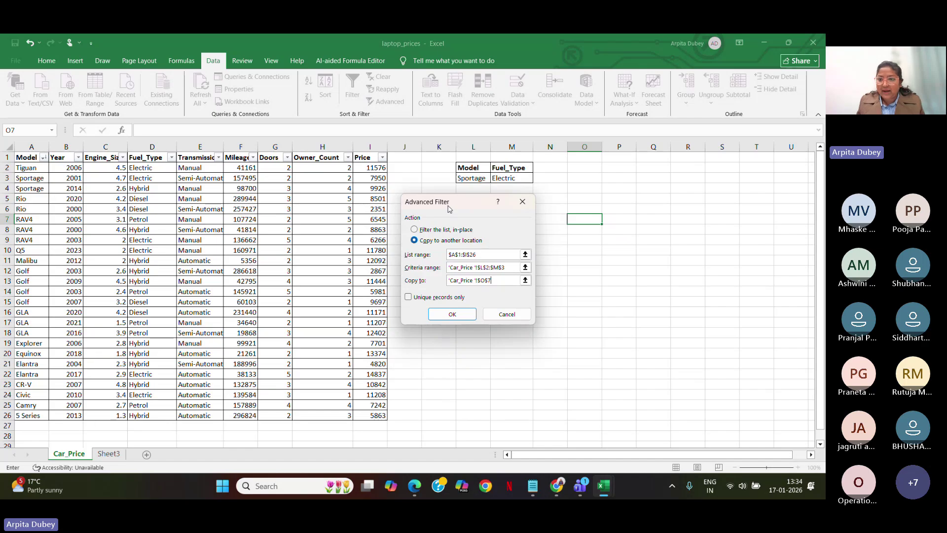
pyautogui.click(452, 314)
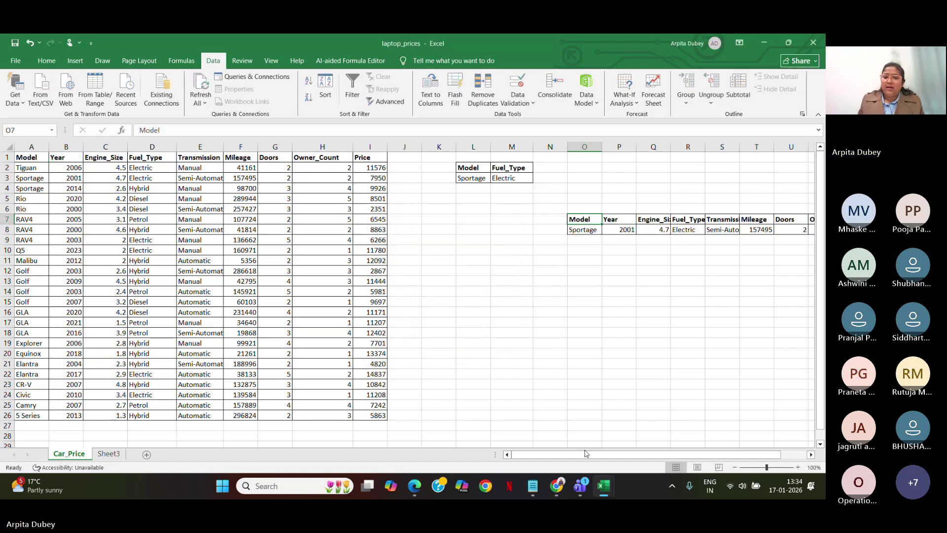
pyautogui.moveTo(572, 456); pyautogui.dragTo(598, 456)
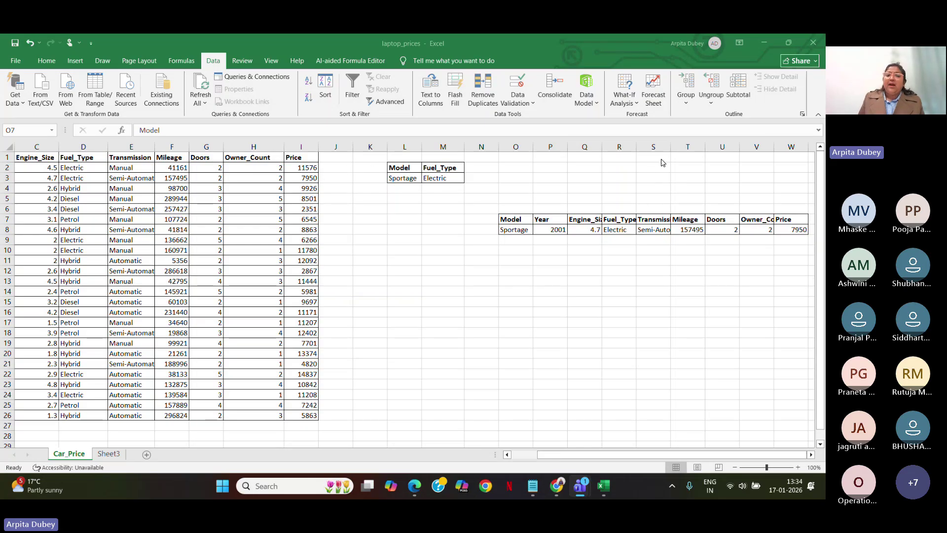
pyautogui.click(558, 462)
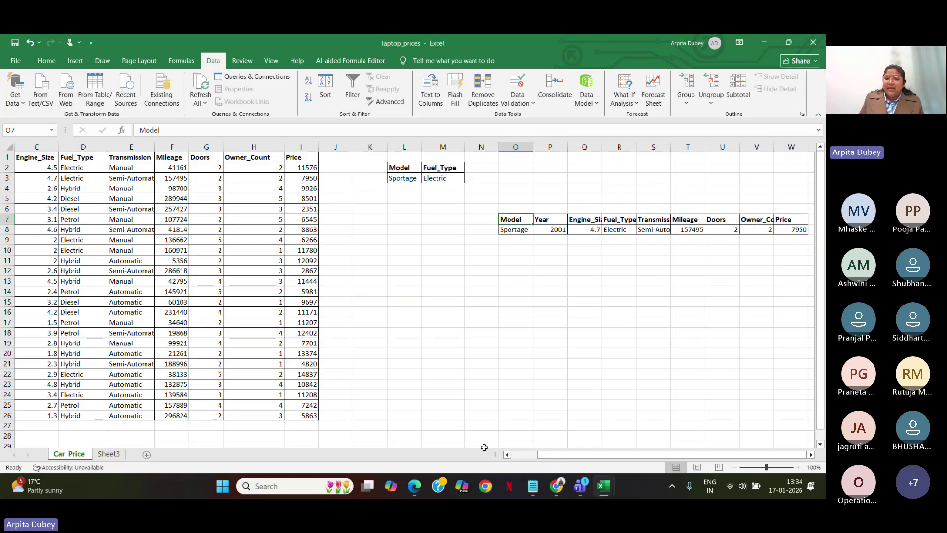
# Delete columns L through X to remove the criteria block and the extracted records
pyautogui.hscroll(-2, 484, 447)
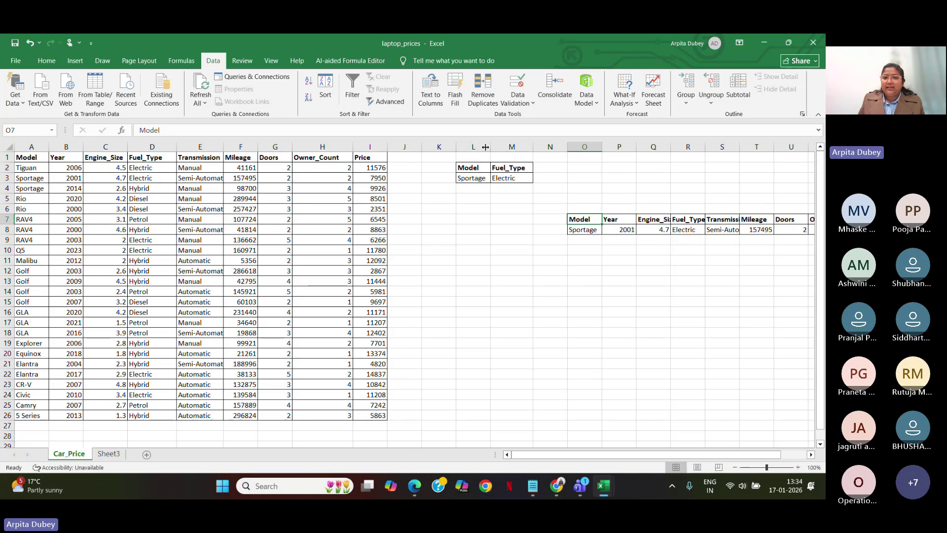
pyautogui.moveTo(485, 147); pyautogui.dragTo(715, 143)
pyautogui.moveTo(824, 146); pyautogui.dragTo(717, 143)
pyautogui.rightClick(712, 152)
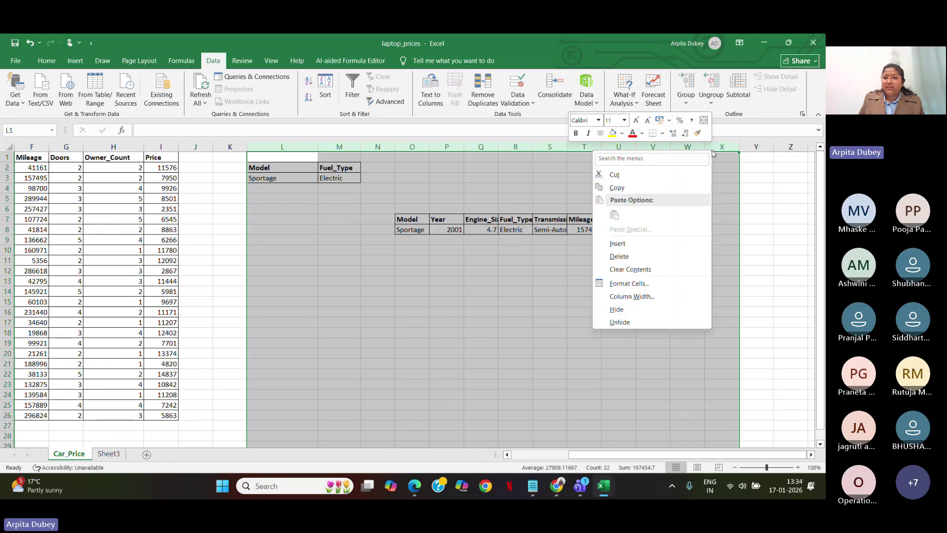
pyautogui.click(646, 257)
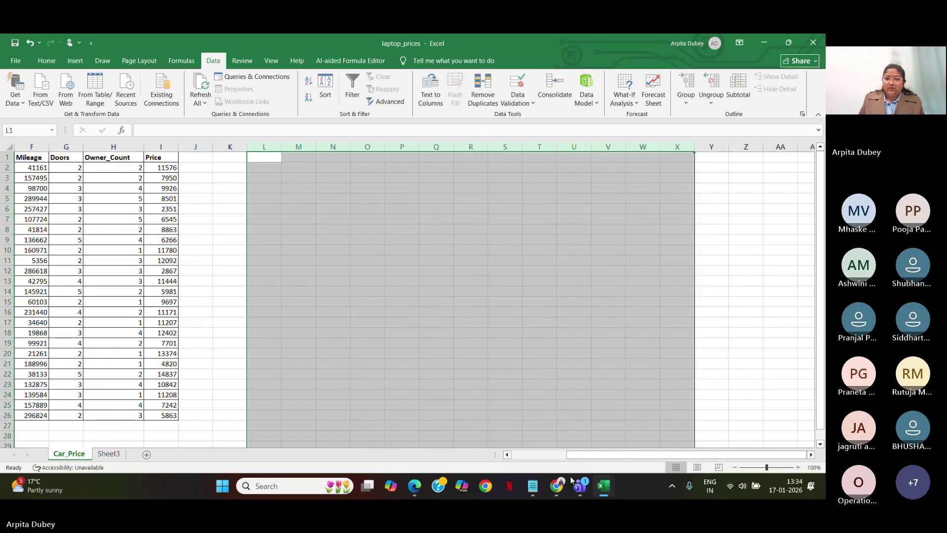
pyautogui.moveTo(577, 455); pyautogui.dragTo(516, 456)
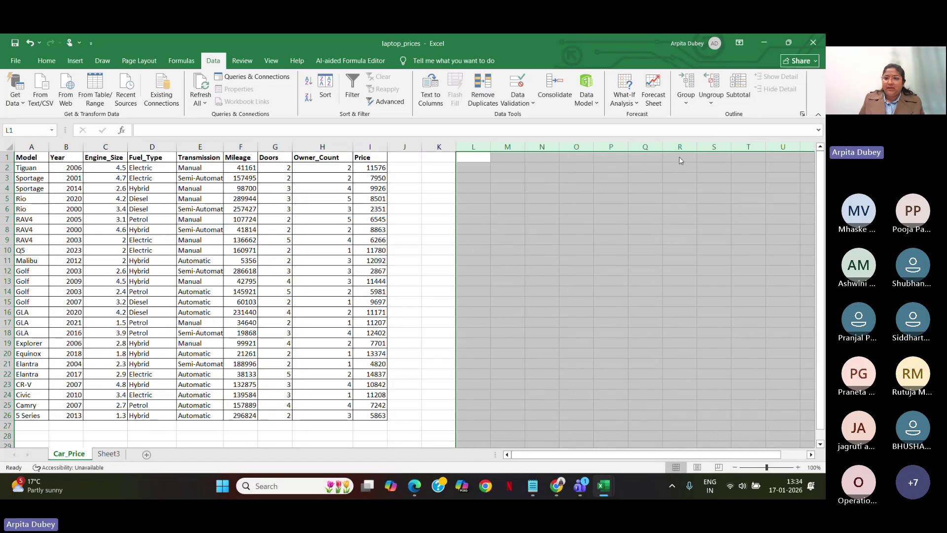
pyautogui.click(811, 157)
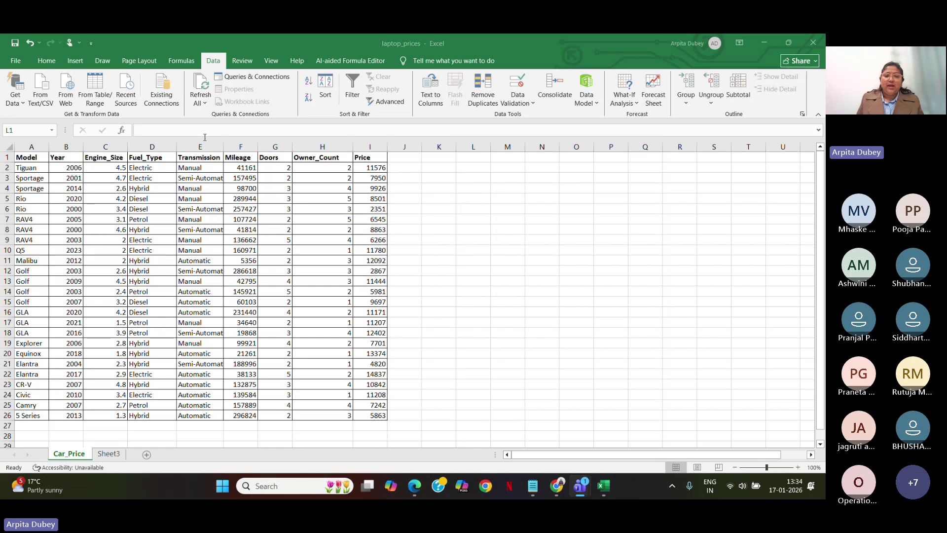
# Copy the Price header into L1 and enter the criterion >10000 in L2 beneath it
pyautogui.click(378, 159)
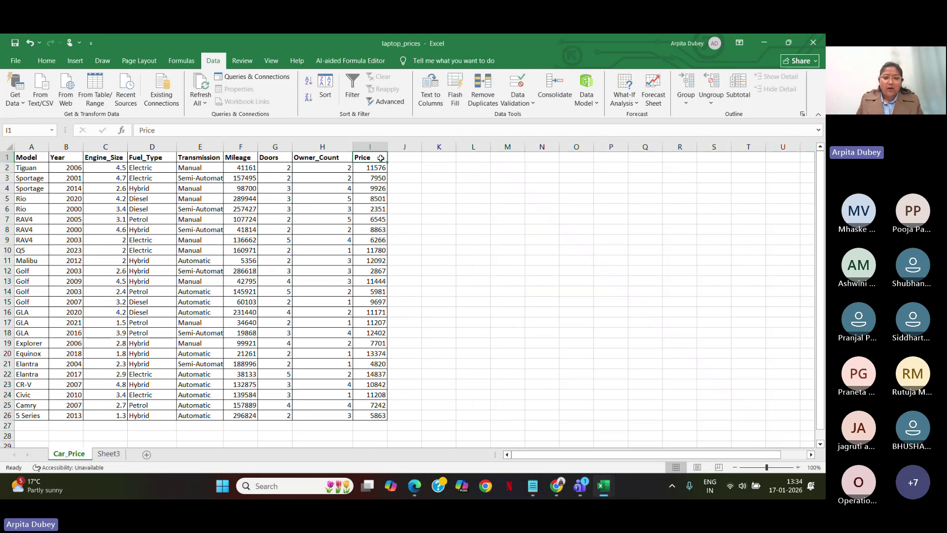
pyautogui.hotkey('ctrl', 'c')
pyautogui.click(469, 159)
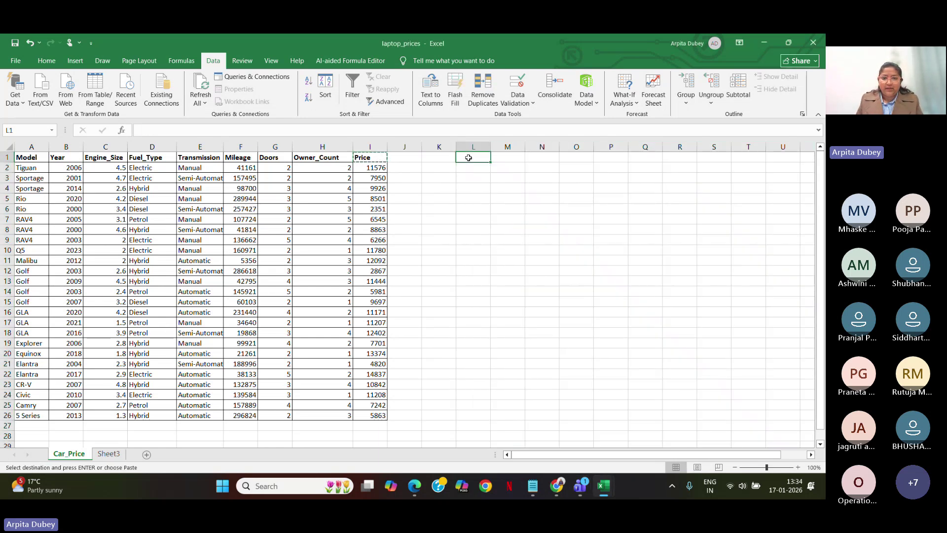
pyautogui.hotkey('ctrl', 'v')
pyautogui.click(470, 170)
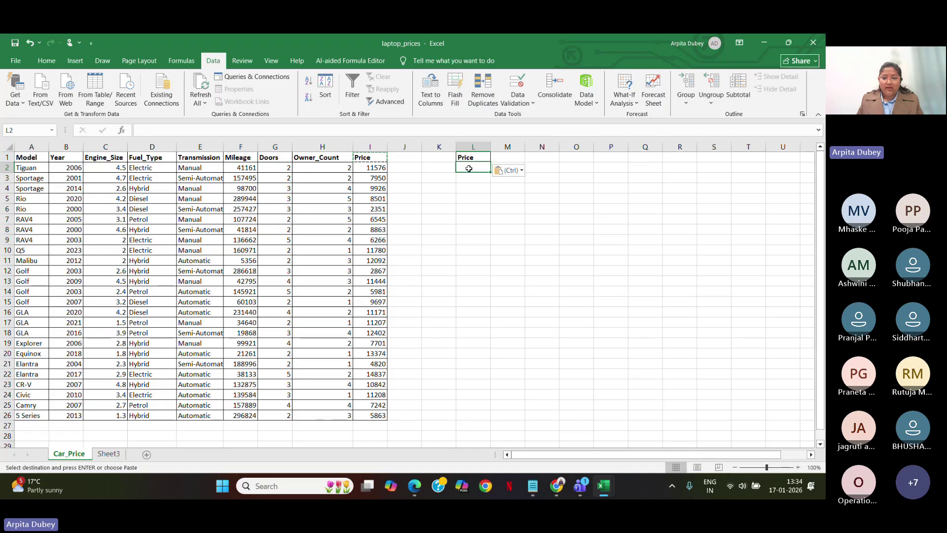
pyautogui.write('>')
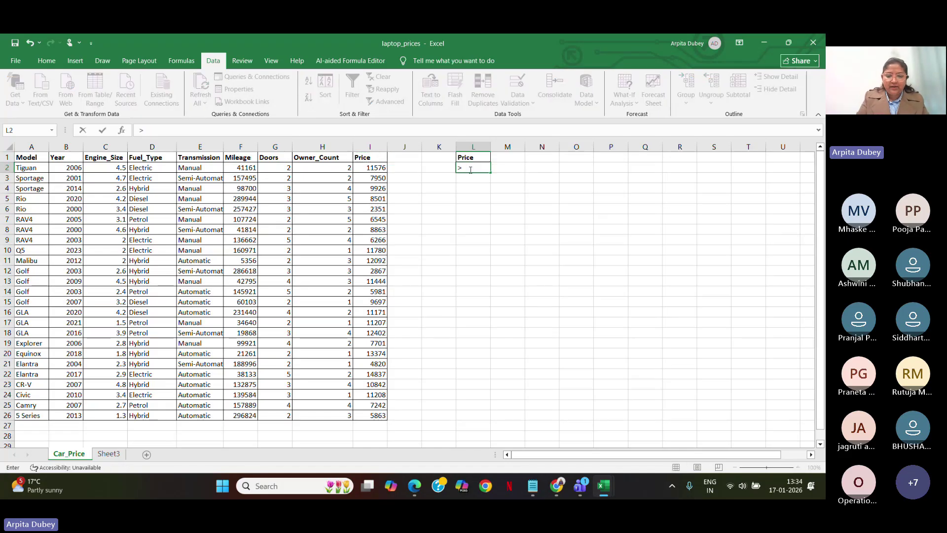
pyautogui.write('10000')
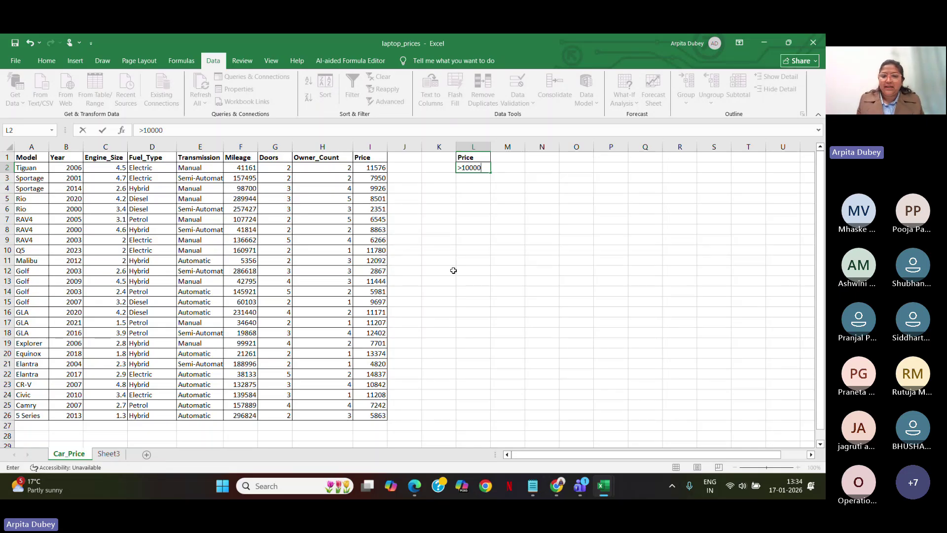
pyautogui.moveTo(572, 203); pyautogui.dragTo(574, 210)
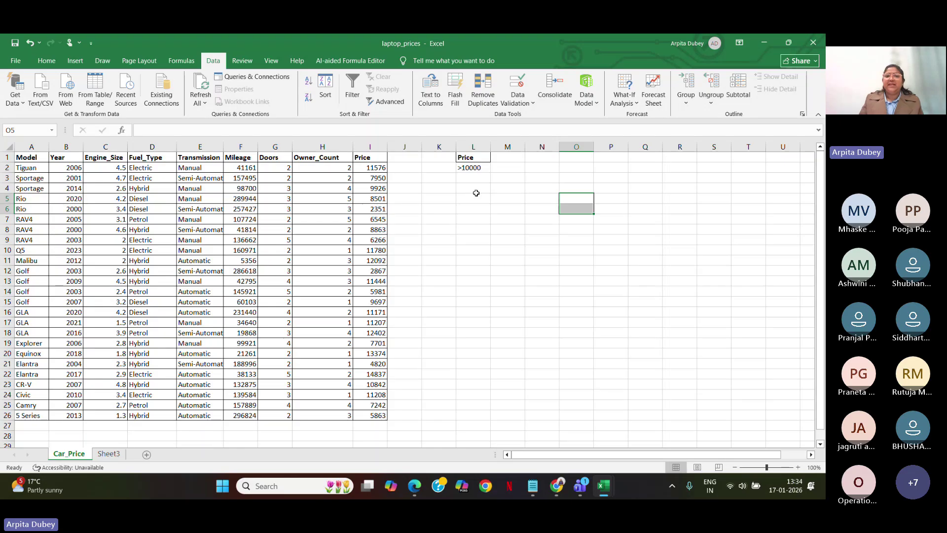
# Start an Advanced Filter on the car list A1:I26 with L1:L2 as the criteria range
pyautogui.click(385, 102)
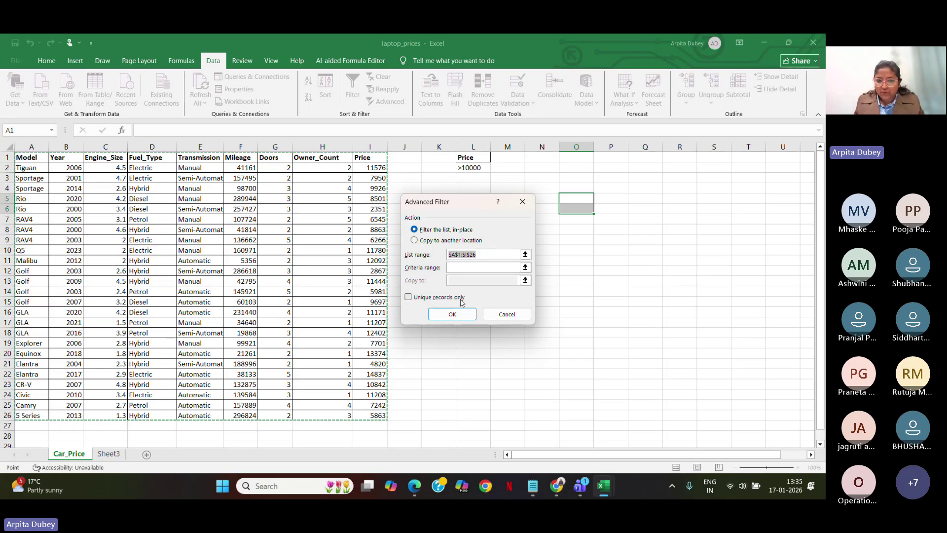
pyautogui.click(527, 268)
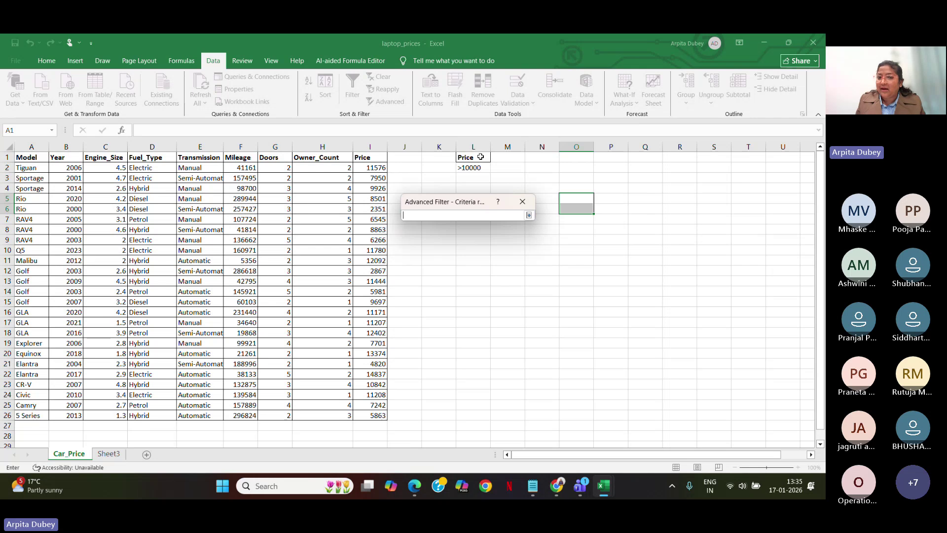
pyautogui.moveTo(481, 157); pyautogui.dragTo(479, 172)
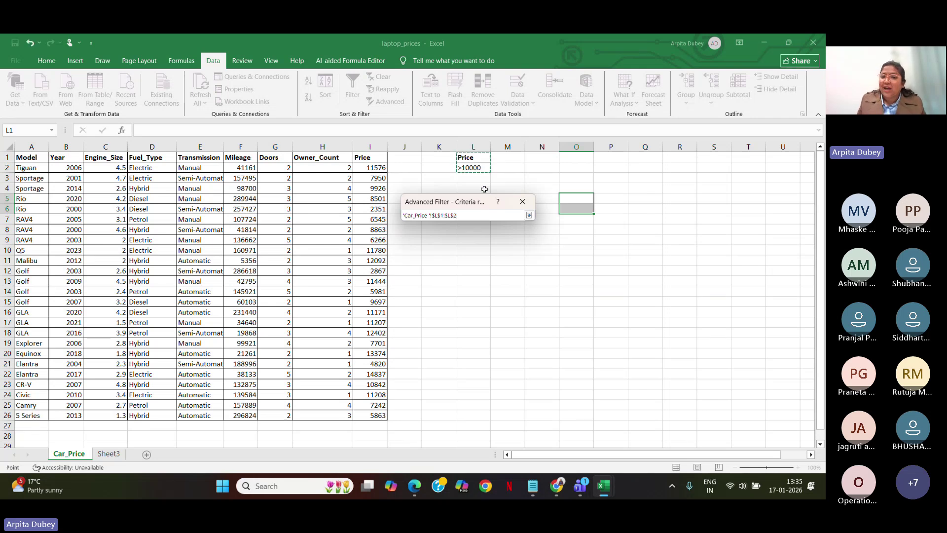
pyautogui.click(529, 216)
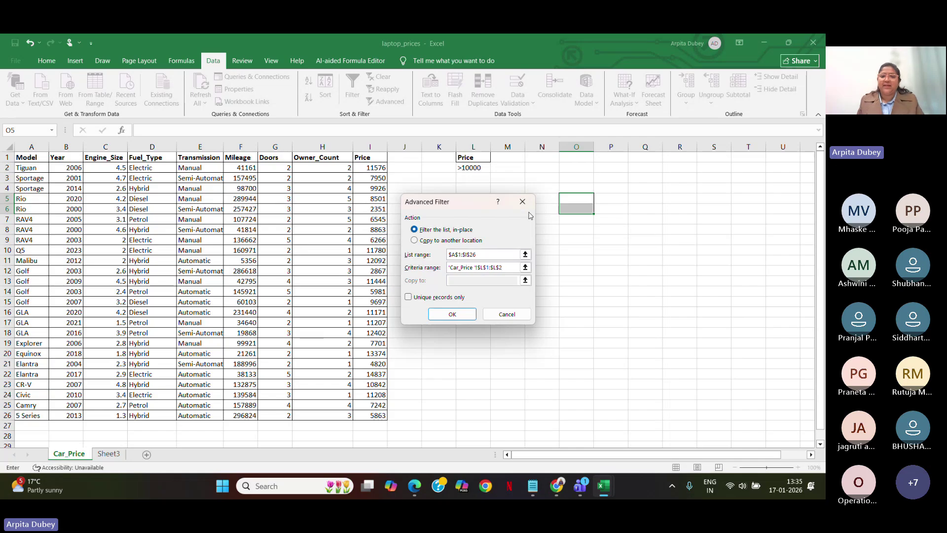
# Output the filtered records to another location starting at N8 and run the Advanced Filter
pyautogui.click(433, 241)
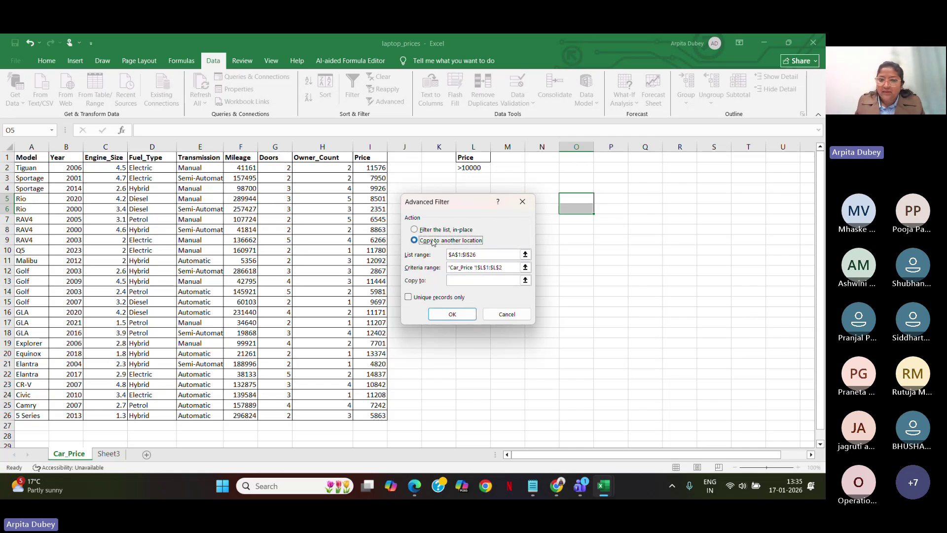
pyautogui.click(525, 281)
pyautogui.click(542, 230)
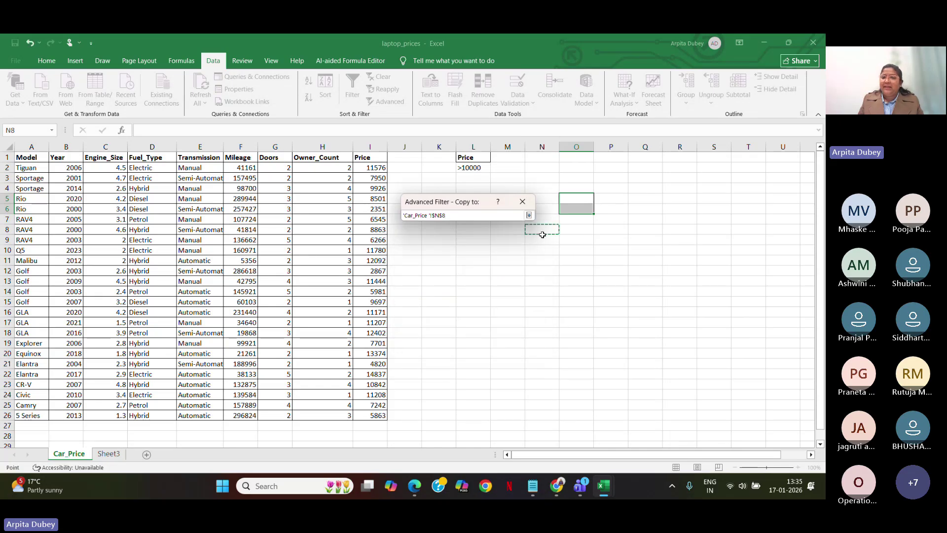
pyautogui.click(530, 216)
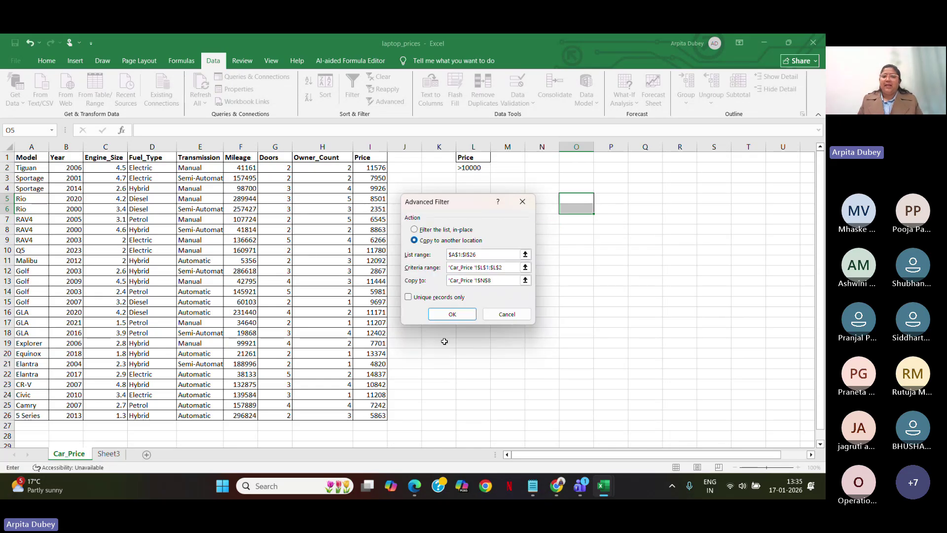
pyautogui.click(452, 315)
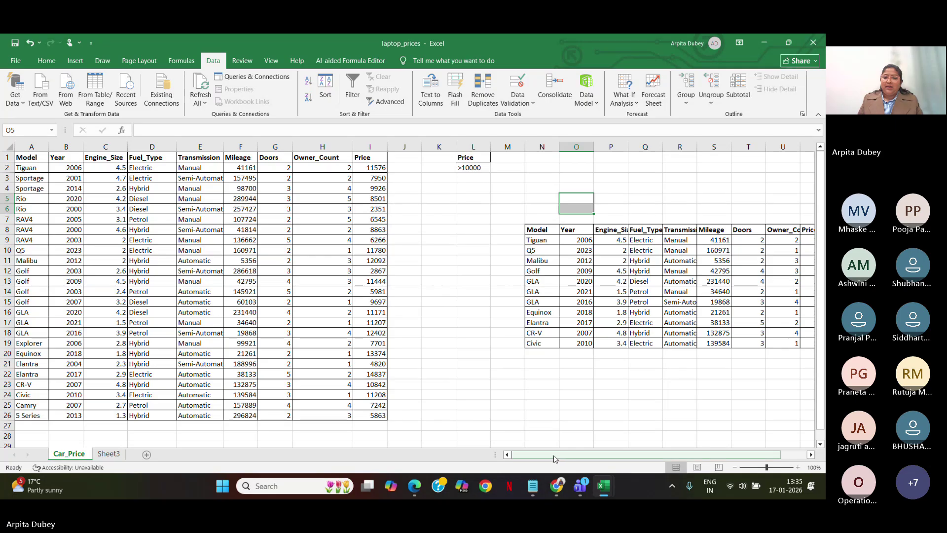
pyautogui.moveTo(562, 455); pyautogui.dragTo(589, 458)
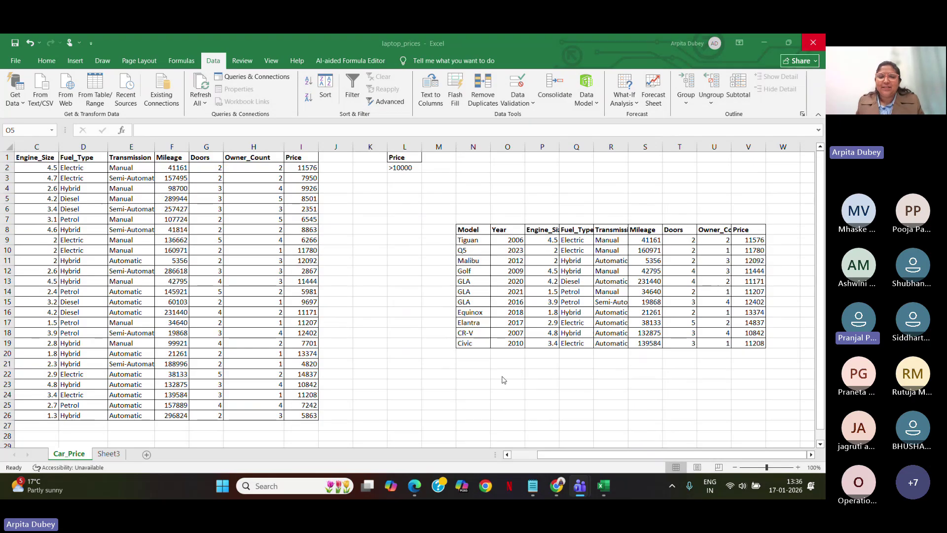
# Delete columns L through V to remove the Price criterion and the extracted records
pyautogui.doubleClick(507, 455)
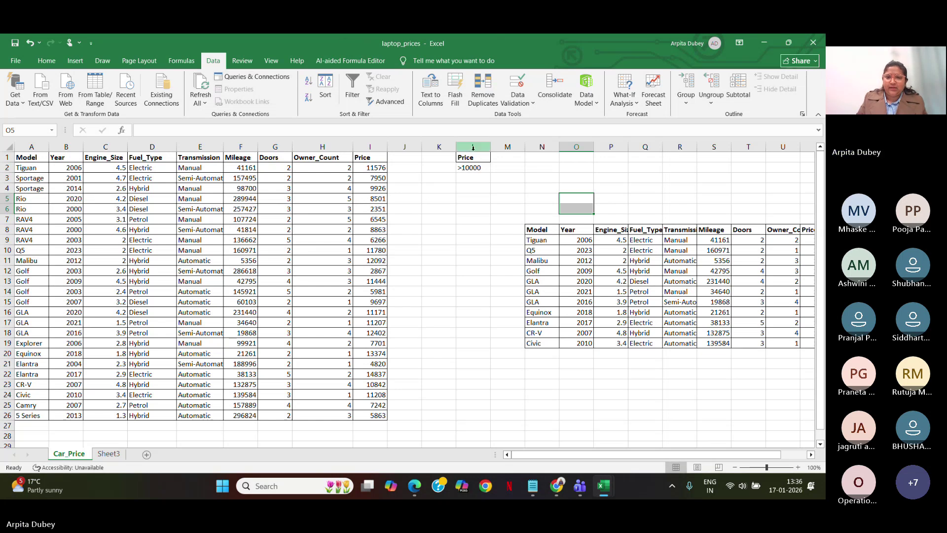
pyautogui.moveTo(473, 146); pyautogui.dragTo(685, 146)
pyautogui.rightClick(685, 147)
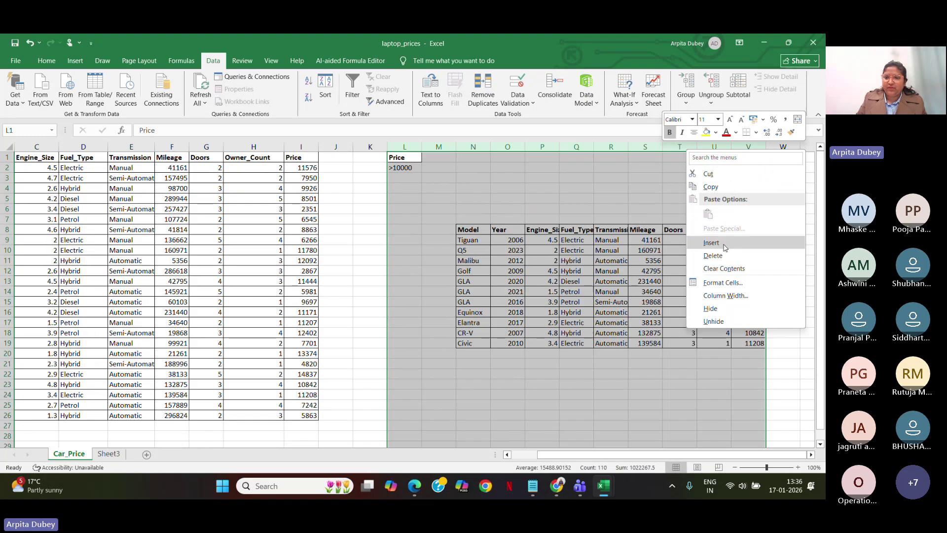
pyautogui.click(701, 256)
pyautogui.moveTo(543, 455); pyautogui.dragTo(516, 454)
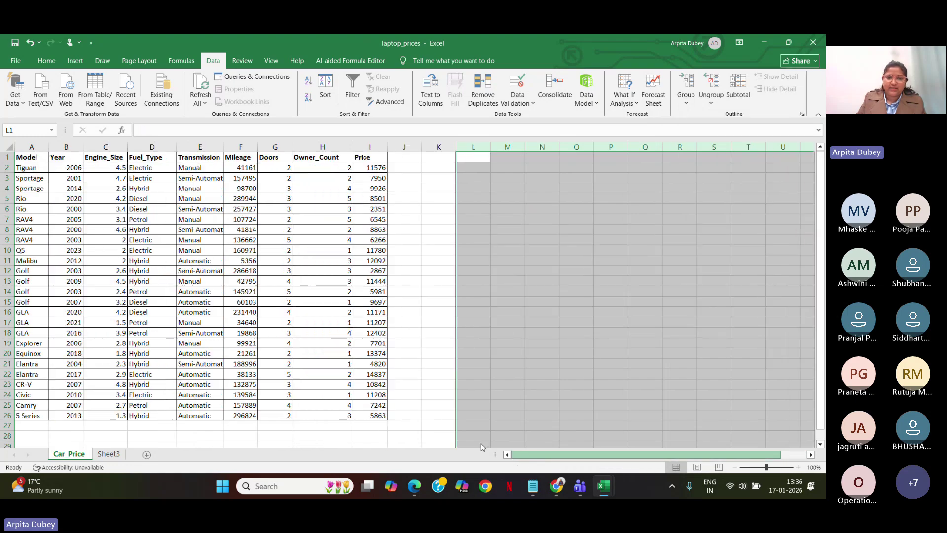
pyautogui.click(47, 61)
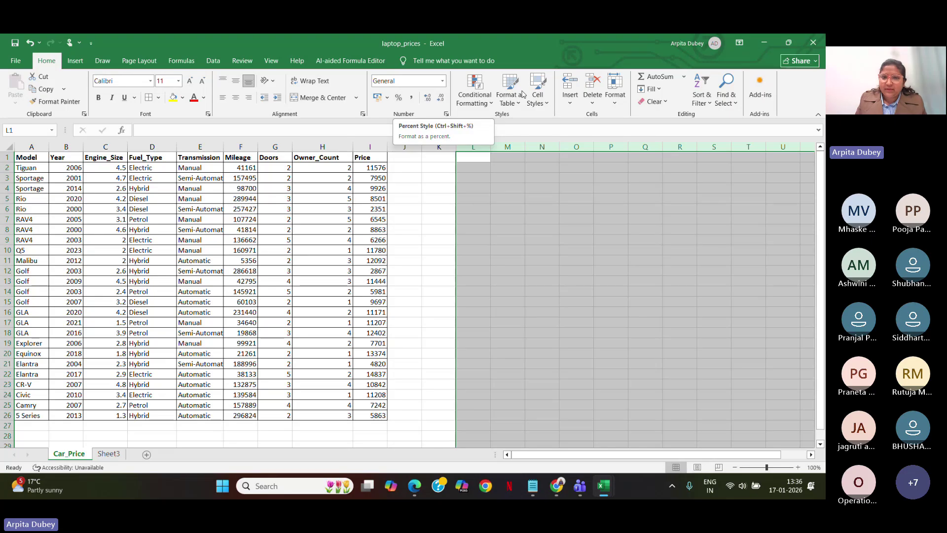
pyautogui.click(460, 106)
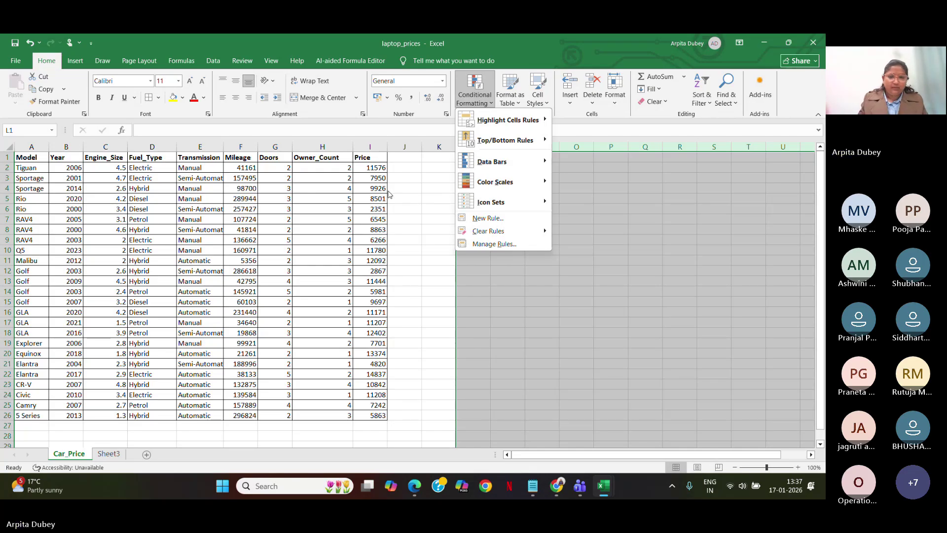
pyautogui.click(524, 331)
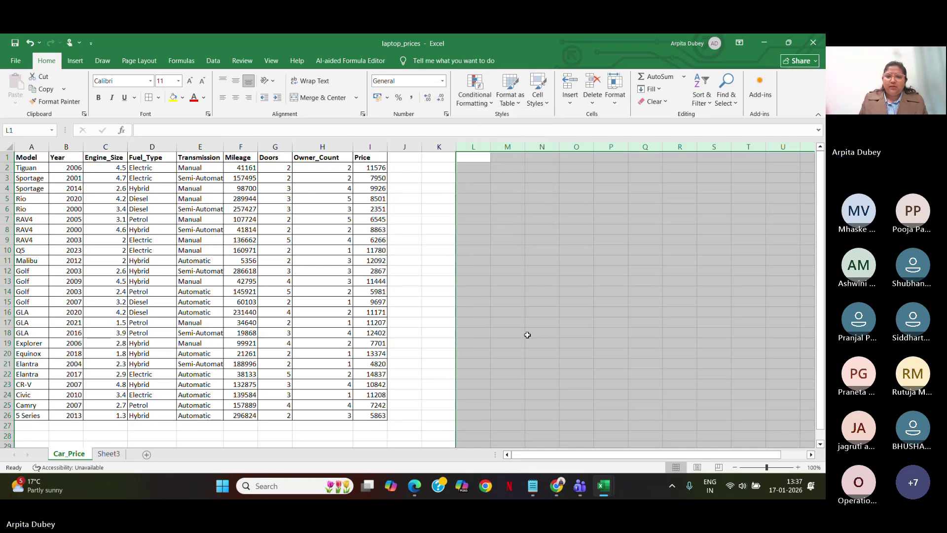
pyautogui.click(530, 261)
pyautogui.click(461, 198)
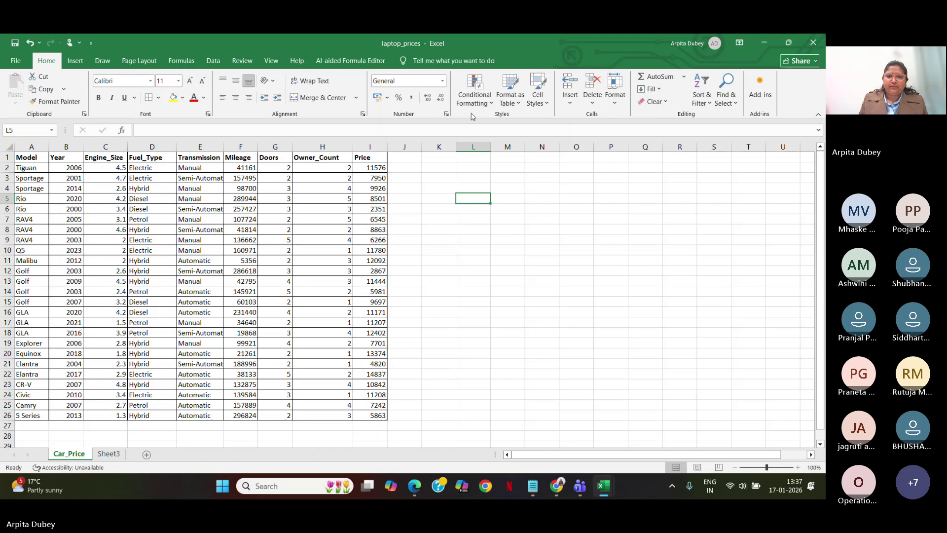
pyautogui.click(474, 99)
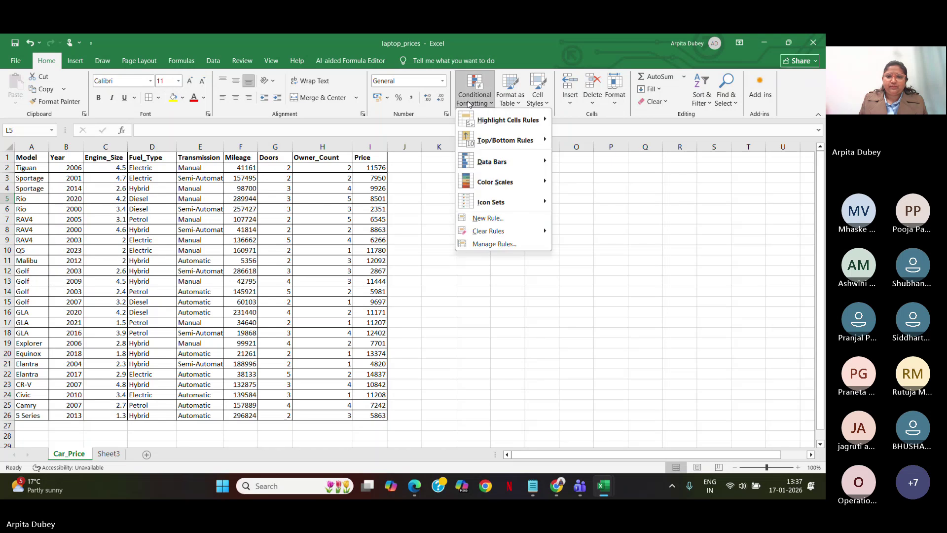
pyautogui.click(509, 223)
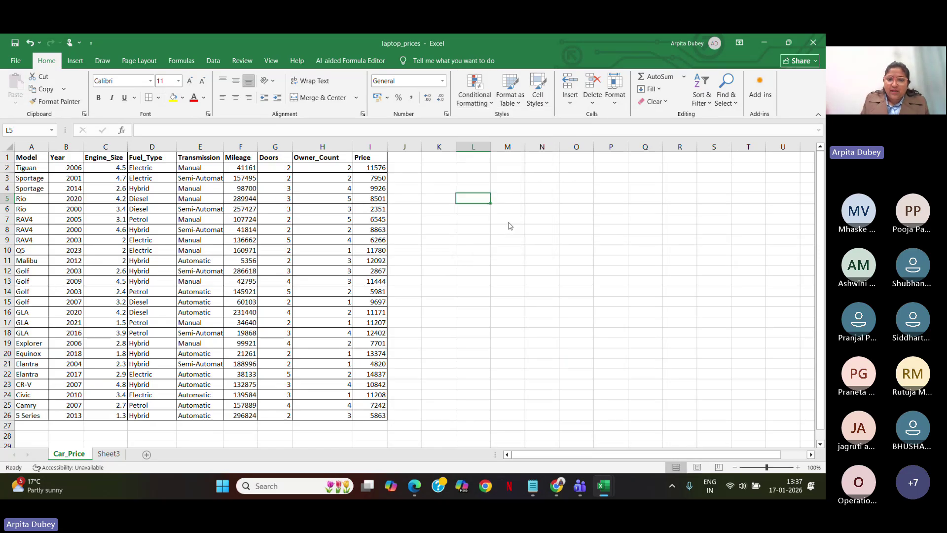
pyautogui.click(582, 173)
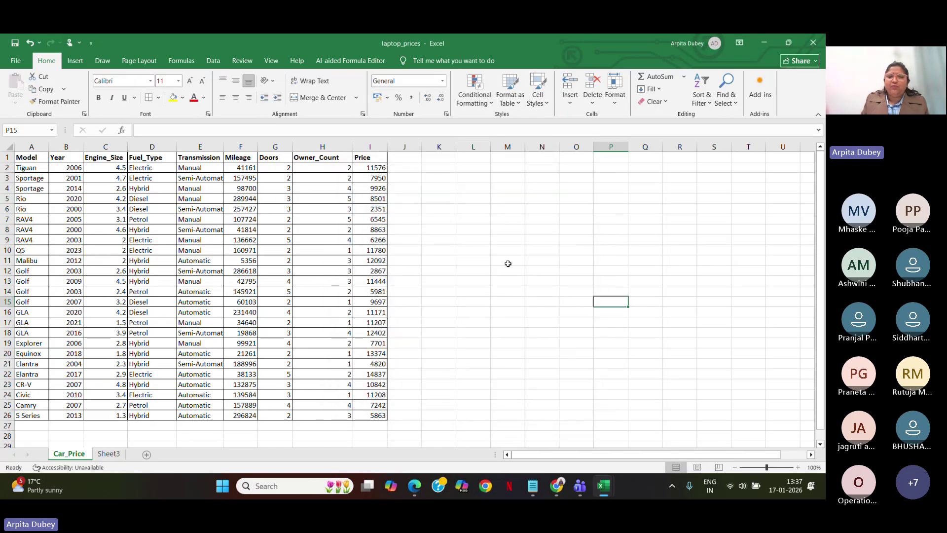
pyautogui.click(439, 200)
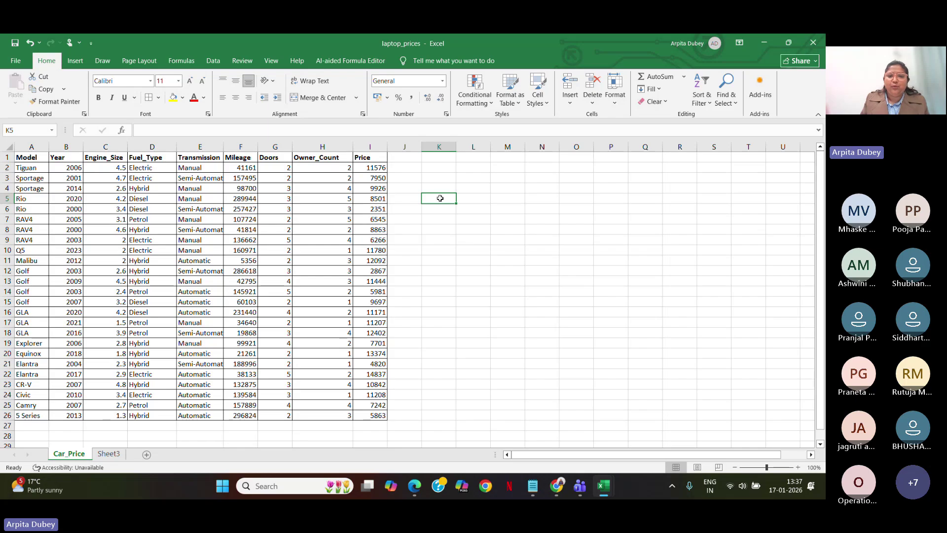
# Copy the Model header from A1 into cell K5
pyautogui.click(34, 157)
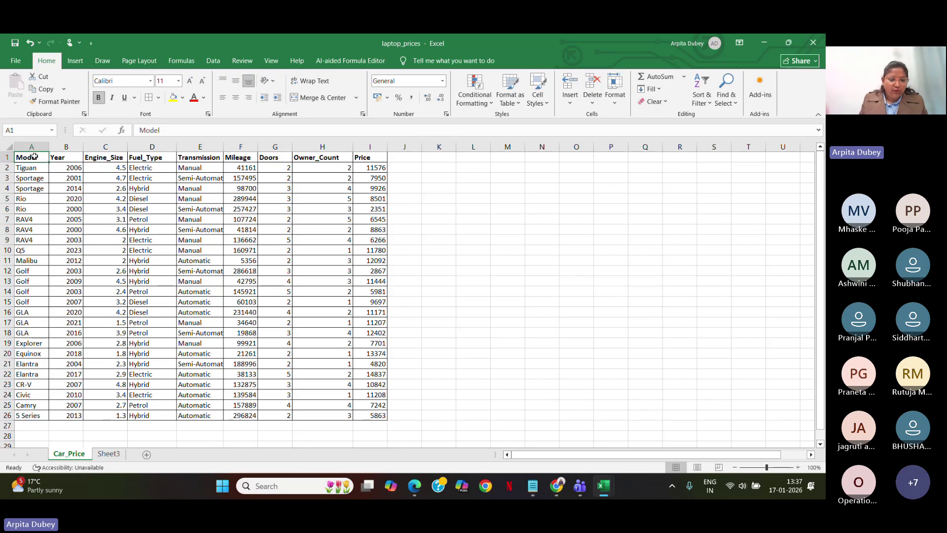
pyautogui.hotkey('ctrl', 'c')
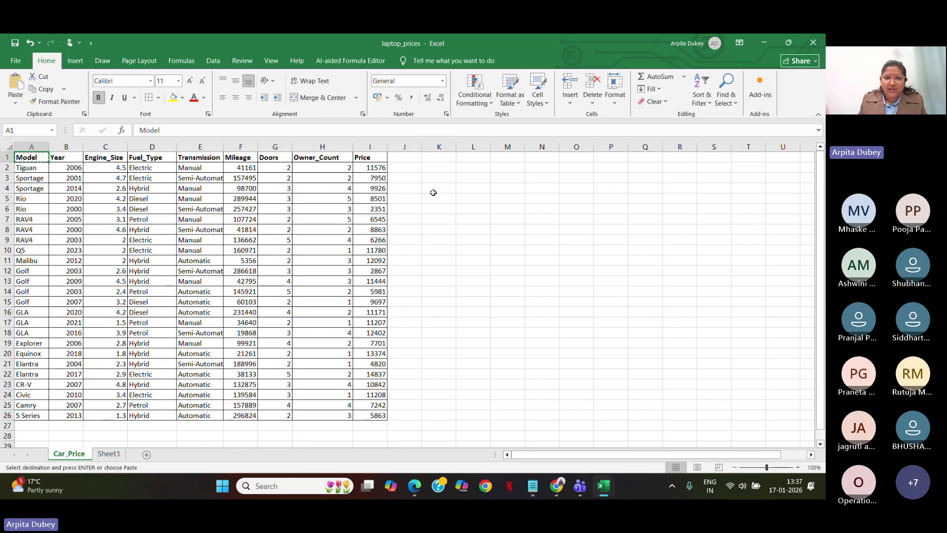
pyautogui.click(440, 202)
pyautogui.hotkey('ctrl', 'v')
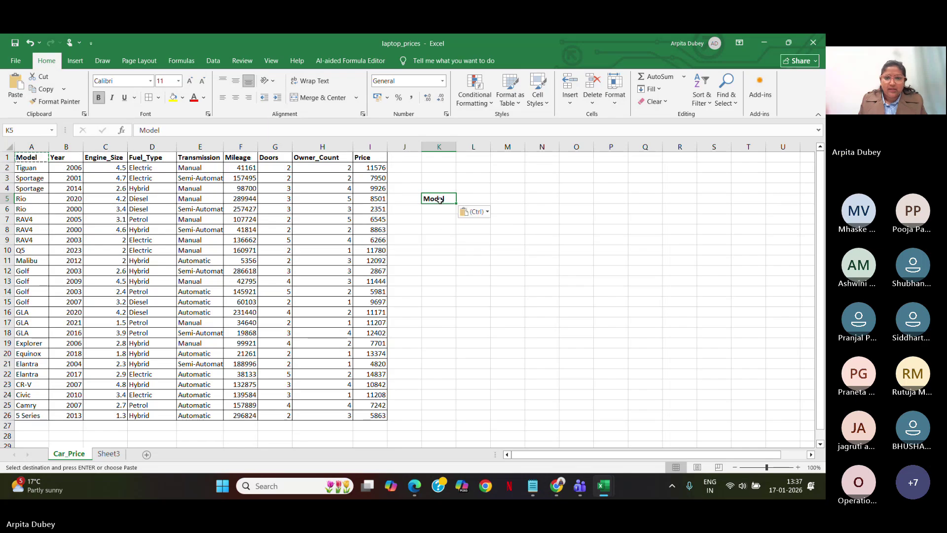
# Add a List data validation to K6 with A2:A26 as its source, and choose Rio from the resulting drop-down
pyautogui.click(438, 209)
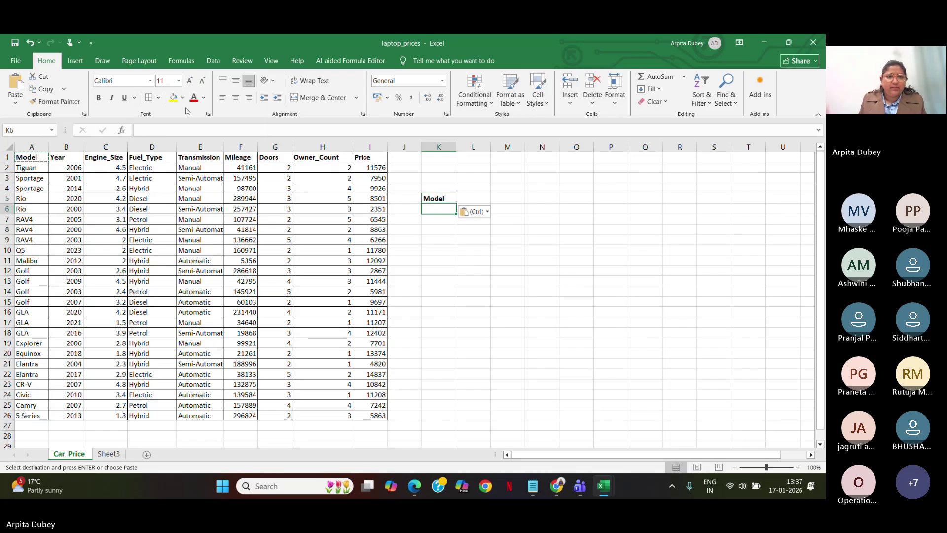
pyautogui.click(204, 61)
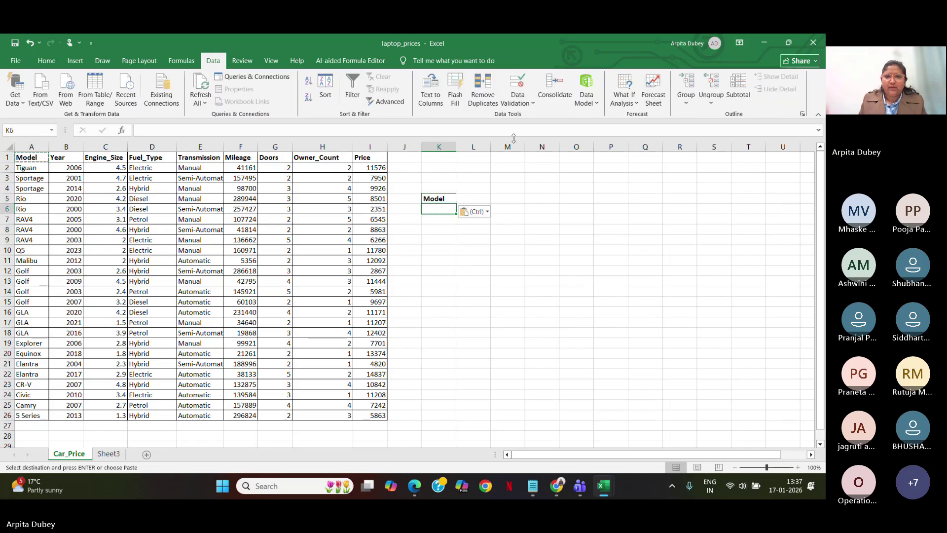
pyautogui.click(518, 103)
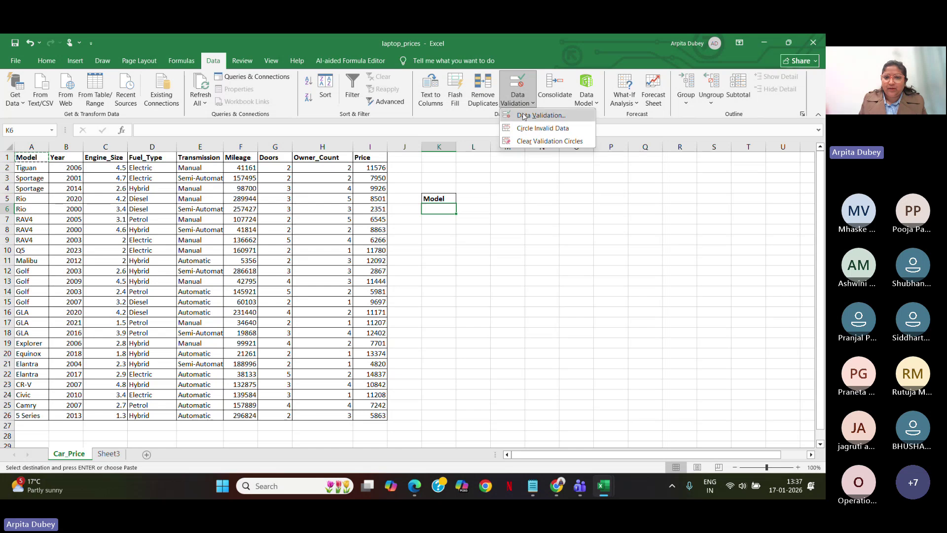
pyautogui.click(524, 116)
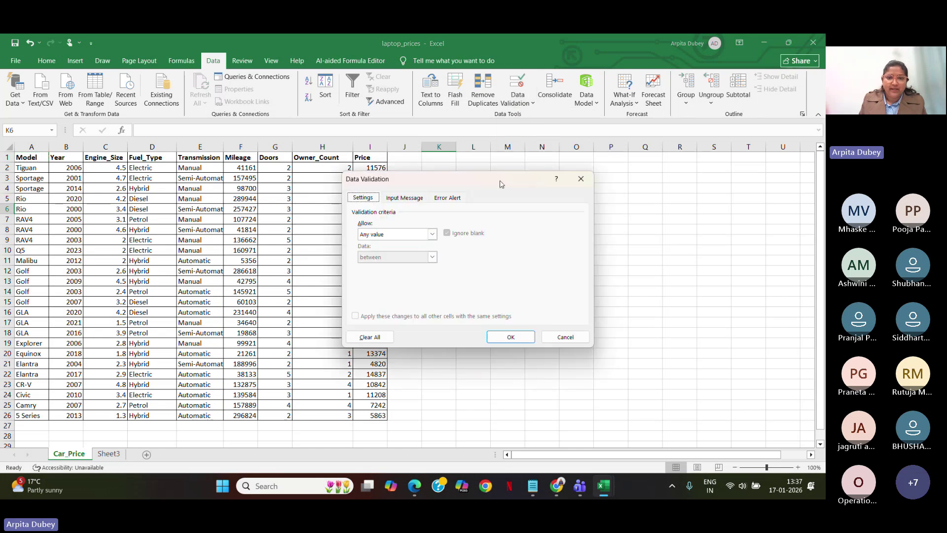
pyautogui.click(433, 235)
pyautogui.click(373, 266)
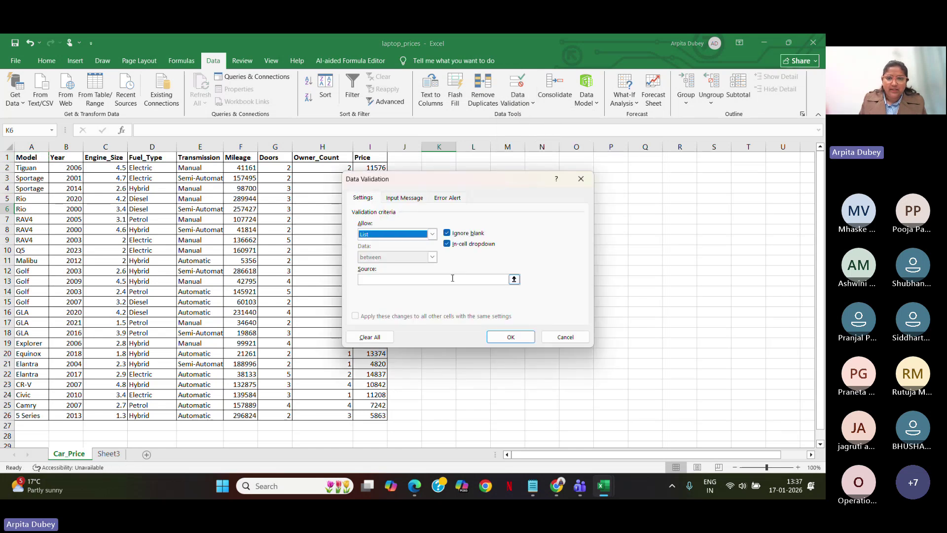
pyautogui.click(516, 278)
pyautogui.moveTo(43, 169); pyautogui.dragTo(40, 416)
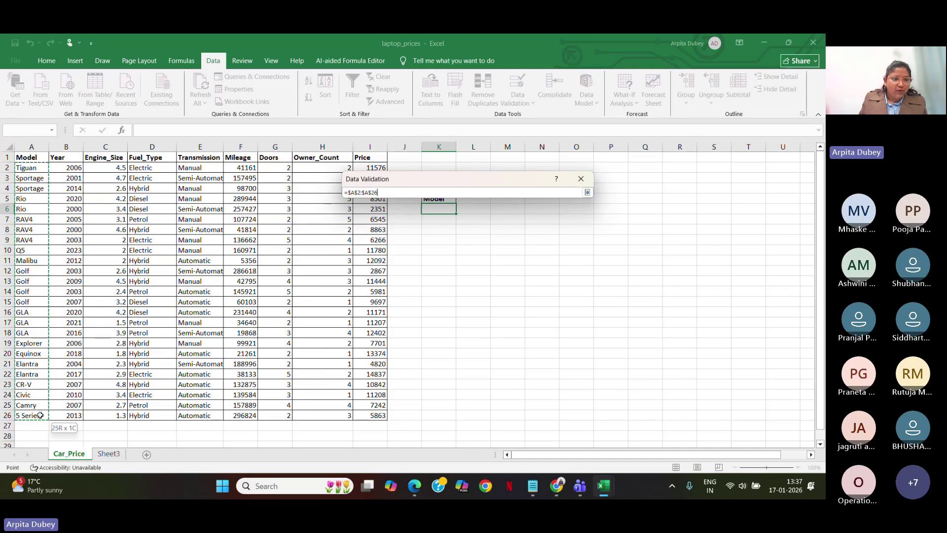
pyautogui.click(587, 193)
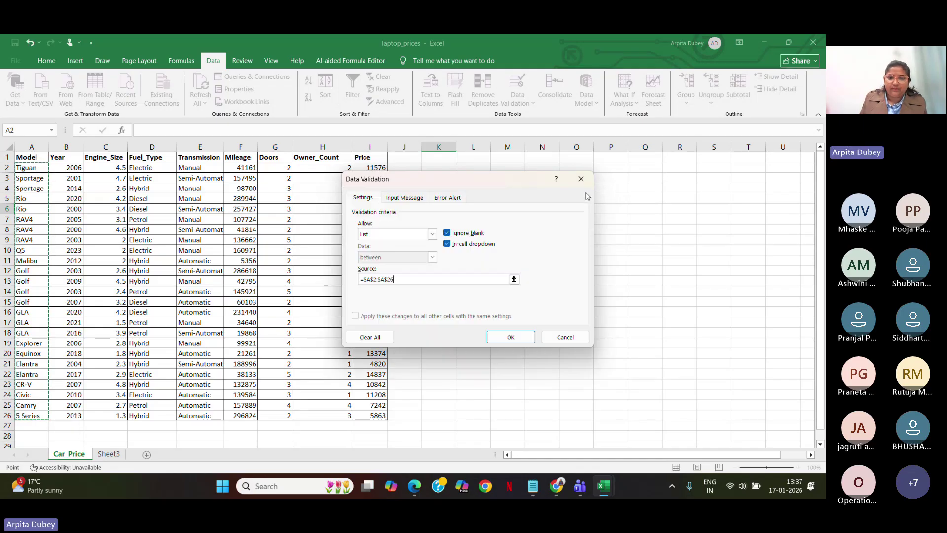
pyautogui.click(511, 336)
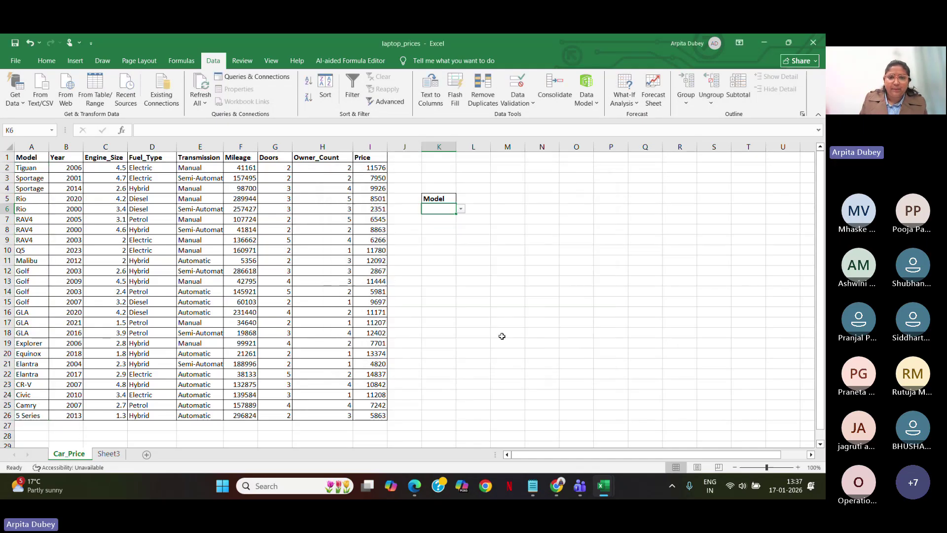
pyautogui.click(461, 209)
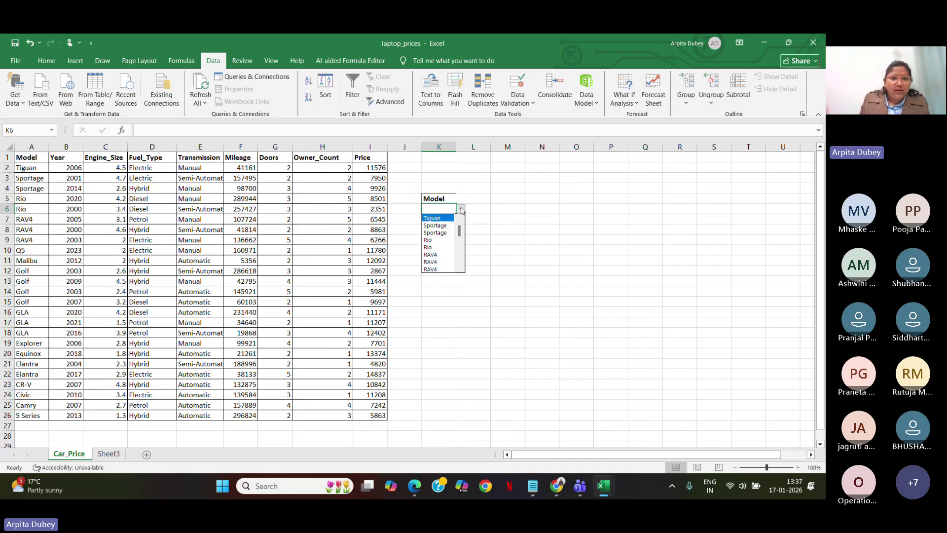
pyautogui.click(439, 240)
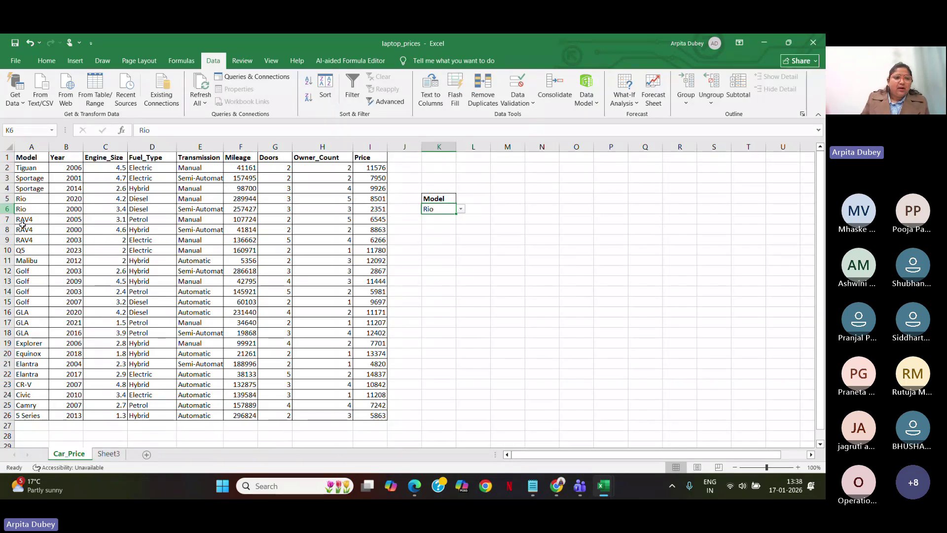
# Start a new conditional formatting rule for A2:I26 that uses a formula to determine which cells to format
pyautogui.moveTo(39, 168); pyautogui.dragTo(365, 413)
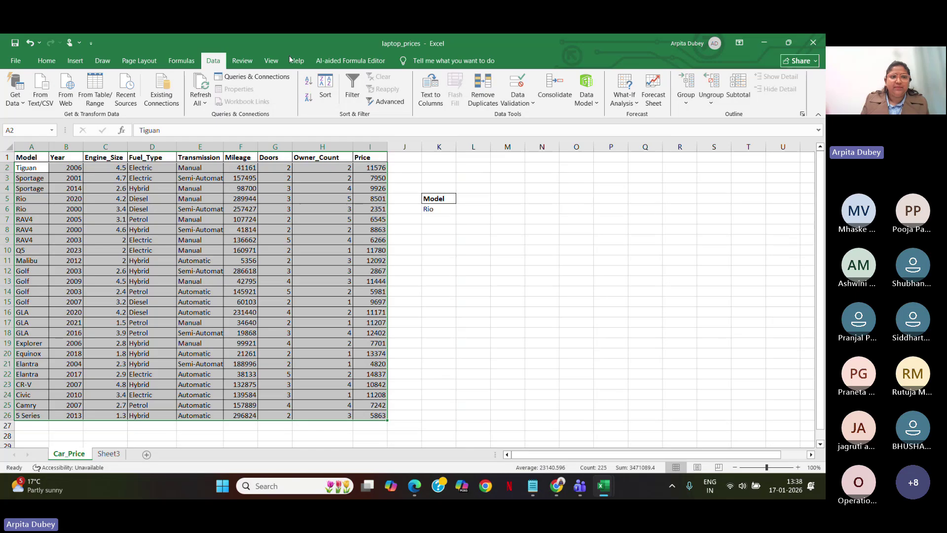
pyautogui.click(46, 61)
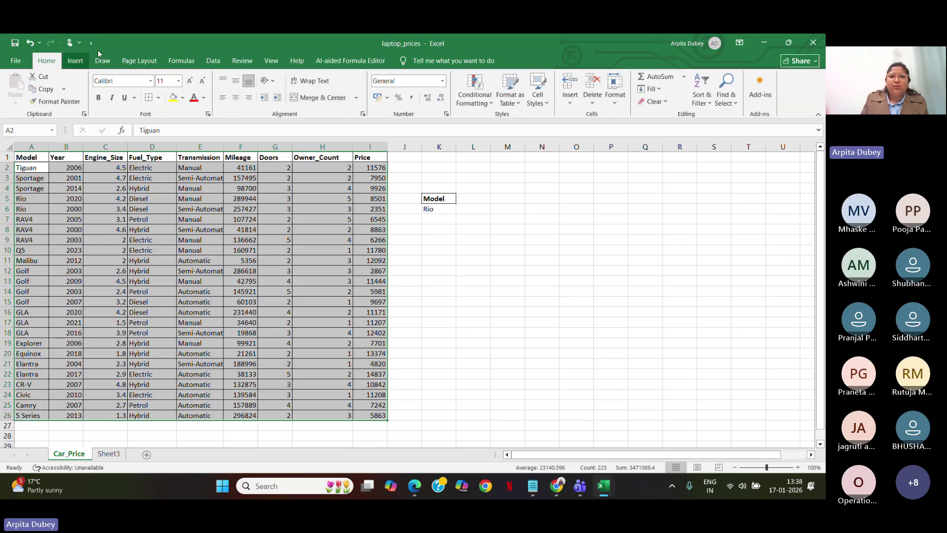
pyautogui.click(471, 102)
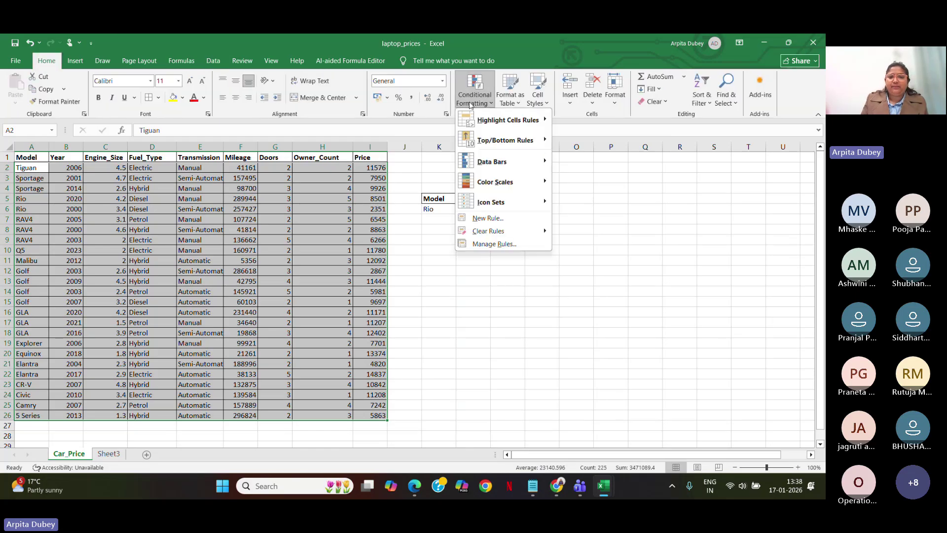
pyautogui.click(504, 218)
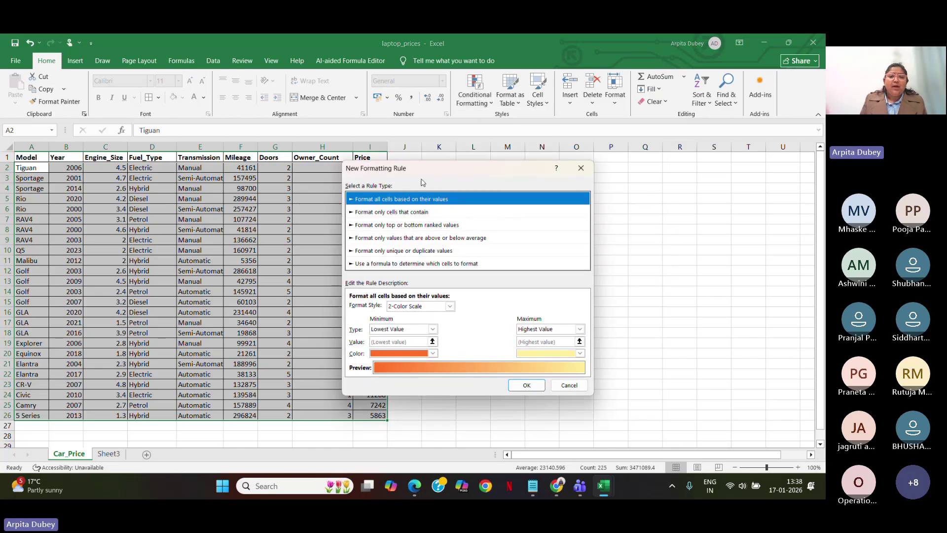
pyautogui.moveTo(424, 171); pyautogui.dragTo(388, 127)
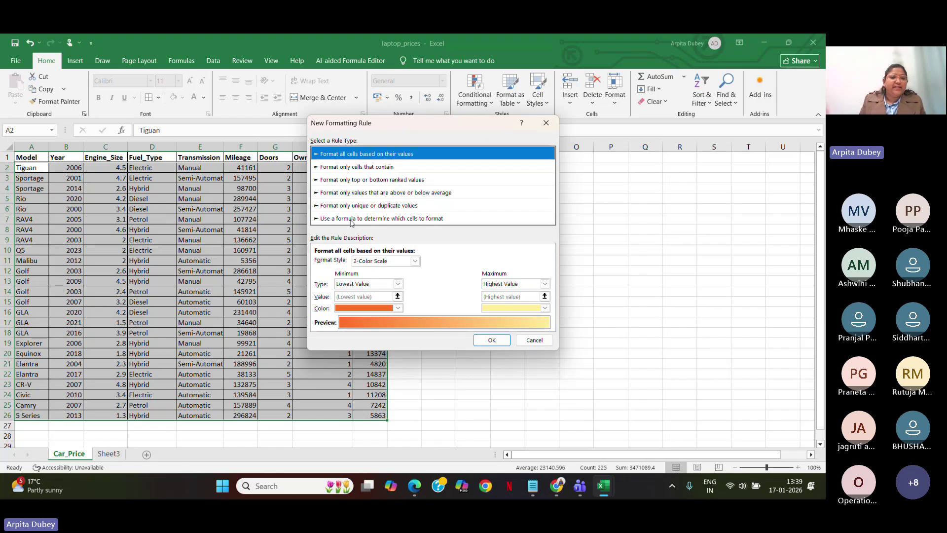
pyautogui.click(351, 218)
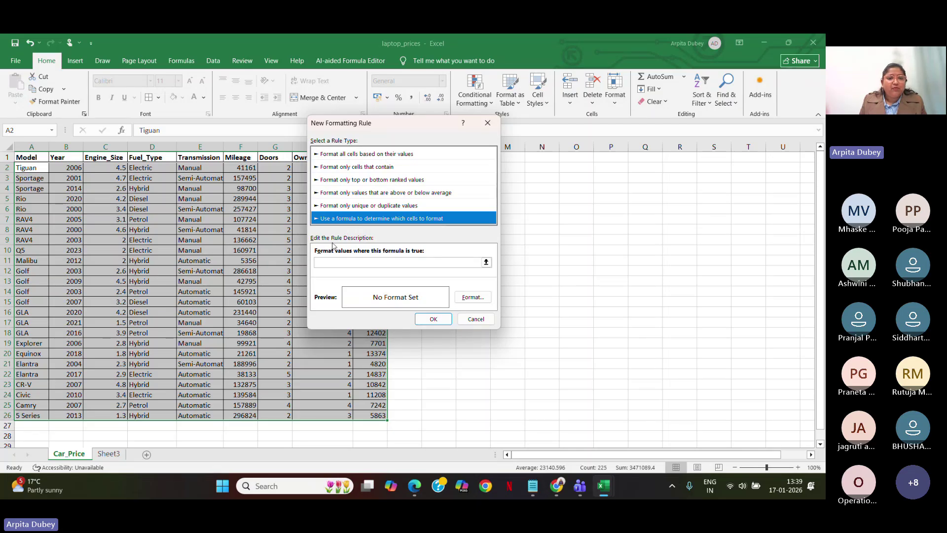
pyautogui.moveTo(379, 127); pyautogui.dragTo(569, 109)
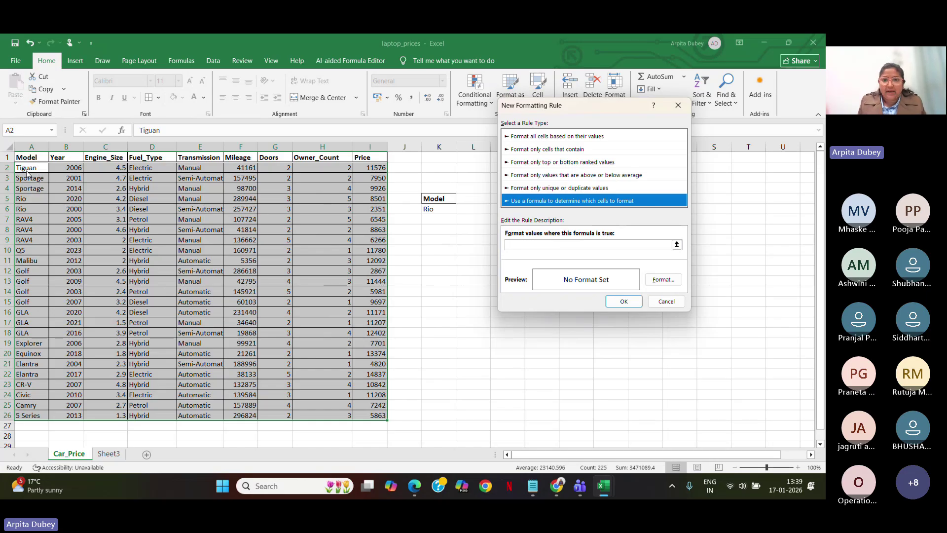
# Enter =$A2=$K$6 as the rule's formula so each row's model is compared with the drop-down selection
pyautogui.click(676, 245)
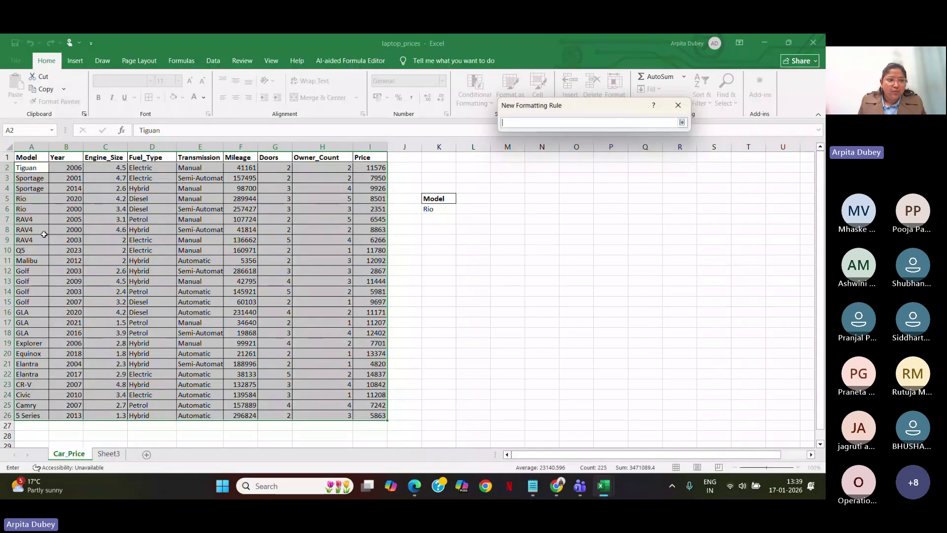
pyautogui.click(30, 168)
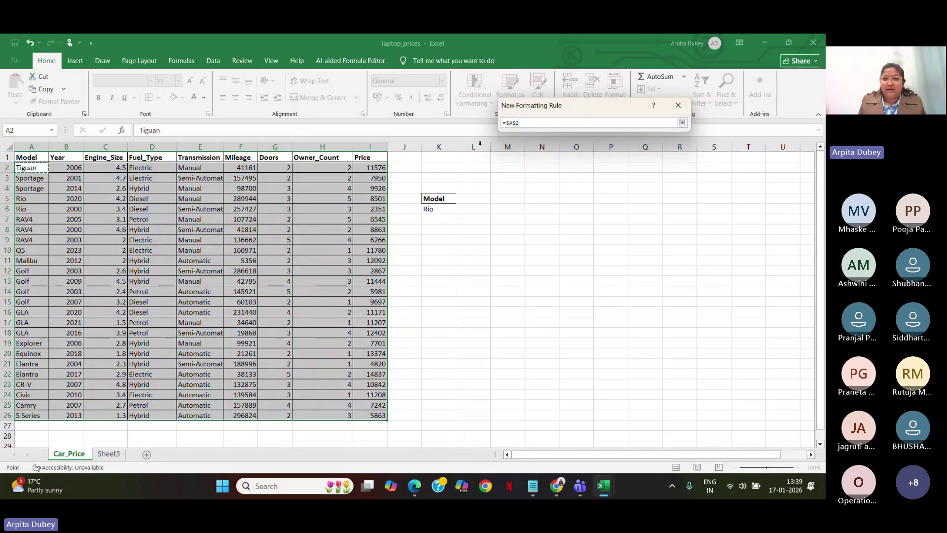
pyautogui.click(683, 123)
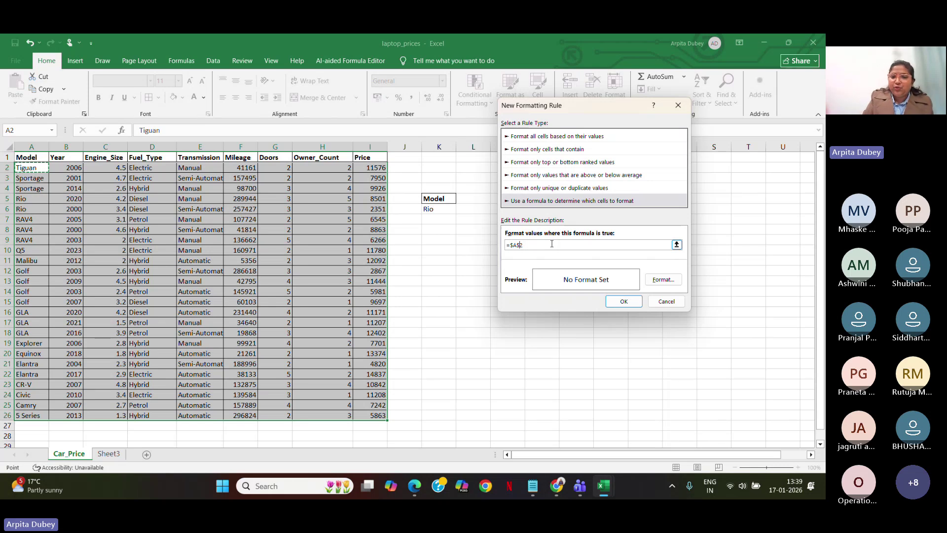
pyautogui.press('BackSpace')
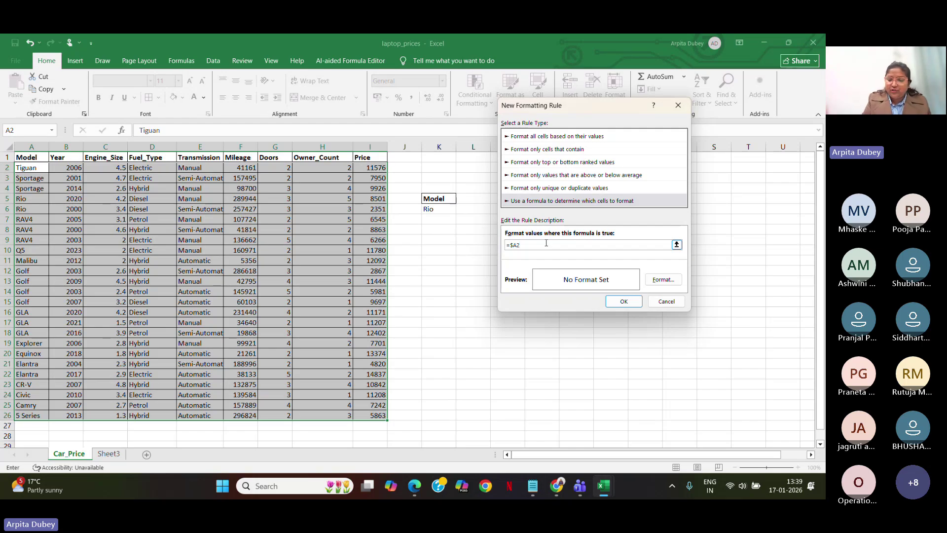
pyautogui.write('=')
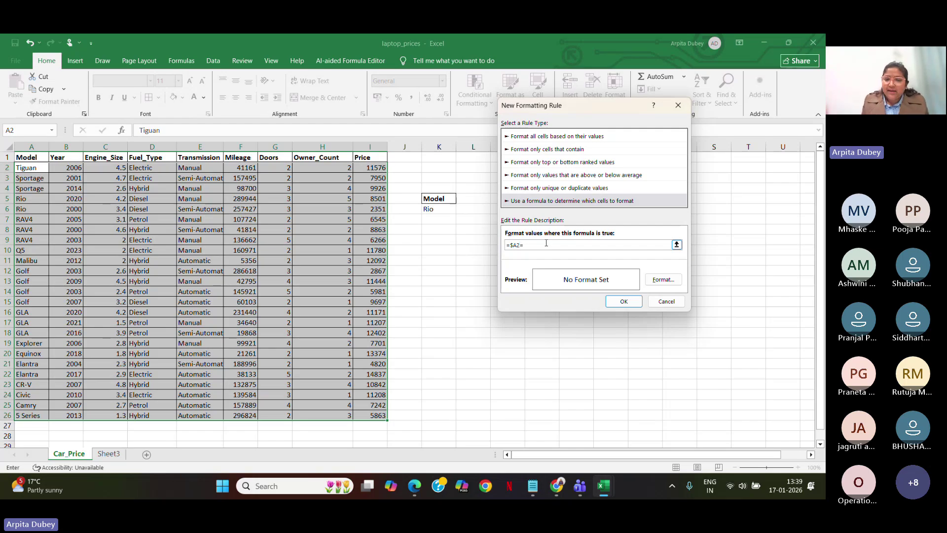
pyautogui.click(440, 209)
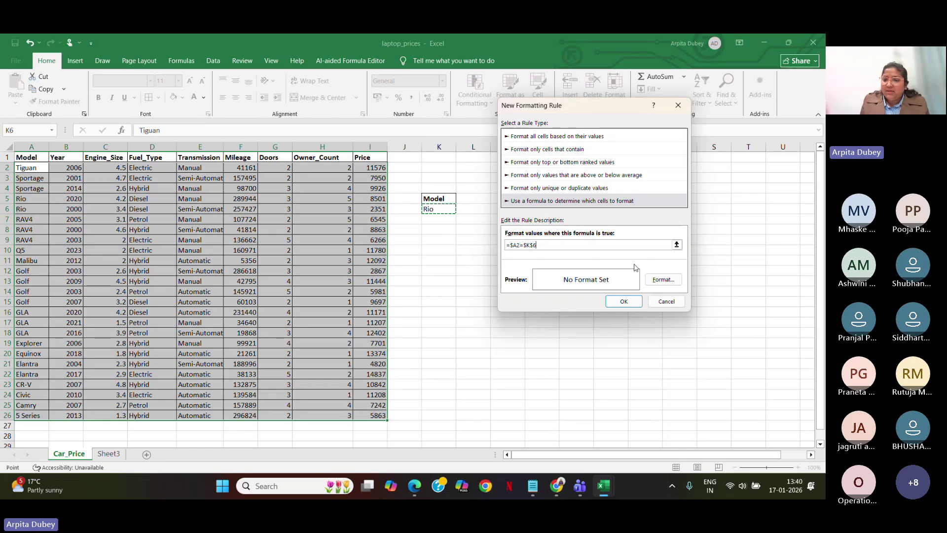
# Give the formatting rule a light green fill and apply it to the car data
pyautogui.click(661, 281)
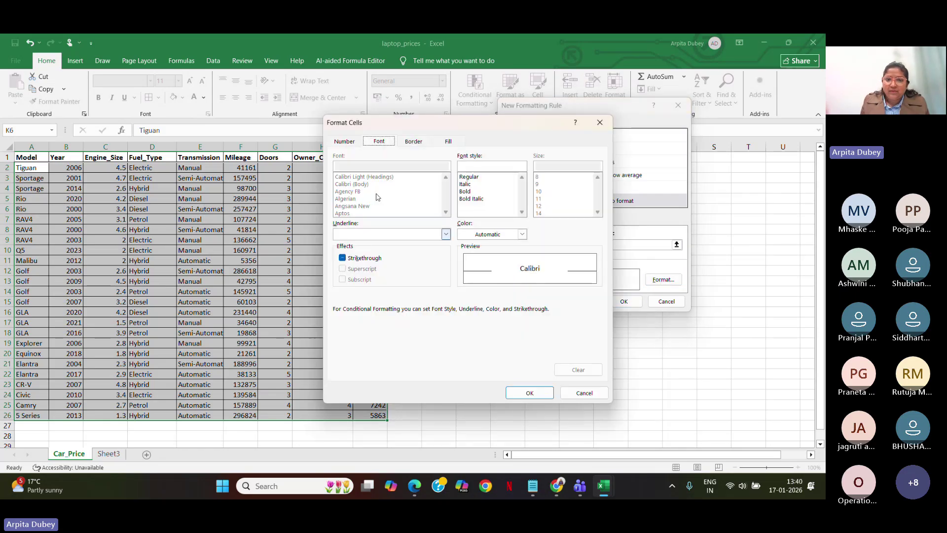
pyautogui.click(447, 143)
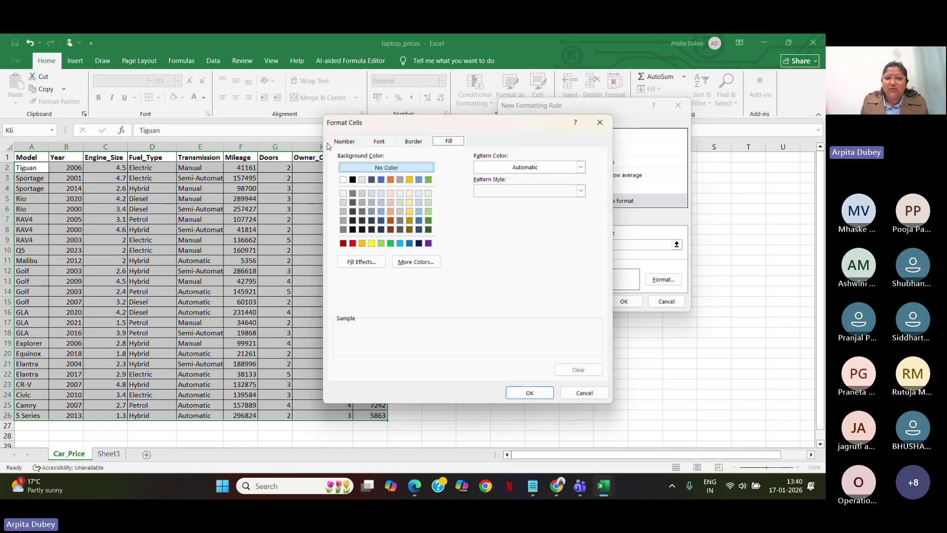
pyautogui.click(428, 203)
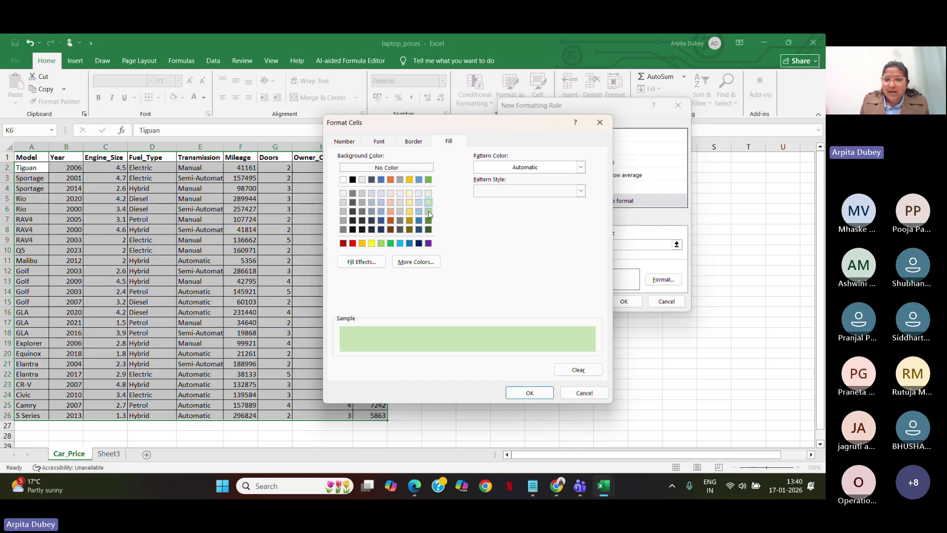
pyautogui.click(428, 243)
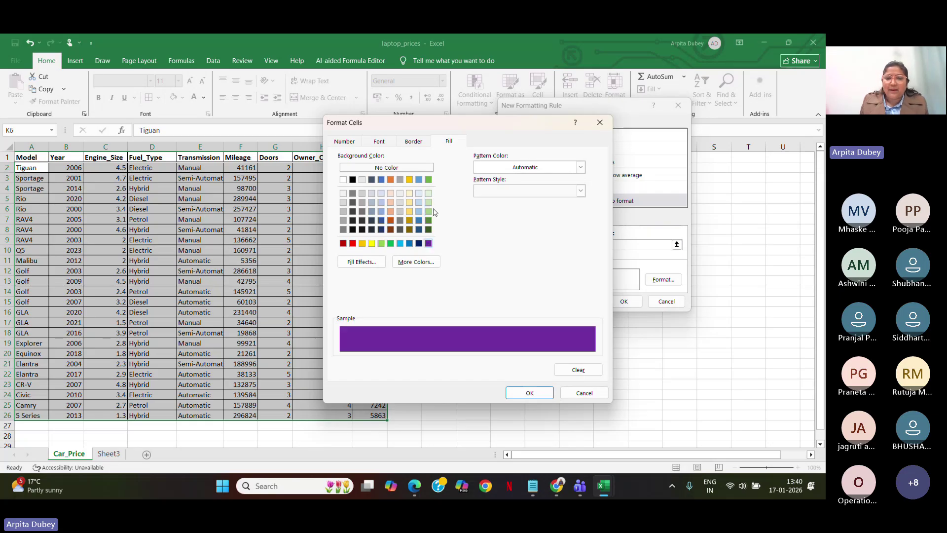
pyautogui.click(429, 211)
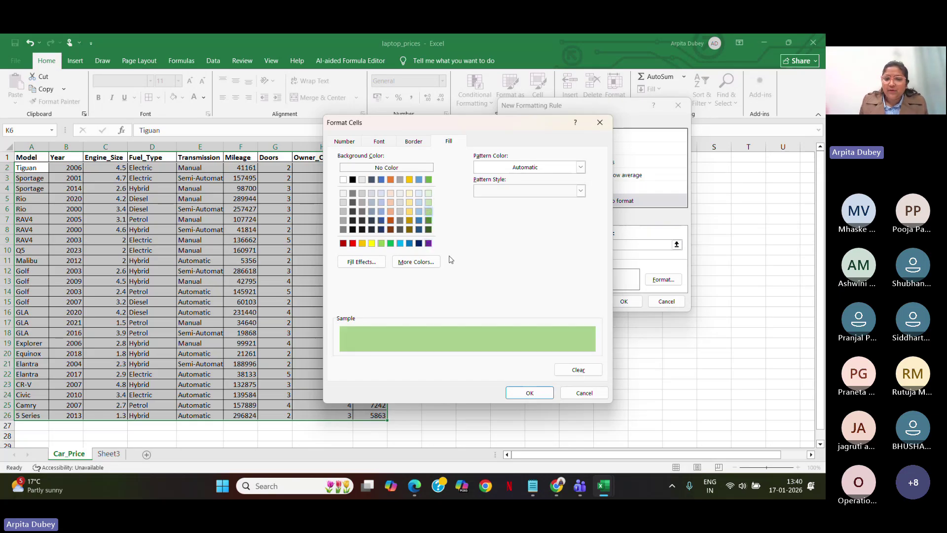
pyautogui.click(533, 395)
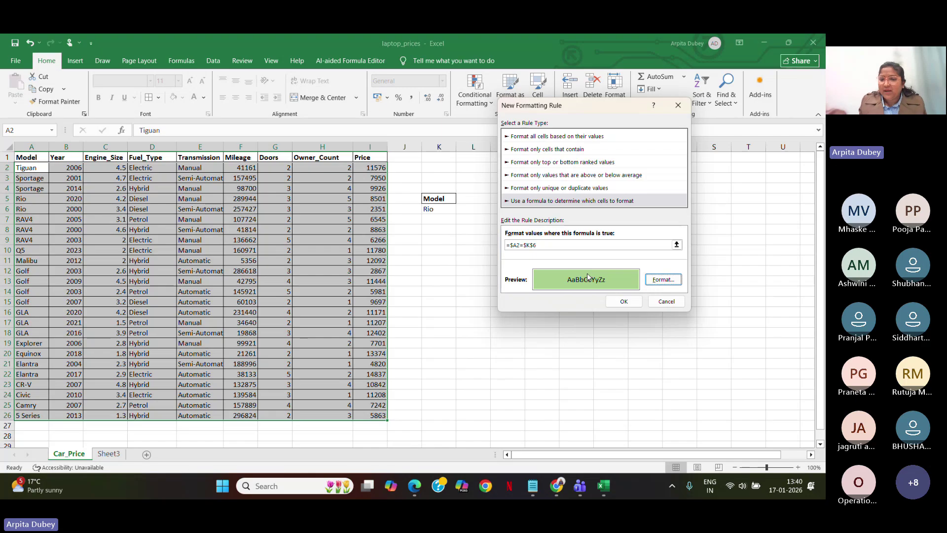
pyautogui.click(616, 302)
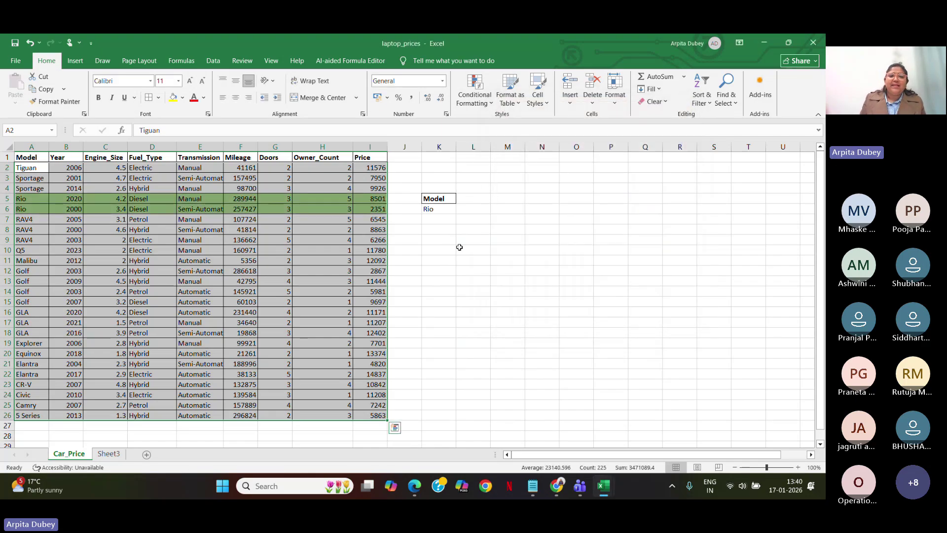
pyautogui.click(514, 312)
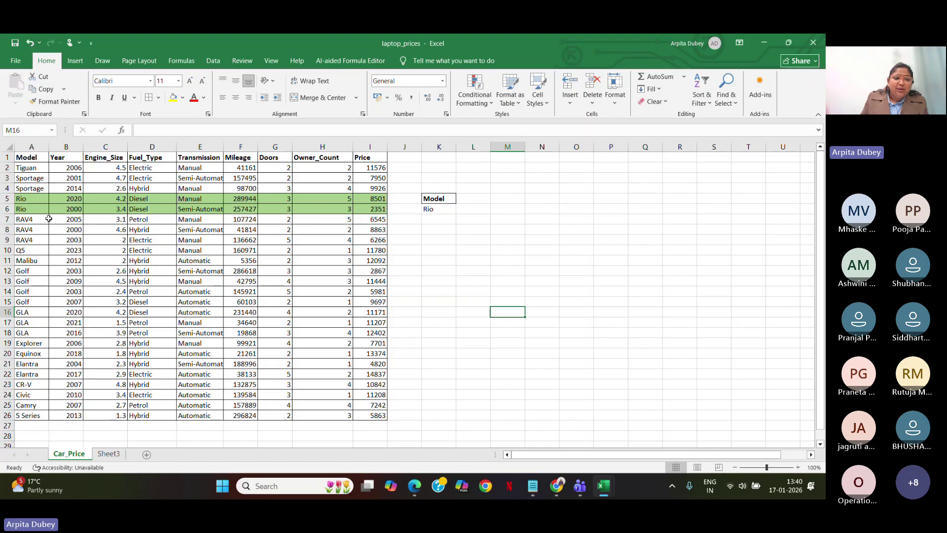
# Test the row highlighting by switching the Model drop-down in K6 to Civic, 5 Series and finally Golf
pyautogui.click(441, 209)
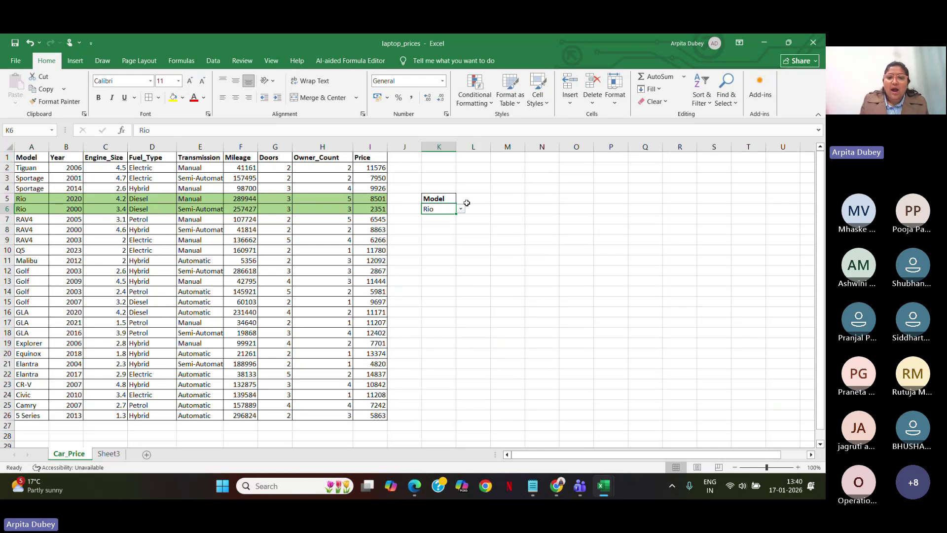
pyautogui.click(460, 210)
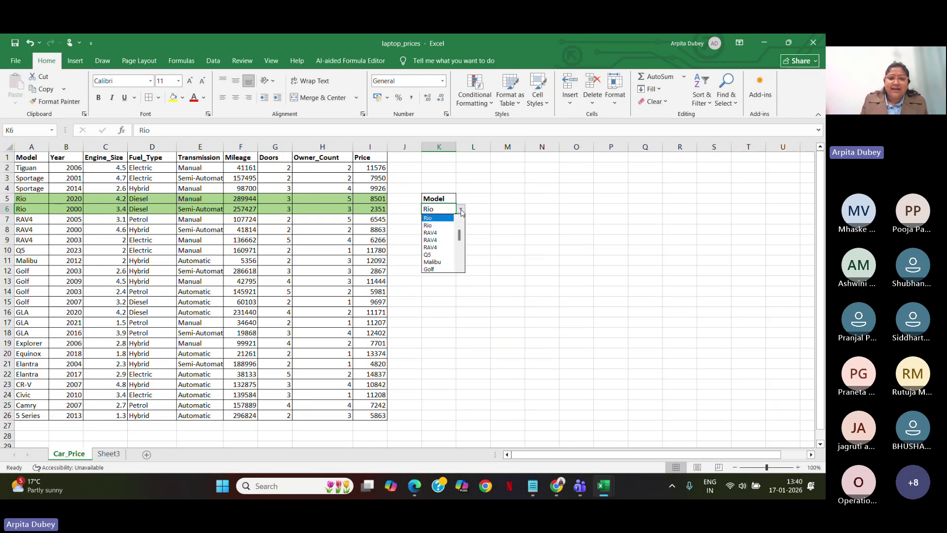
pyautogui.moveTo(459, 236); pyautogui.dragTo(458, 266)
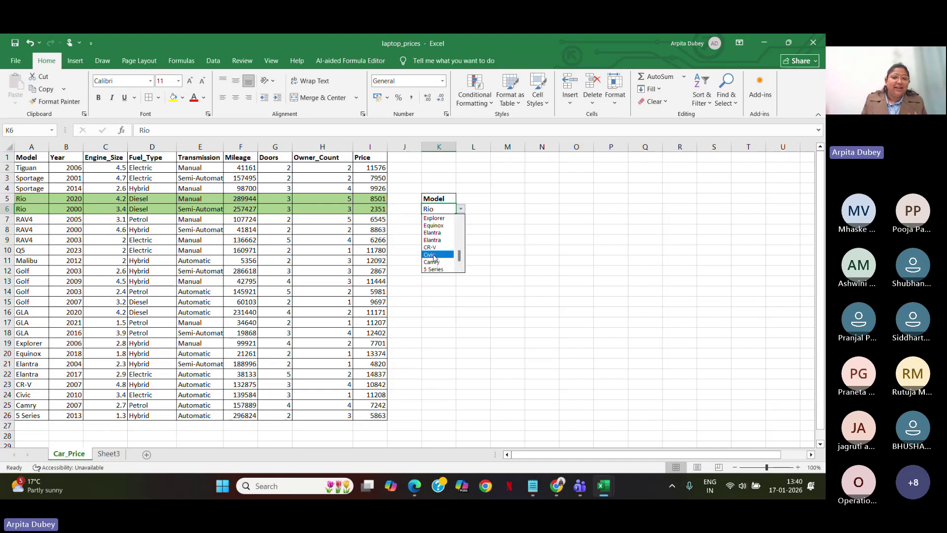
pyautogui.click(434, 255)
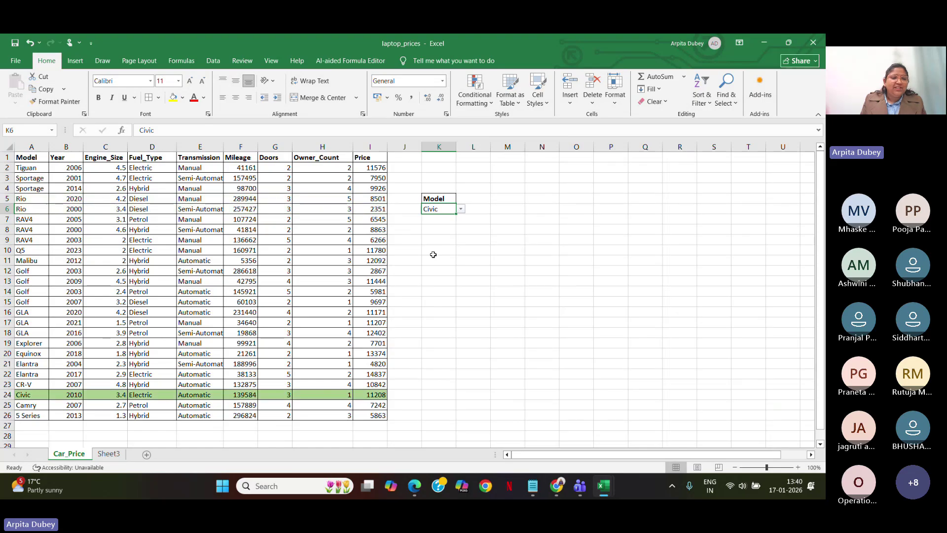
pyautogui.click(461, 210)
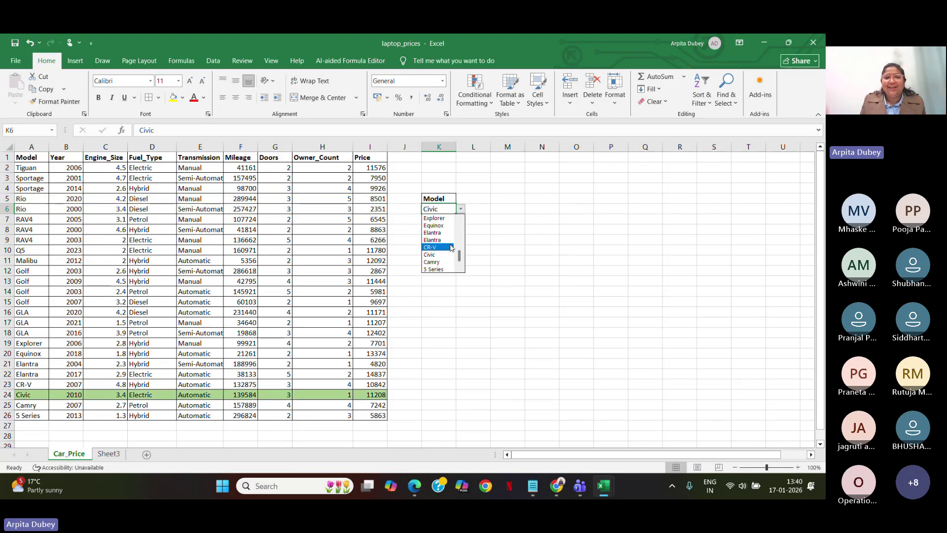
pyautogui.click(446, 271)
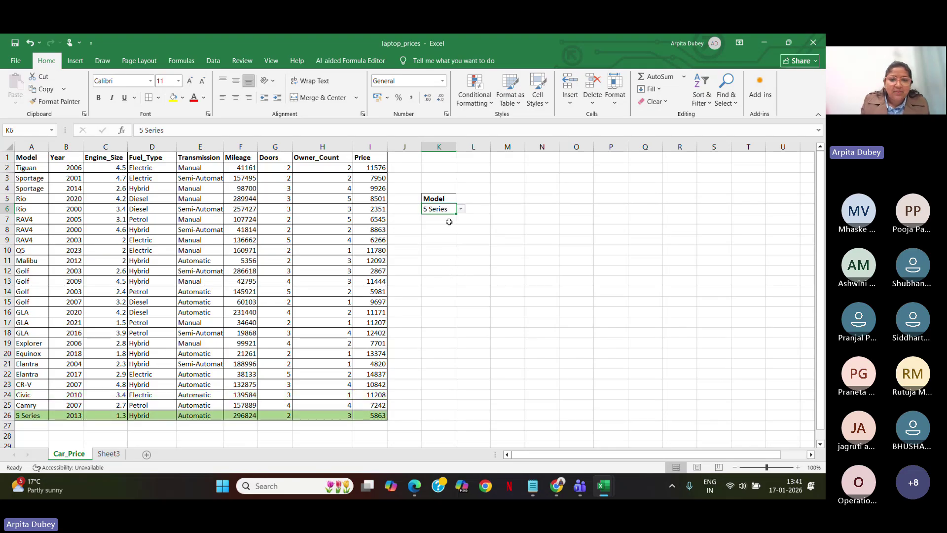
pyautogui.click(461, 210)
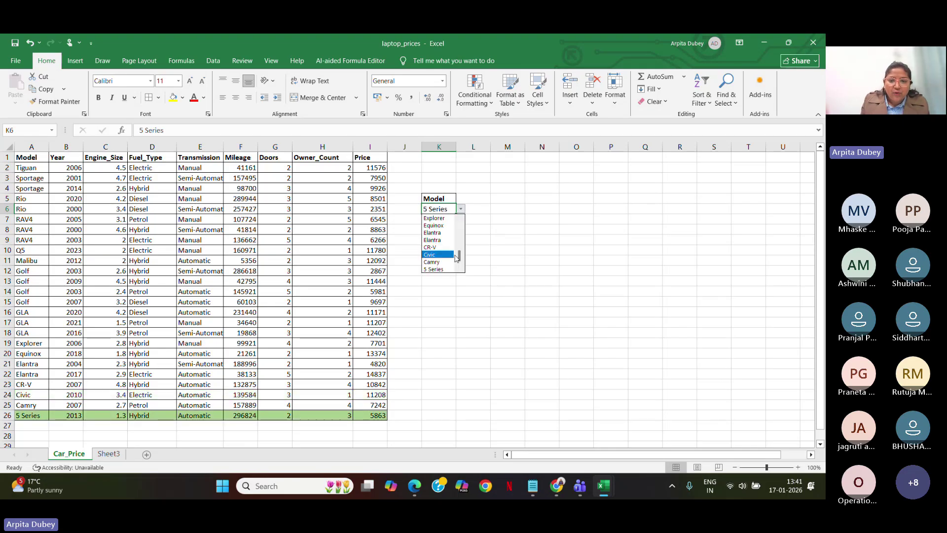
pyautogui.scroll(3, 439, 242)
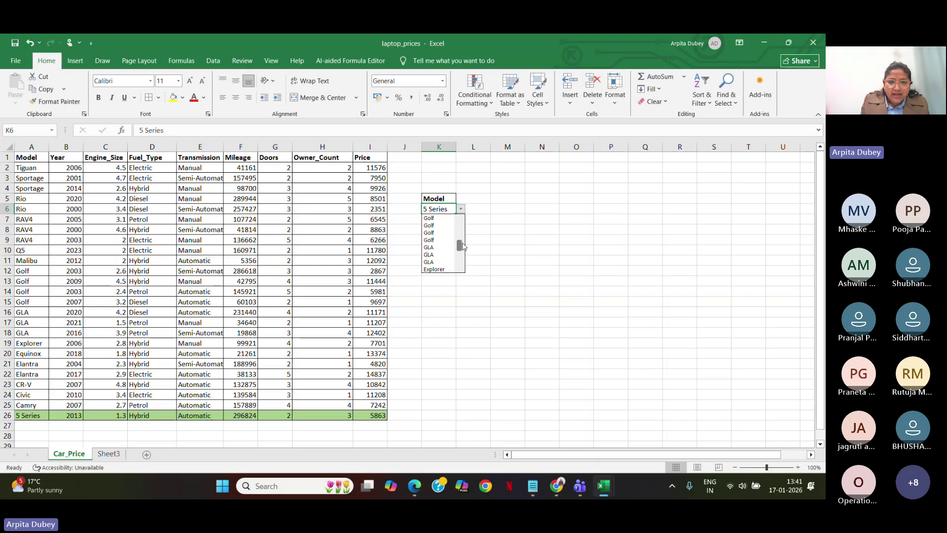
pyautogui.click(438, 241)
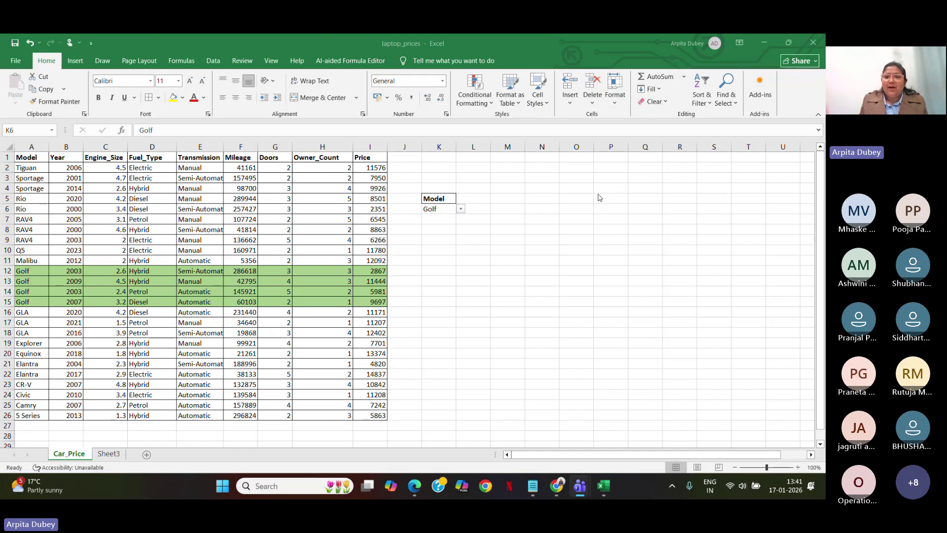
# Switch to the Microsoft Teams meeting and read through the participants' messages in the meeting chat
pyautogui.hotkey('alt', 'Tab')
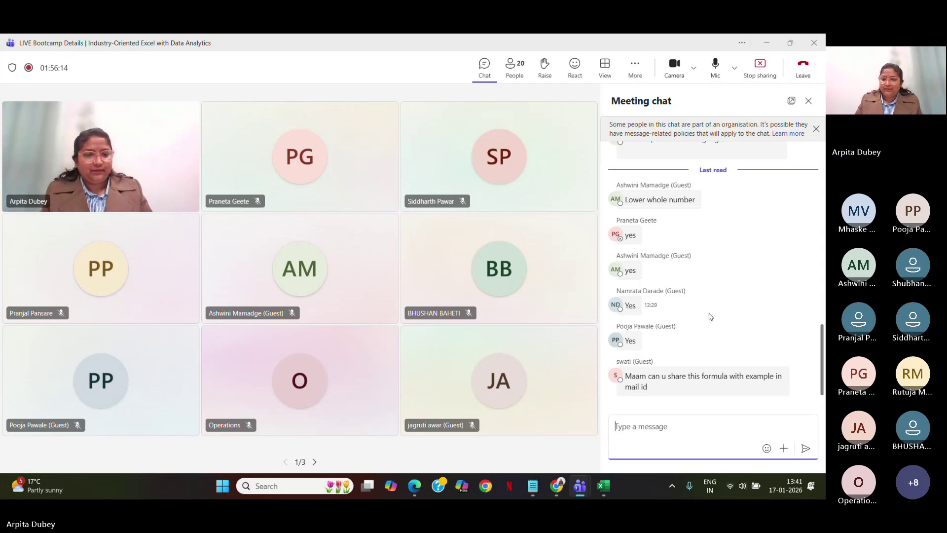
pyautogui.scroll(3, 710, 321)
pyautogui.scroll(10, 708, 319)
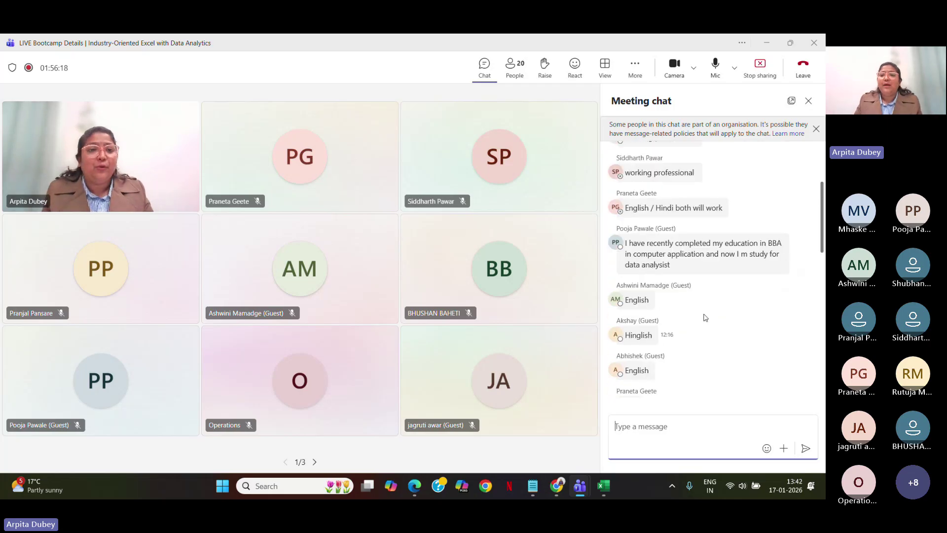
pyautogui.scroll(-10, 707, 318)
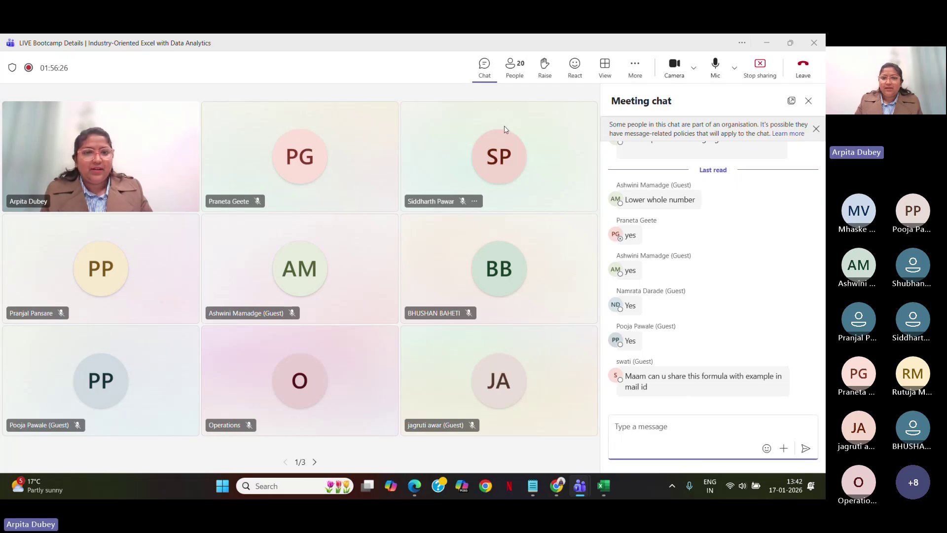
# Open the meeting's participants list and look through the attendees down to its end
pyautogui.click(511, 84)
pyautogui.click(511, 68)
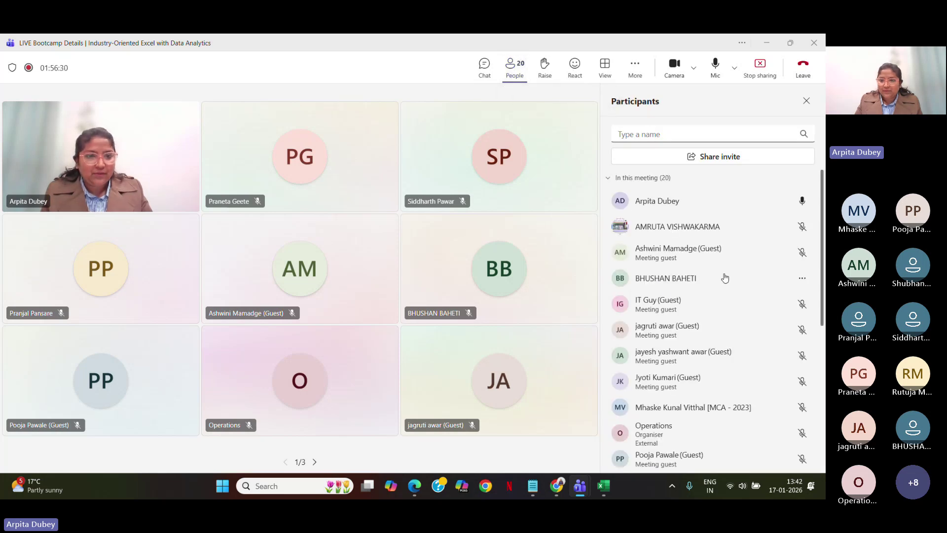
pyautogui.scroll(-5, 721, 276)
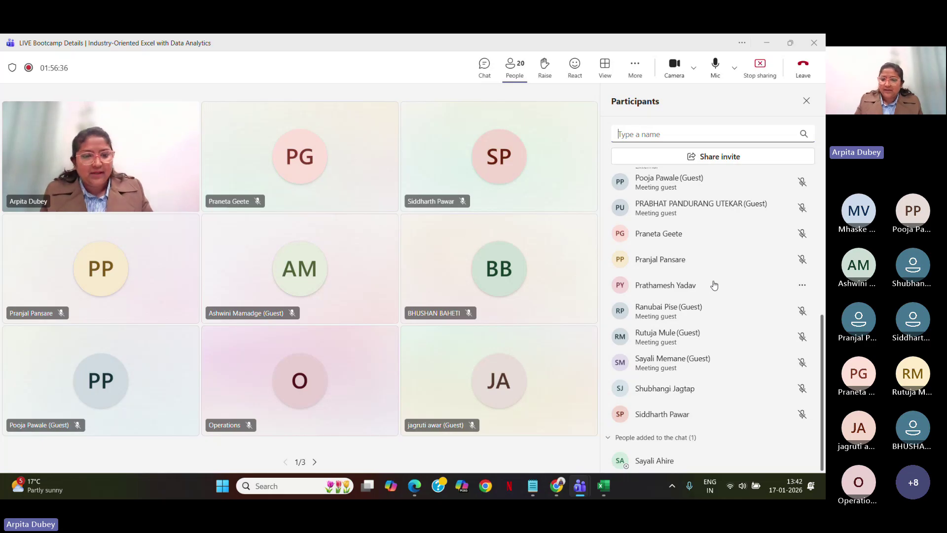
# Look back through the attendees up to the start of the participants list and close the list
pyautogui.scroll(3, 710, 289)
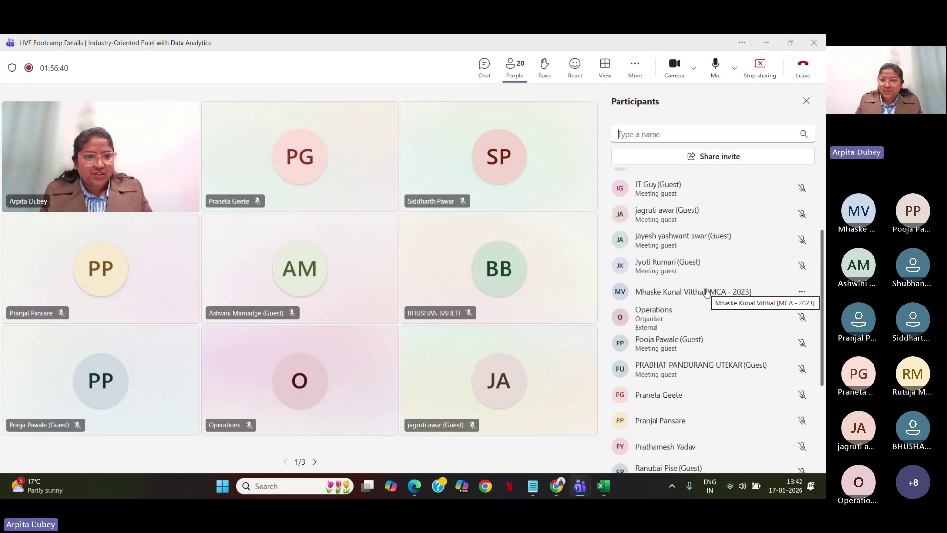
pyautogui.scroll(3, 707, 292)
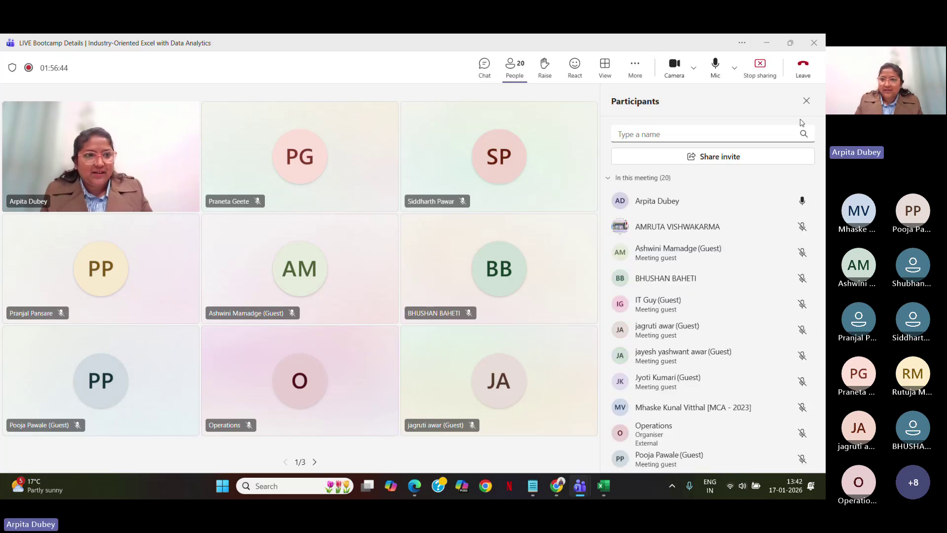
pyautogui.click(806, 102)
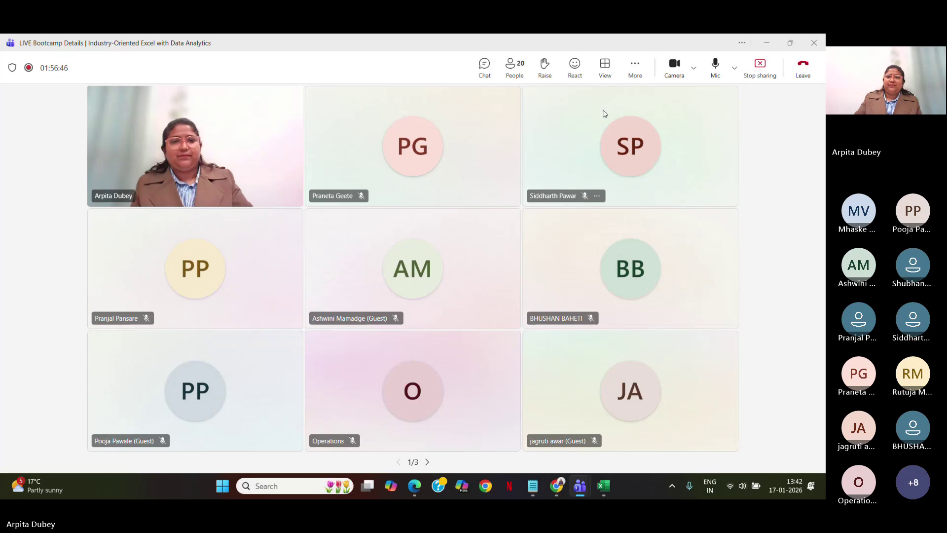
# Check the meeting chat twice for the attendees' newest replies, closing the chat after each reading
pyautogui.click(482, 77)
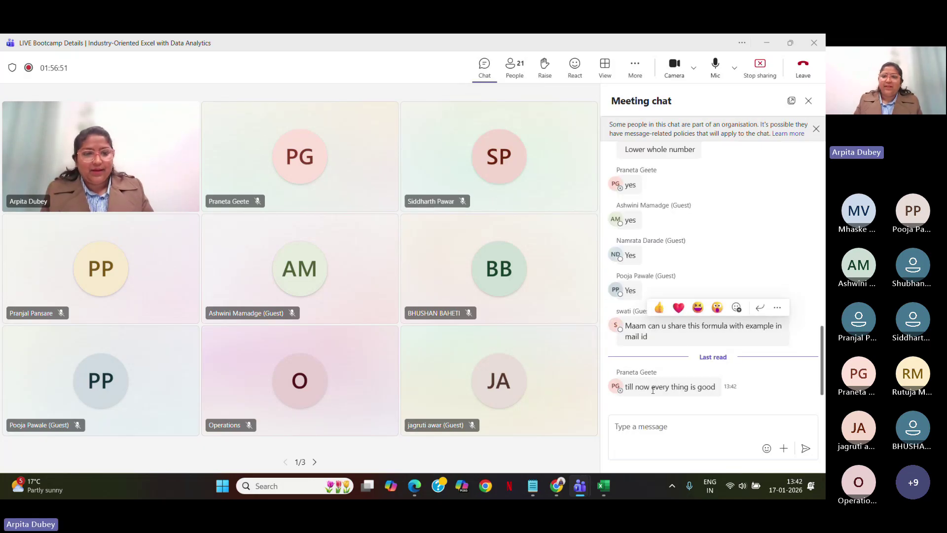
pyautogui.click(809, 101)
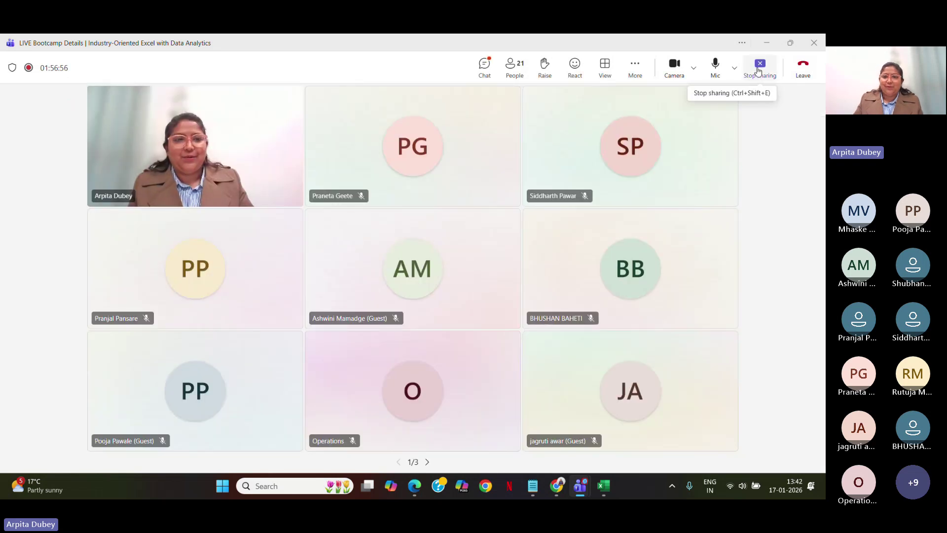
pyautogui.click(485, 67)
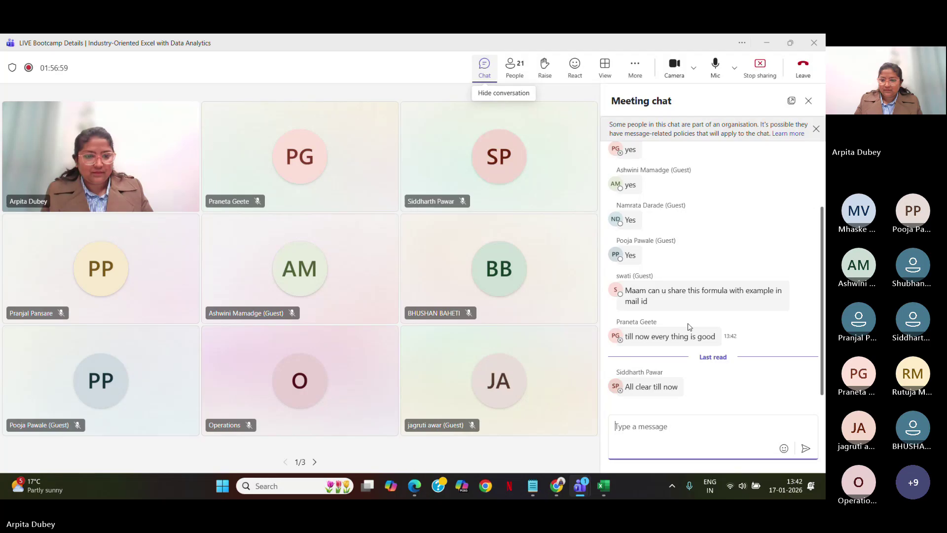
pyautogui.click(809, 101)
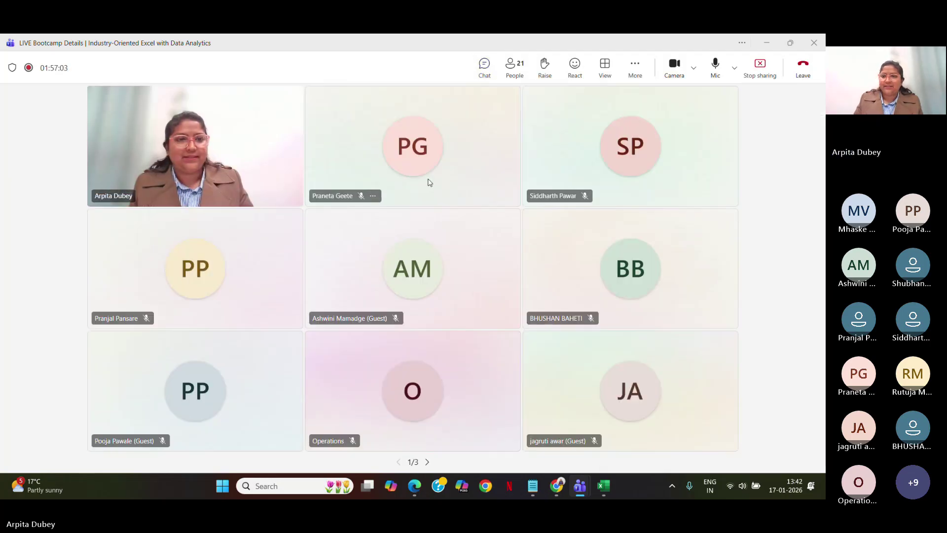